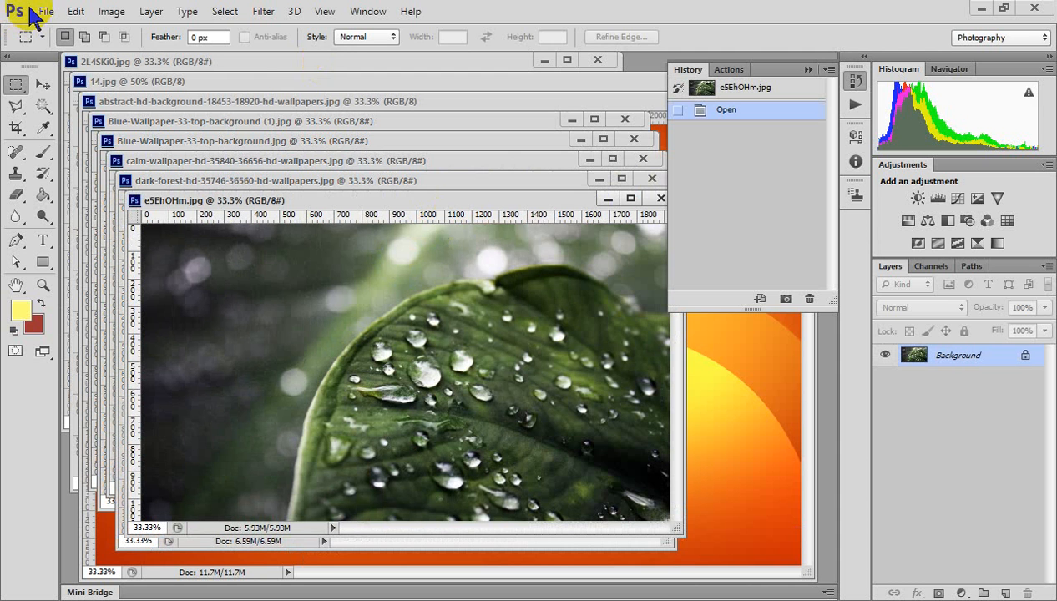
Activate the Move tool, show the Swatches panel and collapse it back to its docked form
{"action": "left_click", "coordinate": [42, 84]}
{"action": "left_click", "coordinate": [368, 11]}
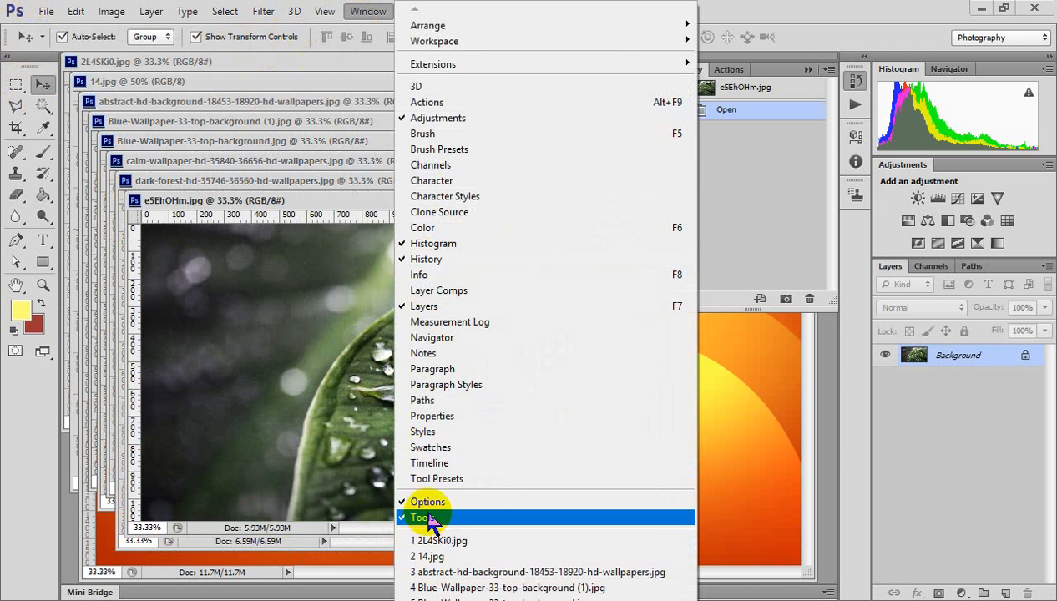
{"action": "left_click", "coordinate": [440, 449]}
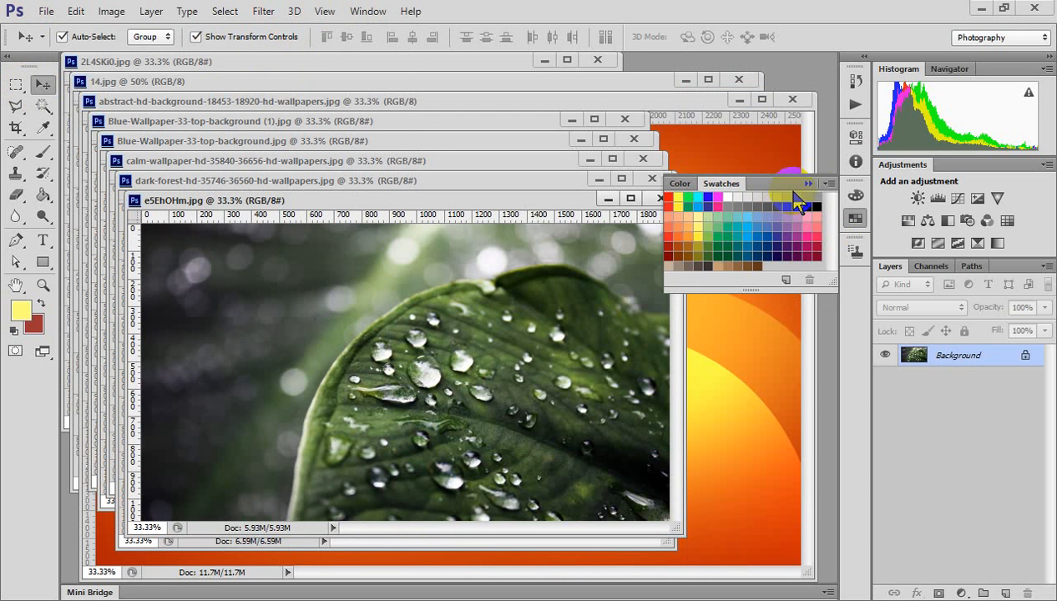
{"action": "left_click", "coordinate": [855, 219]}
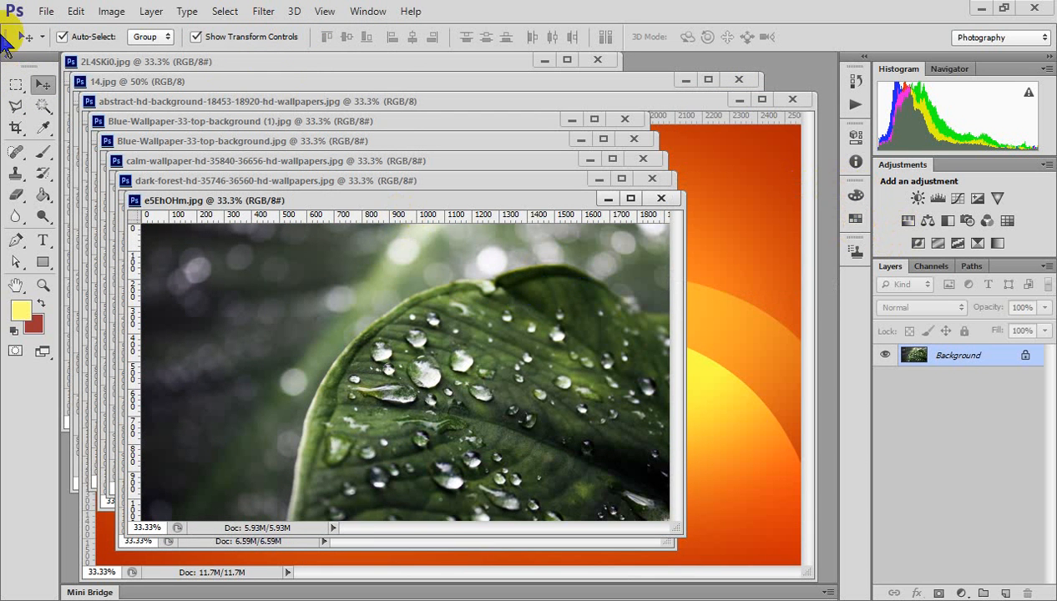
Close the six images stacked in front of 14.jpg, from e5EhOHm.jpg down to the orange abstract background
{"action": "left_click", "coordinate": [661, 200]}
{"action": "left_click", "coordinate": [652, 178]}
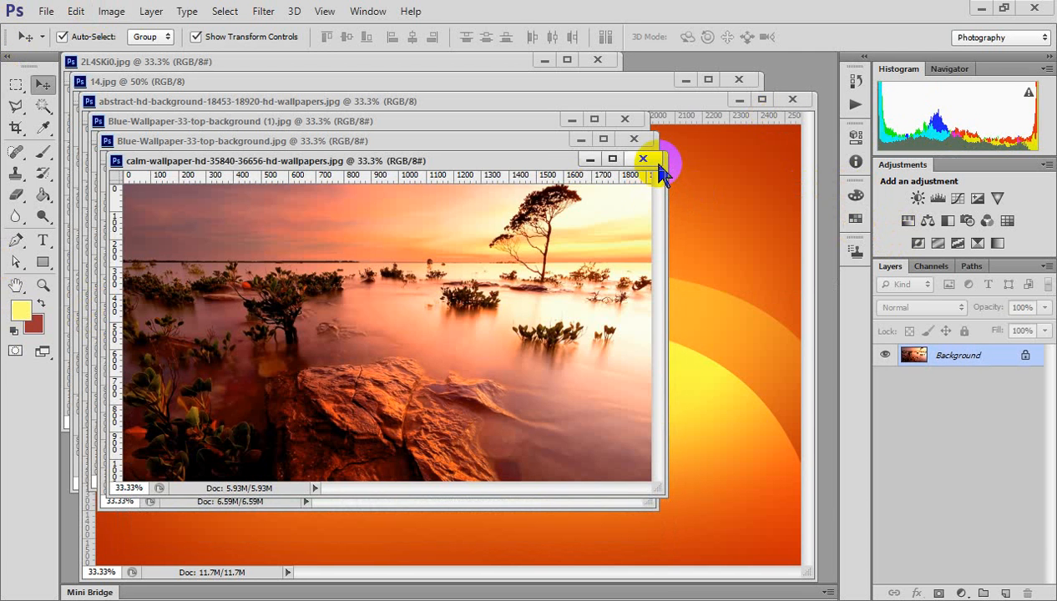
{"action": "left_click", "coordinate": [643, 159]}
{"action": "left_click", "coordinate": [634, 140]}
{"action": "left_click", "coordinate": [625, 119]}
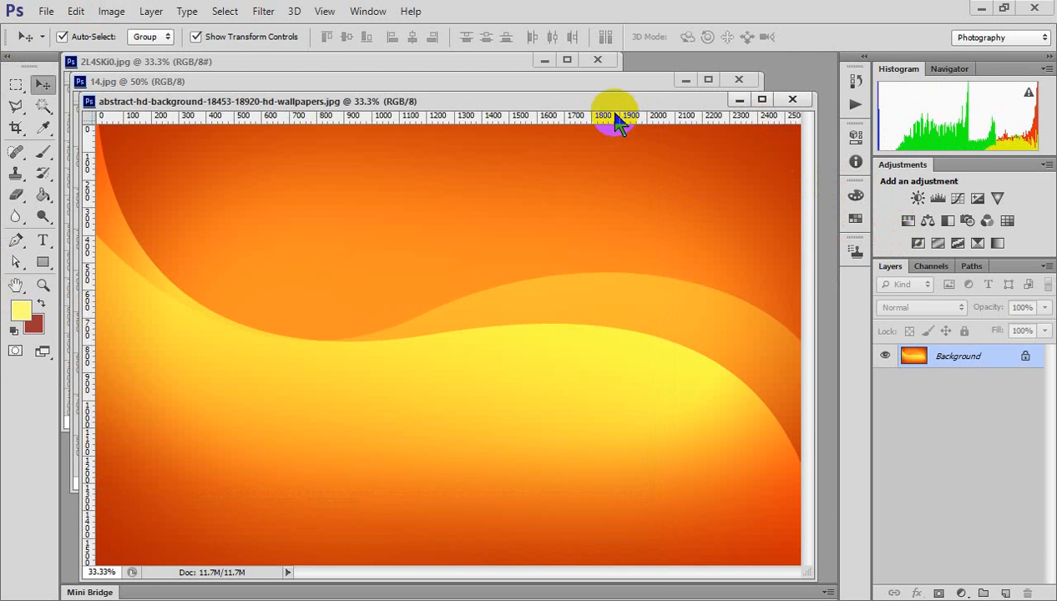
{"action": "left_click", "coordinate": [792, 99]}
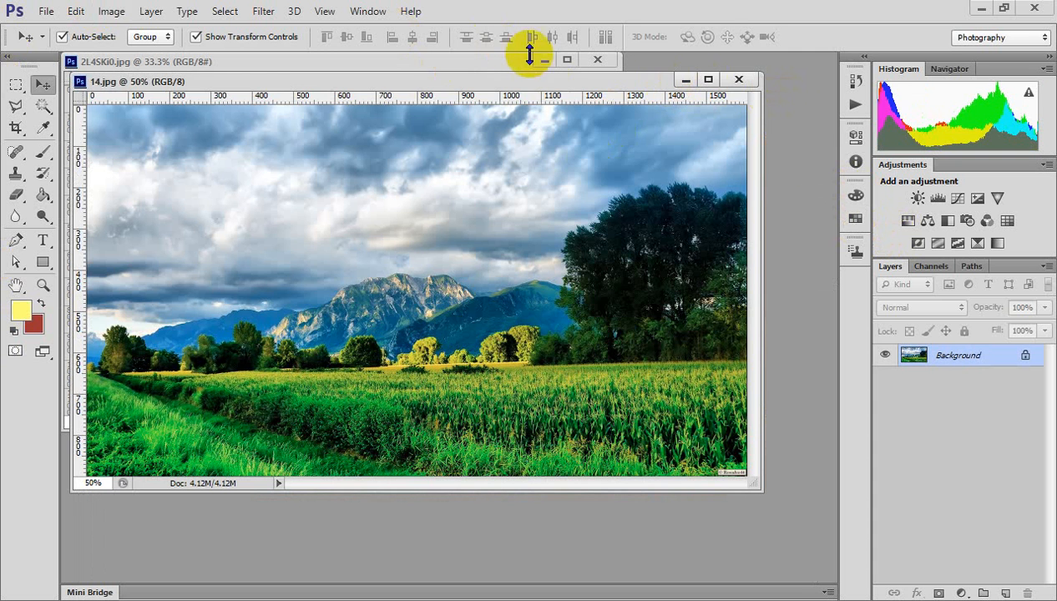
{"action": "left_click", "coordinate": [503, 64]}
{"action": "left_click", "coordinate": [649, 143]}
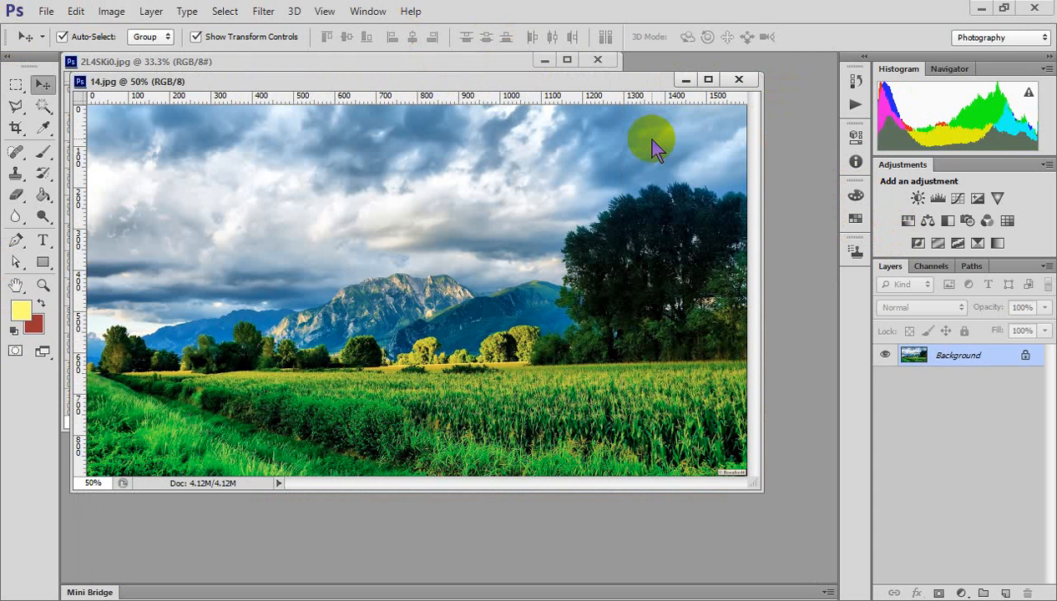
{"action": "mouse_move", "coordinate": [457, 403]}
{"action": "left_mouse_down"}
{"action": "mouse_move", "coordinate": [104, 349]}
{"action": "mouse_move", "coordinate": [80, 313]}
{"action": "left_mouse_up"}
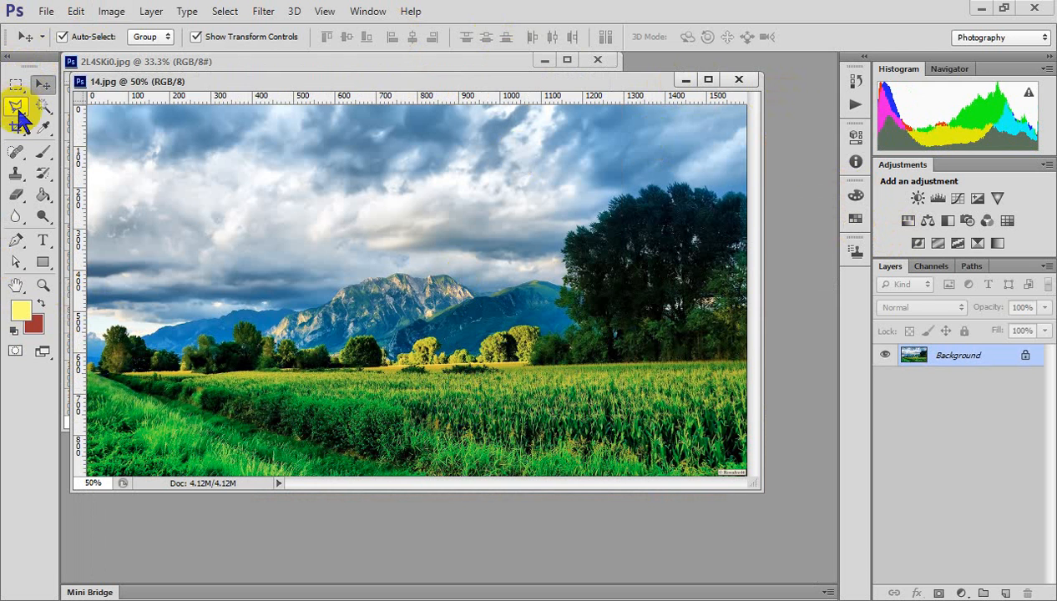
View the available Marquee tool variants and return to the Move tool
{"action": "left_click", "coordinate": [16, 84]}
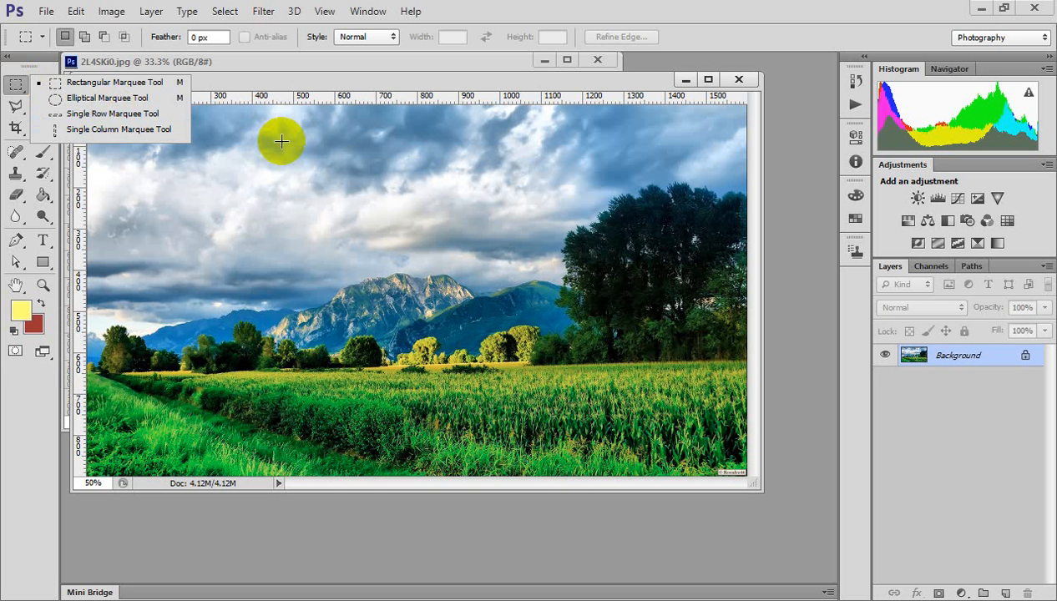
{"action": "left_click", "coordinate": [16, 86]}
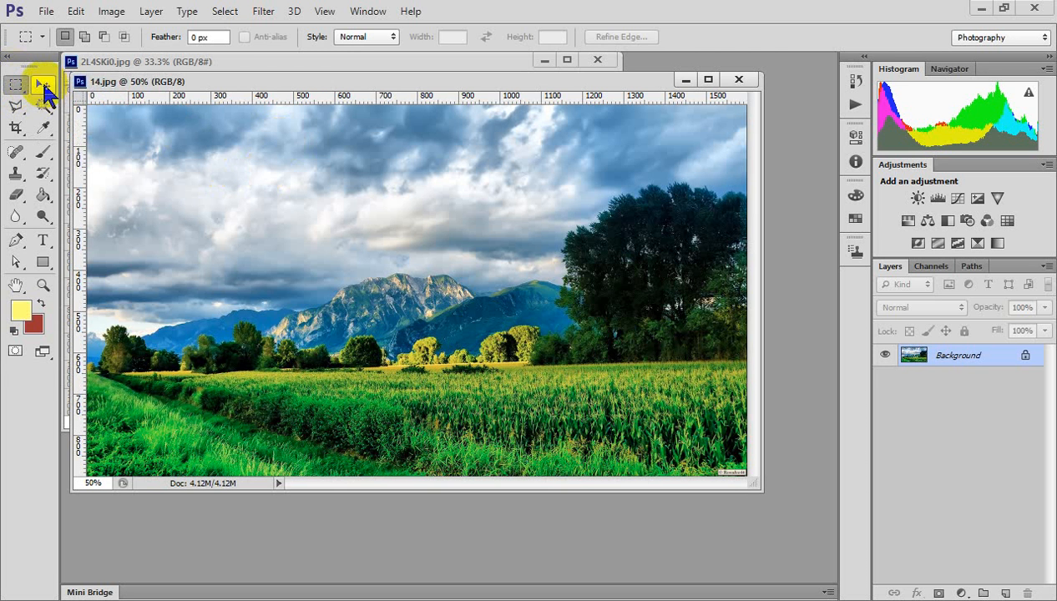
{"action": "left_click", "coordinate": [45, 89]}
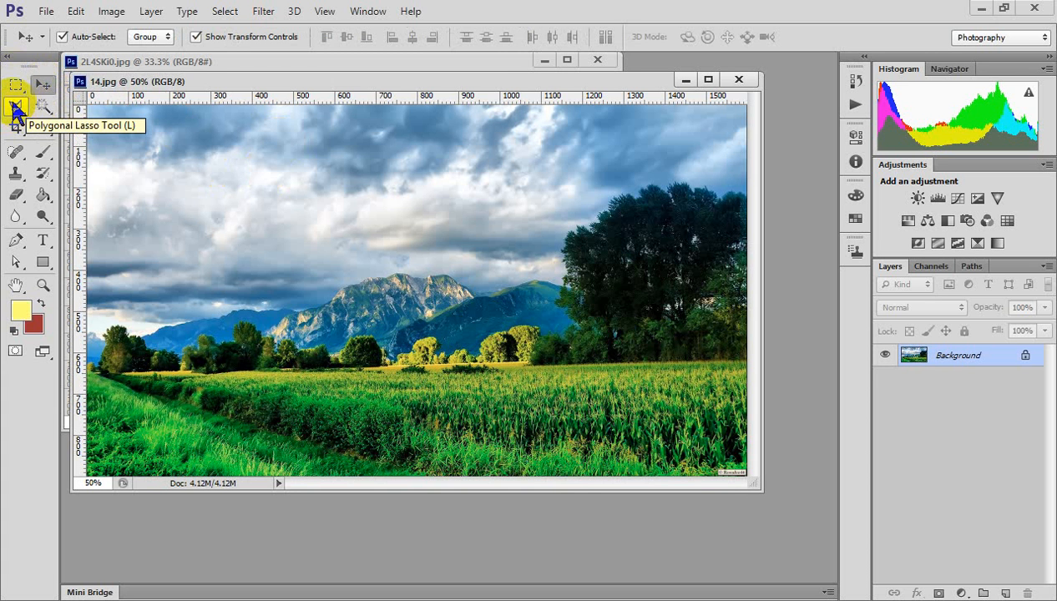
Switch from the Polygonal Lasso Tool to the standard Lasso Tool and view the other lasso variants
{"action": "left_click", "coordinate": [15, 107]}
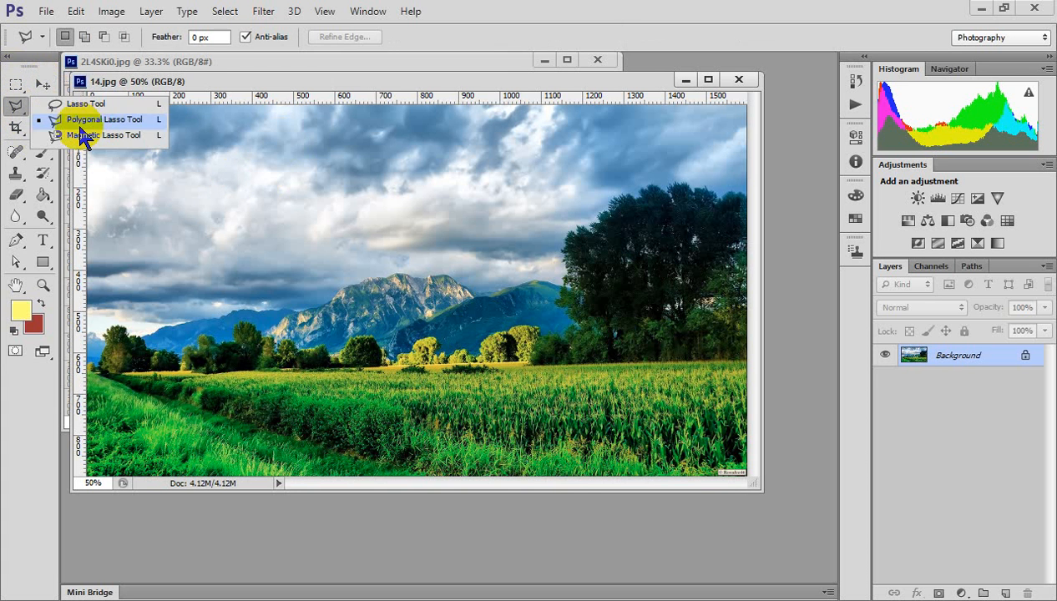
{"action": "left_click", "coordinate": [76, 106]}
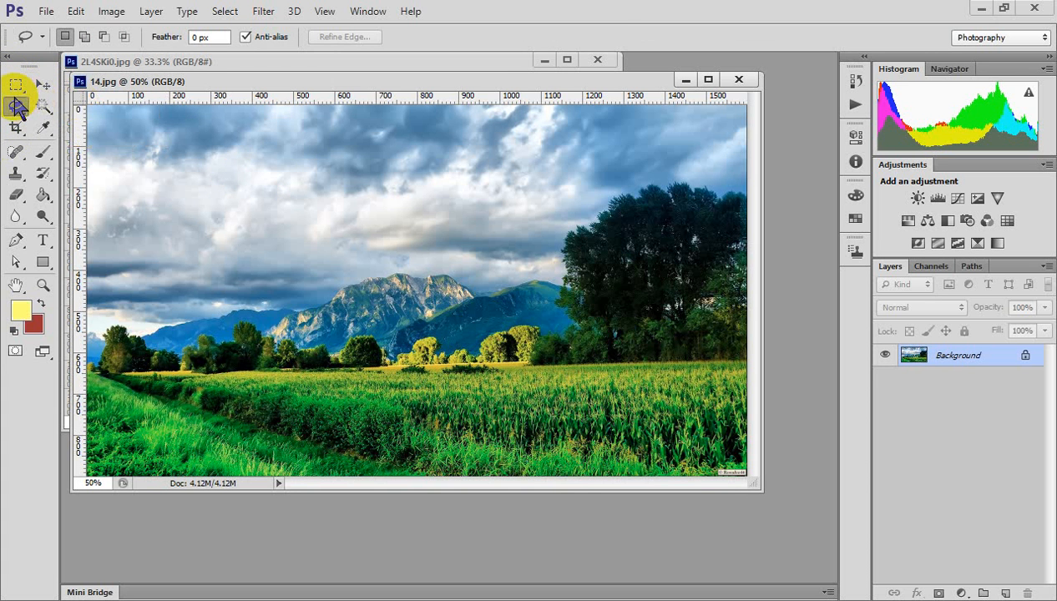
{"action": "left_click", "coordinate": [15, 107]}
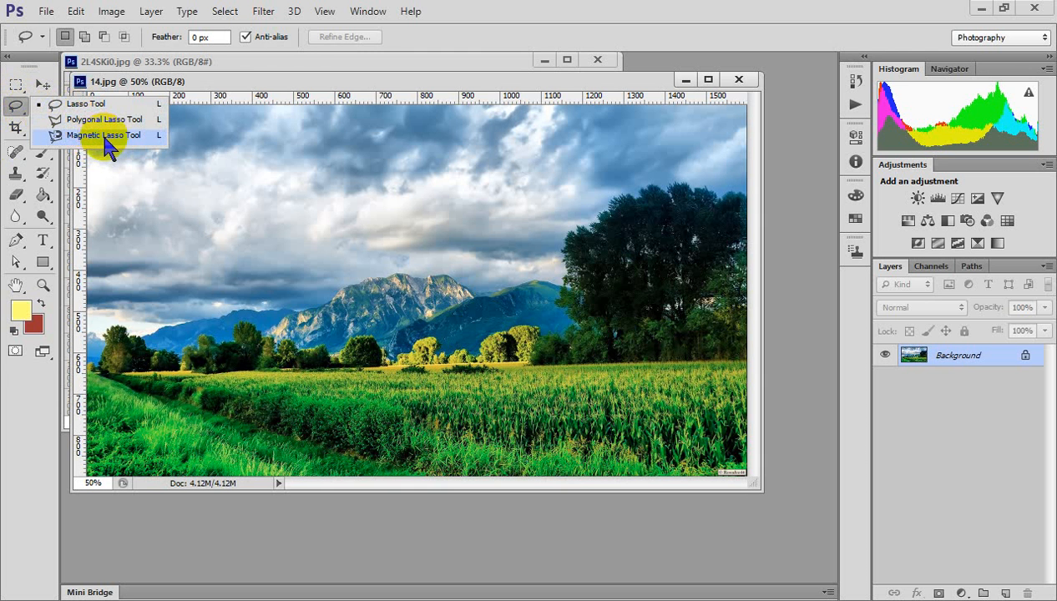
{"action": "left_click", "coordinate": [16, 108]}
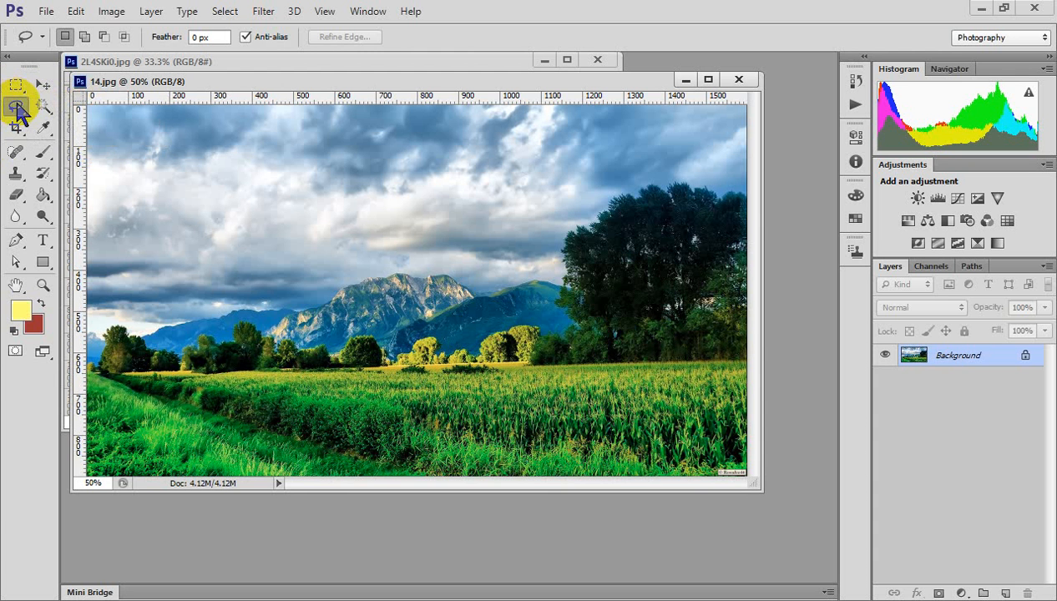
Draw a rectangular marquee about 560 by 370 px around the central mountain and shift its outline slightly down and left
{"action": "left_click", "coordinate": [16, 84]}
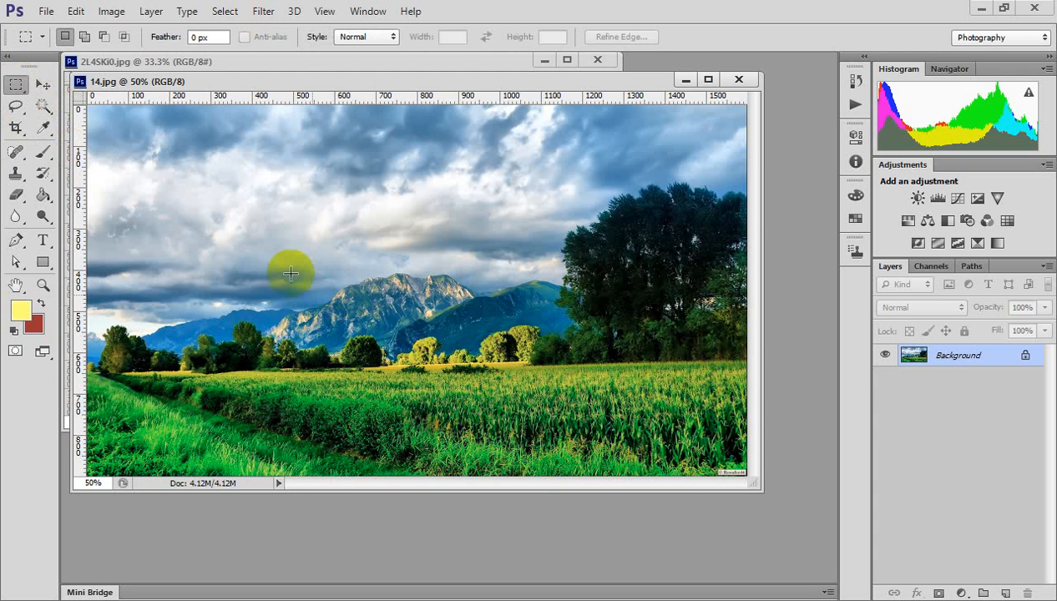
{"action": "left_click_drag", "start_coordinate": [270, 245], "coordinate": [503, 399]}
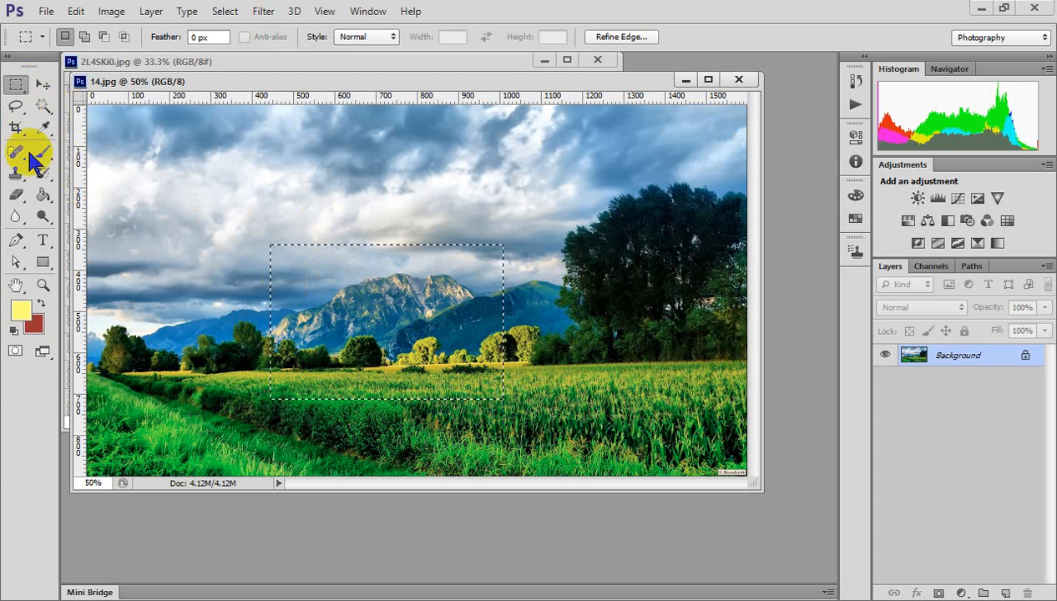
{"action": "left_click", "coordinate": [15, 108]}
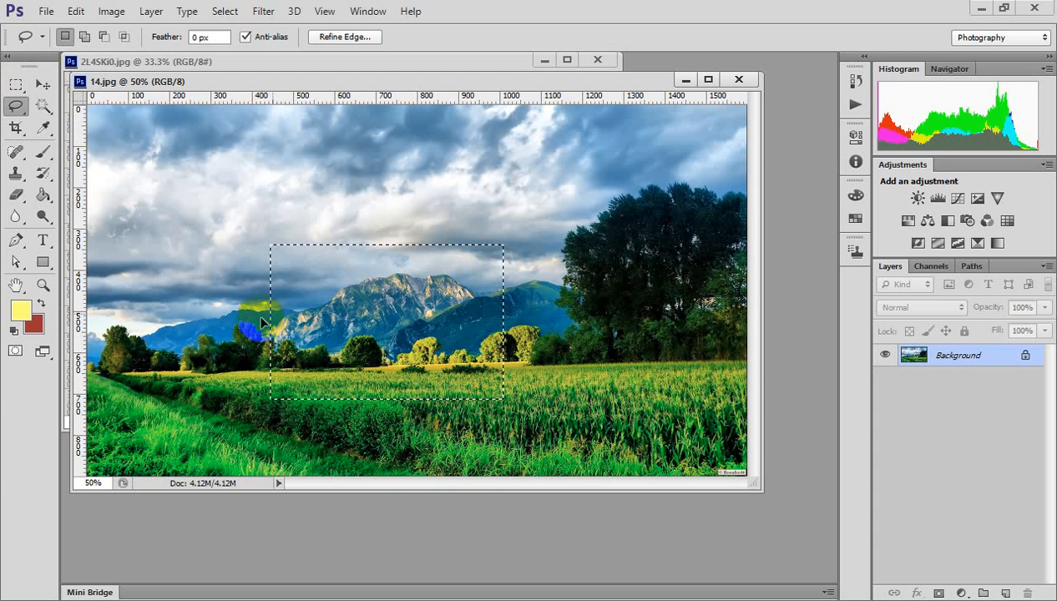
{"action": "mouse_move", "coordinate": [285, 323]}
{"action": "left_mouse_down"}
{"action": "mouse_move", "coordinate": [223, 304]}
{"action": "mouse_move", "coordinate": [251, 332]}
{"action": "left_mouse_up"}
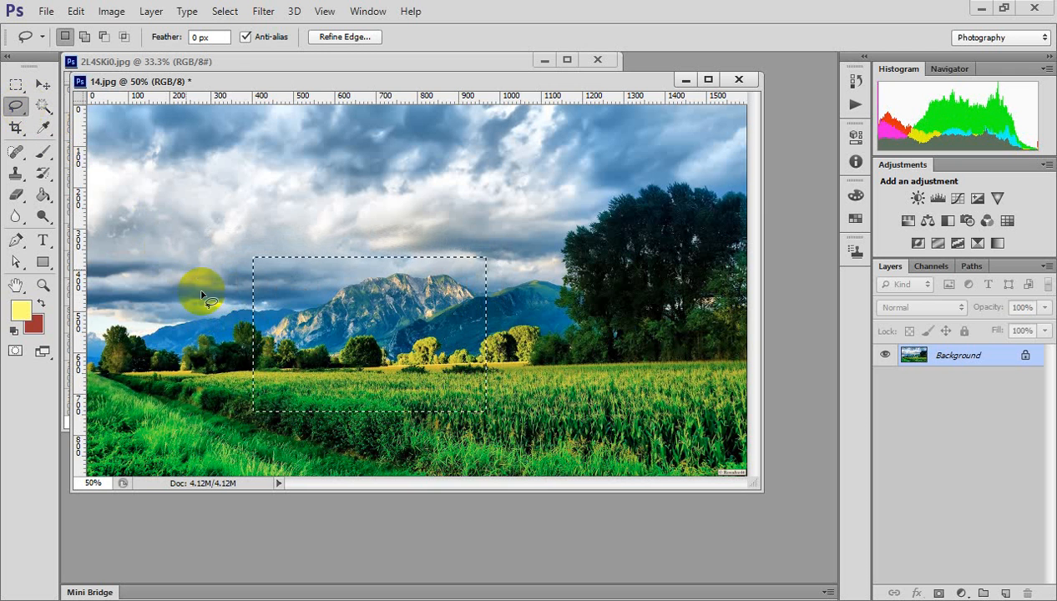
Draw a roughly circular freehand lasso selection in the clouds above the mountains and move its outline to the right
{"action": "mouse_move", "coordinate": [209, 302]}
{"action": "left_mouse_down"}
{"action": "mouse_move", "coordinate": [246, 314]}
{"action": "mouse_move", "coordinate": [278, 307]}
{"action": "mouse_move", "coordinate": [274, 199]}
{"action": "mouse_move", "coordinate": [181, 179]}
{"action": "mouse_move", "coordinate": [211, 302]}
{"action": "left_mouse_up"}
{"action": "left_click", "coordinate": [16, 85]}
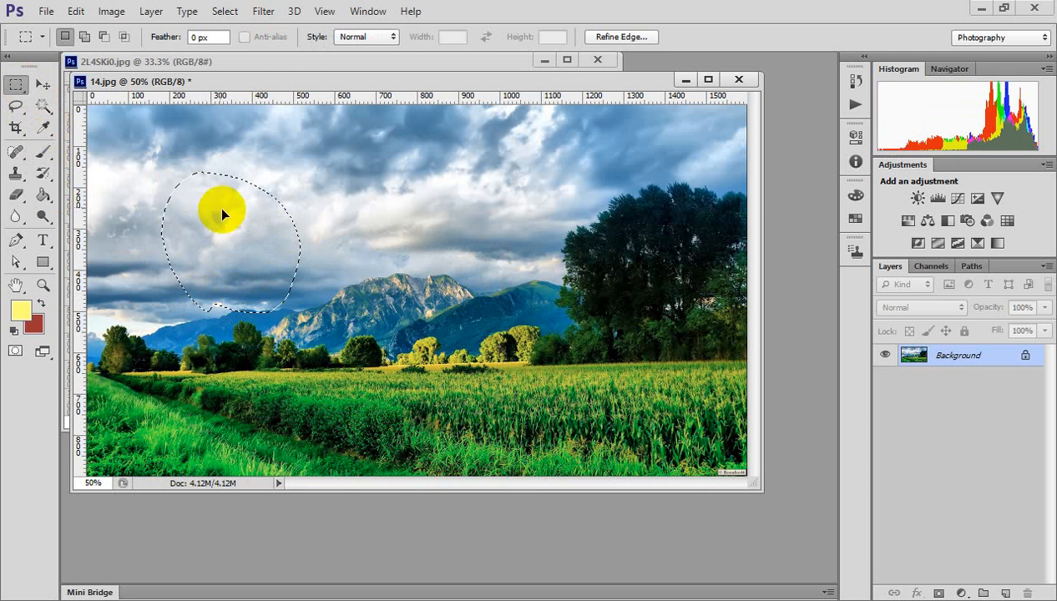
{"action": "mouse_move", "coordinate": [218, 209]}
{"action": "left_mouse_down"}
{"action": "mouse_move", "coordinate": [307, 266]}
{"action": "mouse_move", "coordinate": [207, 122]}
{"action": "left_mouse_up"}
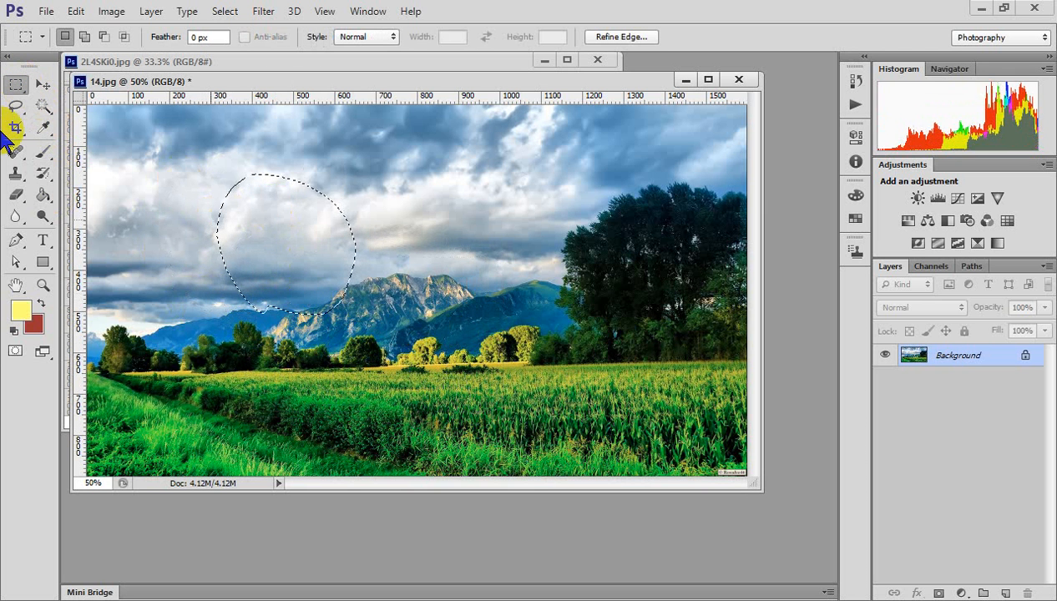
{"action": "right_click", "coordinate": [15, 85]}
{"action": "key", "text": "Escape"}
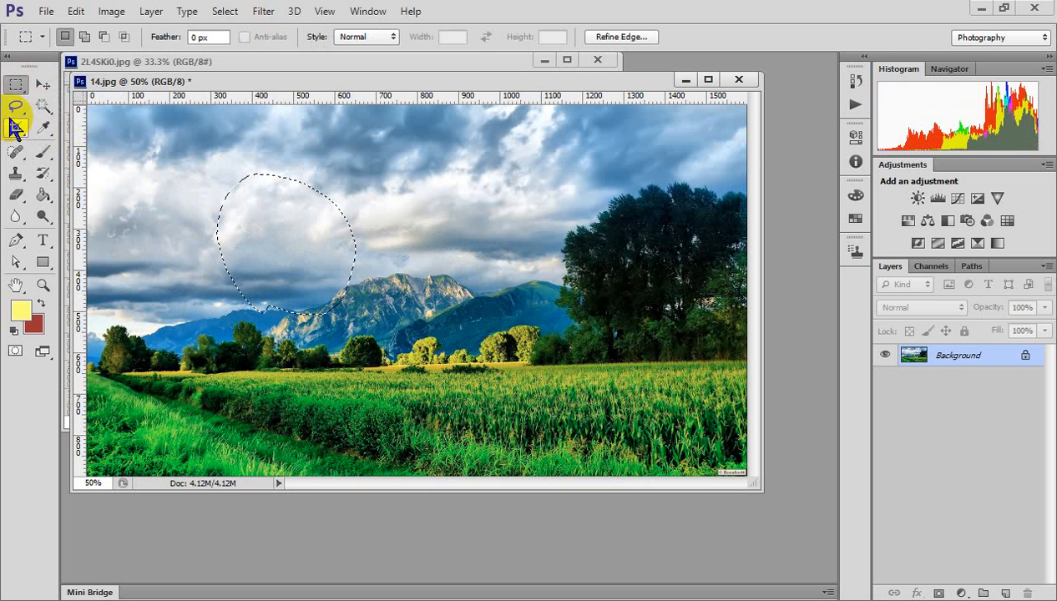
{"action": "left_click", "coordinate": [15, 107]}
{"action": "left_click", "coordinate": [17, 83]}
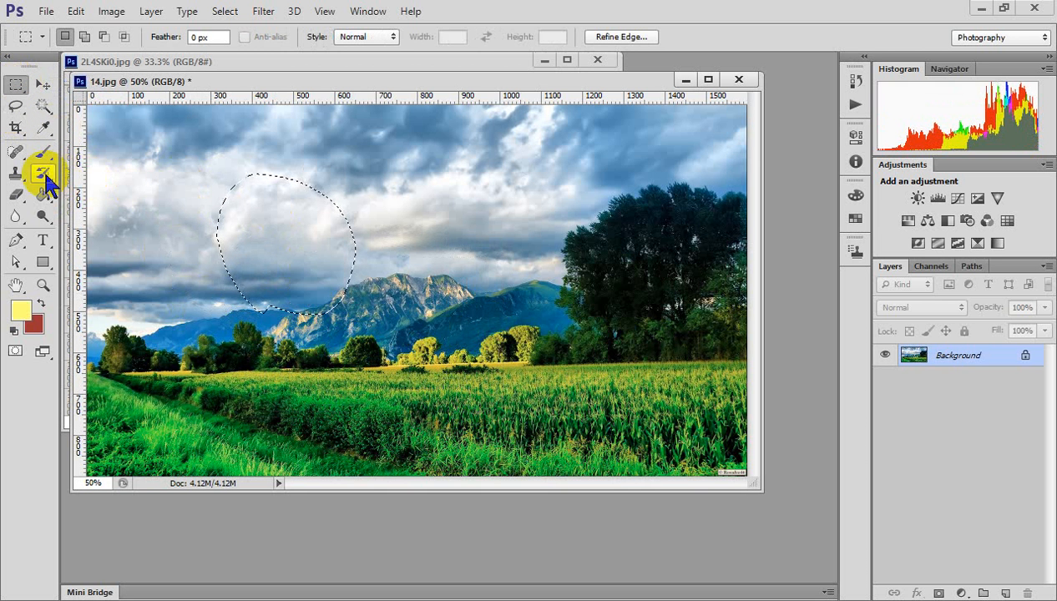
{"action": "key", "text": "shift+F5"}
{"action": "left_click", "coordinate": [657, 193]}
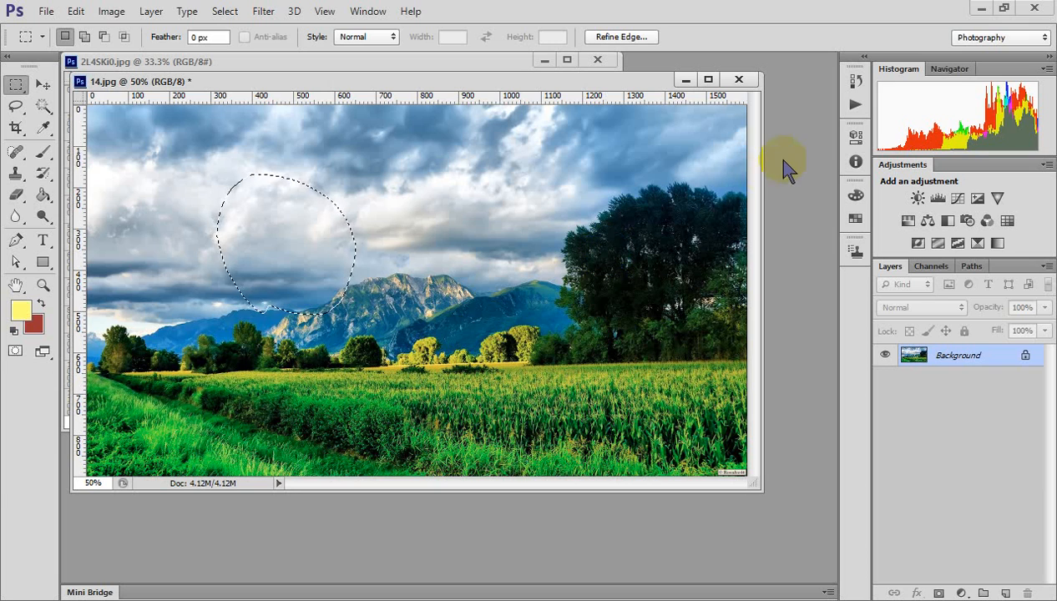
Clear the cloud selection and trace a freehand lasso selection around the large round tree at the foot of the mountain
{"action": "left_click", "coordinate": [430, 399]}
{"action": "scroll", "coordinate": [363, 354], "scroll_direction": "up", "scroll_amount": 4}
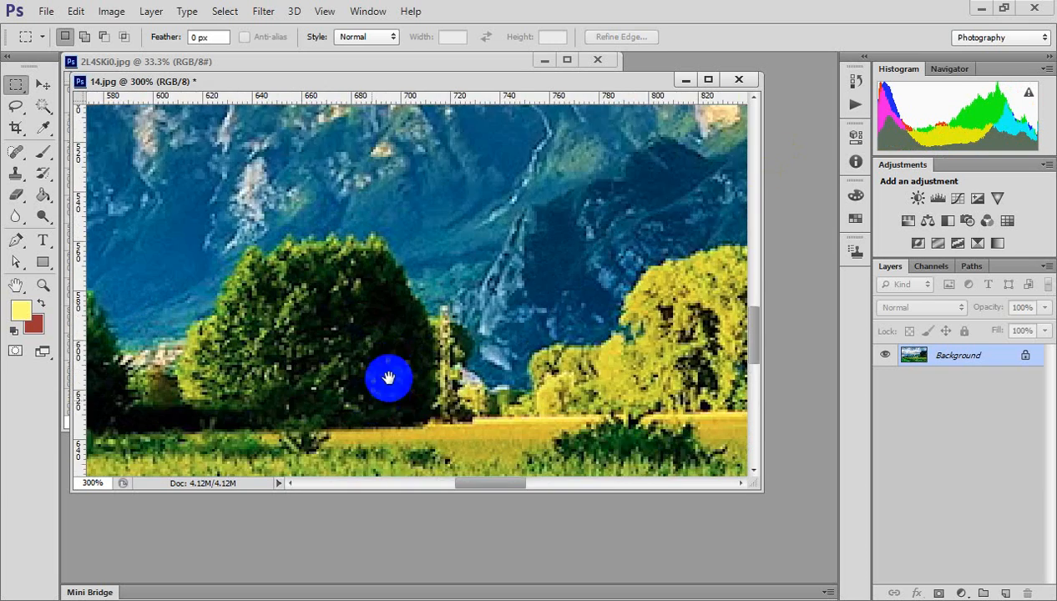
{"action": "left_click_drag", "start_coordinate": [389, 378], "coordinate": [431, 323]}
{"action": "left_click_drag", "start_coordinate": [373, 277], "coordinate": [426, 325]}
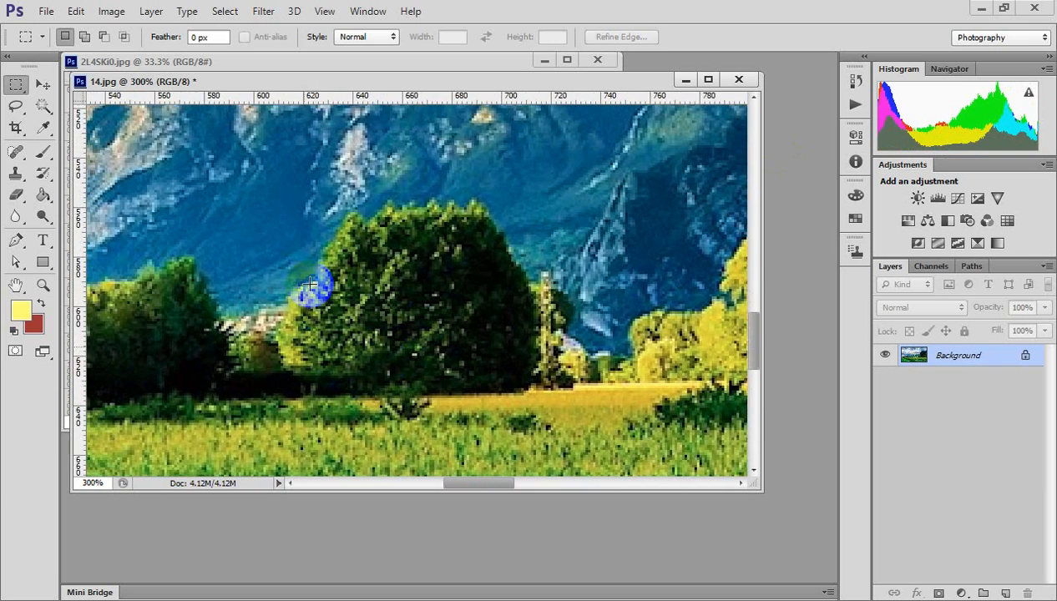
{"action": "left_click_drag", "start_coordinate": [15, 106], "coordinate": [79, 113]}
{"action": "mouse_move", "coordinate": [266, 354]}
{"action": "left_mouse_down"}
{"action": "mouse_move", "coordinate": [297, 370]}
{"action": "mouse_move", "coordinate": [277, 313]}
{"action": "mouse_move", "coordinate": [330, 242]}
{"action": "mouse_move", "coordinate": [362, 222]}
{"action": "mouse_move", "coordinate": [483, 219]}
{"action": "left_mouse_up"}
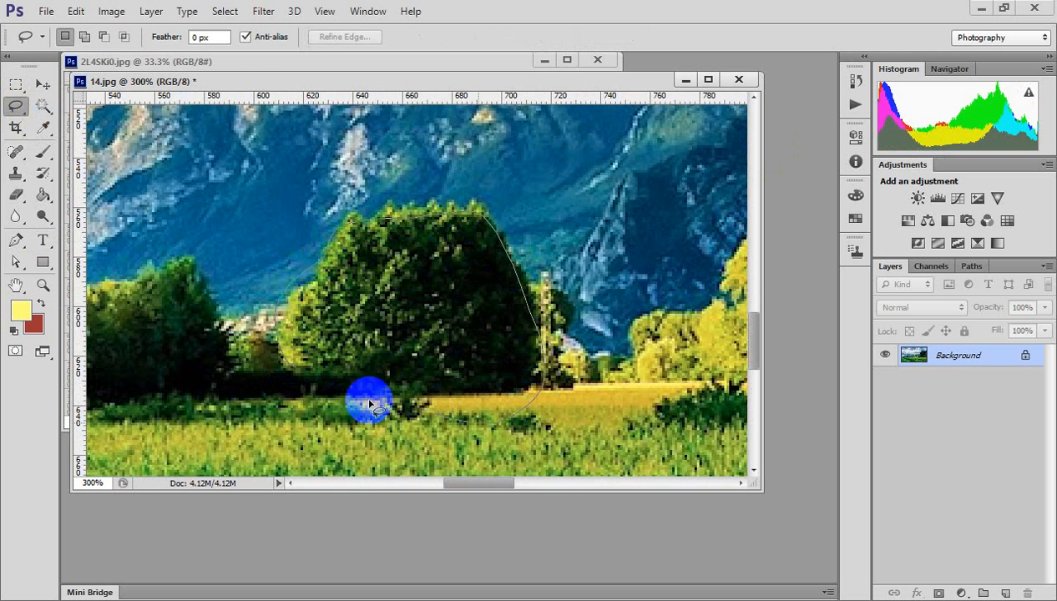
{"action": "left_click_drag", "start_coordinate": [290, 373], "coordinate": [292, 375]}
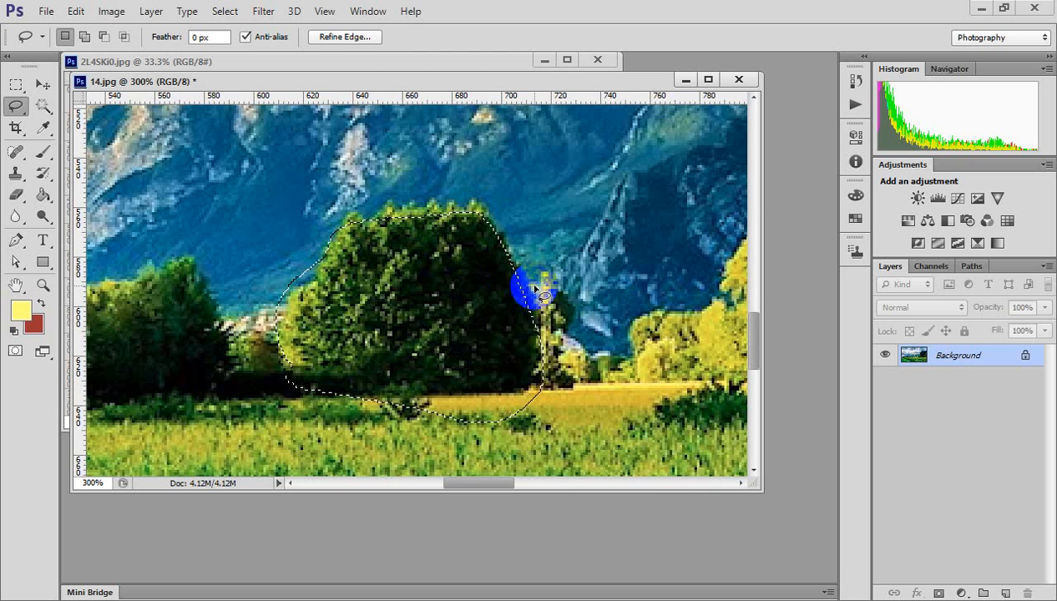
Deselect the round tree and return to the 50% view of the whole landscape
{"action": "scroll", "coordinate": [547, 290], "scroll_direction": "down", "scroll_amount": 2}
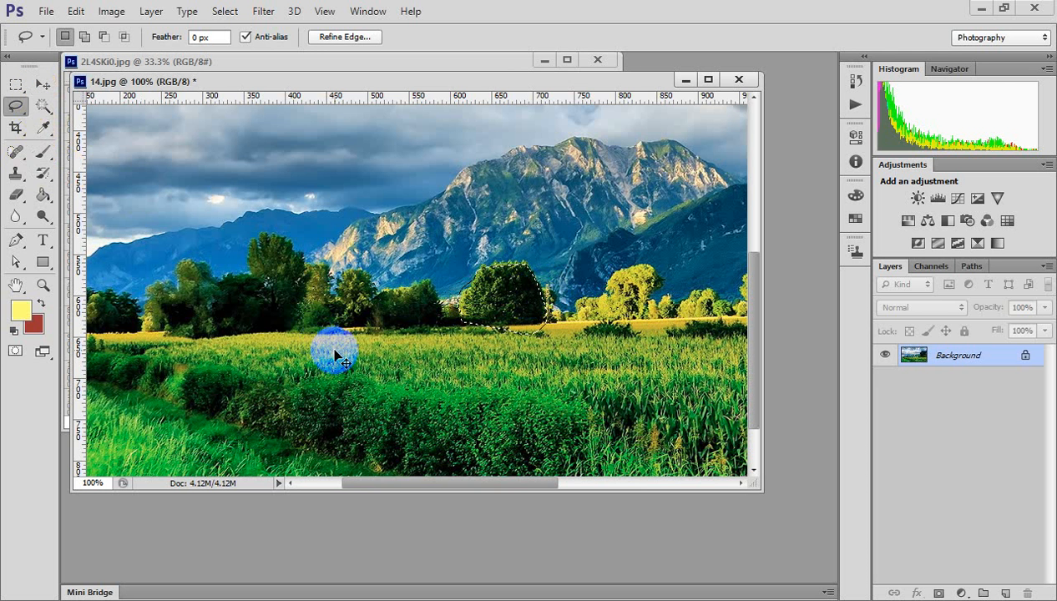
{"action": "left_click", "coordinate": [535, 411]}
{"action": "key", "text": "ctrl+minus"}
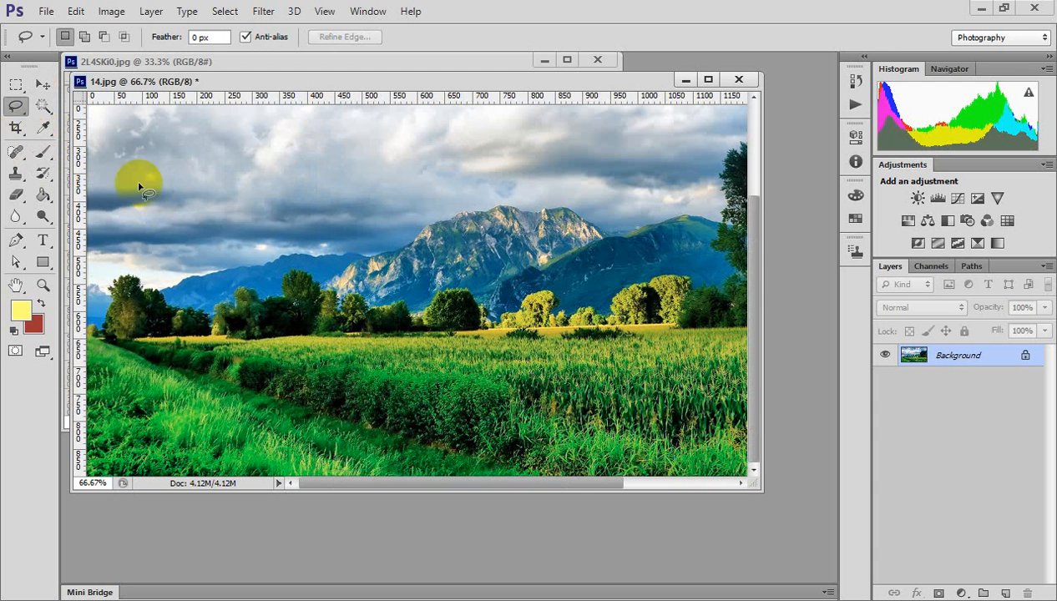
{"action": "key", "text": "ctrl+minus"}
Convert the locked Background into a regular layer with the default settings and move it about 20 px to the right
{"action": "left_click", "coordinate": [44, 84]}
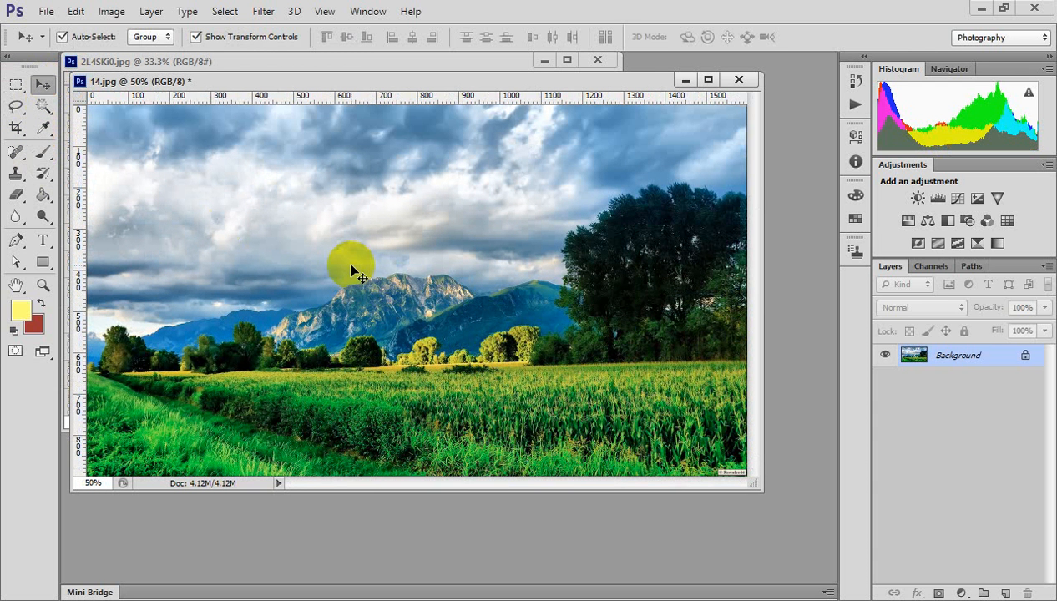
{"action": "double_click", "coordinate": [952, 365]}
{"action": "left_click", "coordinate": [706, 200]}
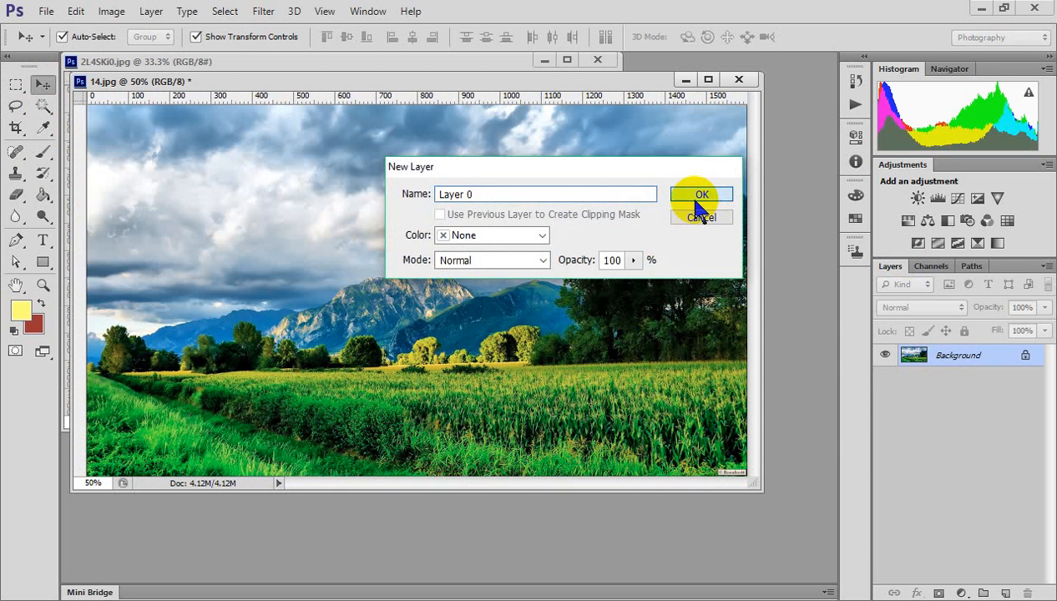
{"action": "key", "text": "ctrl+minus"}
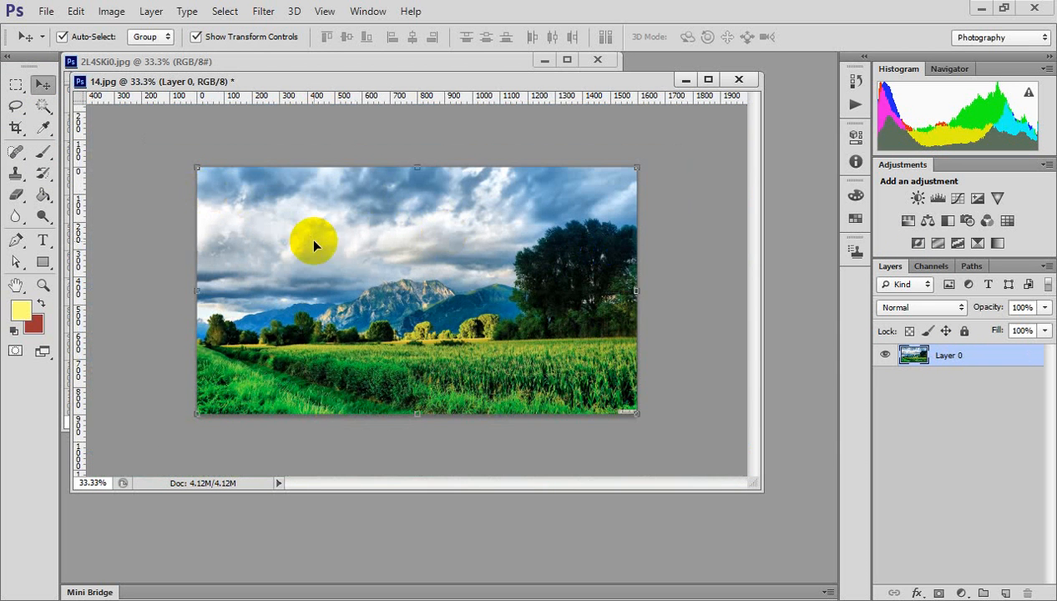
{"action": "left_click_drag", "start_coordinate": [314, 243], "coordinate": [358, 288]}
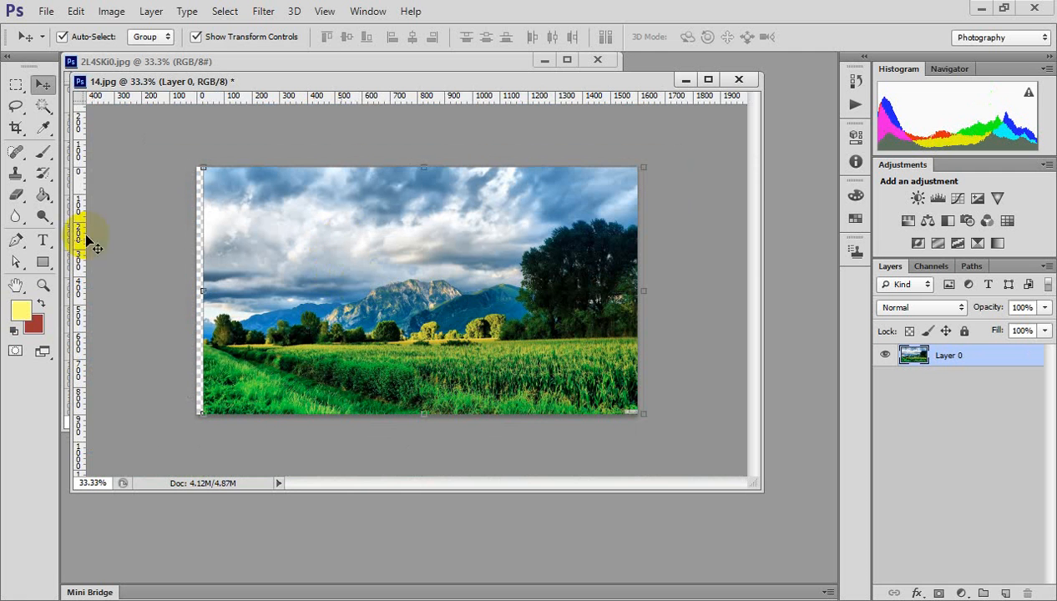
Draw a rectangular marquee selection over the clouds and low hills beside the mountain, and deselect it
{"action": "left_click_drag", "start_coordinate": [16, 84], "coordinate": [106, 84]}
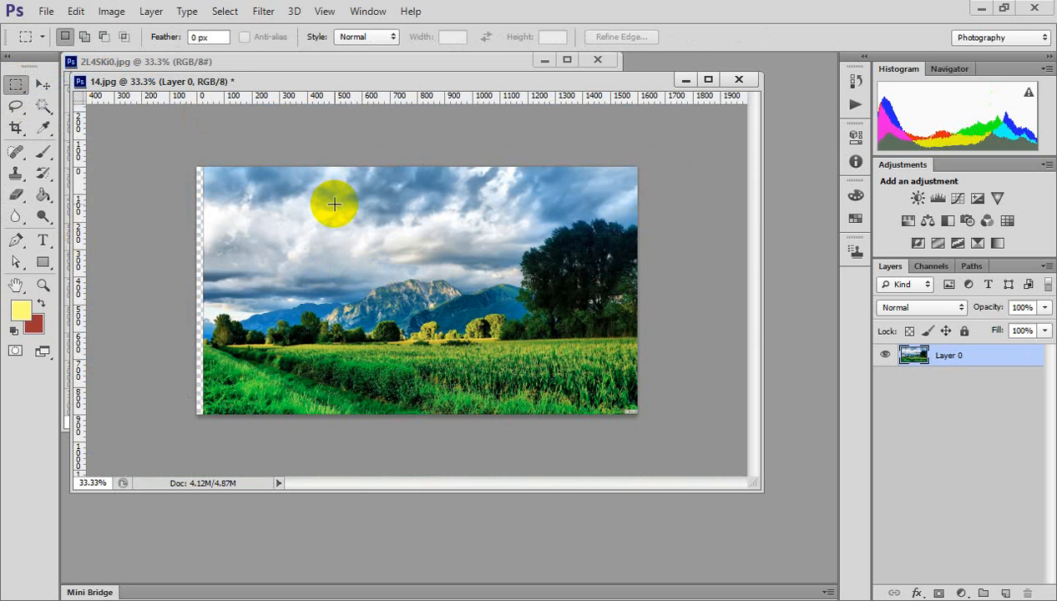
{"action": "left_click_drag", "start_coordinate": [239, 211], "coordinate": [351, 336]}
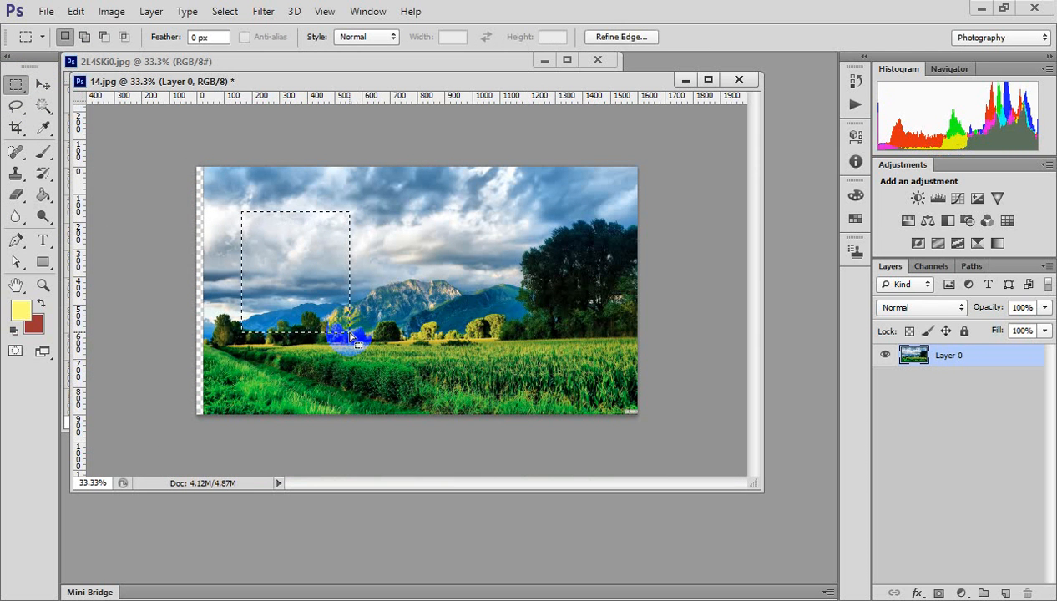
{"action": "left_click", "coordinate": [346, 332]}
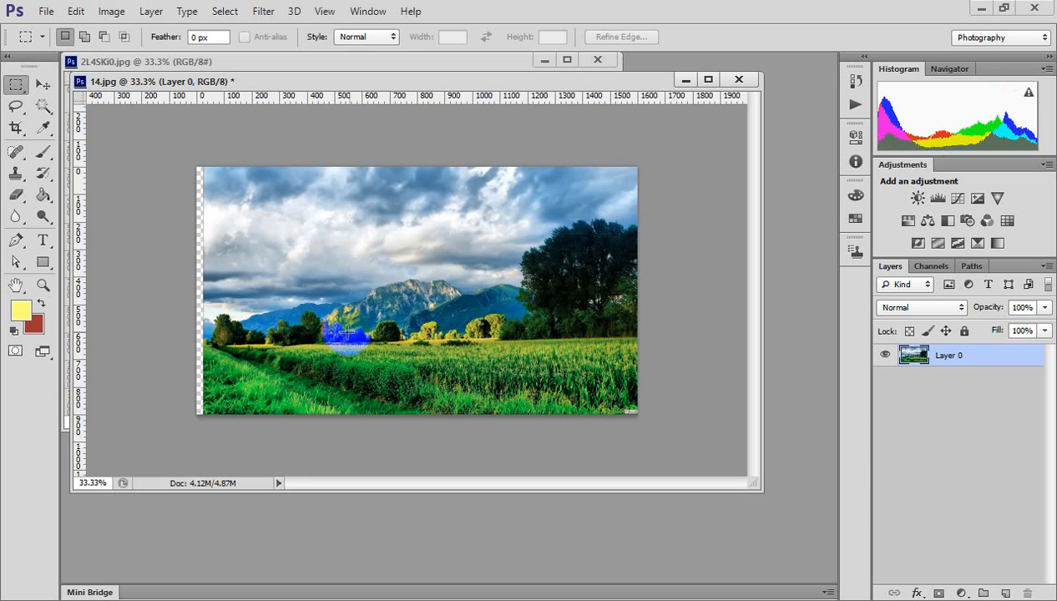
Draw a rectangular marquee selection around the large round tree at the foot of the mountain, and deselect it
{"action": "left_click_drag", "start_coordinate": [408, 390], "coordinate": [361, 298]}
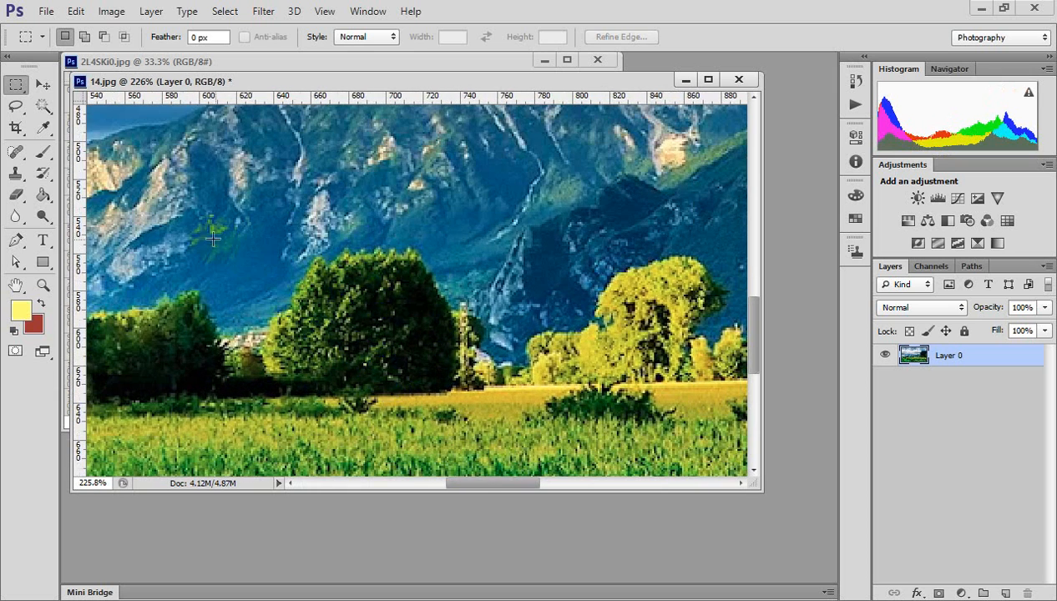
{"action": "left_click_drag", "start_coordinate": [462, 414], "coordinate": [497, 441]}
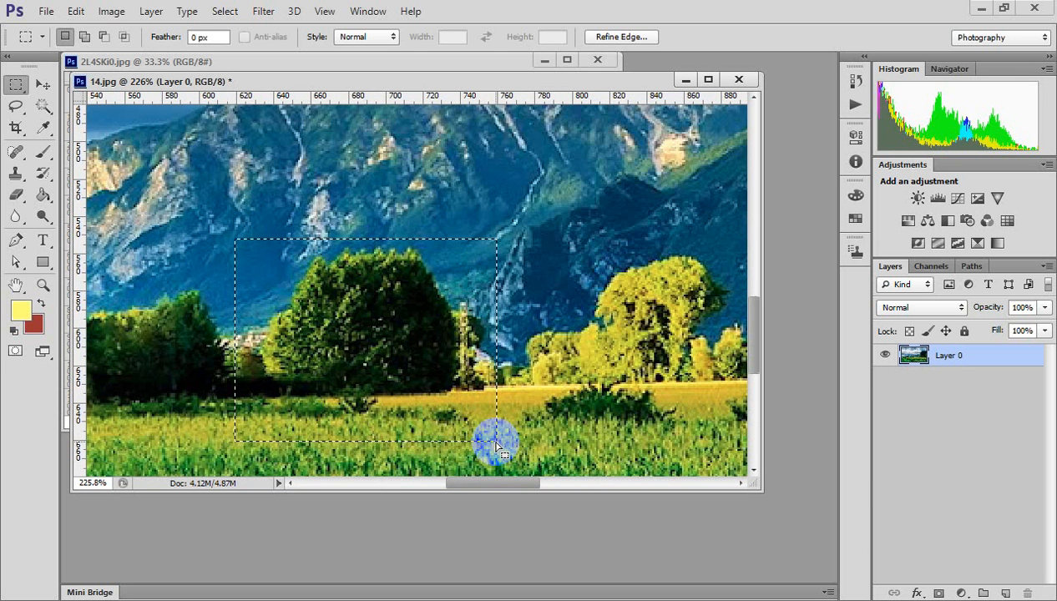
{"action": "left_click", "coordinate": [496, 448]}
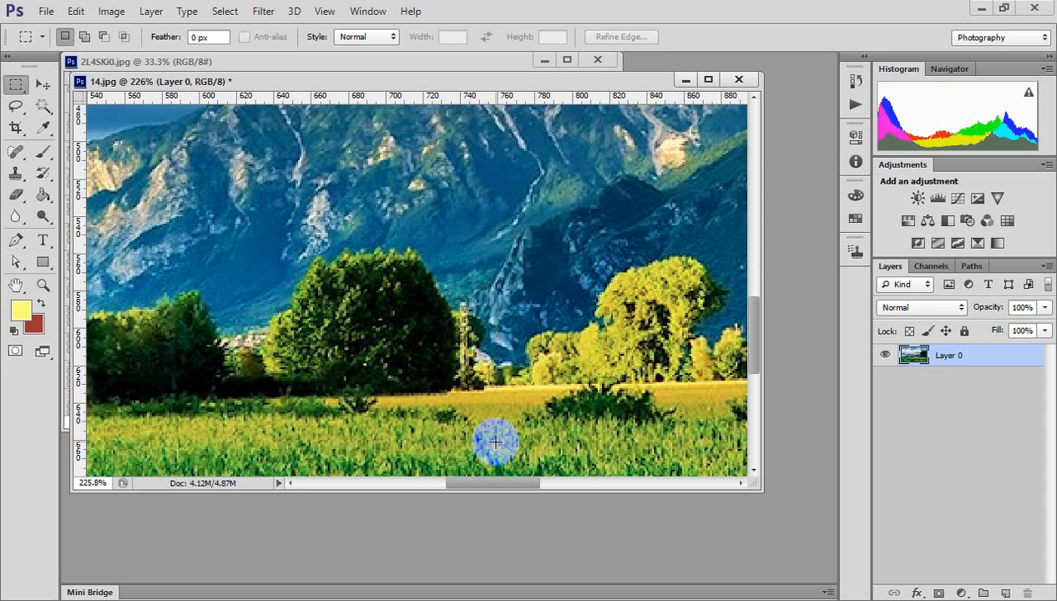
Try to trace the round tree with the freehand Lasso tool, starting at its lower-left edge, and clear the stray selection
{"action": "left_click_drag", "start_coordinate": [15, 106], "coordinate": [90, 103]}
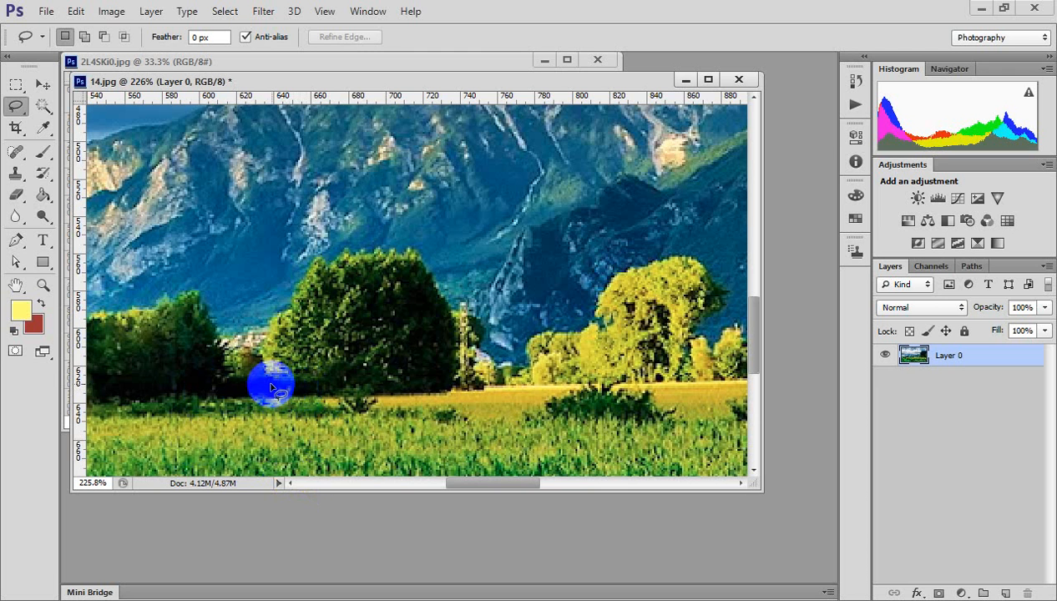
{"action": "left_click_drag", "start_coordinate": [271, 387], "coordinate": [266, 261]}
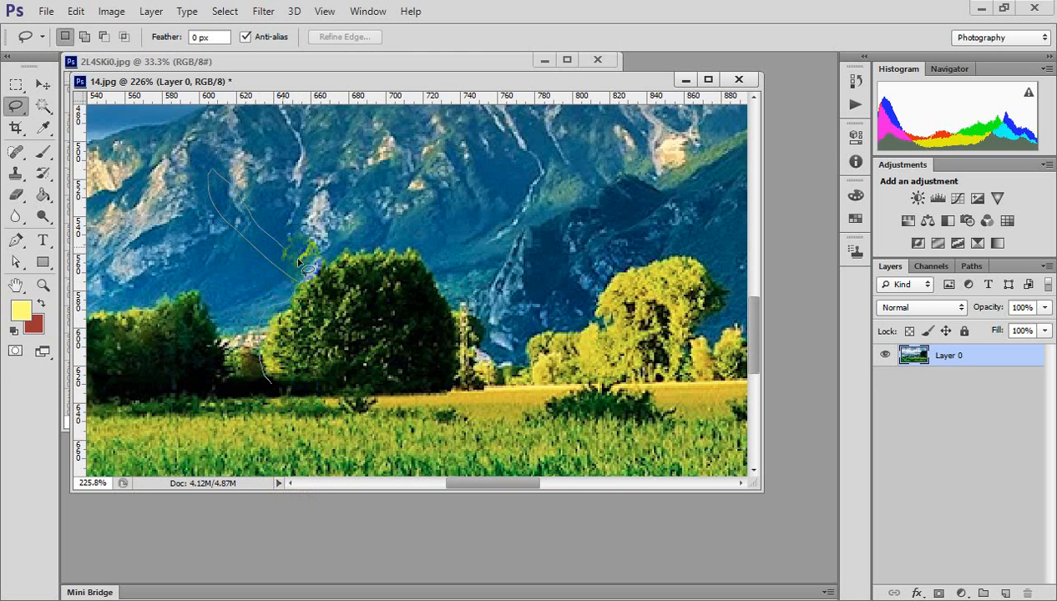
{"action": "mouse_move", "coordinate": [299, 261]}
{"action": "left_mouse_down"}
{"action": "mouse_move", "coordinate": [308, 269]}
{"action": "mouse_move", "coordinate": [317, 258]}
{"action": "left_mouse_up"}
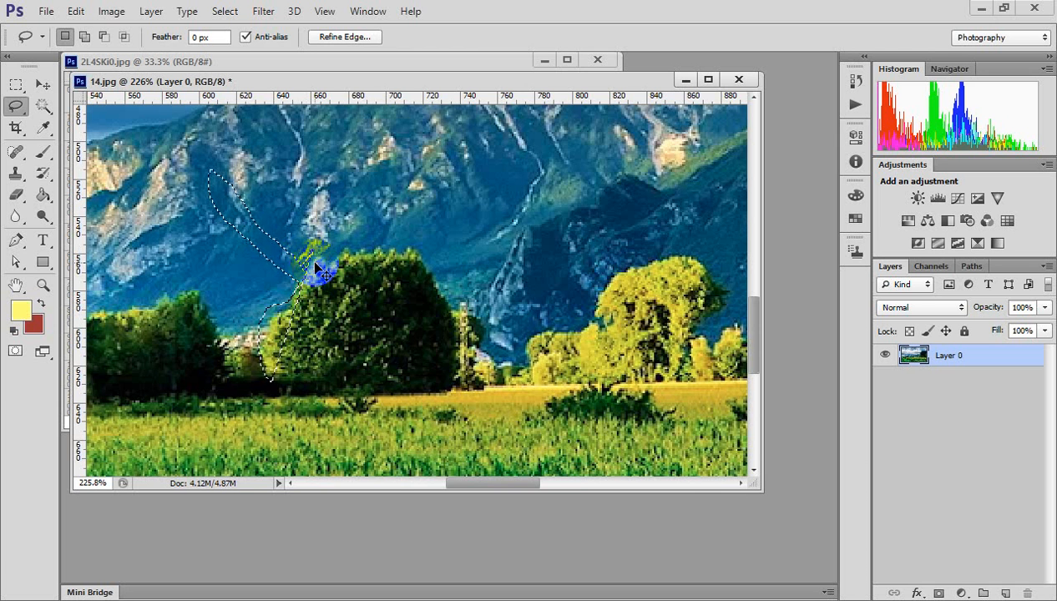
{"action": "left_click", "coordinate": [316, 265]}
Trace a closed freehand lasso selection around the whole round tree and deselect it
{"action": "mouse_move", "coordinate": [271, 387]}
{"action": "left_mouse_down"}
{"action": "mouse_move", "coordinate": [291, 421]}
{"action": "mouse_move", "coordinate": [273, 393]}
{"action": "mouse_move", "coordinate": [269, 335]}
{"action": "mouse_move", "coordinate": [319, 268]}
{"action": "mouse_move", "coordinate": [394, 260]}
{"action": "mouse_move", "coordinate": [456, 316]}
{"action": "mouse_move", "coordinate": [459, 393]}
{"action": "mouse_move", "coordinate": [425, 408]}
{"action": "mouse_move", "coordinate": [303, 417]}
{"action": "mouse_move", "coordinate": [282, 400]}
{"action": "left_mouse_up"}
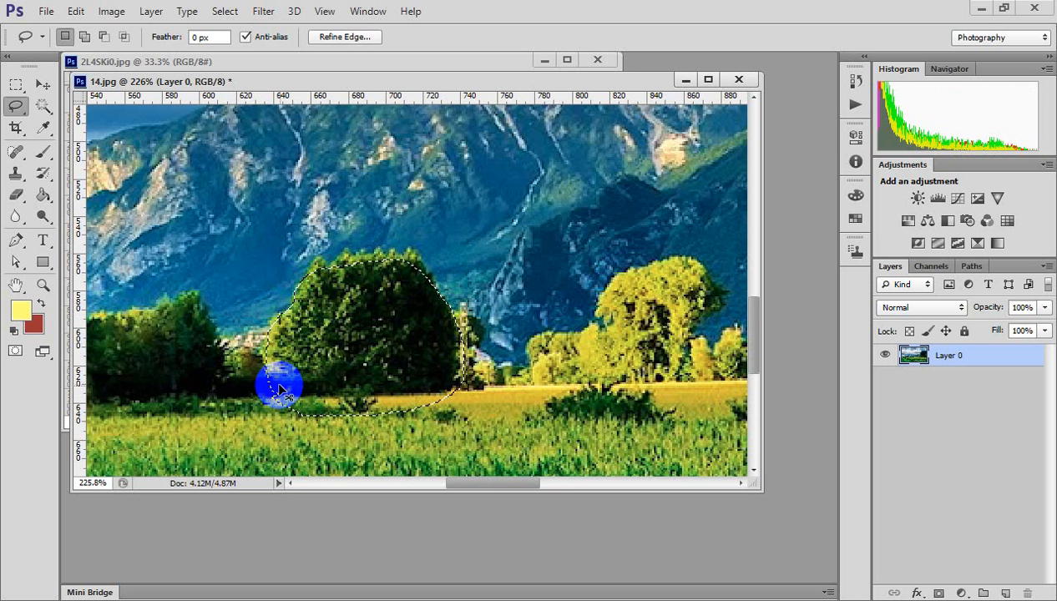
{"action": "left_click", "coordinate": [280, 389]}
{"action": "left_click", "coordinate": [461, 280], "text": "alt"}
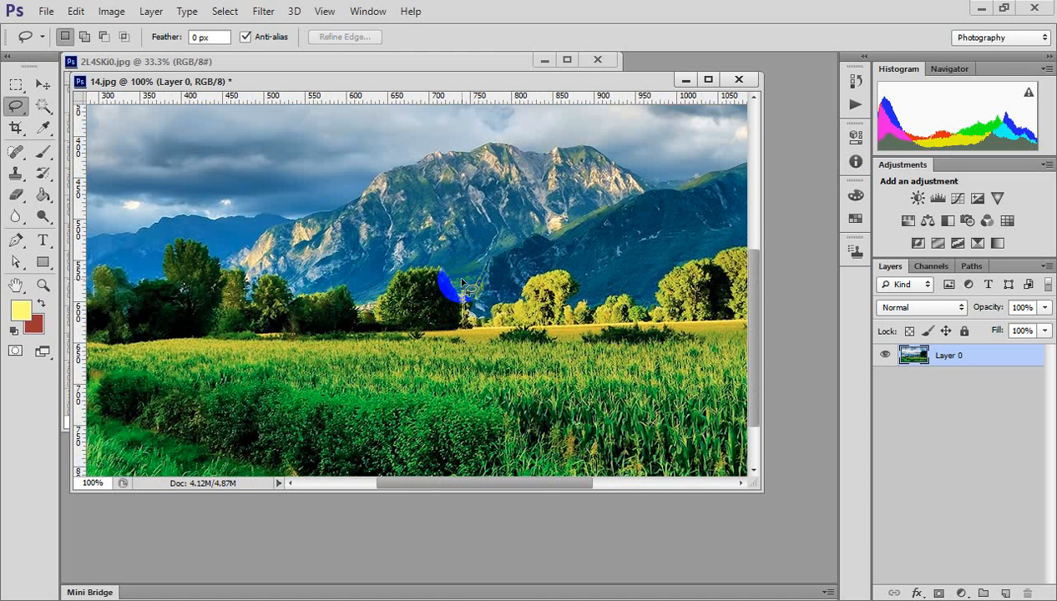
Start placing an image into 14.jpg and browse to the Spot Face folder inside Ref Image
{"action": "left_click", "coordinate": [45, 11]}
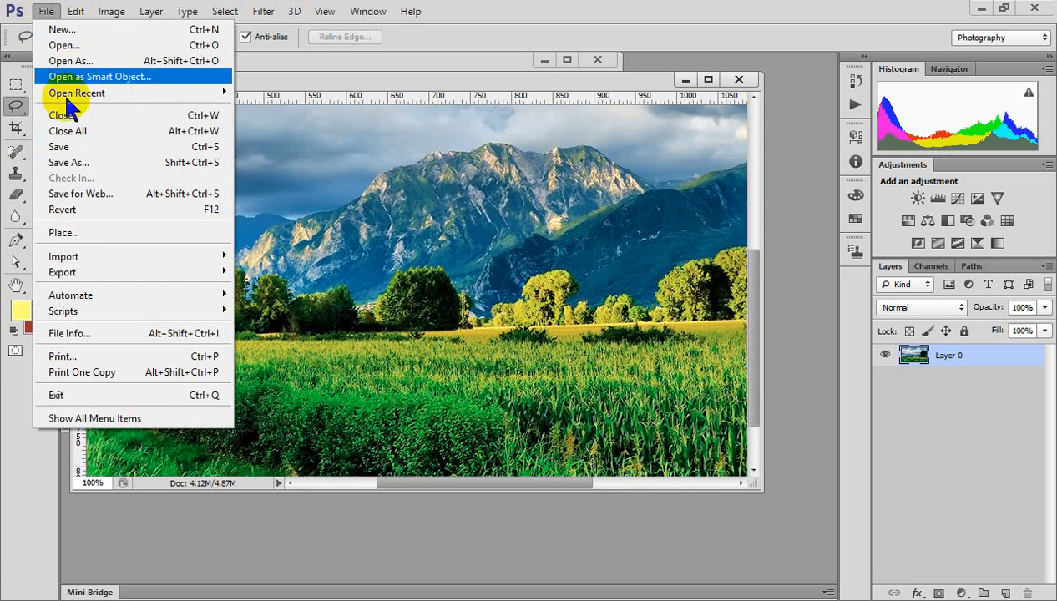
{"action": "left_click", "coordinate": [75, 232]}
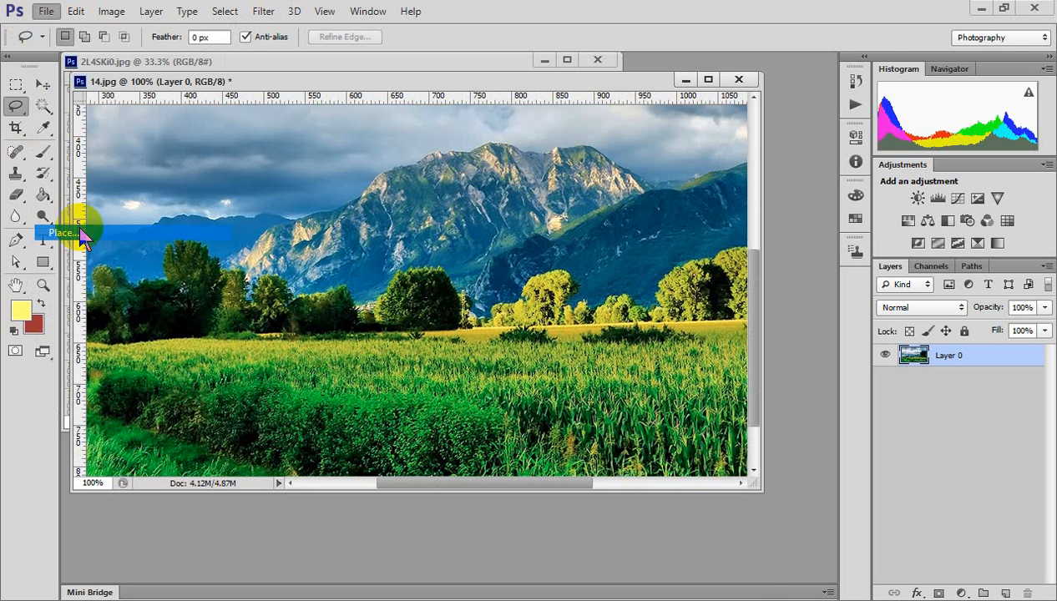
{"action": "left_click", "coordinate": [626, 108]}
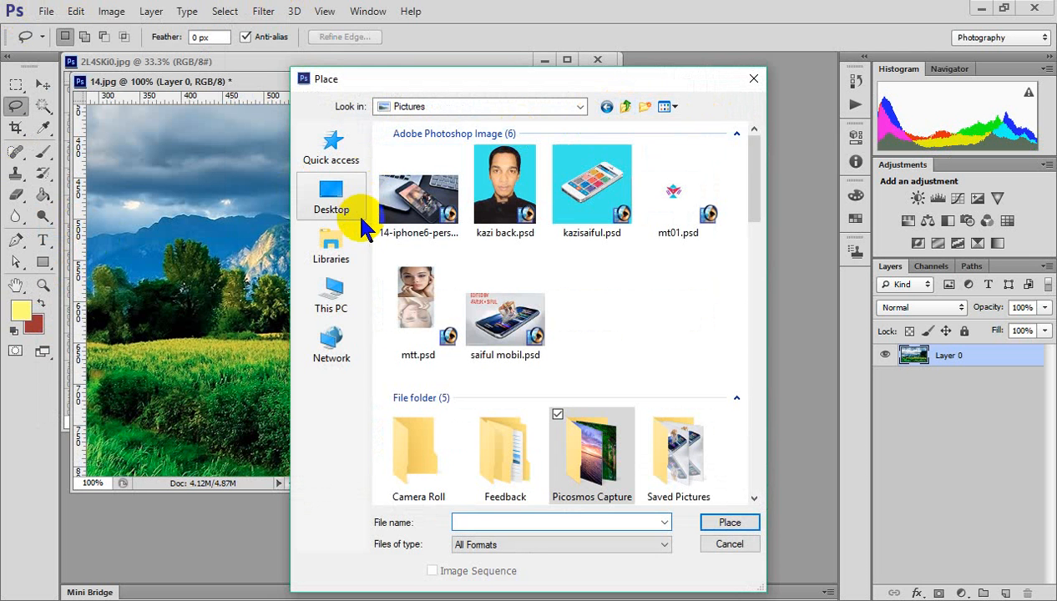
{"action": "left_click", "coordinate": [321, 288]}
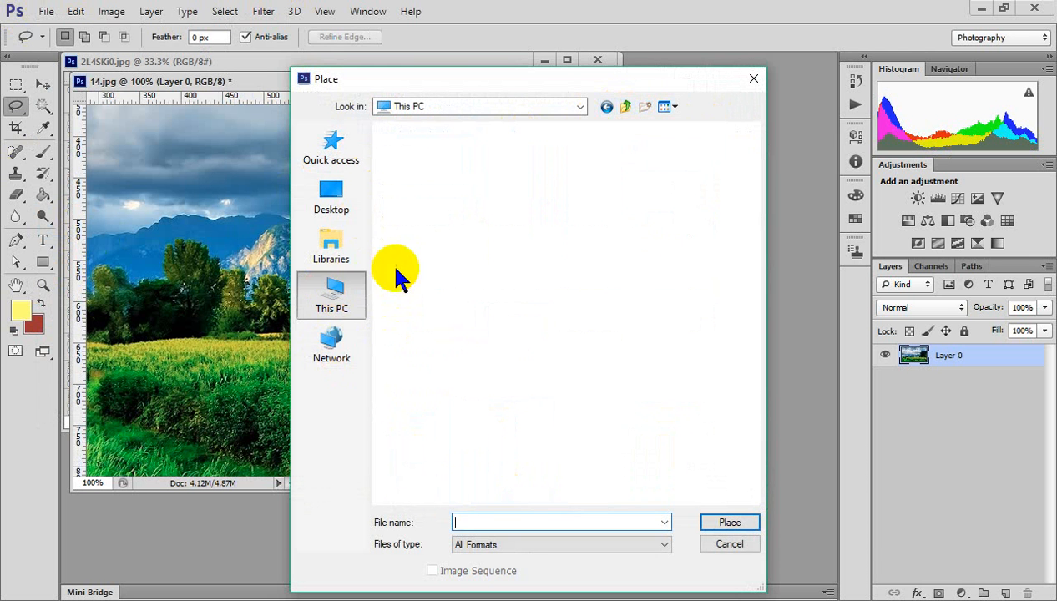
{"action": "left_click", "coordinate": [330, 194]}
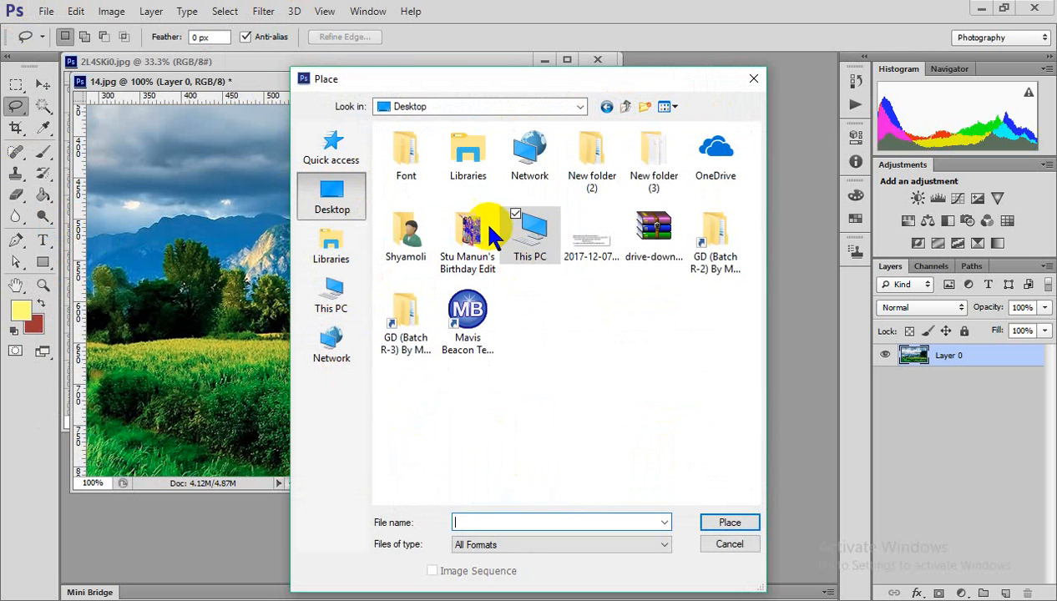
{"action": "double_click", "coordinate": [701, 224]}
{"action": "double_click", "coordinate": [429, 164]}
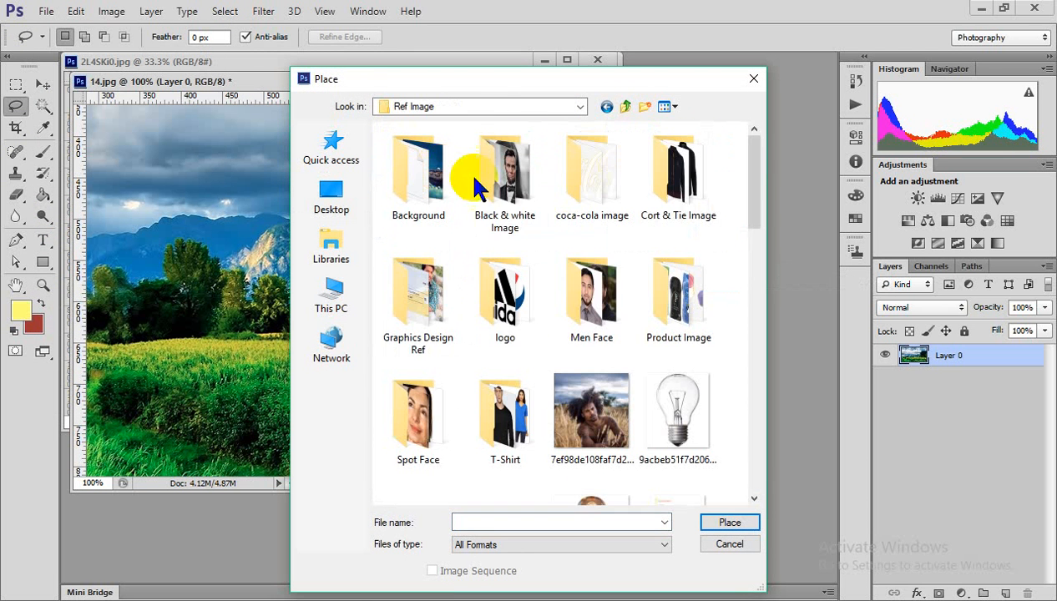
{"action": "double_click", "coordinate": [434, 399]}
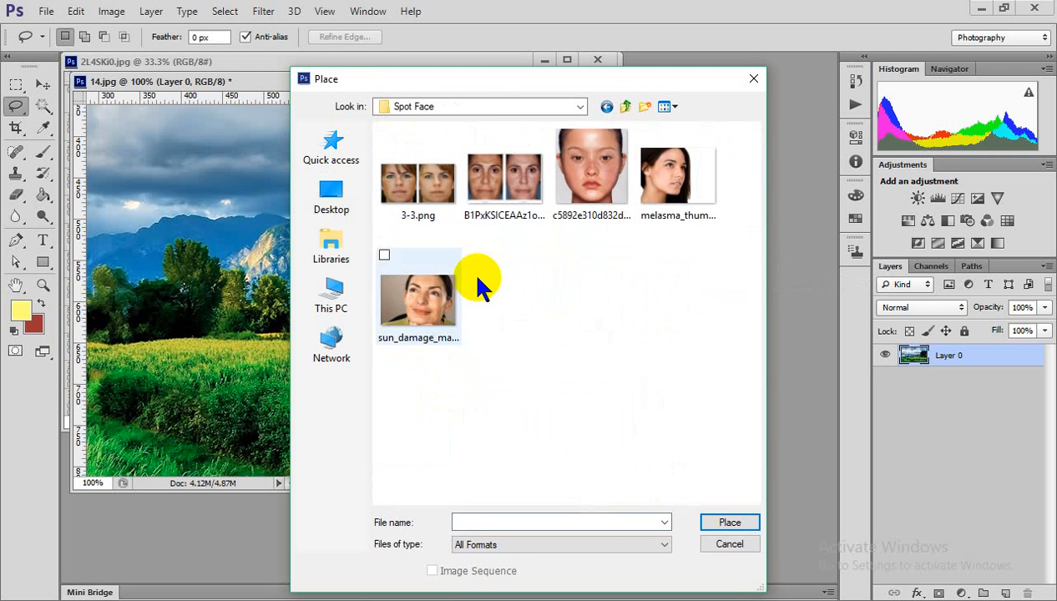
Place melasma_thumb.jpg over the landscape at 100% scale and commit the placement
{"action": "left_click", "coordinate": [676, 177]}
{"action": "left_click", "coordinate": [738, 524]}
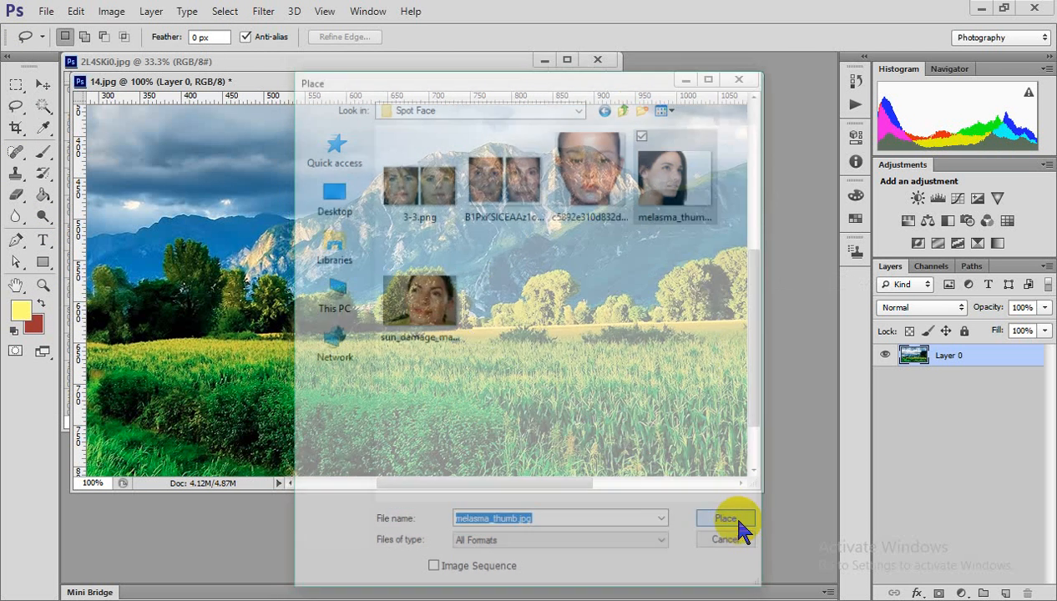
{"action": "left_click", "coordinate": [495, 317]}
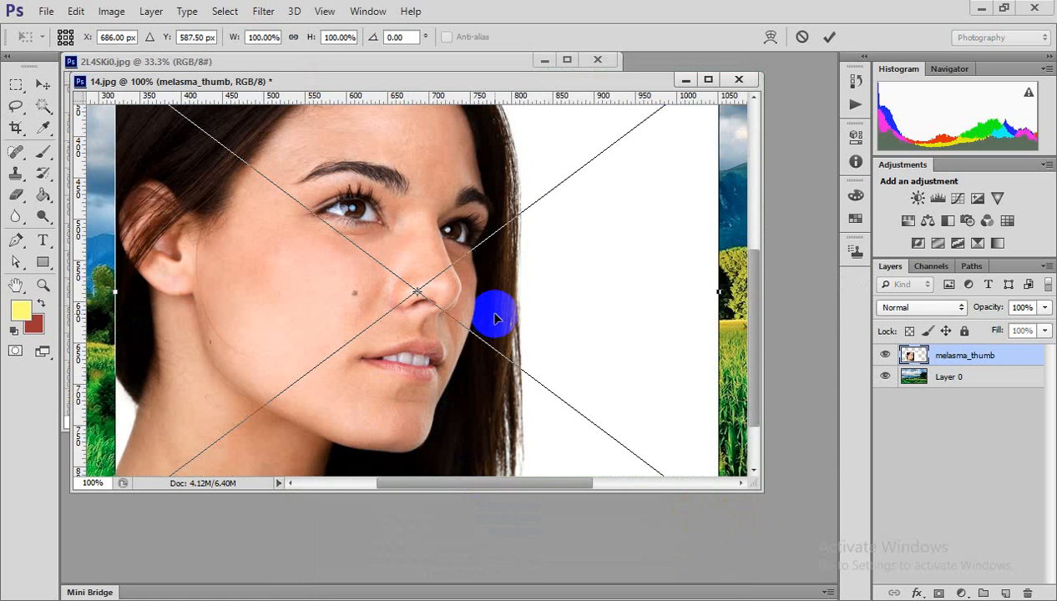
{"action": "left_click", "coordinate": [495, 314], "text": "alt"}
{"action": "key", "text": "Return"}
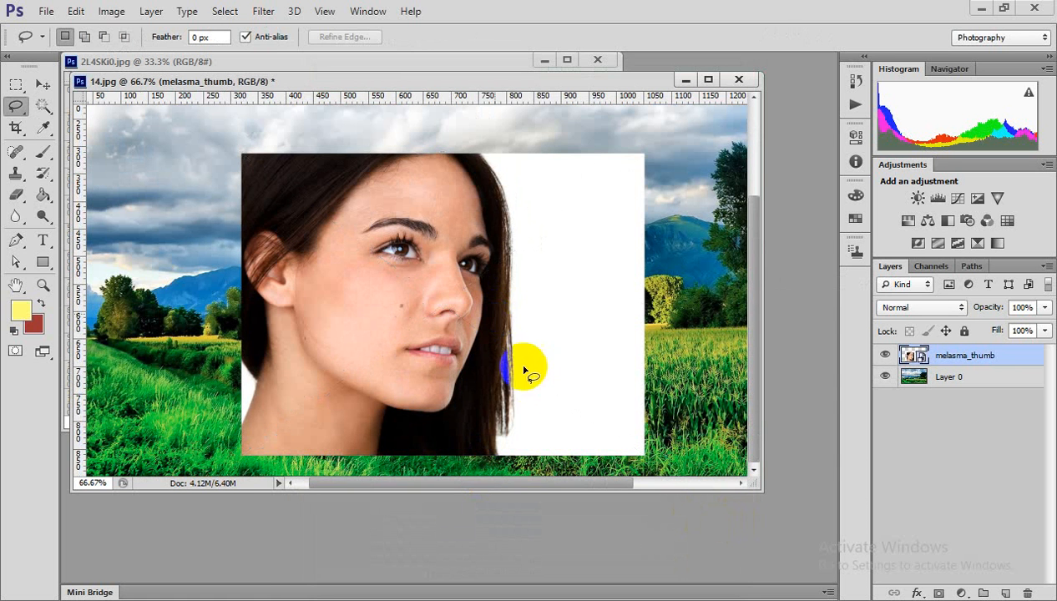
Draw a small freehand lasso selection on the clear cheek skin just left of the mole
{"action": "mouse_move", "coordinate": [383, 277]}
{"action": "left_mouse_down"}
{"action": "mouse_move", "coordinate": [436, 324]}
{"action": "mouse_move", "coordinate": [425, 401]}
{"action": "left_mouse_up"}
{"action": "left_click", "coordinate": [409, 380], "text": "ctrl"}
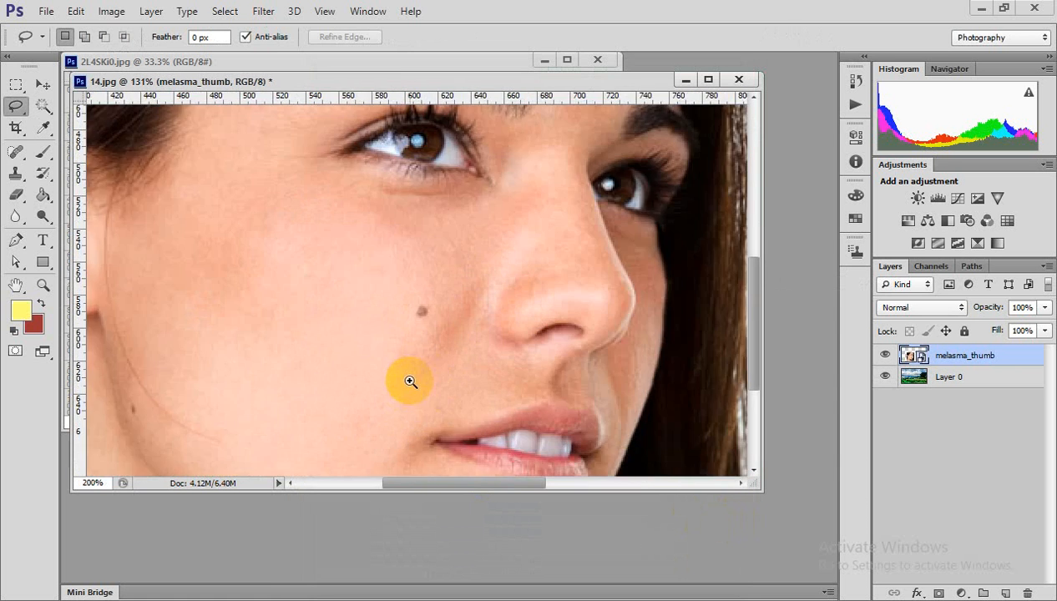
{"action": "left_click", "coordinate": [408, 380], "text": "ctrl"}
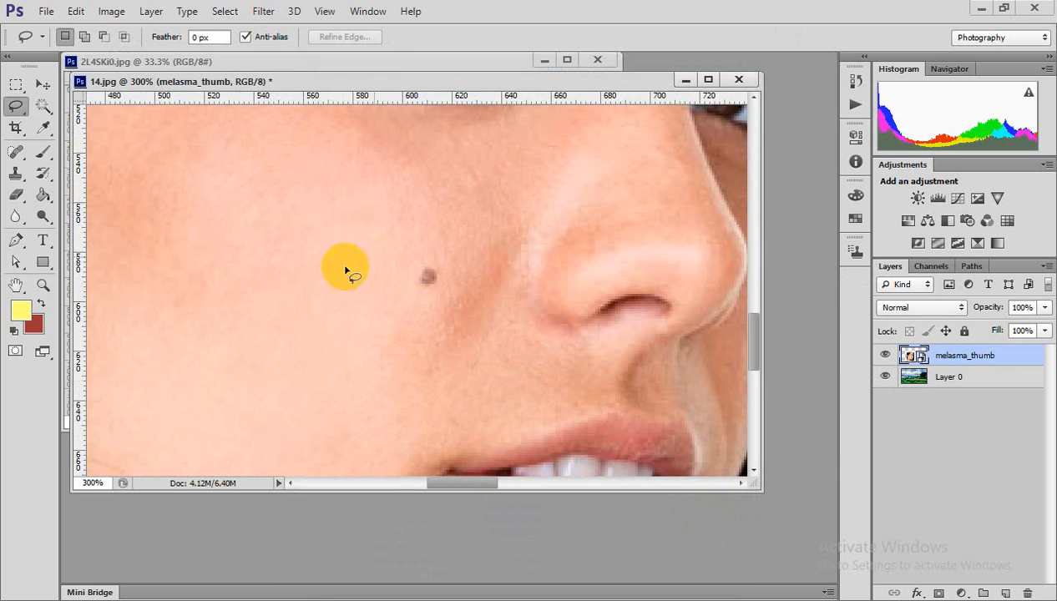
{"action": "left_click", "coordinate": [465, 288], "text": "ctrl"}
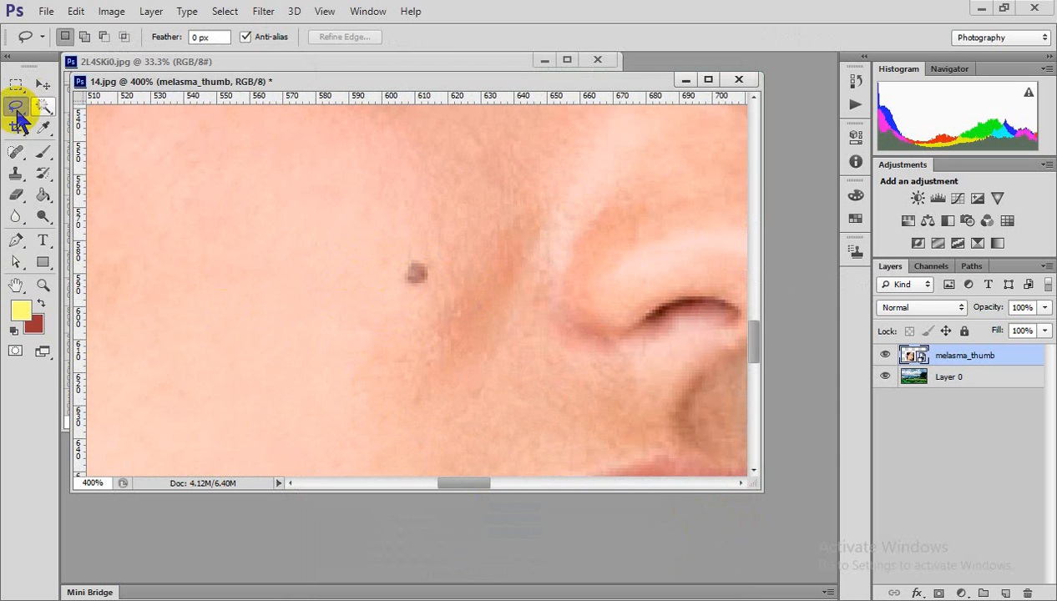
{"action": "mouse_move", "coordinate": [369, 264]}
{"action": "left_mouse_down"}
{"action": "mouse_move", "coordinate": [352, 285]}
{"action": "mouse_move", "coordinate": [370, 297]}
{"action": "mouse_move", "coordinate": [393, 280]}
{"action": "mouse_move", "coordinate": [367, 269]}
{"action": "left_mouse_up"}
{"action": "key", "text": "shift"}
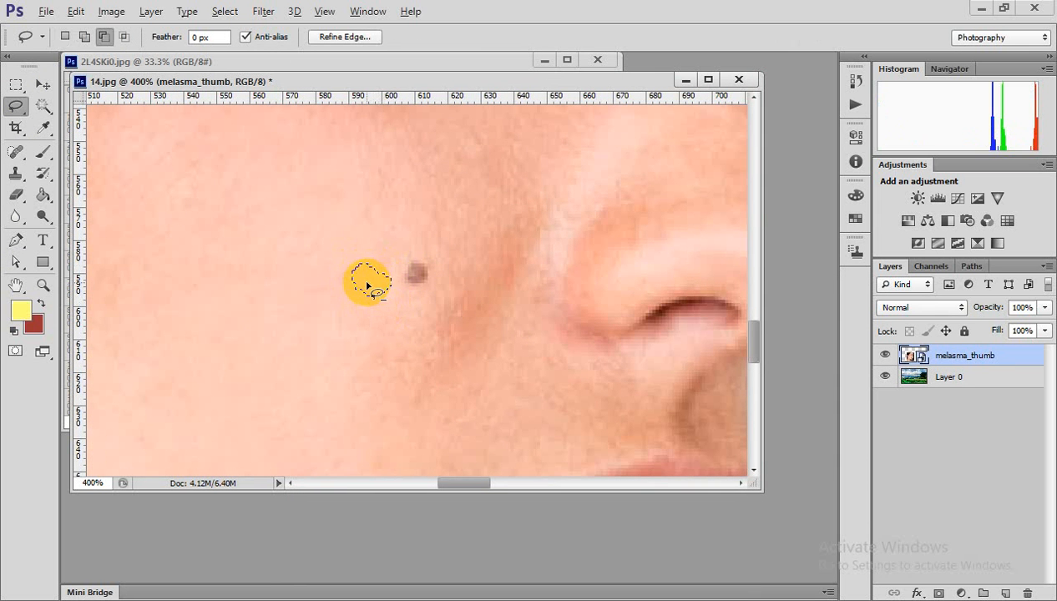
{"action": "key", "text": "alt"}
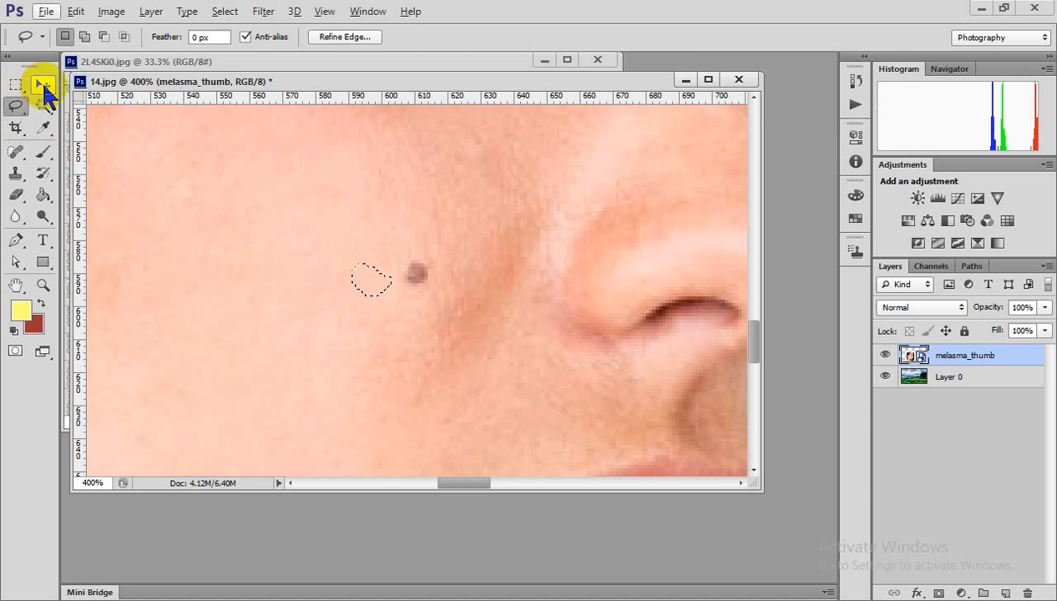
Try to move a copy of the selected skin patch over the mole, undo it and deselect the patch
{"action": "left_click", "coordinate": [43, 86]}
{"action": "left_click_drag", "start_coordinate": [371, 288], "coordinate": [406, 286]}
{"action": "key", "text": "ctrl+z"}
{"action": "key", "text": "ctrl+z"}
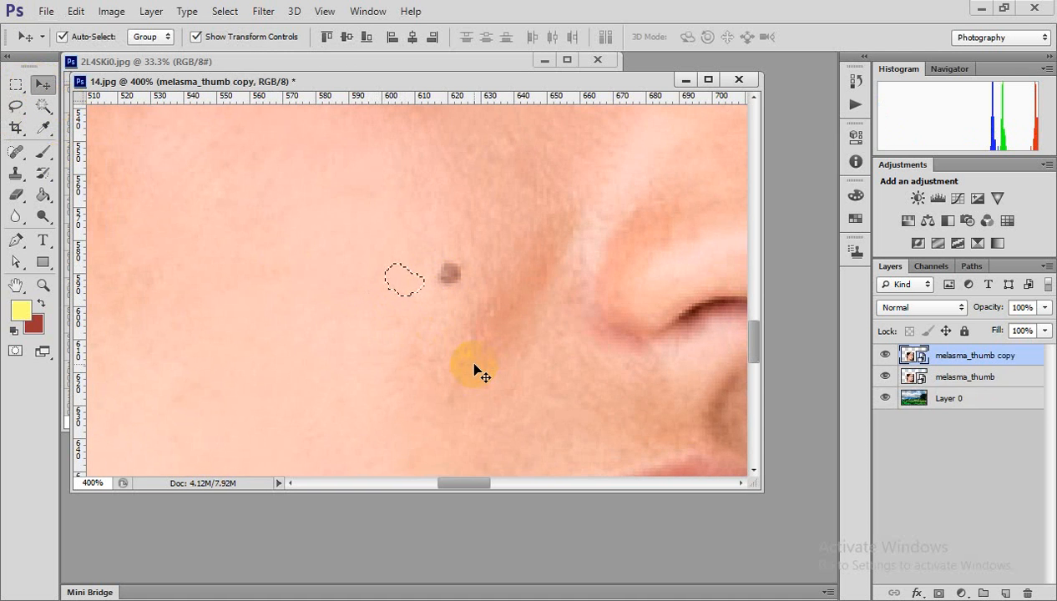
{"action": "key", "text": "ctrl+z"}
{"action": "key", "text": "ctrl+d"}
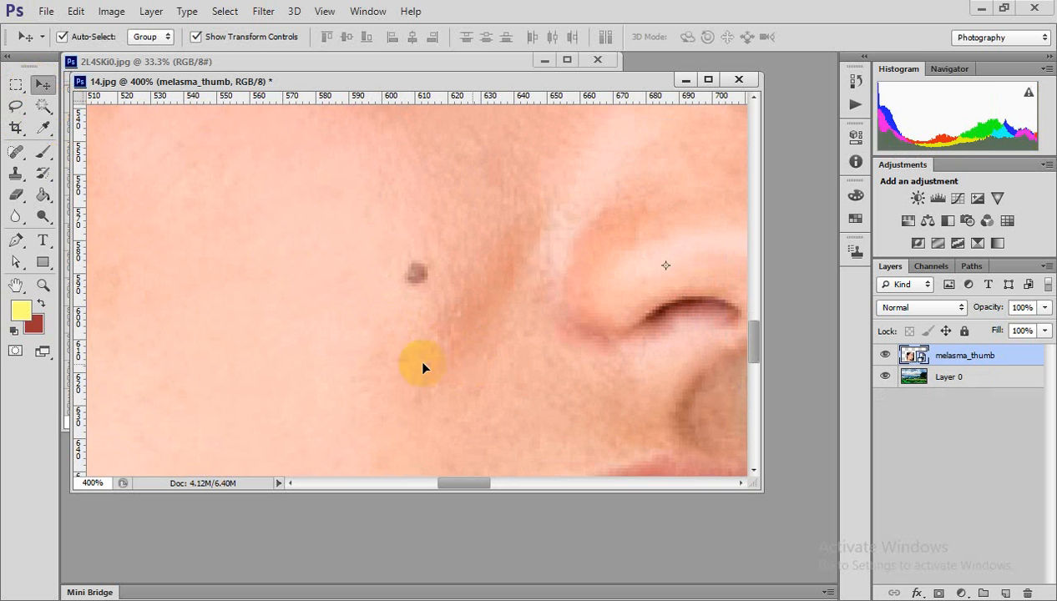
Lasso a larger round skin patch left of the mole, try moving it to the right, and undo the move
{"action": "left_click", "coordinate": [15, 106]}
{"action": "mouse_move", "coordinate": [364, 269]}
{"action": "left_mouse_down"}
{"action": "mouse_move", "coordinate": [330, 299]}
{"action": "mouse_move", "coordinate": [385, 316]}
{"action": "mouse_move", "coordinate": [359, 268]}
{"action": "mouse_move", "coordinate": [451, 284]}
{"action": "mouse_move", "coordinate": [290, 324]}
{"action": "left_mouse_up"}
{"action": "left_click", "coordinate": [44, 85]}
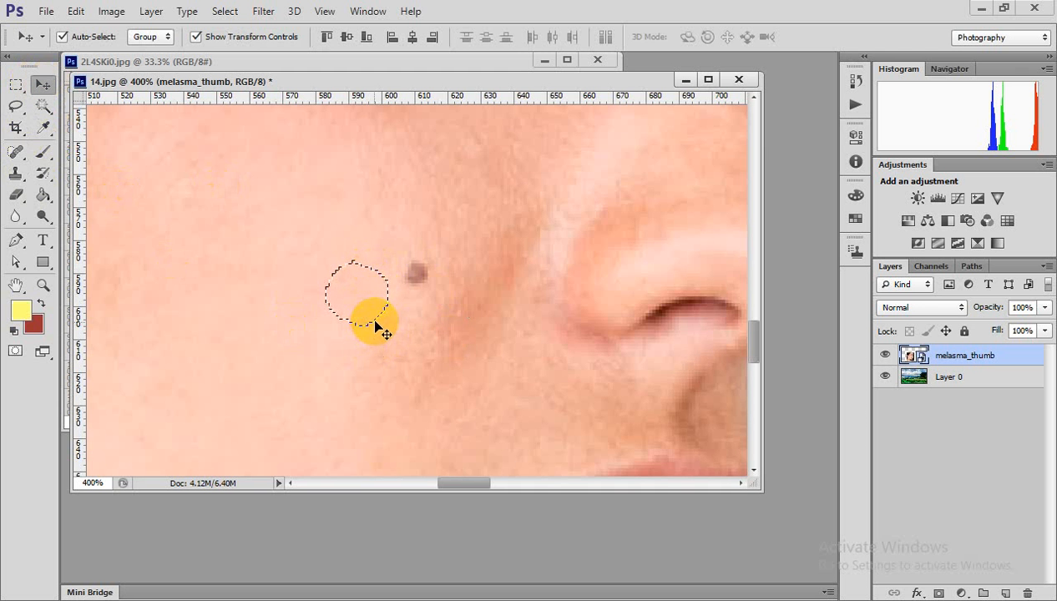
{"action": "left_click_drag", "start_coordinate": [375, 324], "coordinate": [431, 326]}
{"action": "key", "text": "ctrl+z"}
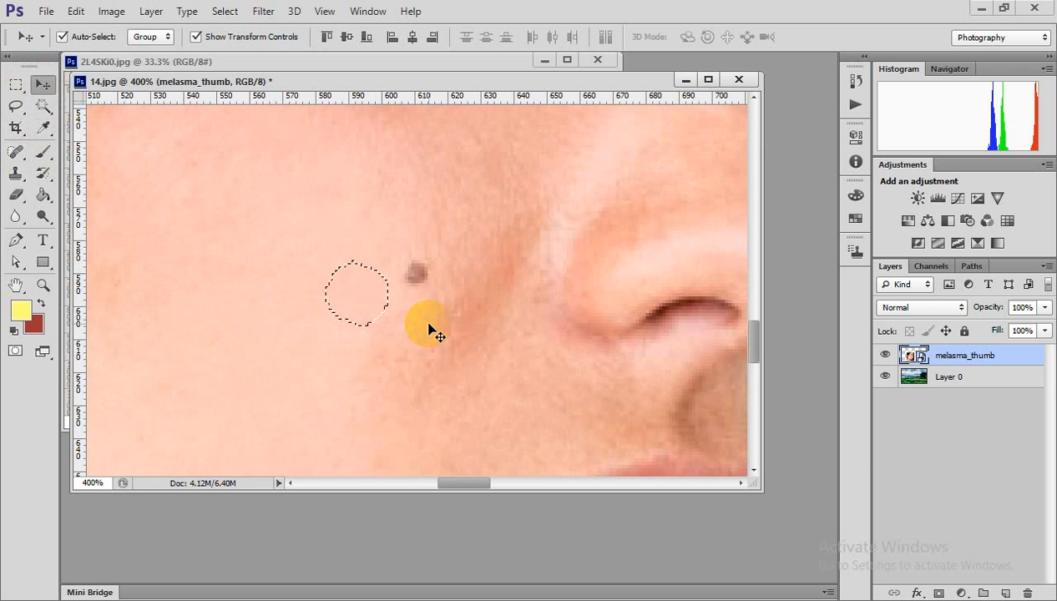
Clear the skin selection and delete the placed melasma_thumb layer
{"action": "left_click", "coordinate": [653, 338], "text": "alt"}
{"action": "left_click", "coordinate": [653, 337], "text": "alt"}
{"action": "left_click_drag", "start_coordinate": [638, 351], "coordinate": [609, 402]}
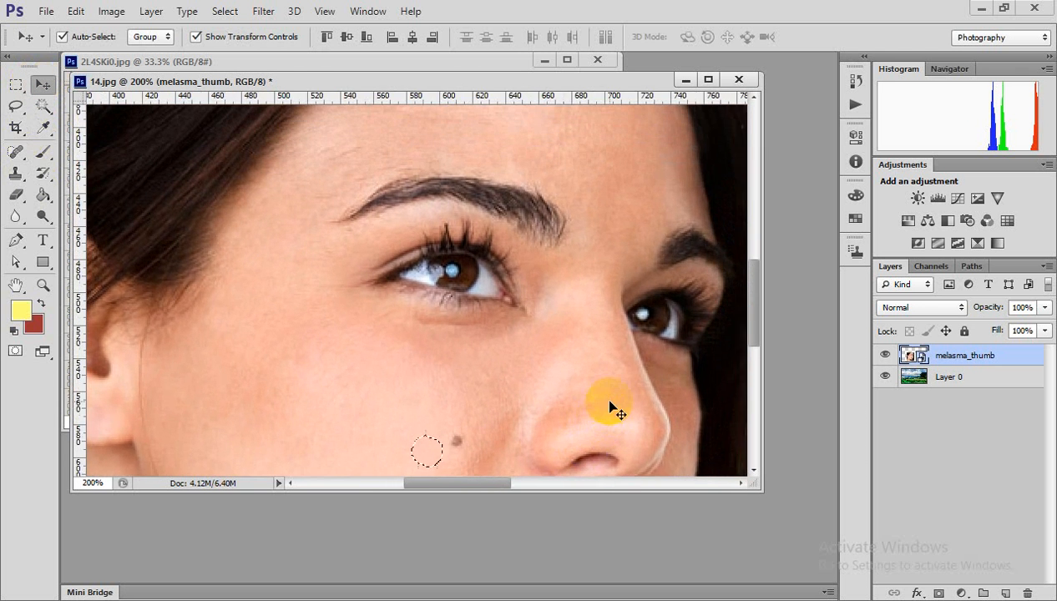
{"action": "left_click", "coordinate": [607, 342], "text": "alt"}
{"action": "left_click", "coordinate": [604, 359], "text": "alt"}
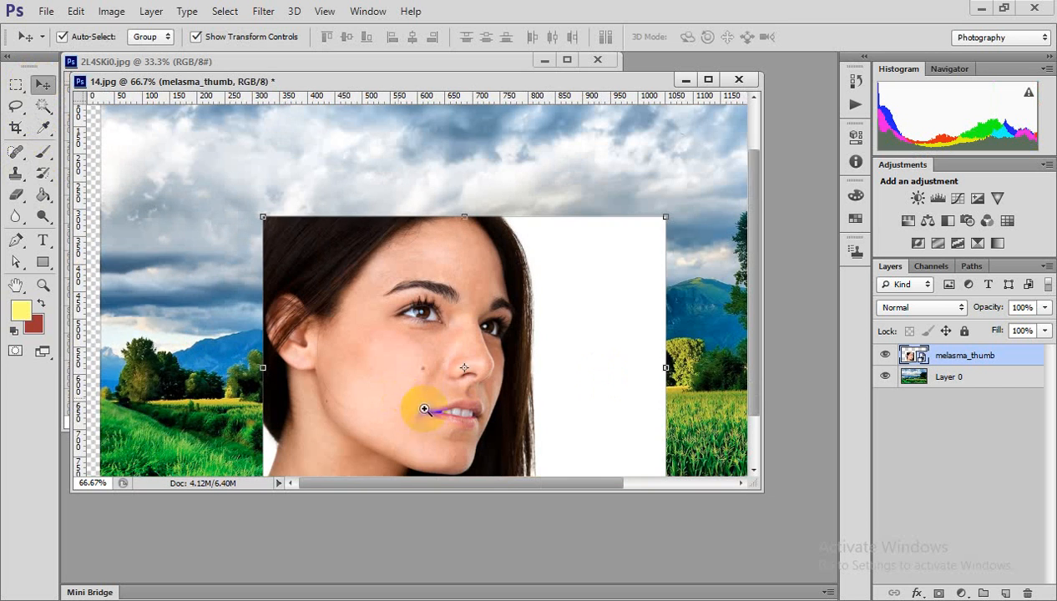
{"action": "left_click", "coordinate": [136, 334]}
{"action": "left_click", "coordinate": [651, 320]}
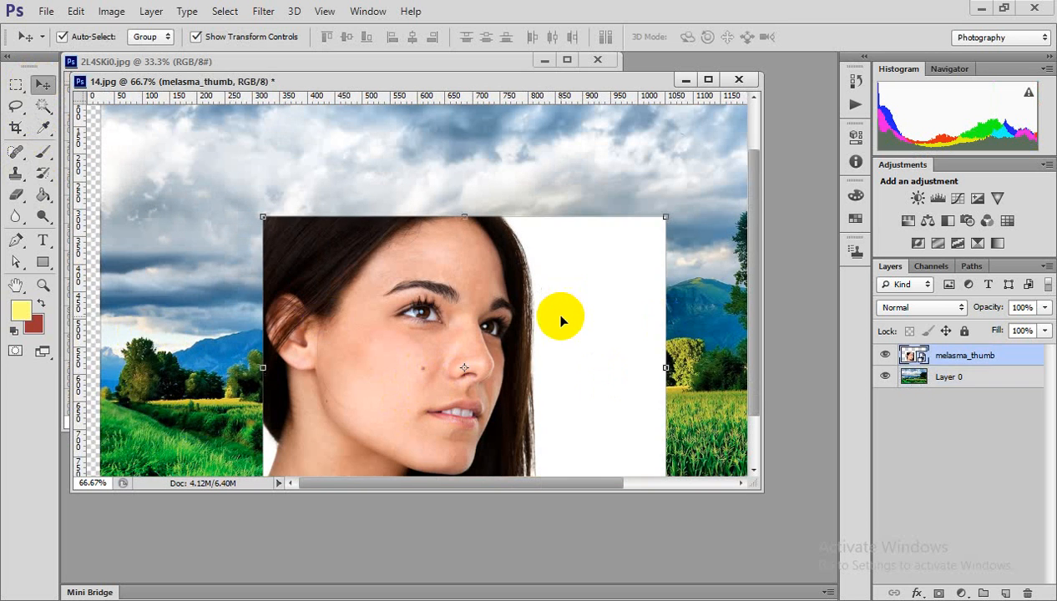
{"action": "key", "text": "Delete"}
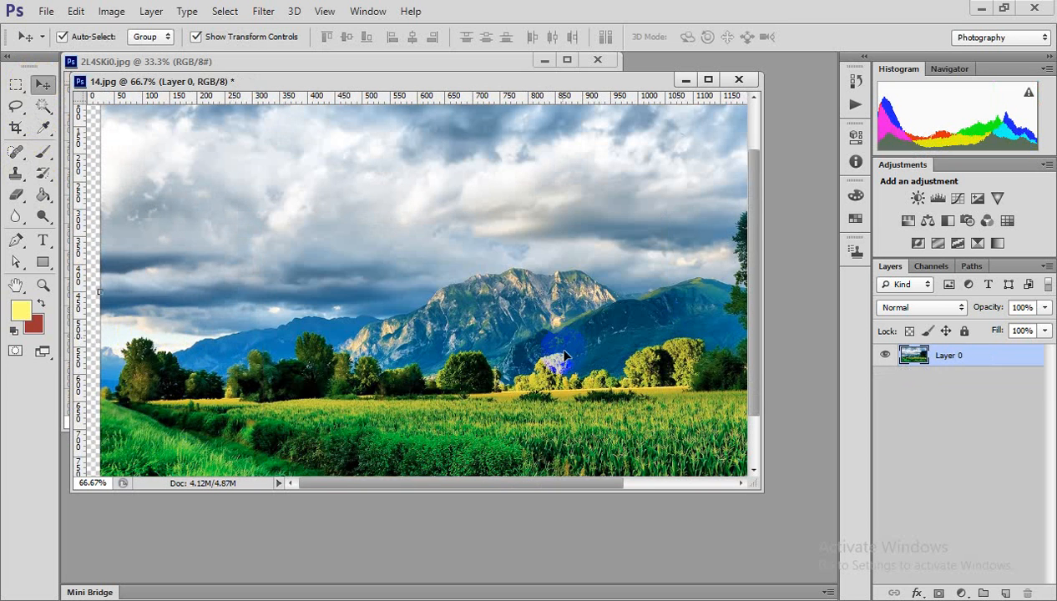
Draw a freehand lasso selection around the round dark tree in the middle of the tree line
{"action": "left_click", "coordinate": [507, 412], "text": "ctrl"}
{"action": "left_click", "coordinate": [503, 413], "text": "ctrl"}
{"action": "left_click", "coordinate": [382, 354], "text": "ctrl"}
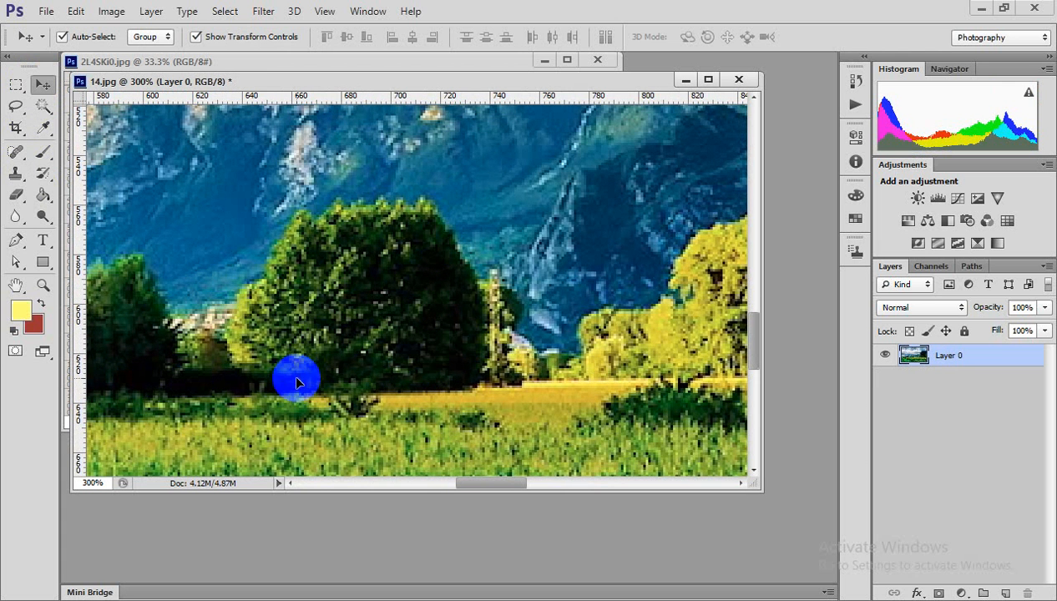
{"action": "left_click", "coordinate": [16, 106]}
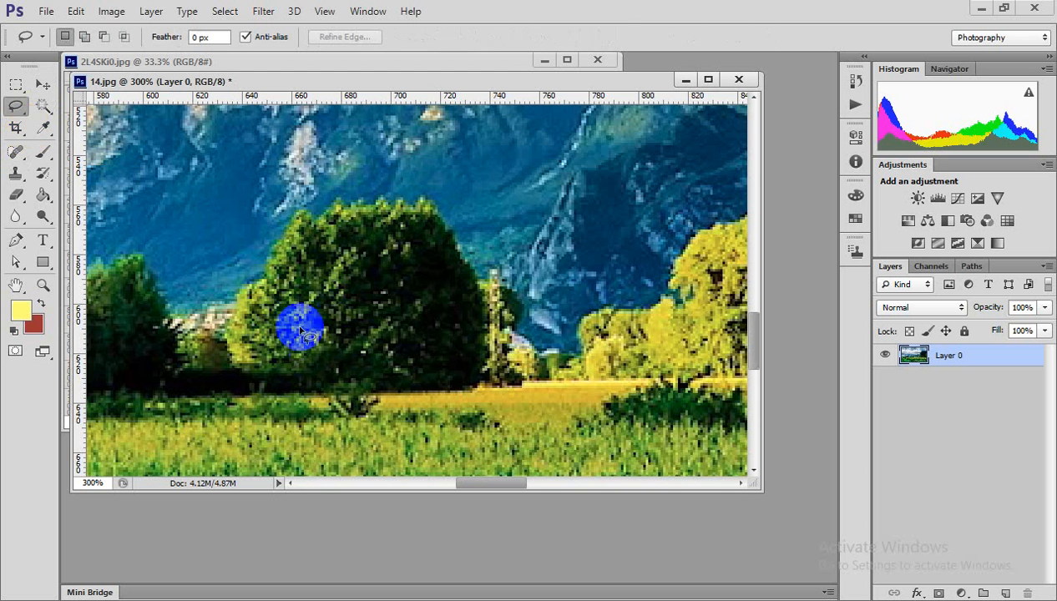
{"action": "mouse_move", "coordinate": [228, 343]}
{"action": "left_mouse_down"}
{"action": "mouse_move", "coordinate": [242, 293]}
{"action": "mouse_move", "coordinate": [309, 225]}
{"action": "mouse_move", "coordinate": [413, 210]}
{"action": "mouse_move", "coordinate": [472, 260]}
{"action": "mouse_move", "coordinate": [494, 350]}
{"action": "mouse_move", "coordinate": [481, 396]}
{"action": "mouse_move", "coordinate": [422, 420]}
{"action": "mouse_move", "coordinate": [250, 374]}
{"action": "left_mouse_up"}
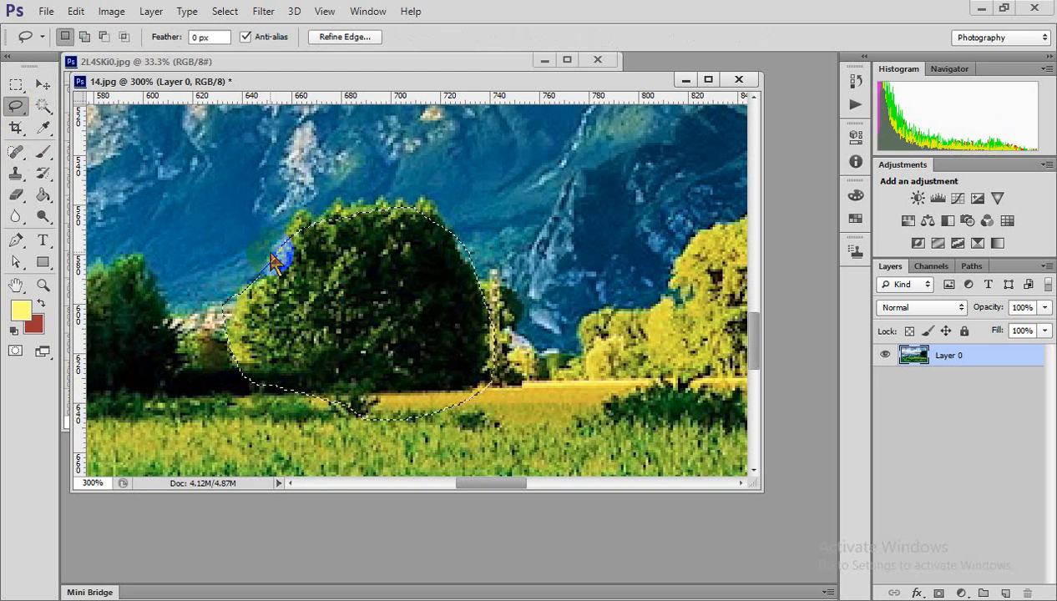
Try deleting the lassoed tree area, undo the deletion and clear the selection
{"action": "key", "text": "Delete"}
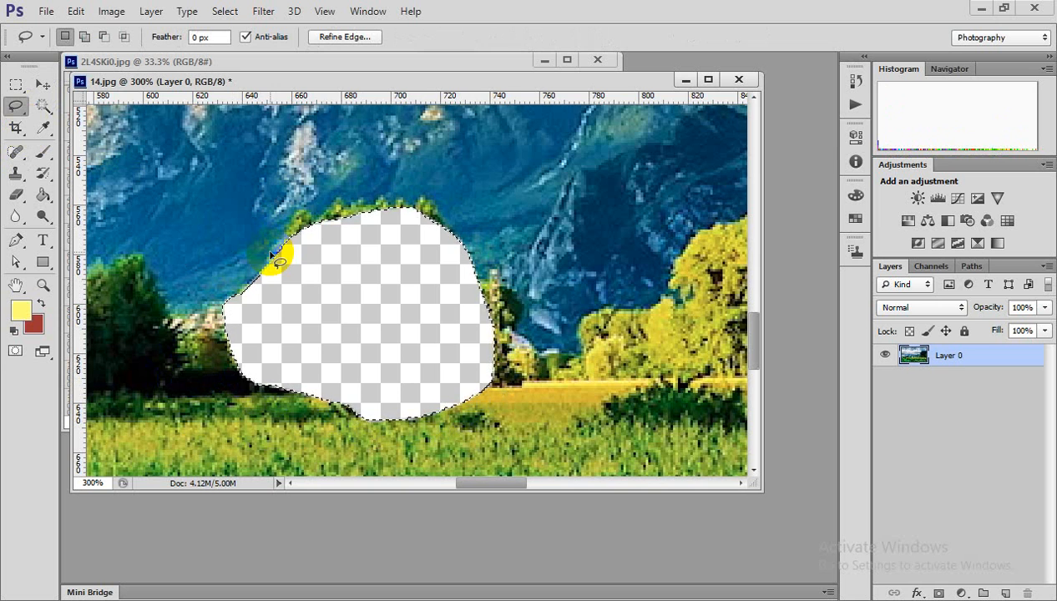
{"action": "key", "text": "ctrl+z"}
{"action": "left_click", "coordinate": [460, 302], "text": "alt"}
{"action": "left_click", "coordinate": [462, 304], "text": "alt"}
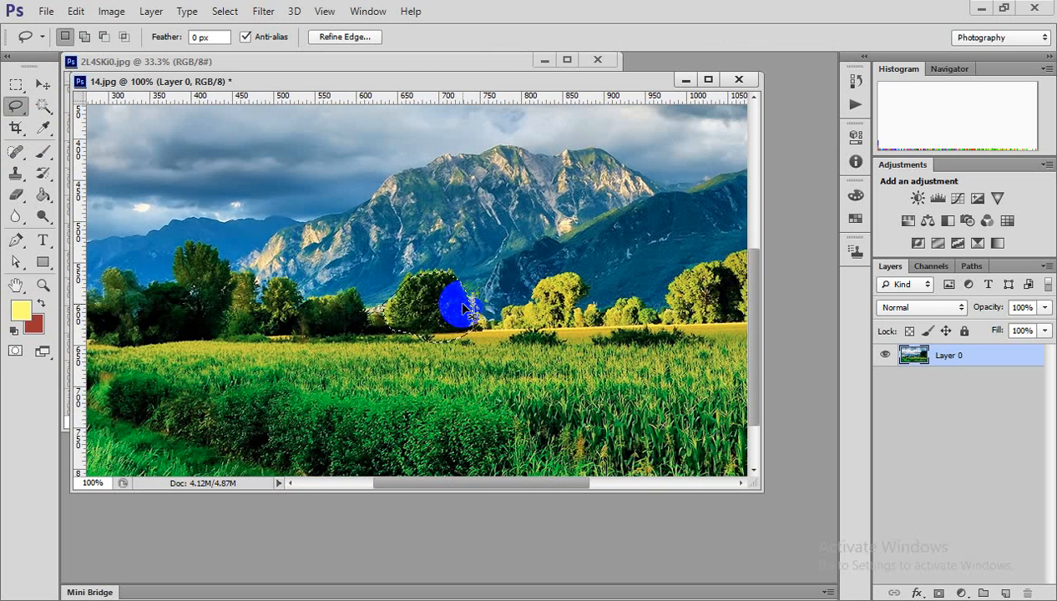
{"action": "left_click", "coordinate": [464, 309]}
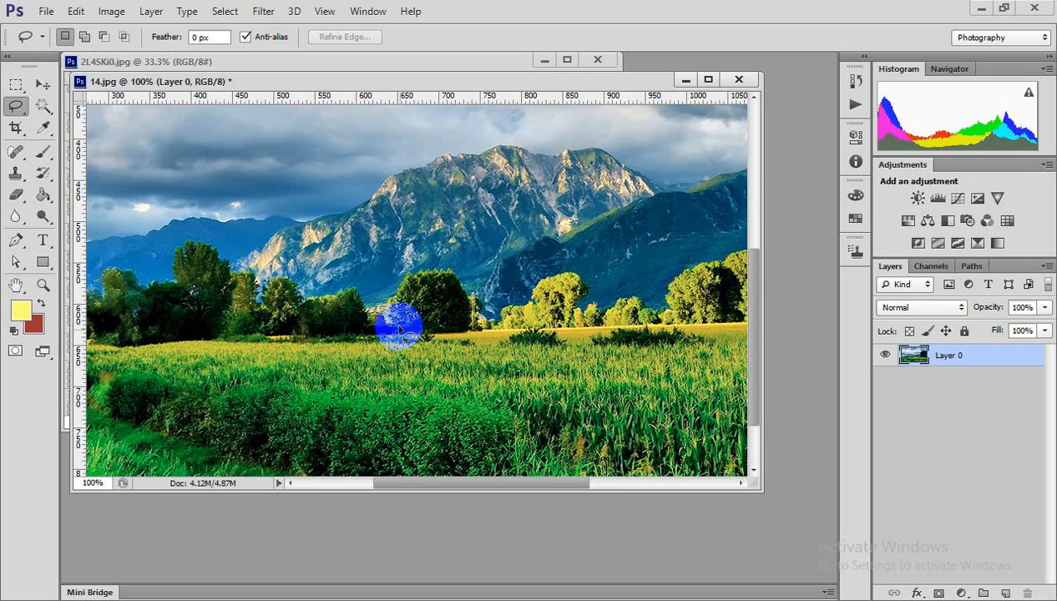
Lasso the round tree closely along its edge, undo a trial deletion of it and deselect
{"action": "mouse_move", "coordinate": [425, 306]}
{"action": "left_mouse_down"}
{"action": "mouse_move", "coordinate": [465, 398]}
{"action": "mouse_move", "coordinate": [439, 382]}
{"action": "mouse_move", "coordinate": [420, 307]}
{"action": "mouse_move", "coordinate": [435, 309]}
{"action": "mouse_move", "coordinate": [403, 372]}
{"action": "mouse_move", "coordinate": [310, 421]}
{"action": "left_mouse_up"}
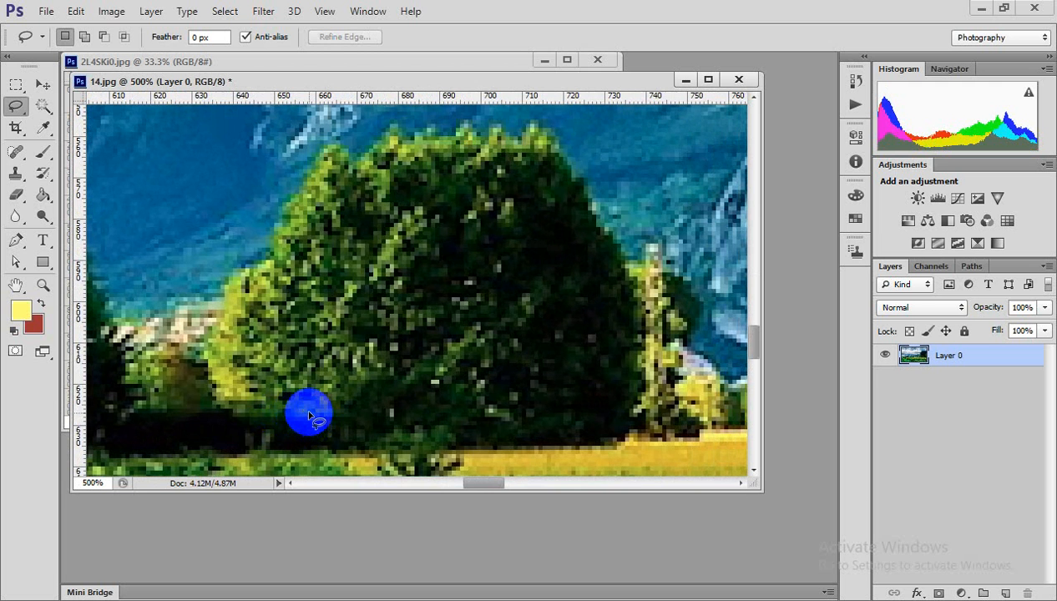
{"action": "mouse_move", "coordinate": [239, 430]}
{"action": "left_mouse_down"}
{"action": "mouse_move", "coordinate": [209, 377]}
{"action": "mouse_move", "coordinate": [204, 342]}
{"action": "mouse_move", "coordinate": [222, 297]}
{"action": "mouse_move", "coordinate": [293, 223]}
{"action": "mouse_move", "coordinate": [328, 158]}
{"action": "mouse_move", "coordinate": [376, 154]}
{"action": "mouse_move", "coordinate": [438, 121]}
{"action": "mouse_move", "coordinate": [531, 146]}
{"action": "mouse_move", "coordinate": [596, 223]}
{"action": "mouse_move", "coordinate": [632, 317]}
{"action": "mouse_move", "coordinate": [608, 427]}
{"action": "mouse_move", "coordinate": [451, 445]}
{"action": "mouse_move", "coordinate": [242, 428]}
{"action": "mouse_move", "coordinate": [224, 366]}
{"action": "left_mouse_up"}
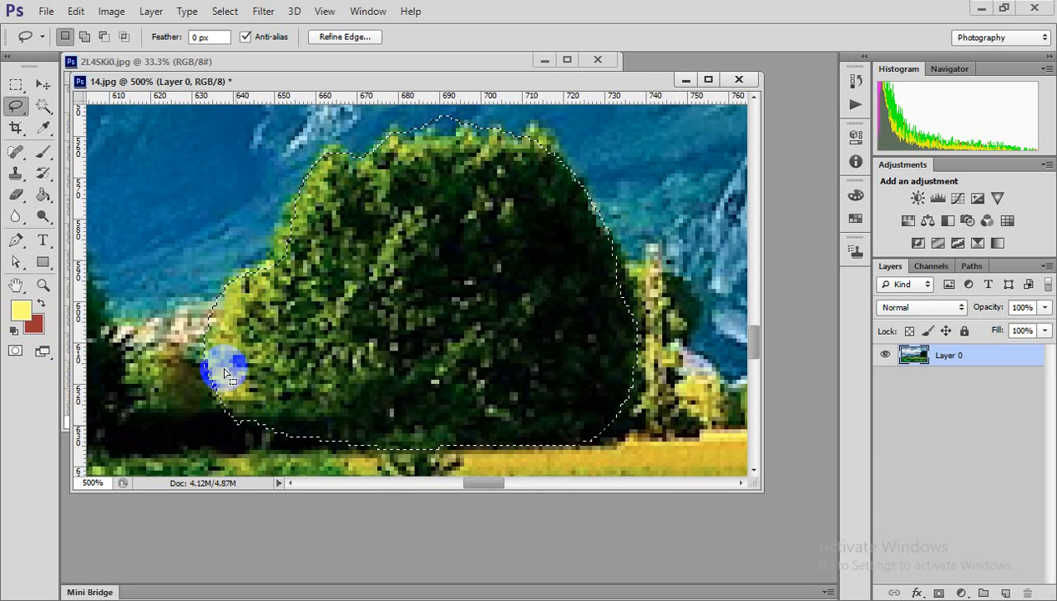
{"action": "key", "text": "Delete"}
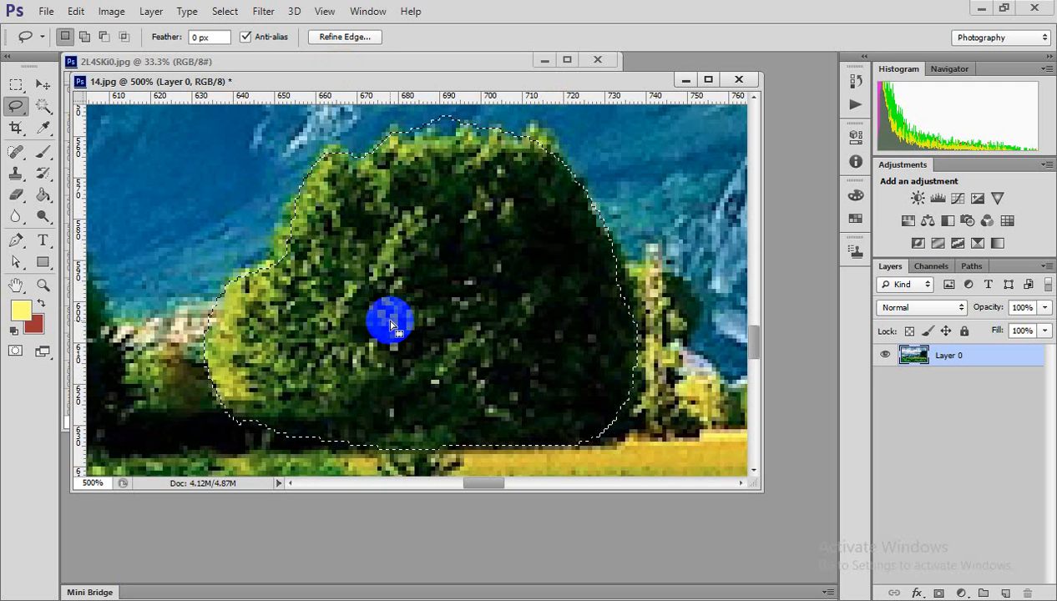
{"action": "key", "text": "Delete"}
{"action": "key", "text": "ctrl+z"}
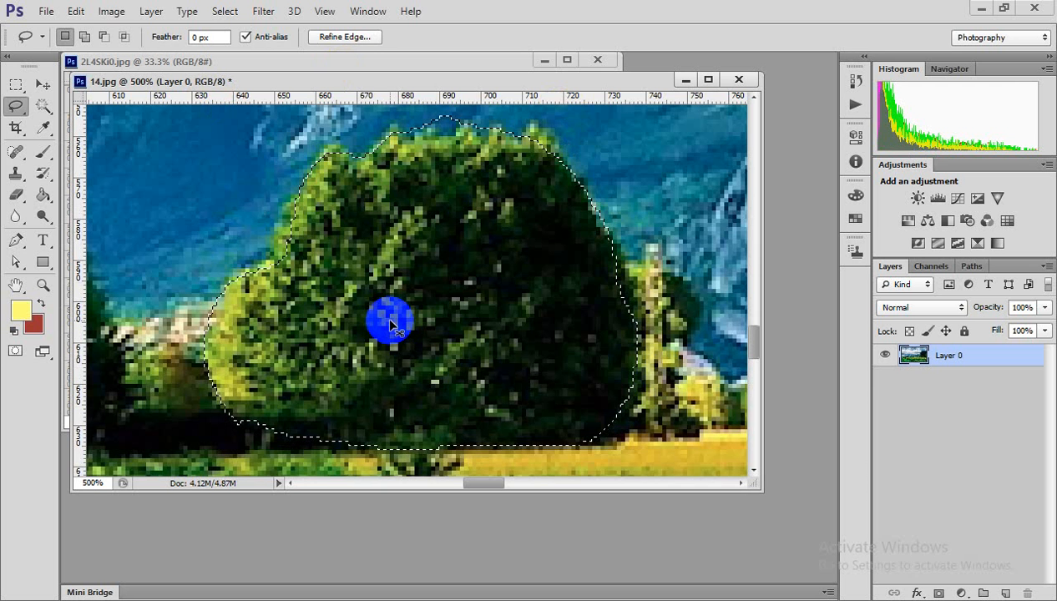
{"action": "key", "text": "ctrl+d"}
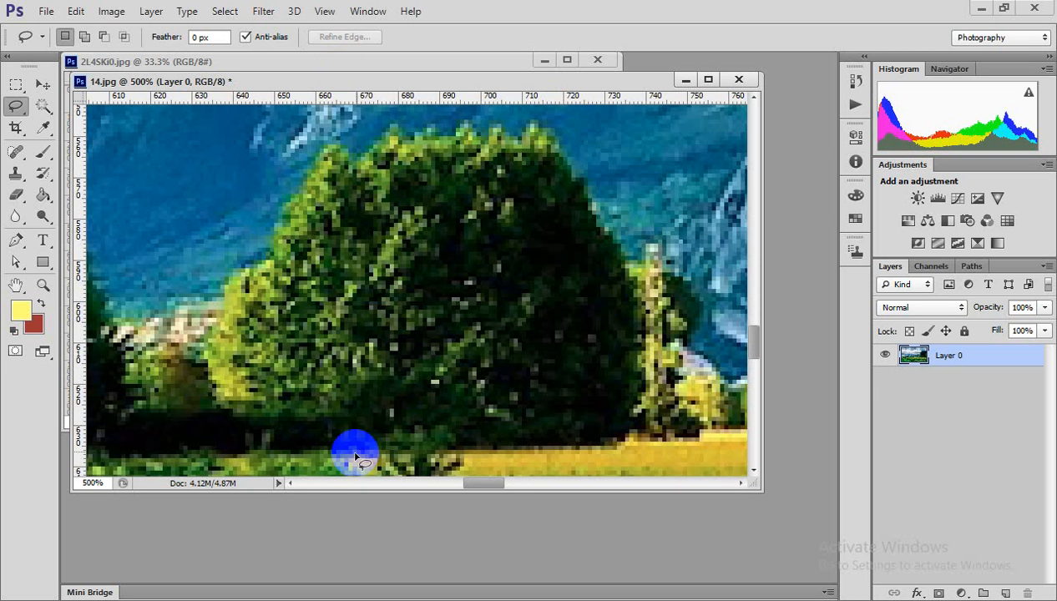
Lasso the round tree, raise its Green channel midtone to about 1.79 with Levels, and clear the selection
{"action": "mouse_move", "coordinate": [334, 444]}
{"action": "left_mouse_down"}
{"action": "mouse_move", "coordinate": [270, 432]}
{"action": "mouse_move", "coordinate": [235, 348]}
{"action": "mouse_move", "coordinate": [249, 294]}
{"action": "mouse_move", "coordinate": [297, 252]}
{"action": "mouse_move", "coordinate": [338, 171]}
{"action": "mouse_move", "coordinate": [460, 130]}
{"action": "mouse_move", "coordinate": [596, 147]}
{"action": "mouse_move", "coordinate": [631, 271]}
{"action": "mouse_move", "coordinate": [629, 433]}
{"action": "mouse_move", "coordinate": [548, 452]}
{"action": "mouse_move", "coordinate": [407, 456]}
{"action": "mouse_move", "coordinate": [322, 440]}
{"action": "left_mouse_up"}
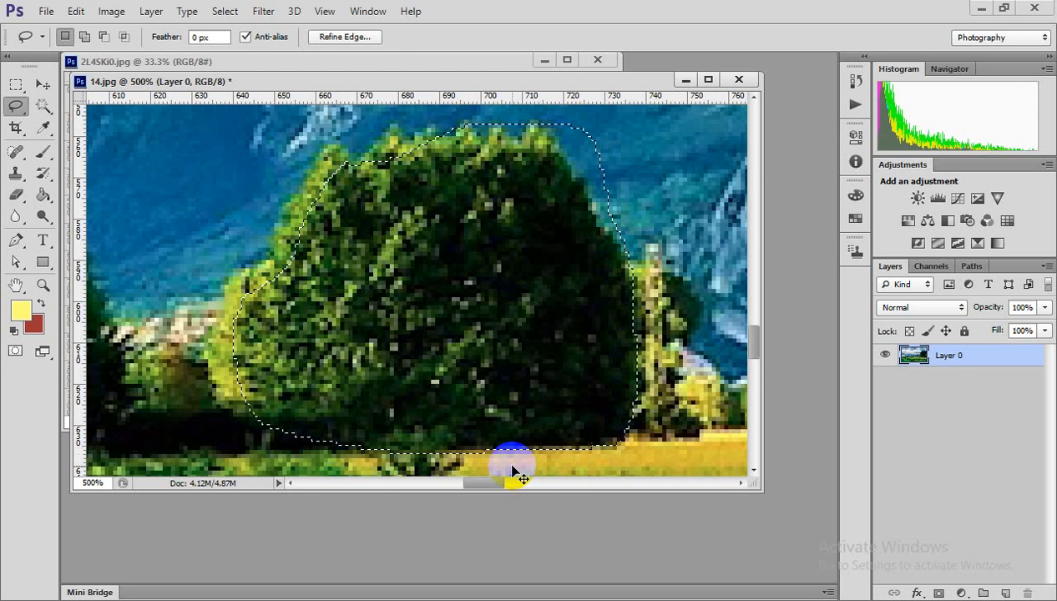
{"action": "key", "text": "ctrl+l"}
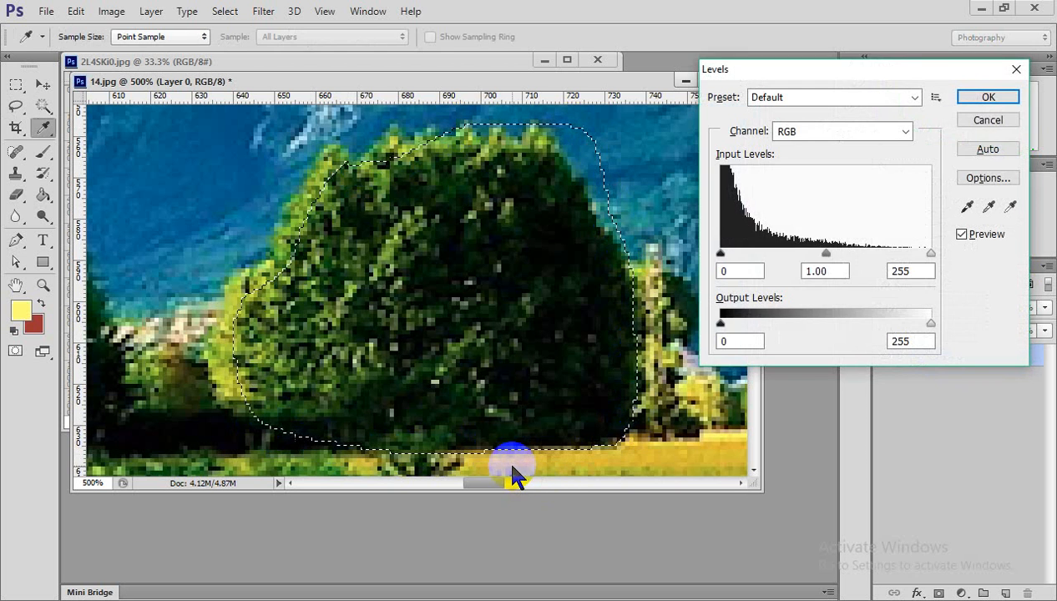
{"action": "left_click", "coordinate": [830, 134]}
{"action": "left_click", "coordinate": [823, 167]}
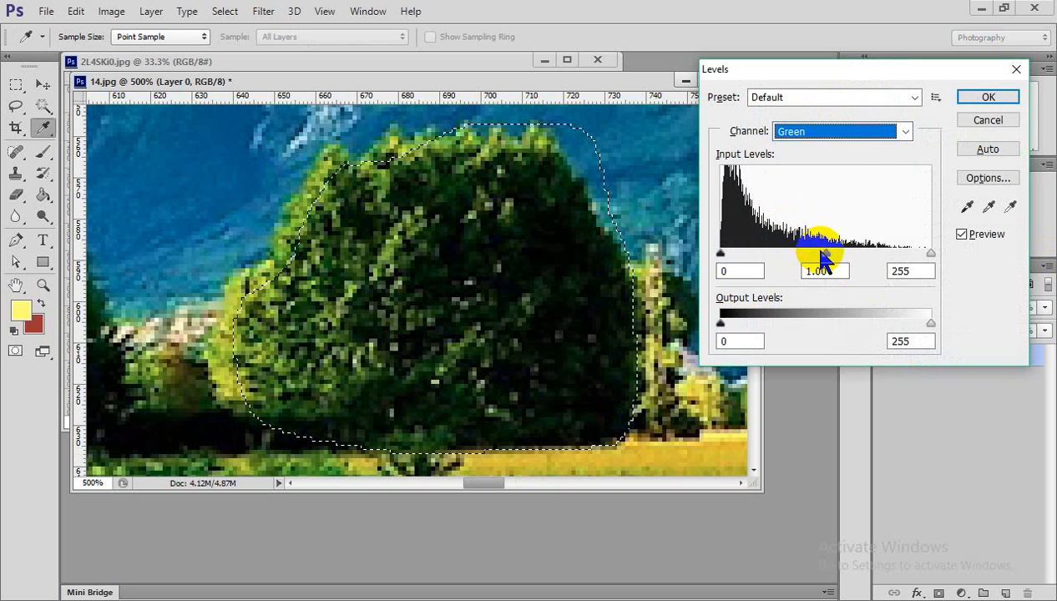
{"action": "left_click_drag", "start_coordinate": [825, 253], "coordinate": [766, 263]}
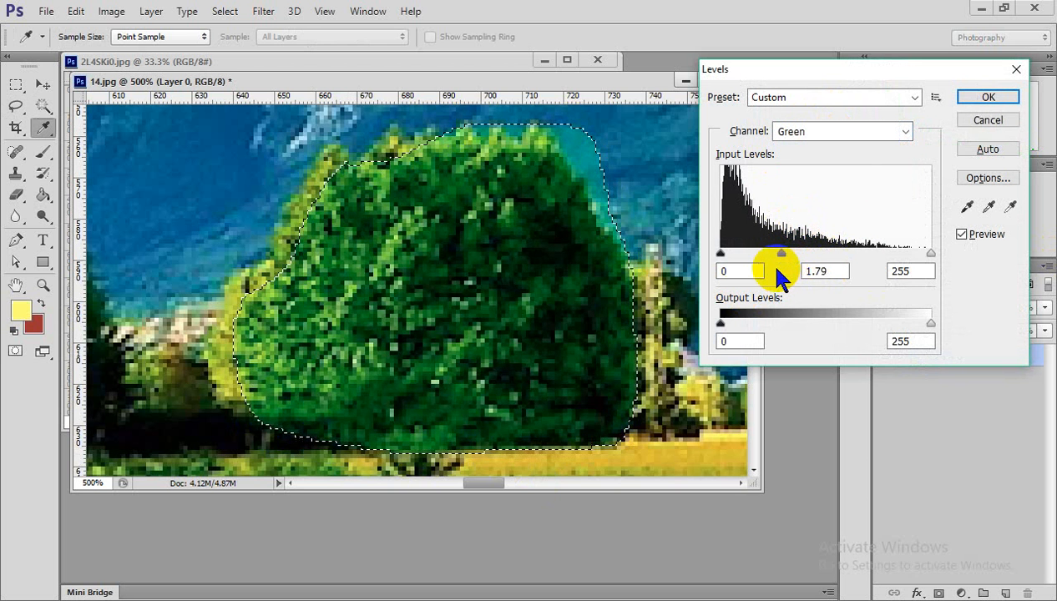
{"action": "left_click", "coordinate": [988, 97]}
{"action": "key", "text": "ctrl+d"}
{"action": "left_click", "coordinate": [549, 291], "text": "alt"}
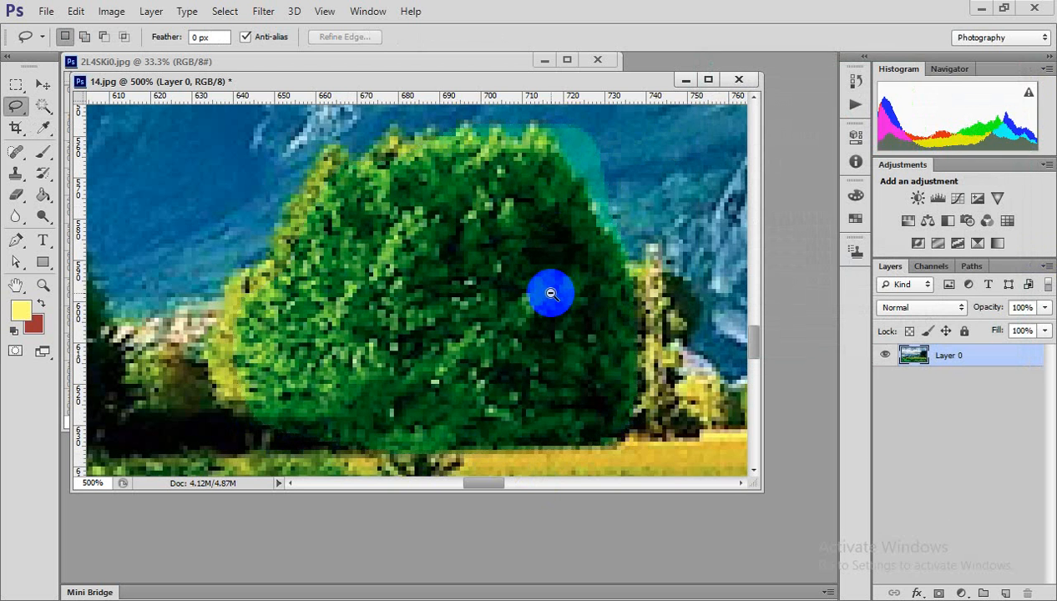
{"action": "left_click", "coordinate": [551, 294], "text": "alt"}
{"action": "left_click", "coordinate": [551, 293], "text": "alt"}
{"action": "left_click", "coordinate": [551, 294], "text": "alt"}
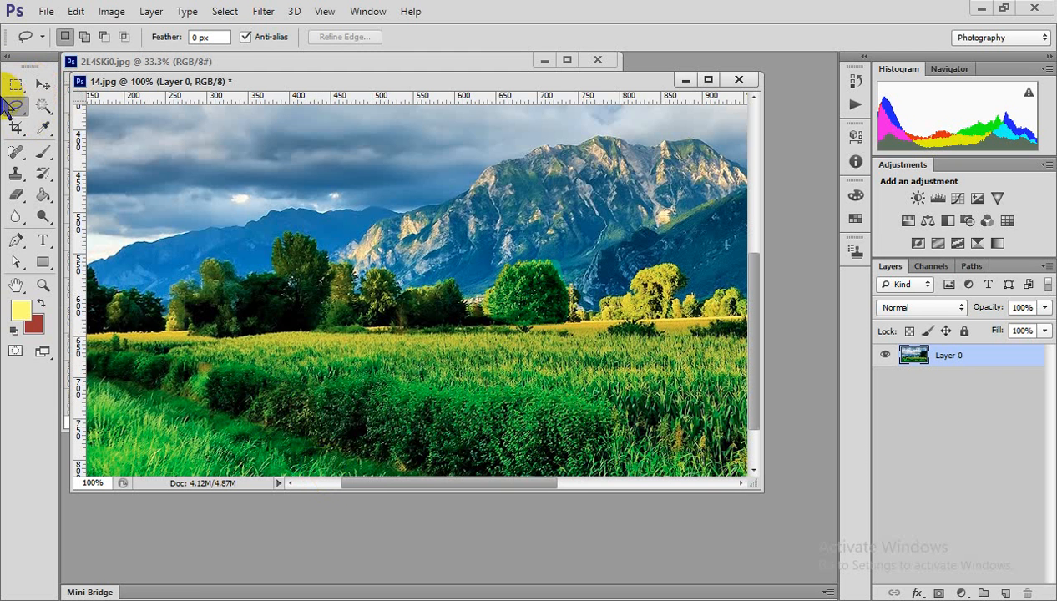
Switch to the Polygonal Lasso tool and undo the green Levels adjustment on the round tree
{"action": "mouse_move", "coordinate": [9, 102]}
{"action": "left_mouse_down"}
{"action": "mouse_move", "coordinate": [48, 95]}
{"action": "mouse_move", "coordinate": [100, 125]}
{"action": "mouse_move", "coordinate": [51, 124]}
{"action": "mouse_move", "coordinate": [89, 132]}
{"action": "left_mouse_up"}
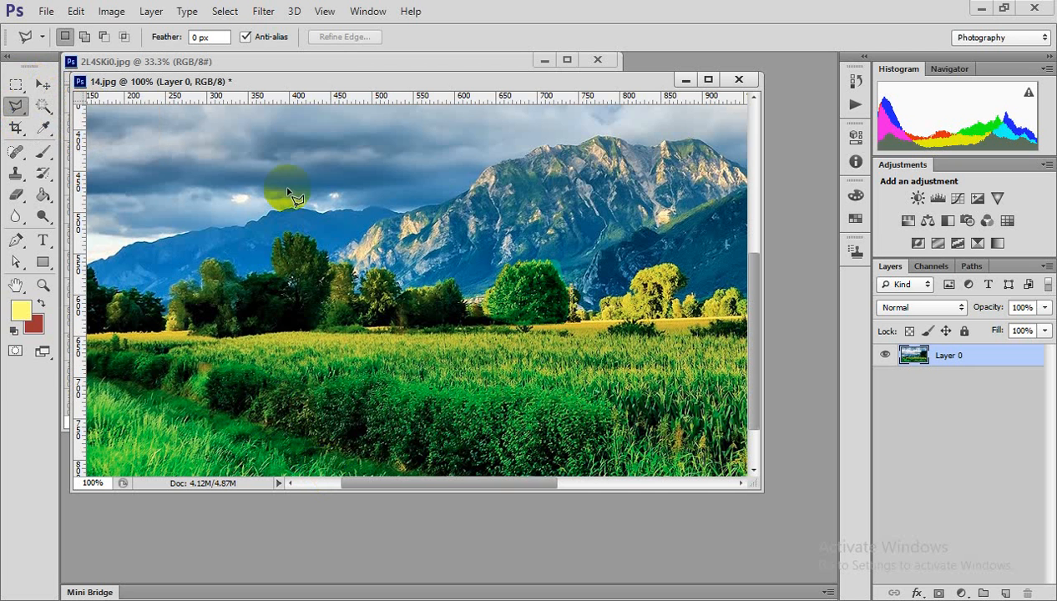
{"action": "left_click", "coordinate": [341, 258]}
{"action": "left_click", "coordinate": [212, 300]}
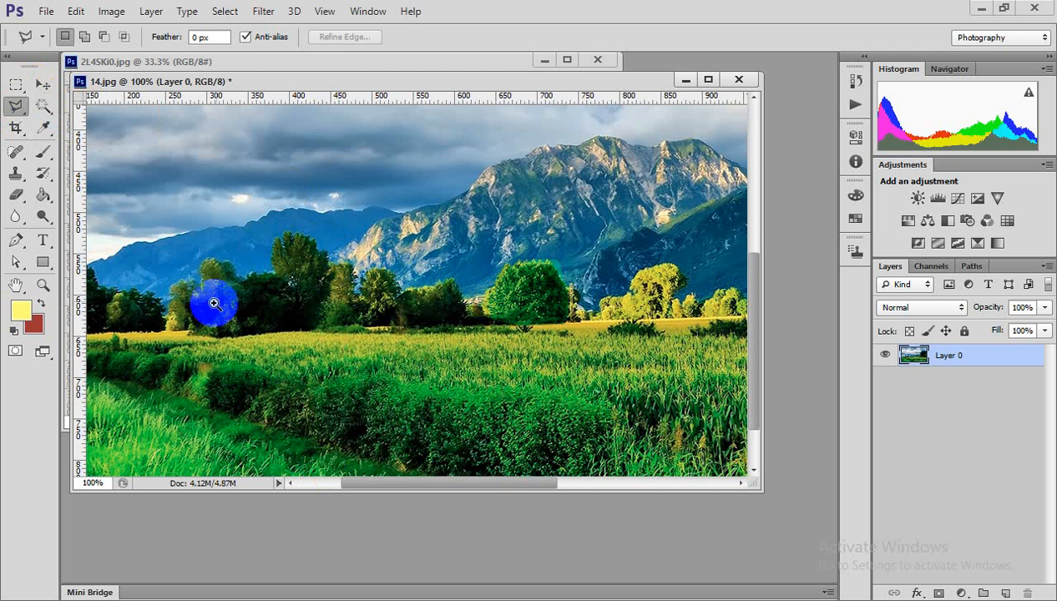
{"action": "left_click", "coordinate": [596, 352]}
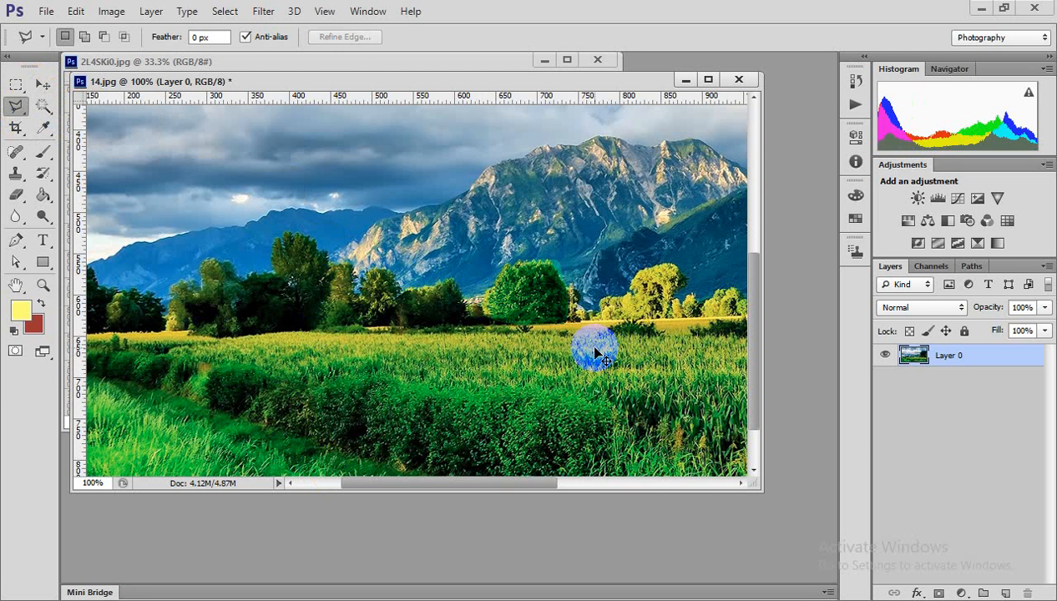
{"action": "double_click", "coordinate": [596, 352]}
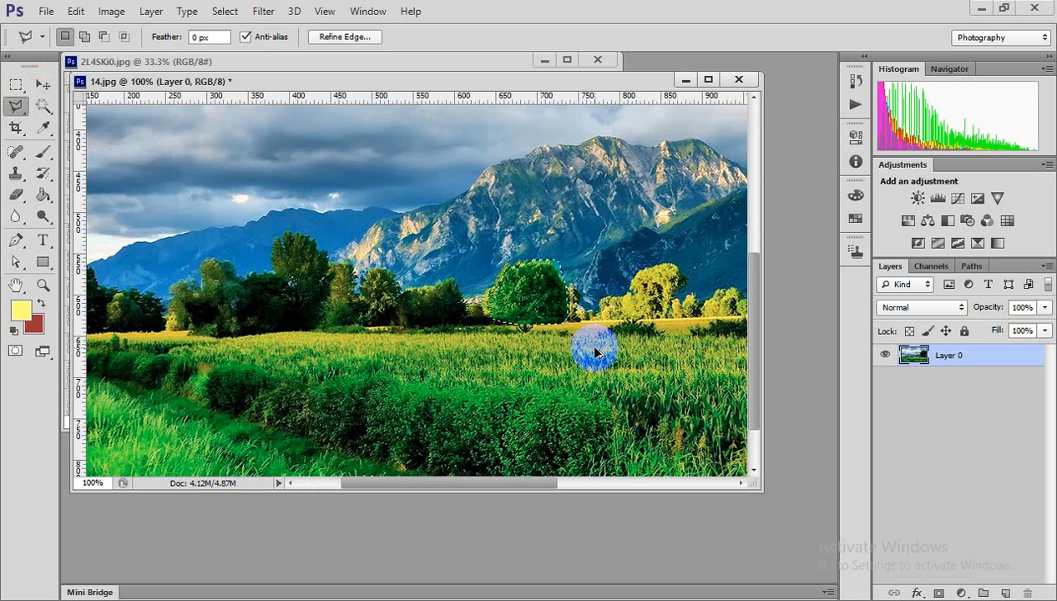
{"action": "key", "text": "ctrl+d"}
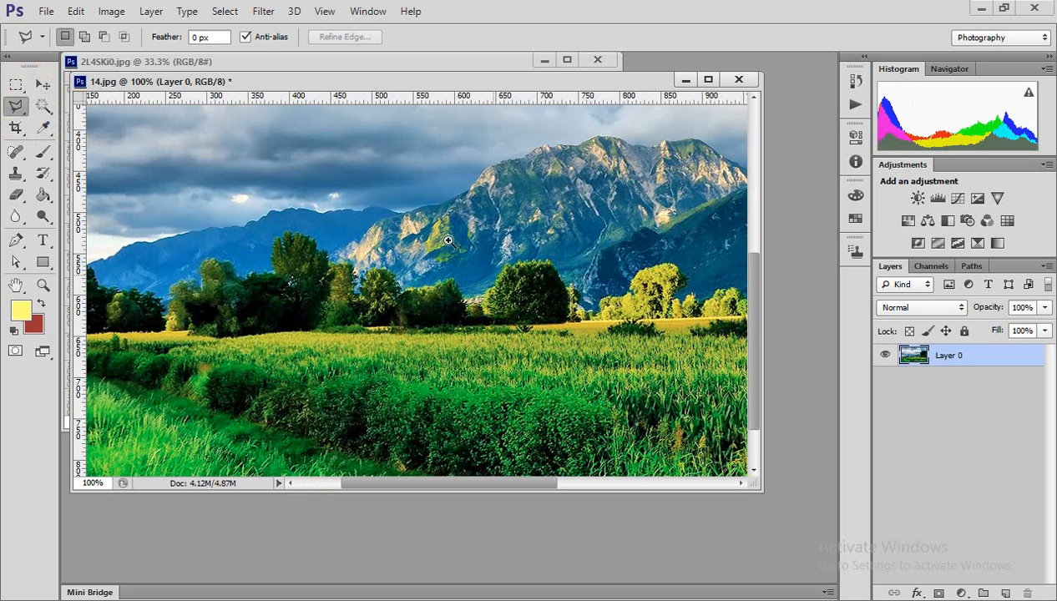
Start a Polygonal Lasso outline at the round tree's lower left edge and trace up its left side
{"action": "scroll", "coordinate": [609, 354], "scroll_direction": "up", "scroll_amount": 5}
{"action": "mouse_move", "coordinate": [328, 323]}
{"action": "left_mouse_down"}
{"action": "mouse_move", "coordinate": [349, 292]}
{"action": "mouse_move", "coordinate": [307, 303]}
{"action": "left_mouse_up"}
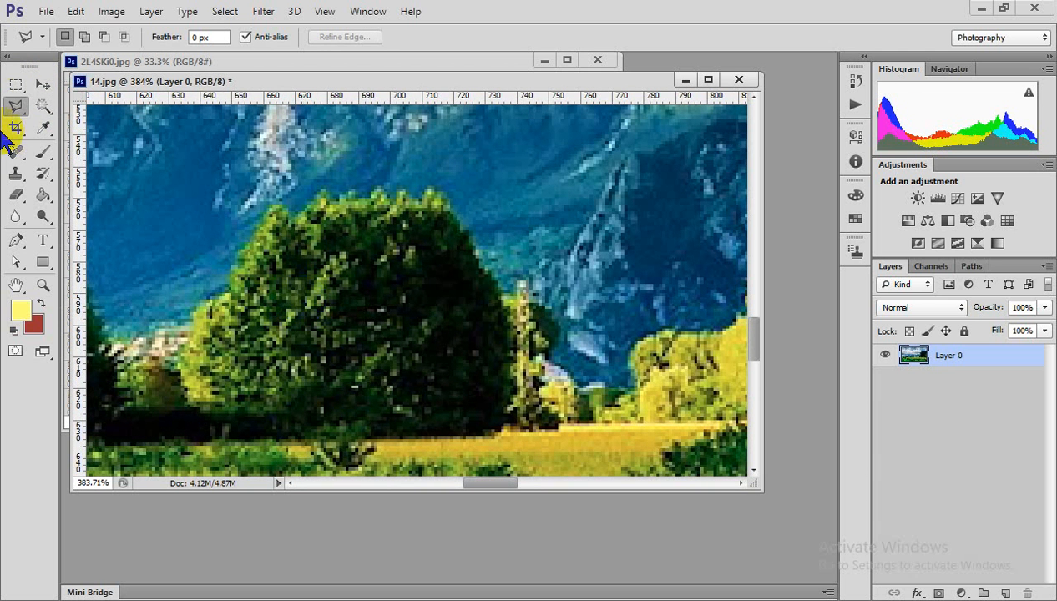
{"action": "right_click", "coordinate": [17, 105]}
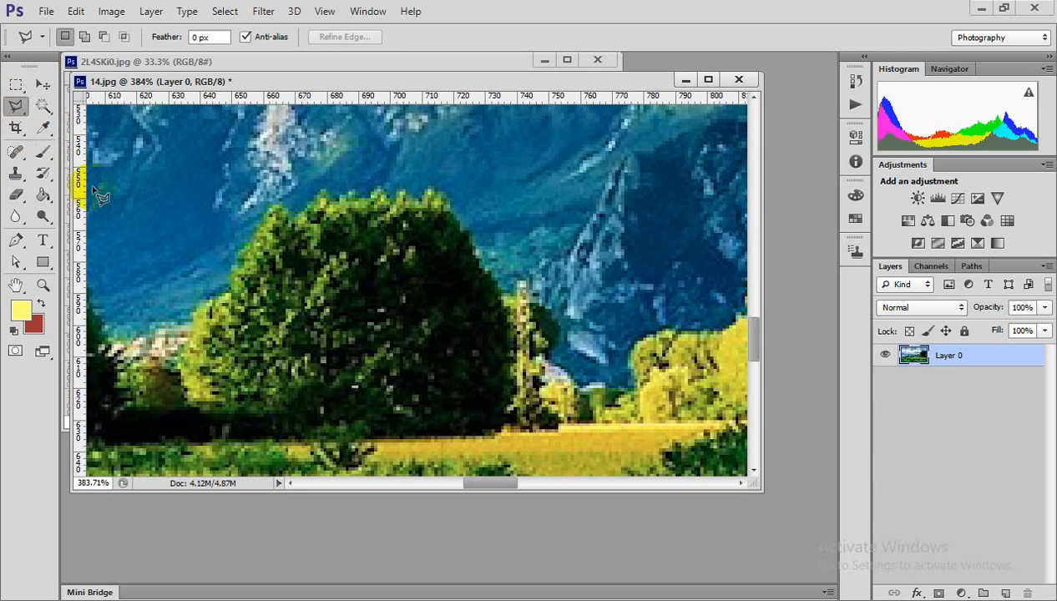
{"action": "mouse_move", "coordinate": [134, 389]}
{"action": "left_mouse_down"}
{"action": "mouse_move", "coordinate": [161, 408]}
{"action": "mouse_move", "coordinate": [169, 377]}
{"action": "mouse_move", "coordinate": [188, 391]}
{"action": "mouse_move", "coordinate": [160, 368]}
{"action": "mouse_move", "coordinate": [208, 338]}
{"action": "mouse_move", "coordinate": [163, 359]}
{"action": "mouse_move", "coordinate": [238, 377]}
{"action": "mouse_move", "coordinate": [187, 320]}
{"action": "left_mouse_up"}
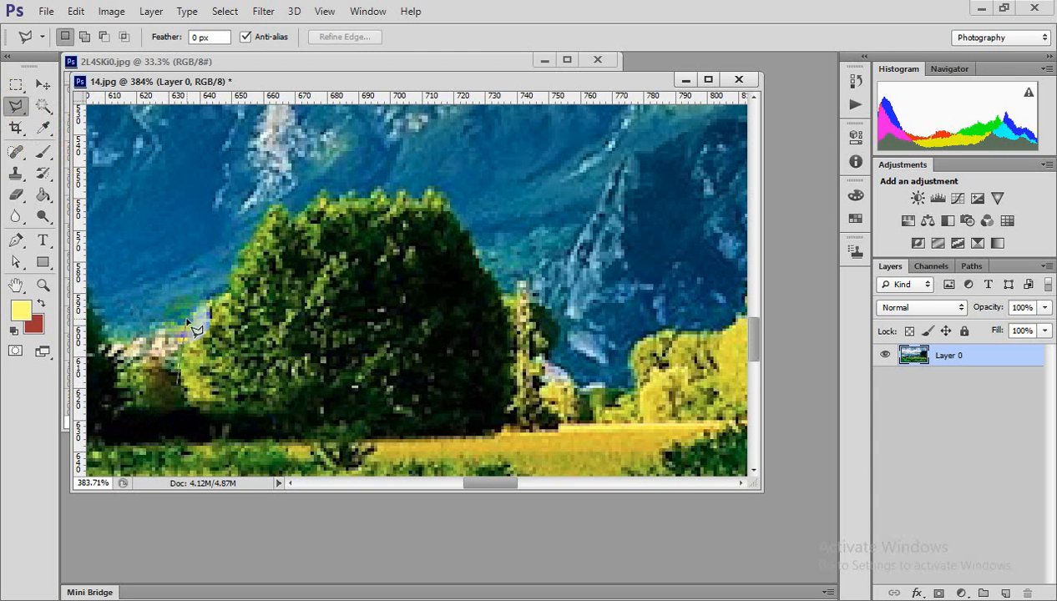
{"action": "left_click", "coordinate": [177, 362]}
{"action": "left_click", "coordinate": [206, 306]}
{"action": "left_click", "coordinate": [224, 294]}
{"action": "left_click", "coordinate": [254, 244]}
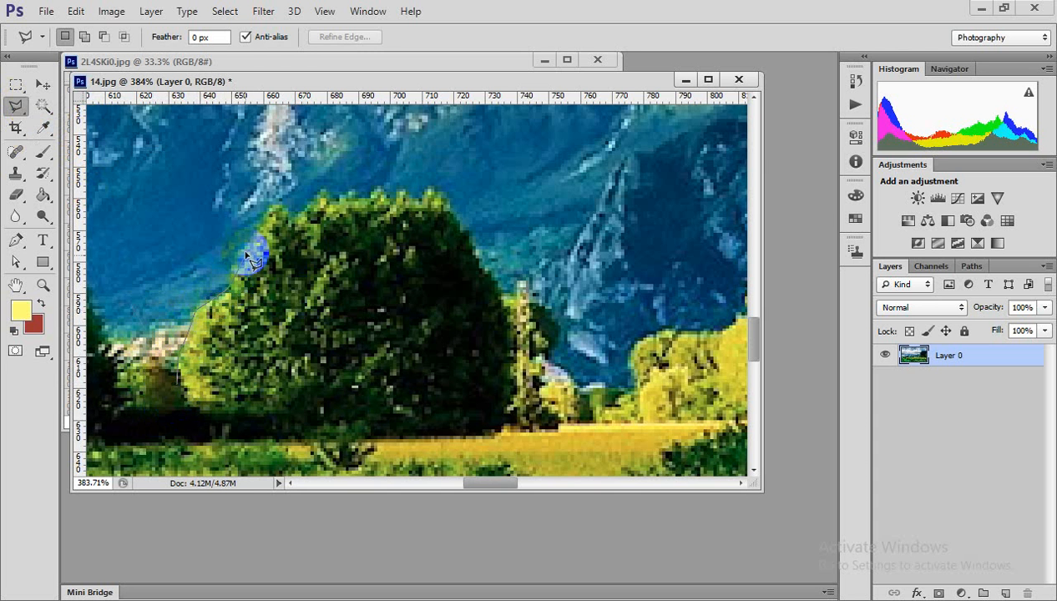
Continue the polygonal outline with anchor points along the top of the round tree's crown
{"action": "left_click", "coordinate": [284, 222]}
{"action": "left_click", "coordinate": [330, 208]}
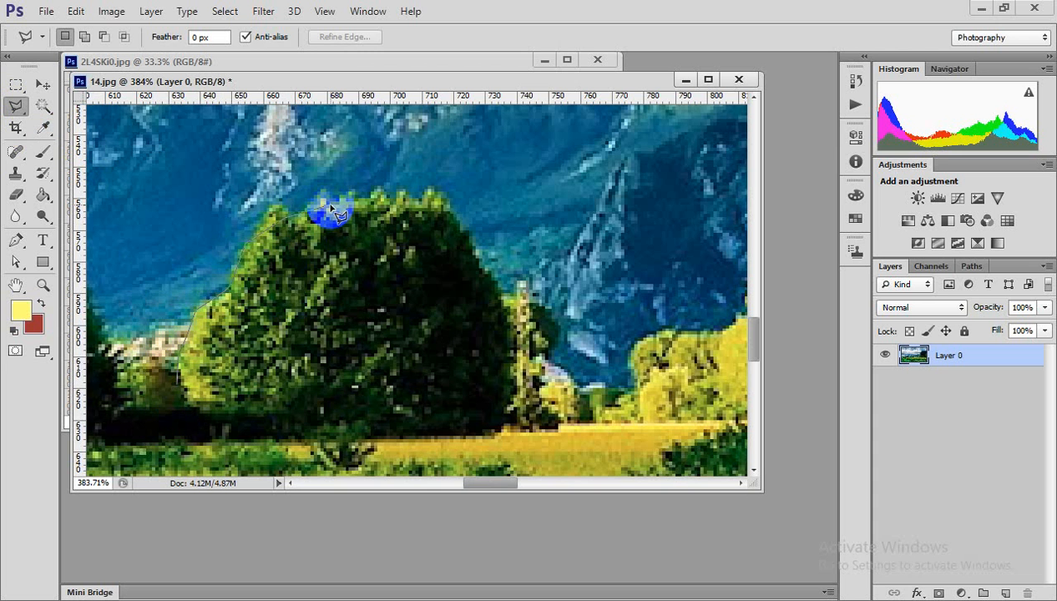
{"action": "left_click", "coordinate": [338, 204]}
{"action": "left_click", "coordinate": [357, 204]}
{"action": "left_click", "coordinate": [405, 204]}
{"action": "left_click", "coordinate": [392, 208]}
Extend the polygonal outline with an anchor point on the mountain above and to the left of the round tree
{"action": "left_click_drag", "start_coordinate": [330, 248], "coordinate": [345, 326]}
{"action": "left_click", "coordinate": [169, 164]}
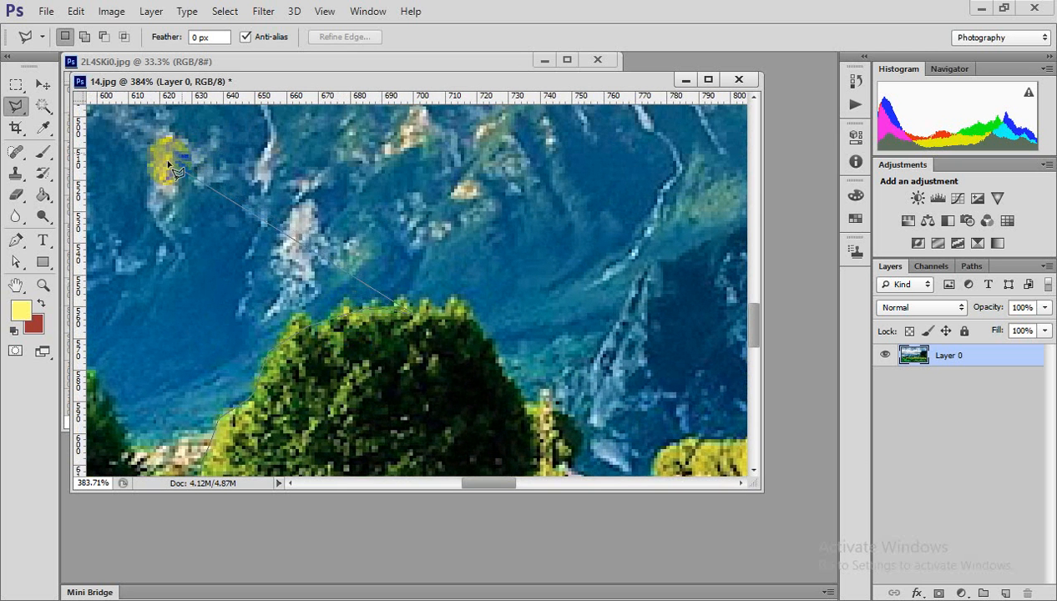
{"action": "left_click", "coordinate": [288, 203]}
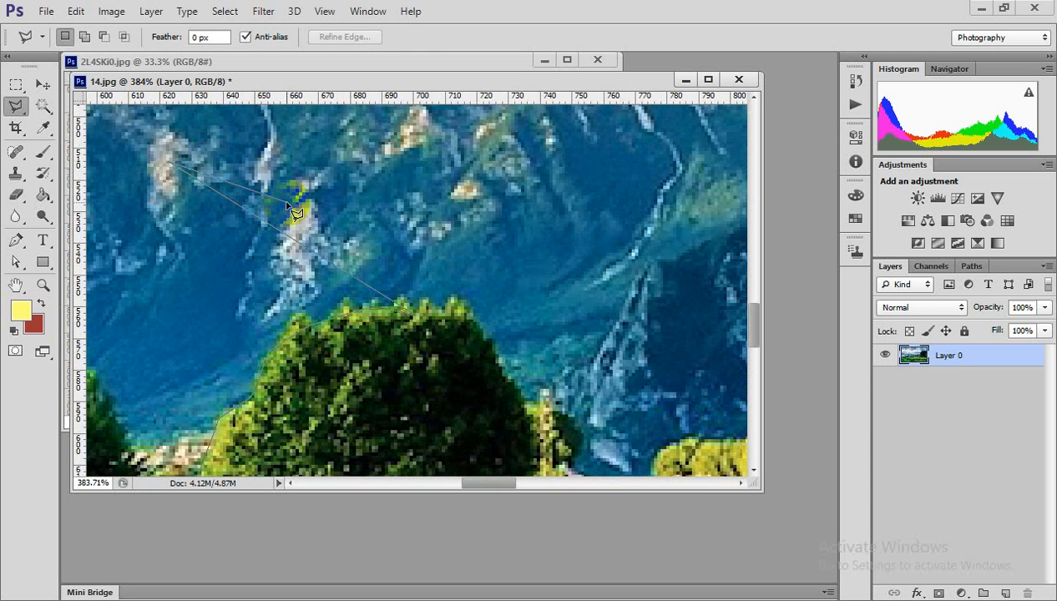
{"action": "scroll", "coordinate": [293, 216], "scroll_direction": "down", "scroll_amount": 1}
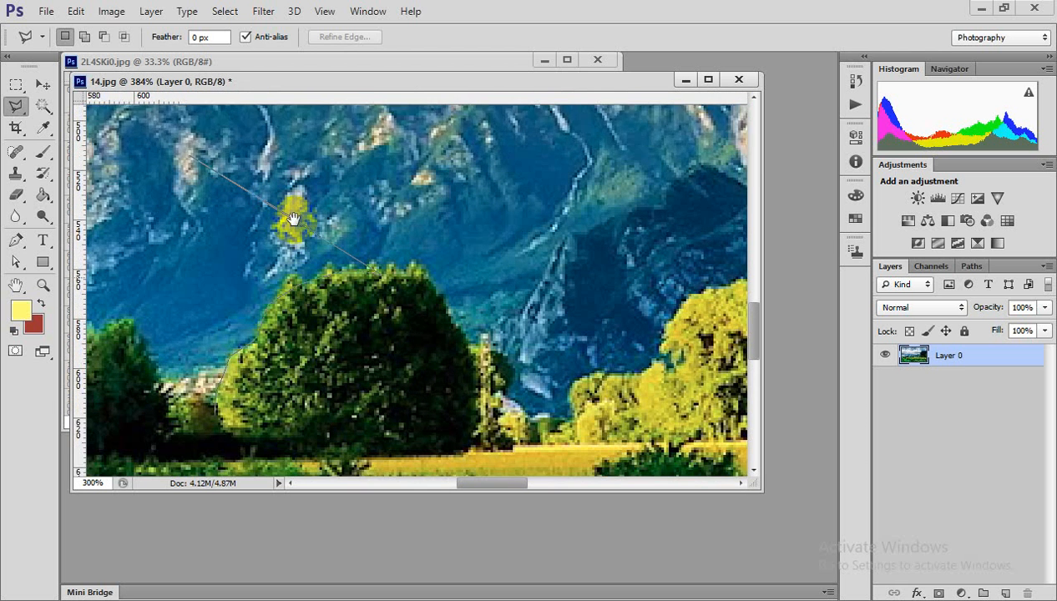
{"action": "scroll", "coordinate": [266, 271], "scroll_direction": "down", "scroll_amount": 2}
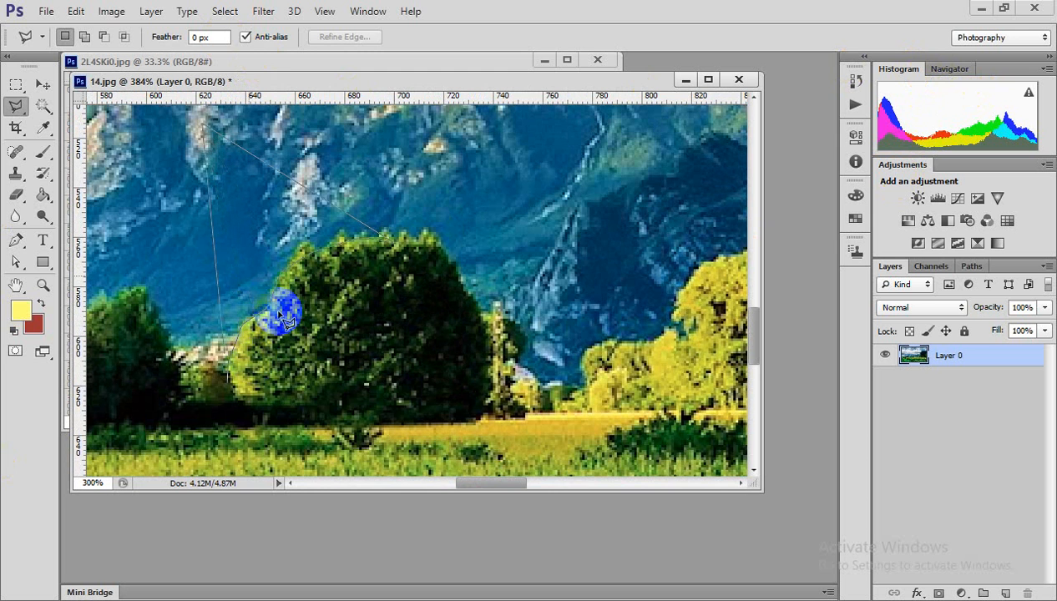
{"action": "left_click", "coordinate": [198, 318]}
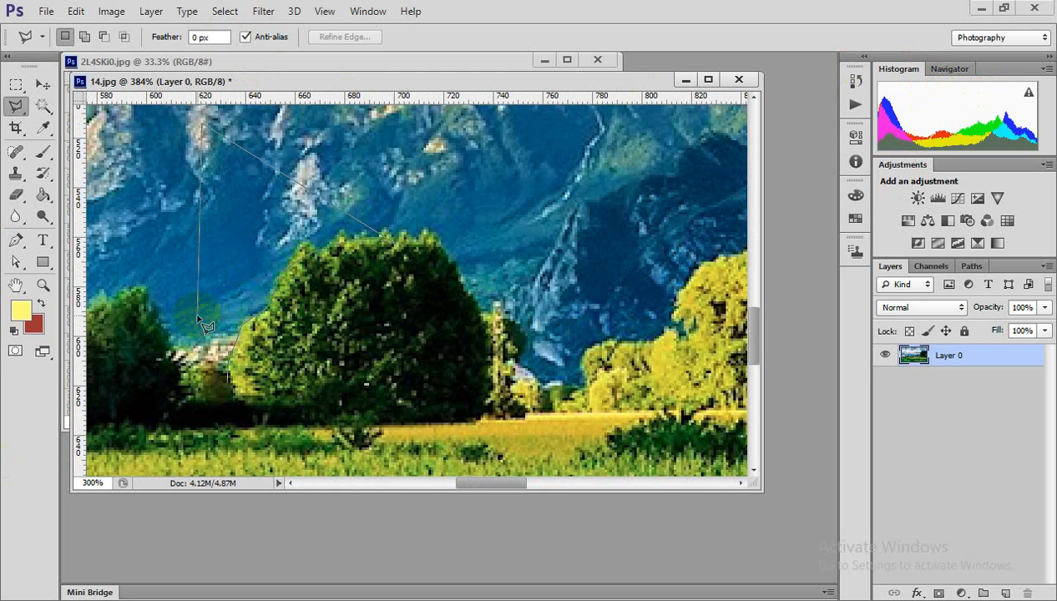
{"action": "left_click", "coordinate": [176, 200]}
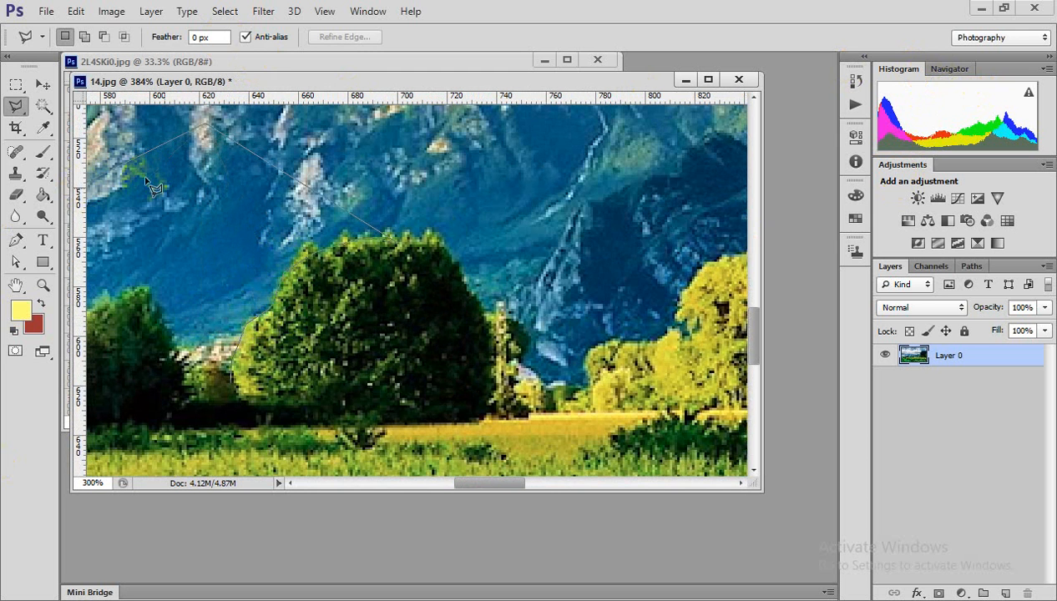
{"action": "left_click", "coordinate": [185, 247]}
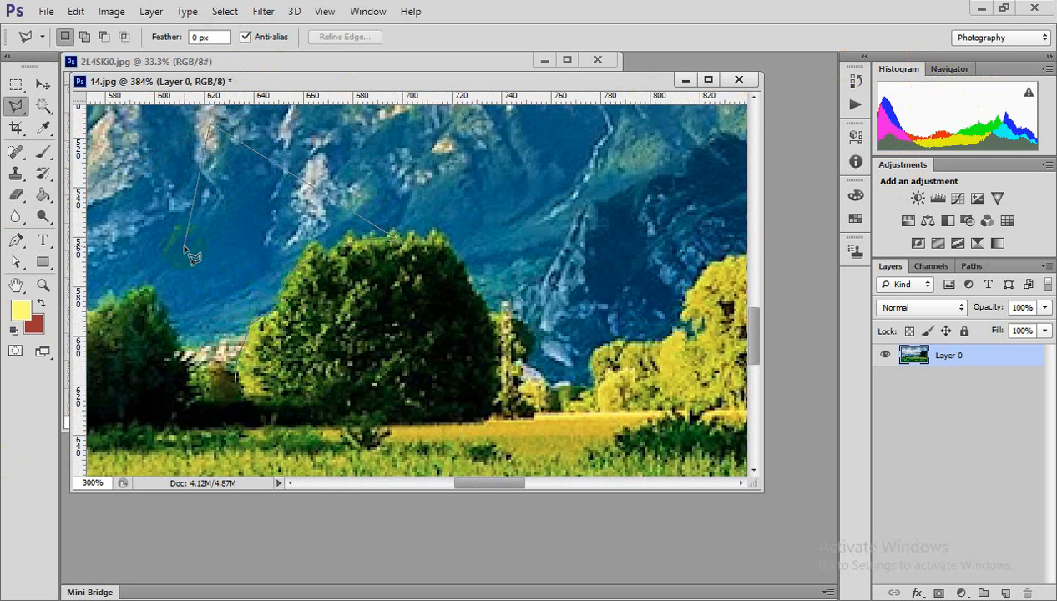
Close the stray polygonal outline at the round tree's lower left edge and clear the selection
{"action": "left_click", "coordinate": [234, 384]}
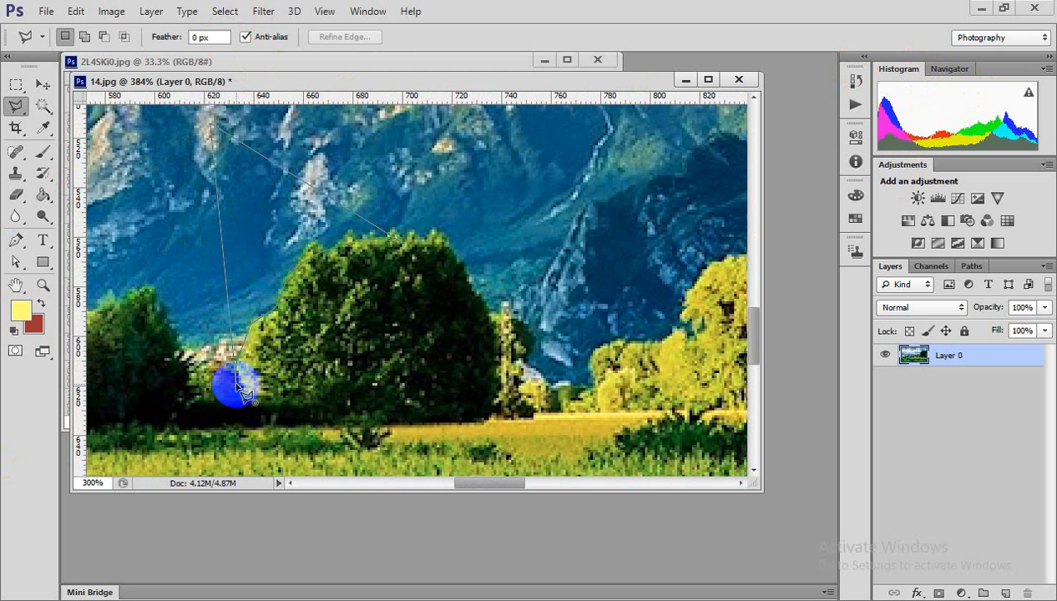
{"action": "left_click", "coordinate": [331, 264]}
{"action": "left_click", "coordinate": [264, 372]}
{"action": "double_click", "coordinate": [269, 354]}
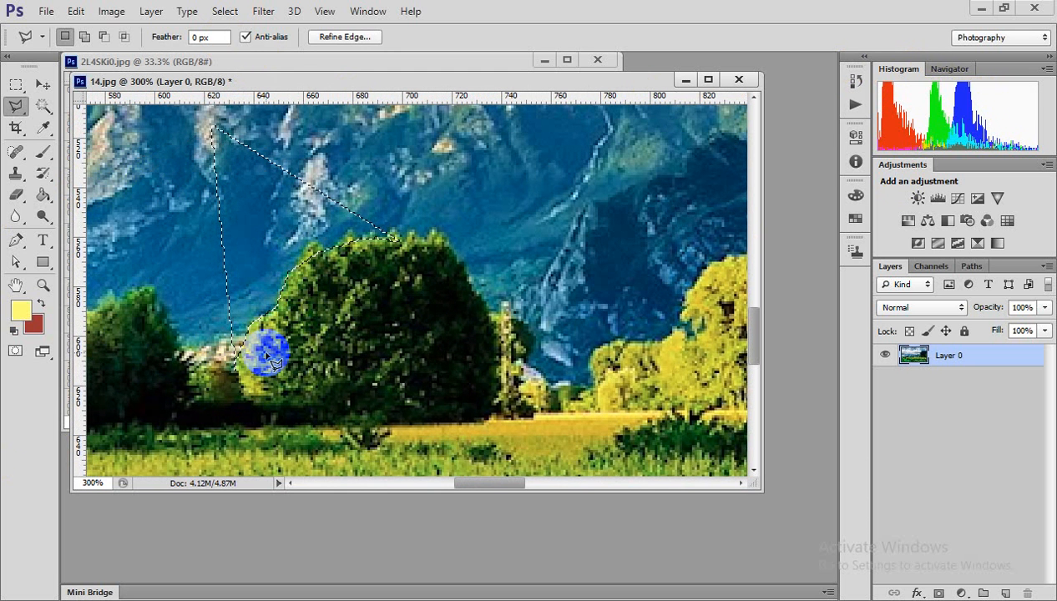
{"action": "key", "text": "ctrl+d"}
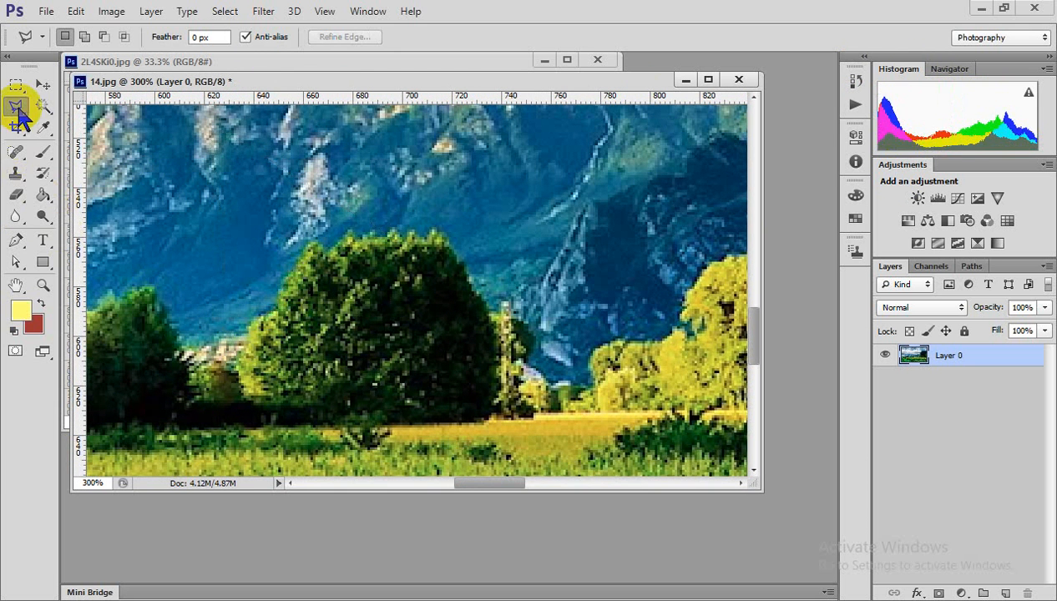
Trace a closed Polygonal Lasso selection around the whole round tree, starting from its lower left edge
{"action": "left_click", "coordinate": [284, 442]}
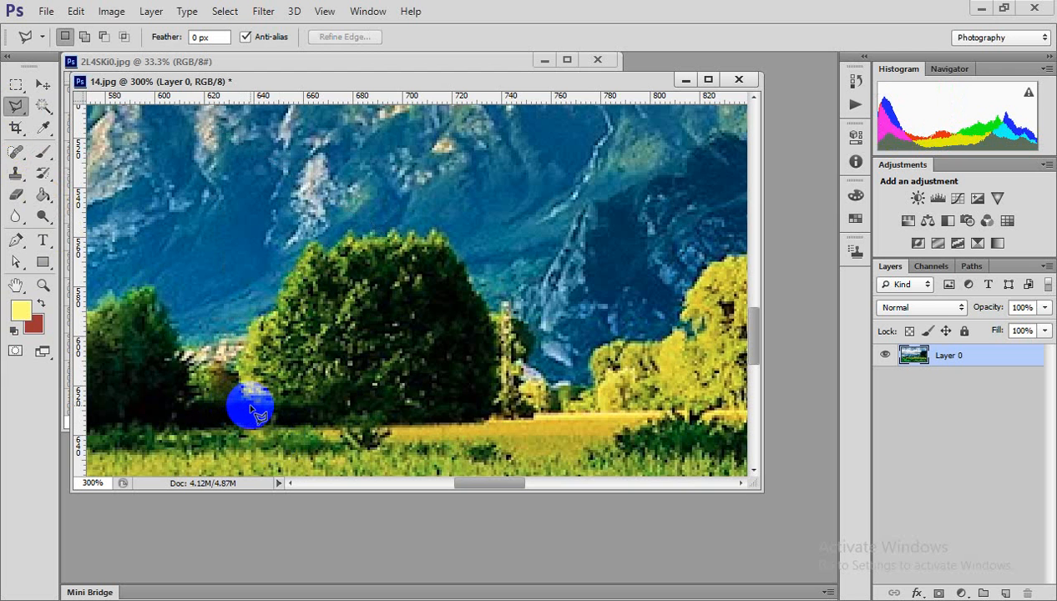
{"action": "left_click", "coordinate": [236, 379]}
{"action": "left_click", "coordinate": [270, 316]}
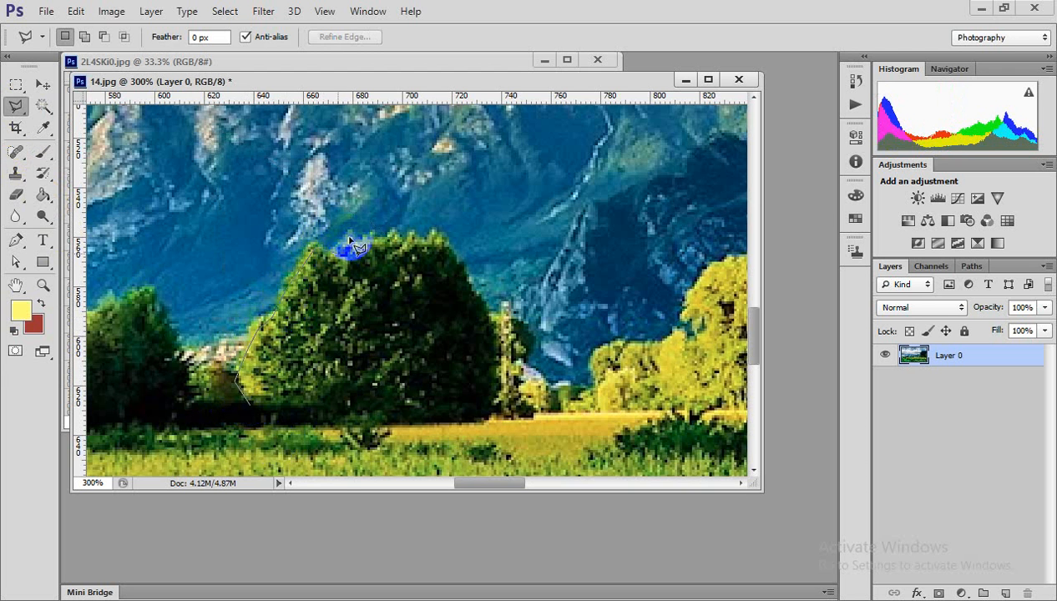
{"action": "mouse_move", "coordinate": [374, 247]}
{"action": "left_mouse_down"}
{"action": "mouse_move", "coordinate": [449, 268]}
{"action": "mouse_move", "coordinate": [478, 312]}
{"action": "mouse_move", "coordinate": [495, 356]}
{"action": "mouse_move", "coordinate": [476, 424]}
{"action": "mouse_move", "coordinate": [314, 439]}
{"action": "mouse_move", "coordinate": [284, 435]}
{"action": "mouse_move", "coordinate": [252, 405]}
{"action": "left_mouse_up"}
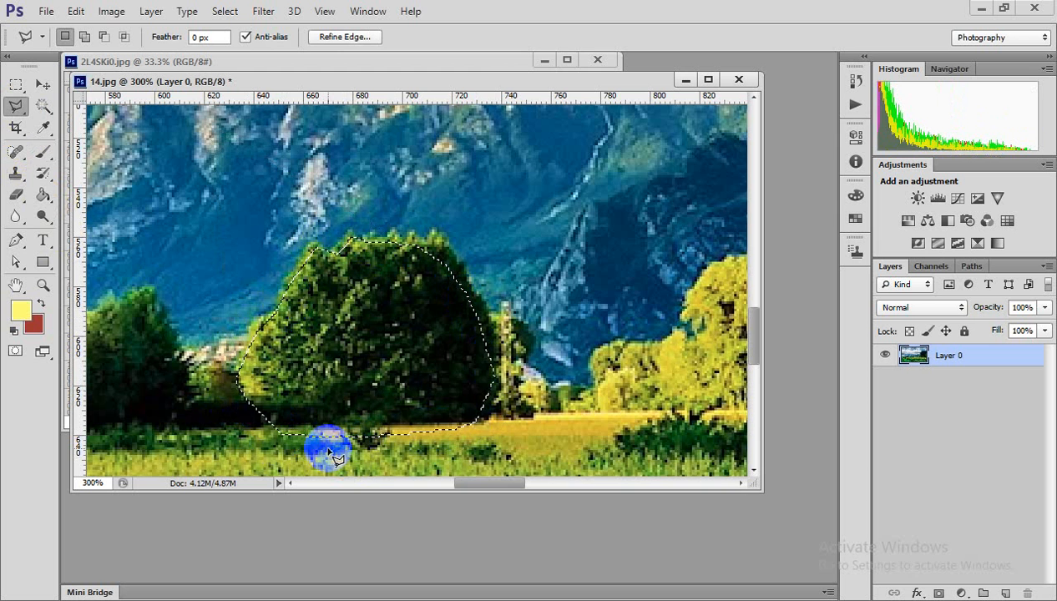
Delete the selected round tree area and undo the deletion
{"action": "key", "text": "Delete"}
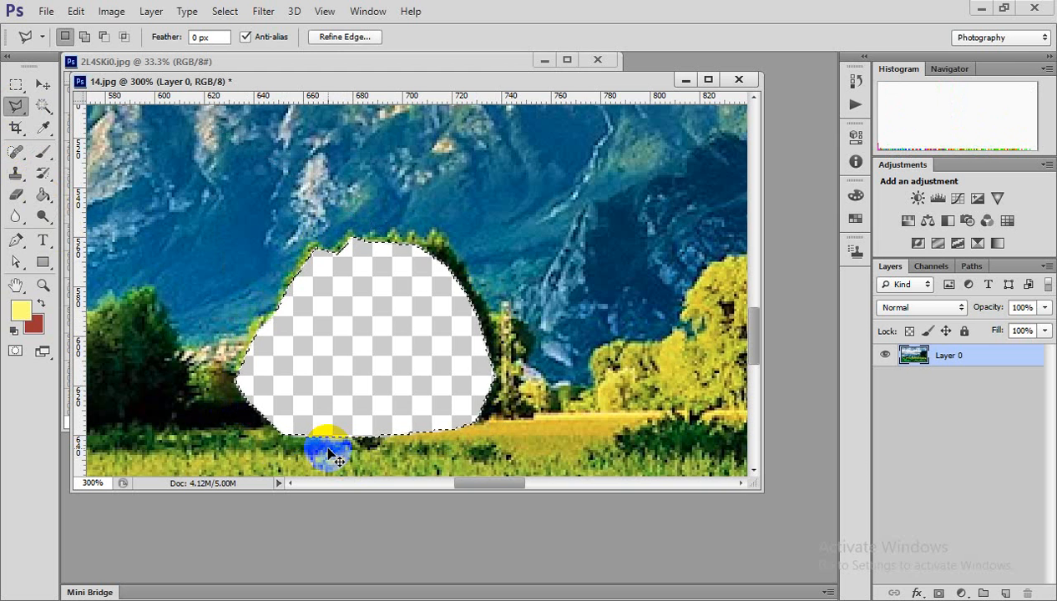
{"action": "key", "text": "ctrl+z"}
Apply a steep RGB Curves adjustment to the selected tree, with an upper curve point at input 152, output 186
{"action": "key", "text": "ctrl+m"}
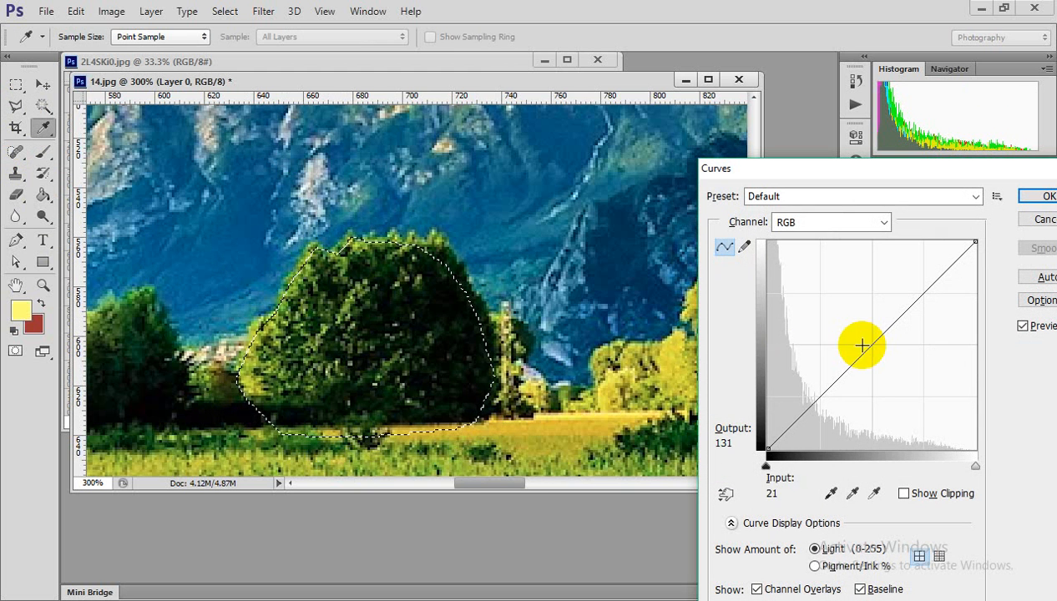
{"action": "left_click_drag", "start_coordinate": [873, 344], "coordinate": [909, 382]}
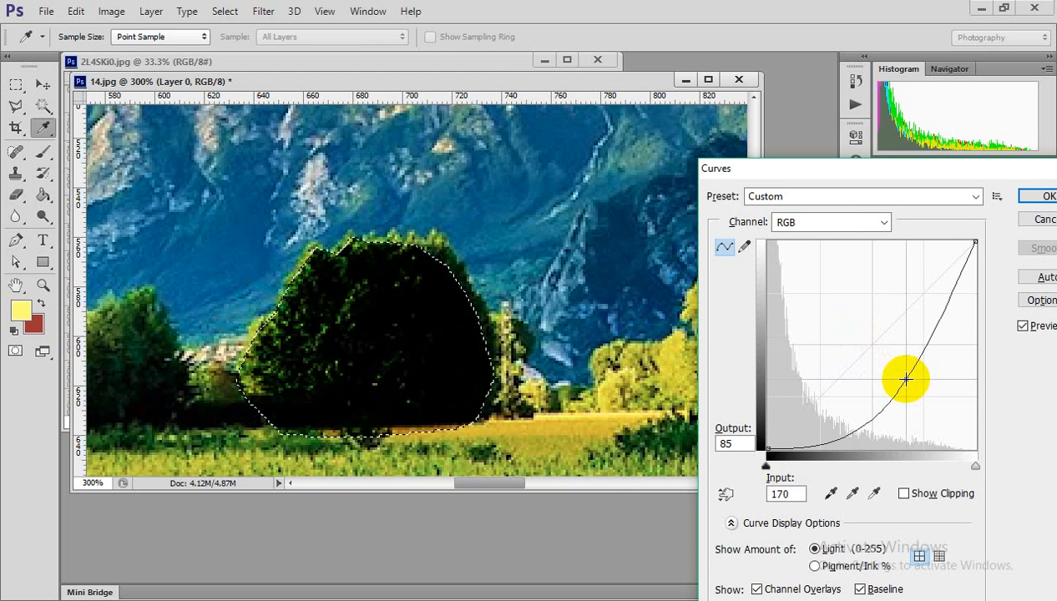
{"action": "left_click", "coordinate": [877, 370]}
{"action": "left_click_drag", "start_coordinate": [934, 332], "coordinate": [892, 297]}
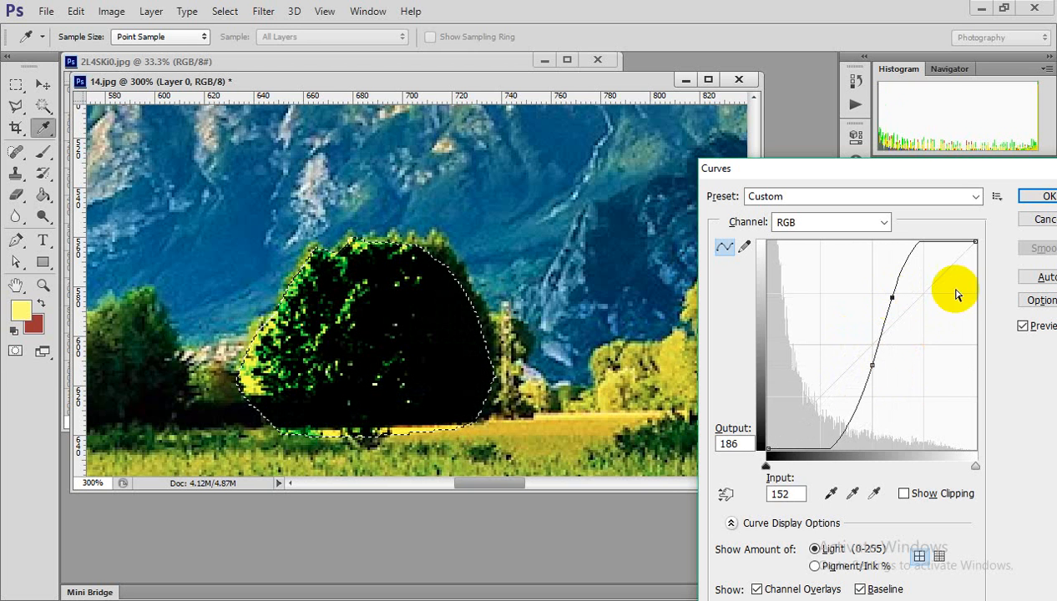
{"action": "left_click", "coordinate": [1044, 197]}
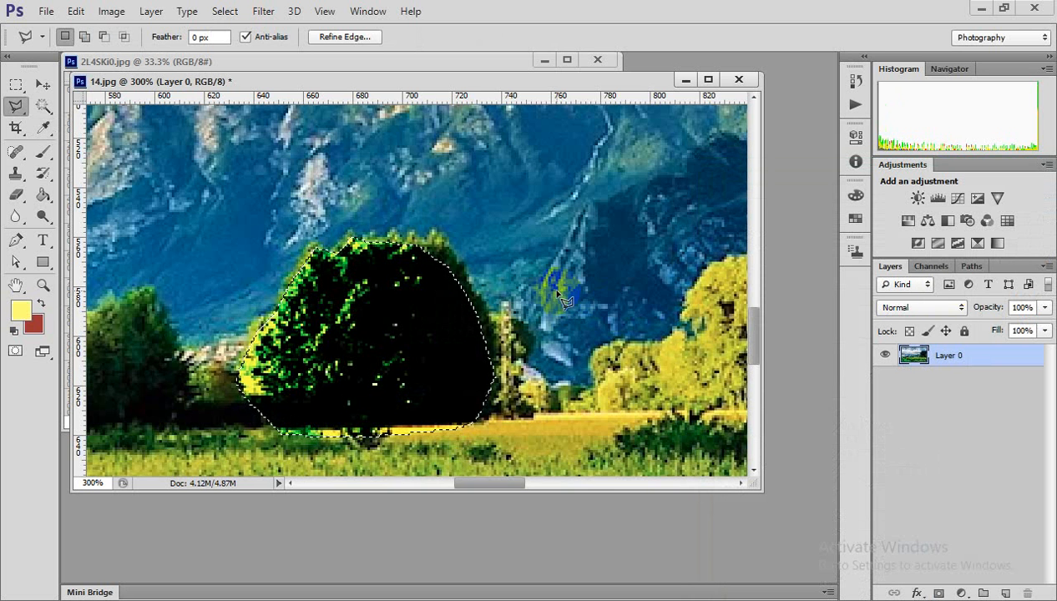
Enlarge the 14.jpg window and frame the whole round tree at 500% zoom
{"action": "left_click_drag", "start_coordinate": [359, 303], "coordinate": [455, 288]}
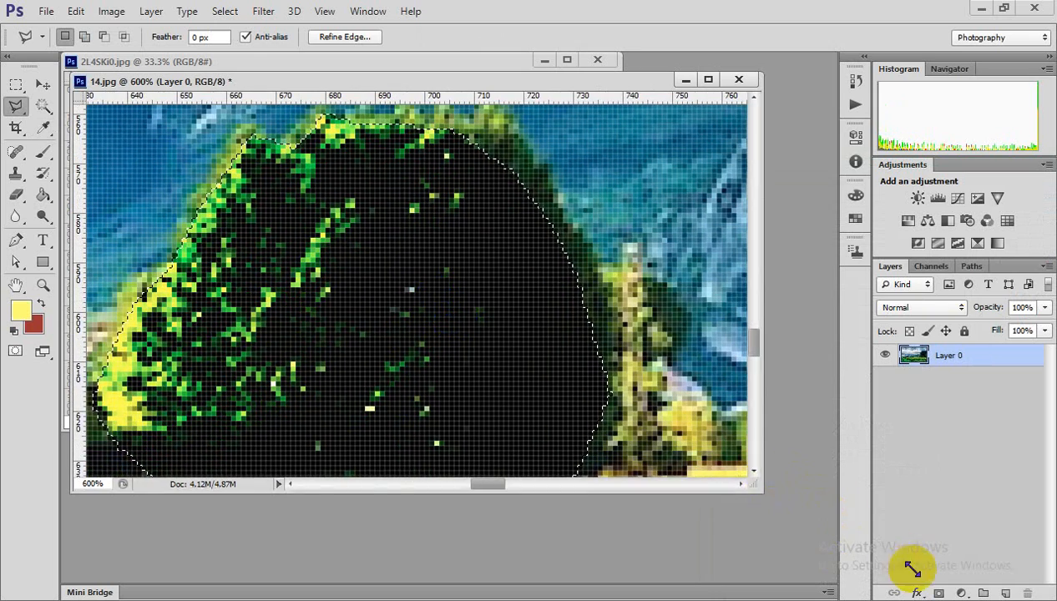
{"action": "left_click_drag", "start_coordinate": [912, 569], "coordinate": [922, 587]}
{"action": "left_click", "coordinate": [630, 359], "text": "alt"}
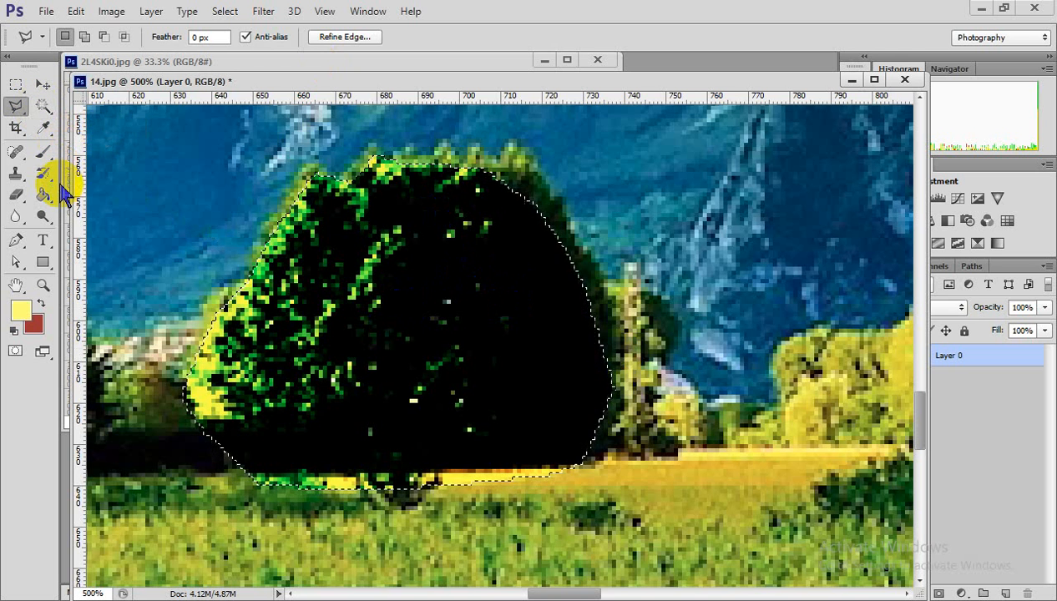
Undo the Curves adjustment on the round tree and clear the polygonal selection
{"action": "key", "text": "ctrl+d"}
{"action": "key", "text": "ctrl+z"}
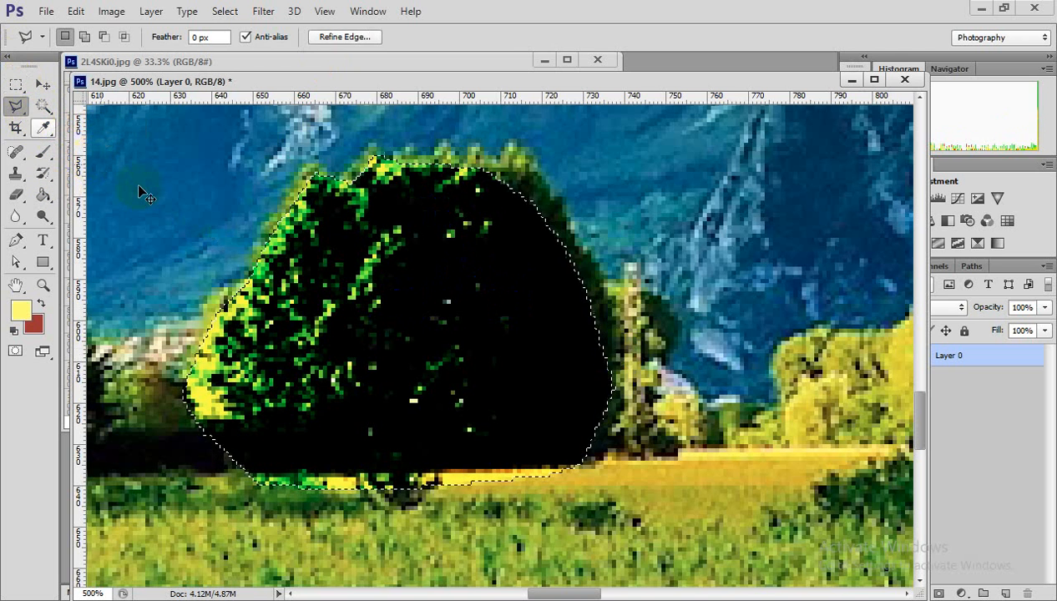
{"action": "key", "text": "ctrl+z"}
{"action": "left_click", "coordinate": [85, 165]}
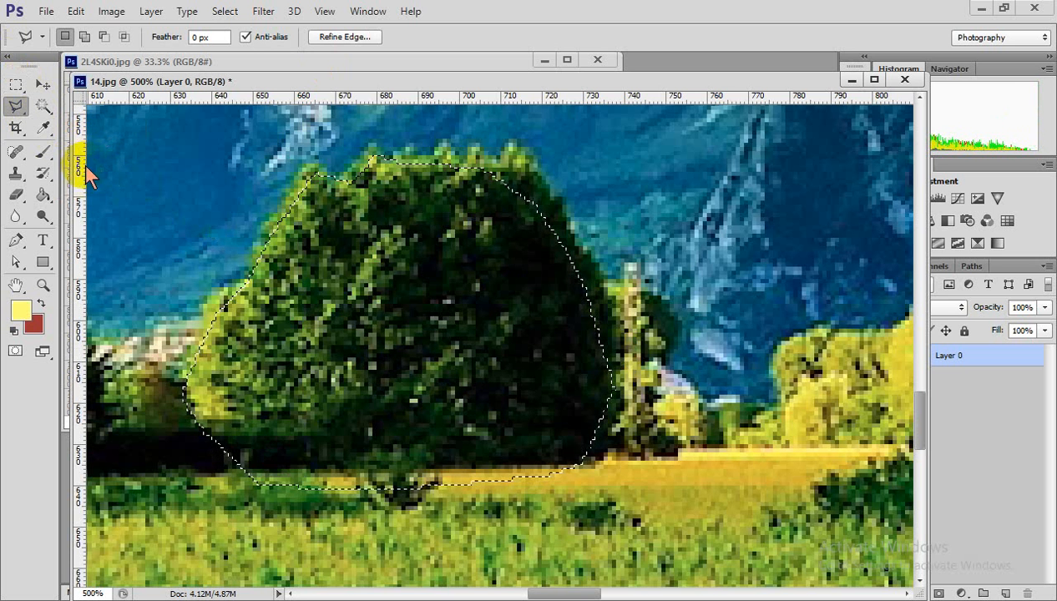
{"action": "left_click", "coordinate": [472, 261]}
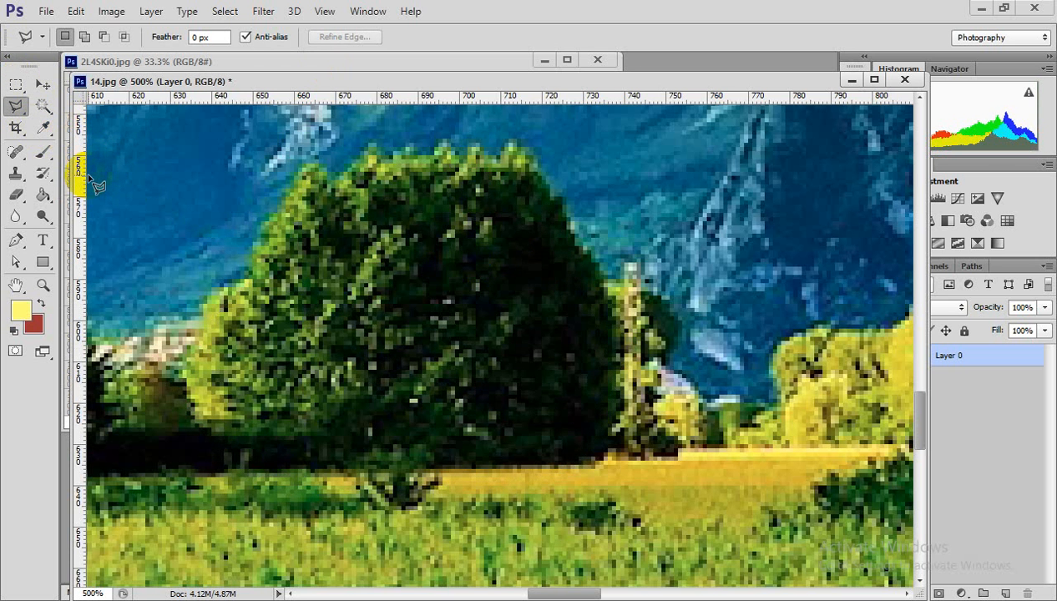
Switch to the Magnetic Lasso tool for the round tree's left edge
{"action": "right_click", "coordinate": [16, 106]}
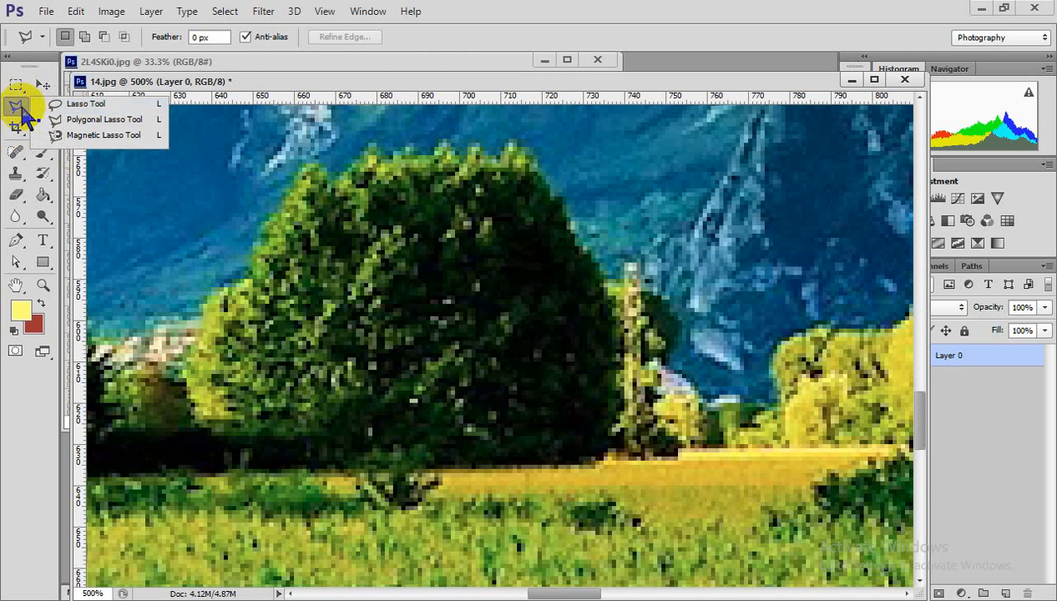
{"action": "left_click", "coordinate": [79, 136]}
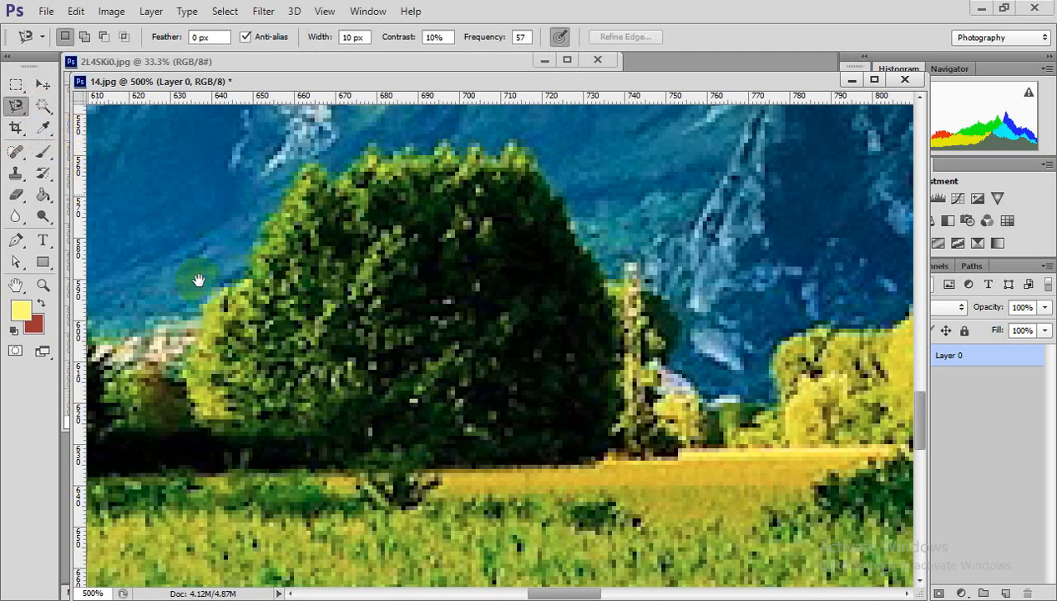
{"action": "left_click_drag", "start_coordinate": [236, 308], "coordinate": [249, 277]}
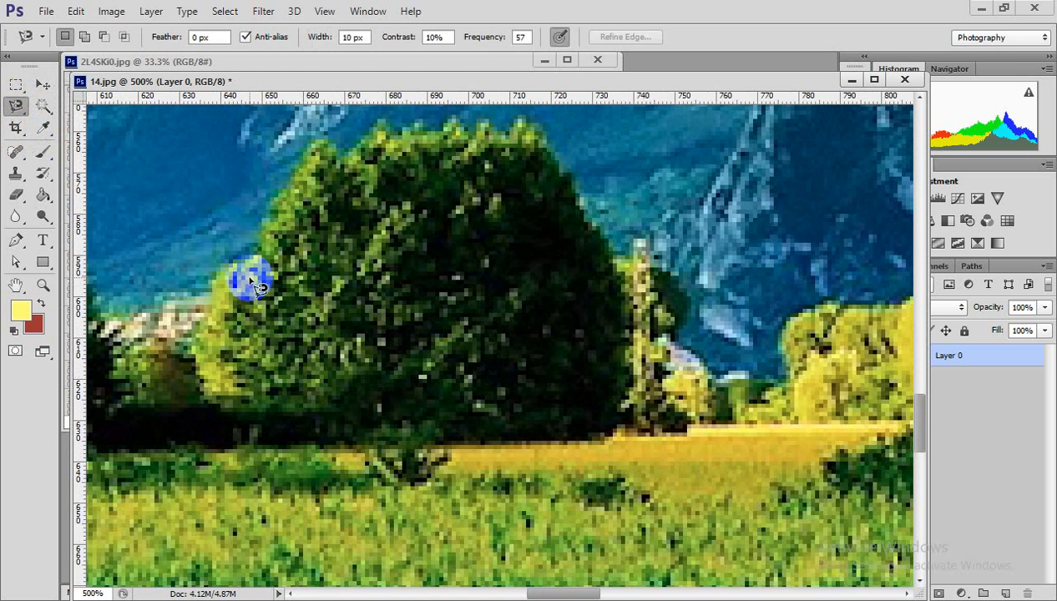
Switch back to the freehand Lasso tool
{"action": "left_click_drag", "start_coordinate": [16, 105], "coordinate": [90, 111]}
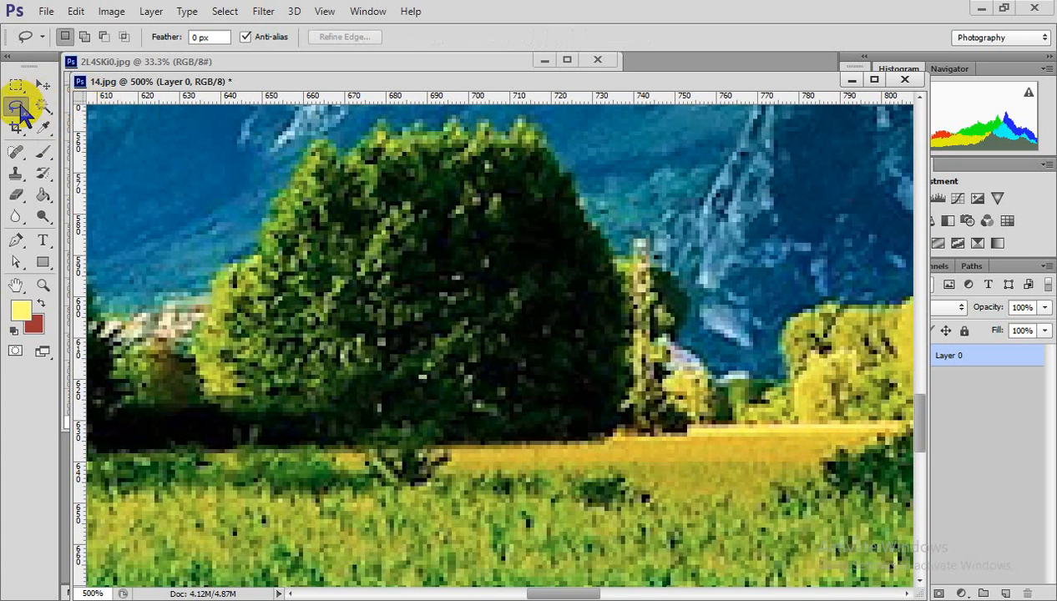
{"action": "mouse_move", "coordinate": [16, 105]}
{"action": "left_mouse_down"}
{"action": "mouse_move", "coordinate": [125, 119]}
{"action": "mouse_move", "coordinate": [109, 127]}
{"action": "mouse_move", "coordinate": [123, 139]}
{"action": "left_mouse_up"}
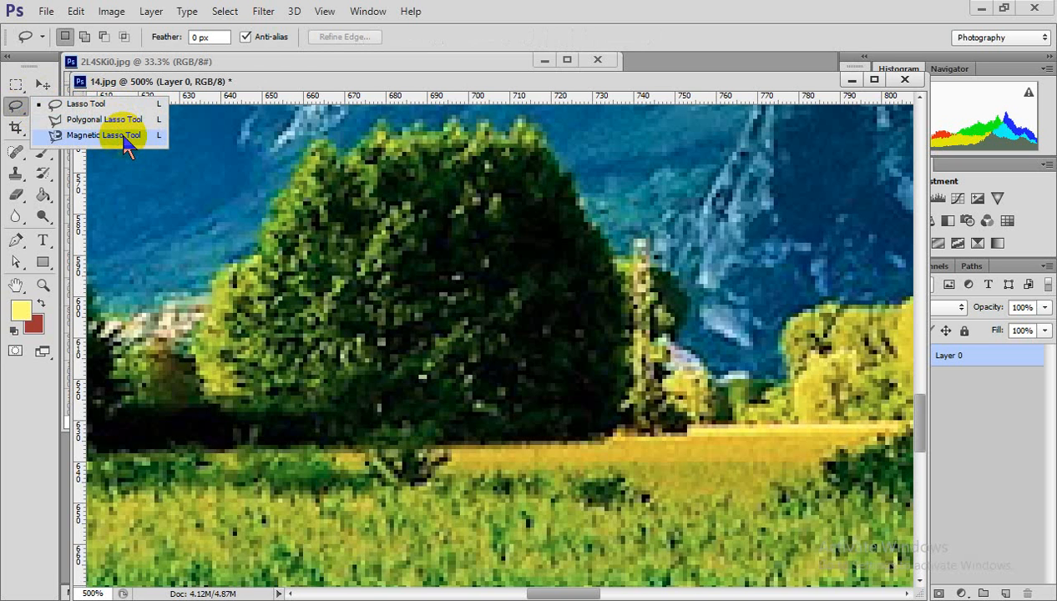
{"action": "left_click_drag", "start_coordinate": [127, 144], "coordinate": [105, 106]}
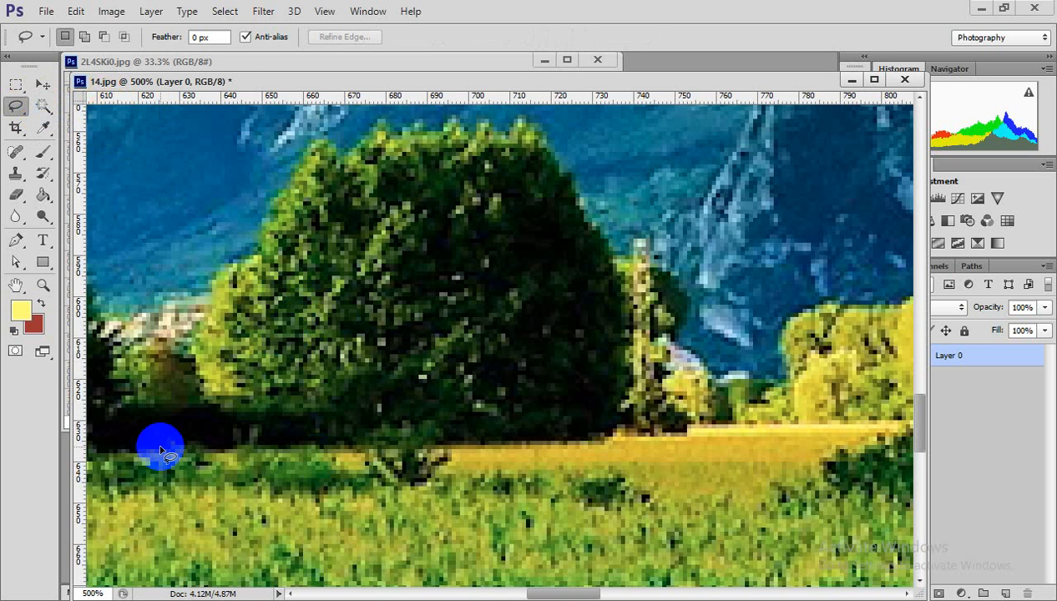
Outline a small patch of mountain left of the round tree with the Polygonal Lasso, and clear the selection
{"action": "left_click_drag", "start_coordinate": [16, 108], "coordinate": [79, 121]}
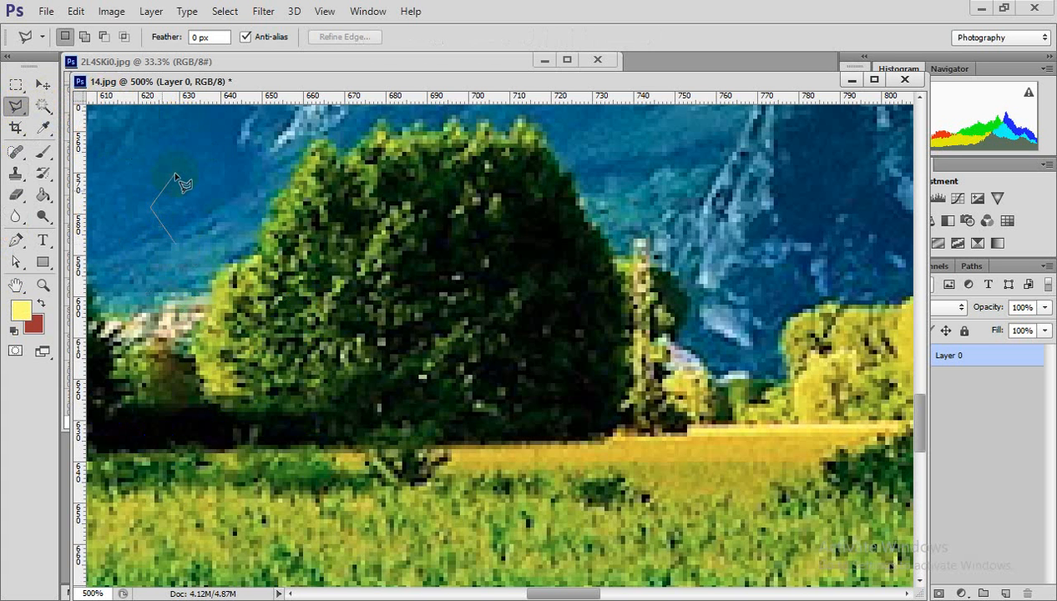
{"action": "left_click", "coordinate": [177, 247]}
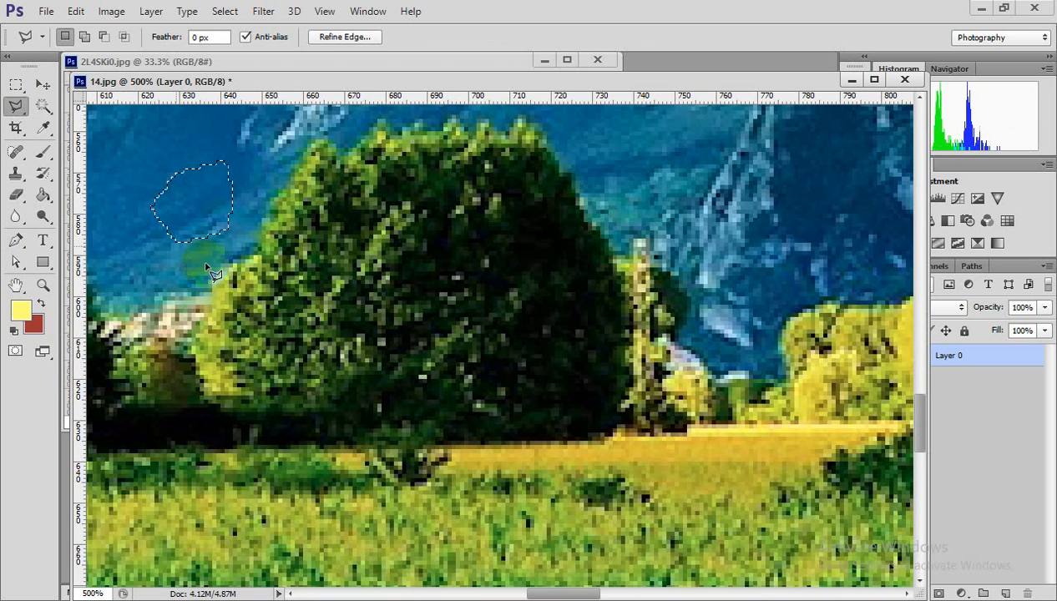
{"action": "left_click", "coordinate": [219, 329]}
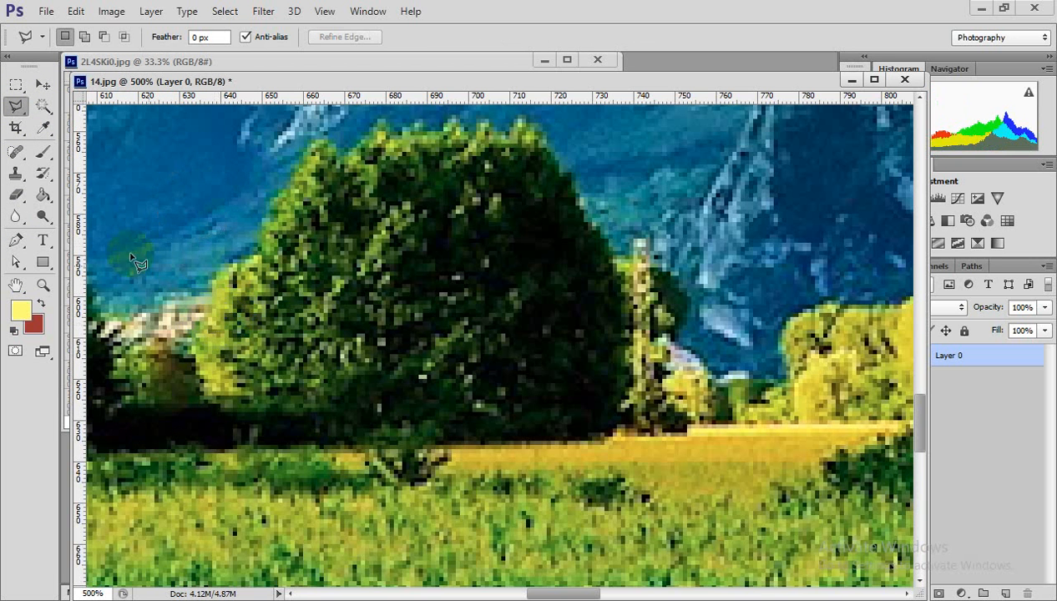
Select the Magnetic Lasso tool and enlarge the round tree to 700% to work along its left edge
{"action": "left_click", "coordinate": [18, 115]}
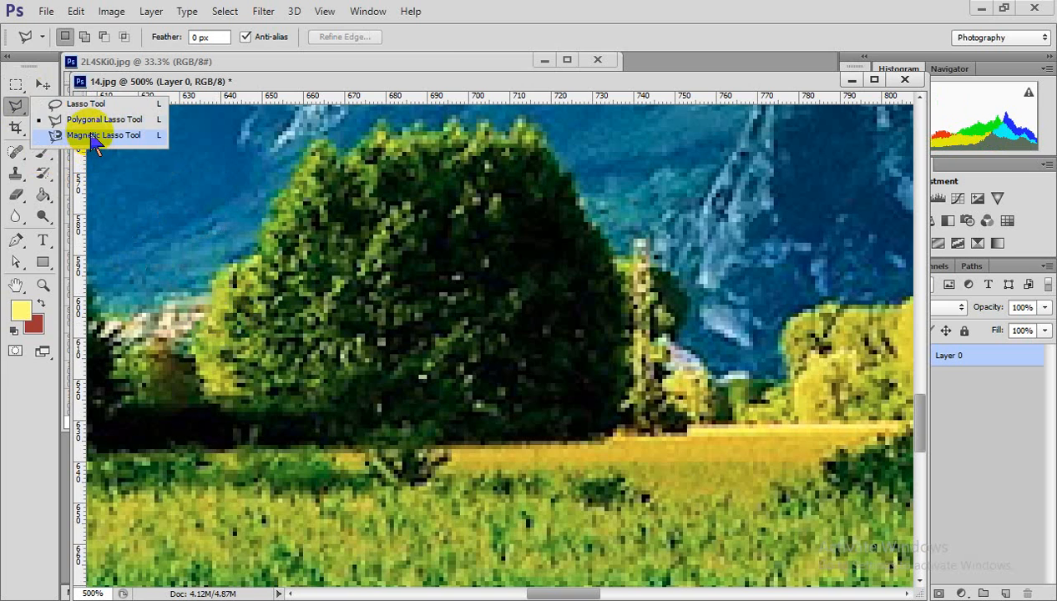
{"action": "left_click", "coordinate": [94, 135]}
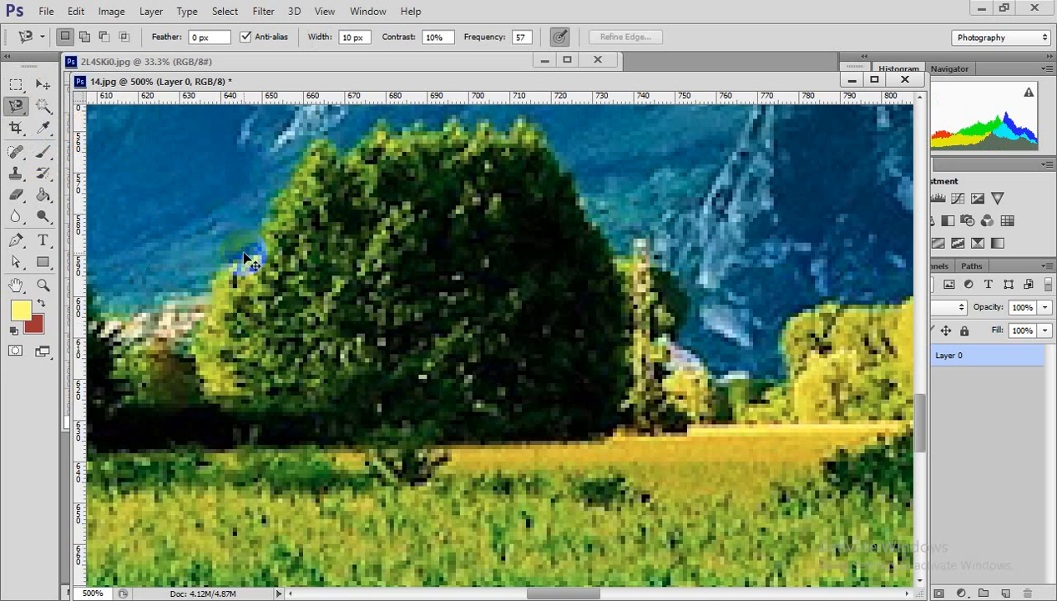
{"action": "scroll", "coordinate": [283, 396], "scroll_direction": "up", "scroll_amount": 2}
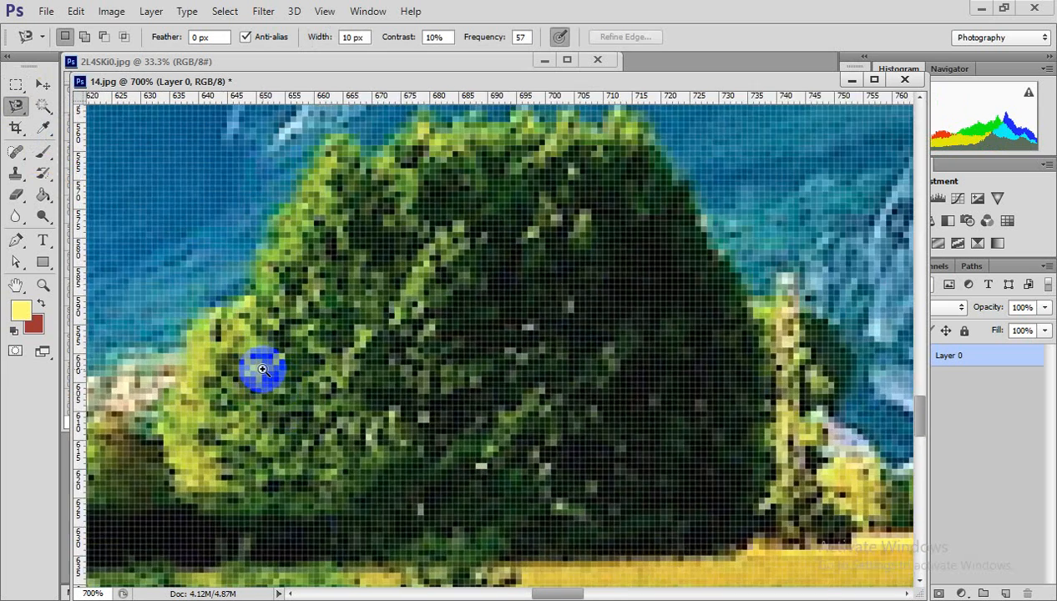
Trace the round tree's whole outline, including the trunk, with the Magnetic Lasso and close it into a selection
{"action": "scroll", "coordinate": [262, 368], "scroll_direction": "up", "scroll_amount": 2}
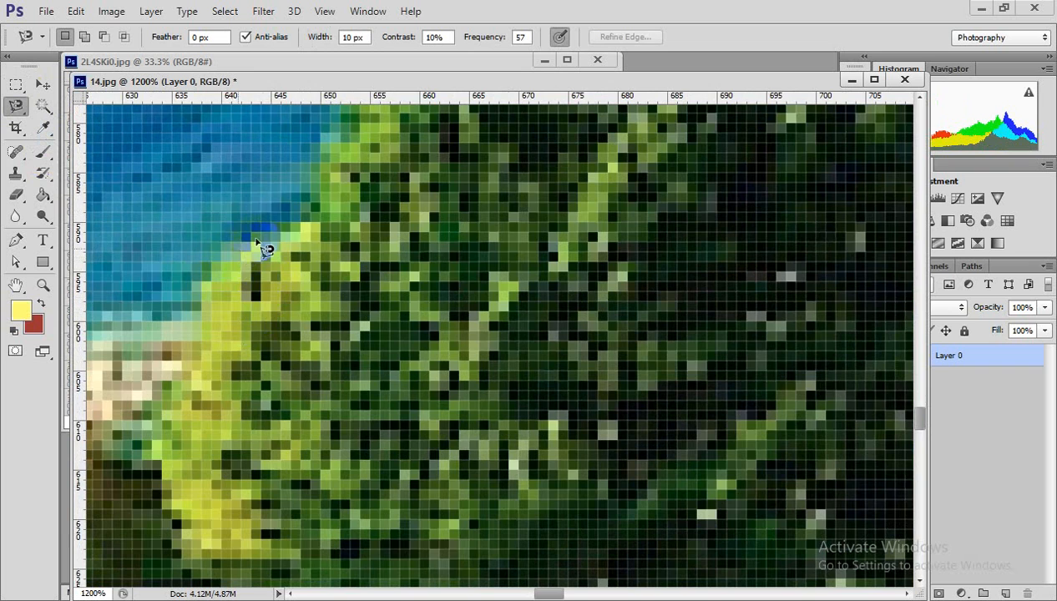
{"action": "scroll", "coordinate": [343, 302], "scroll_direction": "down", "scroll_amount": 4}
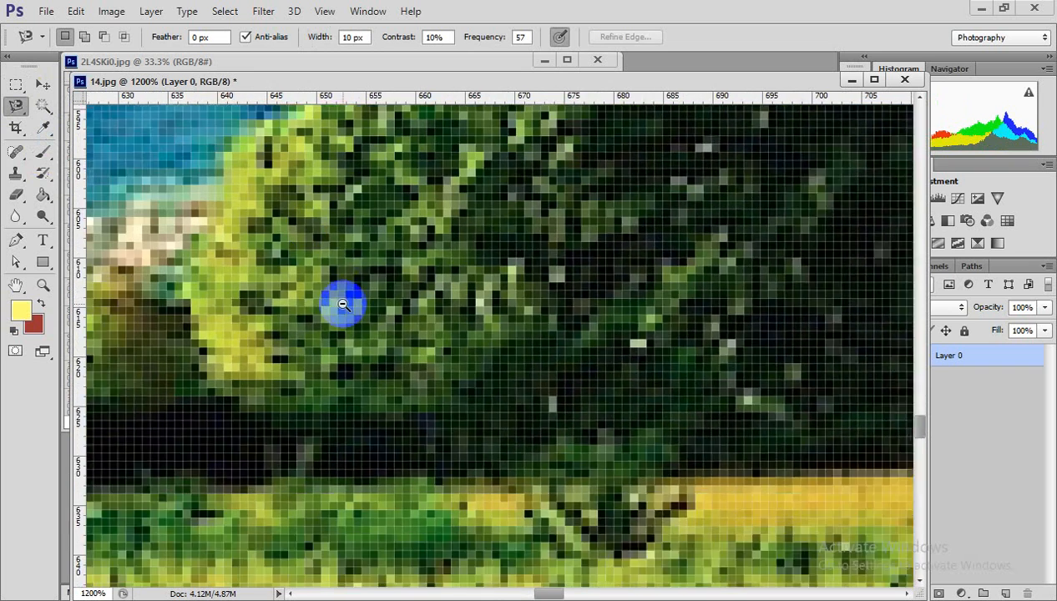
{"action": "scroll", "coordinate": [342, 305], "scroll_direction": "down", "scroll_amount": 2}
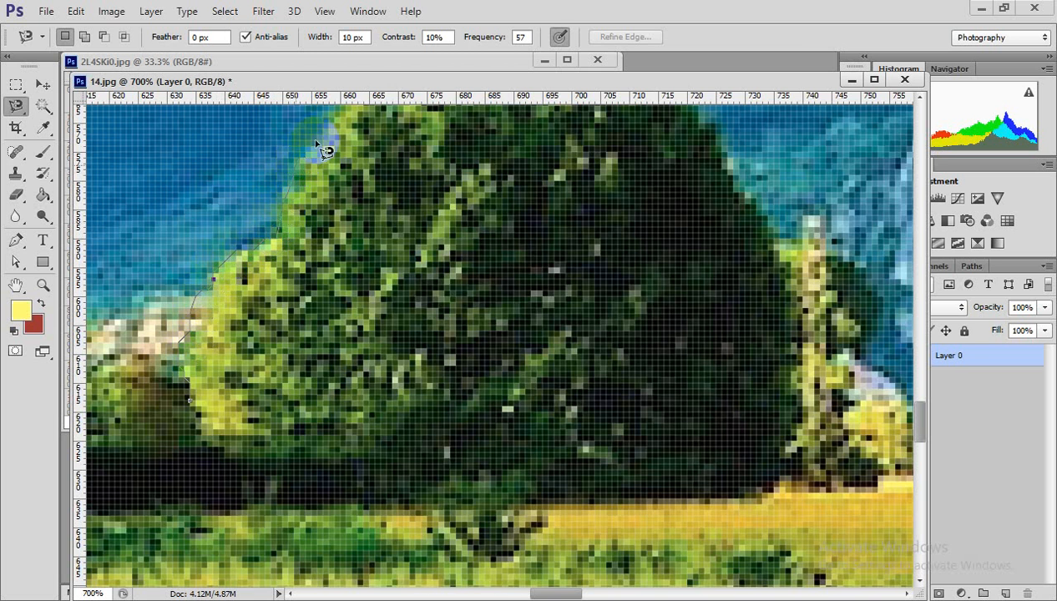
{"action": "mouse_move", "coordinate": [307, 160]}
{"action": "left_mouse_down"}
{"action": "mouse_move", "coordinate": [212, 264]}
{"action": "mouse_move", "coordinate": [207, 292]}
{"action": "mouse_move", "coordinate": [221, 287]}
{"action": "left_mouse_up"}
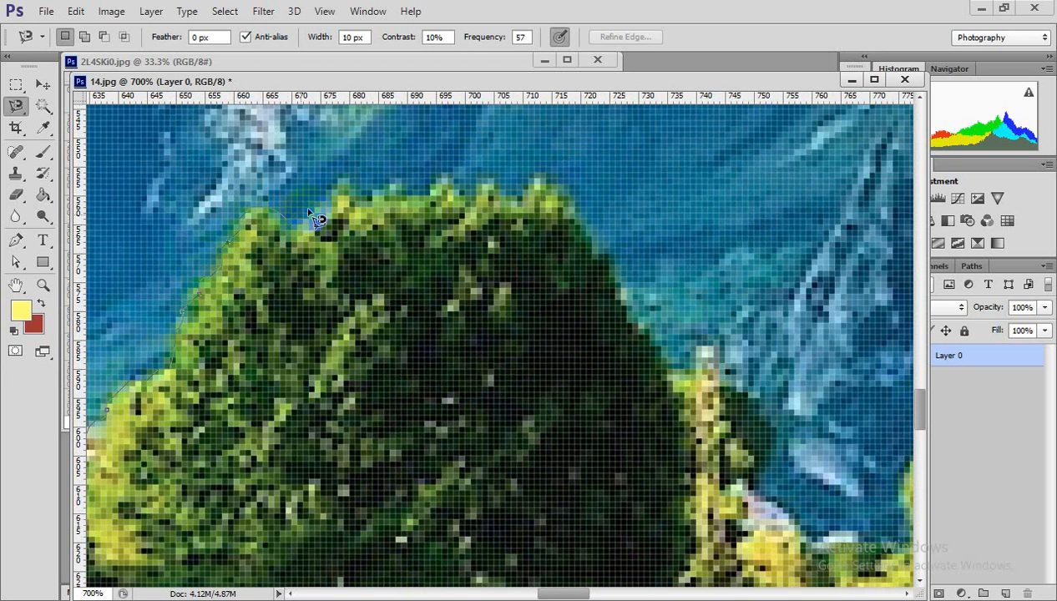
{"action": "mouse_move", "coordinate": [352, 191]}
{"action": "left_mouse_down"}
{"action": "mouse_move", "coordinate": [391, 199]}
{"action": "mouse_move", "coordinate": [448, 182]}
{"action": "mouse_move", "coordinate": [531, 184]}
{"action": "mouse_move", "coordinate": [578, 212]}
{"action": "mouse_move", "coordinate": [615, 279]}
{"action": "mouse_move", "coordinate": [665, 325]}
{"action": "mouse_move", "coordinate": [697, 500]}
{"action": "mouse_move", "coordinate": [679, 525]}
{"action": "mouse_move", "coordinate": [697, 257]}
{"action": "mouse_move", "coordinate": [694, 350]}
{"action": "mouse_move", "coordinate": [666, 401]}
{"action": "mouse_move", "coordinate": [623, 414]}
{"action": "mouse_move", "coordinate": [464, 413]}
{"action": "mouse_move", "coordinate": [423, 471]}
{"action": "mouse_move", "coordinate": [355, 468]}
{"action": "mouse_move", "coordinate": [320, 417]}
{"action": "mouse_move", "coordinate": [265, 419]}
{"action": "mouse_move", "coordinate": [368, 426]}
{"action": "mouse_move", "coordinate": [326, 428]}
{"action": "mouse_move", "coordinate": [276, 406]}
{"action": "mouse_move", "coordinate": [190, 329]}
{"action": "left_mouse_up"}
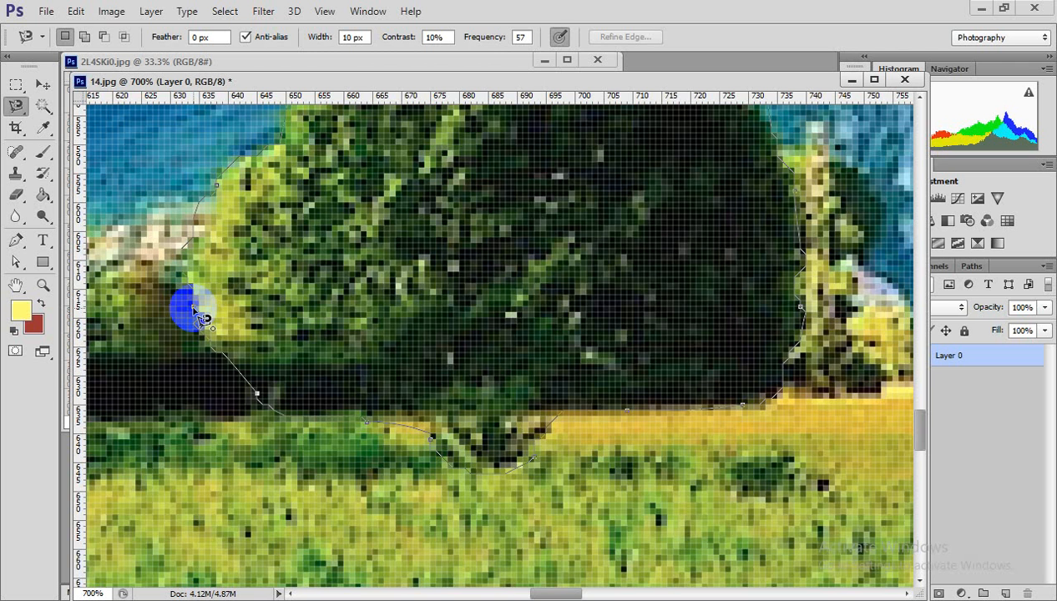
{"action": "left_click", "coordinate": [200, 318]}
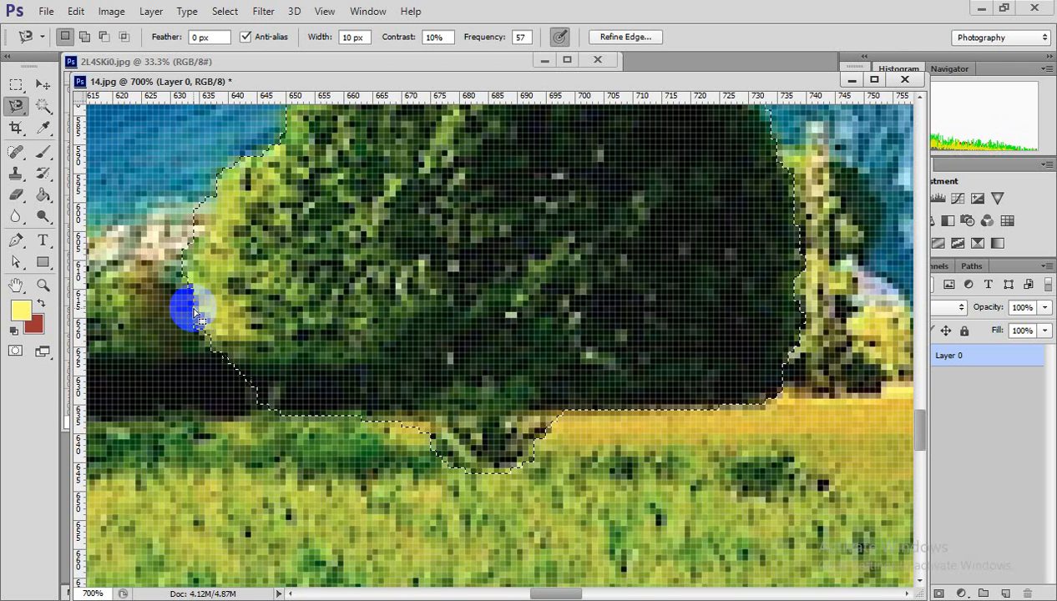
Delete the selected round tree from the layer, and undo the deletion
{"action": "left_click", "coordinate": [750, 299], "text": "alt"}
{"action": "left_click", "coordinate": [751, 299], "text": "alt"}
{"action": "left_click", "coordinate": [751, 299], "text": "alt"}
{"action": "left_click_drag", "start_coordinate": [703, 322], "coordinate": [618, 394]}
{"action": "key", "text": "Delete"}
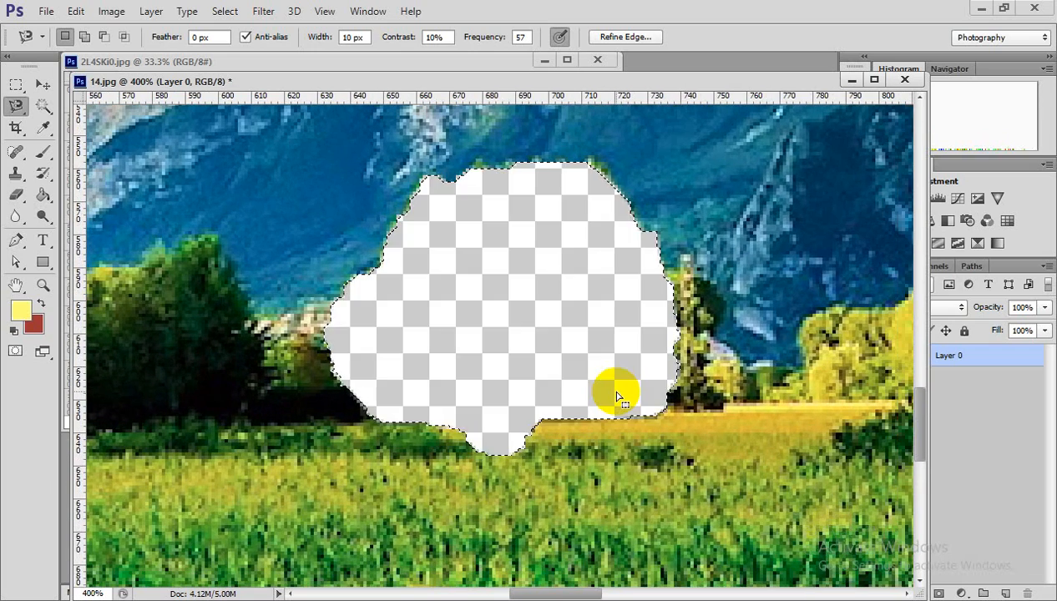
{"action": "key", "text": "ctrl+z"}
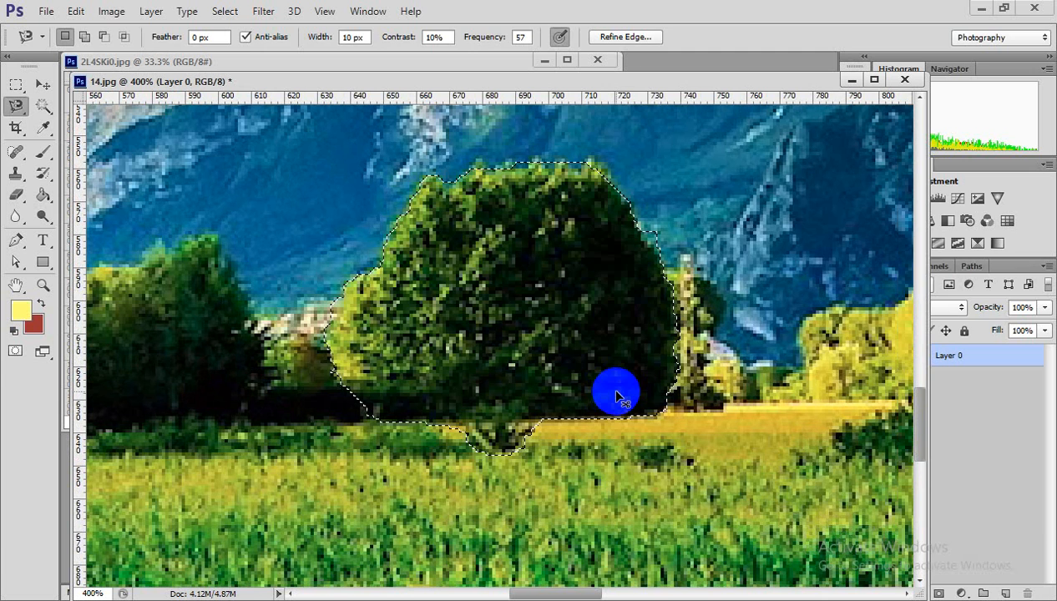
Apply Curves to the selected tree with raised shadows and a point at input 139, output 136, and clear the selection
{"action": "key", "text": "ctrl+m"}
{"action": "left_click_drag", "start_coordinate": [837, 354], "coordinate": [825, 347]}
{"action": "left_click_drag", "start_coordinate": [868, 311], "coordinate": [879, 339]}
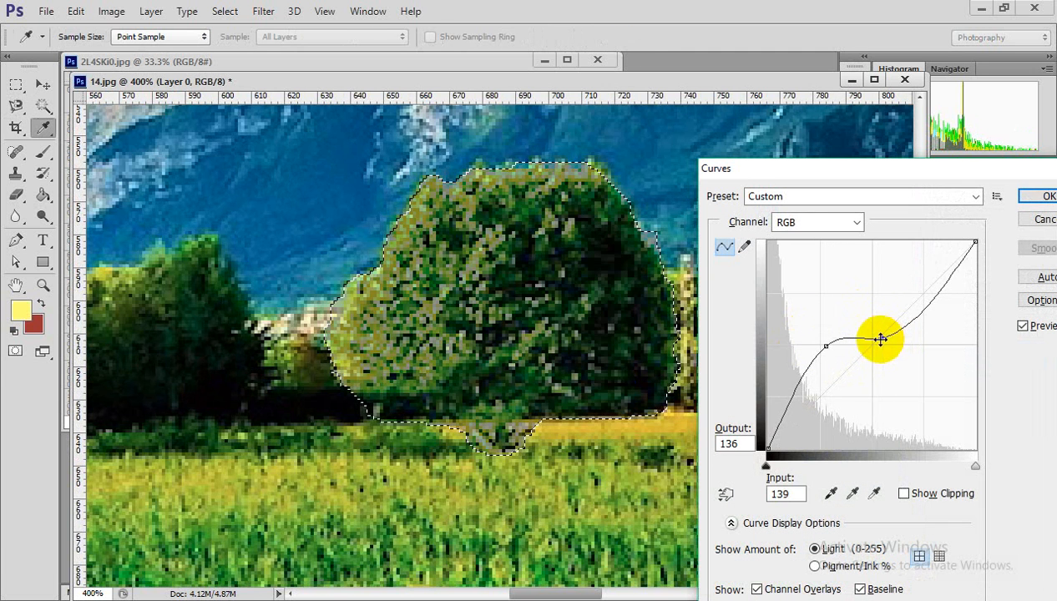
{"action": "left_click", "coordinate": [1035, 197]}
{"action": "key", "text": "l"}
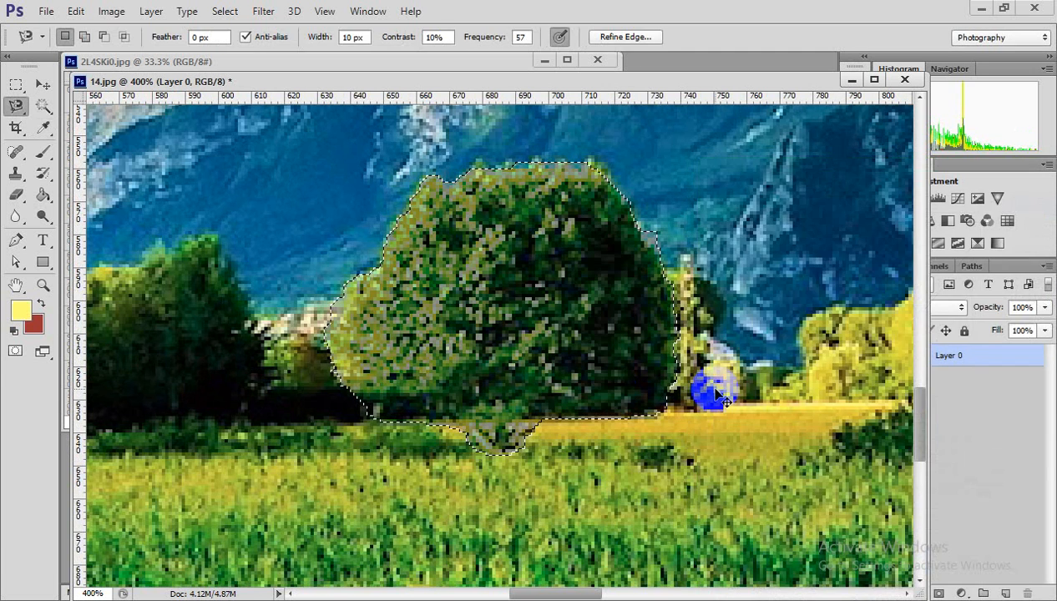
{"action": "left_click", "coordinate": [723, 399]}
Inspect the adjusted tree at several magnifications and undo the Curves adjustment
{"action": "left_click", "coordinate": [716, 391], "text": "ctrl+alt"}
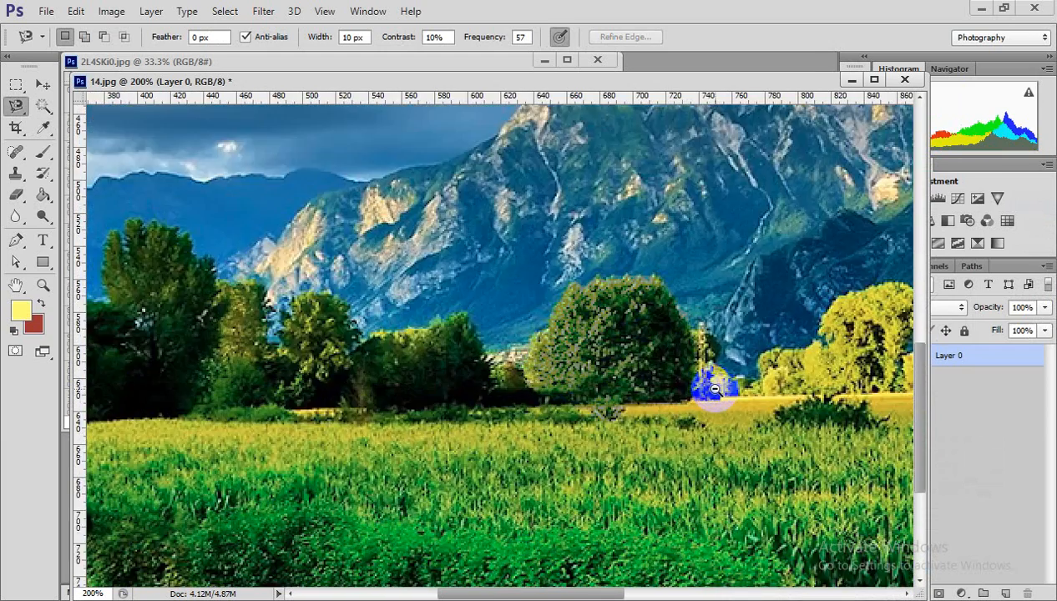
{"action": "left_click", "coordinate": [715, 389], "text": "ctrl+alt"}
{"action": "left_click", "coordinate": [715, 389], "text": "ctrl"}
{"action": "left_click", "coordinate": [549, 422], "text": "ctrl"}
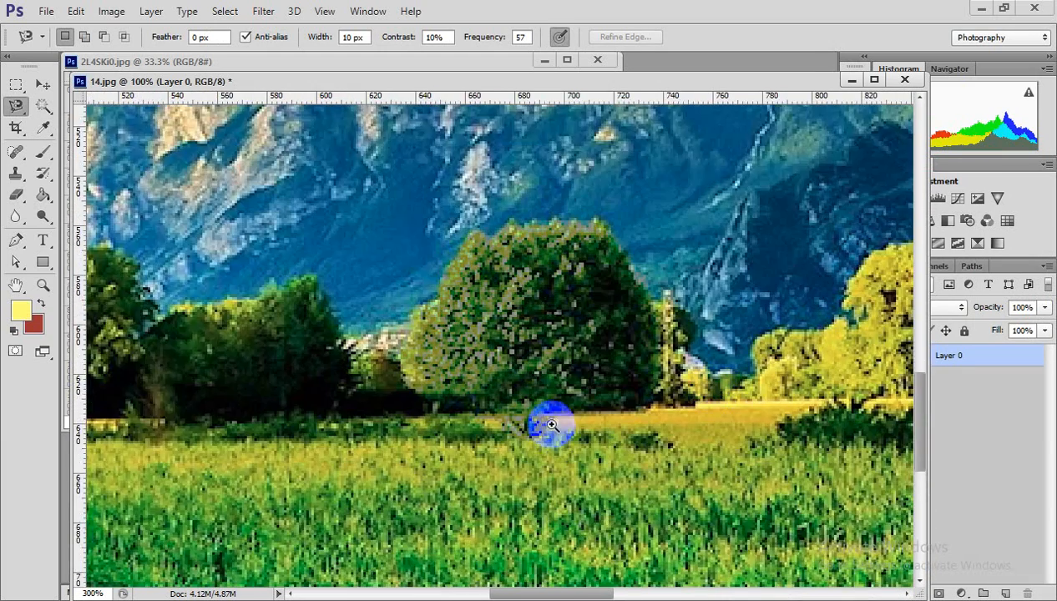
{"action": "left_click", "coordinate": [529, 345], "text": "ctrl"}
{"action": "left_click_drag", "start_coordinate": [529, 344], "coordinate": [544, 391]}
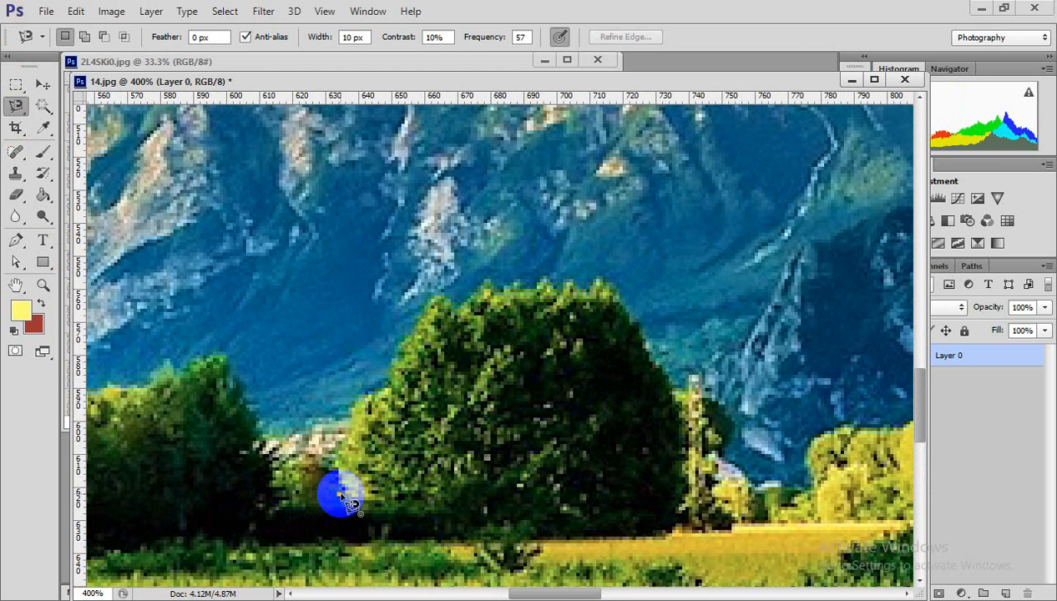
Draw a loose Magnetic Lasso selection over the round tree and the mountain above it, and clear it
{"action": "left_click", "coordinate": [368, 412]}
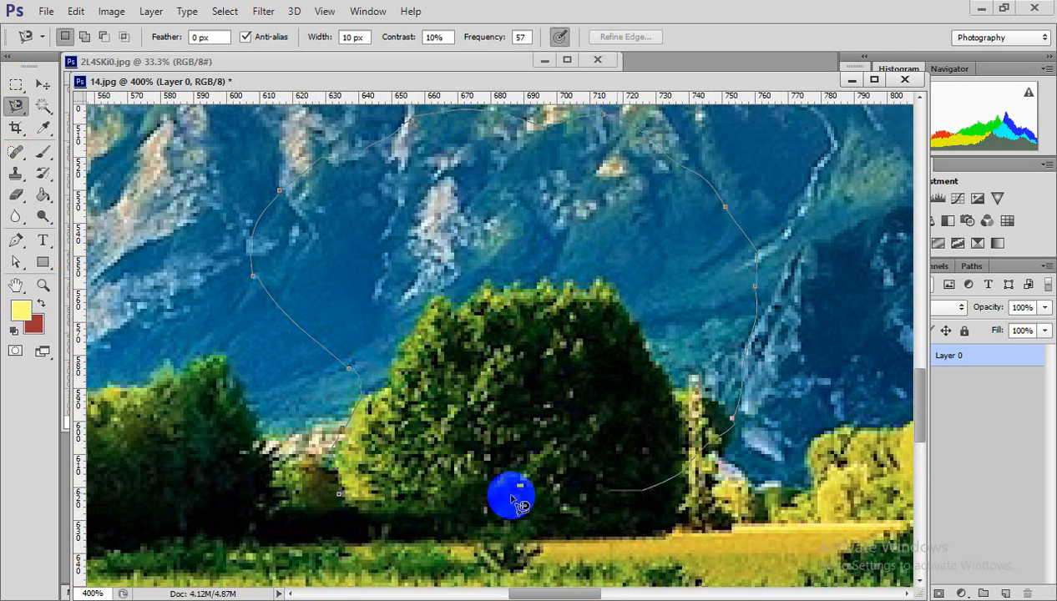
{"action": "left_click", "coordinate": [349, 503]}
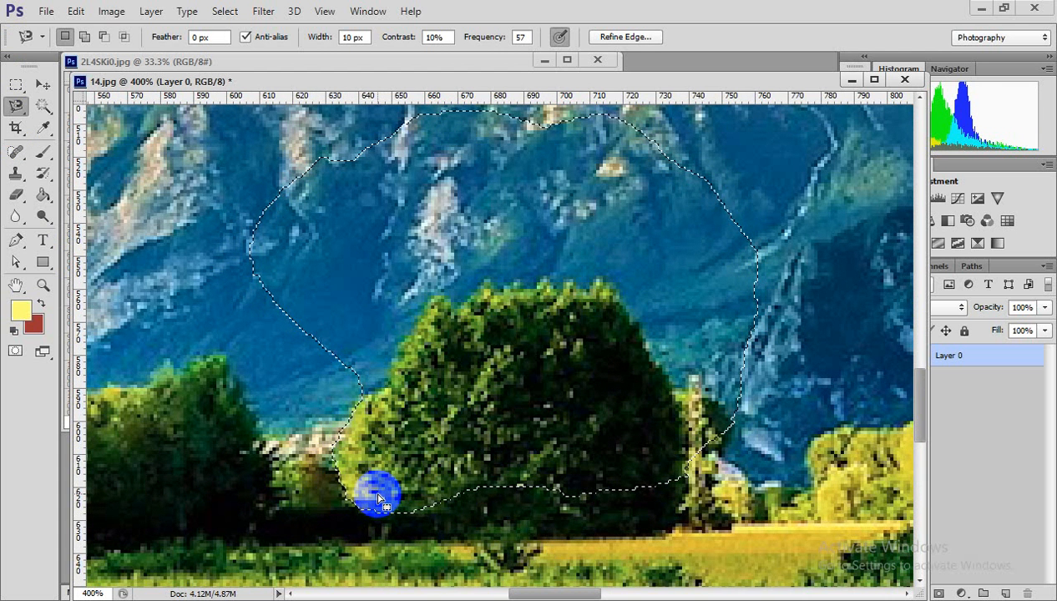
{"action": "left_click", "coordinate": [380, 498]}
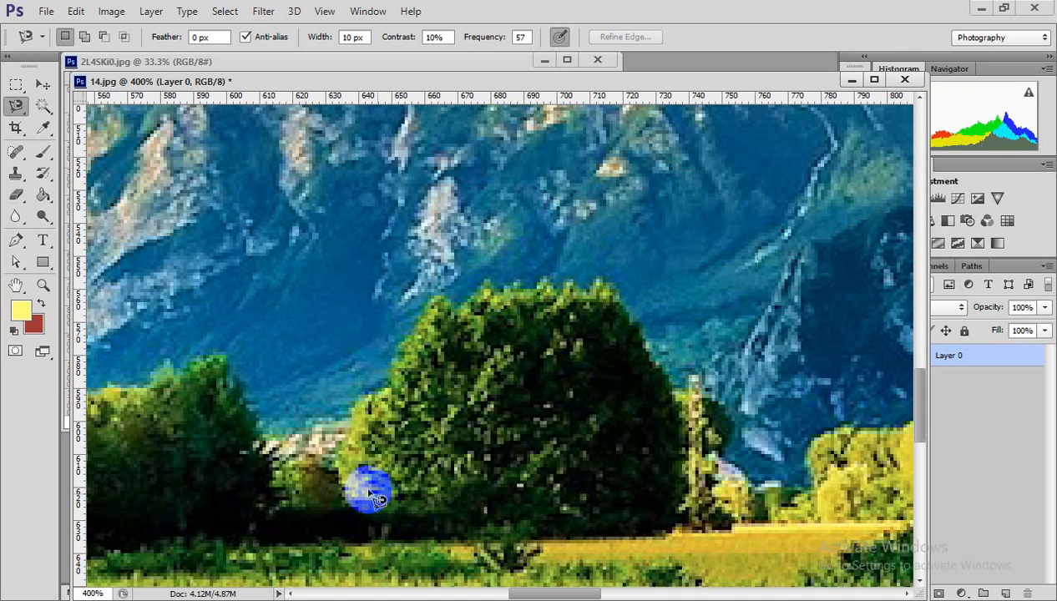
Select the round tree and its trunk again by tracing closely along the edge with the Magnetic Lasso
{"action": "left_click", "coordinate": [342, 473]}
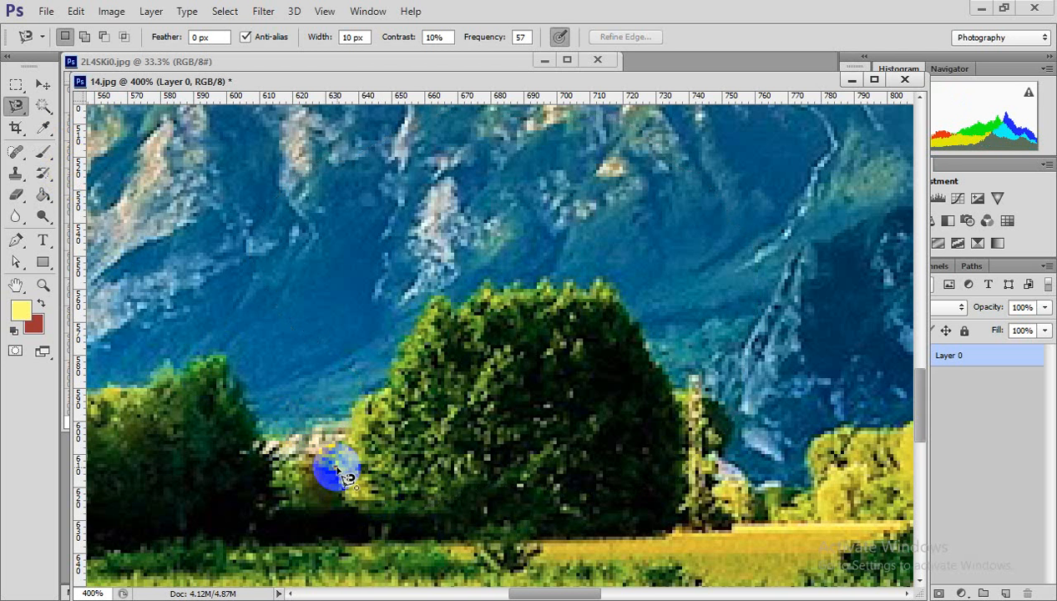
{"action": "mouse_move", "coordinate": [339, 472]}
{"action": "left_mouse_down"}
{"action": "mouse_move", "coordinate": [368, 409]}
{"action": "mouse_move", "coordinate": [465, 299]}
{"action": "mouse_move", "coordinate": [546, 288]}
{"action": "mouse_move", "coordinate": [620, 300]}
{"action": "mouse_move", "coordinate": [635, 351]}
{"action": "mouse_move", "coordinate": [662, 346]}
{"action": "mouse_move", "coordinate": [680, 413]}
{"action": "mouse_move", "coordinate": [677, 486]}
{"action": "mouse_move", "coordinate": [657, 537]}
{"action": "mouse_move", "coordinate": [529, 548]}
{"action": "mouse_move", "coordinate": [533, 575]}
{"action": "mouse_move", "coordinate": [511, 577]}
{"action": "mouse_move", "coordinate": [495, 574]}
{"action": "mouse_move", "coordinate": [469, 537]}
{"action": "mouse_move", "coordinate": [402, 541]}
{"action": "mouse_move", "coordinate": [348, 487]}
{"action": "left_mouse_up"}
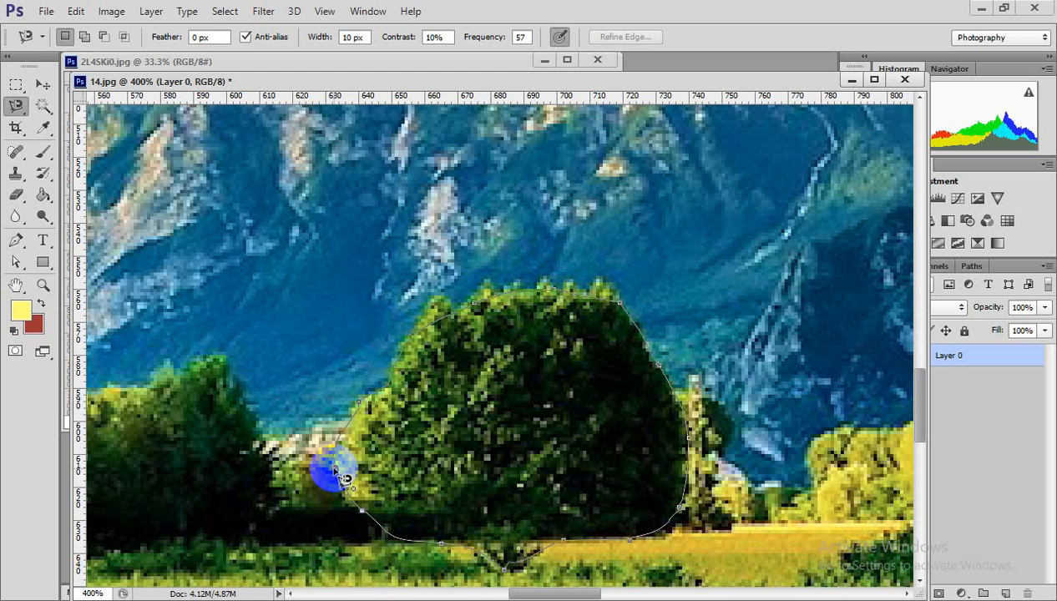
{"action": "left_click", "coordinate": [335, 473]}
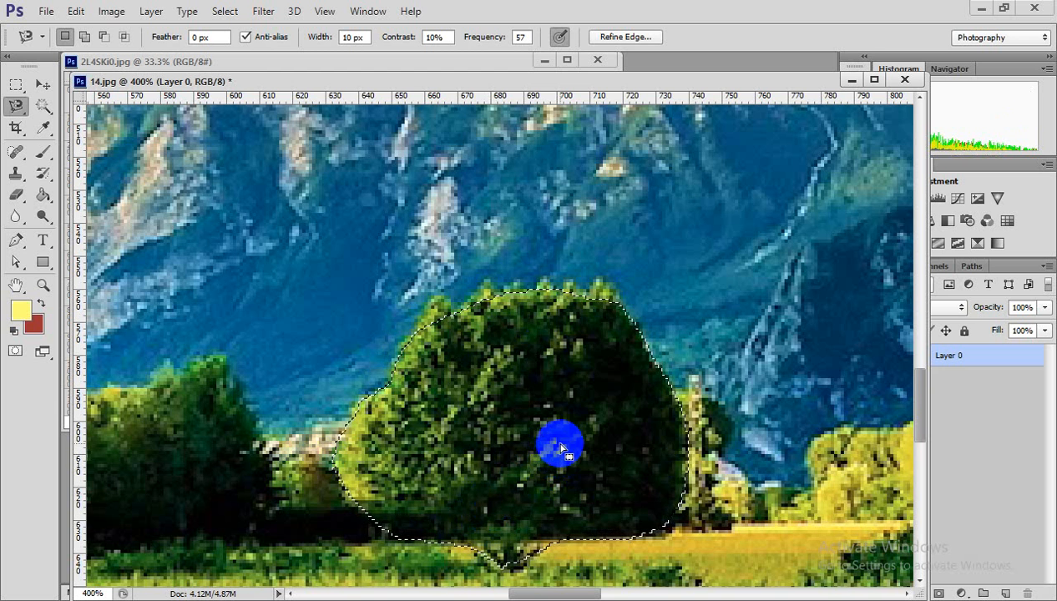
Delete the selected tree and clear the selection to view the hole with the Move tool, and undo both changes
{"action": "key", "text": "Delete"}
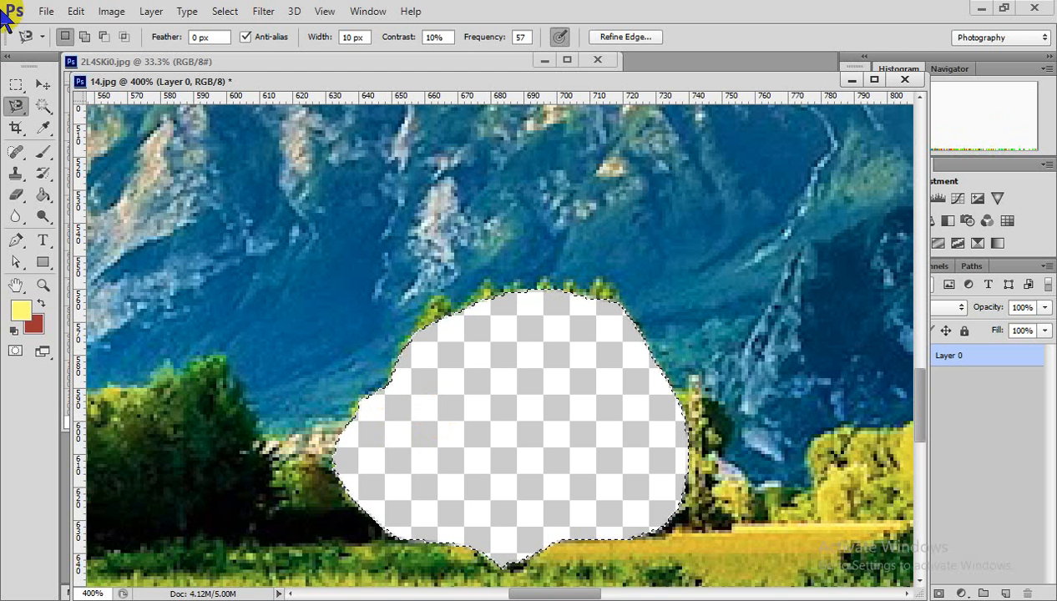
{"action": "key", "text": "ctrl+d"}
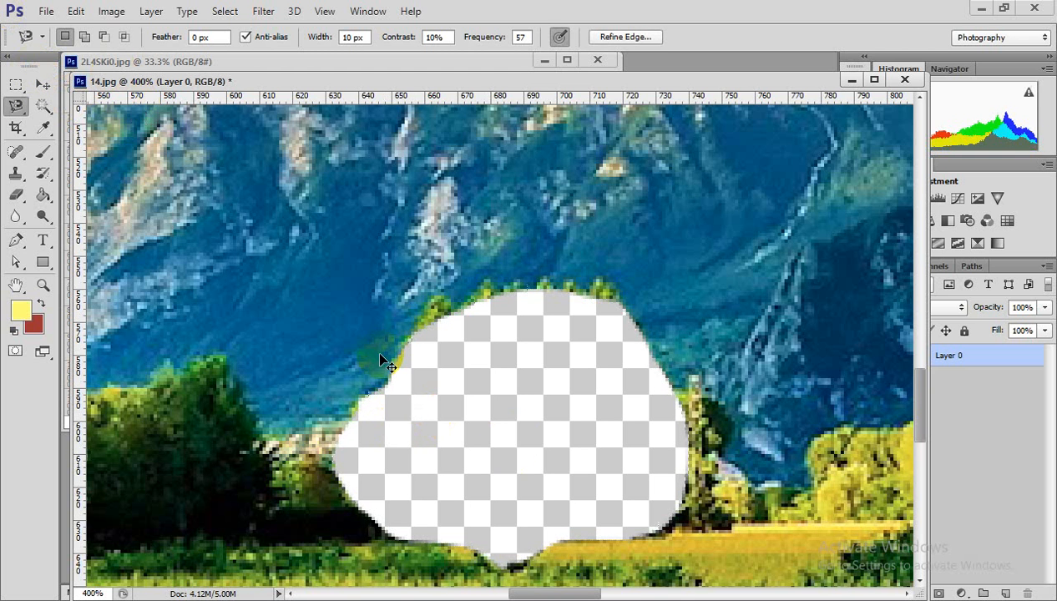
{"action": "left_click", "coordinate": [42, 85]}
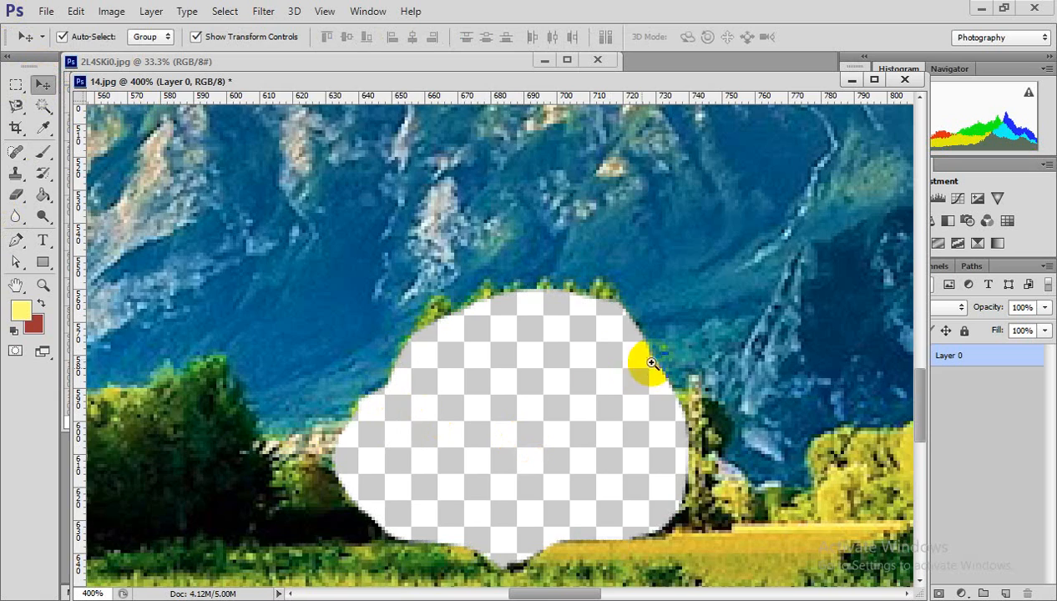
{"action": "scroll", "coordinate": [652, 364], "scroll_direction": "down", "scroll_amount": 5}
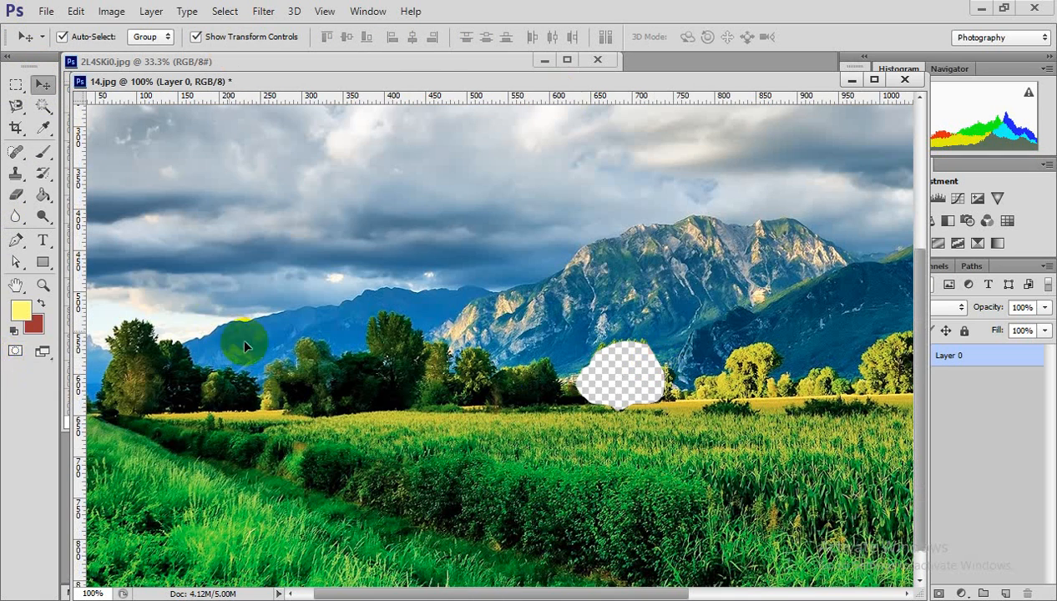
{"action": "left_click", "coordinate": [574, 408]}
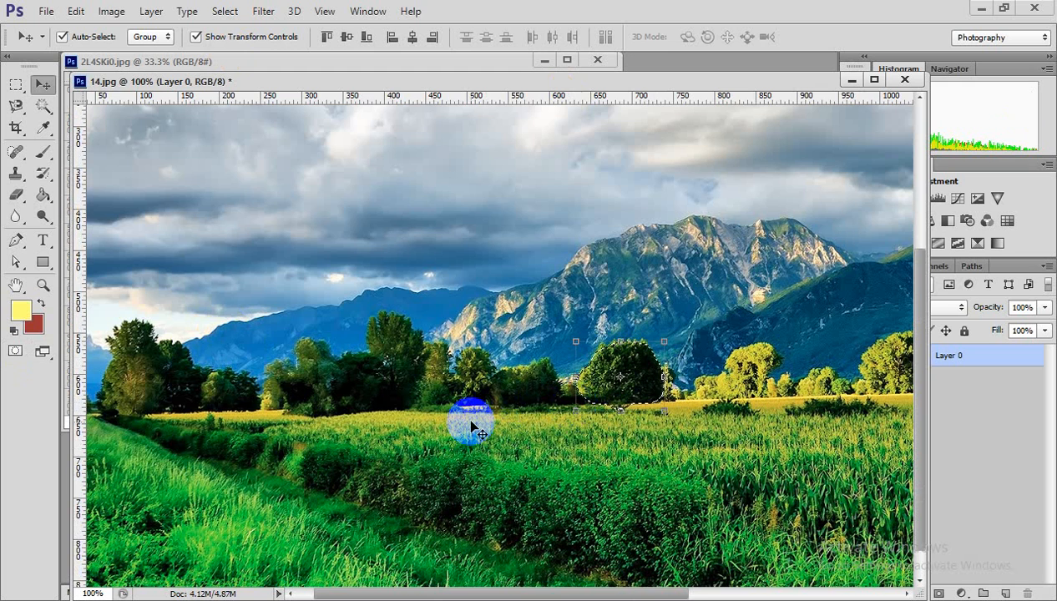
Sample a dark teal from the scene as the foreground colour and fill the selected tree's dark foliage with the Paint Bucket
{"action": "scroll", "coordinate": [793, 401], "scroll_direction": "up", "scroll_amount": 2}
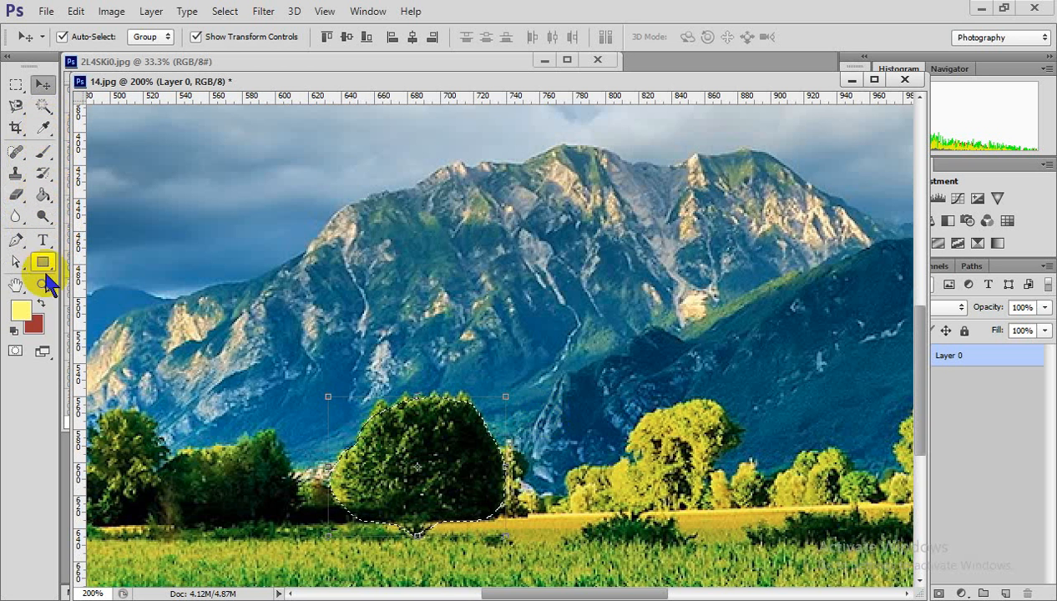
{"action": "left_click", "coordinate": [43, 127]}
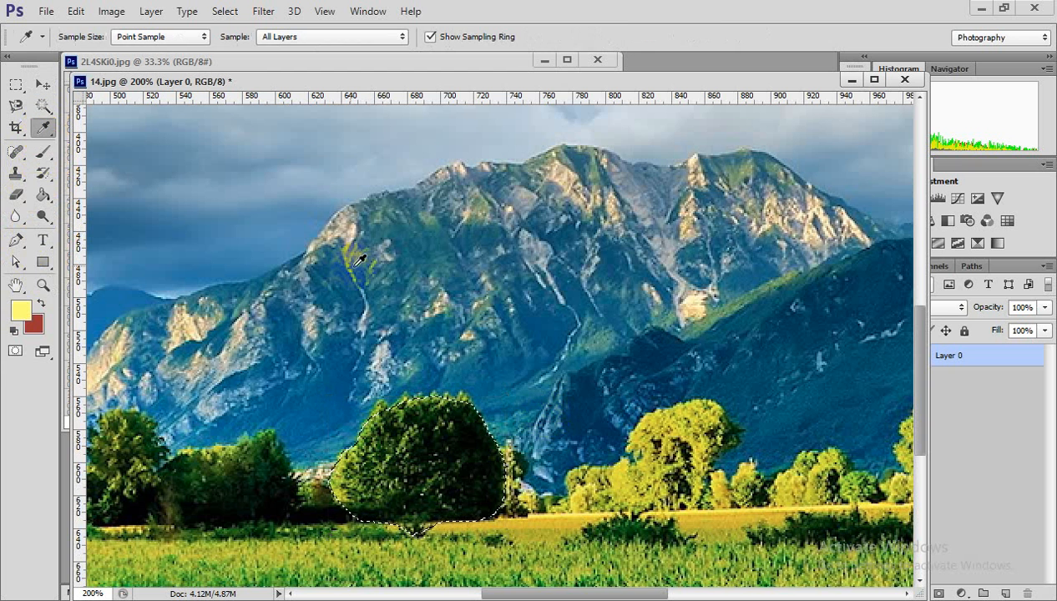
{"action": "left_click", "coordinate": [96, 225]}
{"action": "left_click", "coordinate": [44, 195]}
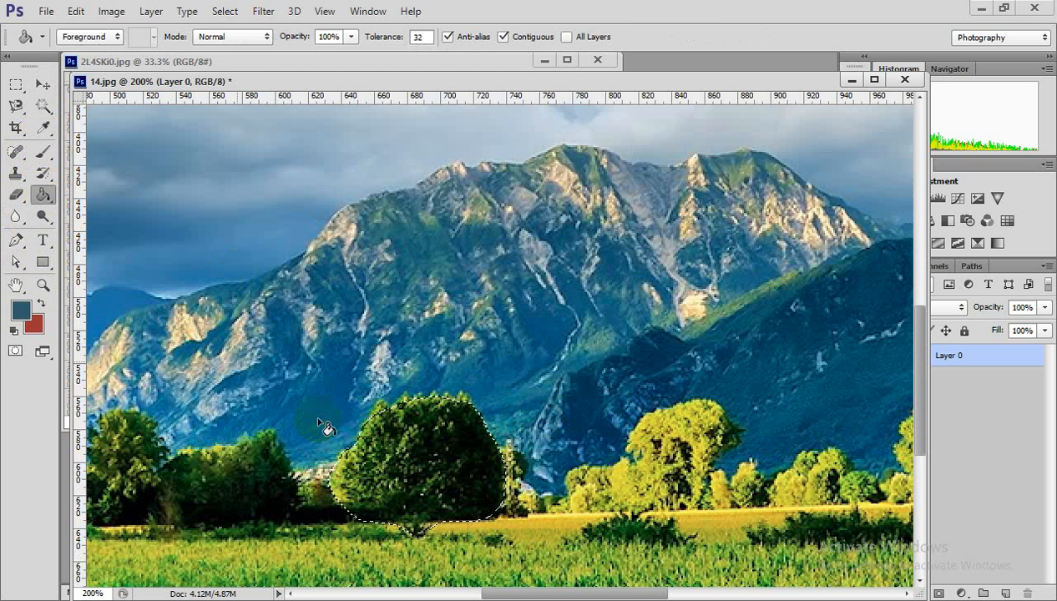
{"action": "left_click", "coordinate": [380, 458]}
{"action": "left_click", "coordinate": [417, 439]}
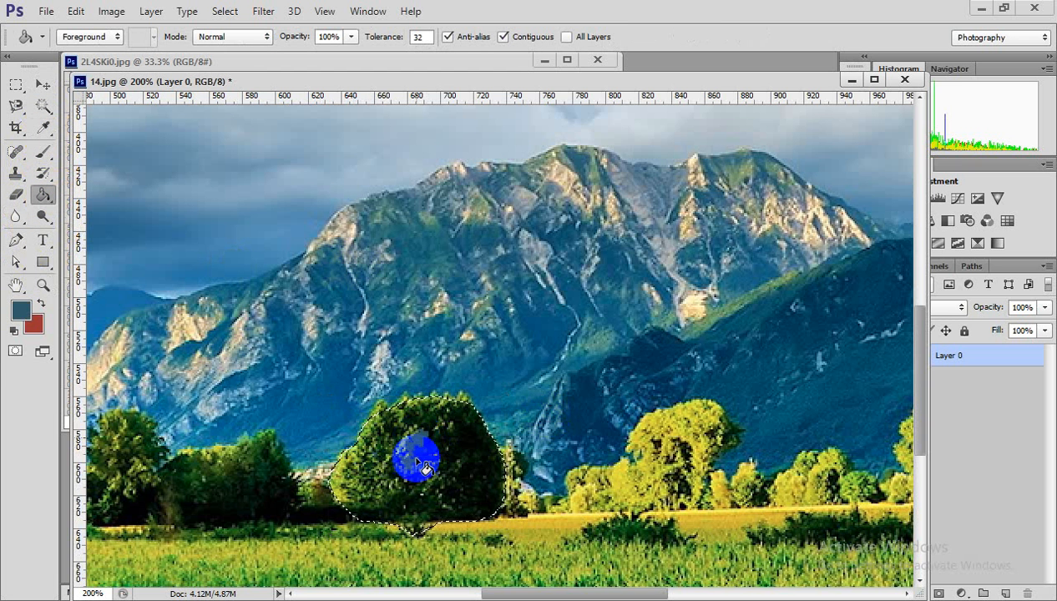
{"action": "left_click", "coordinate": [401, 464]}
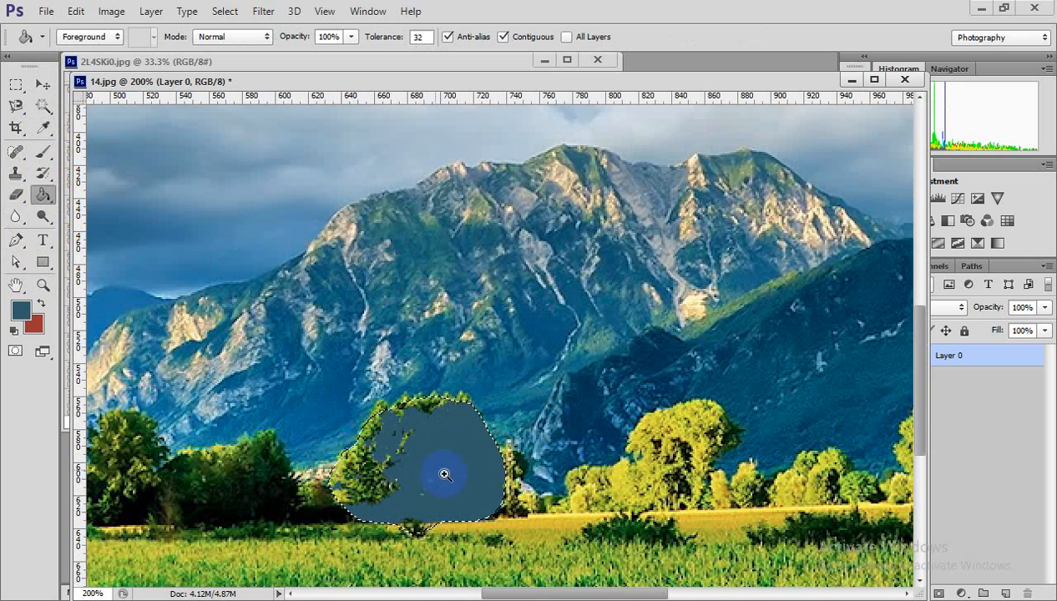
Set the Paint Bucket tolerance to 100 and fill the remaining green foliage inside the tree selection
{"action": "key", "text": "ctrl+plus"}
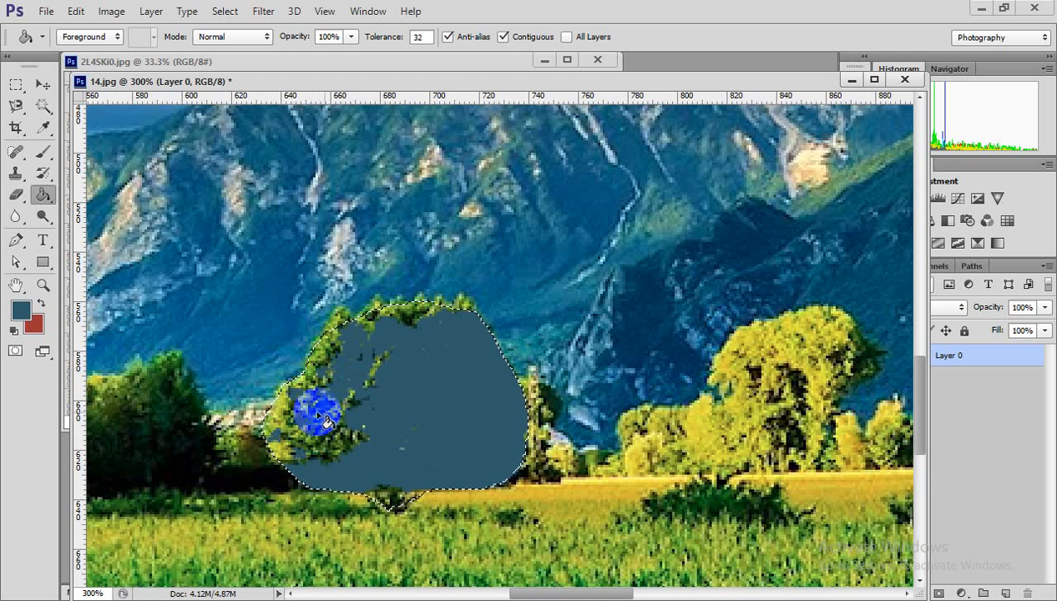
{"action": "left_click", "coordinate": [420, 37]}
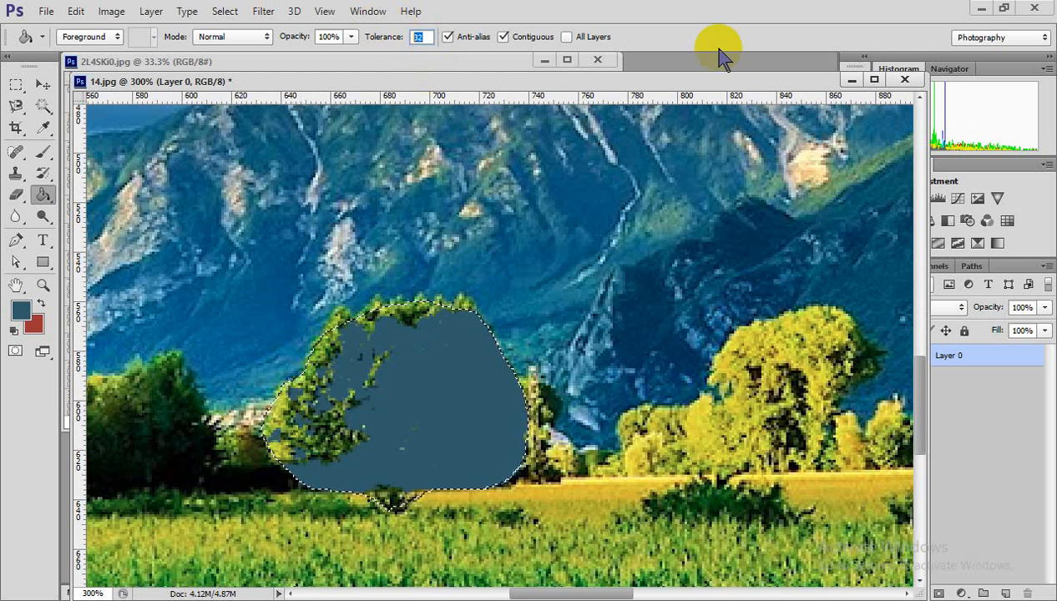
{"action": "type", "text": "100"}
{"action": "left_click", "coordinate": [302, 396]}
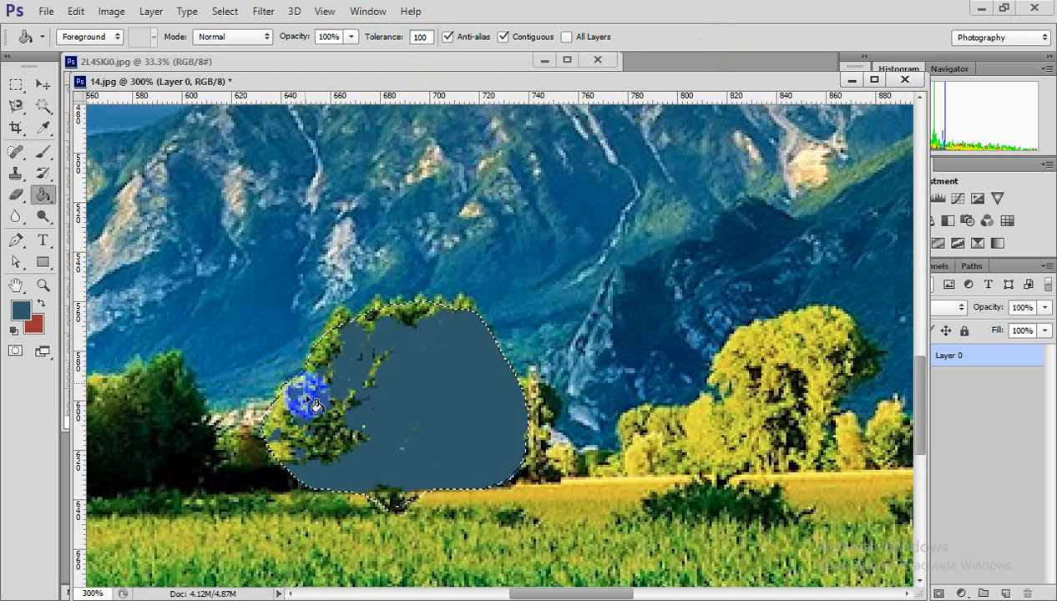
{"action": "left_click", "coordinate": [354, 373]}
{"action": "left_click", "coordinate": [366, 330]}
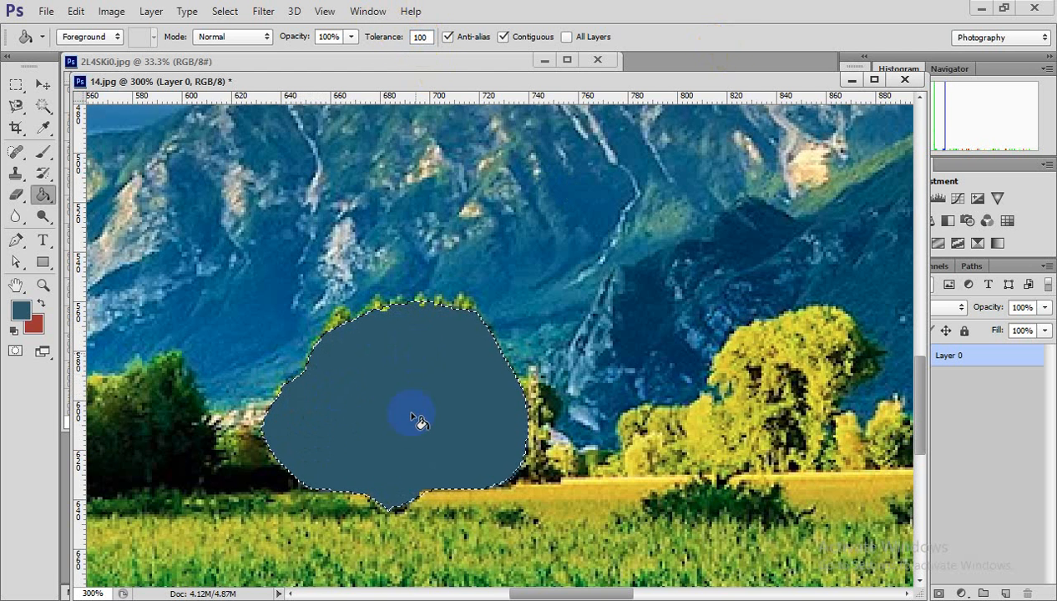
Clear the selection and examine the teal-filled tree shape in the whole picture and up close
{"action": "key", "text": "ctrl+d"}
{"action": "left_click", "coordinate": [627, 386], "text": "alt"}
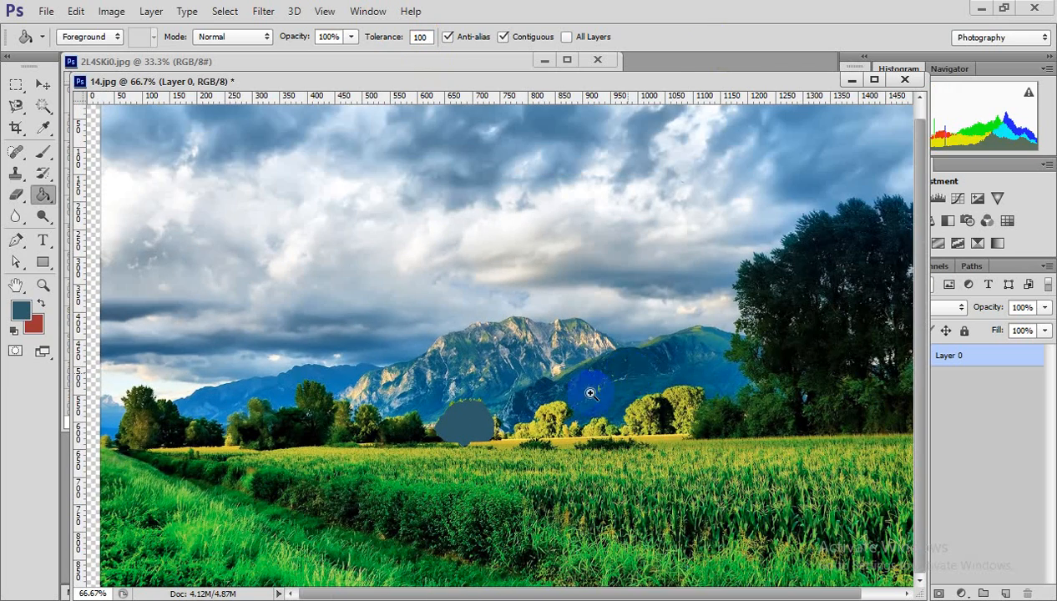
{"action": "left_click", "coordinate": [506, 435], "text": "ctrl"}
{"action": "left_click", "coordinate": [506, 435], "text": "ctrl"}
{"action": "left_click", "coordinate": [506, 435], "text": "ctrl"}
{"action": "left_click", "coordinate": [506, 435], "text": "ctrl"}
{"action": "left_click", "coordinate": [601, 442], "text": "alt"}
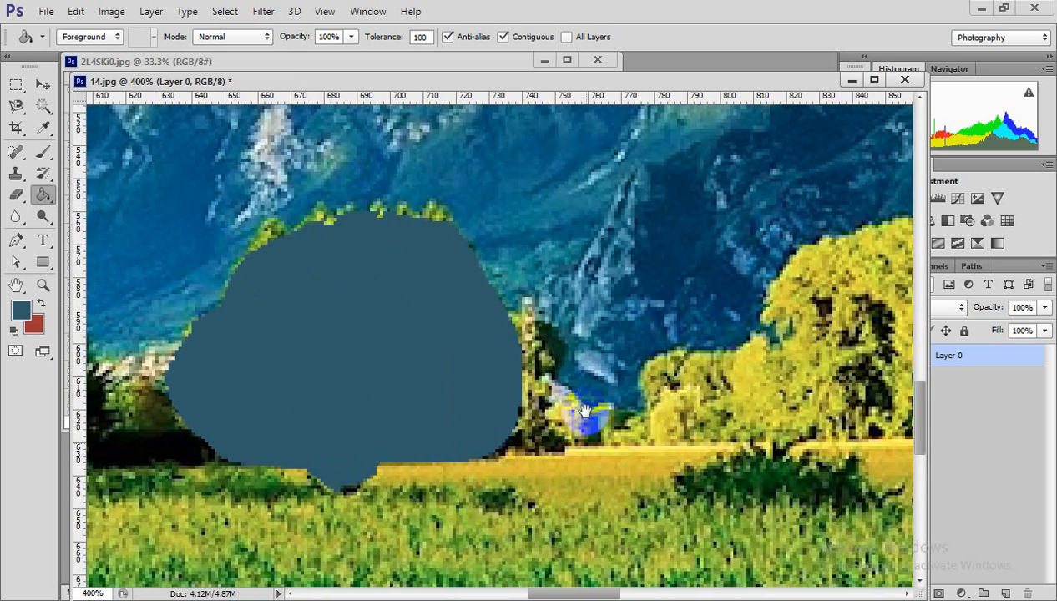
Undo the teal Paint Bucket fills and the selection on the round tree
{"action": "left_click", "coordinate": [603, 373], "text": "alt"}
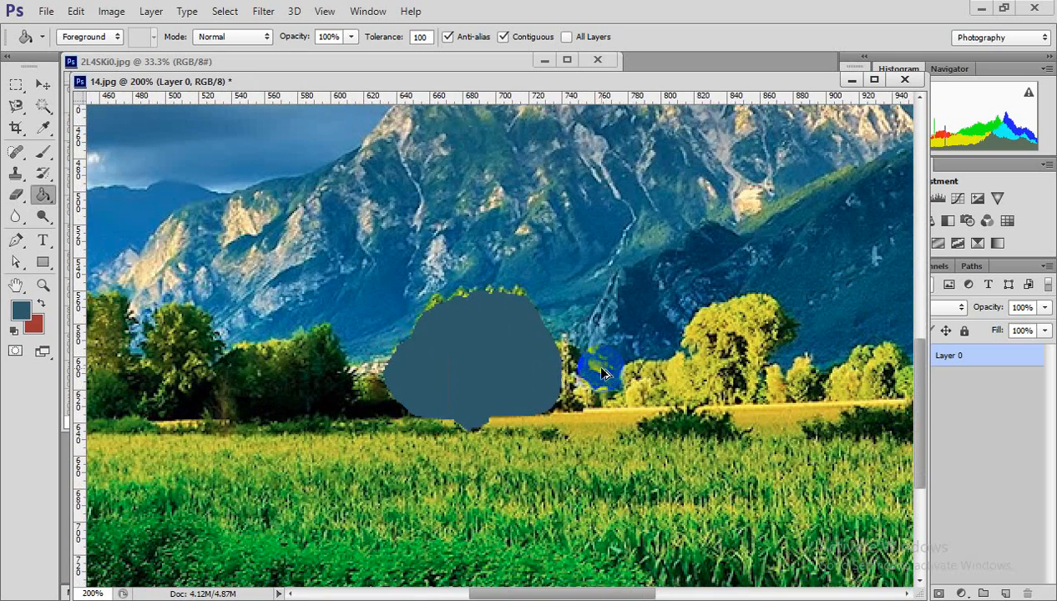
{"action": "key", "text": "ctrl+alt+z"}
{"action": "key", "text": "ctrl+alt+z"}
{"action": "key", "text": "ctrl+alt+z"}
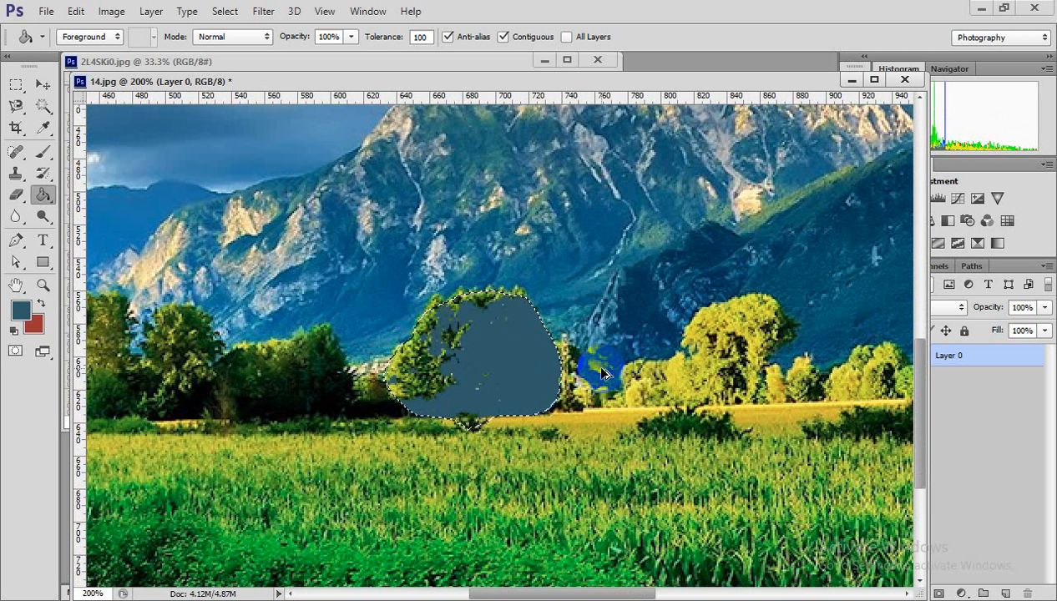
{"action": "key", "text": "ctrl+shift+z"}
{"action": "key", "text": "ctrl+alt+z"}
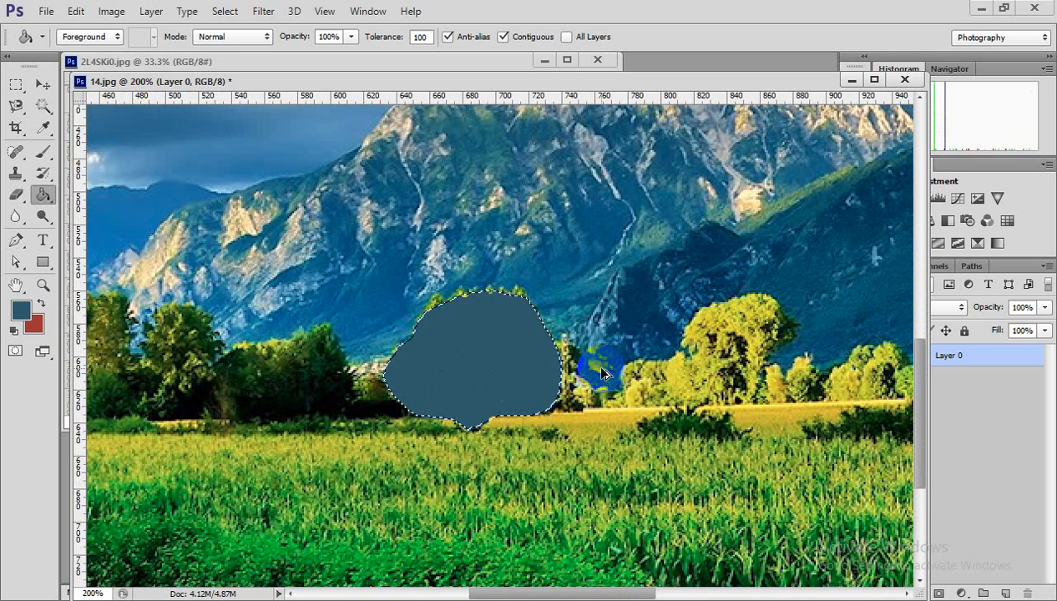
{"action": "key", "text": "ctrl+alt+z"}
{"action": "key", "text": "ctrl+alt+z"}
{"action": "key", "text": "ctrl+alt+z"}
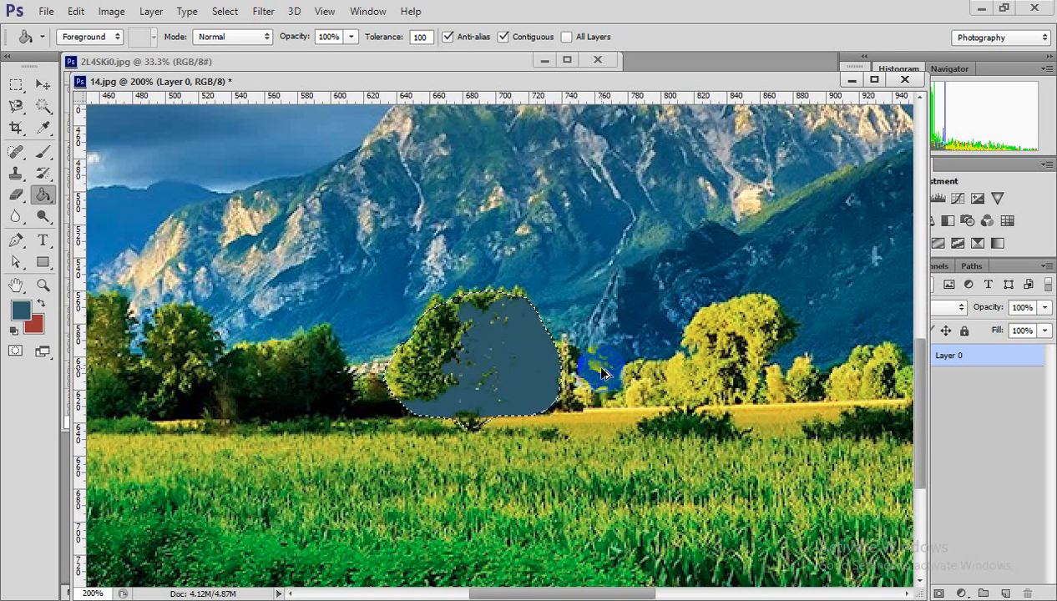
{"action": "key", "text": "ctrl+alt+z"}
{"action": "key", "text": "ctrl+alt+z"}
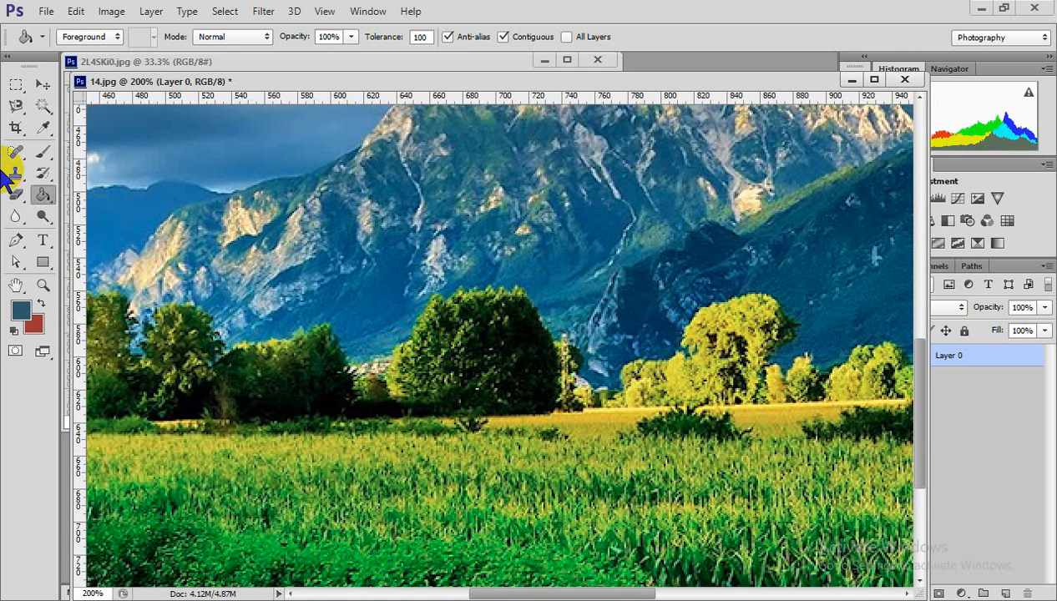
Select a patch of the blue mountainside beside the round tree using the Magic Wand with a tolerance of 5
{"action": "scroll", "coordinate": [649, 306], "scroll_direction": "up", "scroll_amount": 3}
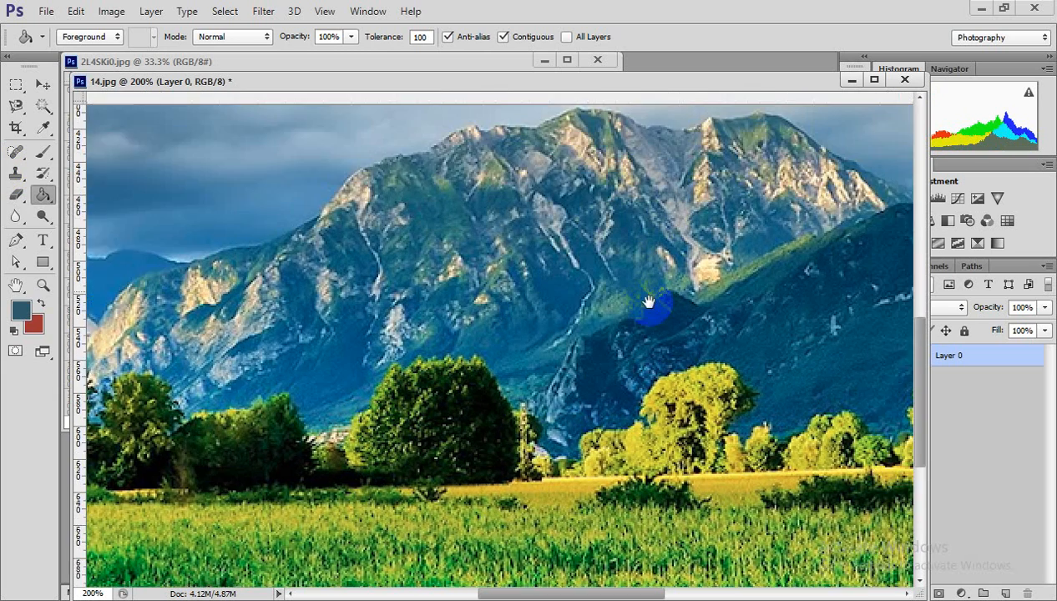
{"action": "left_click", "coordinate": [648, 307], "text": "ctrl+alt"}
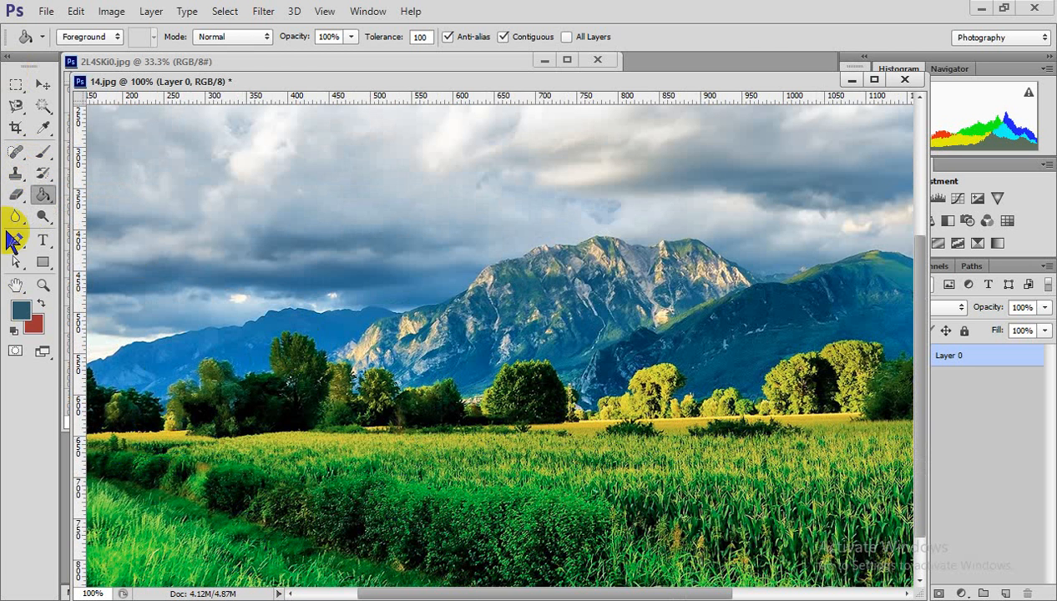
{"action": "left_click", "coordinate": [42, 87]}
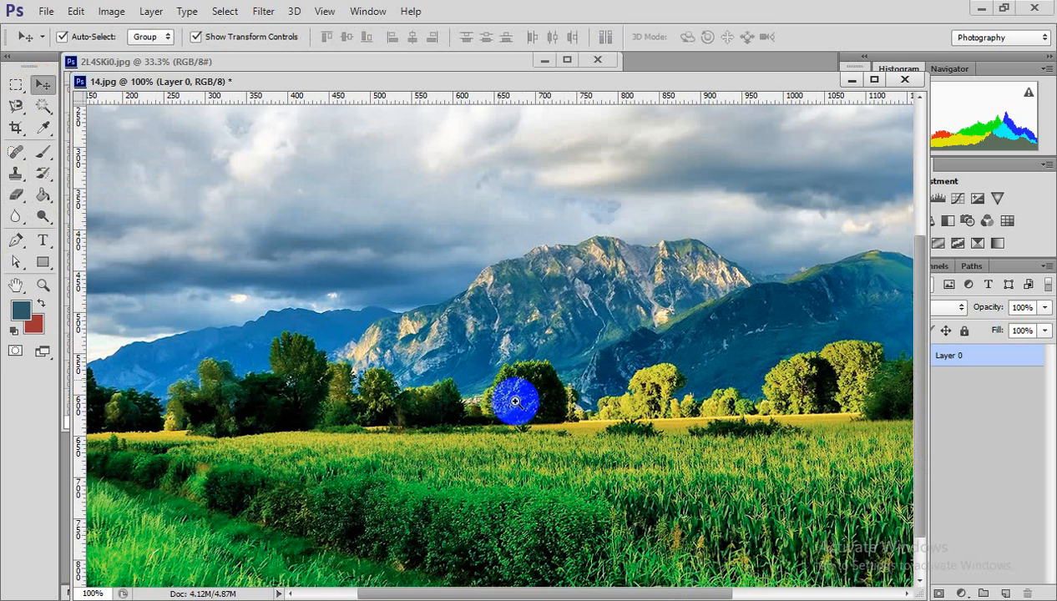
{"action": "scroll", "coordinate": [526, 405], "scroll_direction": "up", "scroll_amount": 2}
{"action": "scroll", "coordinate": [573, 437], "scroll_direction": "up", "scroll_amount": 1}
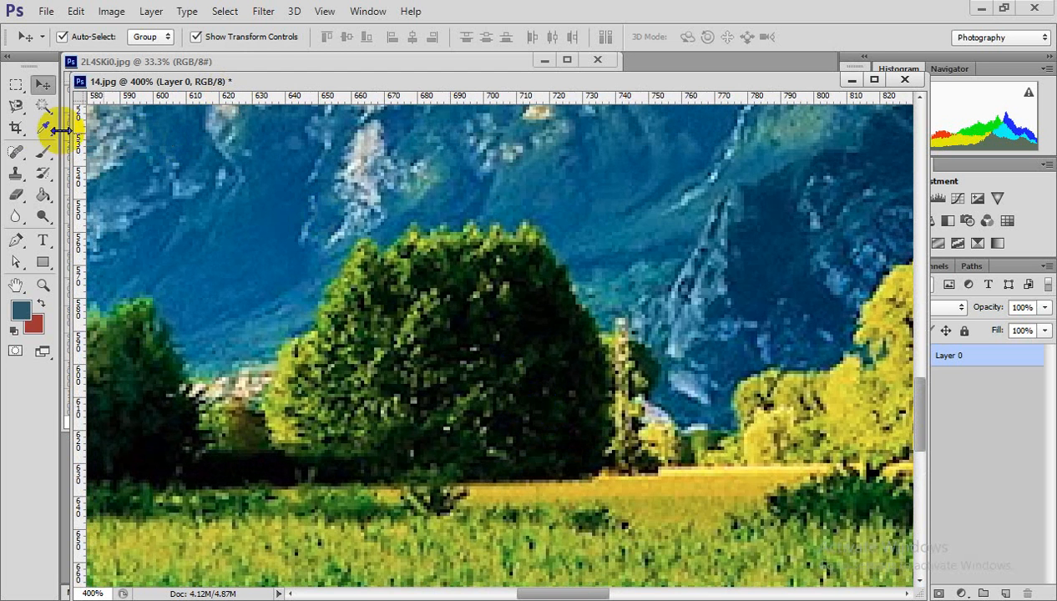
{"action": "left_click", "coordinate": [42, 106]}
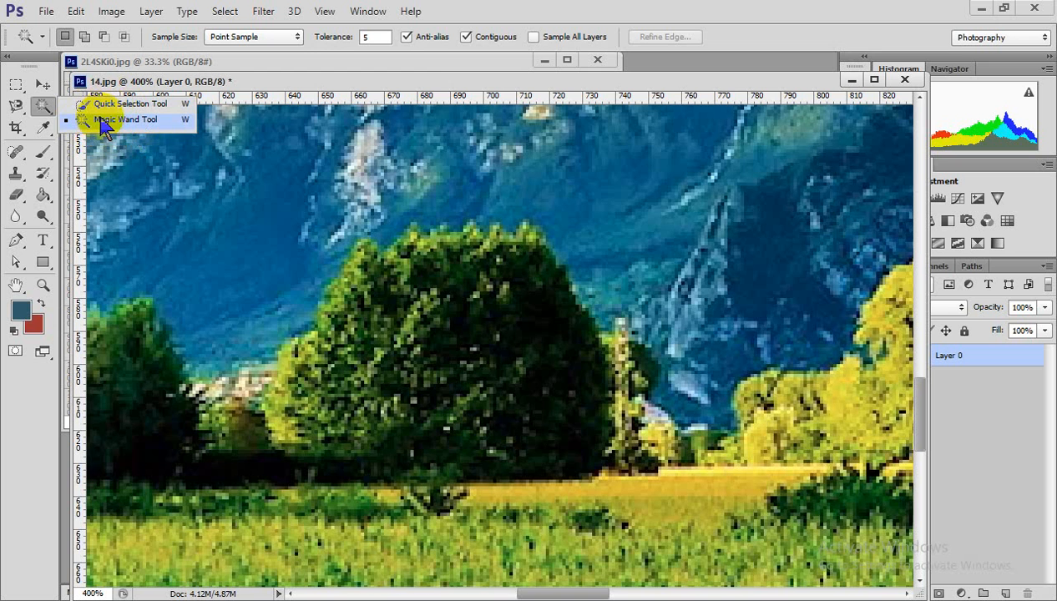
{"action": "left_click", "coordinate": [104, 121]}
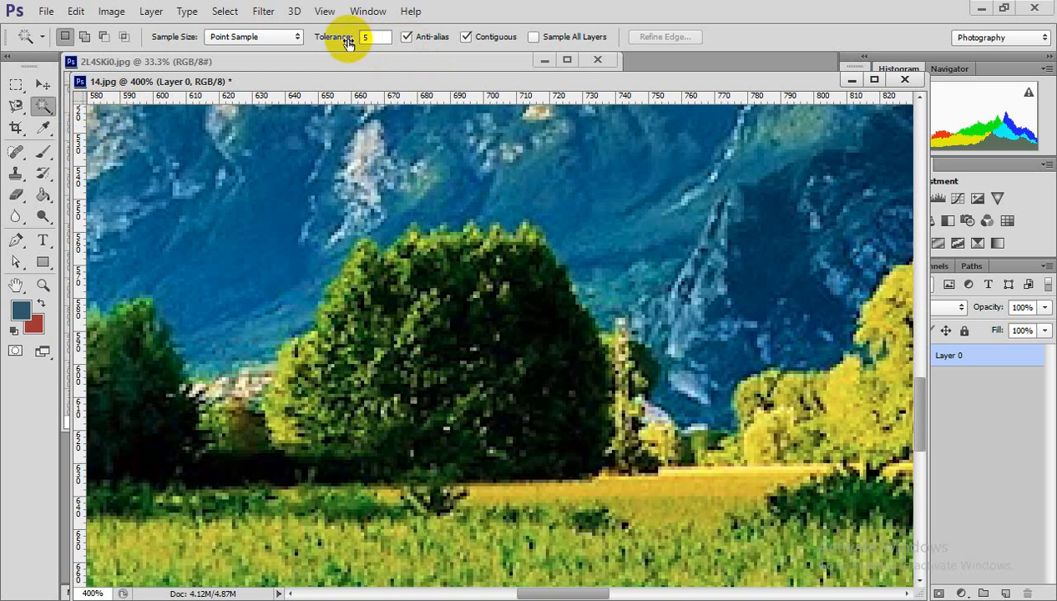
{"action": "left_click_drag", "start_coordinate": [382, 35], "coordinate": [338, 36]}
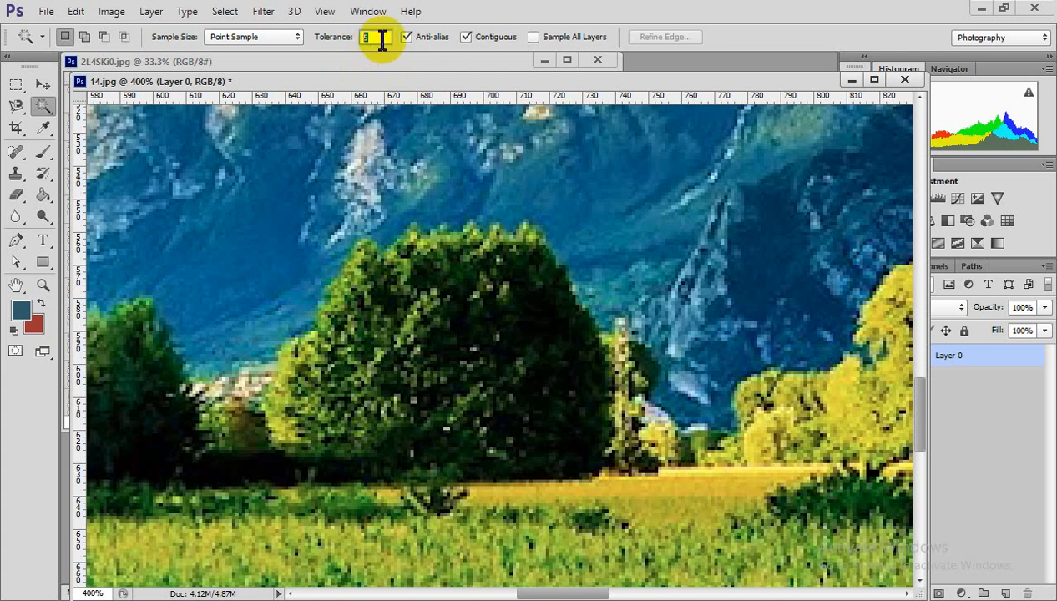
{"action": "left_click", "coordinate": [259, 269]}
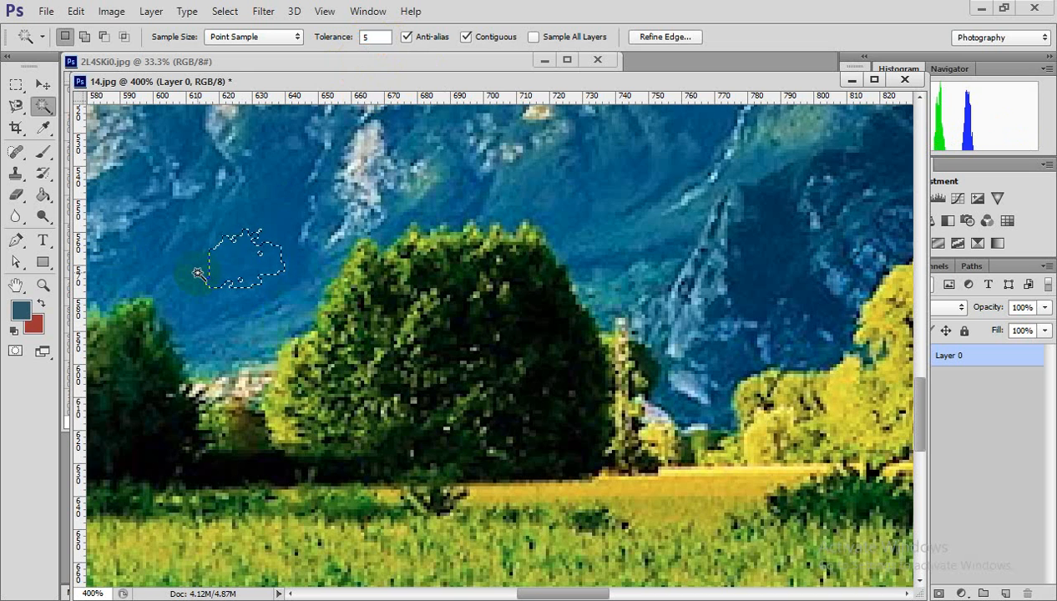
Select a tiny patch of dark foliage inside the round tree with the Magic Wand at tolerance 5
{"action": "scroll", "coordinate": [543, 349], "scroll_direction": "down", "scroll_amount": 3}
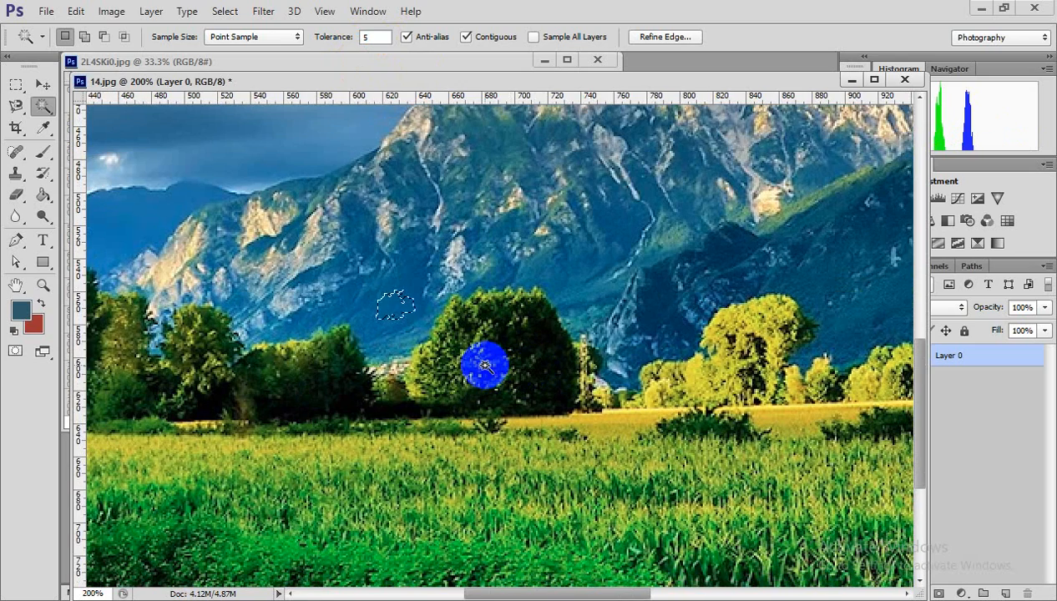
{"action": "left_click", "coordinate": [543, 389]}
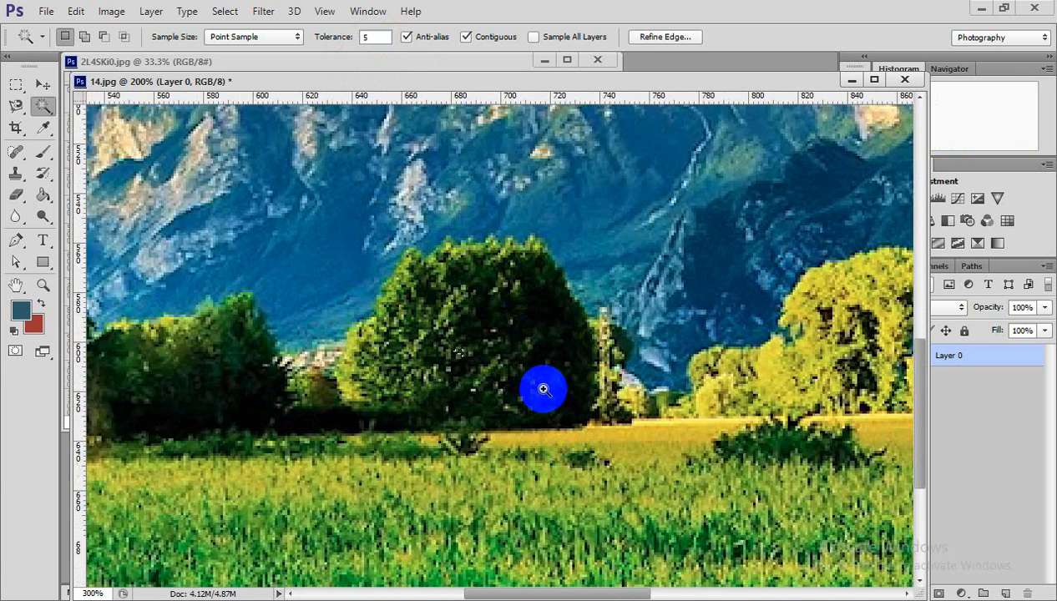
{"action": "left_click", "coordinate": [544, 389]}
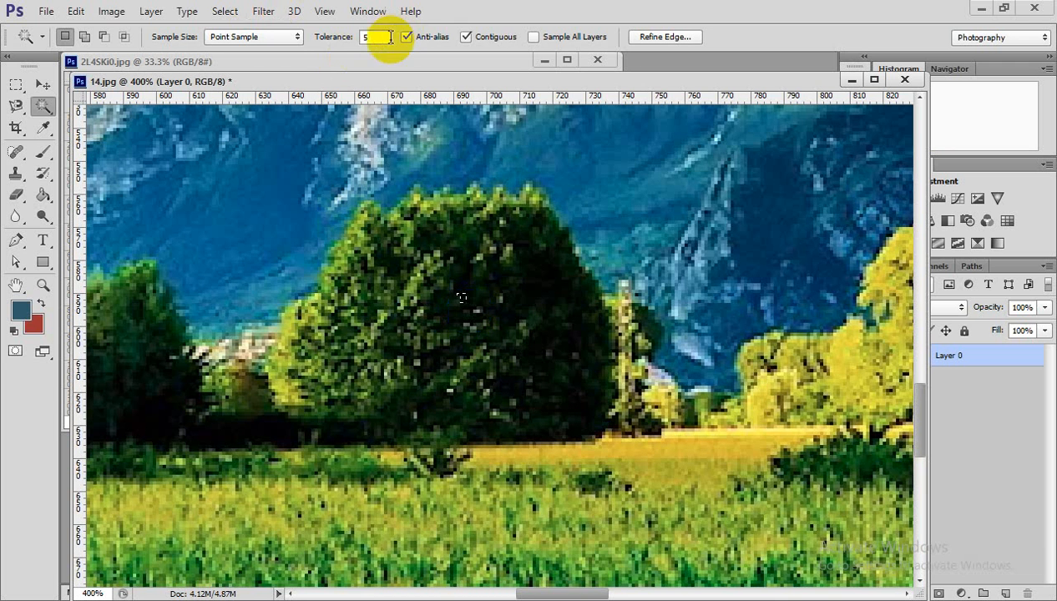
Set the Magic Wand tolerance to 50 and select the round tree's dark foliage
{"action": "left_click_drag", "start_coordinate": [387, 38], "coordinate": [333, 22]}
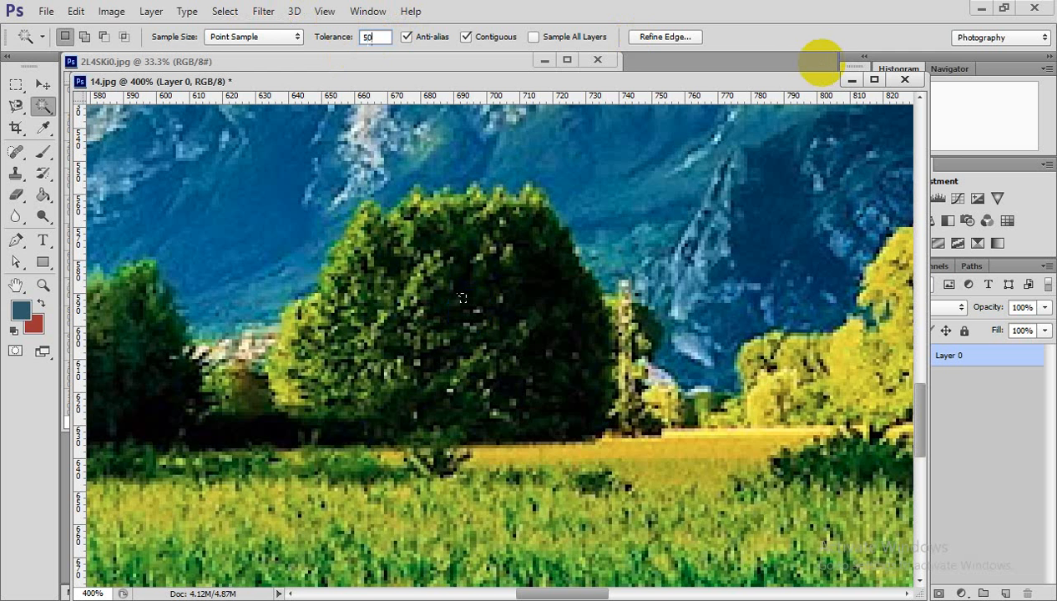
{"action": "type", "text": "50"}
{"action": "left_click", "coordinate": [418, 322]}
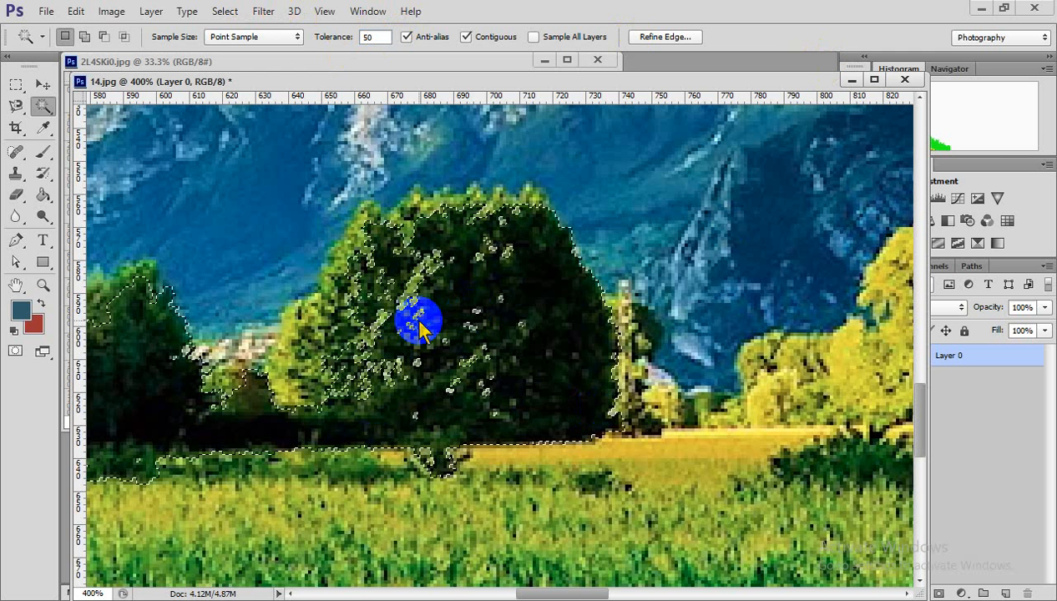
{"action": "scroll", "coordinate": [618, 407], "scroll_direction": "down", "scroll_amount": 1}
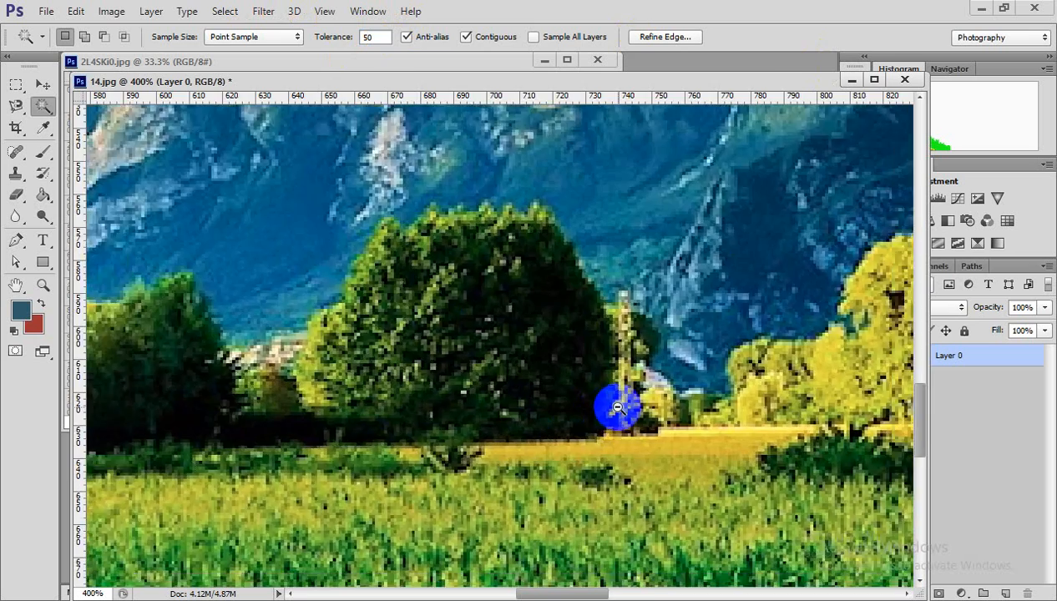
{"action": "scroll", "coordinate": [617, 407], "scroll_direction": "down", "scroll_amount": 3}
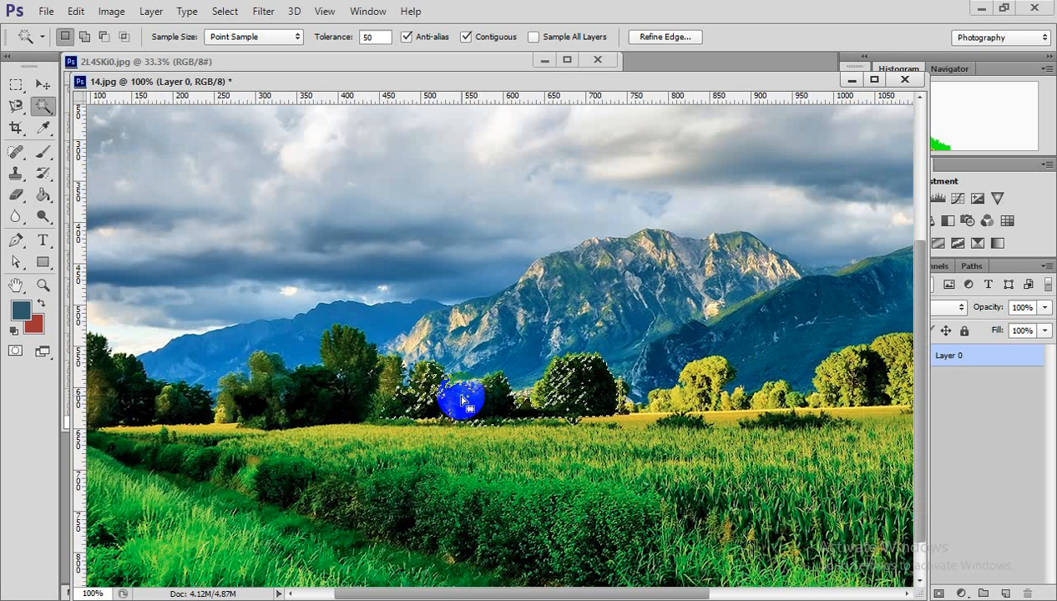
Set the Magic Wand tolerance to 5 and select a patch of dark cloud above the mountains
{"action": "double_click", "coordinate": [375, 37]}
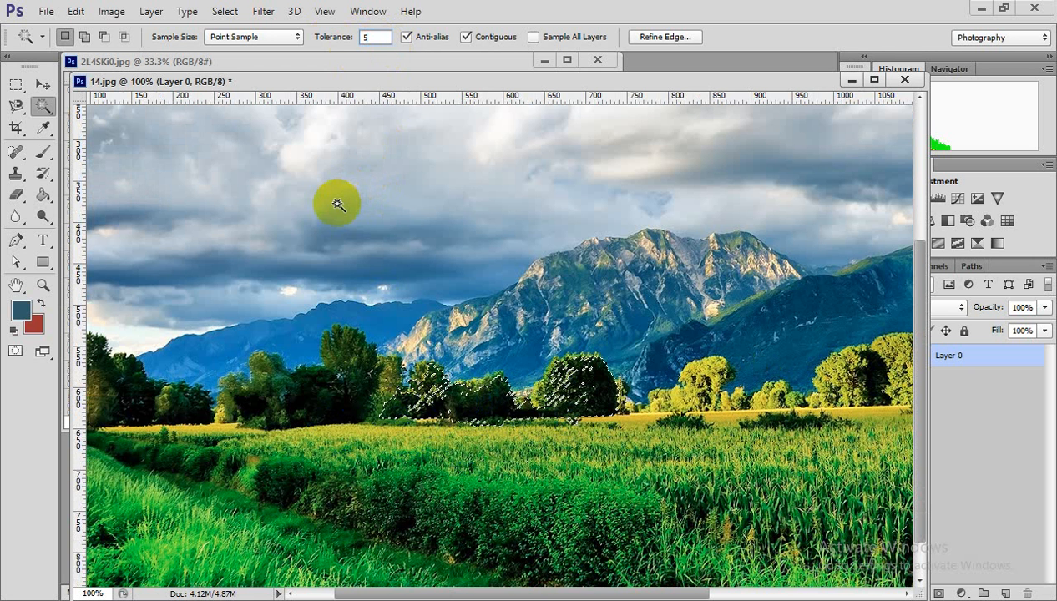
{"action": "mouse_move", "coordinate": [300, 403]}
{"action": "left_mouse_down"}
{"action": "mouse_move", "coordinate": [340, 340]}
{"action": "mouse_move", "coordinate": [294, 331]}
{"action": "left_mouse_up"}
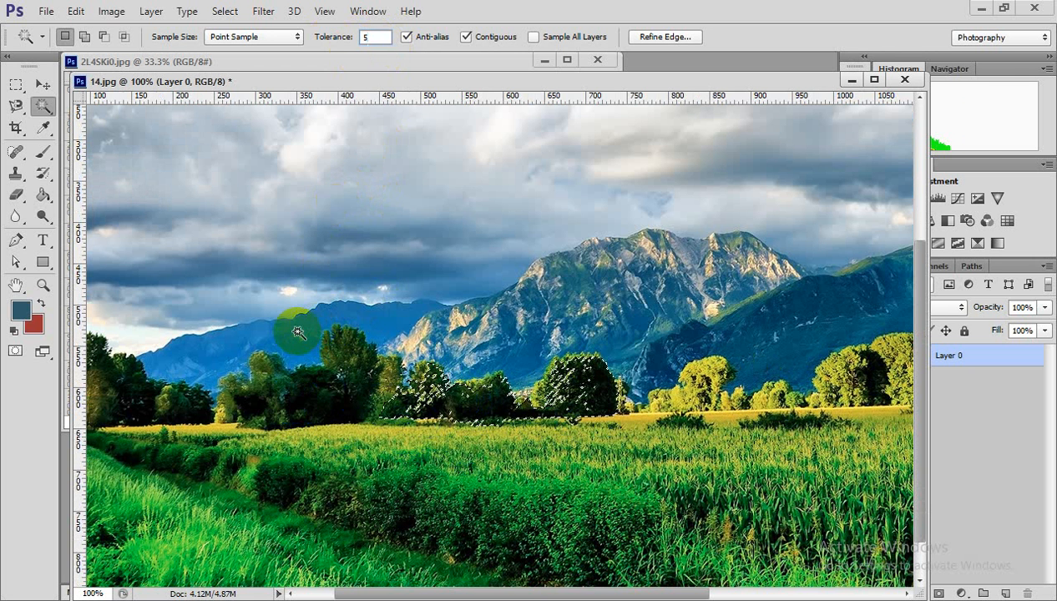
{"action": "left_click", "coordinate": [386, 249]}
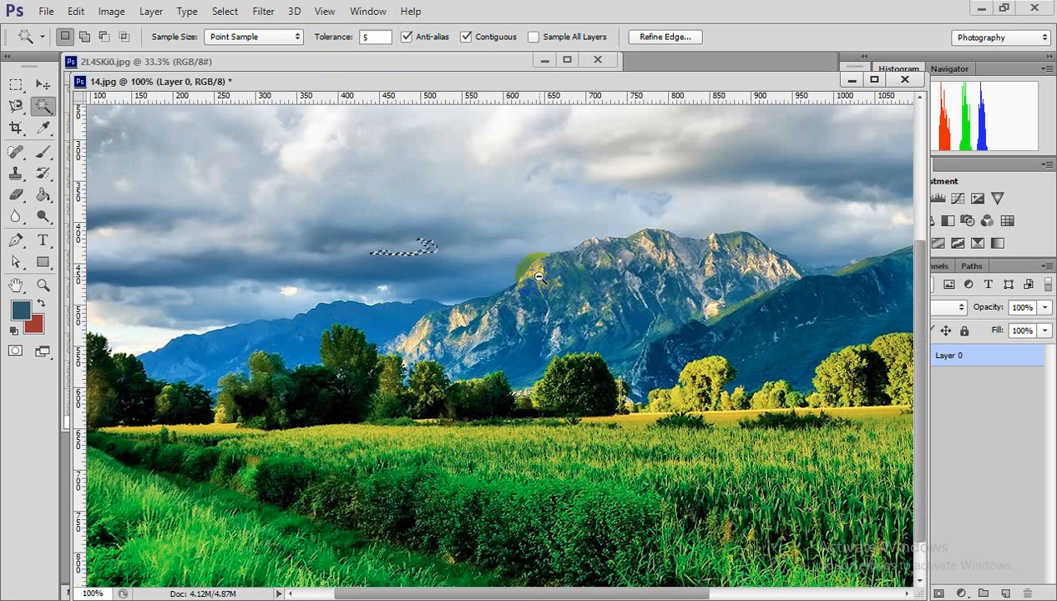
{"action": "scroll", "coordinate": [526, 282], "scroll_direction": "down", "scroll_amount": 2}
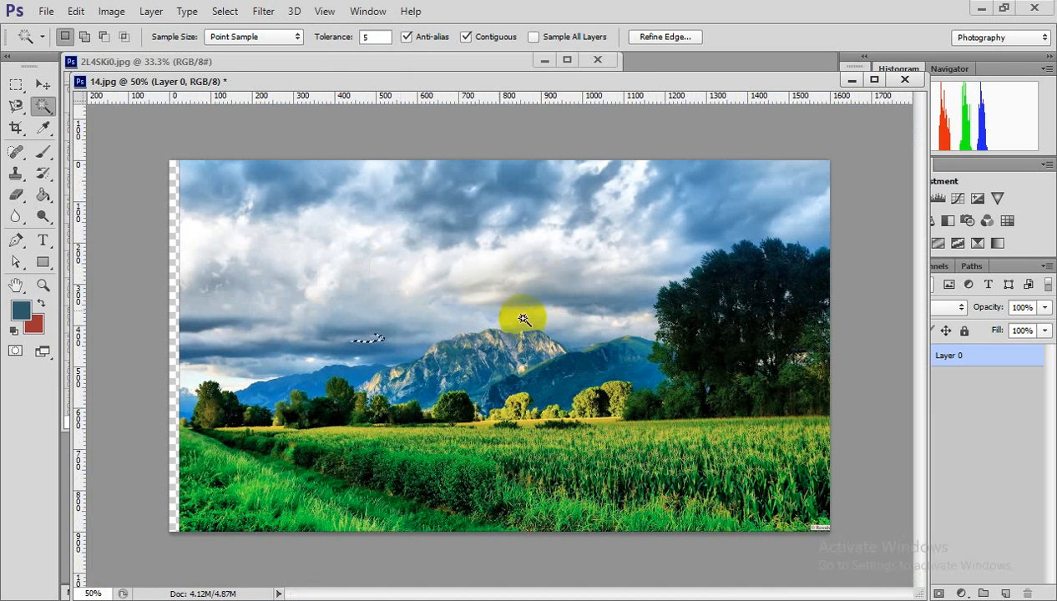
Try the Magic Wand at tolerance 5 on several different spots of bright and grey cloud across the sky
{"action": "left_click", "coordinate": [315, 249]}
{"action": "left_click", "coordinate": [401, 257]}
{"action": "left_click", "coordinate": [455, 252]}
{"action": "left_click", "coordinate": [404, 240]}
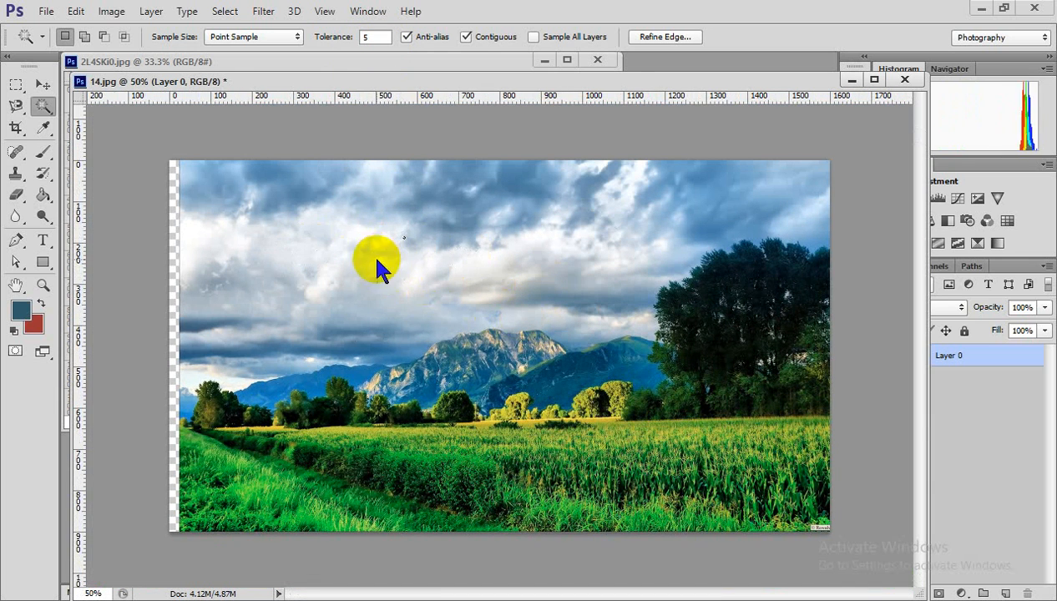
{"action": "left_click", "coordinate": [413, 315]}
{"action": "left_click", "coordinate": [490, 265]}
{"action": "left_click", "coordinate": [418, 237]}
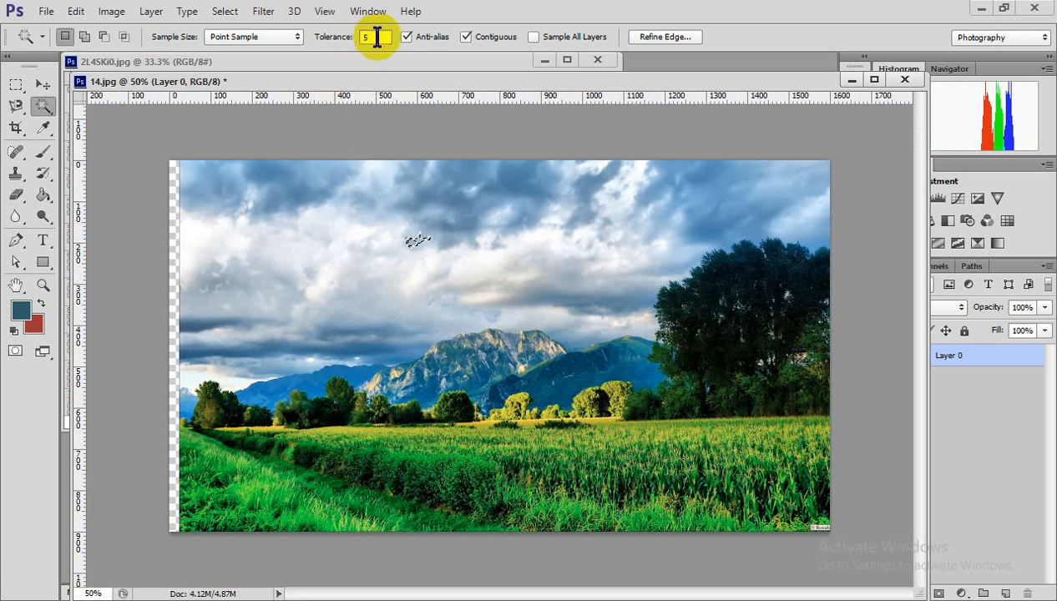
{"action": "left_click", "coordinate": [374, 37]}
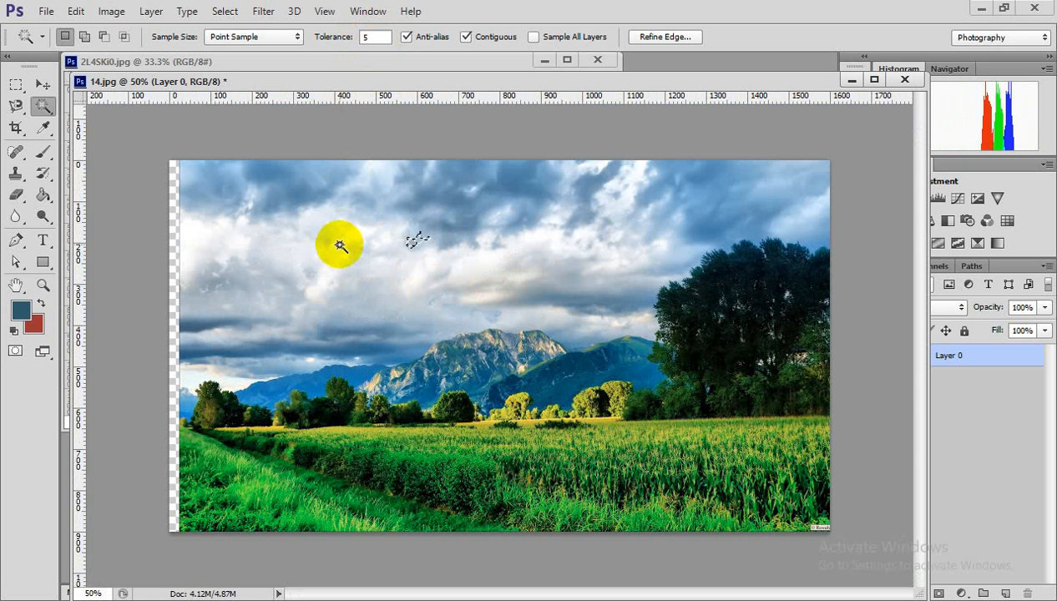
{"action": "left_click", "coordinate": [325, 224]}
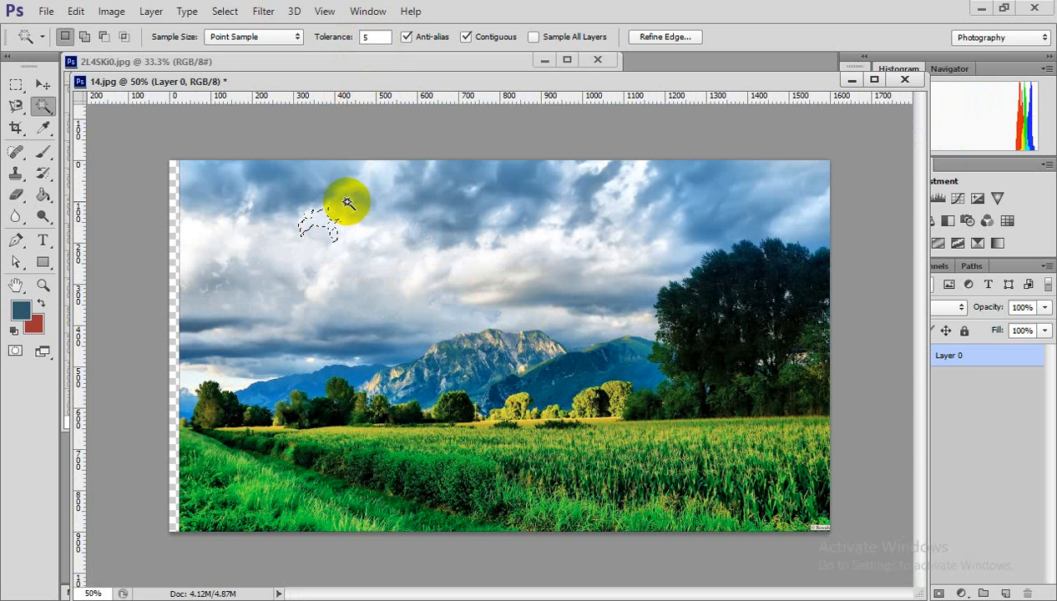
Set the Magic Wand tolerance to 50 and select the dark clouds along the upper edge of the sky
{"action": "left_click", "coordinate": [374, 38]}
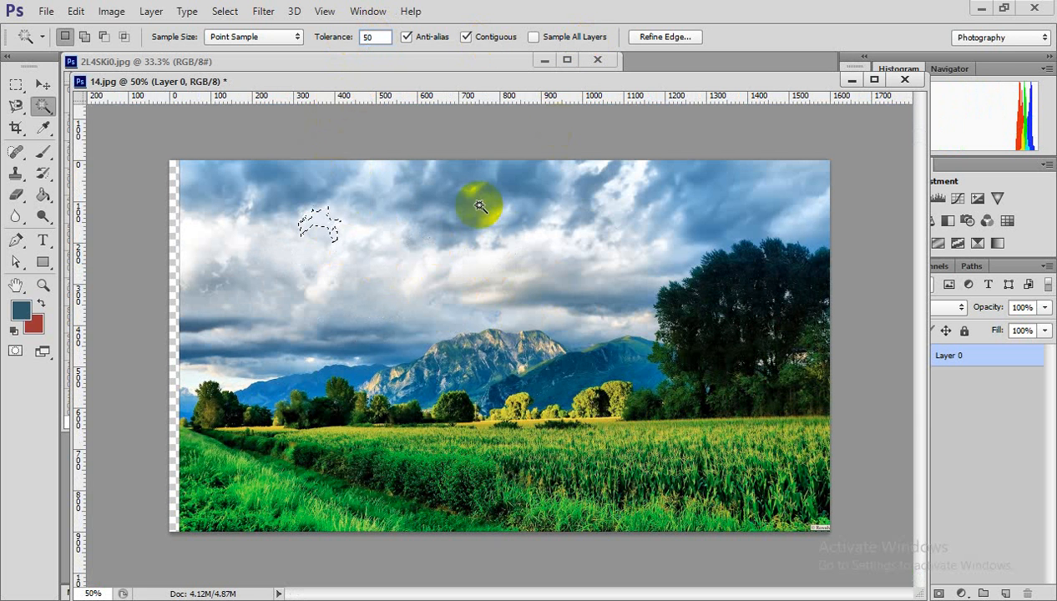
{"action": "left_click", "coordinate": [432, 217]}
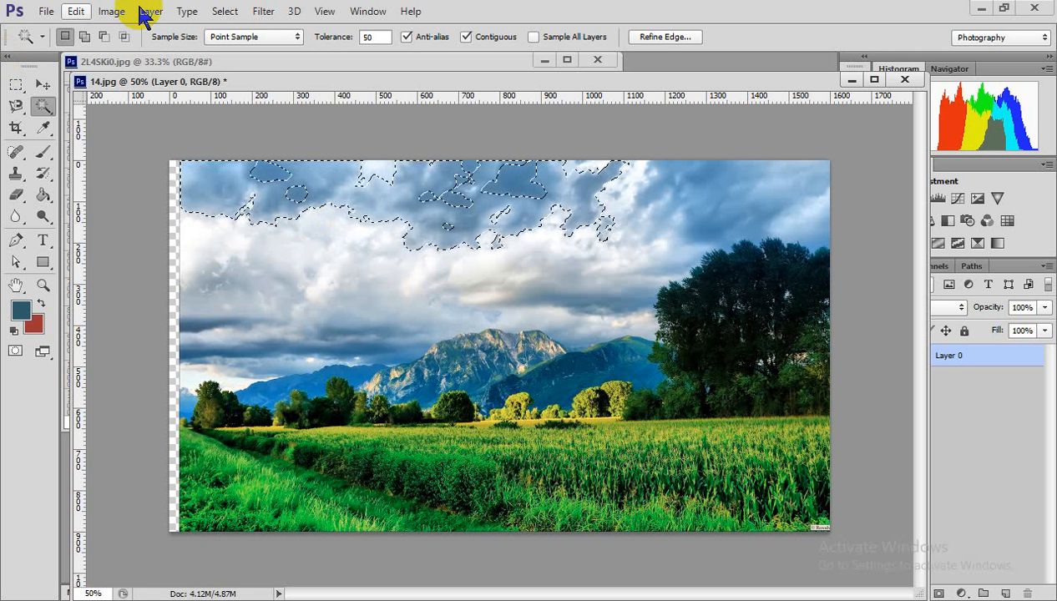
Show the Color panel and clear the cloud selection
{"action": "left_click", "coordinate": [368, 12]}
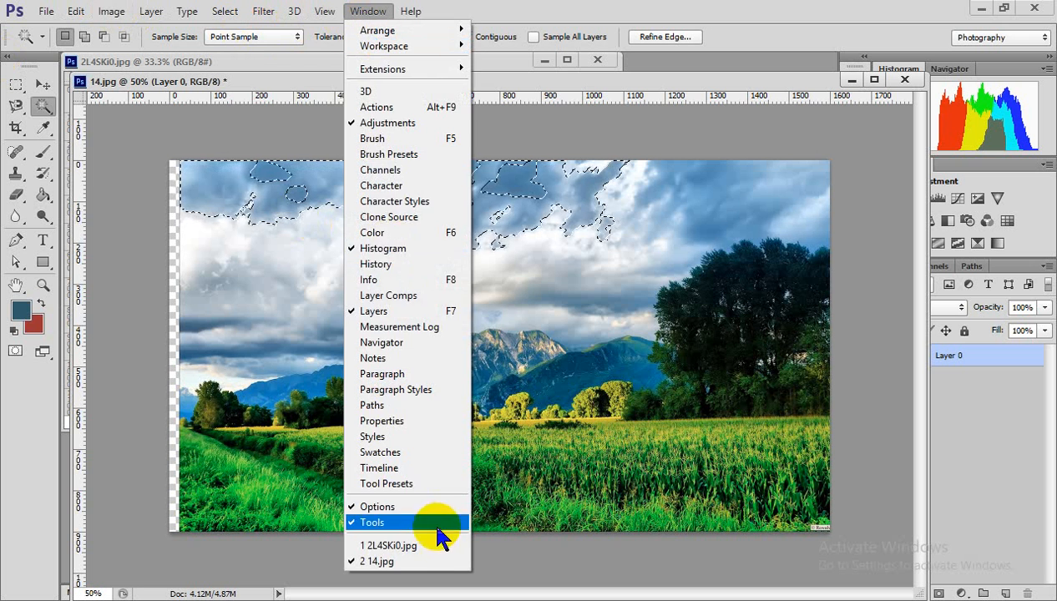
{"action": "left_click", "coordinate": [399, 232]}
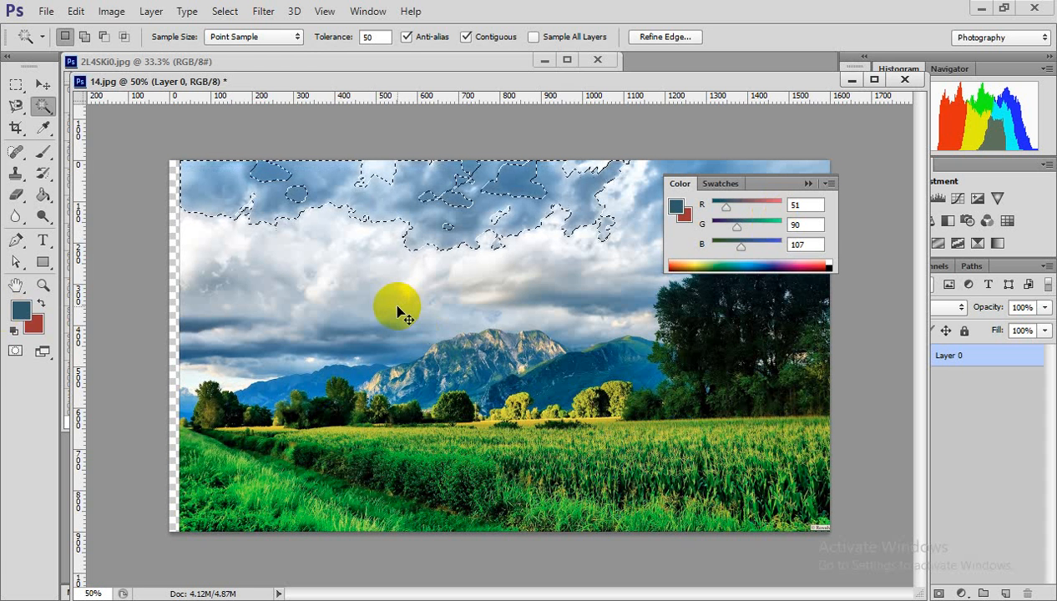
{"action": "key", "text": "ctrl+d"}
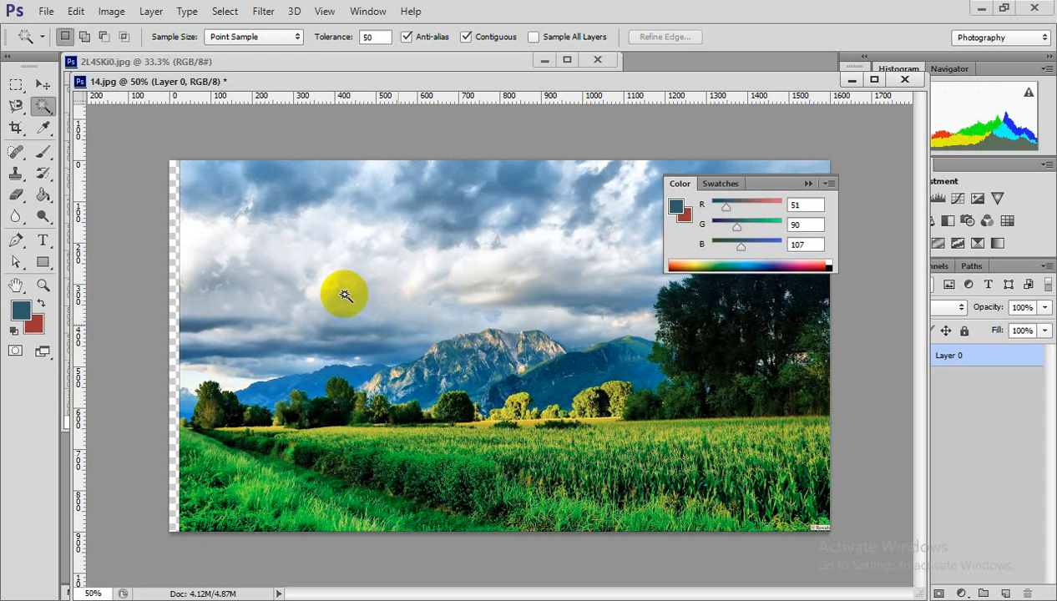
Open melasma_thumb.jpg from the Spot Face folder
{"action": "left_click", "coordinate": [46, 11]}
{"action": "left_click", "coordinate": [62, 45]}
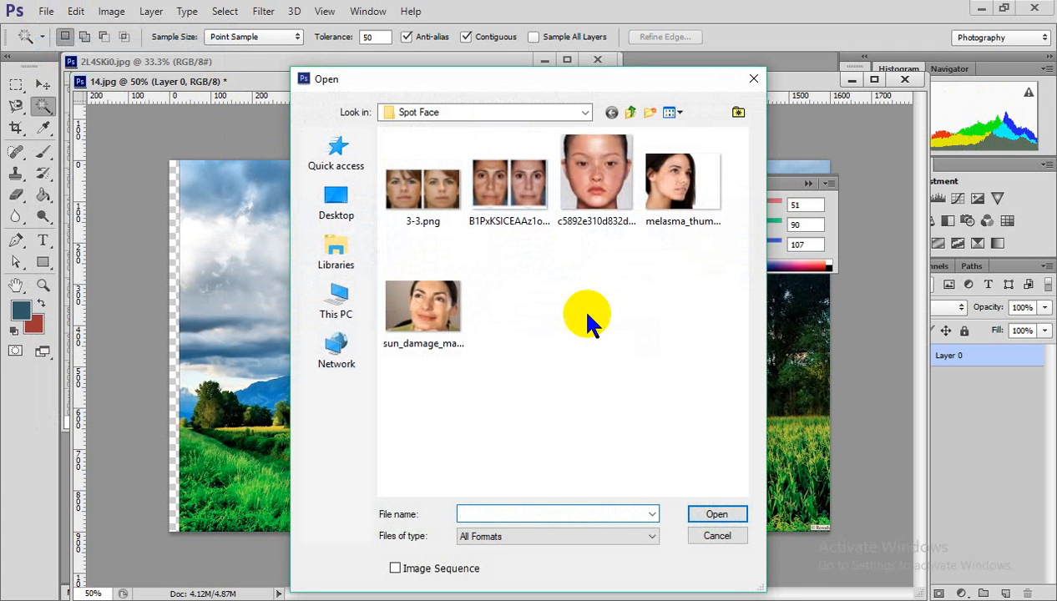
{"action": "left_click", "coordinate": [683, 197]}
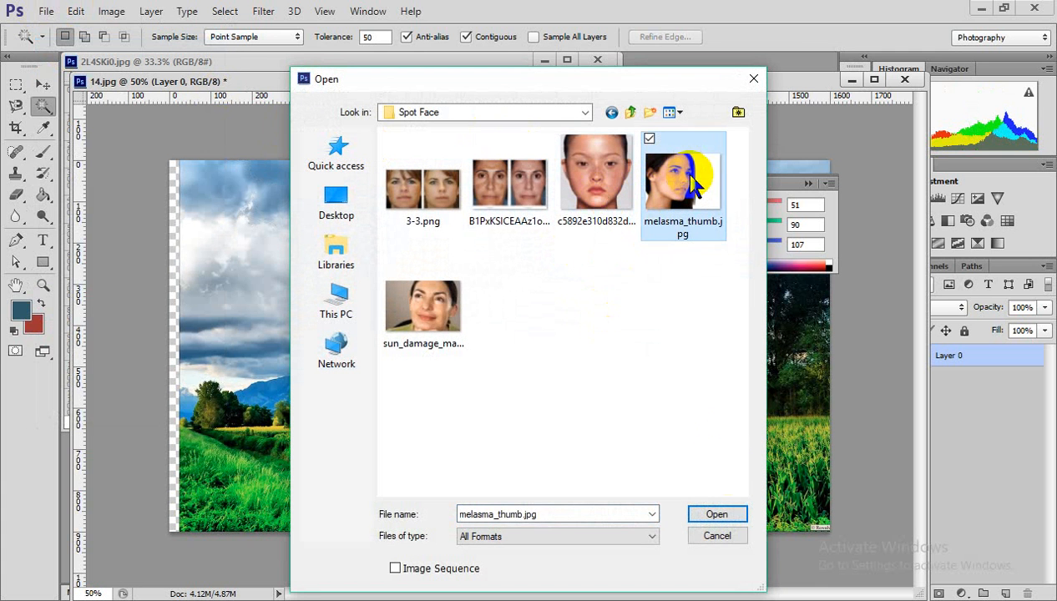
{"action": "left_click", "coordinate": [712, 515]}
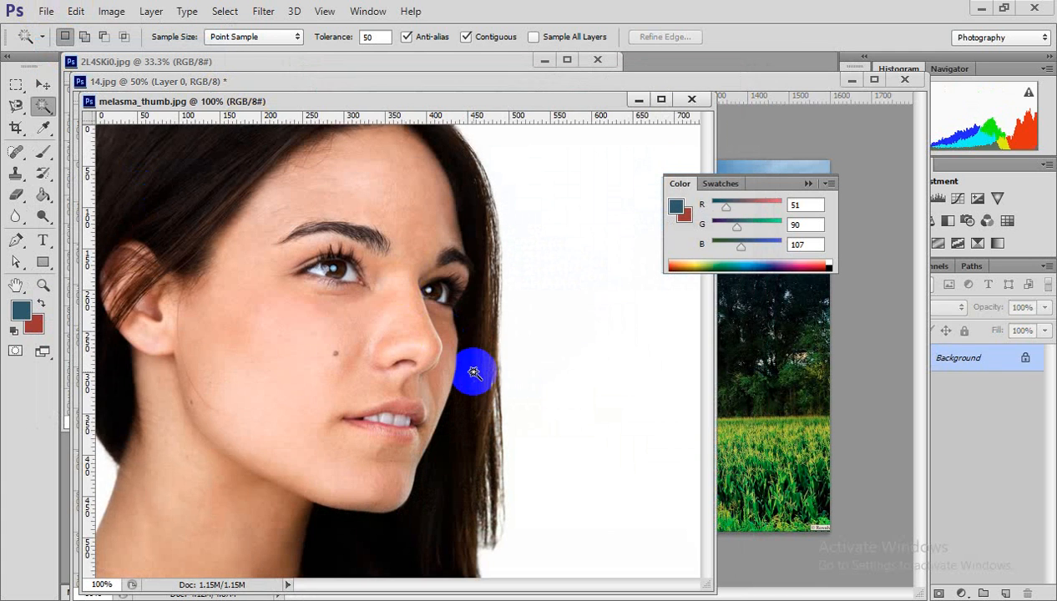
{"action": "left_click", "coordinate": [473, 372], "text": "alt"}
{"action": "left_click", "coordinate": [467, 367], "text": "alt"}
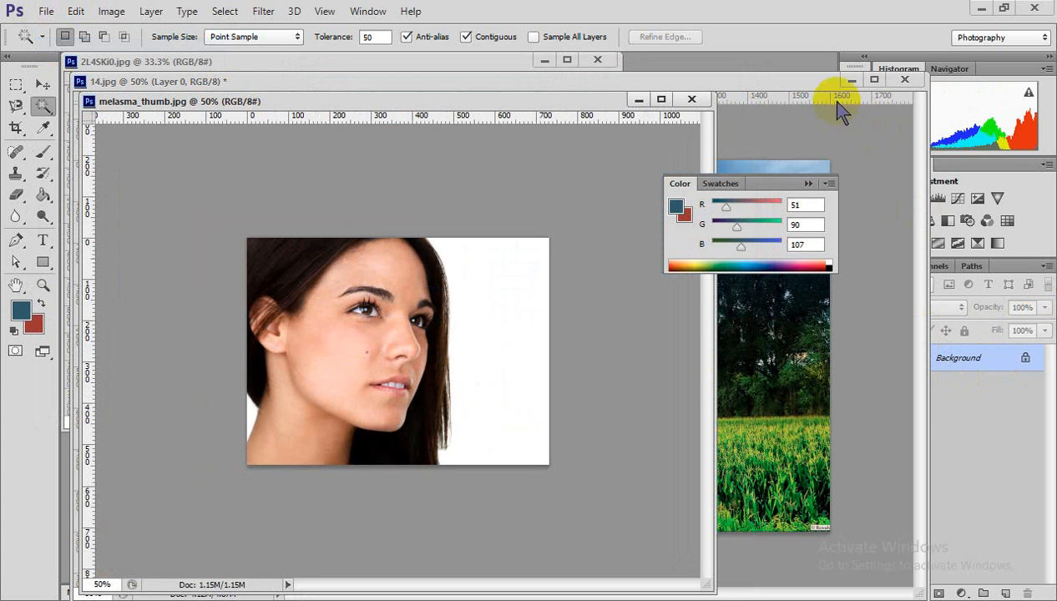
Move the 14.jpg window out of the way and convert the portrait's Background into a regular layer with the default settings
{"action": "left_click", "coordinate": [831, 96]}
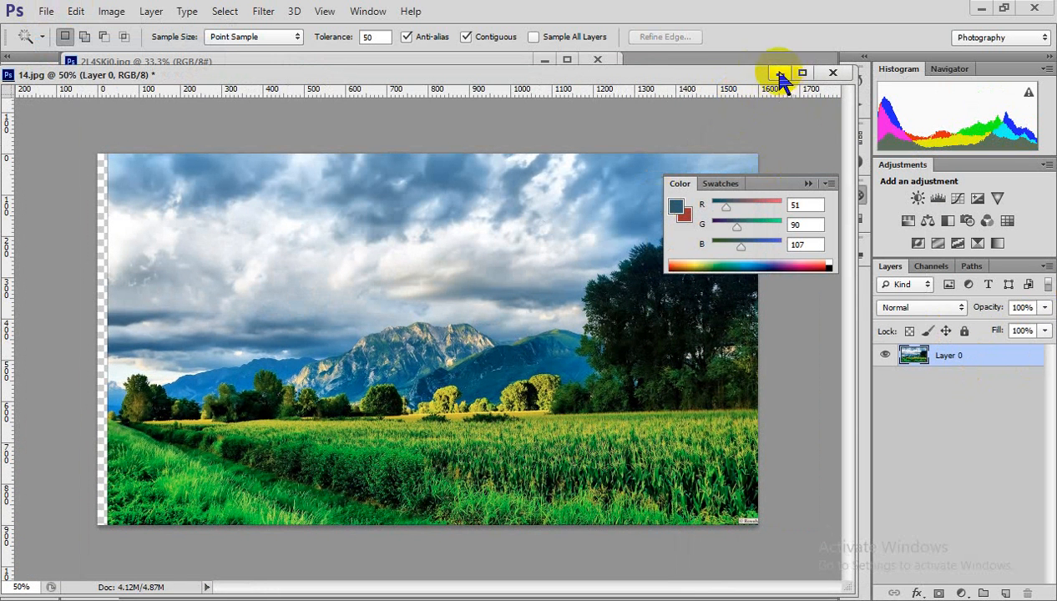
{"action": "left_click_drag", "start_coordinate": [779, 75], "coordinate": [608, 236]}
{"action": "left_click", "coordinate": [543, 201]}
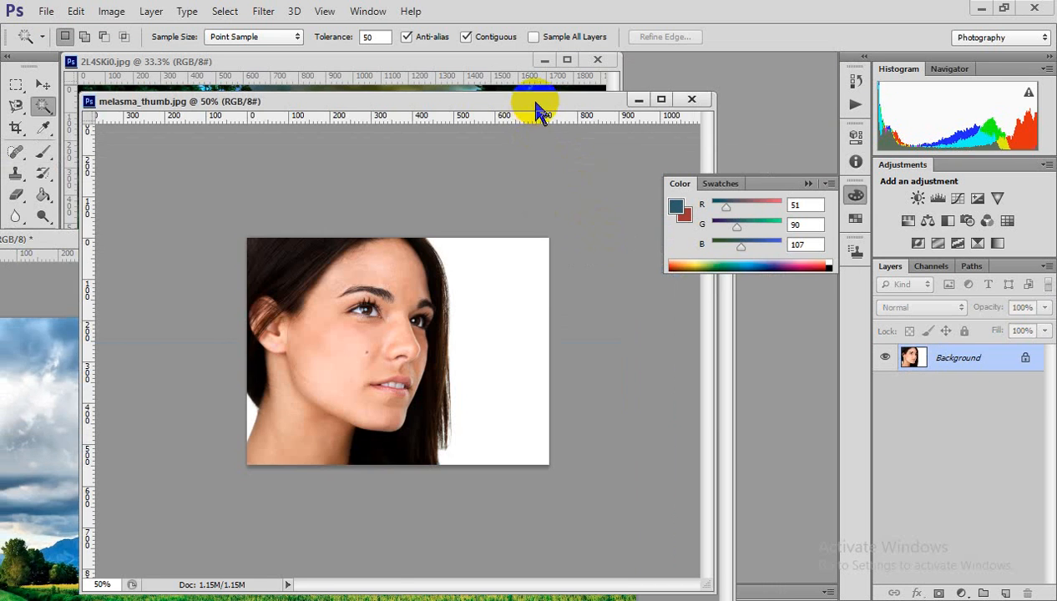
{"action": "left_click_drag", "start_coordinate": [533, 104], "coordinate": [515, 92]}
{"action": "double_click", "coordinate": [975, 357]}
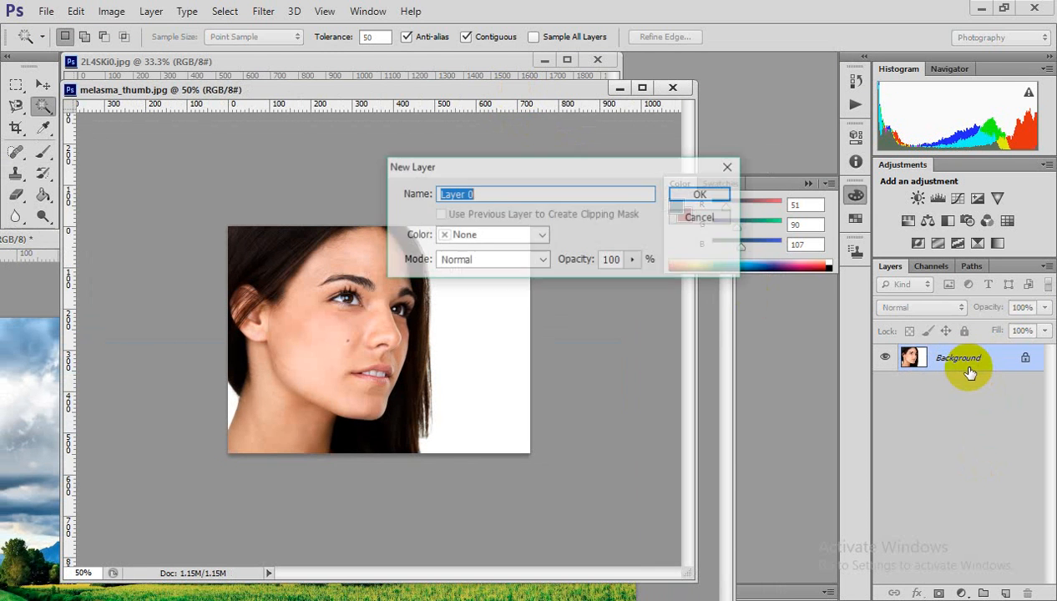
{"action": "left_click", "coordinate": [702, 194]}
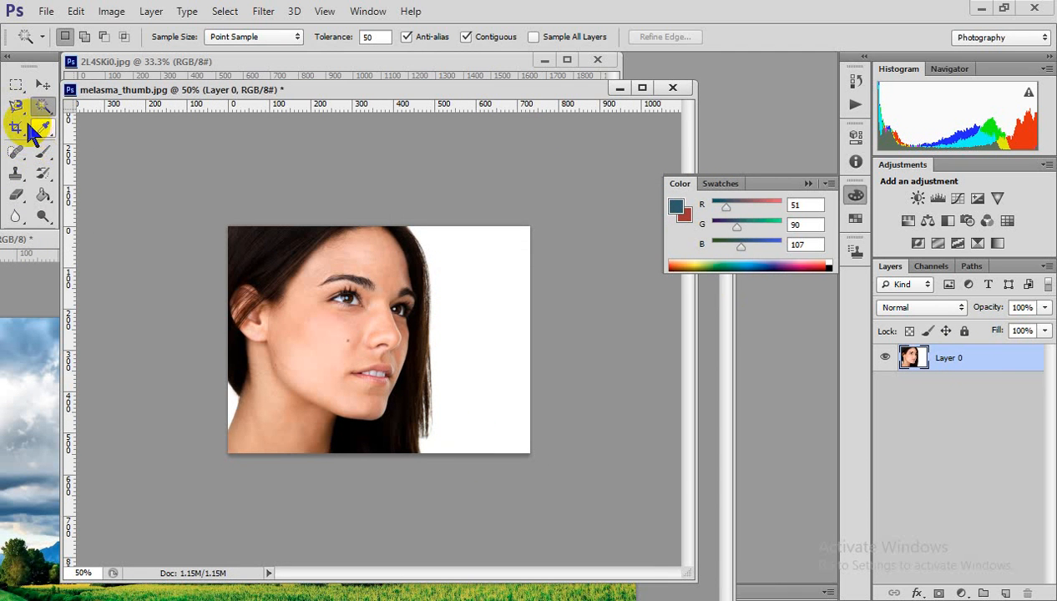
Try deleting a rectangular marquee area of the white background beside the hair, undo the deletion and clear the selection
{"action": "left_click", "coordinate": [17, 84]}
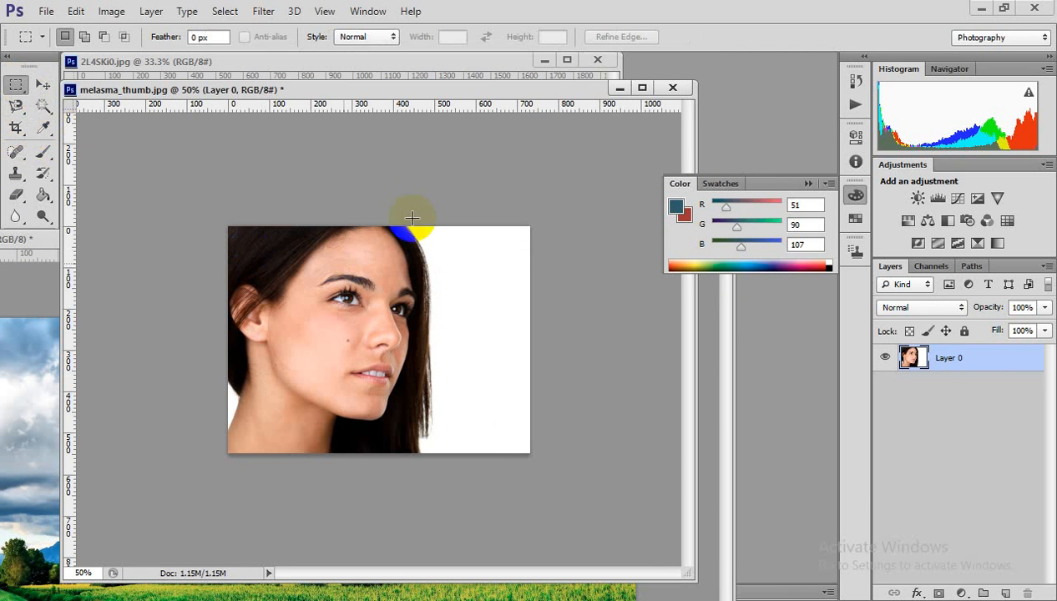
{"action": "left_click_drag", "start_coordinate": [450, 198], "coordinate": [688, 572]}
{"action": "key", "text": "Delete"}
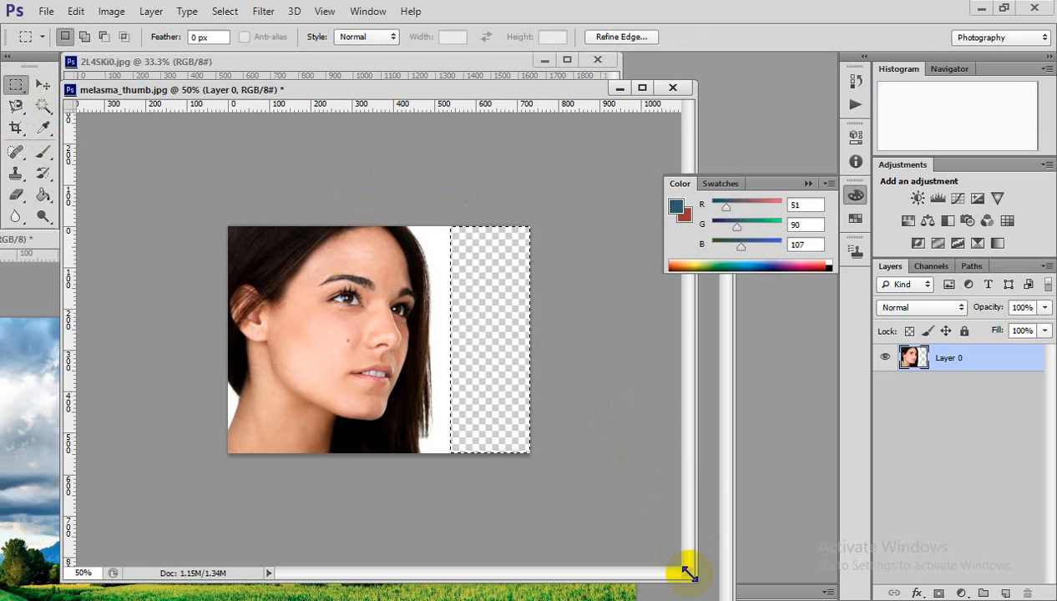
{"action": "key", "text": "ctrl+z"}
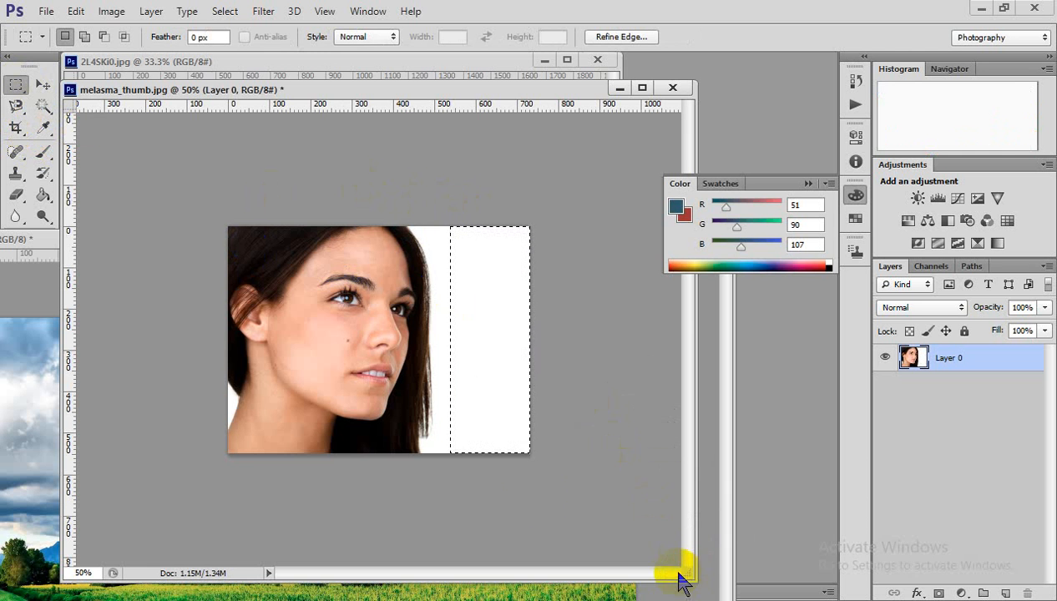
{"action": "left_click", "coordinate": [326, 346]}
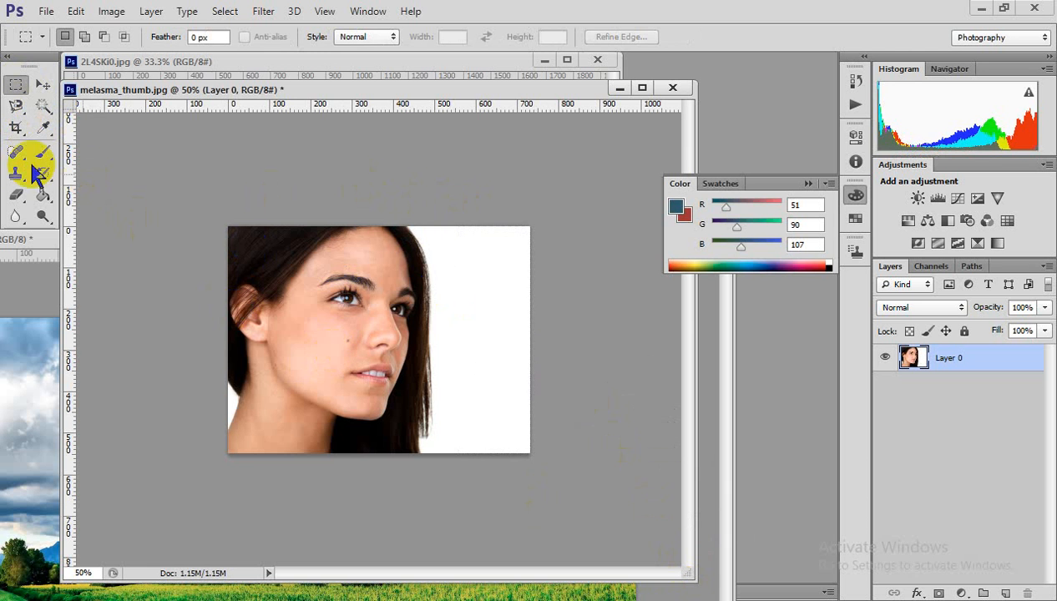
Try deleting the white background with a freehand Lasso outline along the hair, undo the deletion and clear the selection
{"action": "left_click_drag", "start_coordinate": [16, 106], "coordinate": [75, 102]}
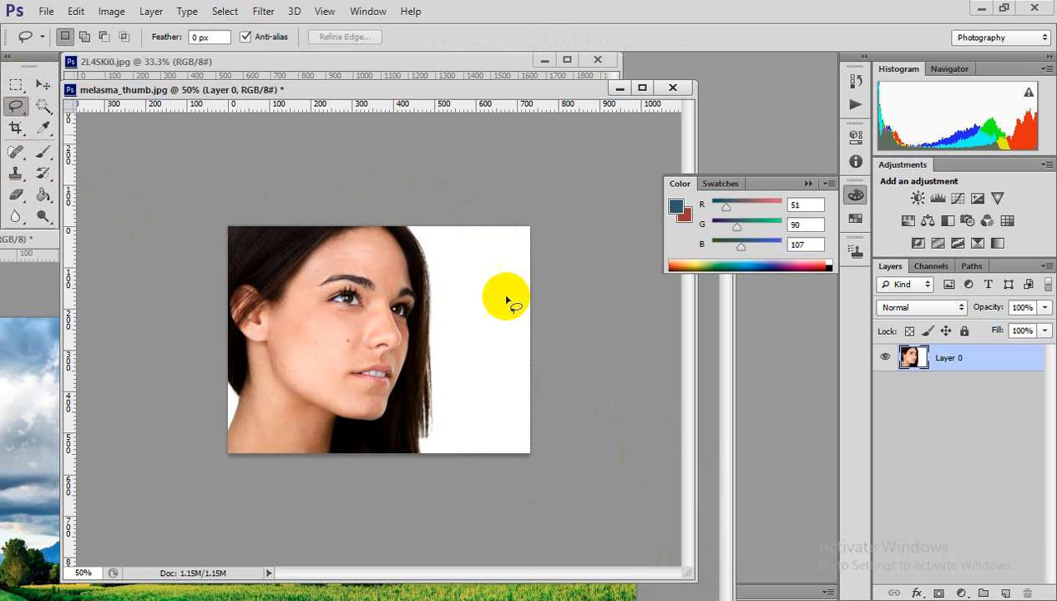
{"action": "mouse_move", "coordinate": [411, 227]}
{"action": "left_mouse_down"}
{"action": "mouse_move", "coordinate": [429, 246]}
{"action": "mouse_move", "coordinate": [435, 276]}
{"action": "mouse_move", "coordinate": [431, 410]}
{"action": "mouse_move", "coordinate": [424, 458]}
{"action": "left_mouse_up"}
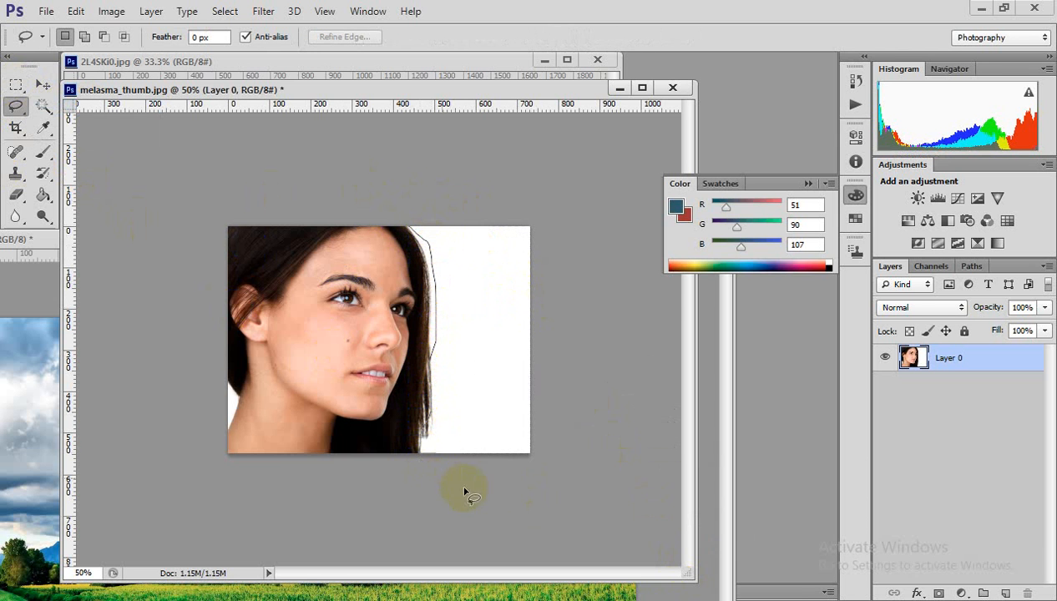
{"action": "mouse_move", "coordinate": [465, 492]}
{"action": "left_mouse_down"}
{"action": "mouse_move", "coordinate": [561, 441]}
{"action": "mouse_move", "coordinate": [559, 322]}
{"action": "mouse_move", "coordinate": [505, 212]}
{"action": "mouse_move", "coordinate": [476, 203]}
{"action": "mouse_move", "coordinate": [409, 228]}
{"action": "left_mouse_up"}
{"action": "key", "text": "Delete"}
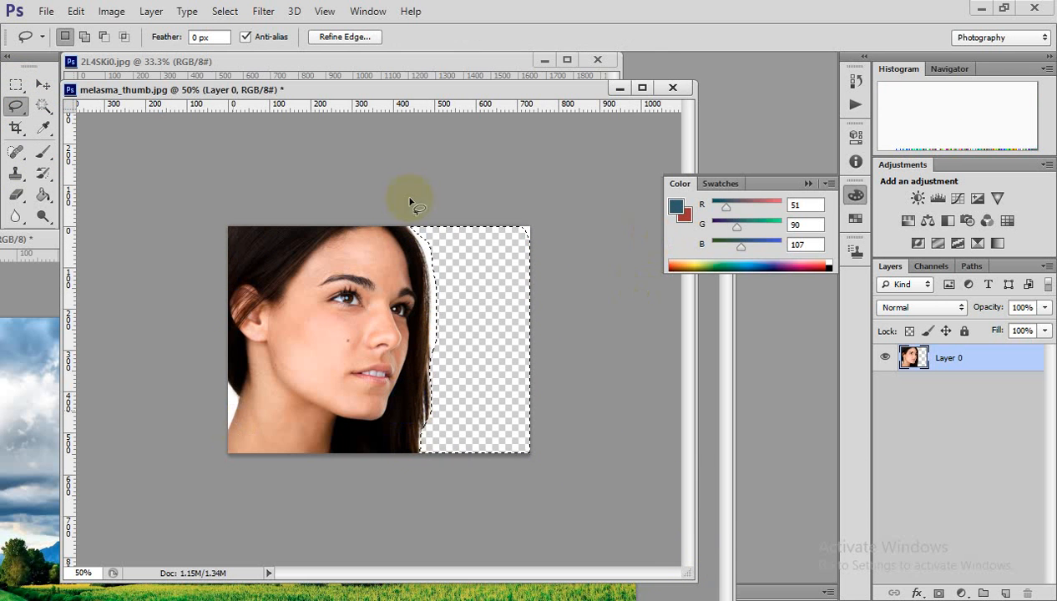
{"action": "key", "text": "ctrl+z"}
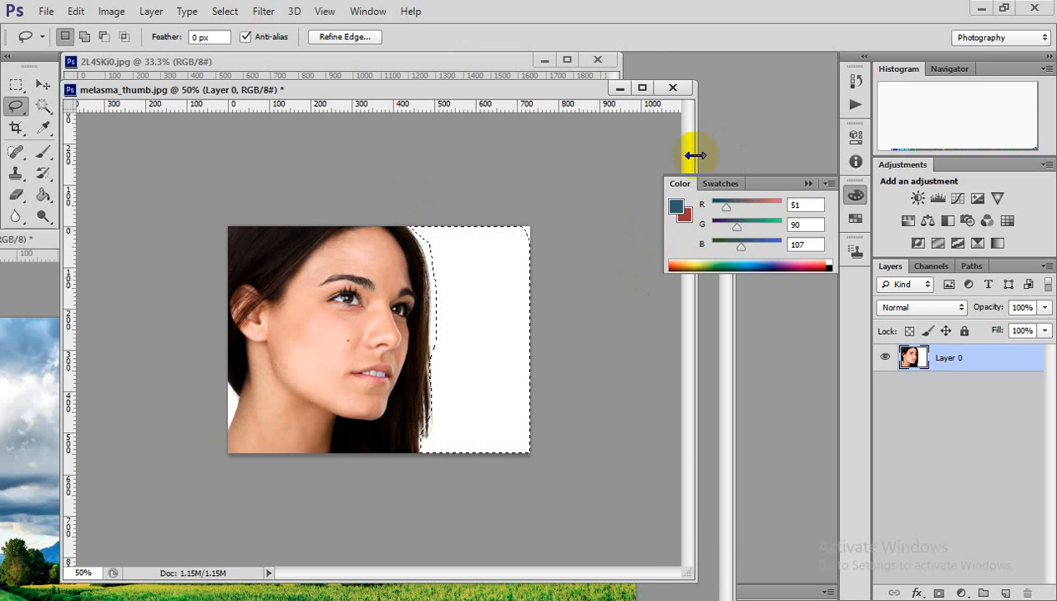
{"action": "left_click", "coordinate": [513, 338]}
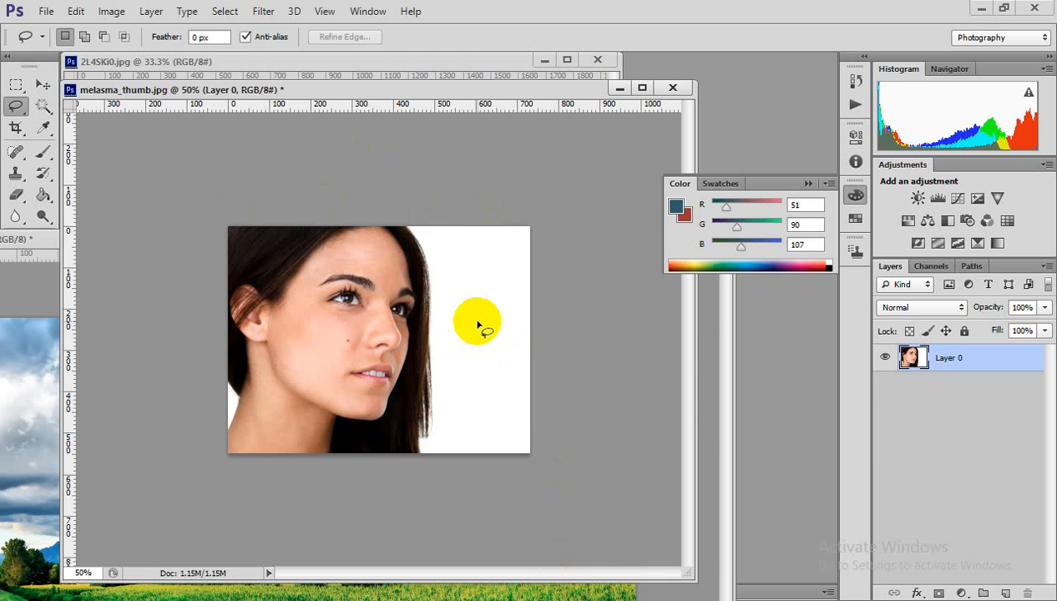
Try deleting the white background beside the hair using the Magic Wand at tolerance 5, and undo the deletion
{"action": "left_click", "coordinate": [43, 106]}
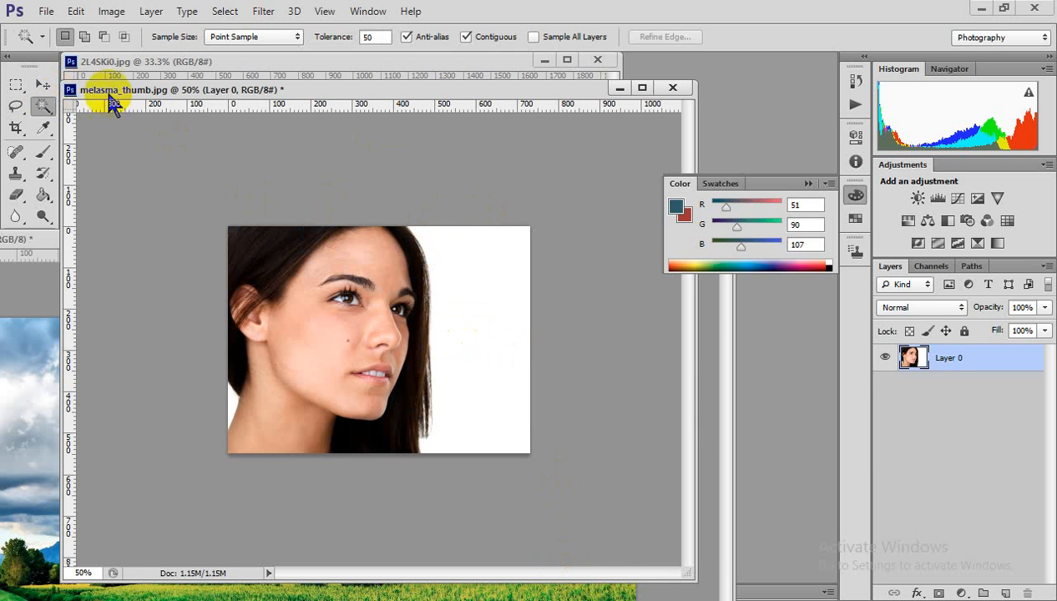
{"action": "left_click", "coordinate": [383, 37]}
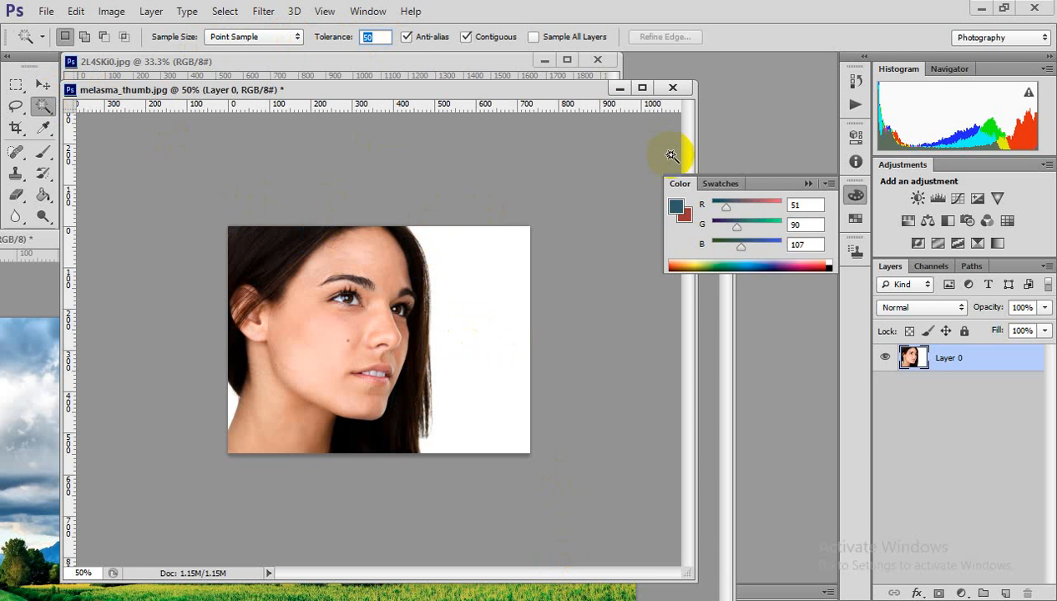
{"action": "type", "text": "5"}
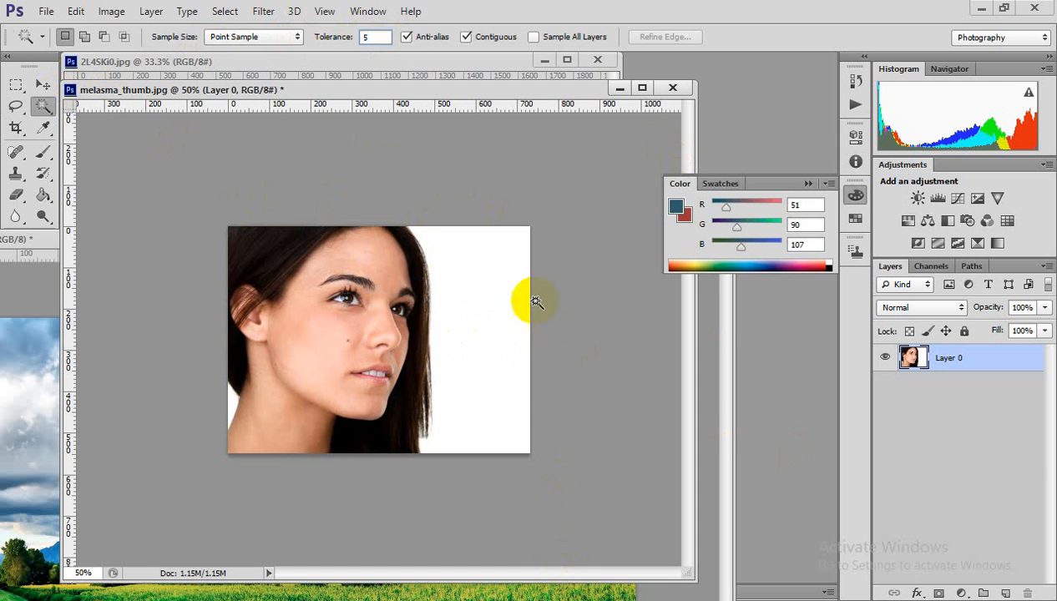
{"action": "left_click", "coordinate": [483, 306]}
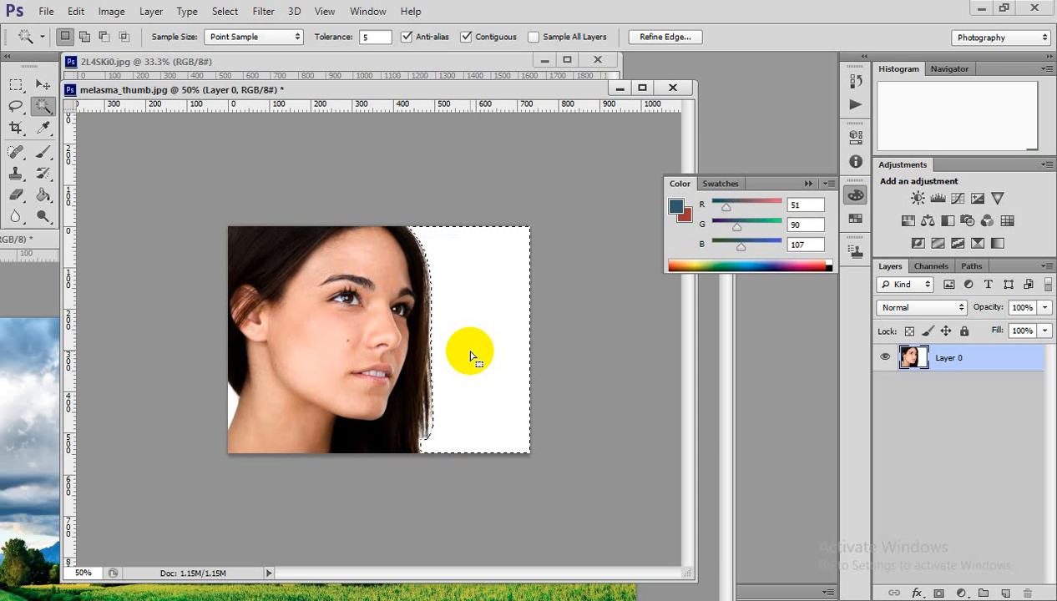
{"action": "key", "text": "Delete"}
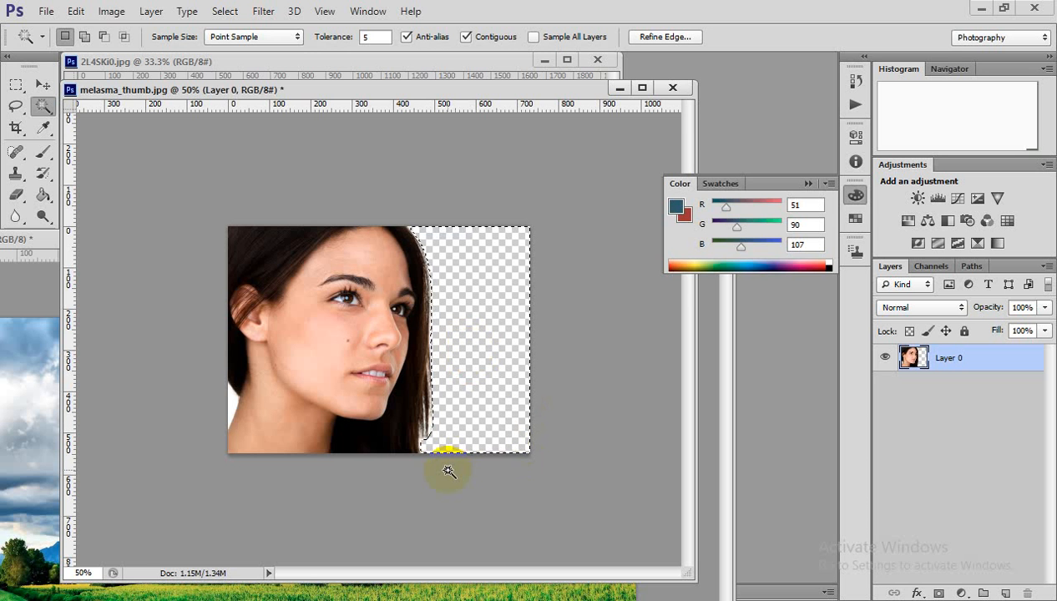
{"action": "key", "text": "ctrl+z"}
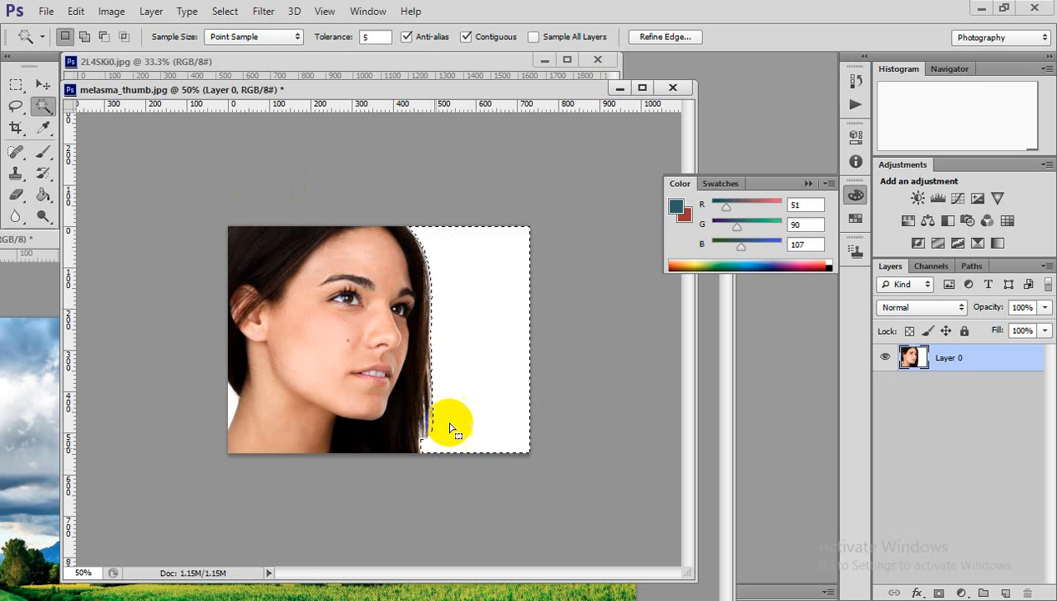
Examine closely how the Magic Wand selection follows the edge of the hair, and clear the selection
{"action": "left_click_drag", "start_coordinate": [451, 420], "coordinate": [466, 362]}
{"action": "scroll", "coordinate": [465, 363], "scroll_direction": "up", "scroll_amount": 3}
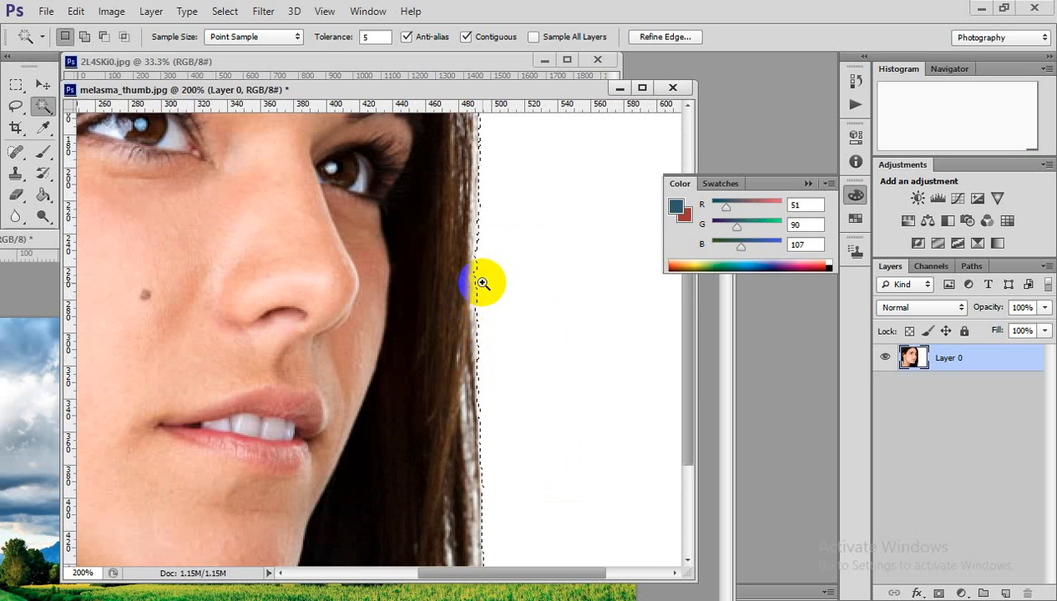
{"action": "scroll", "coordinate": [454, 211], "scroll_direction": "up", "scroll_amount": 2}
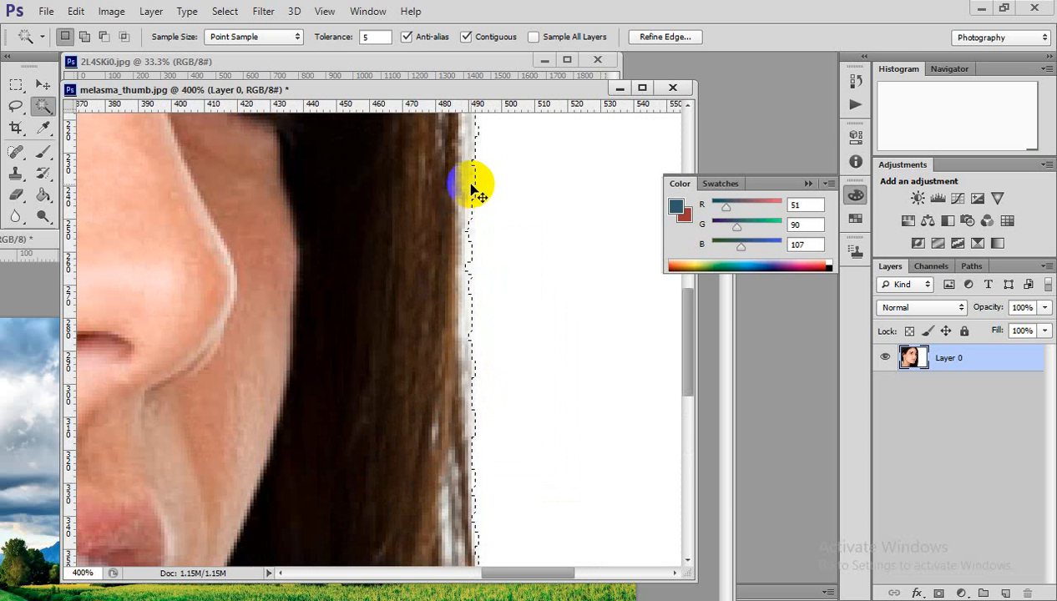
{"action": "key", "text": "ctrl+d"}
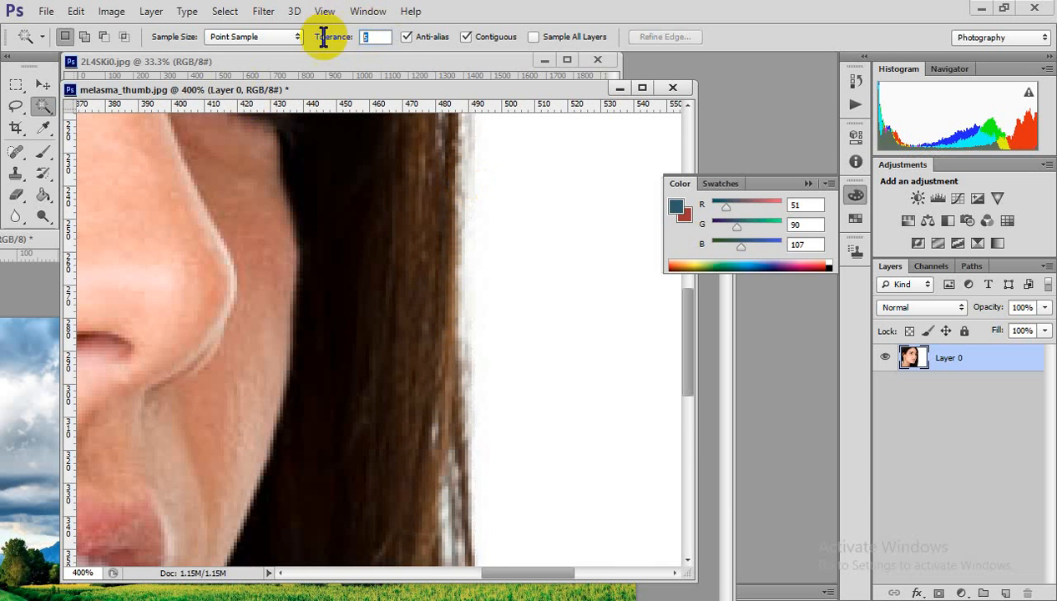
Set the Magic Wand tolerance to 50, select the white background beside the hair for comparison, and clear the selection
{"action": "left_click", "coordinate": [320, 36]}
{"action": "type", "text": "50"}
{"action": "key", "text": "Return"}
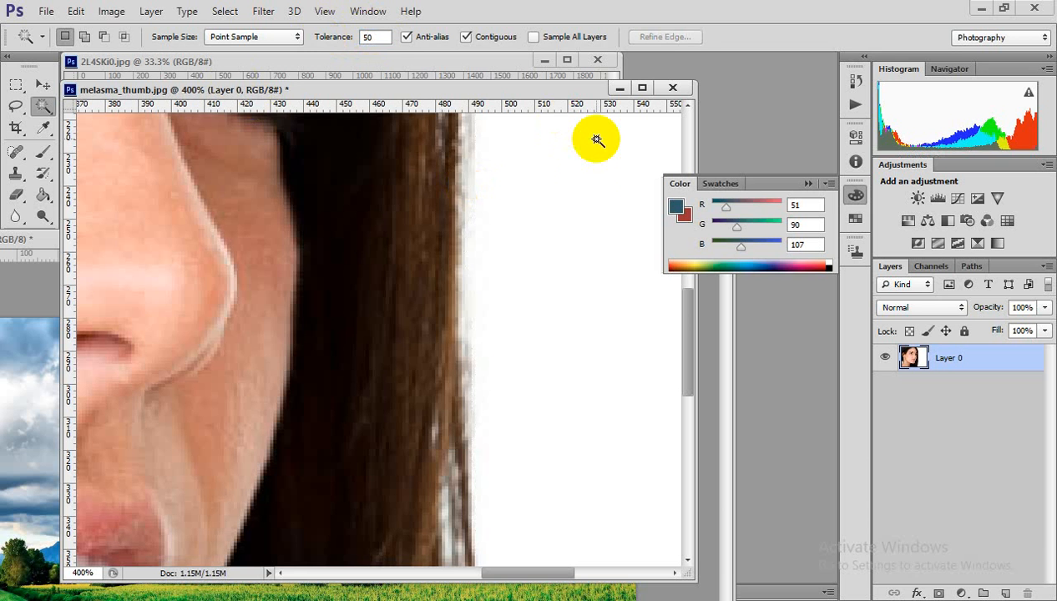
{"action": "left_click", "coordinate": [590, 176]}
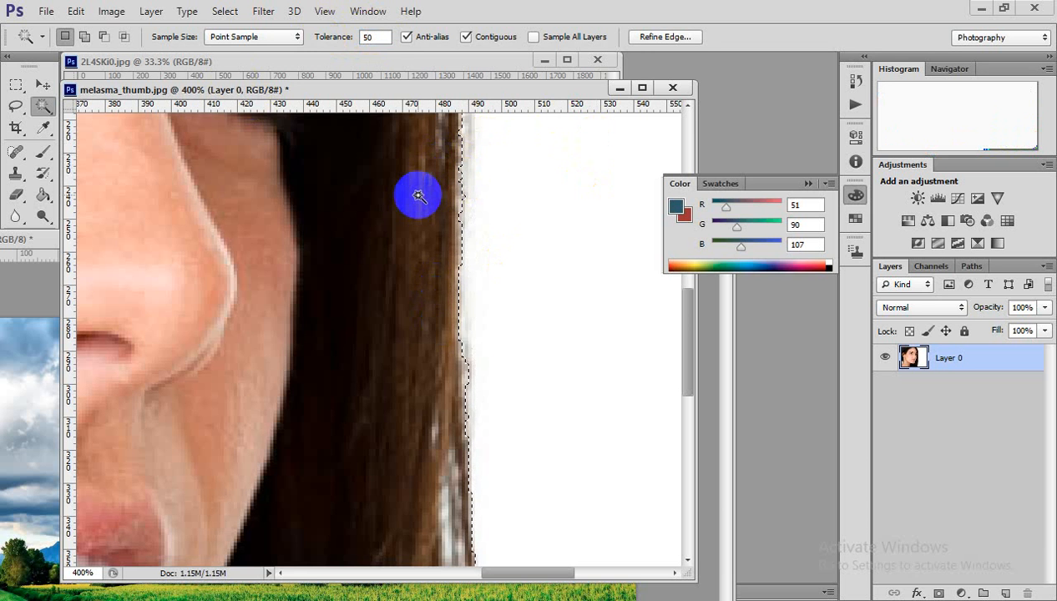
{"action": "key", "text": "ctrl+d"}
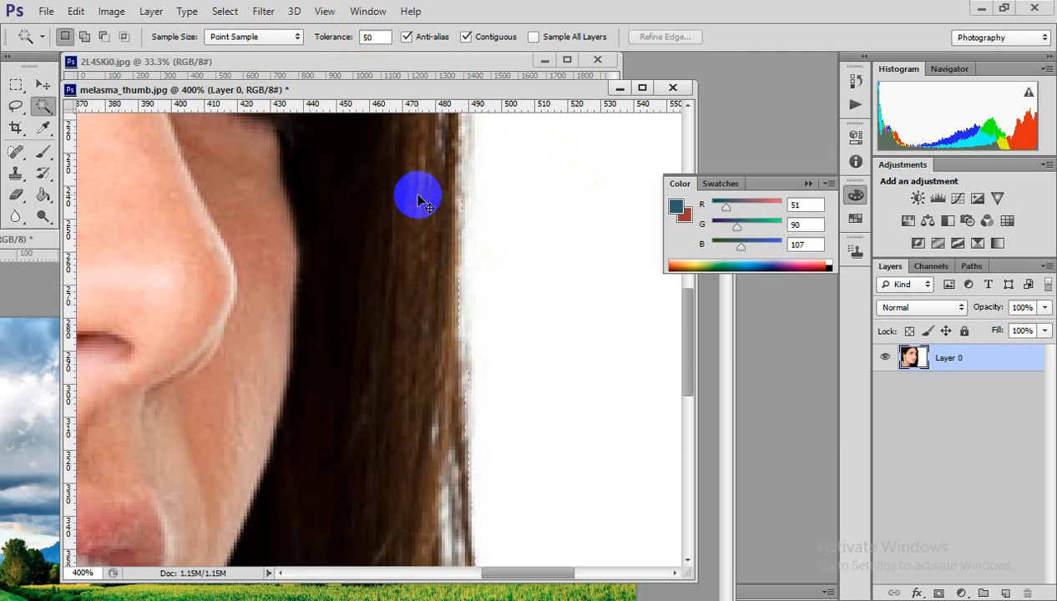
Set the Magic Wand tolerance back to 5 for working on the portrait
{"action": "left_click", "coordinate": [378, 39]}
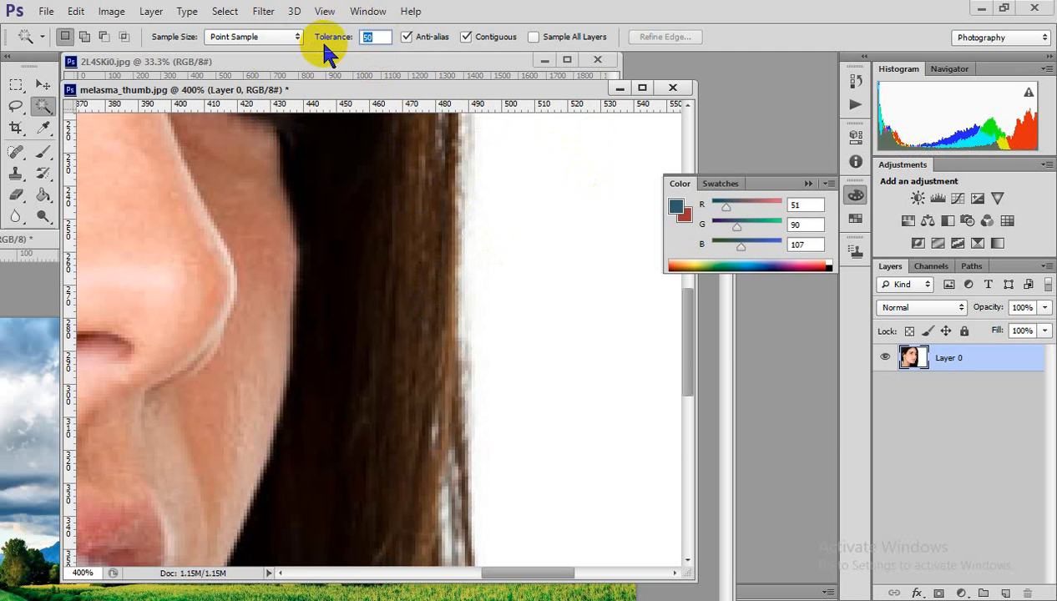
{"action": "type", "text": "5"}
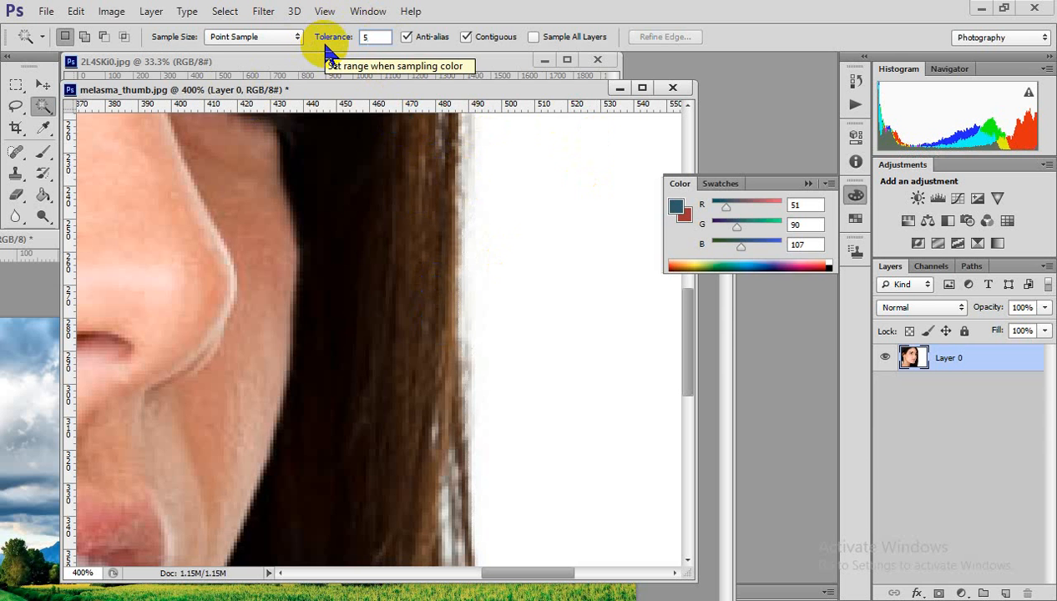
{"action": "left_click_drag", "start_coordinate": [338, 205], "coordinate": [441, 265]}
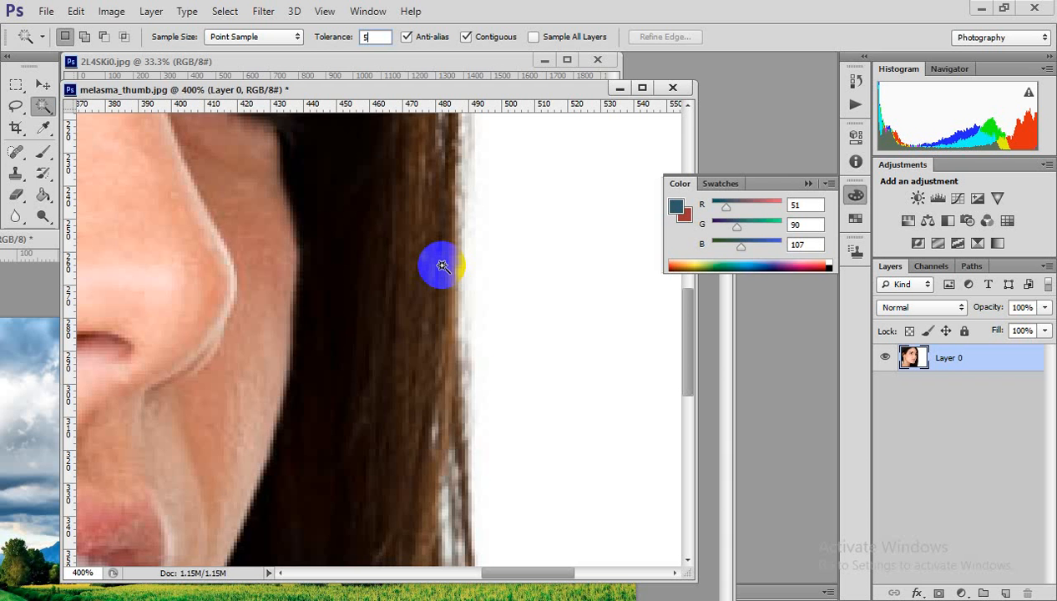
{"action": "left_click_drag", "start_coordinate": [441, 266], "coordinate": [495, 306]}
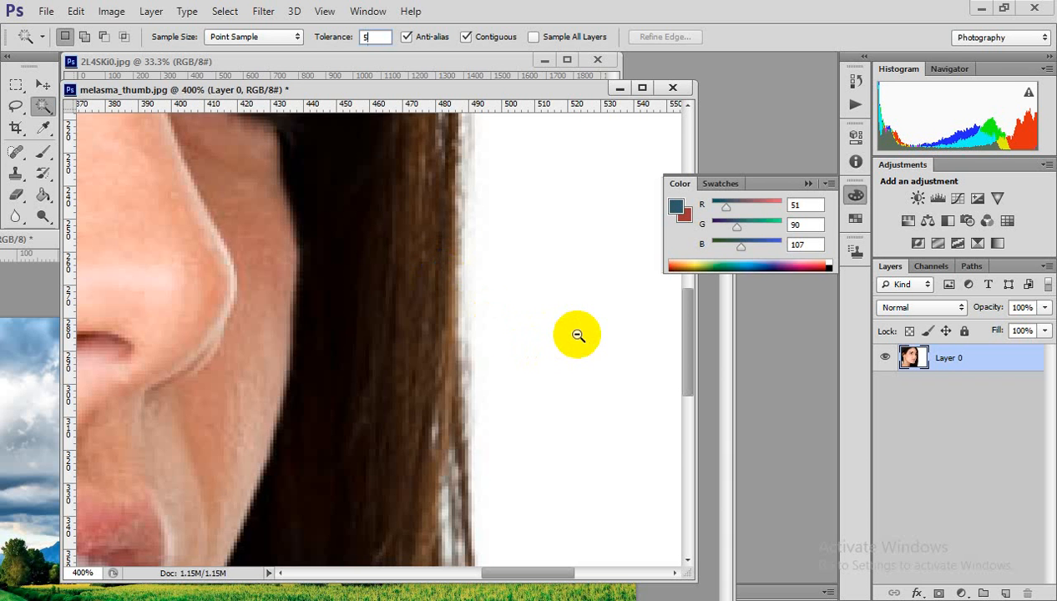
{"action": "key", "text": "ctrl+minus"}
{"action": "key", "text": "ctrl+minus"}
{"action": "key", "text": "ctrl+minus"}
{"action": "key", "text": "ctrl+minus"}
{"action": "key", "text": "ctrl+minus"}
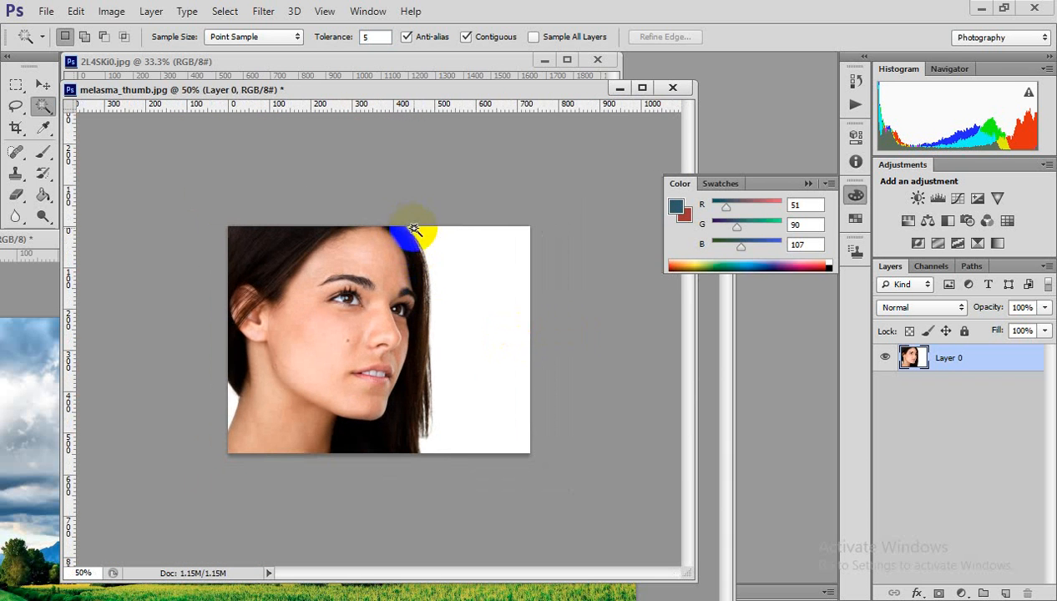
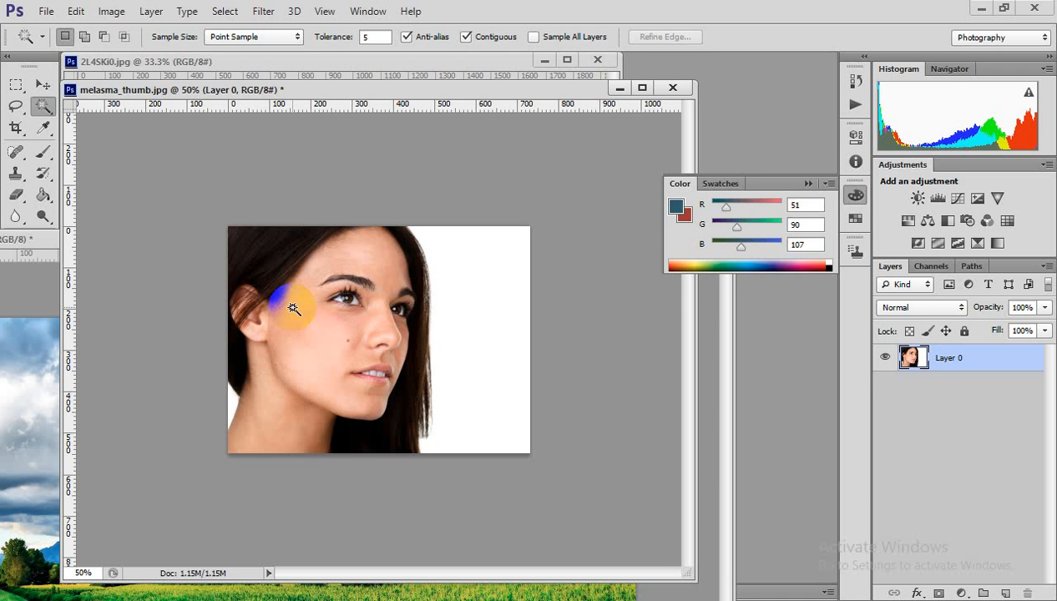
Select the white background beside the hair with the Magic Wand at tolerance 5, viewing the hair's edge up close
{"action": "left_click", "coordinate": [309, 422]}
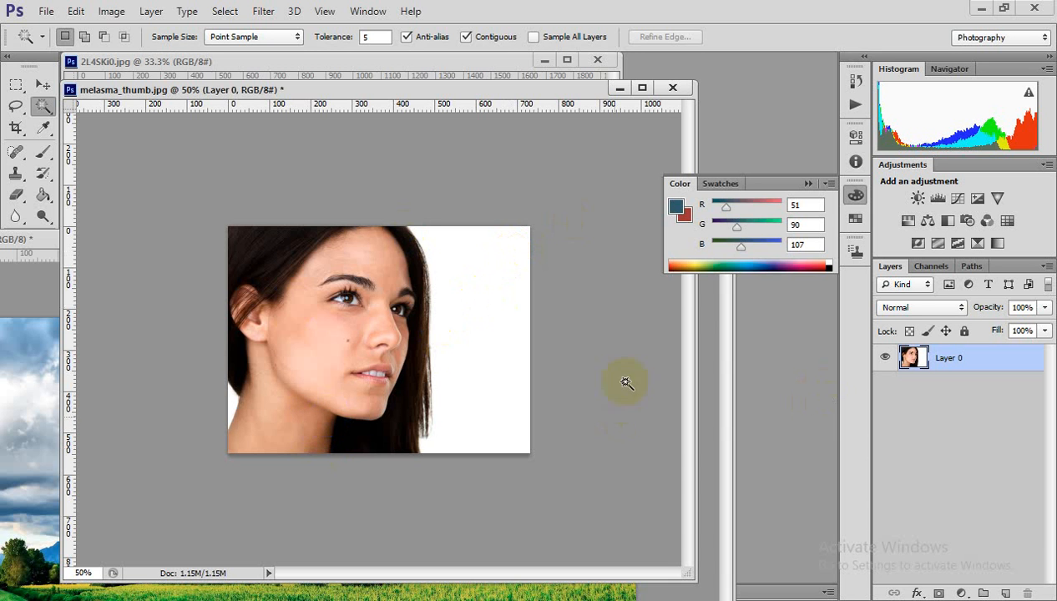
{"action": "left_click", "coordinate": [352, 303]}
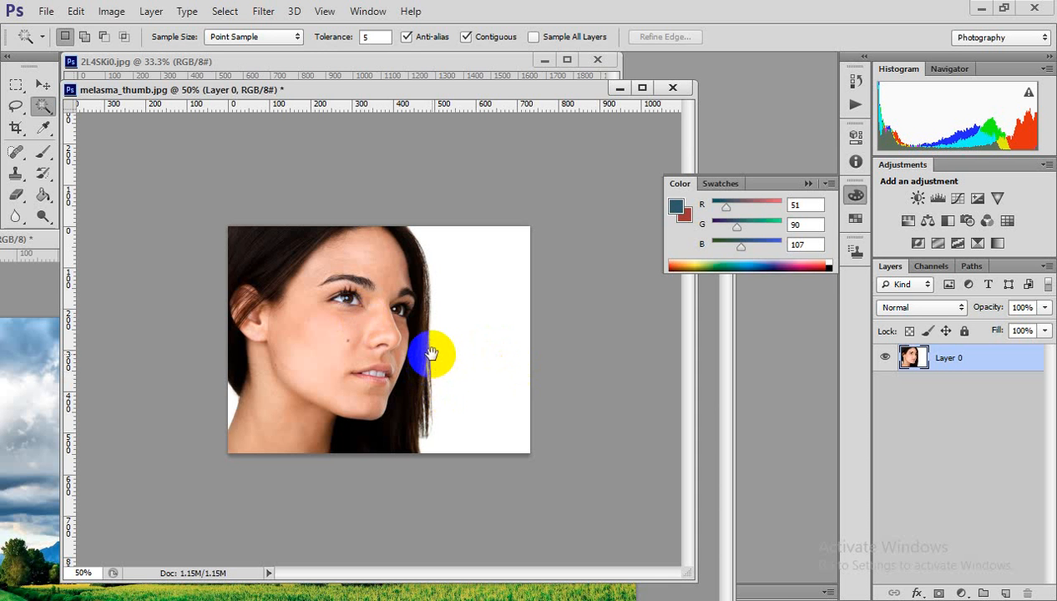
{"action": "left_click_drag", "start_coordinate": [439, 359], "coordinate": [227, 262]}
{"action": "left_click", "coordinate": [474, 393], "text": "ctrl"}
{"action": "left_click", "coordinate": [474, 393], "text": "ctrl"}
{"action": "left_click", "coordinate": [473, 396], "text": "ctrl"}
{"action": "left_click", "coordinate": [473, 401], "text": "ctrl"}
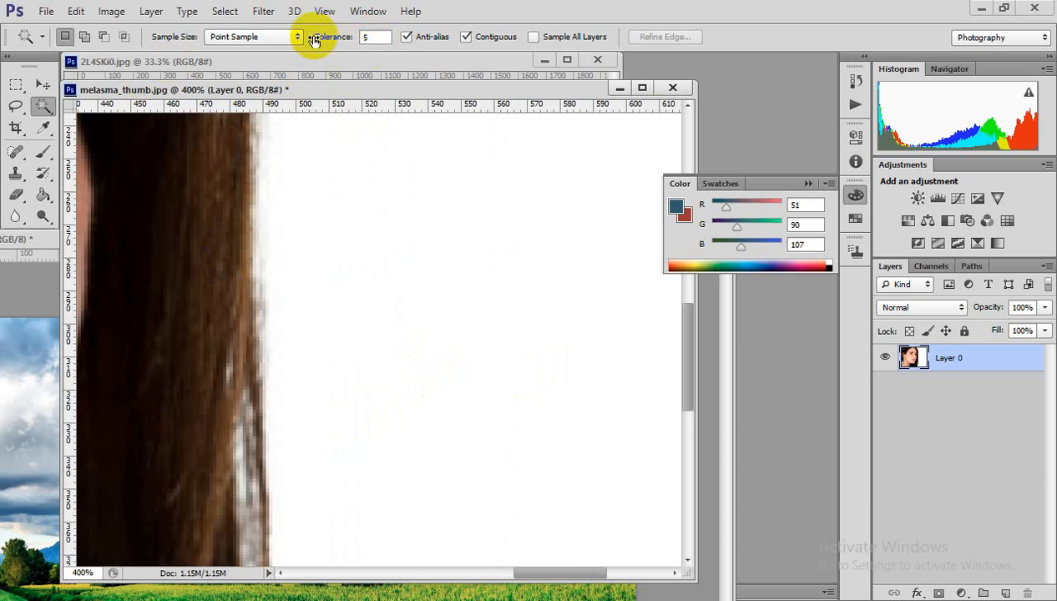
{"action": "left_click", "coordinate": [375, 36]}
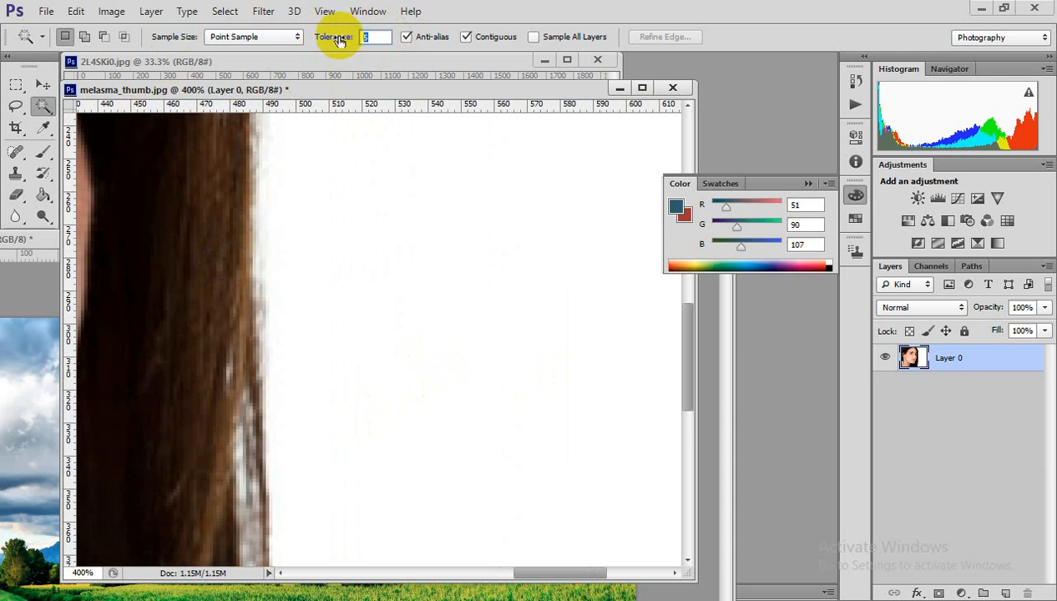
{"action": "left_click", "coordinate": [518, 394]}
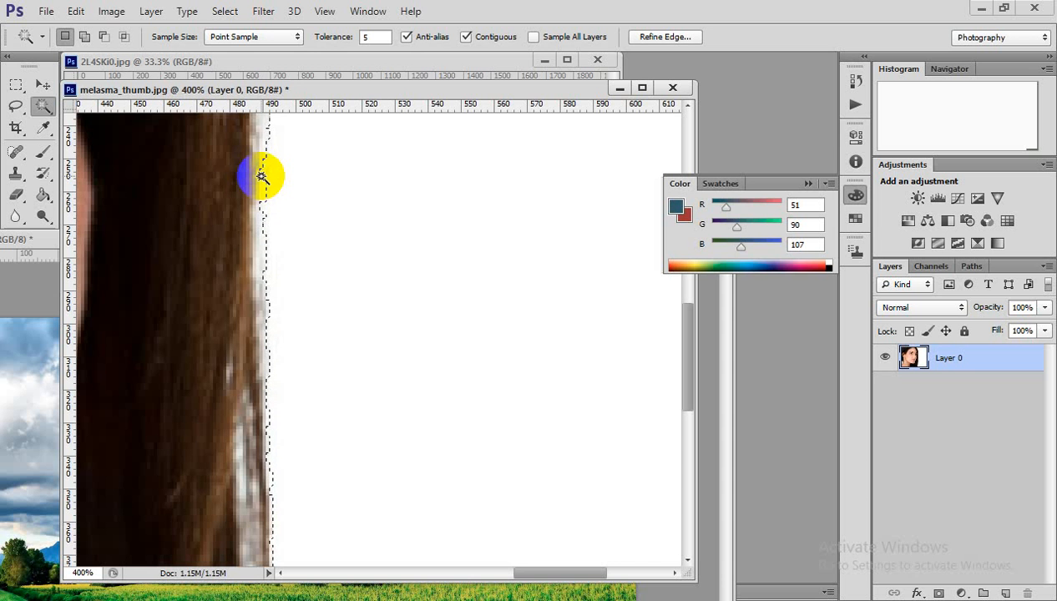
Set the Magic Wand tolerance to 50 and clear the current selection
{"action": "left_click", "coordinate": [377, 37]}
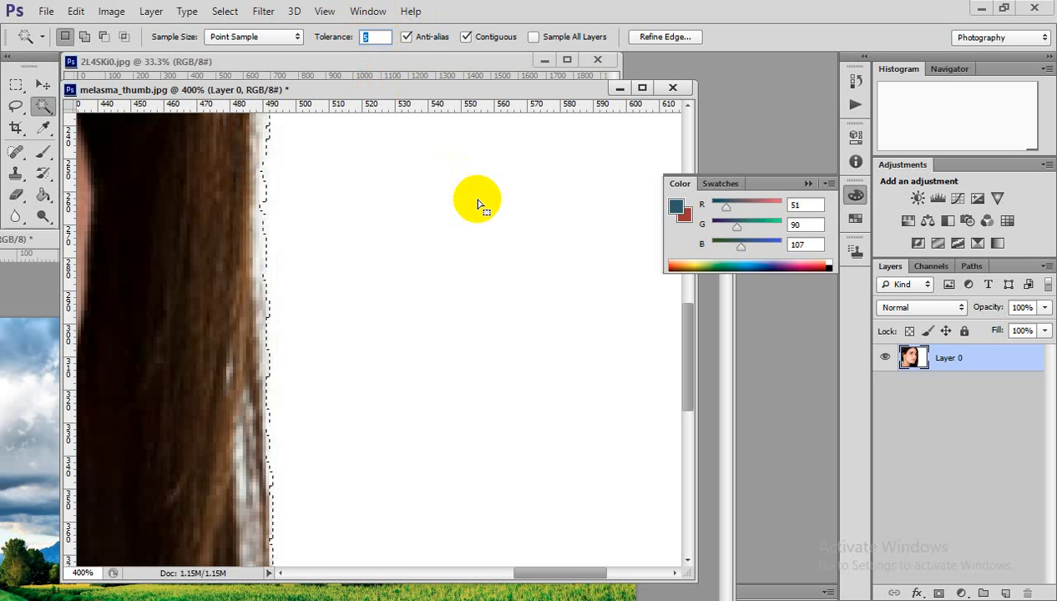
{"action": "type", "text": "50"}
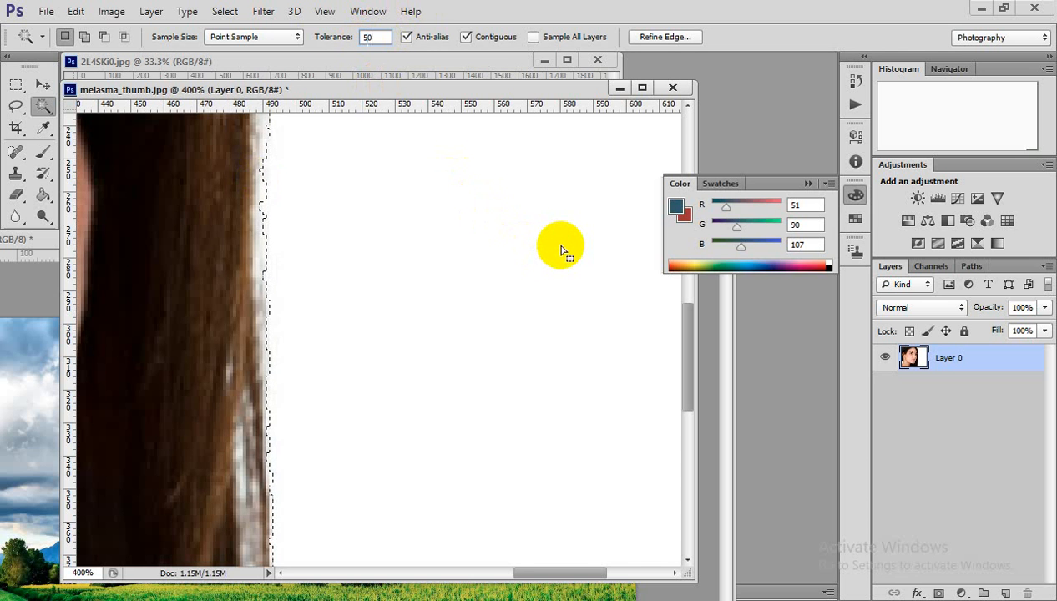
{"action": "key", "text": "Return"}
{"action": "key", "text": "ctrl+d"}
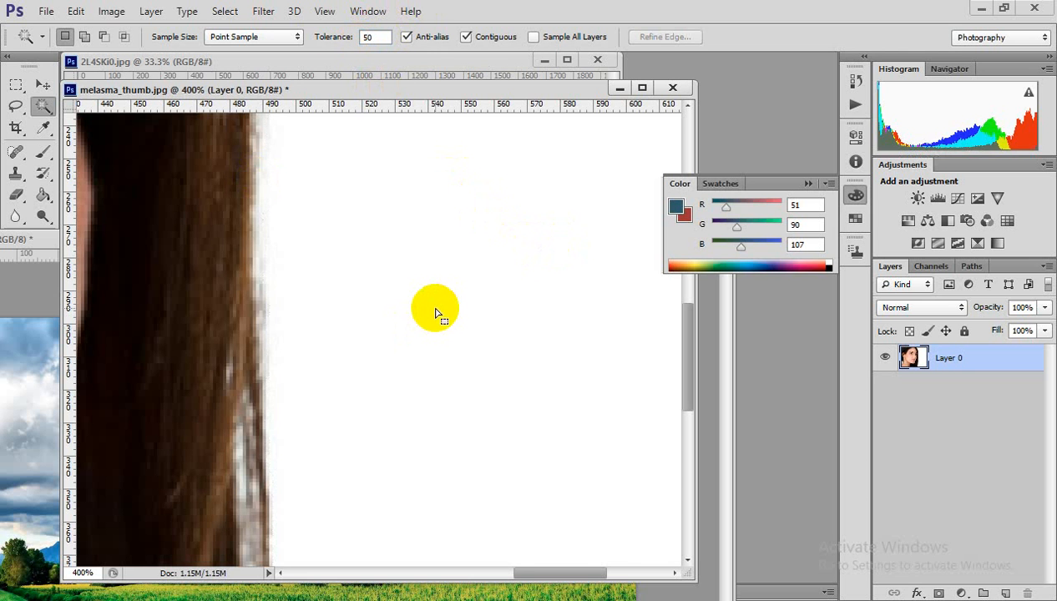
Try selecting and deleting the white background beside the hair at tolerance 50, and undo the deletion
{"action": "scroll", "coordinate": [522, 330], "scroll_direction": "down", "scroll_amount": 5}
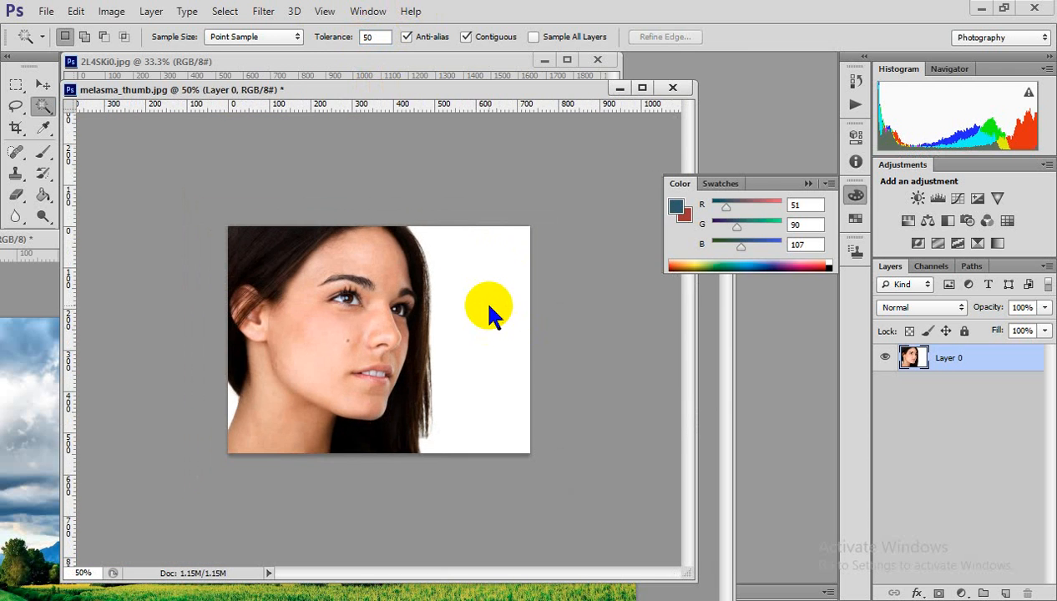
{"action": "left_click", "coordinate": [489, 307]}
{"action": "scroll", "coordinate": [501, 327], "scroll_direction": "up", "scroll_amount": 6}
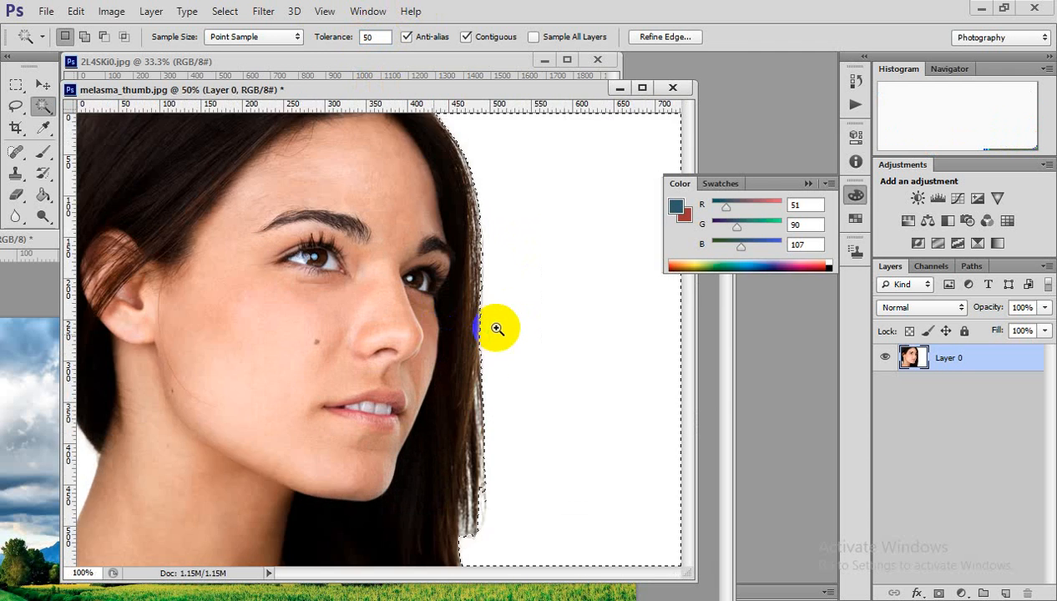
{"action": "mouse_move", "coordinate": [503, 328]}
{"action": "left_mouse_down"}
{"action": "mouse_move", "coordinate": [460, 370]}
{"action": "mouse_move", "coordinate": [448, 252]}
{"action": "mouse_move", "coordinate": [460, 254]}
{"action": "mouse_move", "coordinate": [456, 285]}
{"action": "mouse_move", "coordinate": [501, 317]}
{"action": "left_mouse_up"}
{"action": "key", "text": "ctrl+minus"}
{"action": "key", "text": "ctrl+minus"}
{"action": "key", "text": "ctrl+minus"}
{"action": "key", "text": "ctrl+minus"}
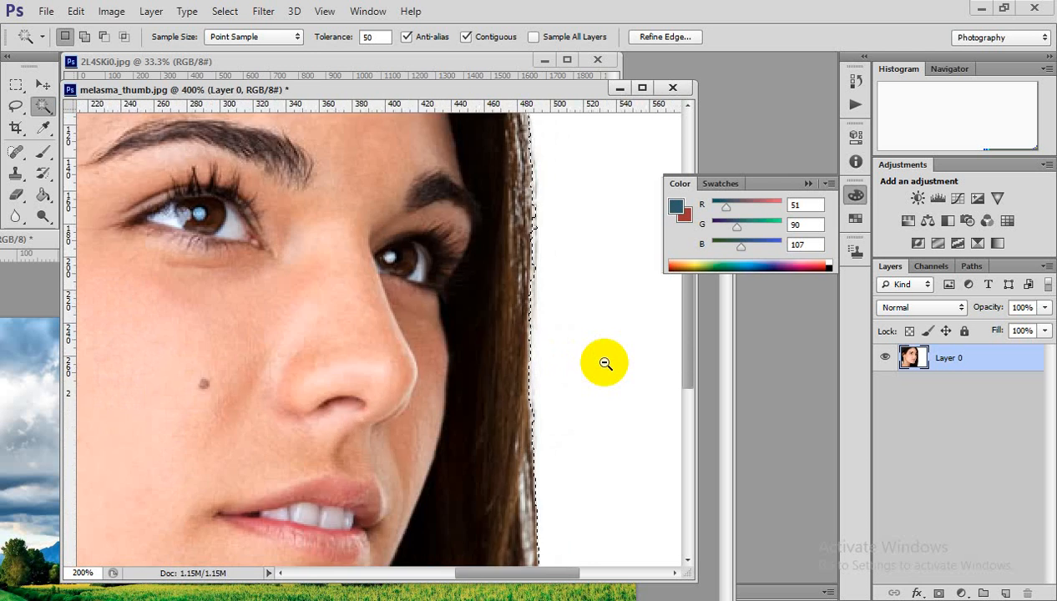
{"action": "key", "text": "ctrl+minus"}
{"action": "key", "text": "Delete"}
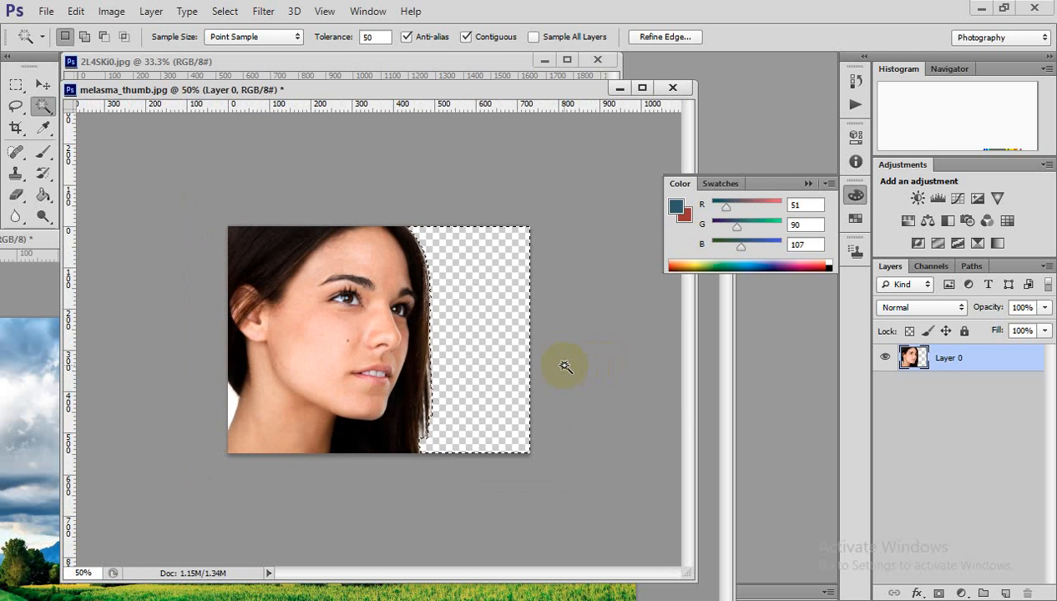
{"action": "key", "text": "ctrl+z"}
Set the Magic Wand tolerance to 100, select the white background beside the hair and delete it
{"action": "left_click", "coordinate": [376, 300]}
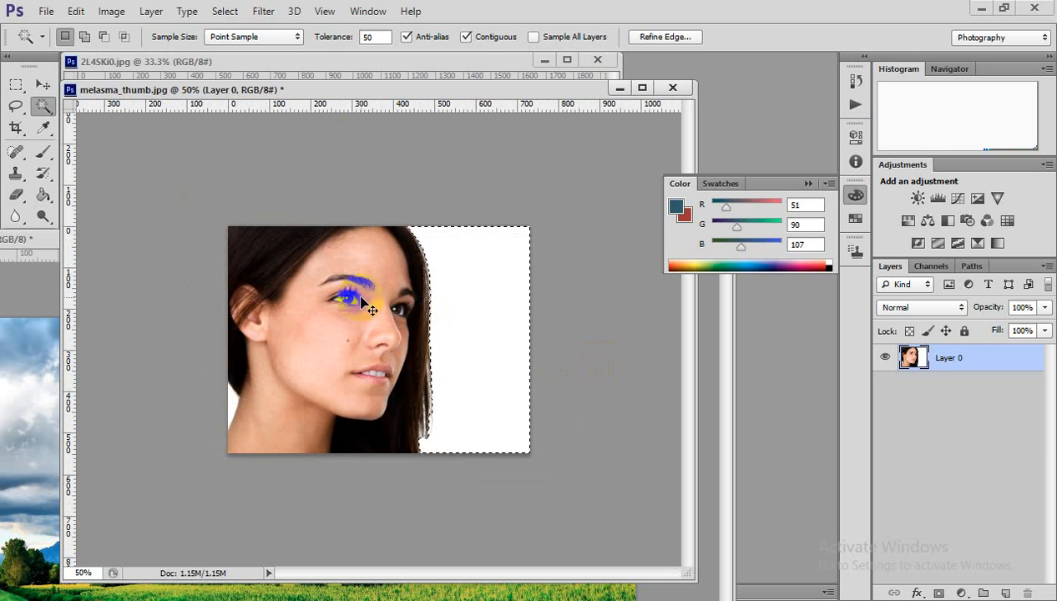
{"action": "double_click", "coordinate": [365, 37]}
{"action": "type", "text": "100"}
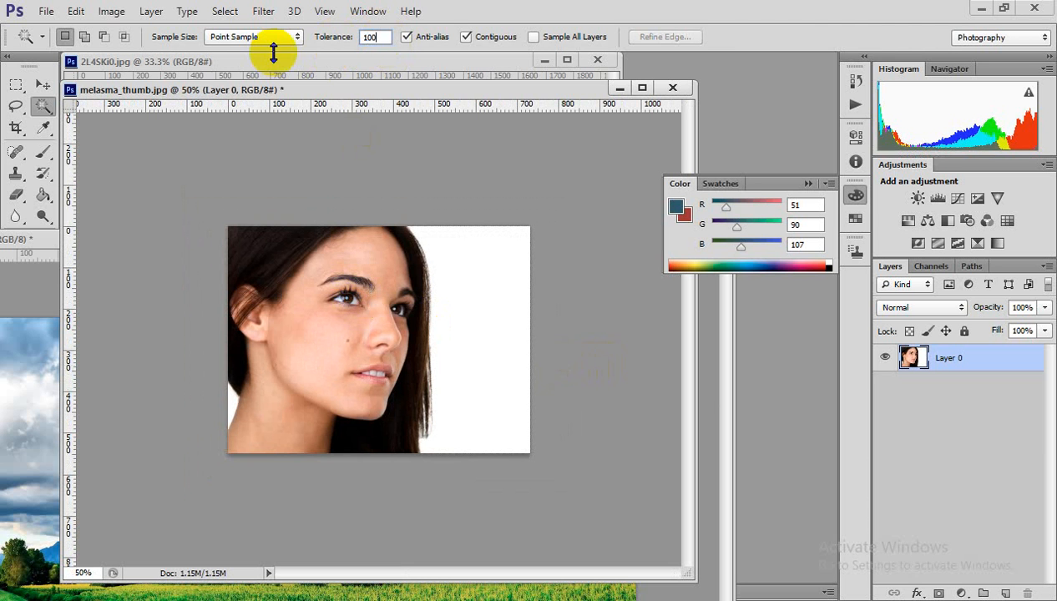
{"action": "left_click", "coordinate": [486, 305]}
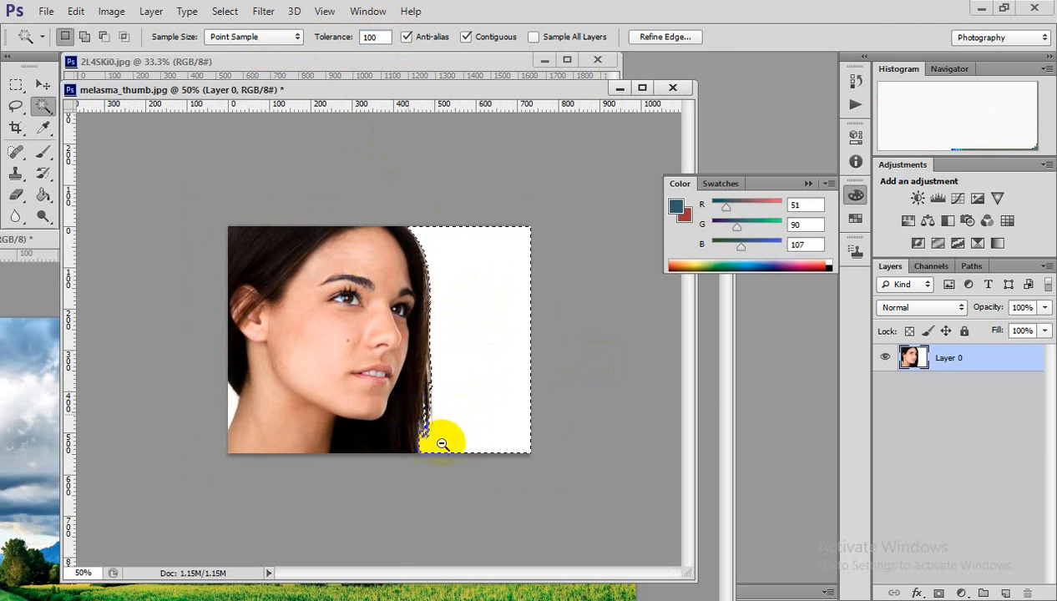
{"action": "left_click_drag", "start_coordinate": [431, 432], "coordinate": [451, 417]}
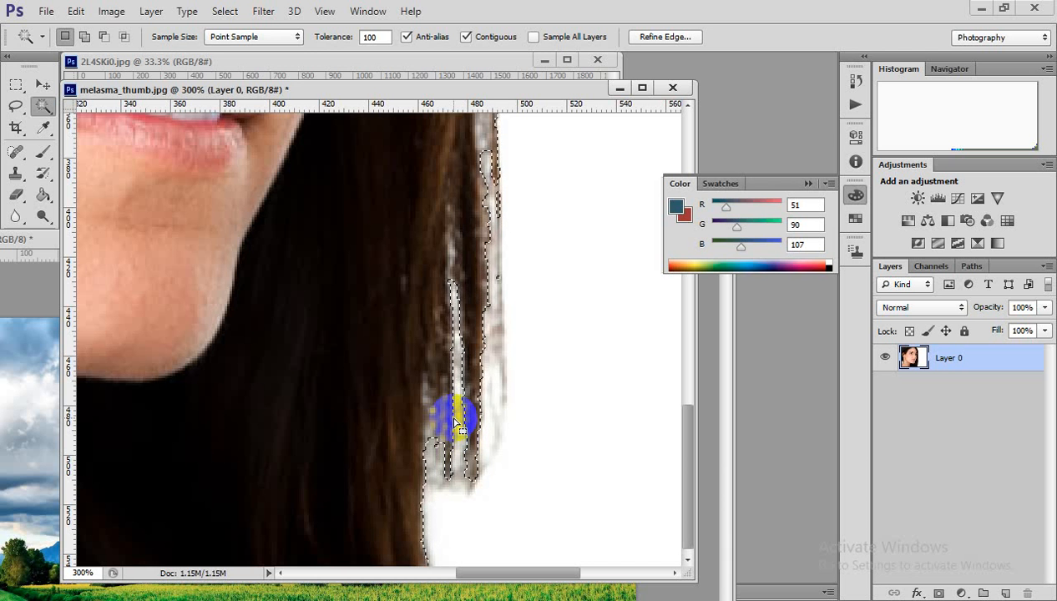
{"action": "left_click", "coordinate": [574, 372], "text": "ctrl+alt"}
{"action": "left_click", "coordinate": [574, 373], "text": "ctrl+alt"}
{"action": "left_click", "coordinate": [573, 372], "text": "ctrl+alt"}
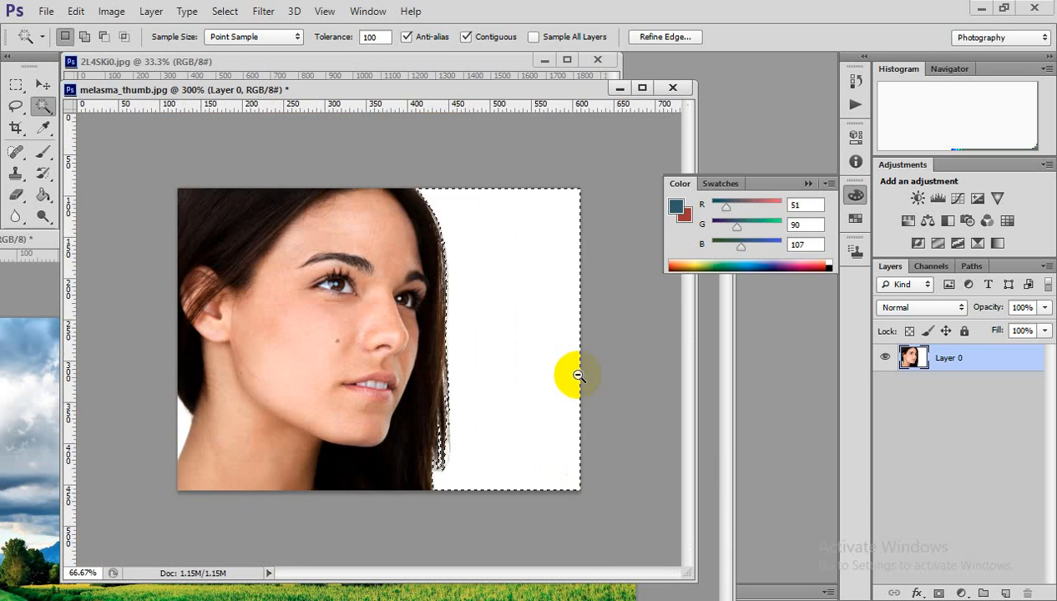
{"action": "left_click", "coordinate": [578, 375], "text": "ctrl+alt"}
{"action": "key", "text": "Delete"}
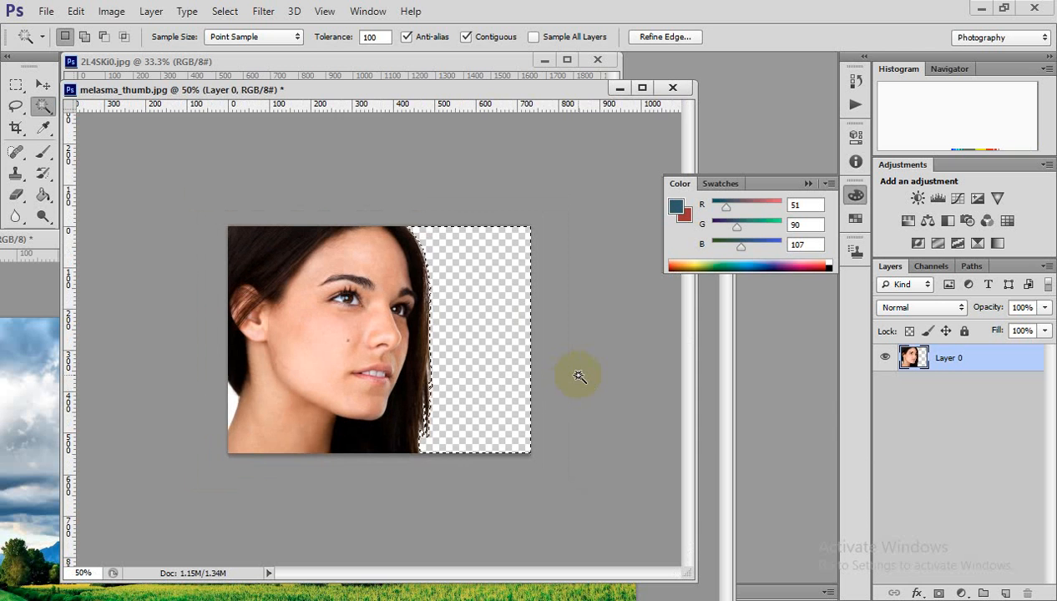
Select and delete the small white patch behind the neck with the Magic Wand, and clear the selection
{"action": "left_click", "coordinate": [218, 434], "text": "ctrl"}
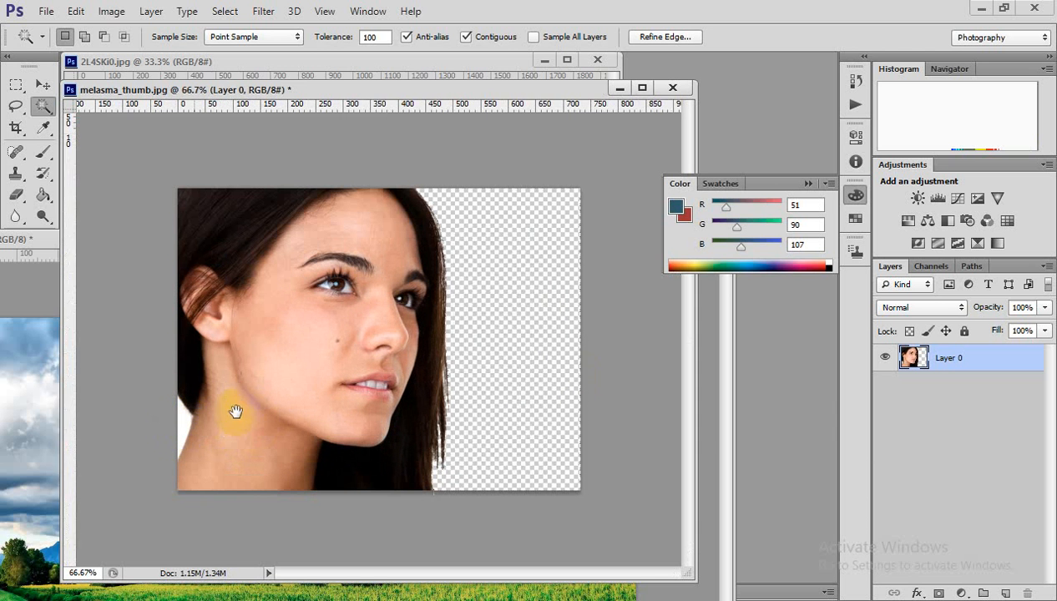
{"action": "left_click", "coordinate": [178, 422]}
{"action": "key", "text": "Delete"}
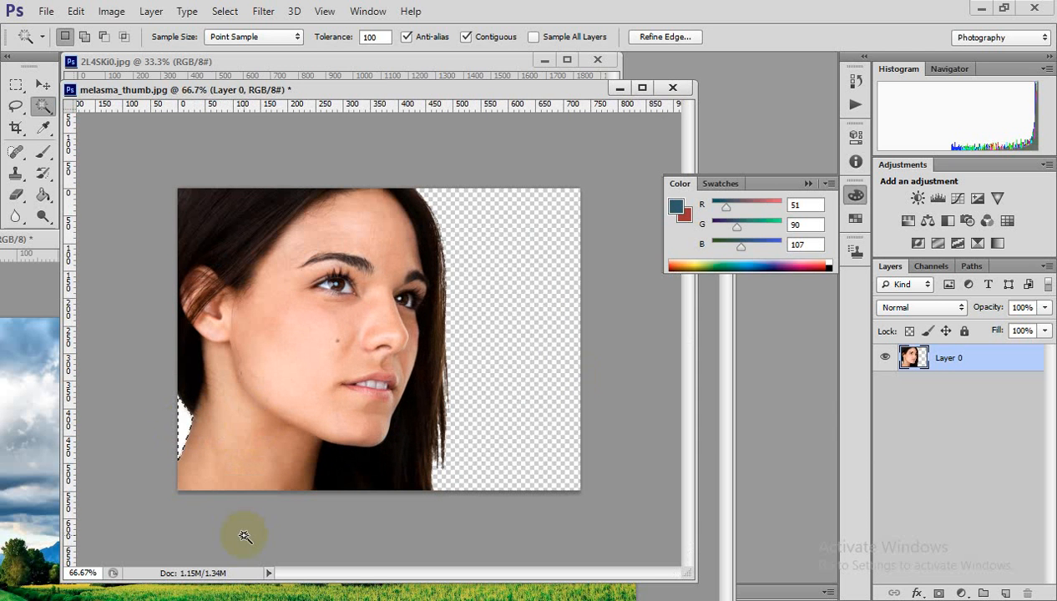
{"action": "key", "text": "ctrl+d"}
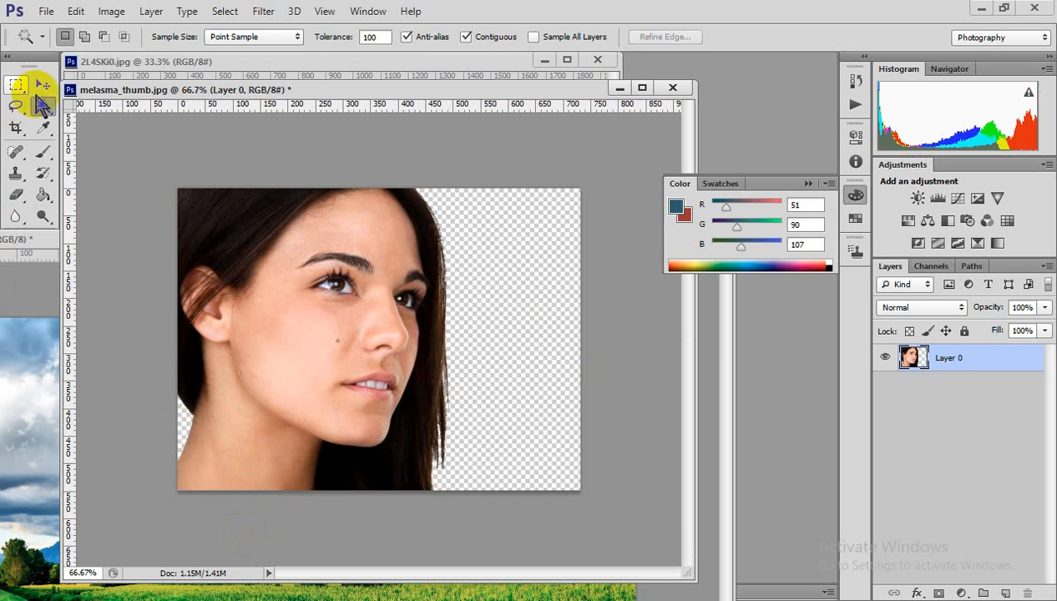
Move the cut-out portrait toward the centre of the canvas with the Move tool and apply the transform
{"action": "left_click", "coordinate": [42, 84]}
{"action": "left_click_drag", "start_coordinate": [250, 267], "coordinate": [356, 363]}
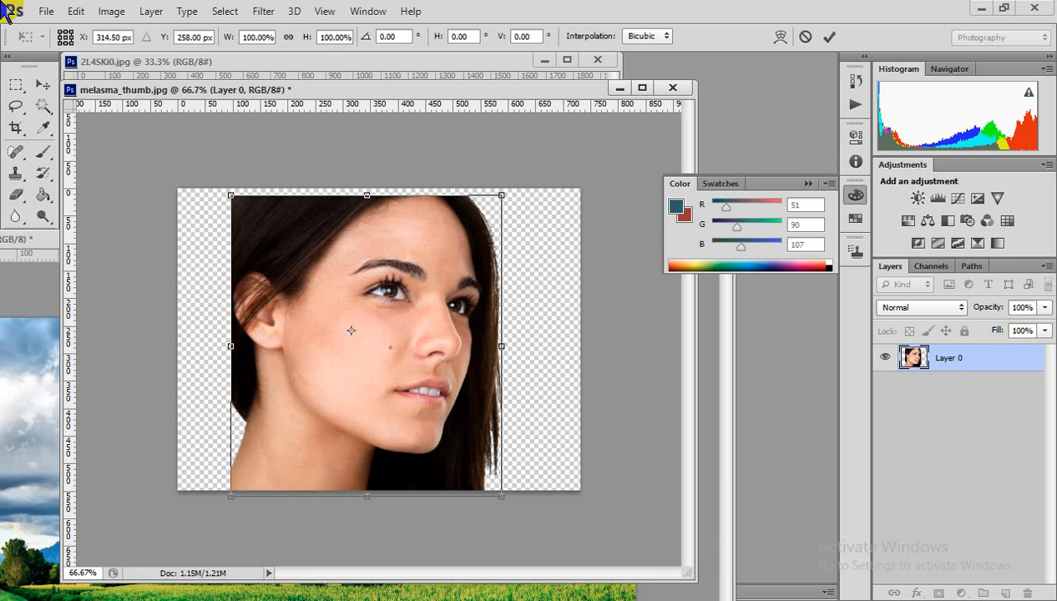
{"action": "left_click", "coordinate": [46, 12]}
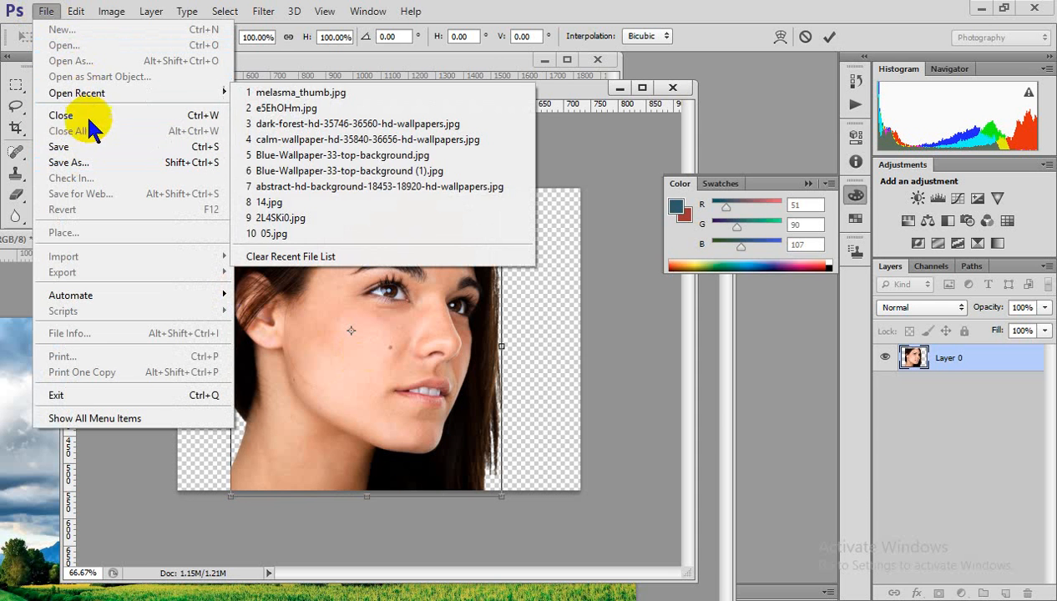
{"action": "left_click", "coordinate": [306, 284]}
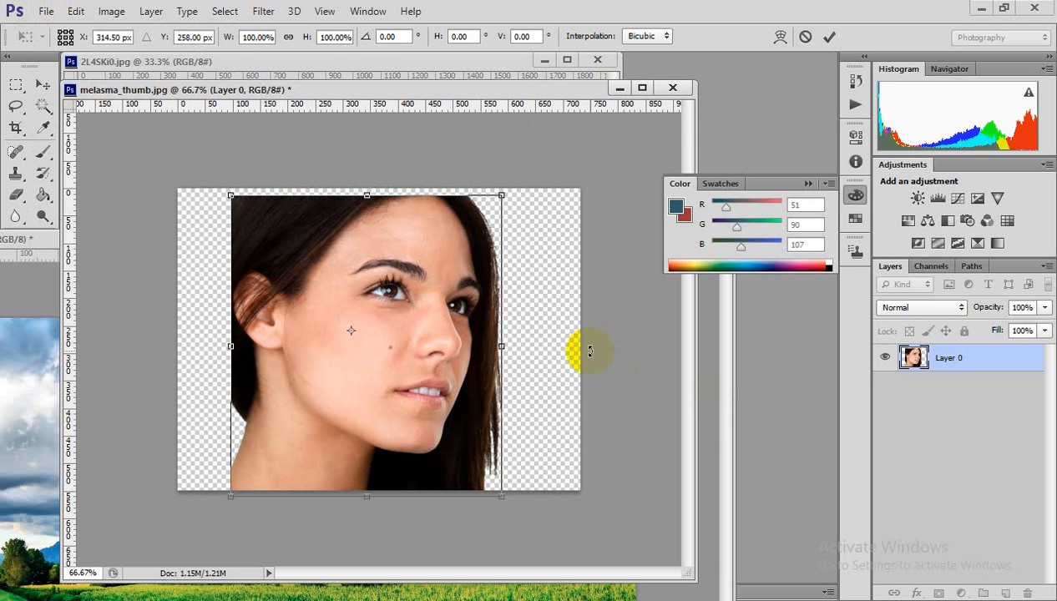
{"action": "key", "text": "Return"}
Open sun_damage_mature_women_with_uneven_skin_tone_s6.jpg from the Spot Face folder and enlarge its document window
{"action": "left_click", "coordinate": [46, 12]}
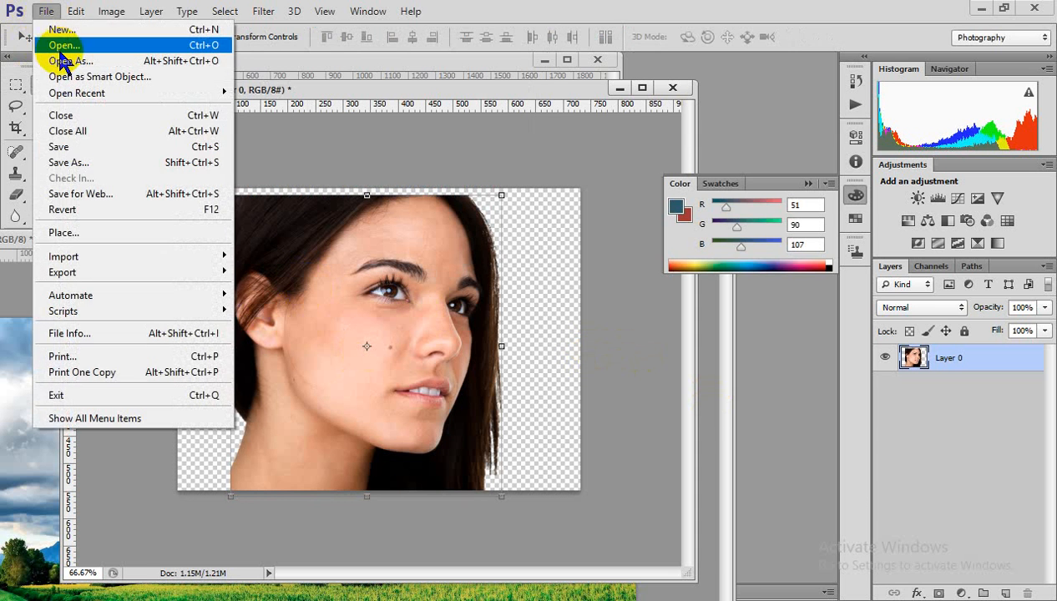
{"action": "left_click", "coordinate": [62, 50]}
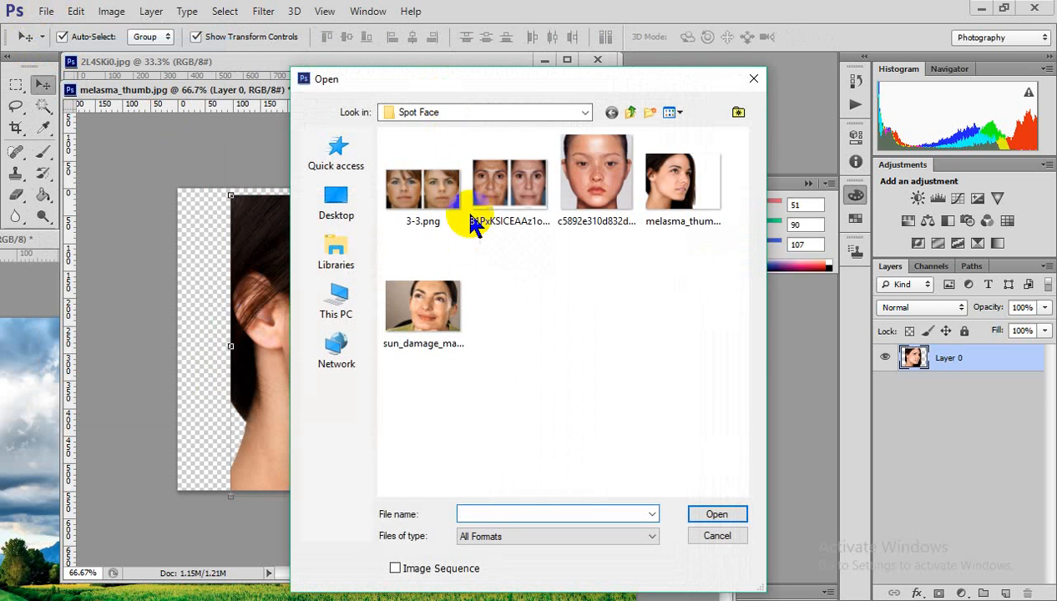
{"action": "left_click", "coordinate": [424, 302]}
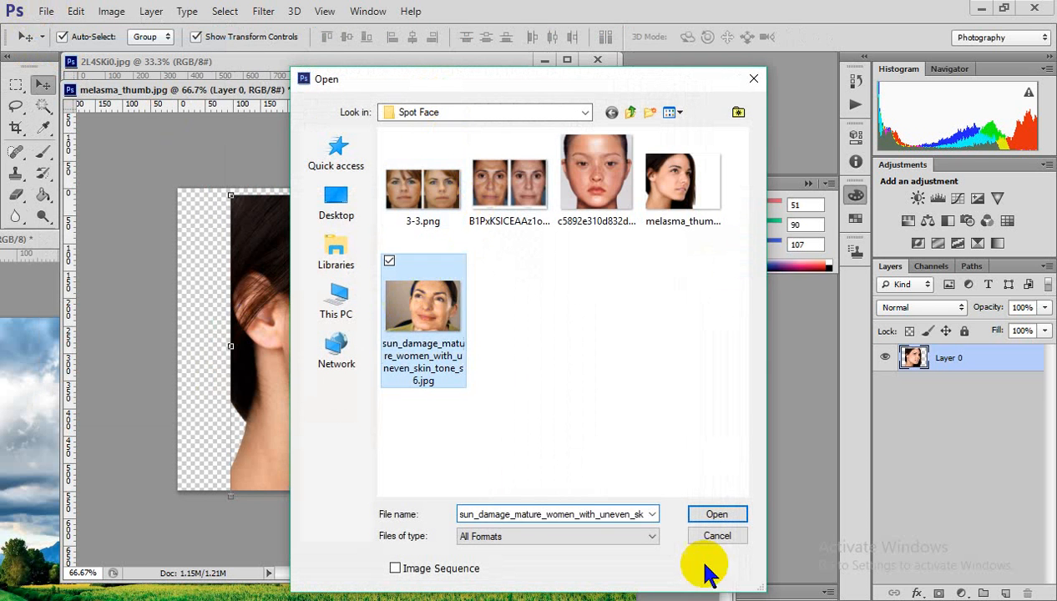
{"action": "left_click", "coordinate": [711, 514]}
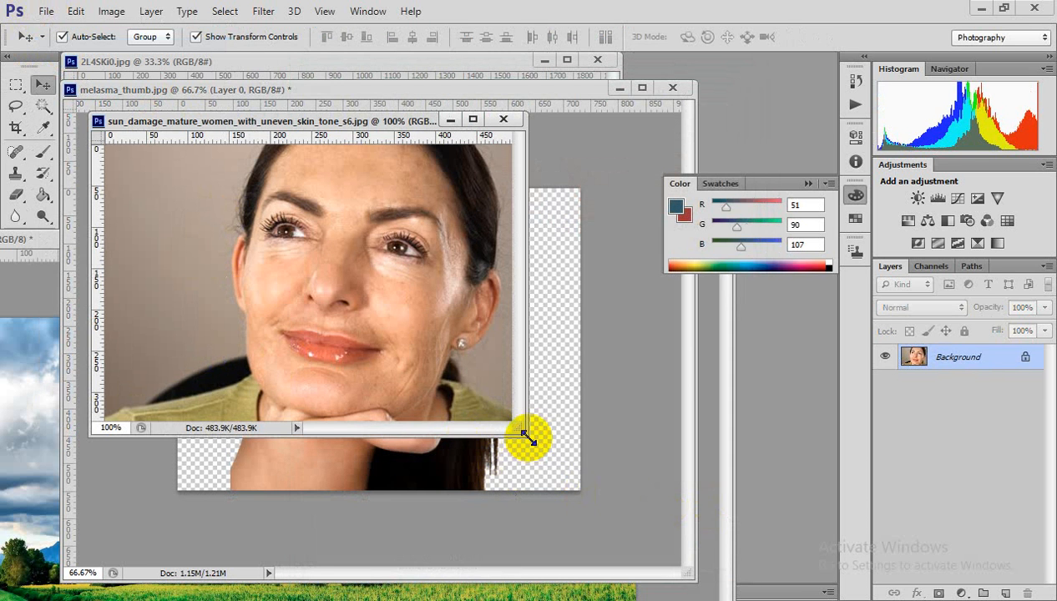
{"action": "left_click_drag", "start_coordinate": [526, 434], "coordinate": [683, 571]}
{"action": "left_click", "coordinate": [224, 265]}
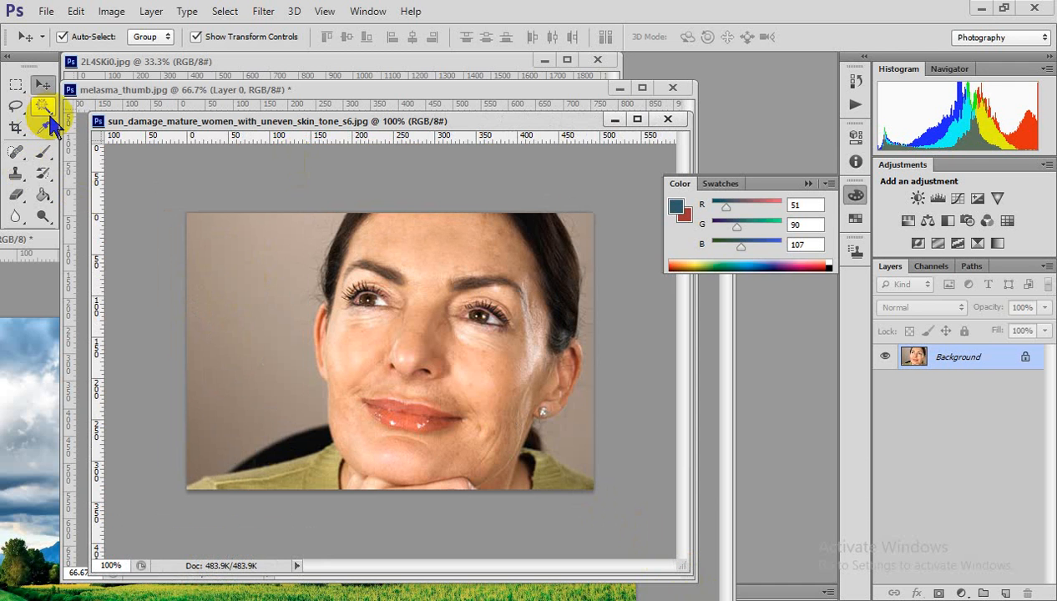
Set the Magic Wand tolerance to 5 and select part of the brown background beside the woman's face
{"action": "left_click", "coordinate": [43, 106]}
{"action": "type", "text": "5"}
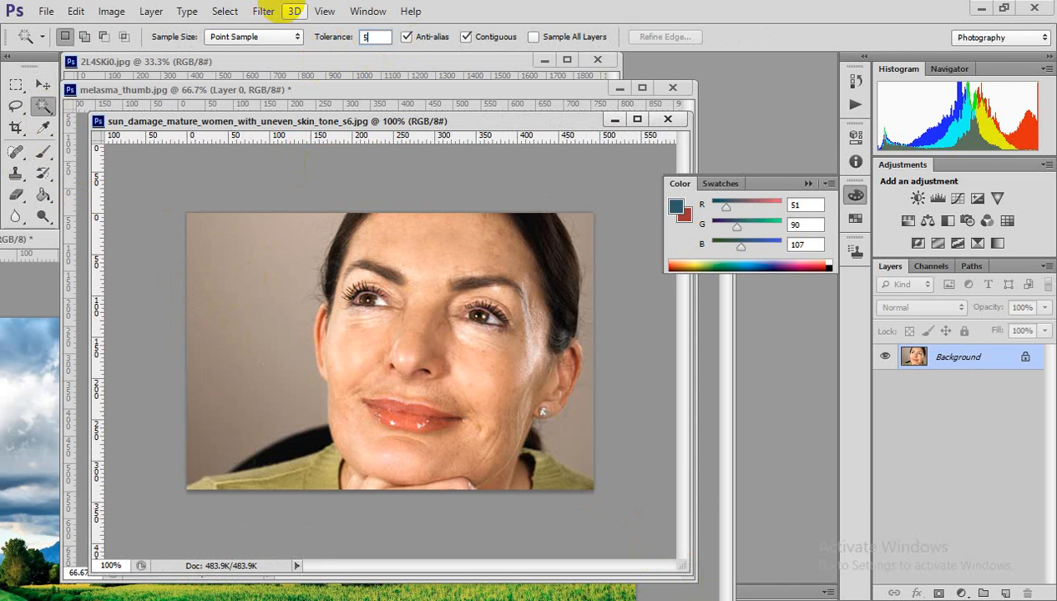
{"action": "left_click", "coordinate": [222, 292]}
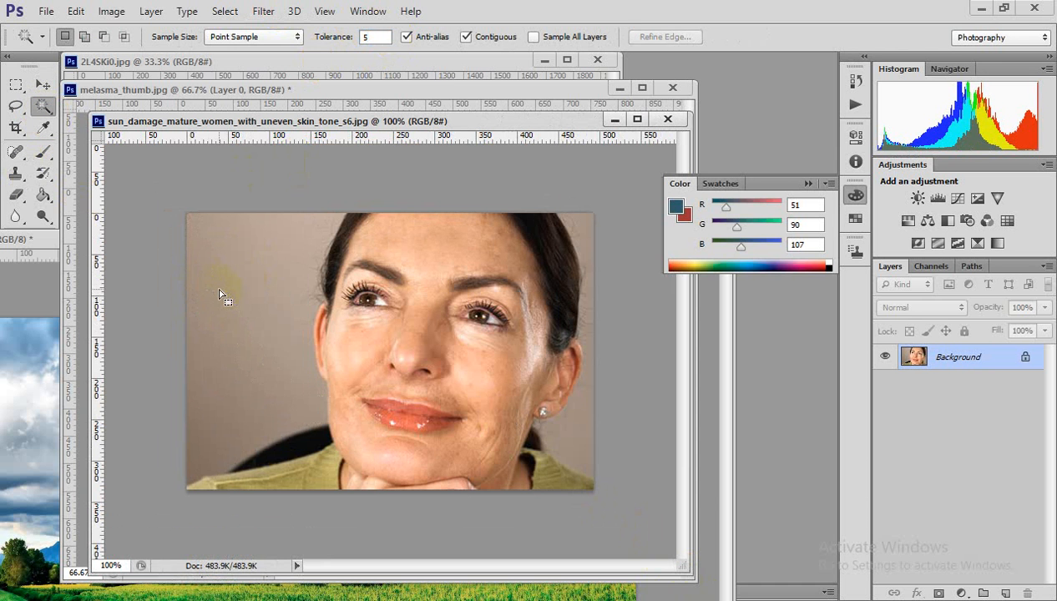
{"action": "left_click", "coordinate": [215, 324]}
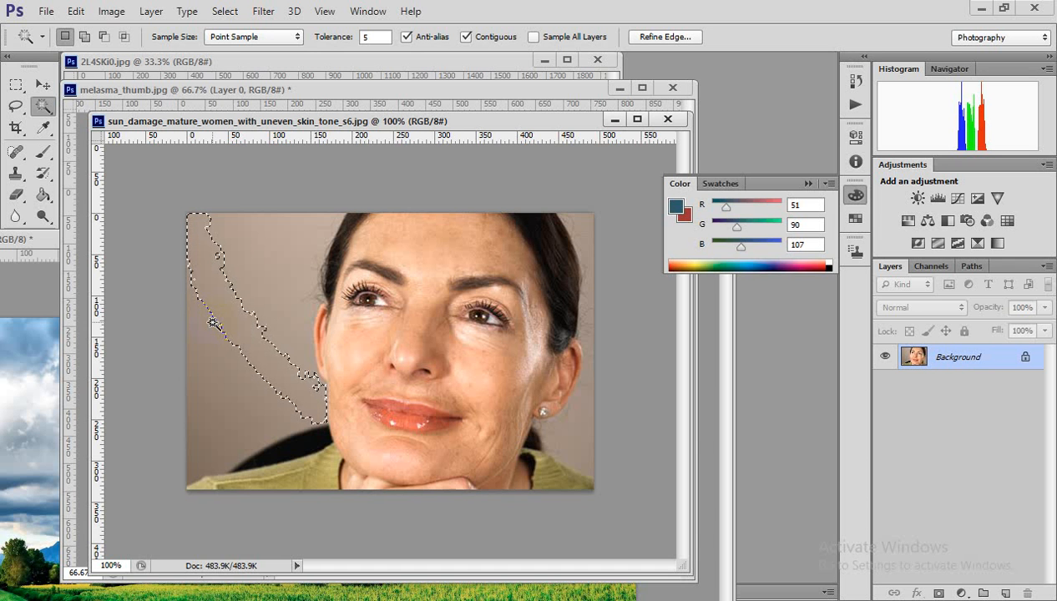
Set the Magic Wand tolerance to 50 and select the brown background beside the woman's face
{"action": "left_click", "coordinate": [373, 36]}
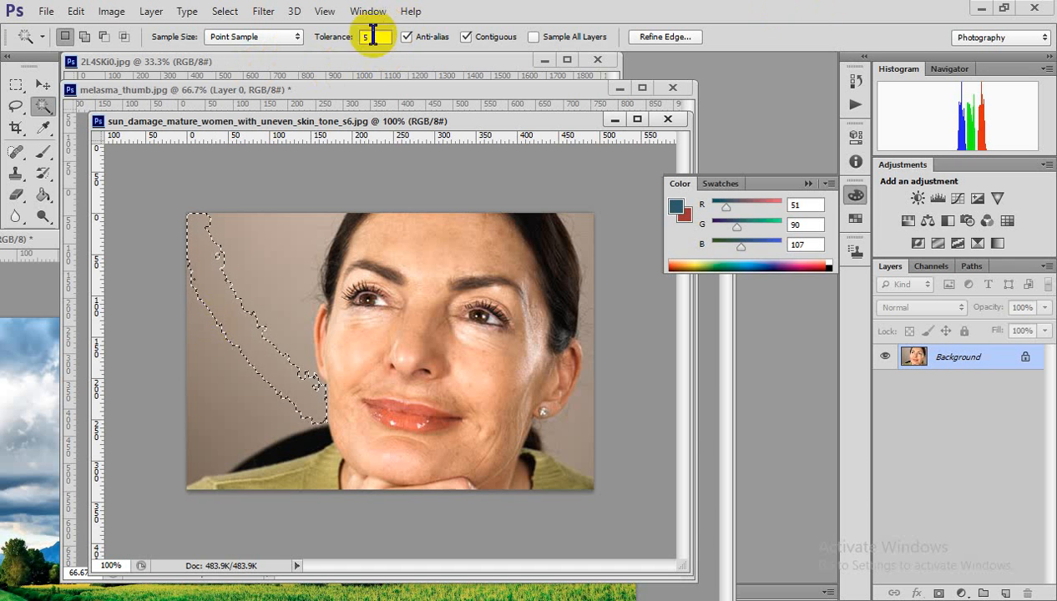
{"action": "type", "text": "50"}
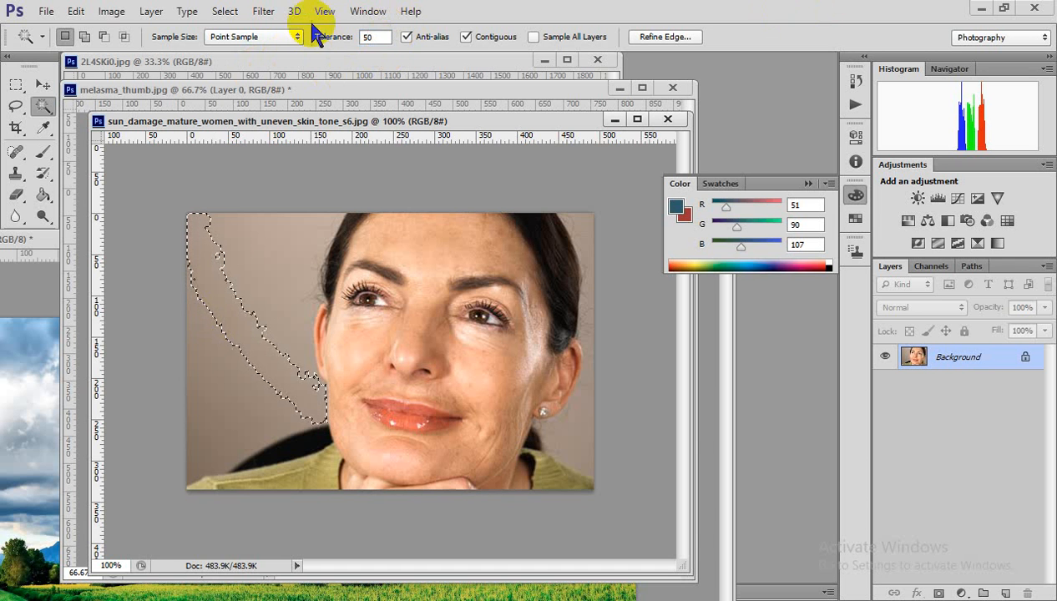
{"action": "left_click", "coordinate": [252, 342]}
{"action": "left_click", "coordinate": [252, 374]}
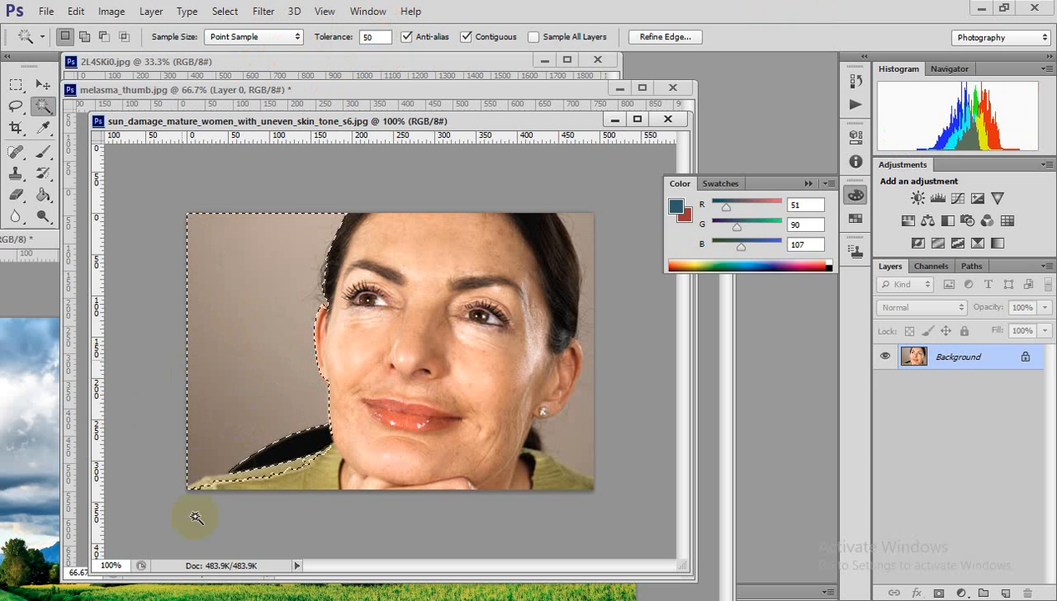
Clear the selection and reselect the brown background beside the woman's face with the Magic Wand at tolerance 50
{"action": "mouse_move", "coordinate": [334, 355]}
{"action": "left_mouse_down"}
{"action": "mouse_move", "coordinate": [338, 380]}
{"action": "mouse_move", "coordinate": [301, 441]}
{"action": "mouse_move", "coordinate": [288, 449]}
{"action": "mouse_move", "coordinate": [236, 437]}
{"action": "left_mouse_up"}
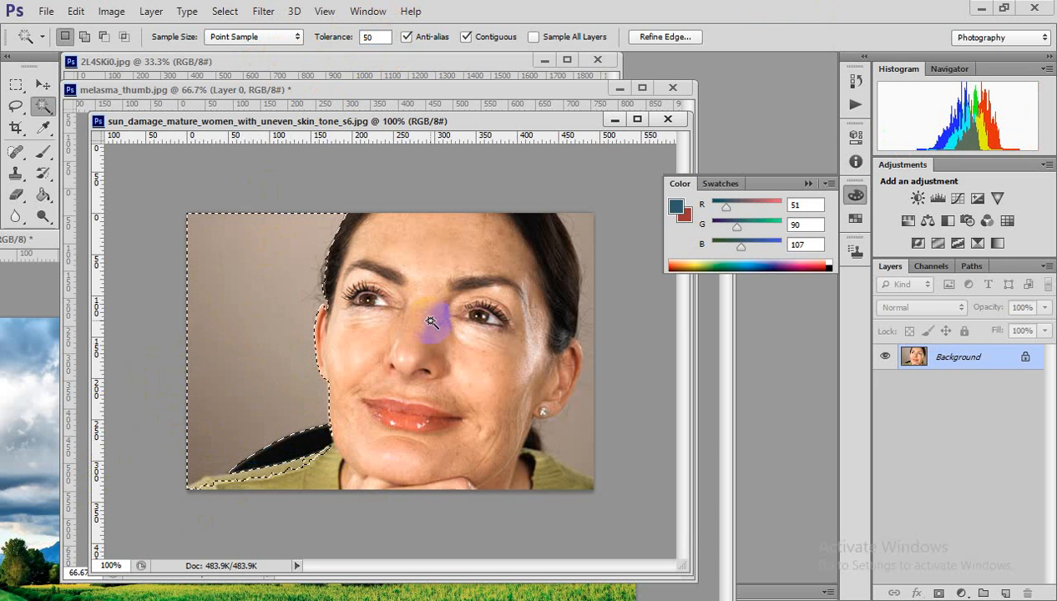
{"action": "key", "text": "ctrl+d"}
{"action": "left_click", "coordinate": [369, 37]}
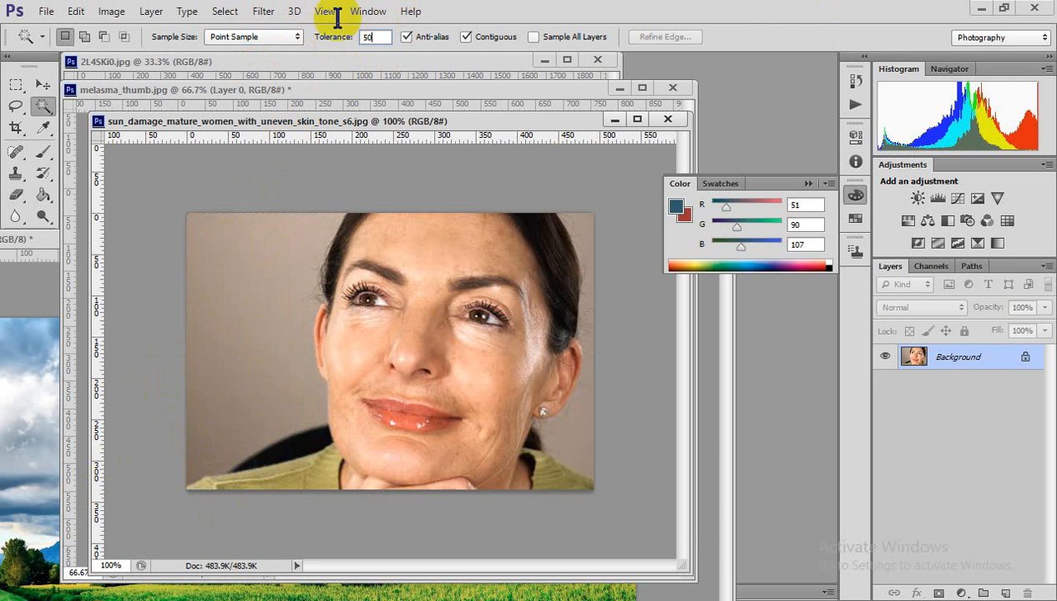
{"action": "left_click", "coordinate": [320, 276]}
{"action": "left_click", "coordinate": [288, 465], "text": "shift"}
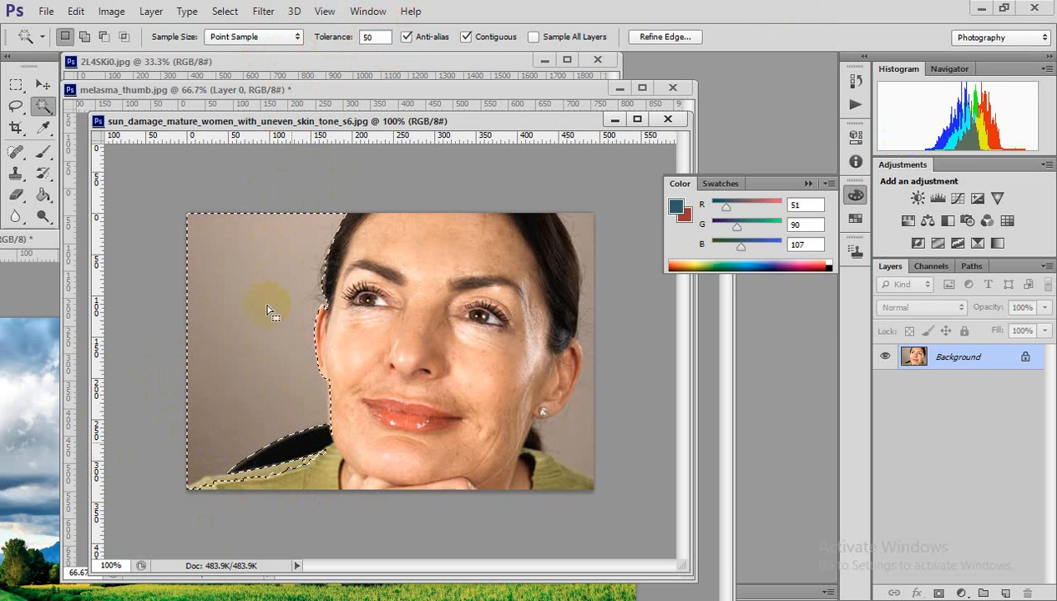
Set the Magic Wand tolerance to 20 and select the brown background beside the woman's face
{"action": "left_click", "coordinate": [373, 37]}
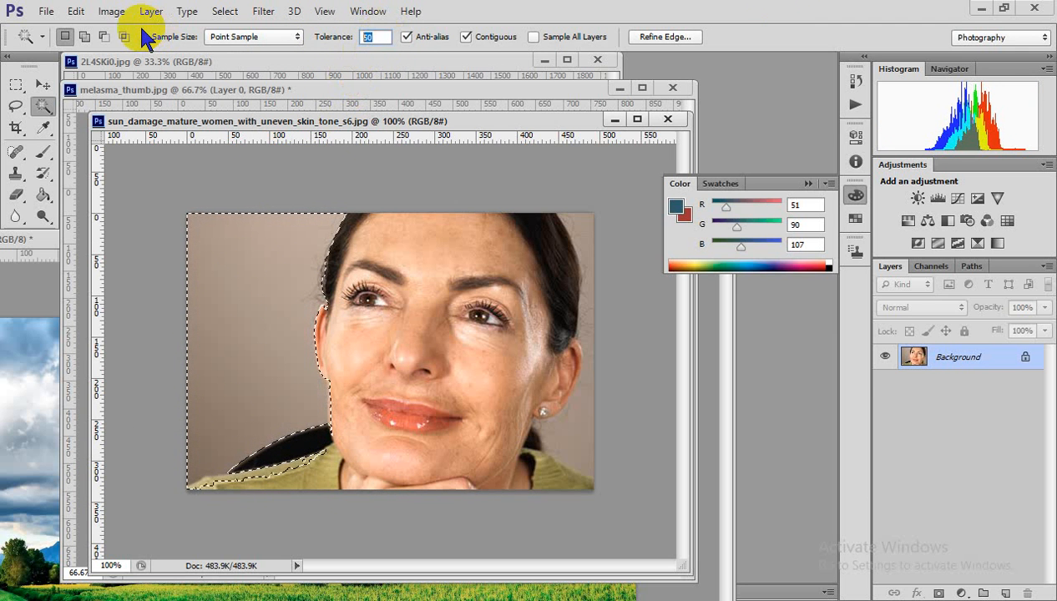
{"action": "type", "text": "20"}
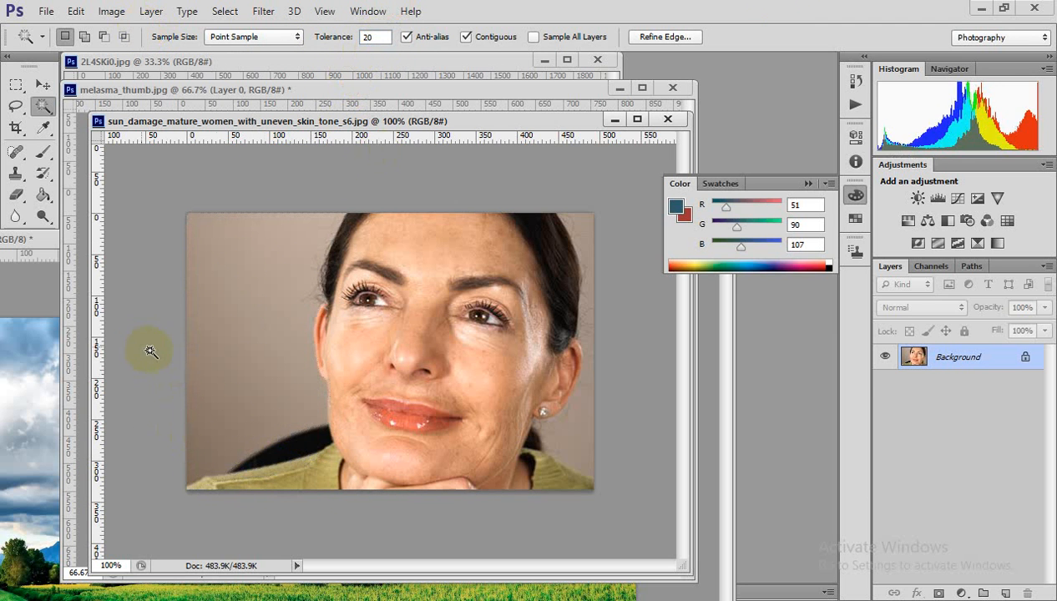
{"action": "left_click", "coordinate": [233, 317]}
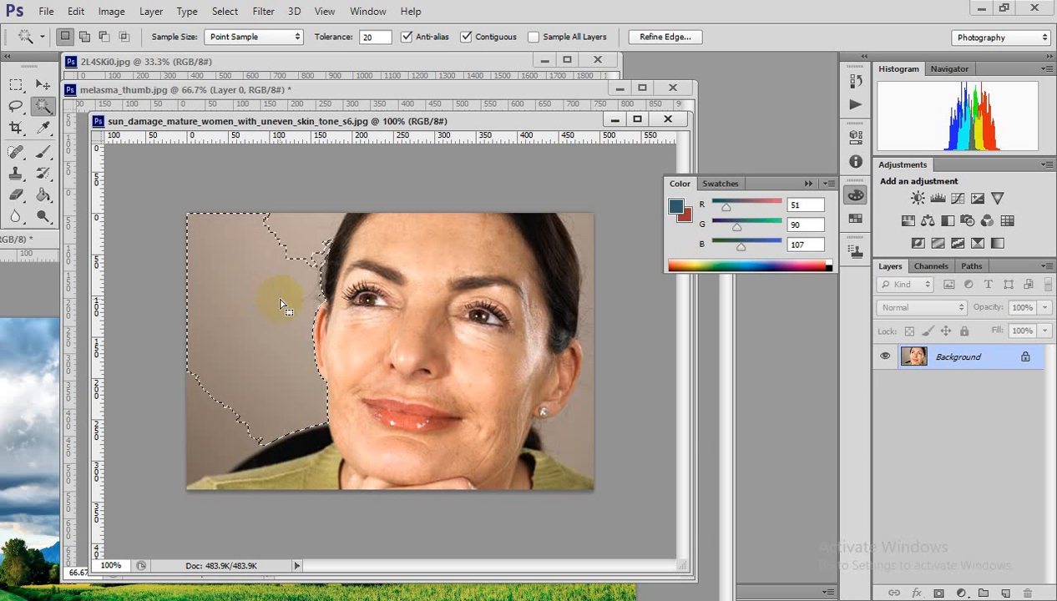
Raise the Magic Wand tolerance to 50 and select the brown background beside the woman's face again
{"action": "double_click", "coordinate": [374, 37]}
{"action": "type", "text": "50"}
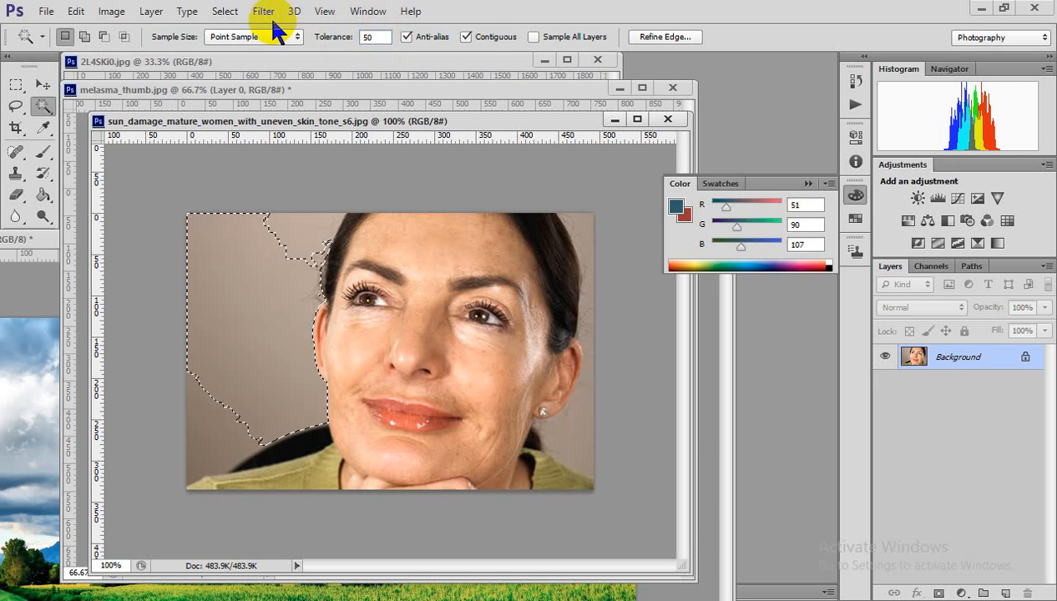
{"action": "left_click", "coordinate": [137, 288]}
{"action": "left_click", "coordinate": [231, 330]}
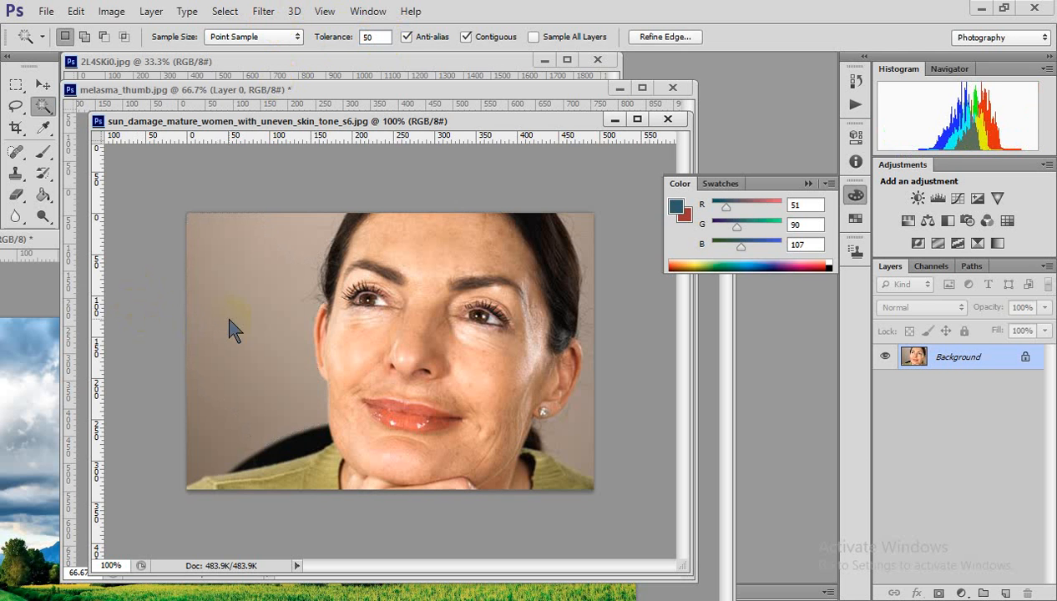
{"action": "left_click", "coordinate": [276, 458], "text": "shift"}
{"action": "left_click", "coordinate": [261, 488], "text": "shift"}
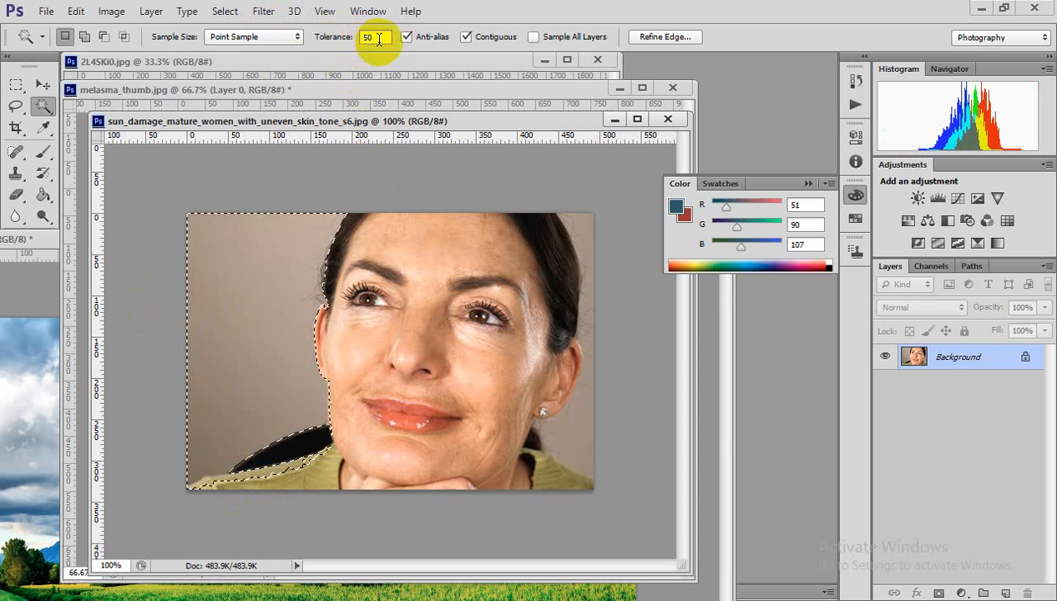
Lower the Magic Wand tolerance to 5 and select a strip of the brown background beside the face
{"action": "left_click", "coordinate": [332, 42]}
{"action": "type", "text": "5"}
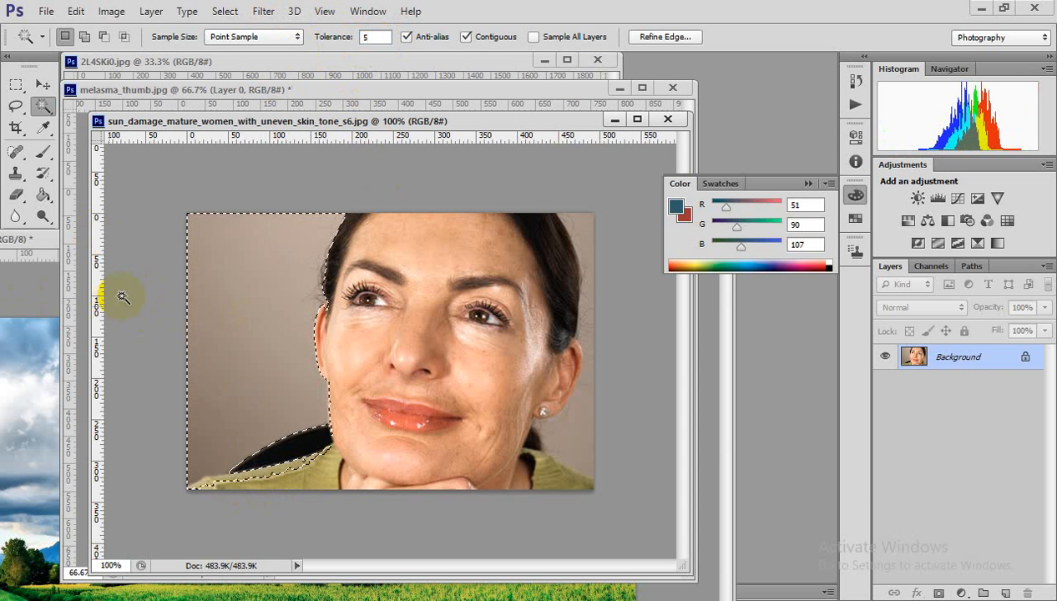
{"action": "left_click", "coordinate": [248, 302]}
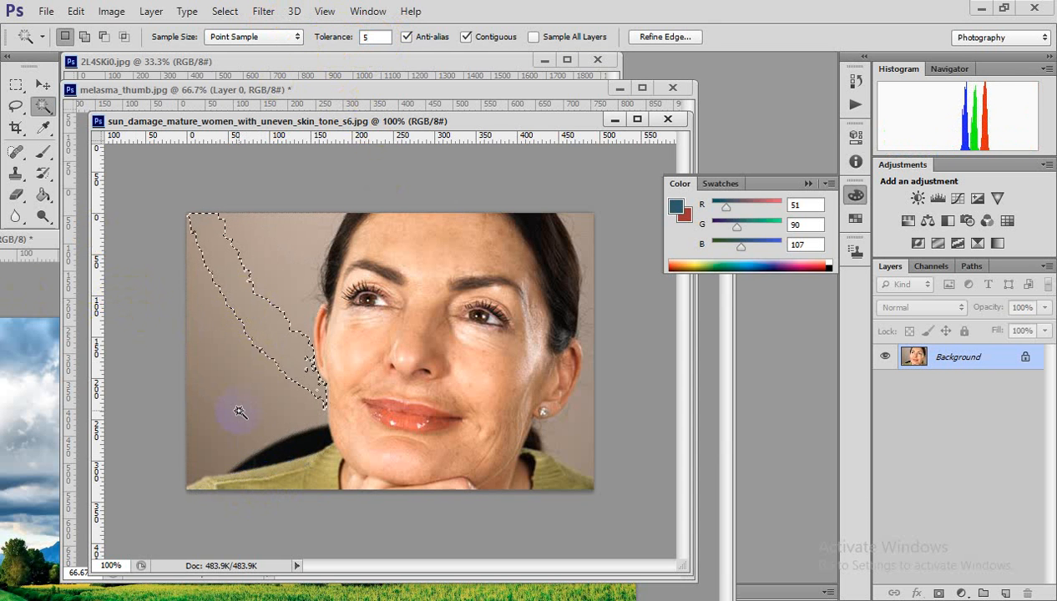
Set the Magic Wand tolerance to 30 and select the brown background beside the woman's face
{"action": "double_click", "coordinate": [374, 37]}
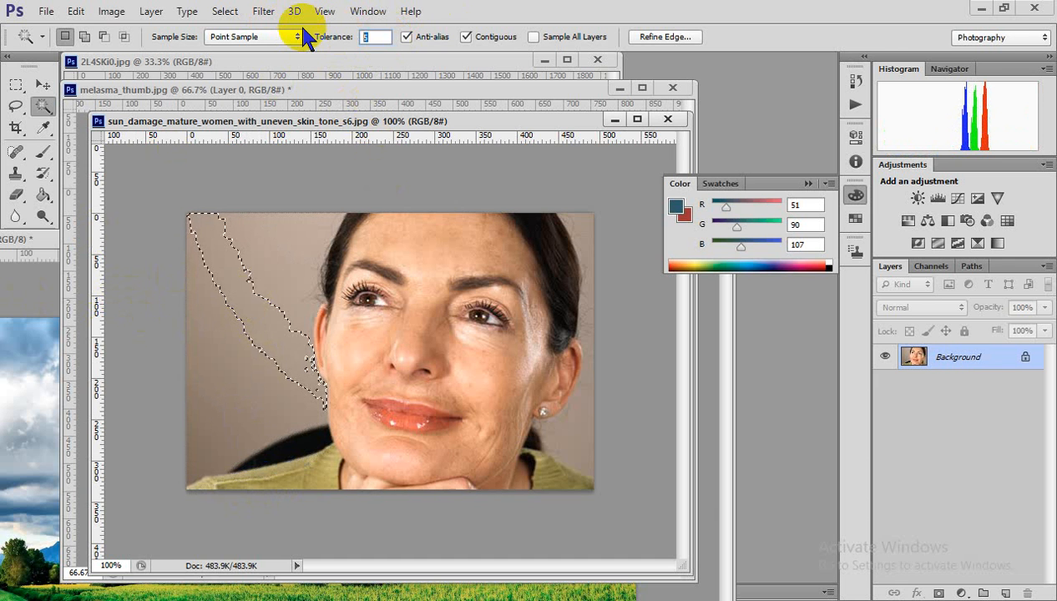
{"action": "type", "text": "30"}
{"action": "left_click", "coordinate": [212, 357]}
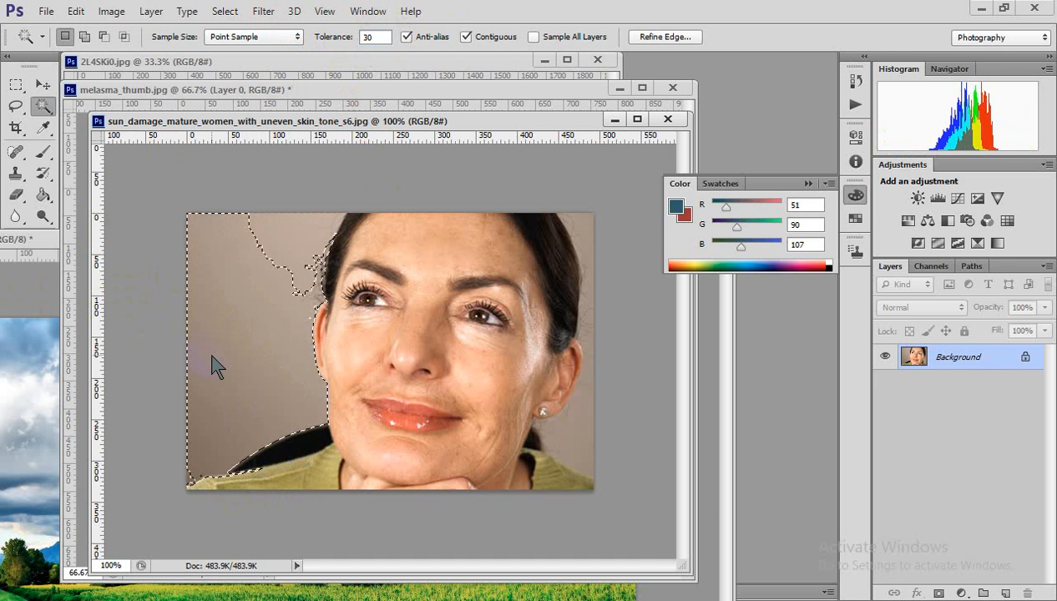
{"action": "left_click", "coordinate": [219, 481]}
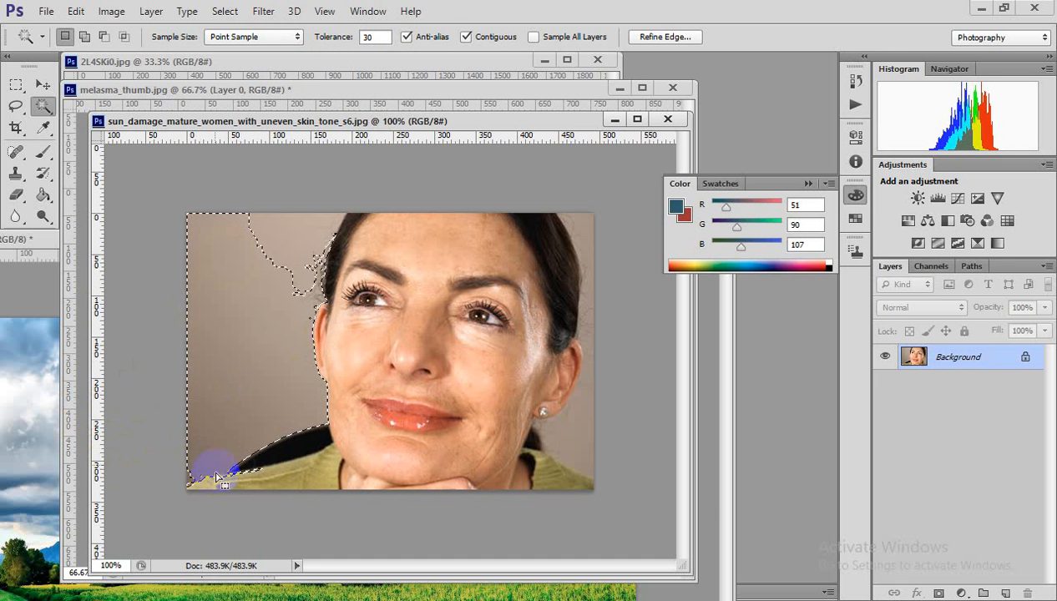
Return the Magic Wand tolerance to 20 and make a new selection of the background beside the face
{"action": "left_click", "coordinate": [341, 40]}
{"action": "type", "text": "20"}
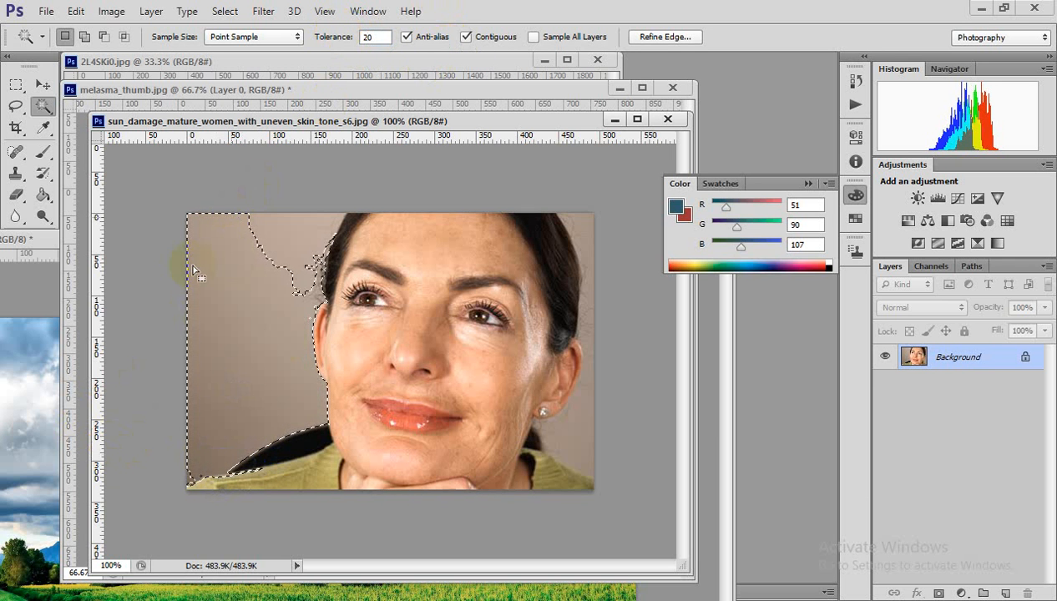
{"action": "left_click", "coordinate": [221, 301]}
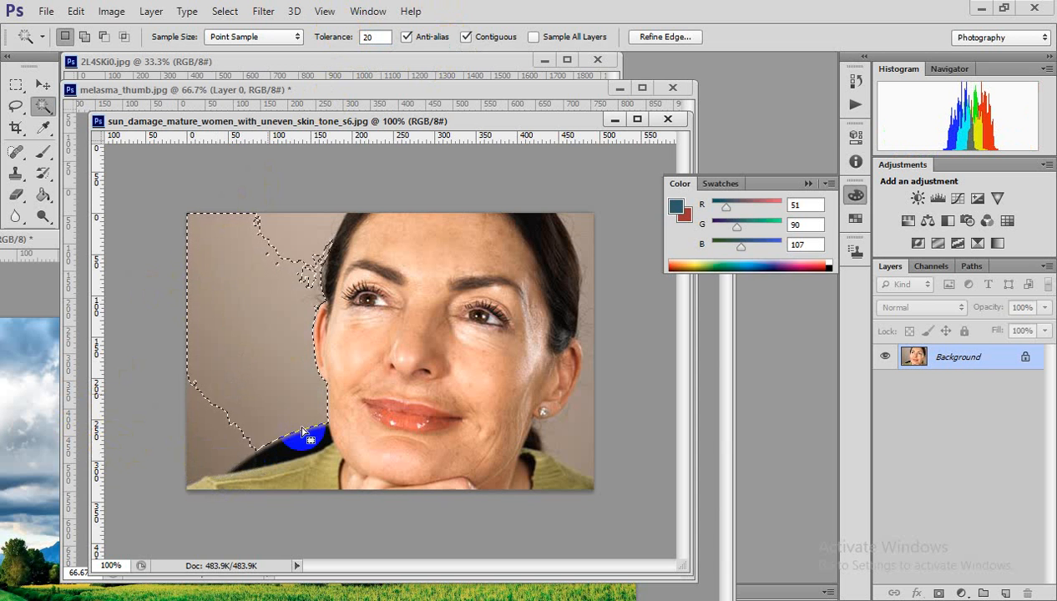
{"action": "left_click", "coordinate": [286, 247]}
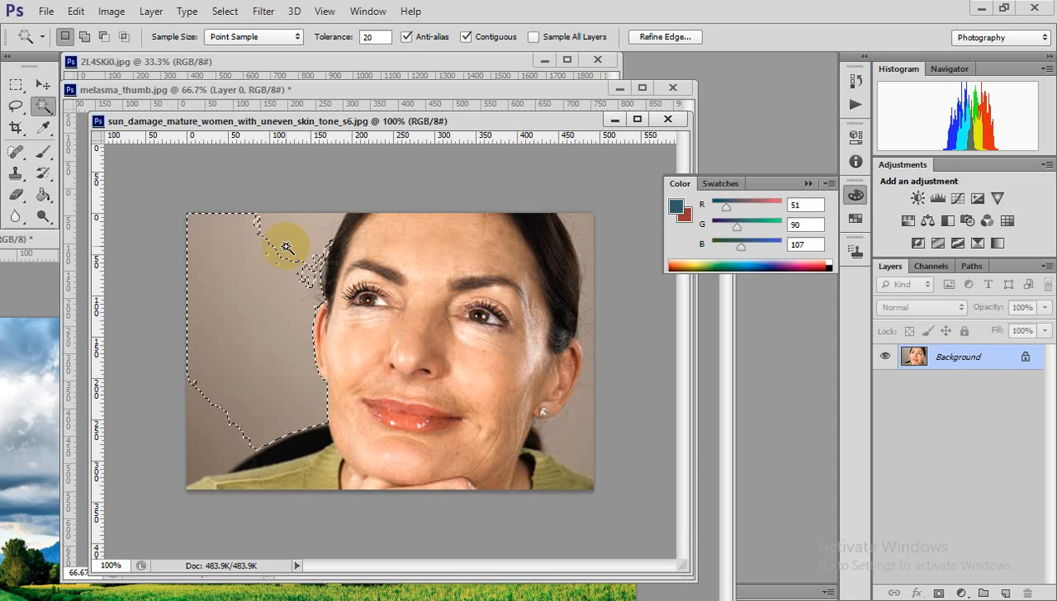
Add the remaining background areas beside the hair, above the shoulder and on the opposite side of the head to the selection
{"action": "key", "text": "shift"}
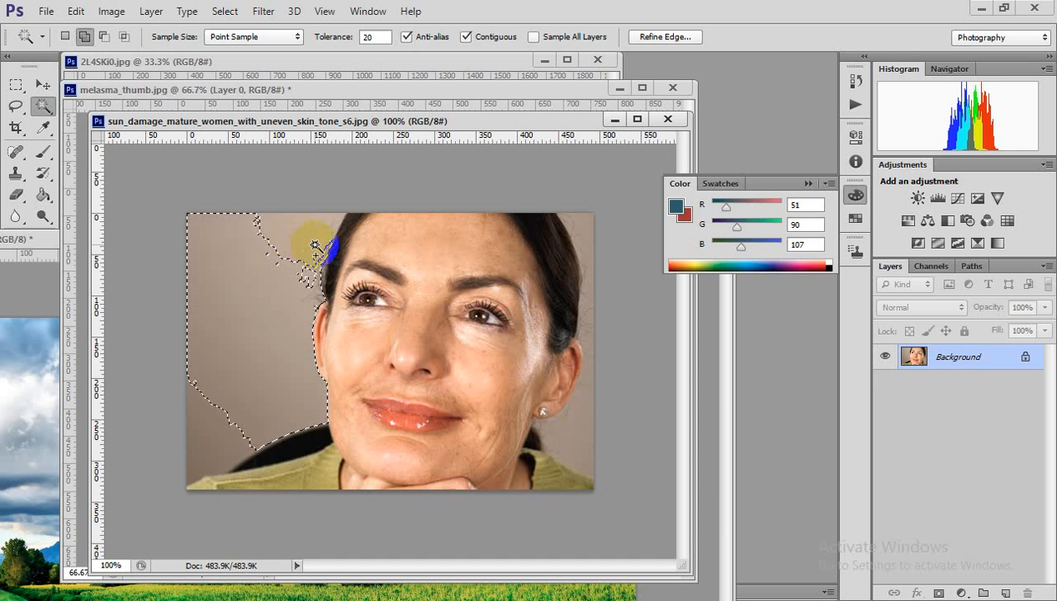
{"action": "left_click", "coordinate": [295, 236]}
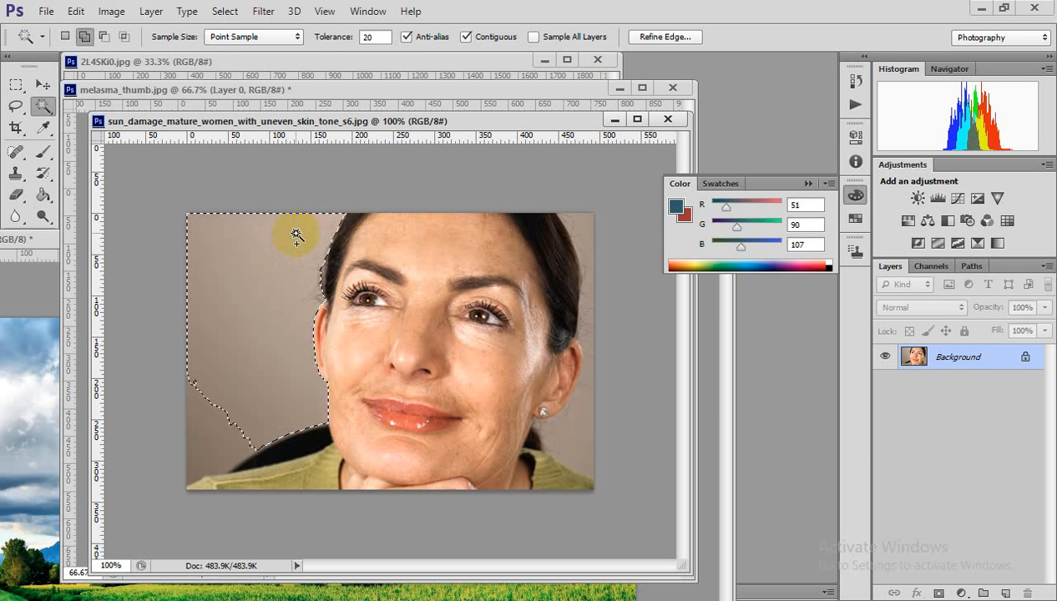
{"action": "left_click", "coordinate": [209, 449]}
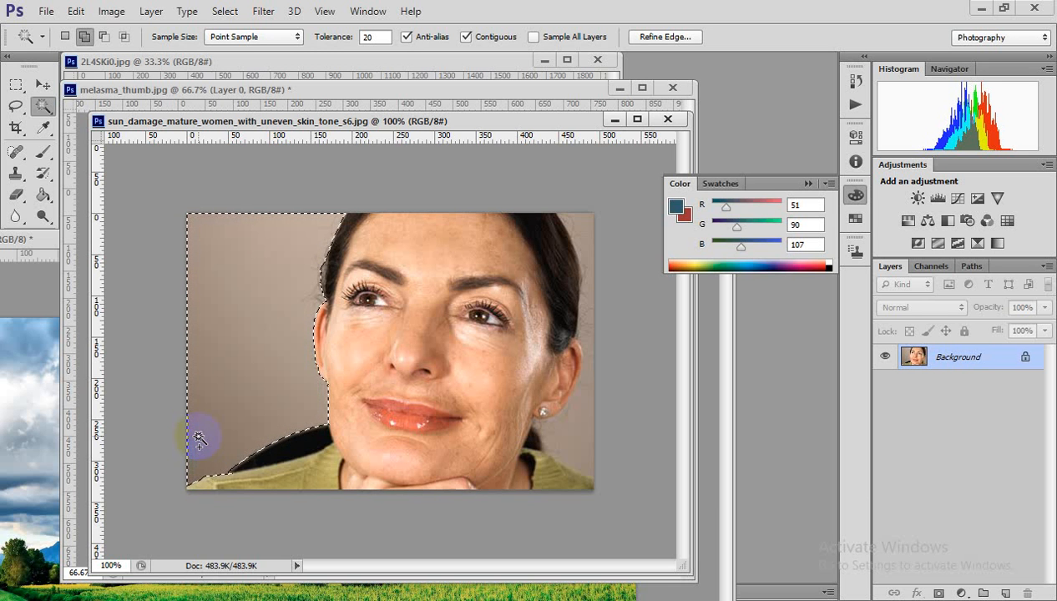
{"action": "key", "text": "shift"}
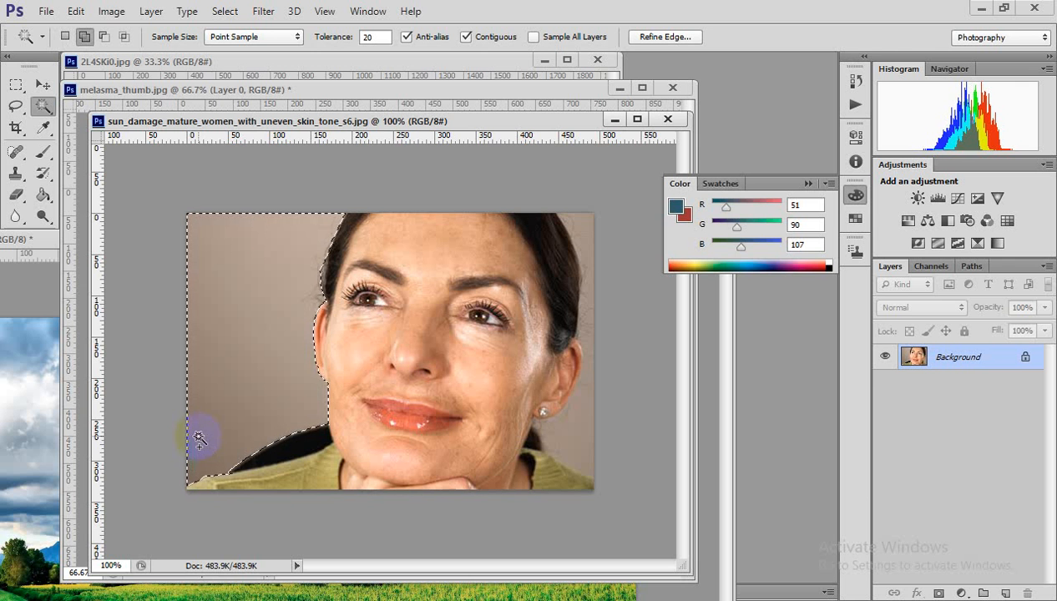
{"action": "left_click", "coordinate": [587, 435], "text": "shift"}
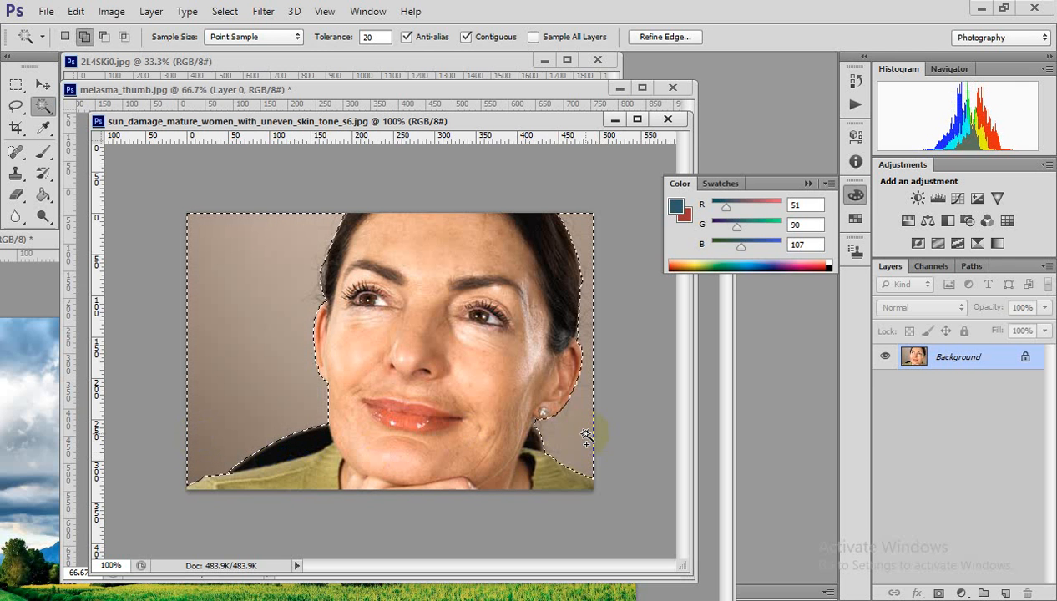
{"action": "left_click", "coordinate": [549, 248], "text": "shift"}
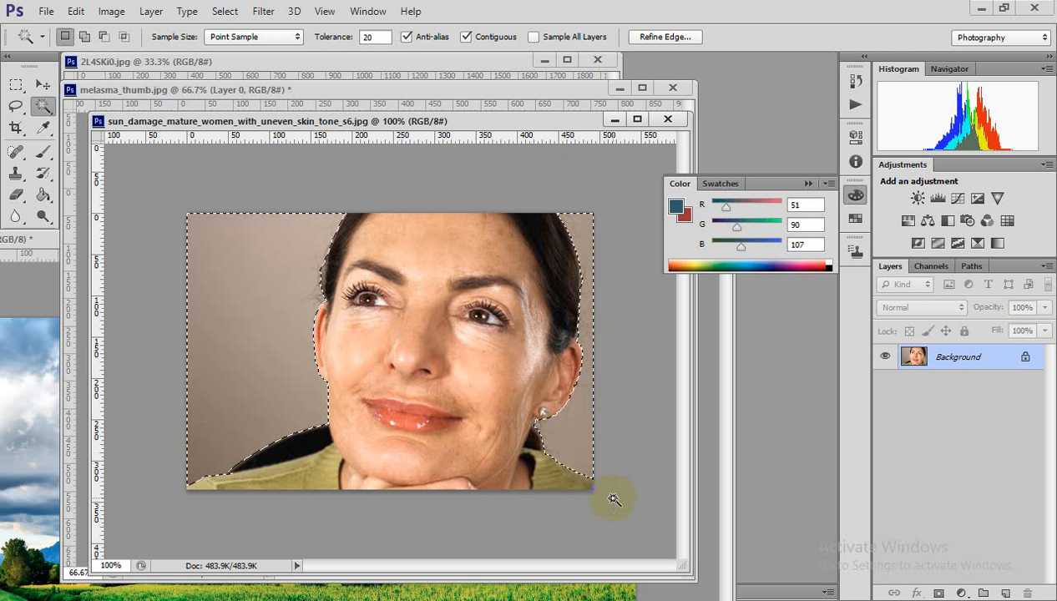
Darken the selected background with an RGB Curves point at input 144, output 99, and deselect it
{"action": "key", "text": "ctrl+m"}
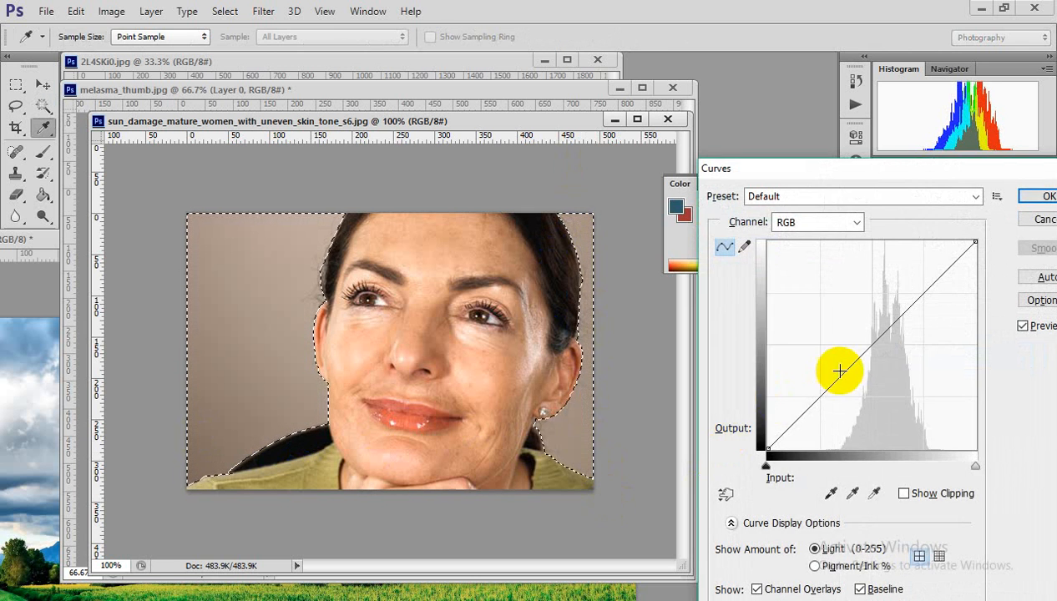
{"action": "left_click_drag", "start_coordinate": [868, 348], "coordinate": [885, 368]}
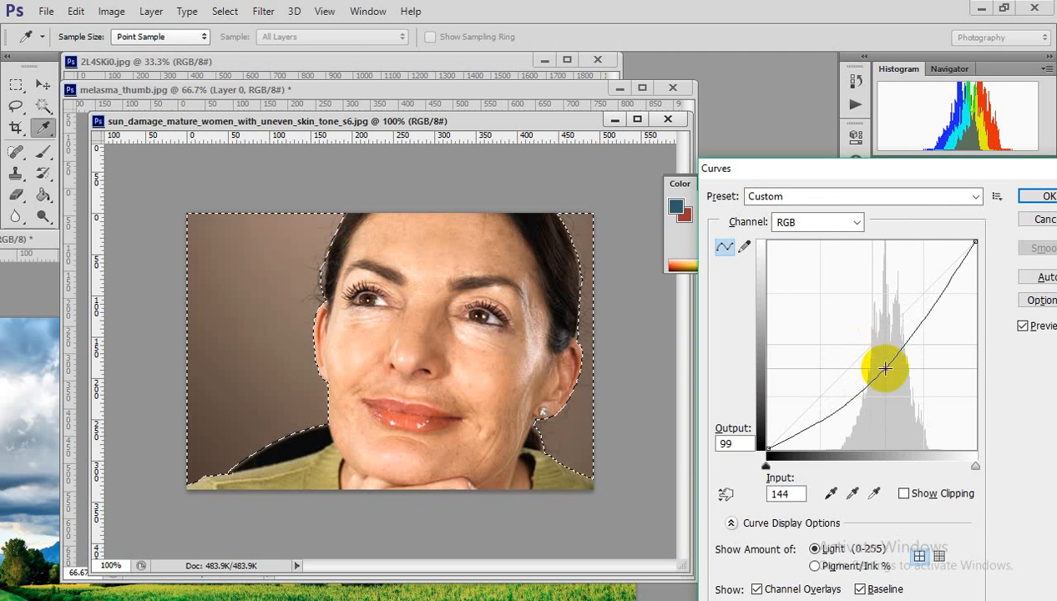
{"action": "left_click", "coordinate": [1041, 197]}
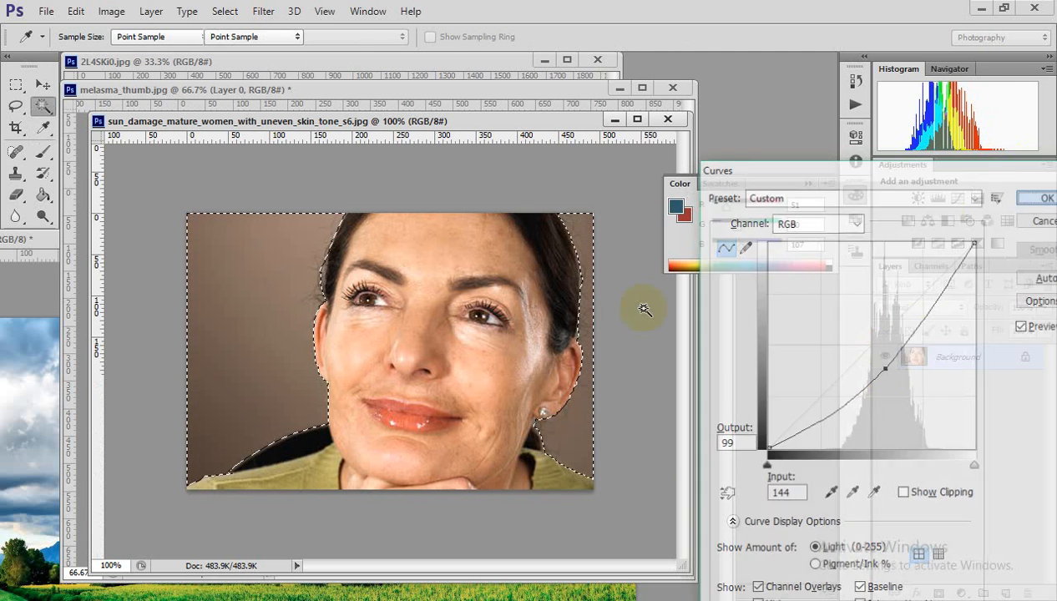
{"action": "key", "text": "ctrl+d"}
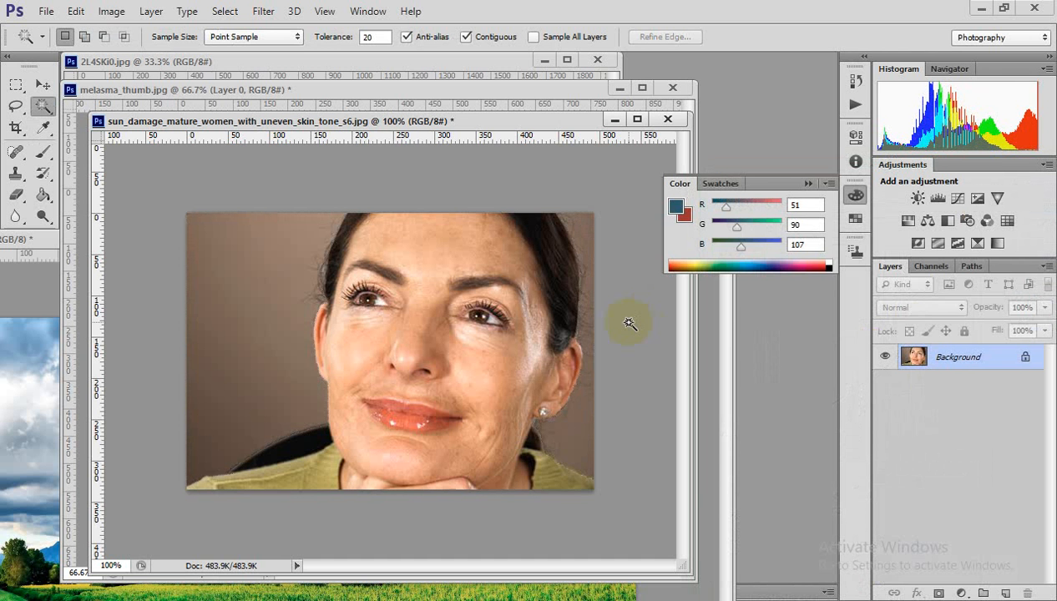
Restore the background selection, tint it green with a Green-channel Curves point at input 87, output 166, and deselect
{"action": "key", "text": "ctrl+z"}
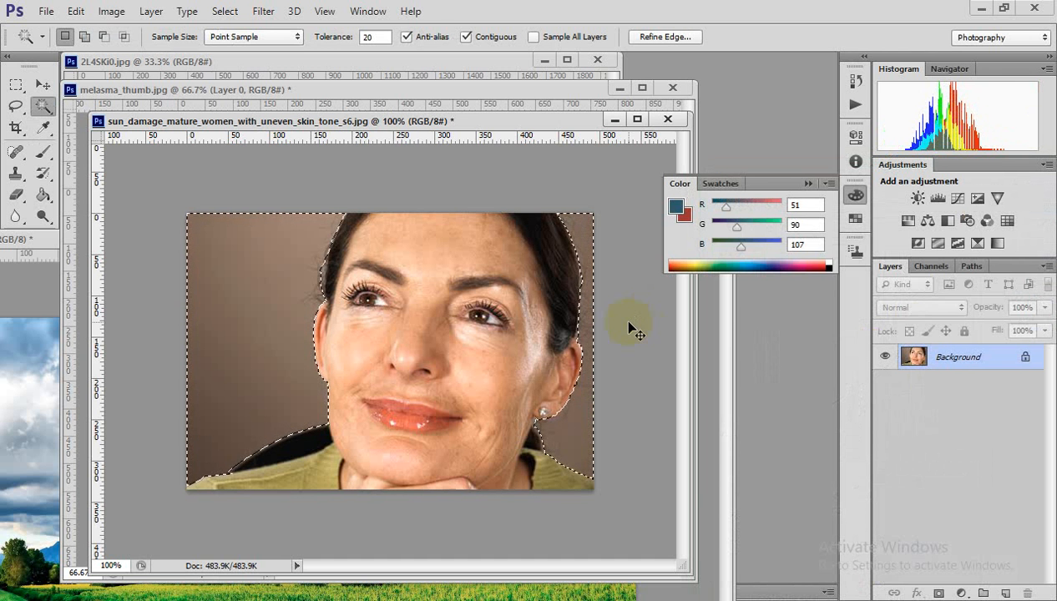
{"action": "key", "text": "ctrl+m"}
{"action": "left_click", "coordinate": [806, 223]}
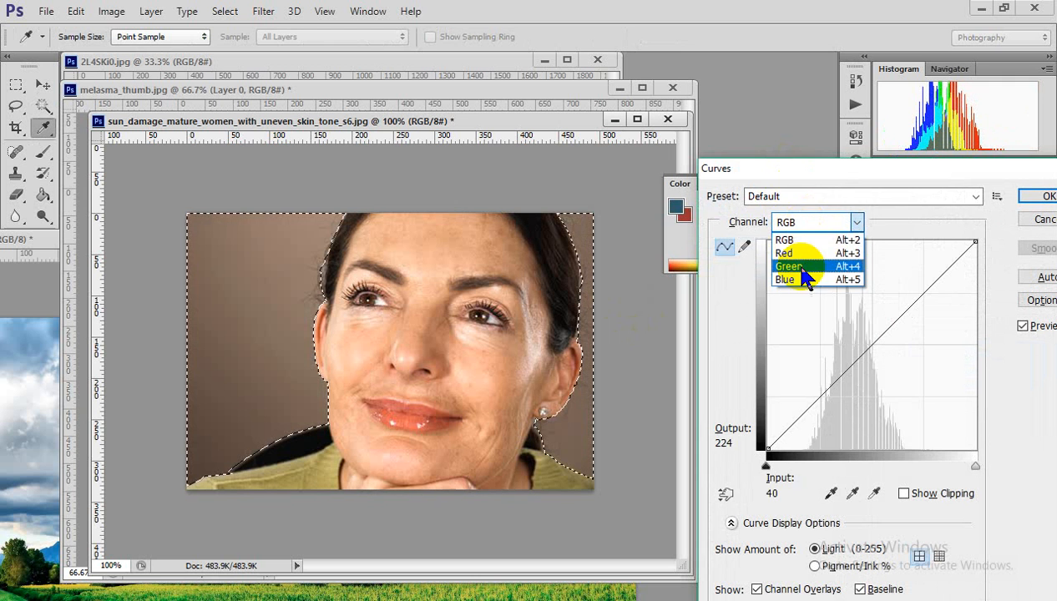
{"action": "left_click", "coordinate": [799, 267]}
{"action": "left_click_drag", "start_coordinate": [868, 342], "coordinate": [839, 313]}
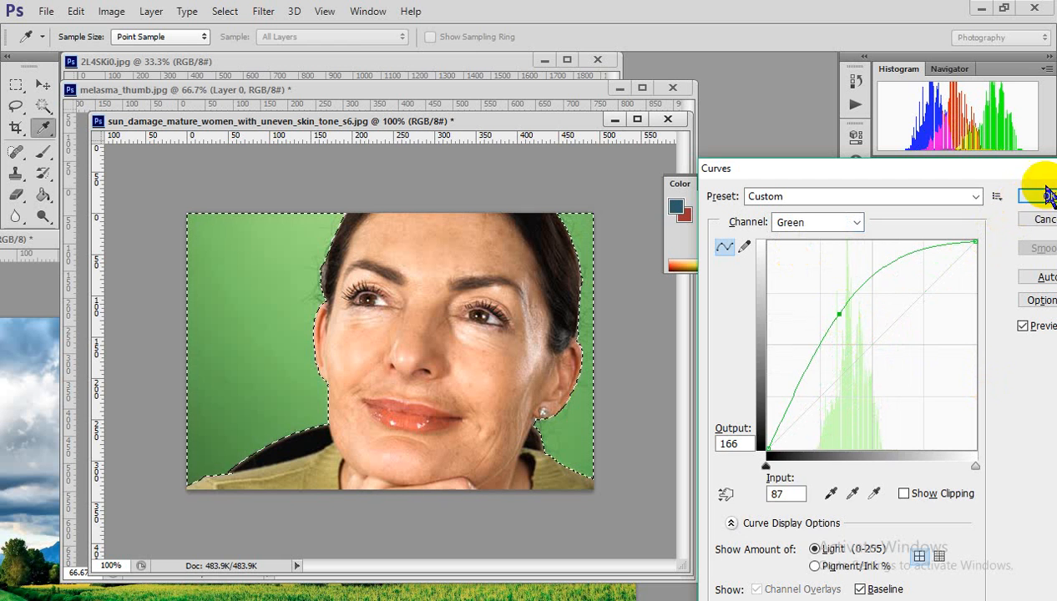
{"action": "key", "text": "Return"}
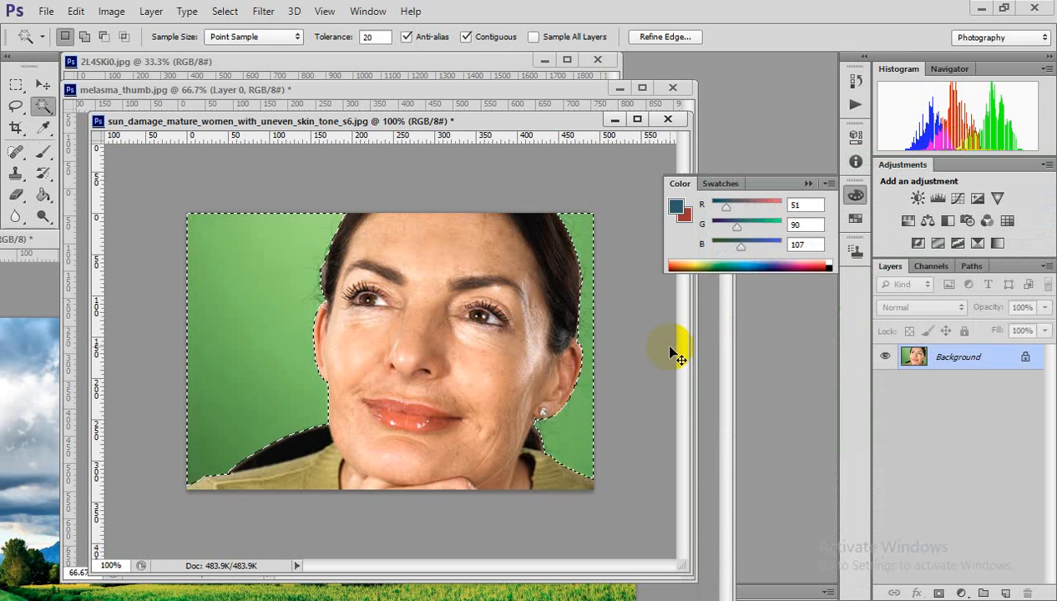
{"action": "key", "text": "ctrl+d"}
{"action": "left_click", "coordinate": [335, 543]}
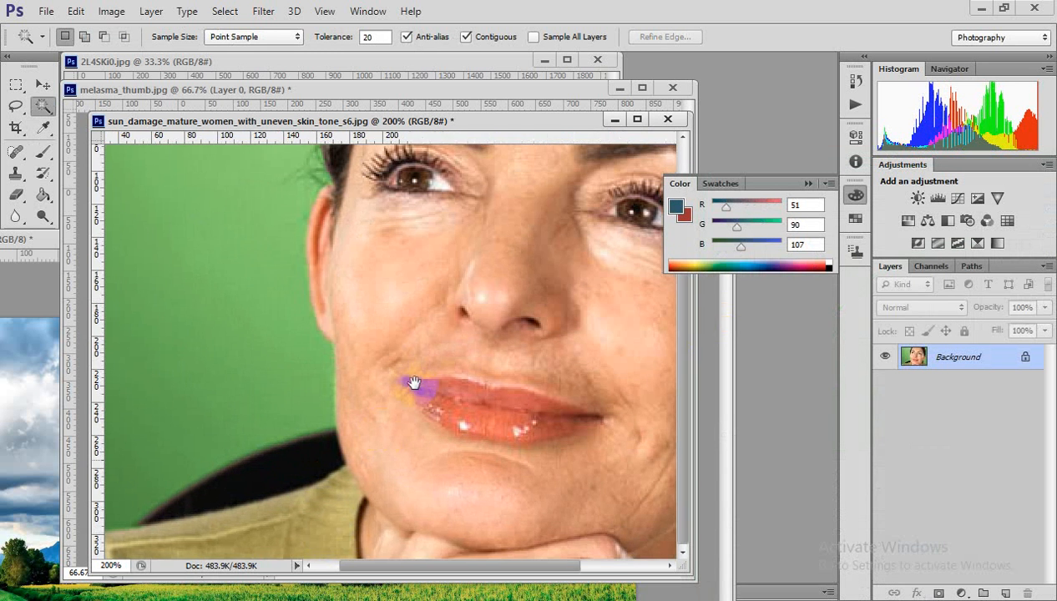
{"action": "left_click", "coordinate": [362, 534], "text": "alt"}
{"action": "left_click", "coordinate": [359, 514], "text": "alt"}
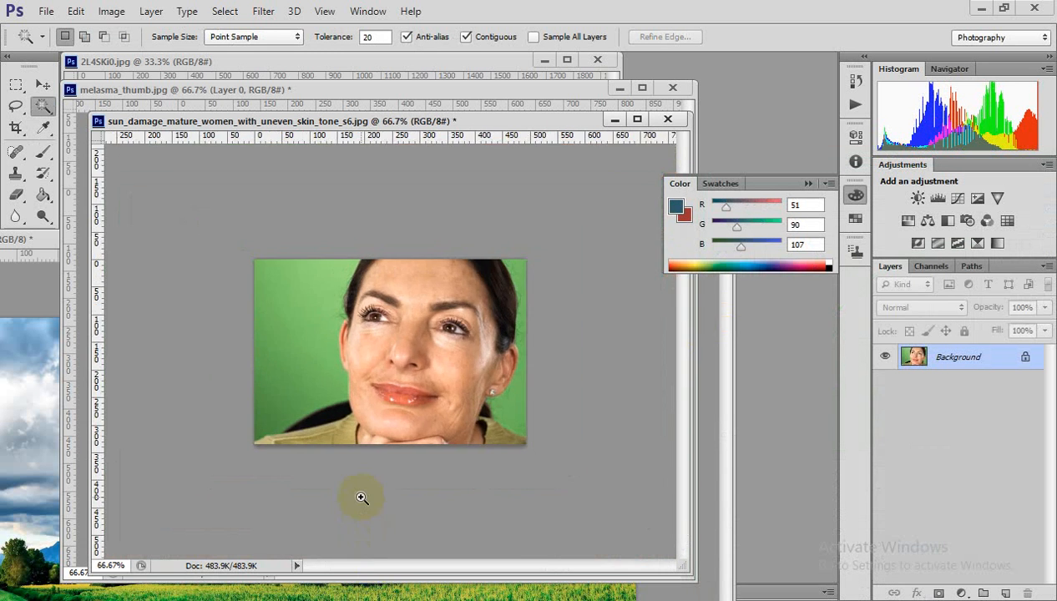
{"action": "left_click", "coordinate": [359, 496]}
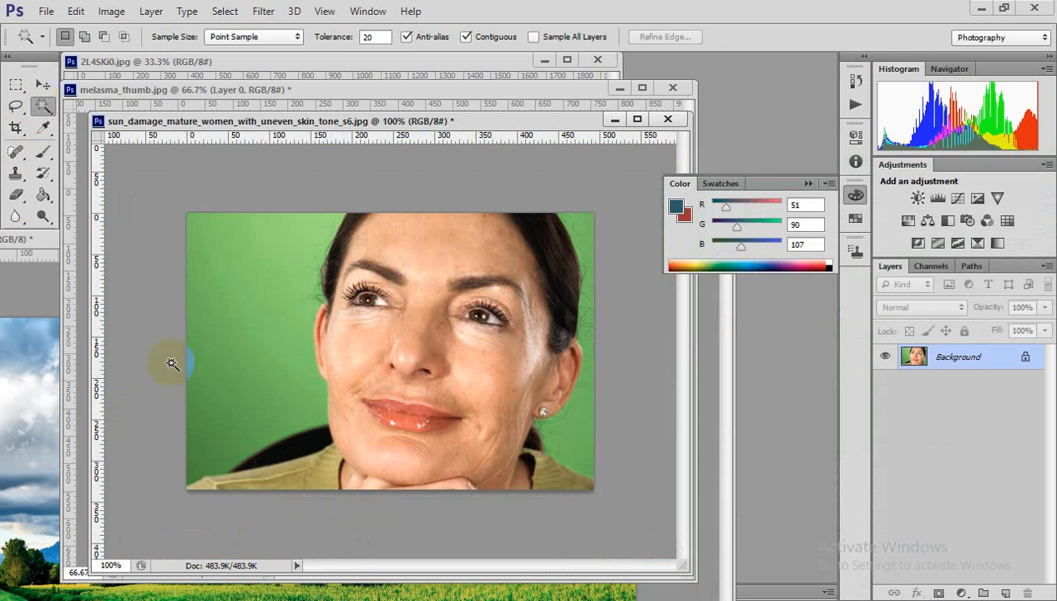
{"action": "left_click", "coordinate": [267, 467]}
{"action": "left_click", "coordinate": [309, 474]}
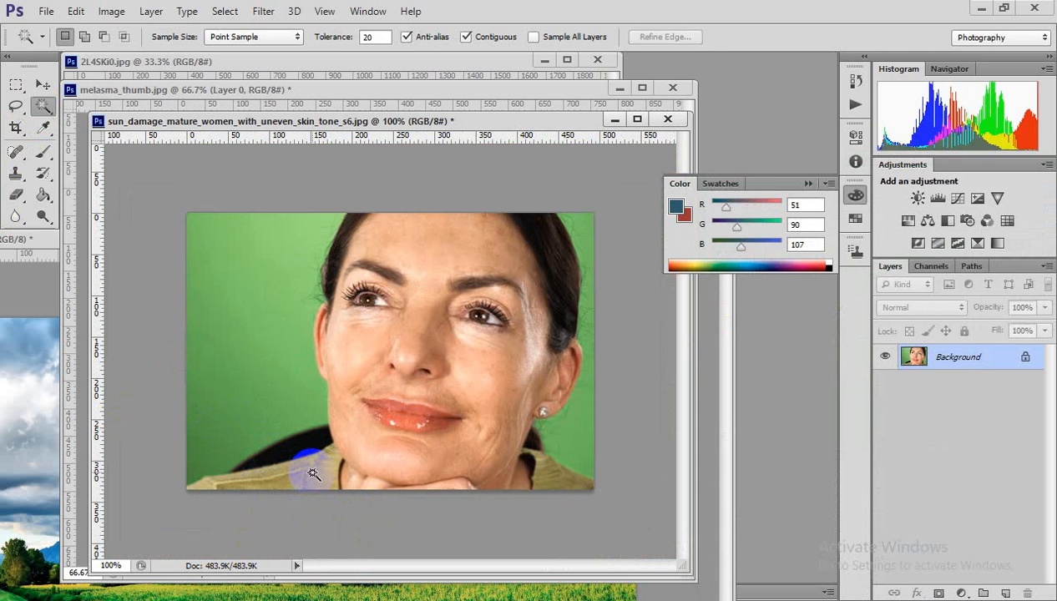
Select part of the sweater on the shoulder below the dark chair back with the Magic Wand at tolerance 20
{"action": "left_click", "coordinate": [311, 474]}
{"action": "left_click", "coordinate": [310, 480]}
{"action": "left_click", "coordinate": [409, 482]}
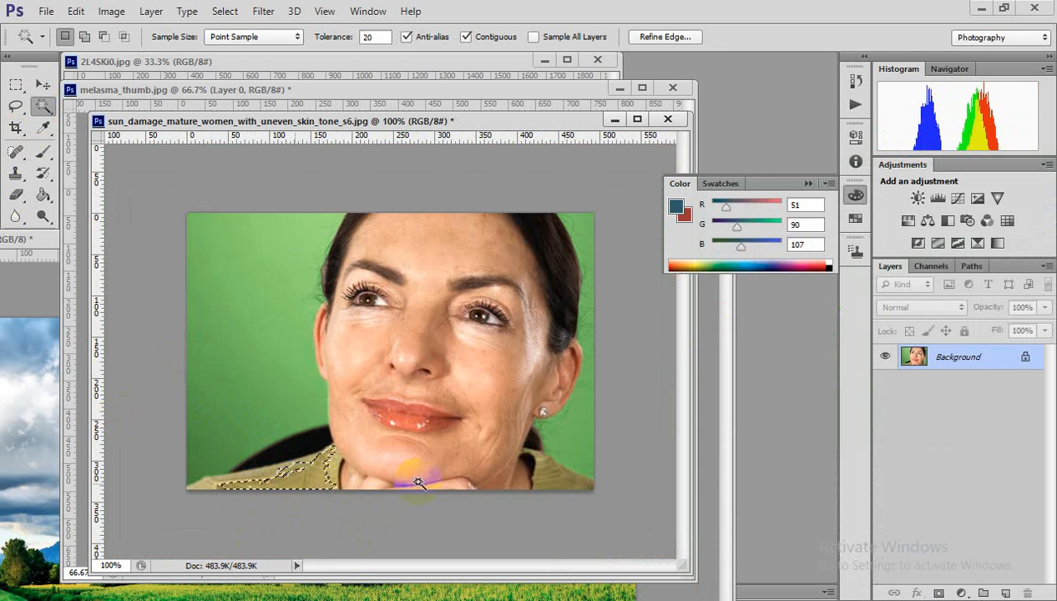
{"action": "left_click", "coordinate": [551, 480]}
{"action": "left_click", "coordinate": [288, 497]}
{"action": "left_click", "coordinate": [284, 483]}
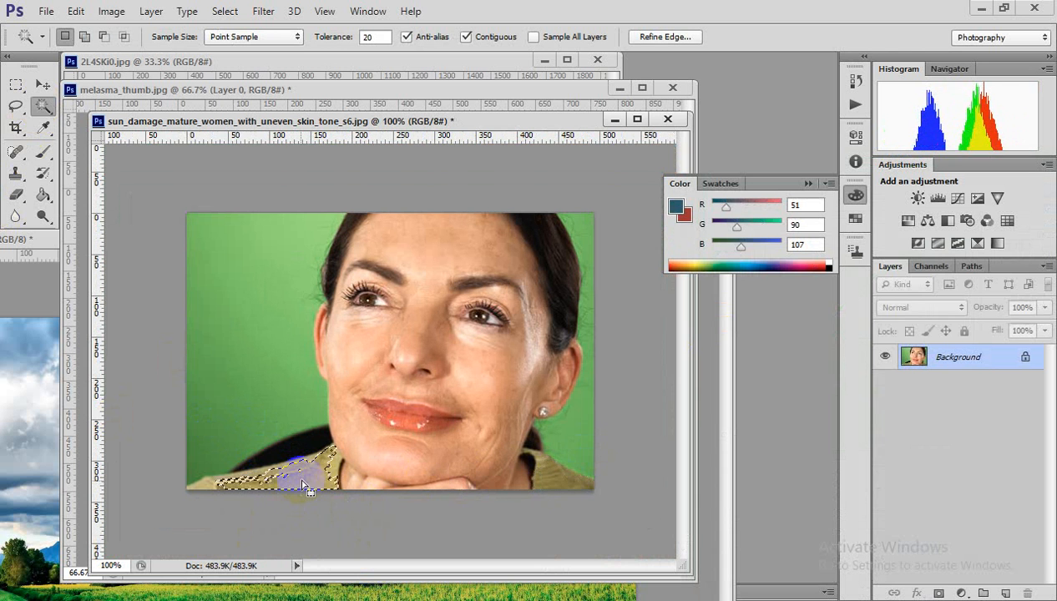
Add the remaining sweater areas on that shoulder to the selection and deselect
{"action": "left_click", "coordinate": [263, 486], "text": "shift"}
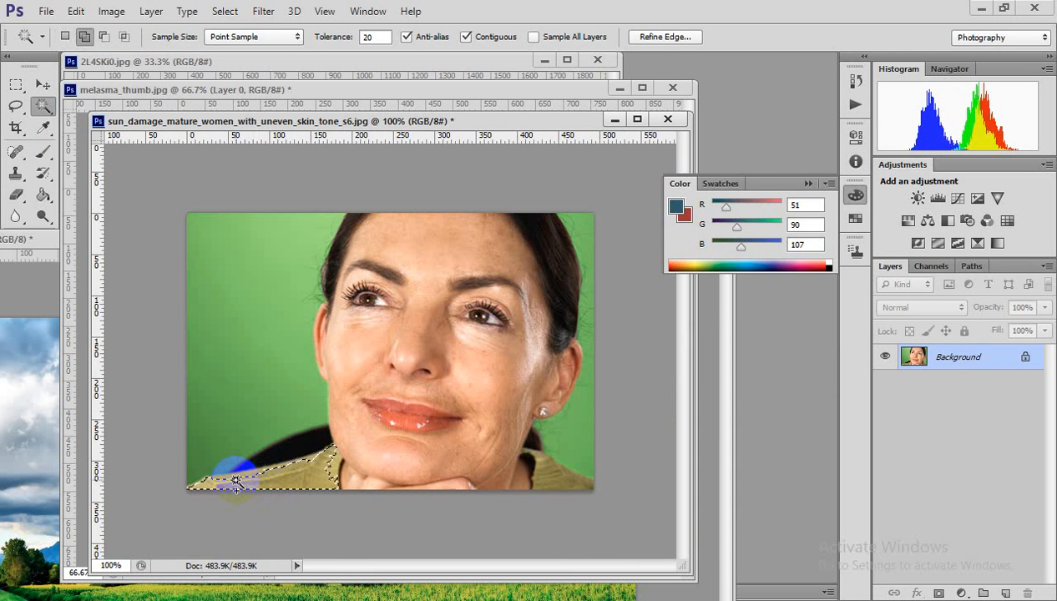
{"action": "left_click", "coordinate": [279, 475], "text": "shift"}
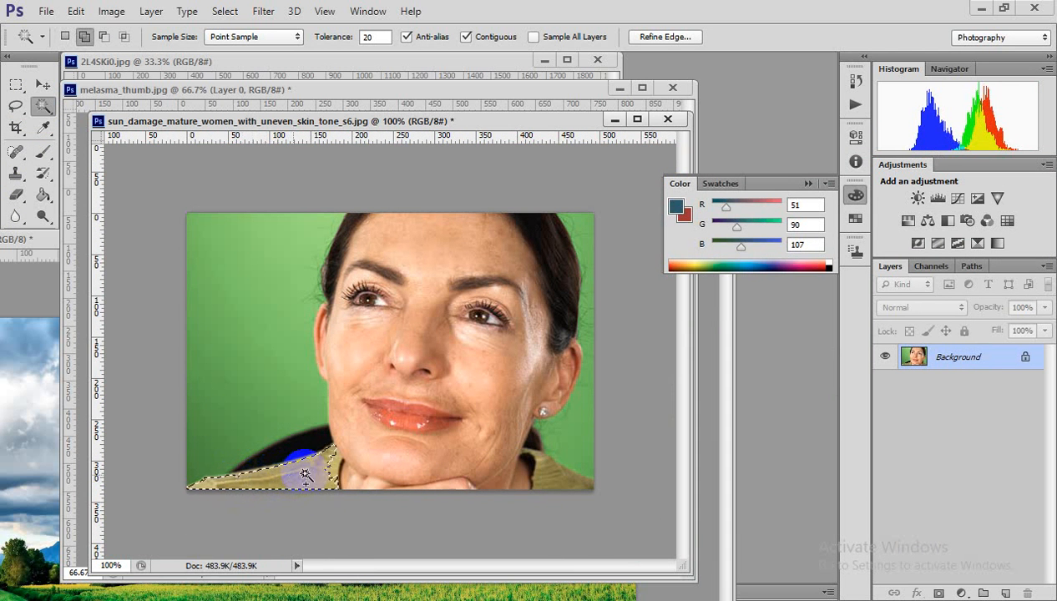
{"action": "left_click", "coordinate": [331, 470], "text": "shift"}
{"action": "left_click", "coordinate": [299, 471], "text": "shift"}
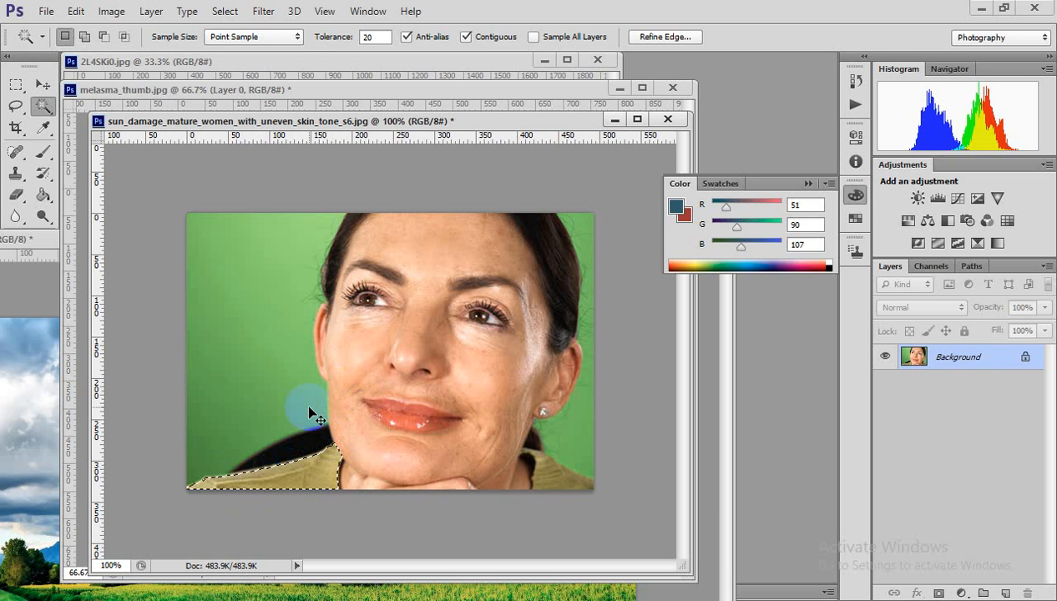
{"action": "key", "text": "ctrl+d"}
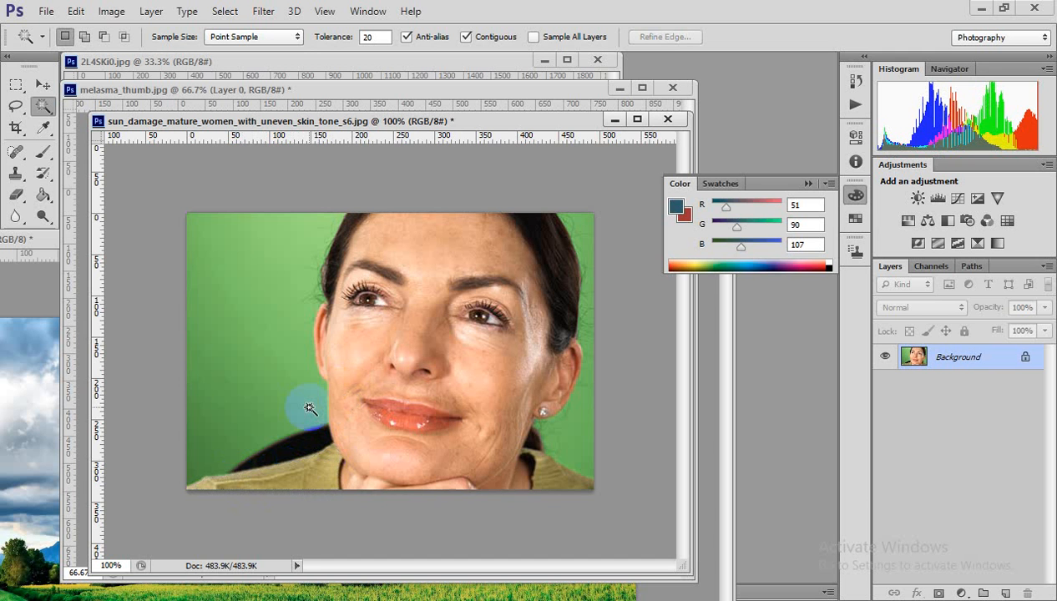
{"action": "left_click_drag", "start_coordinate": [43, 106], "coordinate": [127, 128]}
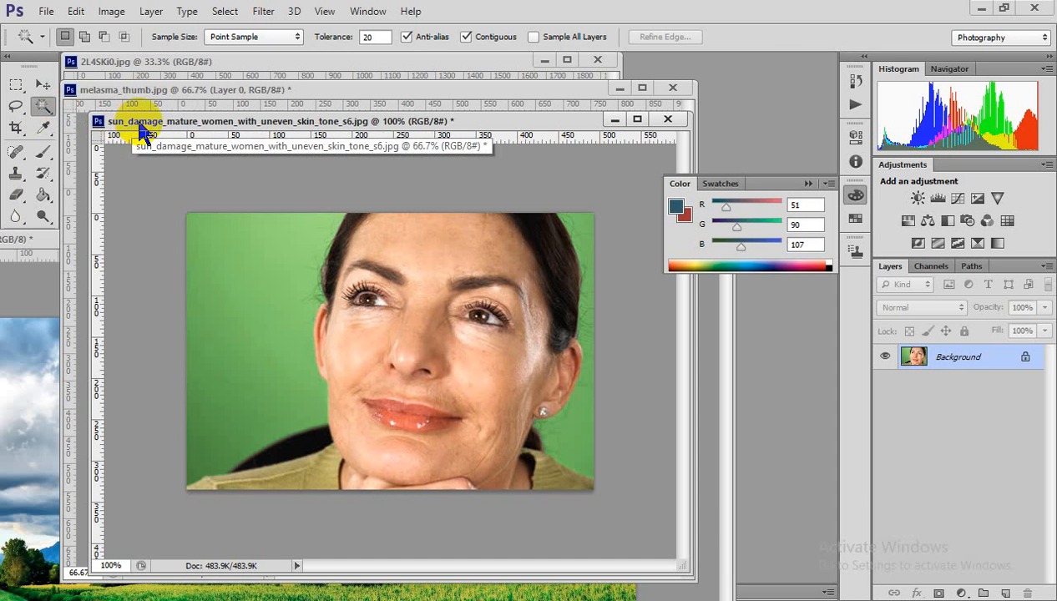
{"action": "mouse_move", "coordinate": [48, 103]}
{"action": "left_mouse_down"}
{"action": "mouse_move", "coordinate": [124, 111]}
{"action": "mouse_move", "coordinate": [75, 119]}
{"action": "left_mouse_up"}
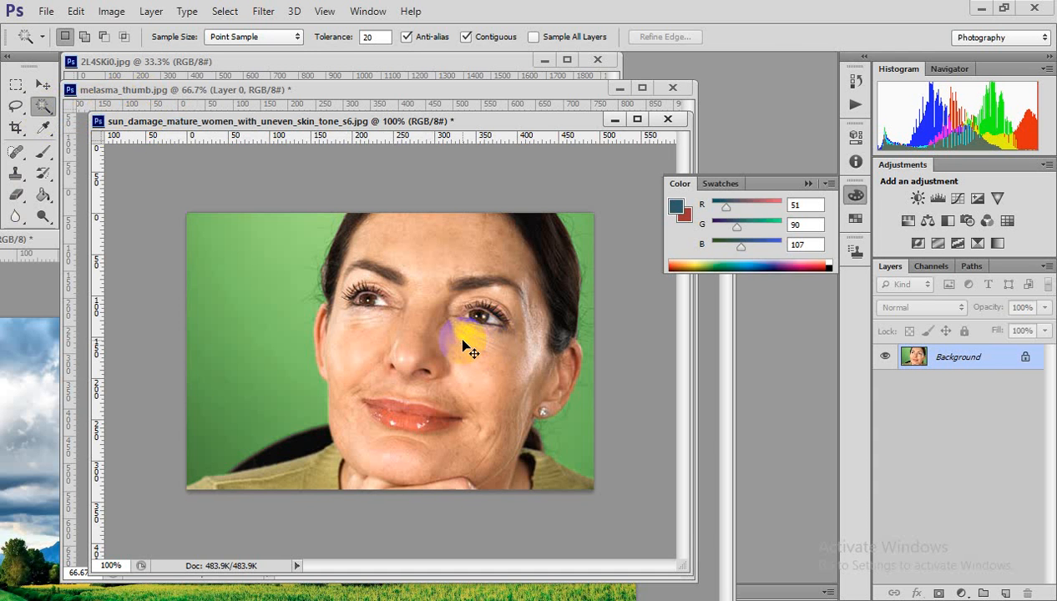
Step back through the history of the sweater selections and forward again to the full shoulder selection
{"action": "key", "text": "ctrl+z"}
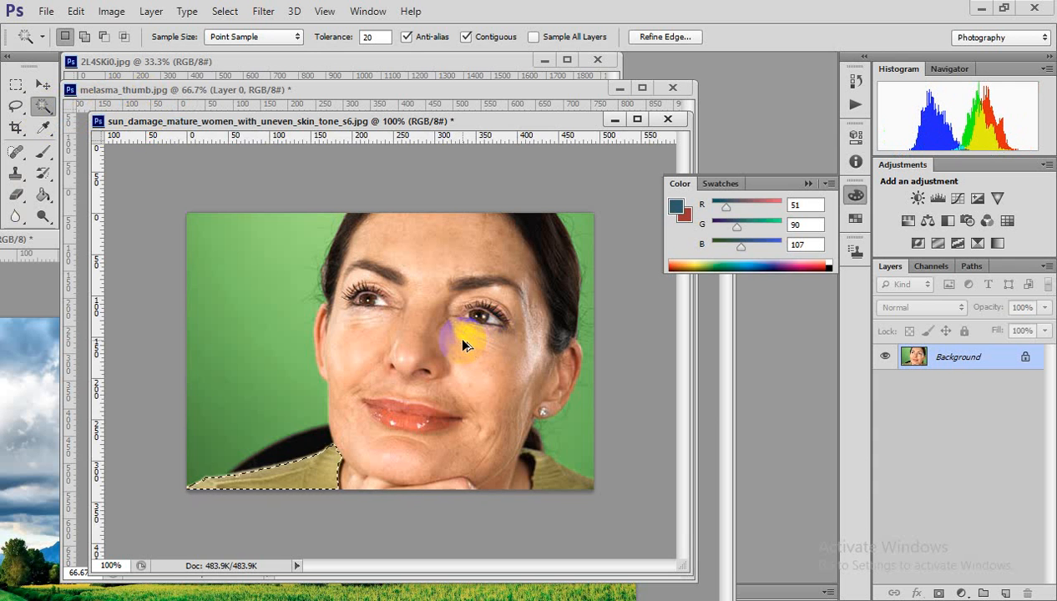
{"action": "left_click", "coordinate": [303, 444]}
{"action": "left_click", "coordinate": [319, 481]}
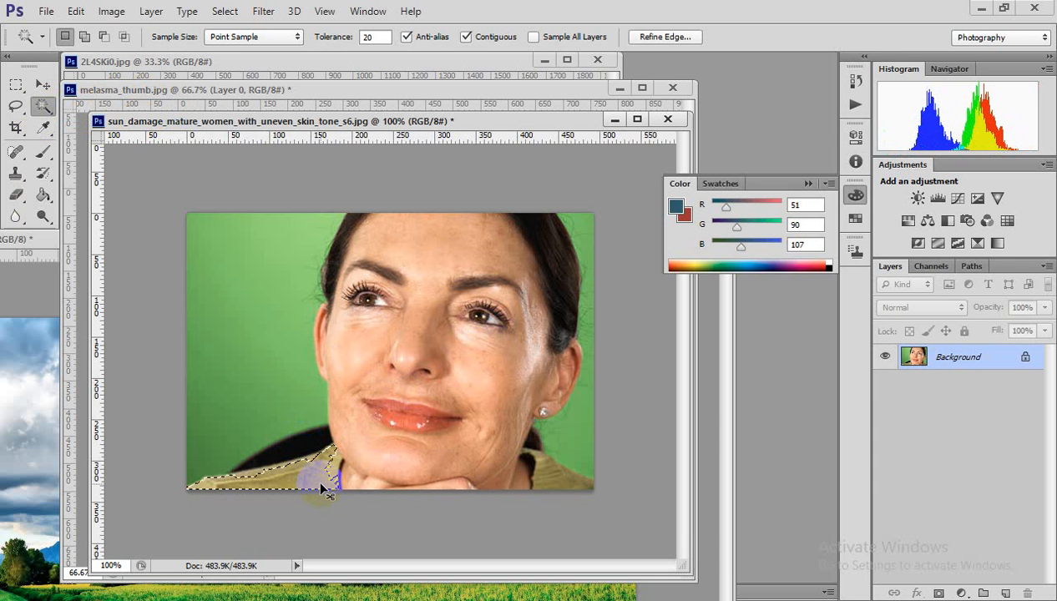
{"action": "key", "text": "ctrl+z"}
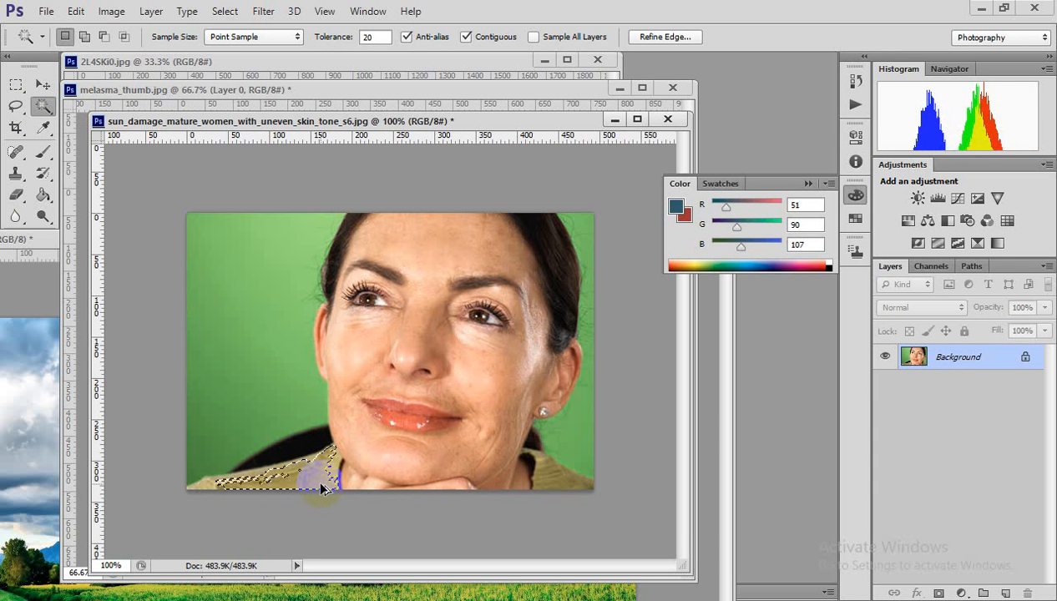
{"action": "key", "text": "ctrl+z"}
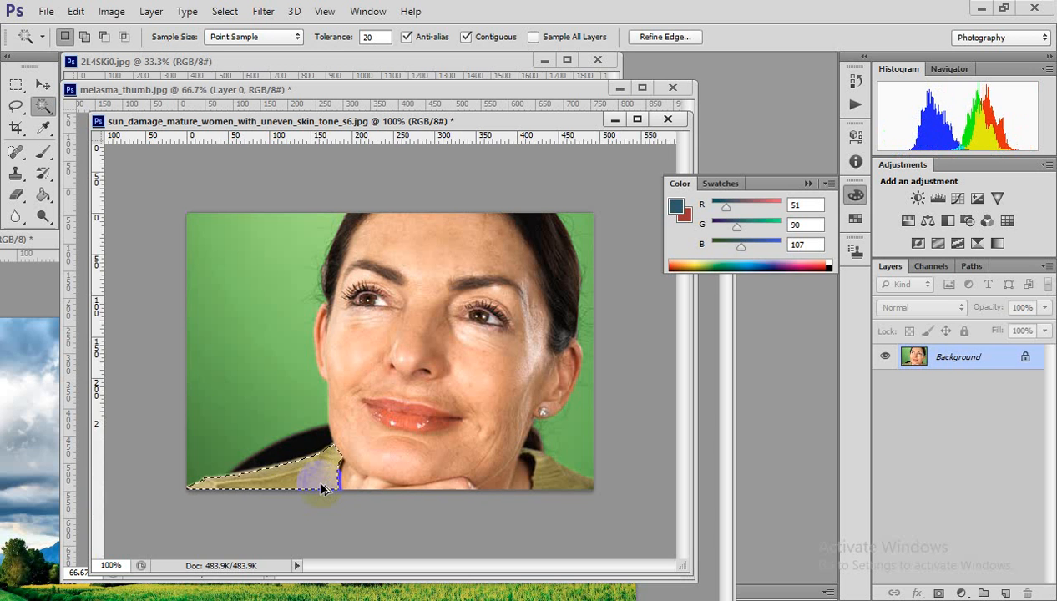
Undo the sweater selections and the background's green tint through the history, and deselect the background
{"action": "key", "text": "ctrl+alt+z"}
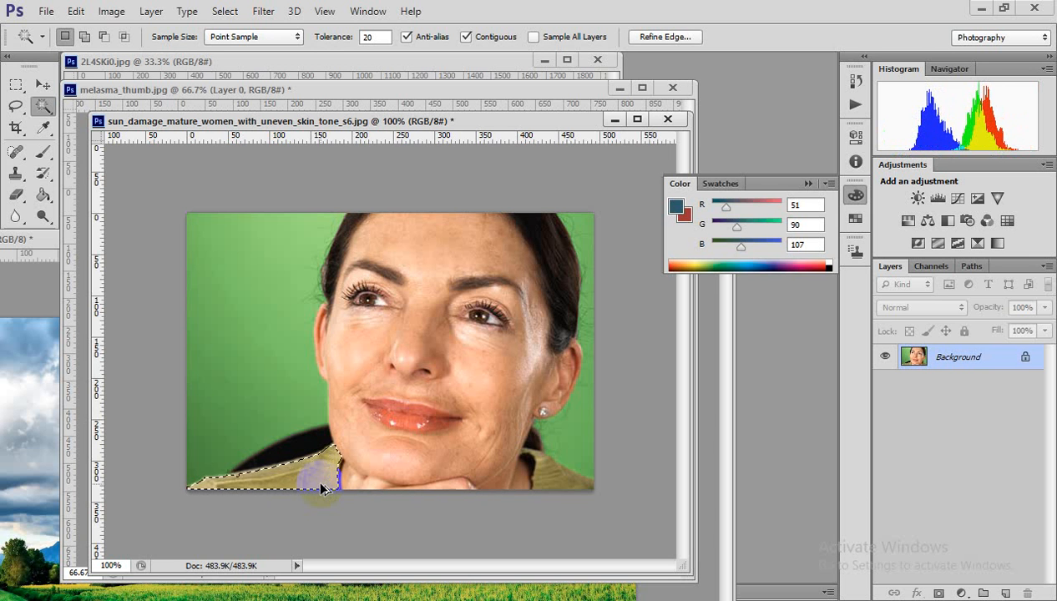
{"action": "key", "text": "ctrl+alt+z"}
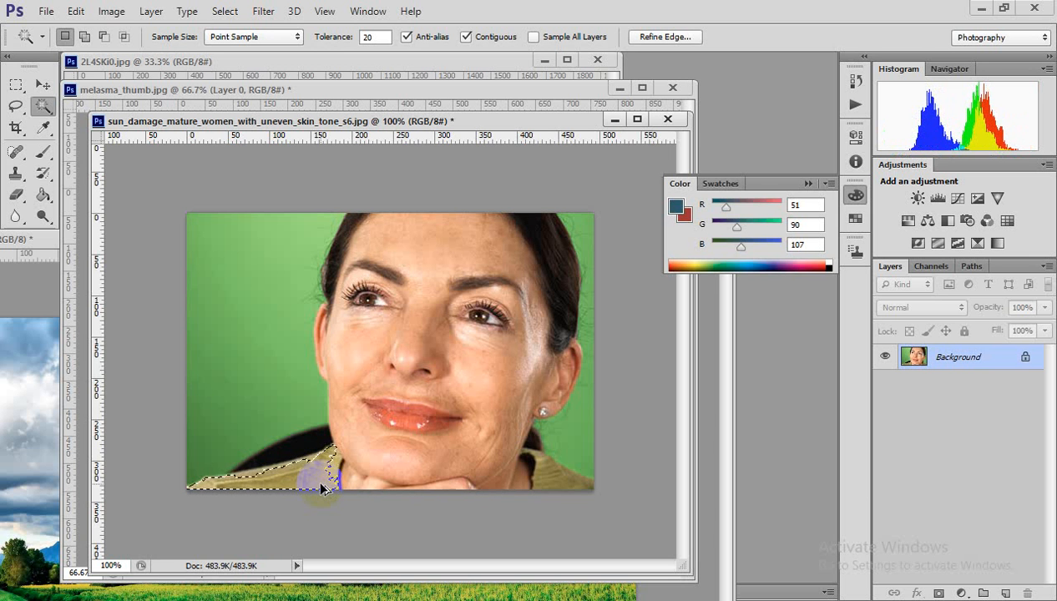
{"action": "key", "text": "ctrl+alt+z"}
{"action": "key", "text": "ctrl+alt+z"}
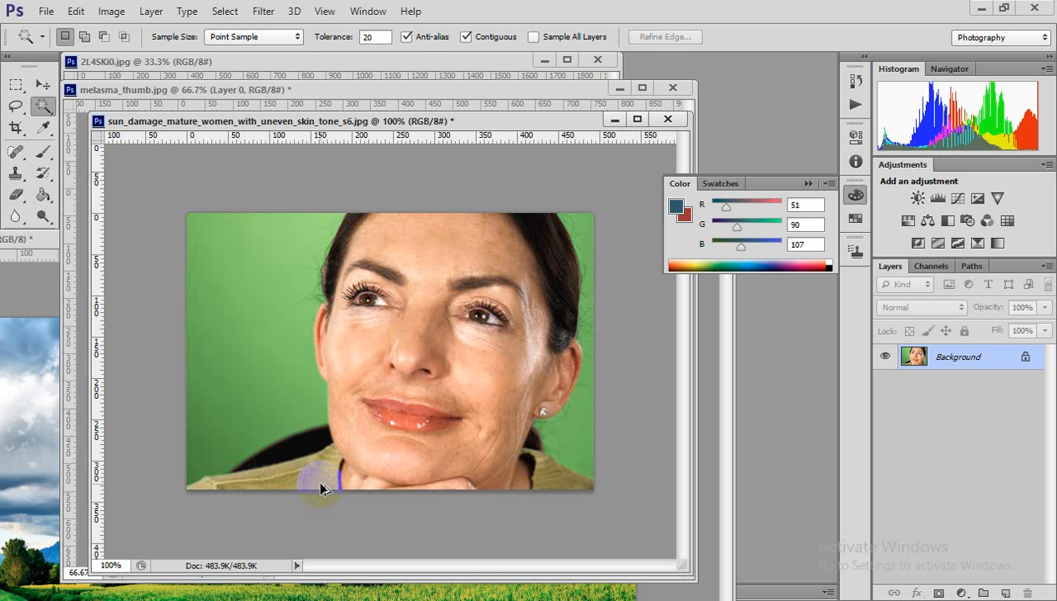
{"action": "key", "text": "ctrl+alt+z"}
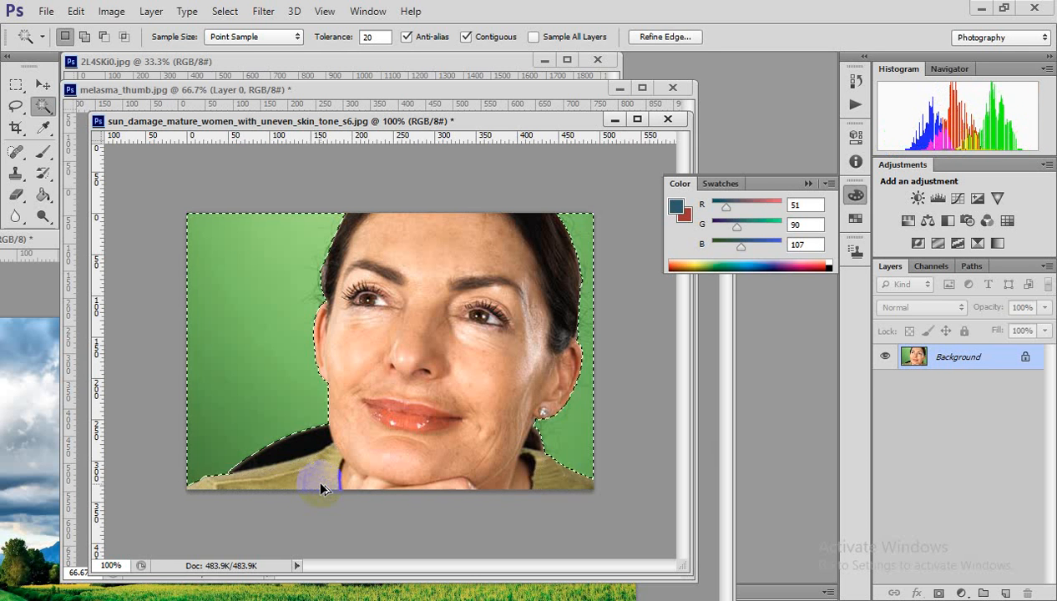
{"action": "key", "text": "ctrl+alt+z"}
{"action": "key", "text": "ctrl+alt+z"}
{"action": "key", "text": "ctrl+shift+z"}
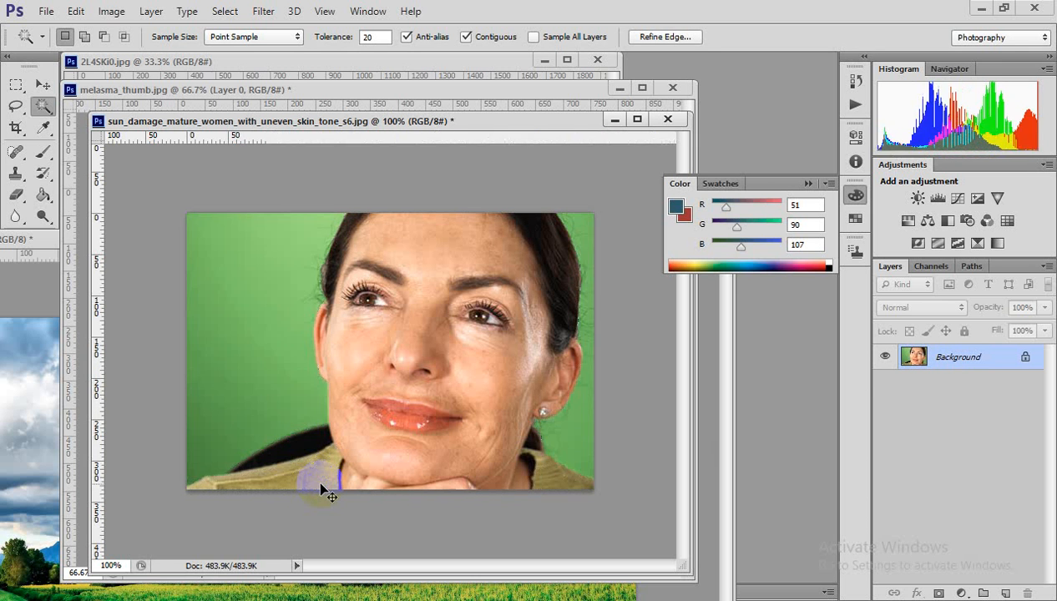
{"action": "key", "text": "ctrl+shift+z"}
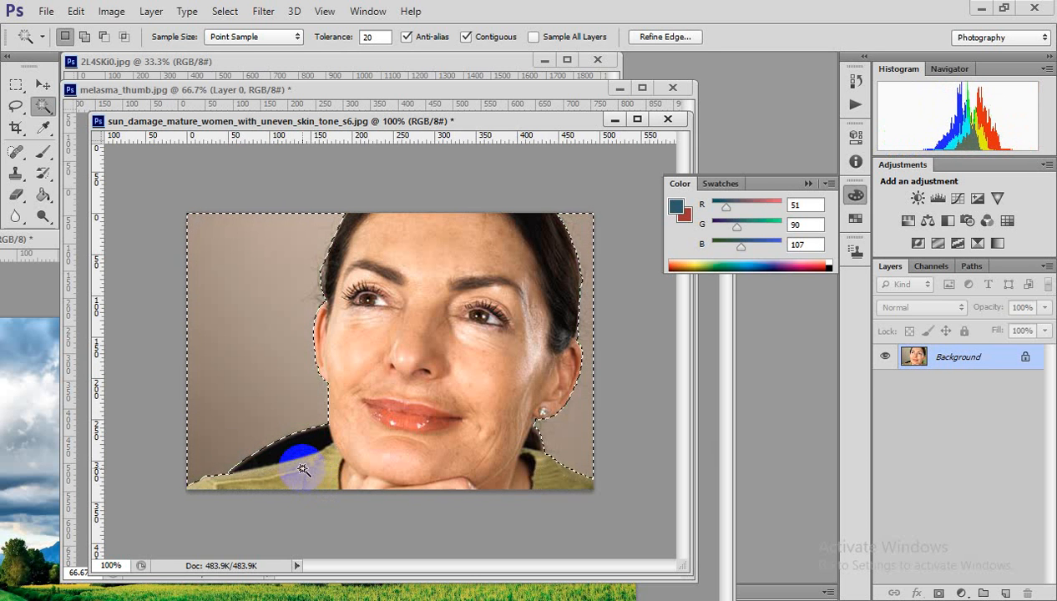
{"action": "key", "text": "ctrl+d"}
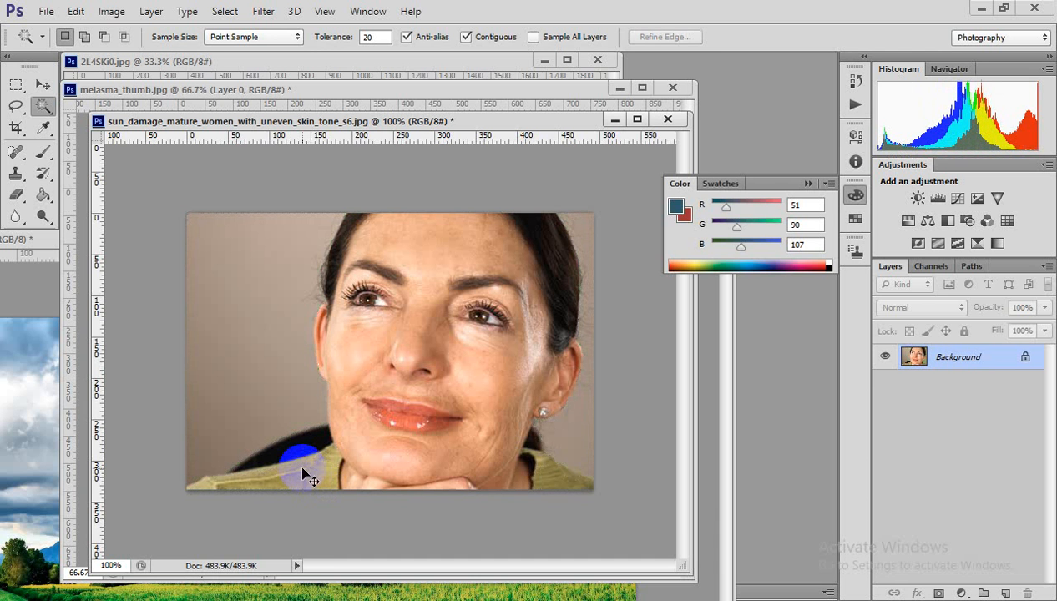
{"action": "left_click", "coordinate": [331, 530]}
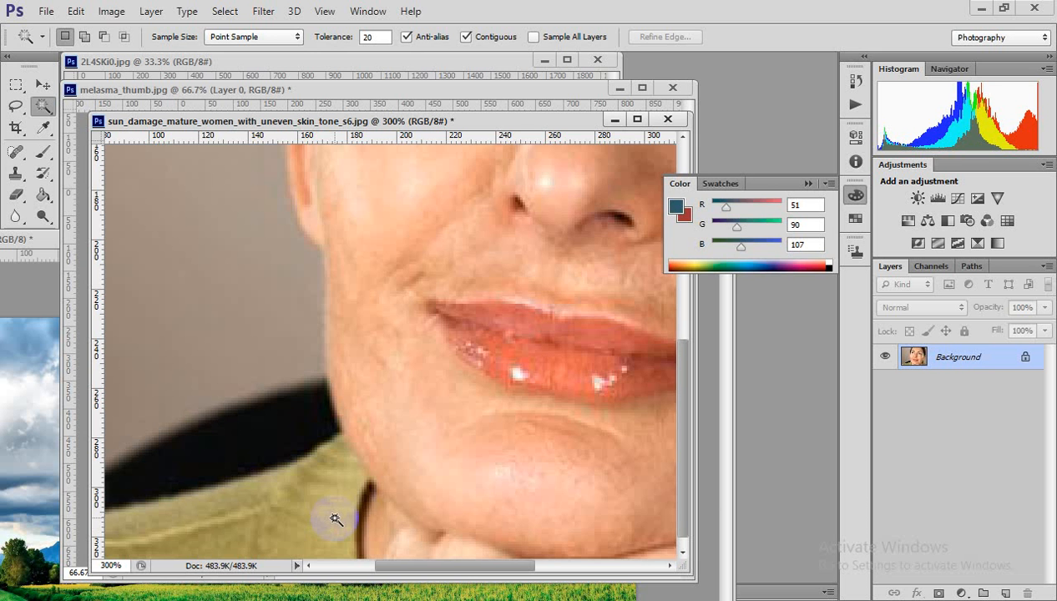
{"action": "scroll", "coordinate": [490, 348], "scroll_direction": "down", "scroll_amount": 6}
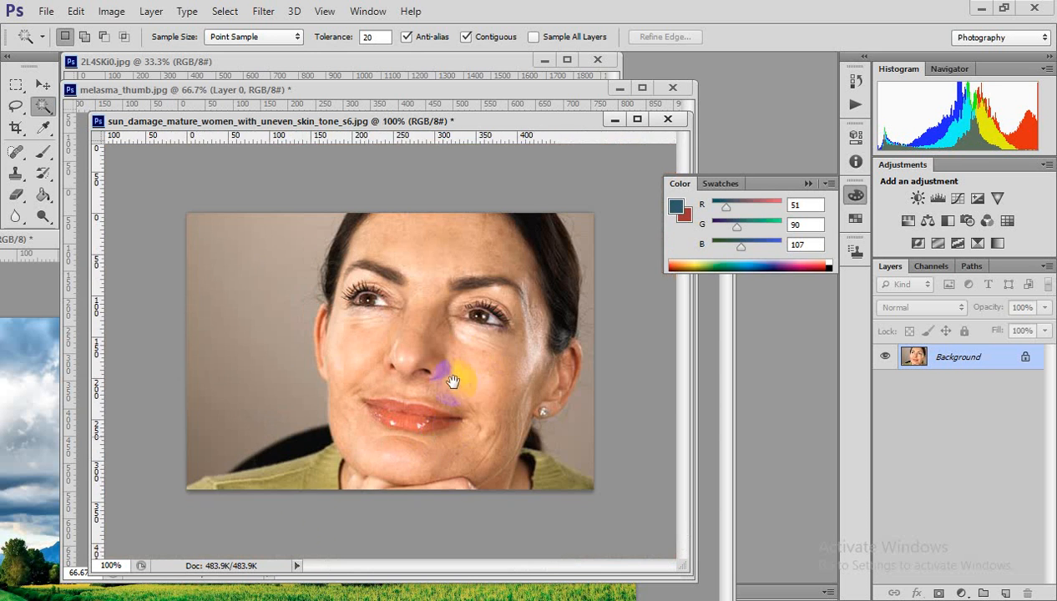
{"action": "left_click", "coordinate": [308, 484]}
{"action": "left_click", "coordinate": [349, 489], "text": "alt"}
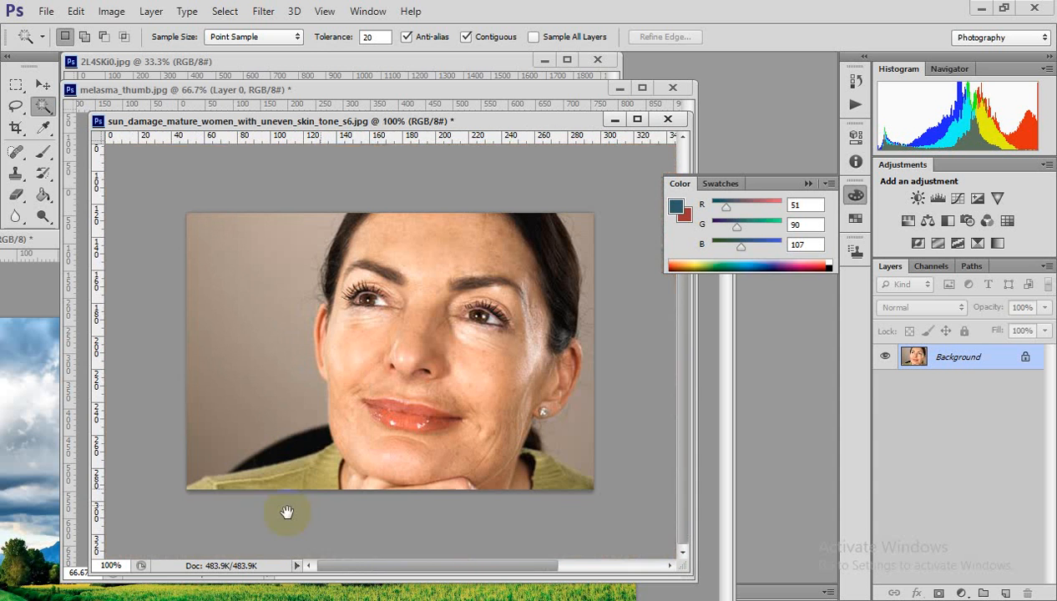
{"action": "left_click", "coordinate": [289, 451]}
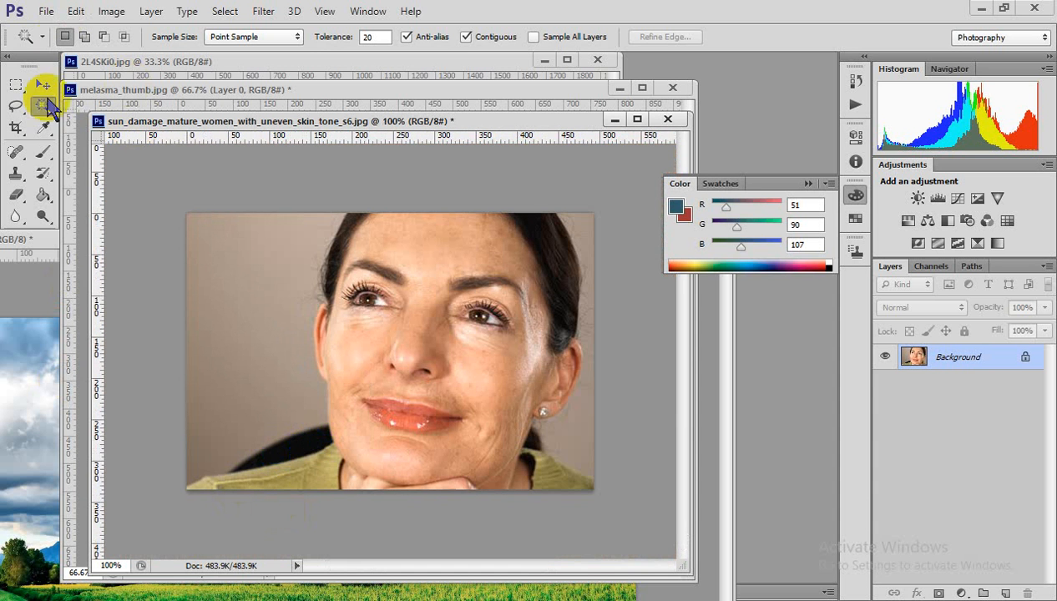
Select the black chair back above the shoulder with the Magic Wand and add the adjoining beige background to the selection
{"action": "scroll", "coordinate": [278, 489], "scroll_direction": "up", "scroll_amount": 1}
{"action": "left_click", "coordinate": [302, 482]}
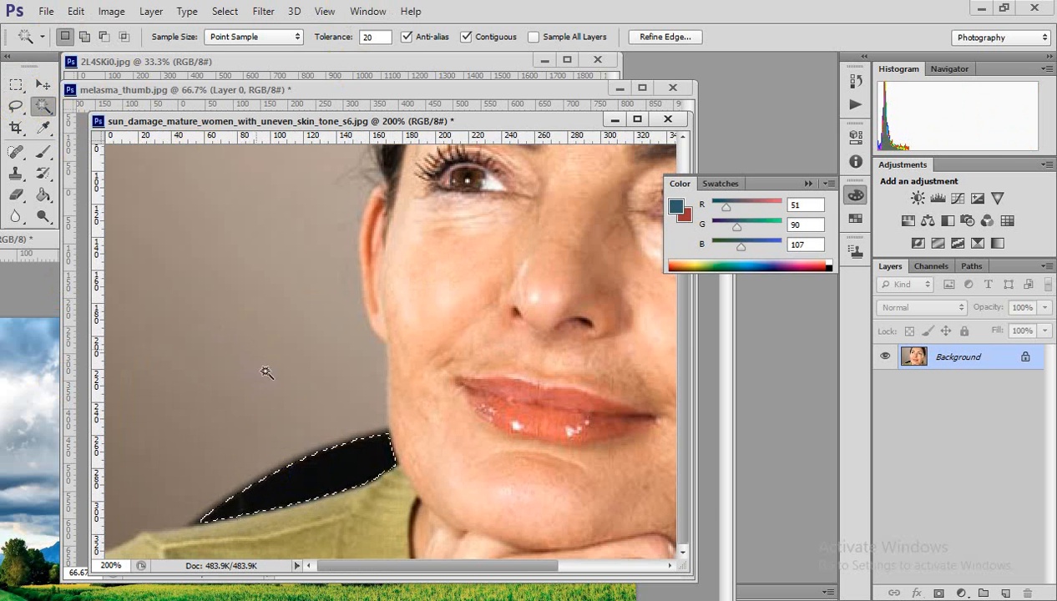
{"action": "key", "text": "shift"}
{"action": "left_click", "coordinate": [284, 415], "text": "shift"}
{"action": "scroll", "coordinate": [301, 359], "scroll_direction": "down", "scroll_amount": 1}
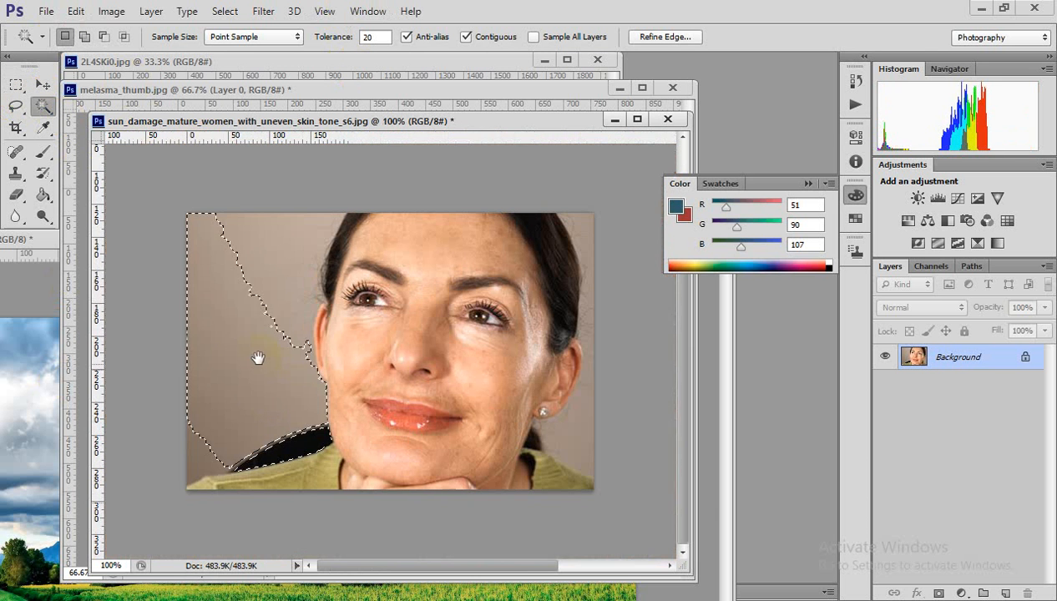
Replace the selection with a Magic Wand sample of the beige background beside the hair and ear
{"action": "left_click", "coordinate": [210, 409]}
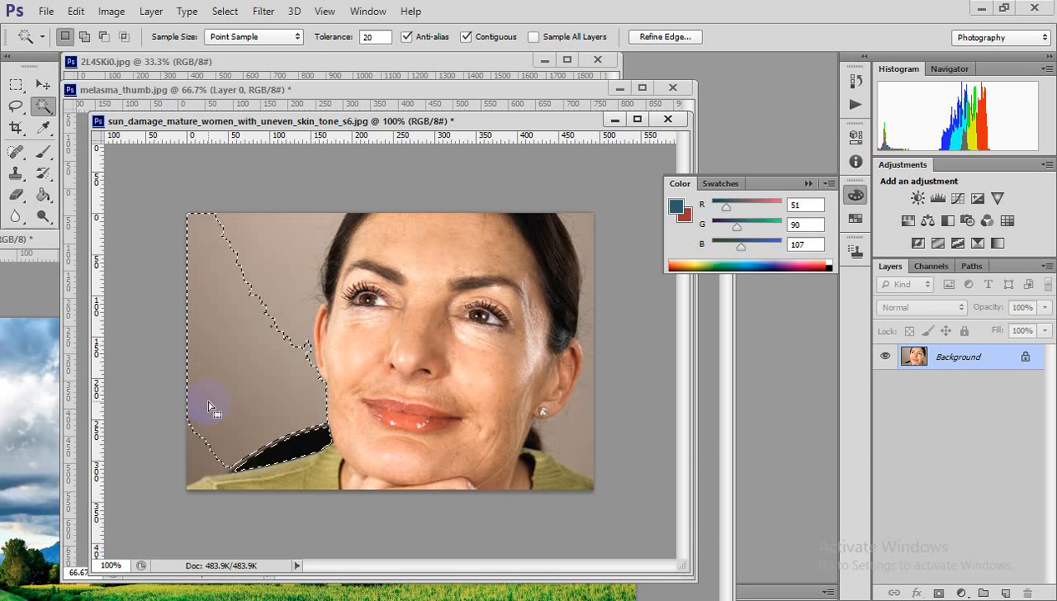
{"action": "left_click", "coordinate": [262, 295]}
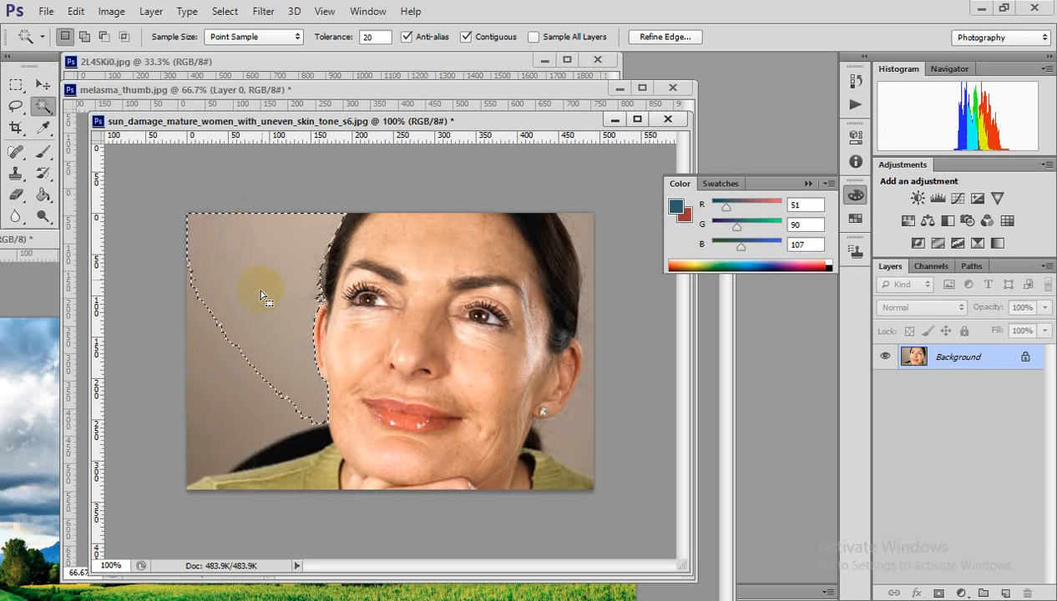
Extend the Magic Wand selection to the lower part of the plain background beside the face
{"action": "left_click", "coordinate": [216, 391], "text": "shift"}
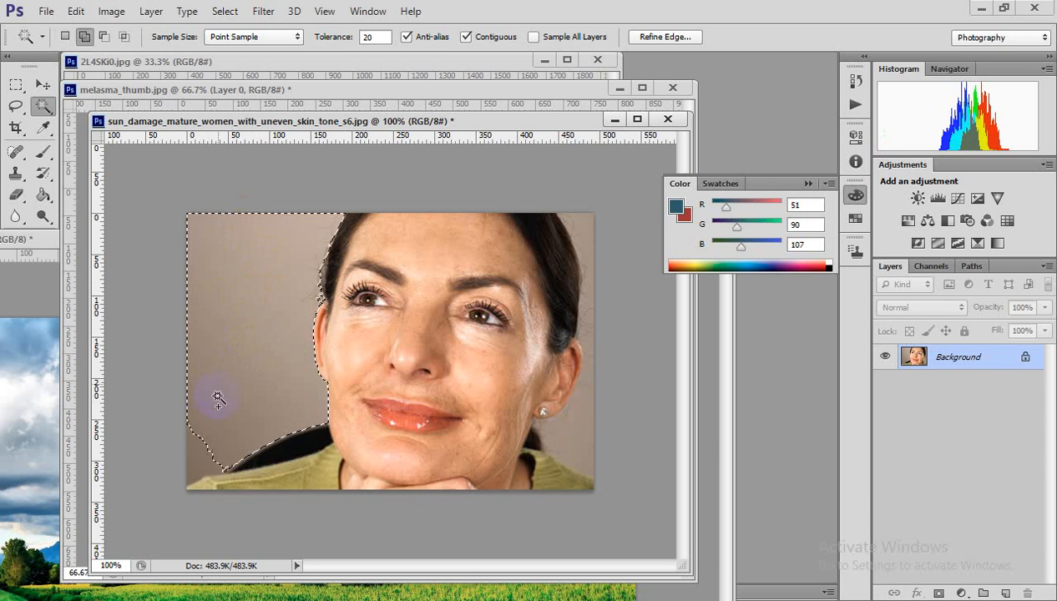
{"action": "left_click", "coordinate": [349, 442]}
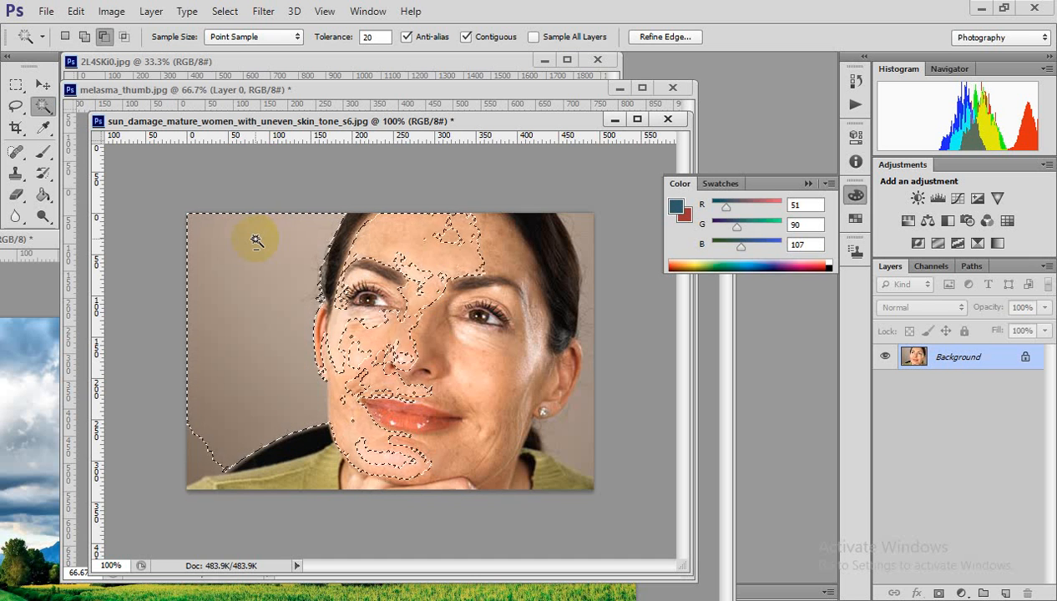
{"action": "left_click", "coordinate": [372, 445], "text": "shift"}
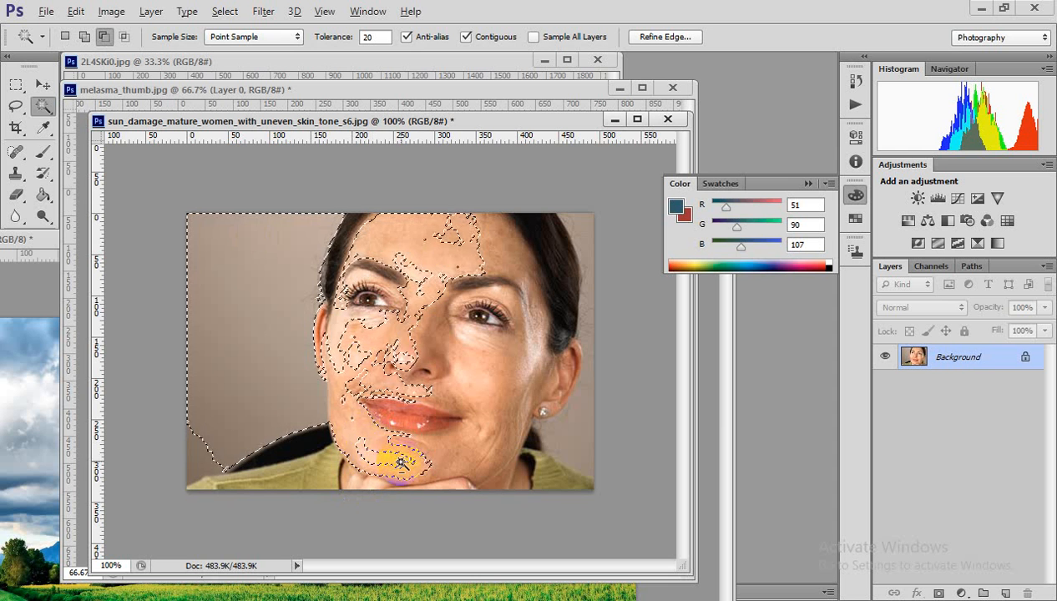
{"action": "left_click", "coordinate": [344, 422], "text": "shift"}
{"action": "left_click", "coordinate": [342, 392], "text": "alt"}
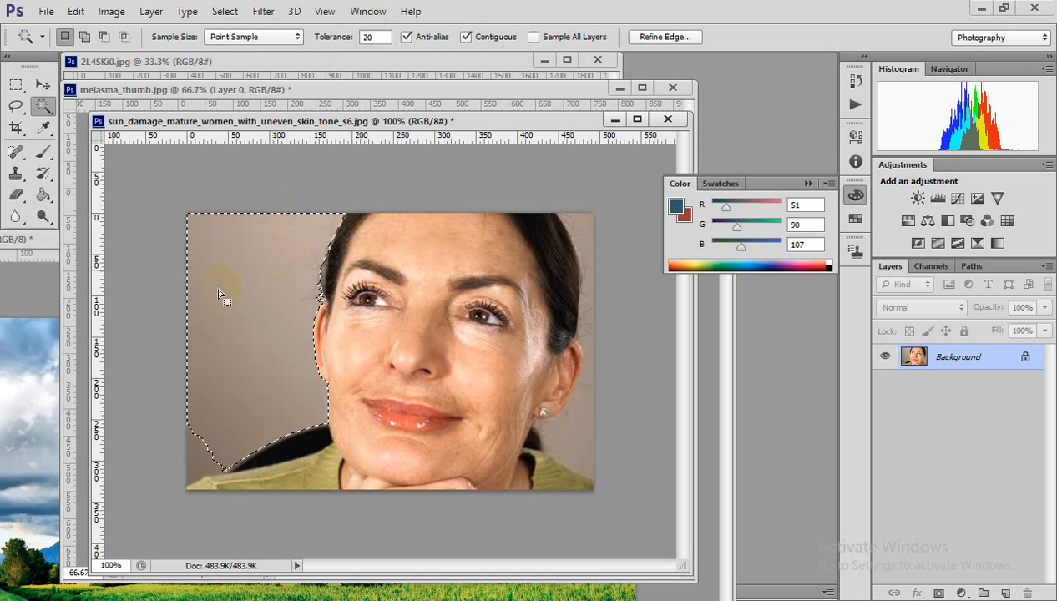
Add the missed background along the hairline and the whole background behind the earring side of the head to the selection
{"action": "left_click", "coordinate": [322, 284], "text": "shift"}
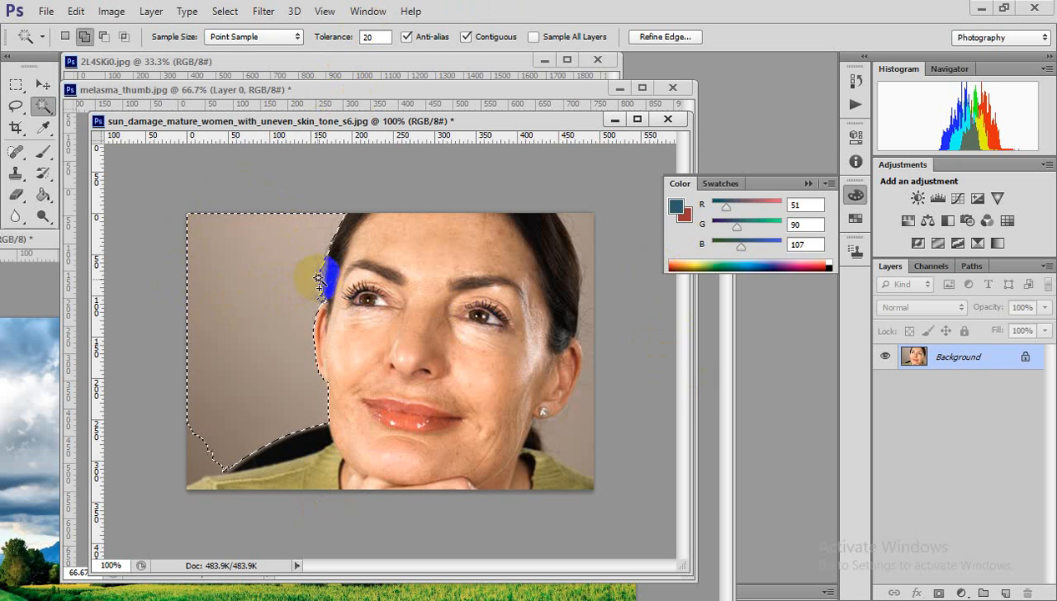
{"action": "left_click", "coordinate": [587, 246], "text": "shift"}
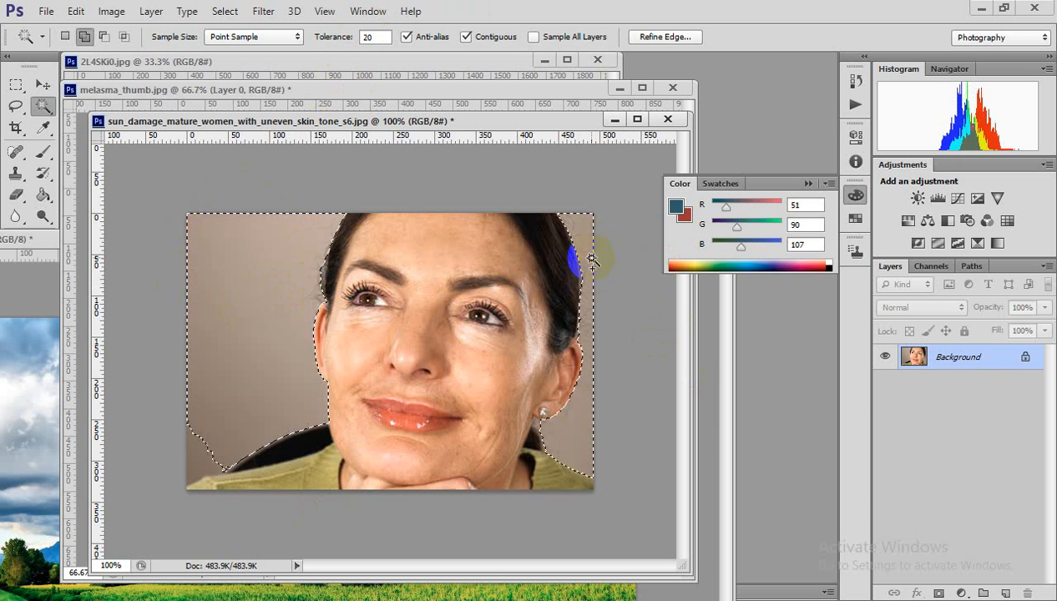
{"action": "left_click", "coordinate": [537, 437], "text": "shift"}
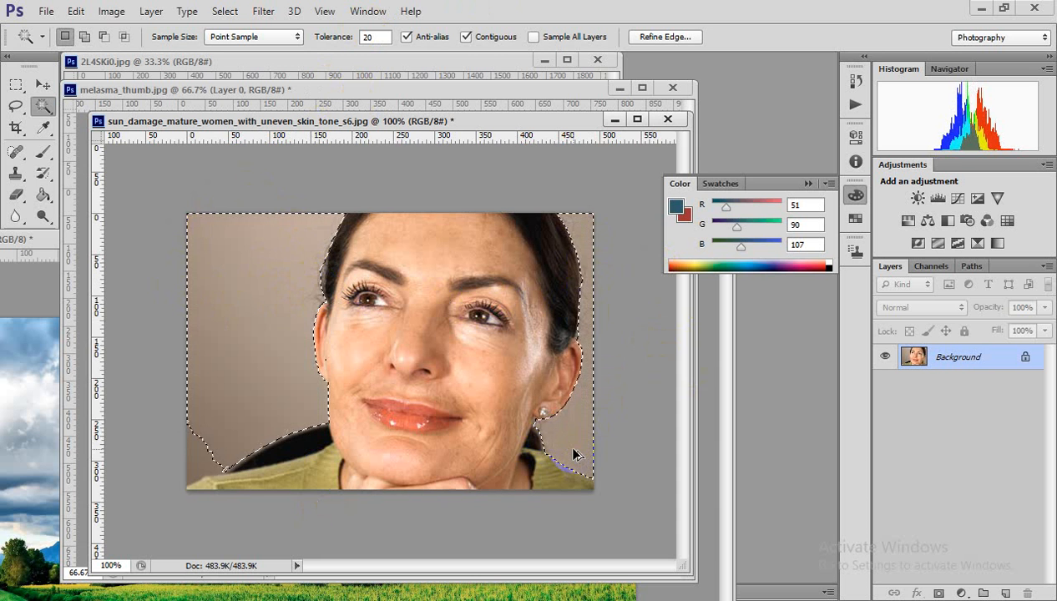
{"action": "left_click", "coordinate": [574, 455], "text": "alt"}
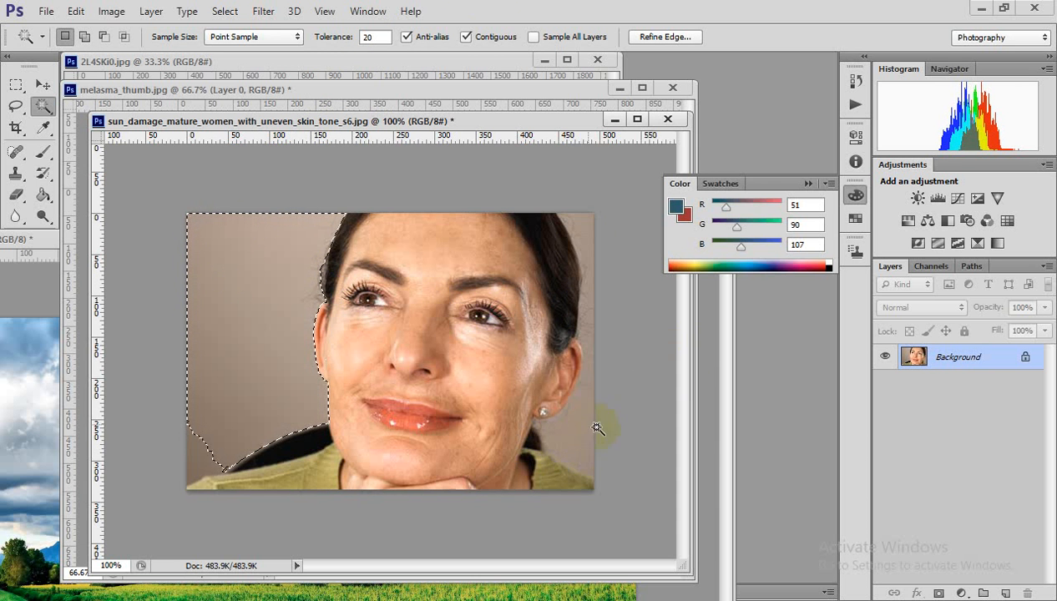
{"action": "left_click", "coordinate": [557, 381], "text": "ctrl"}
{"action": "left_click_drag", "start_coordinate": [556, 380], "coordinate": [553, 408]}
{"action": "left_click", "coordinate": [547, 403], "text": "alt"}
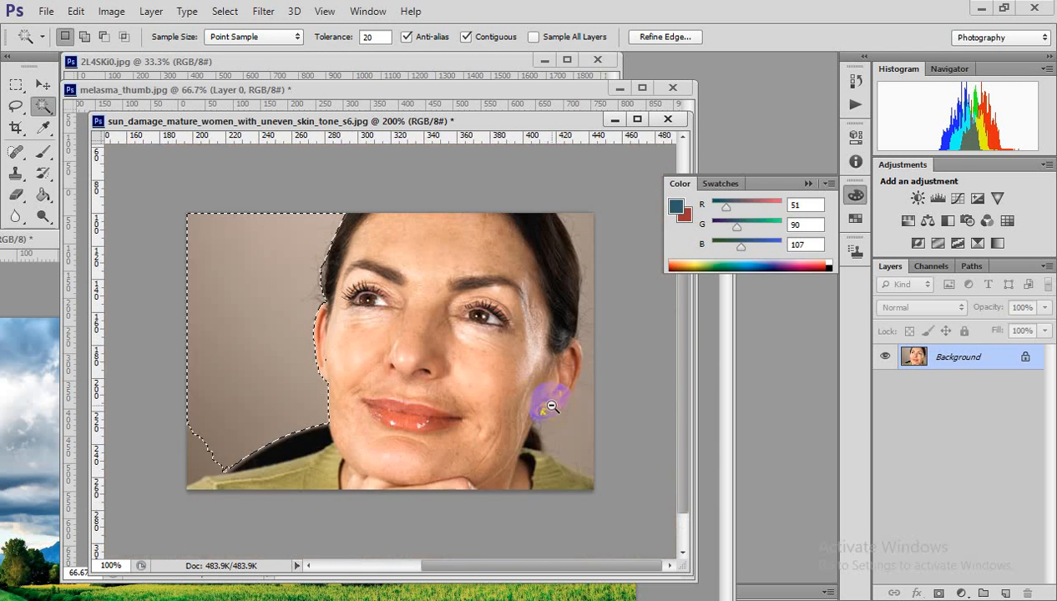
{"action": "left_click", "coordinate": [544, 392], "text": "alt"}
{"action": "left_click", "coordinate": [521, 382], "text": "shift"}
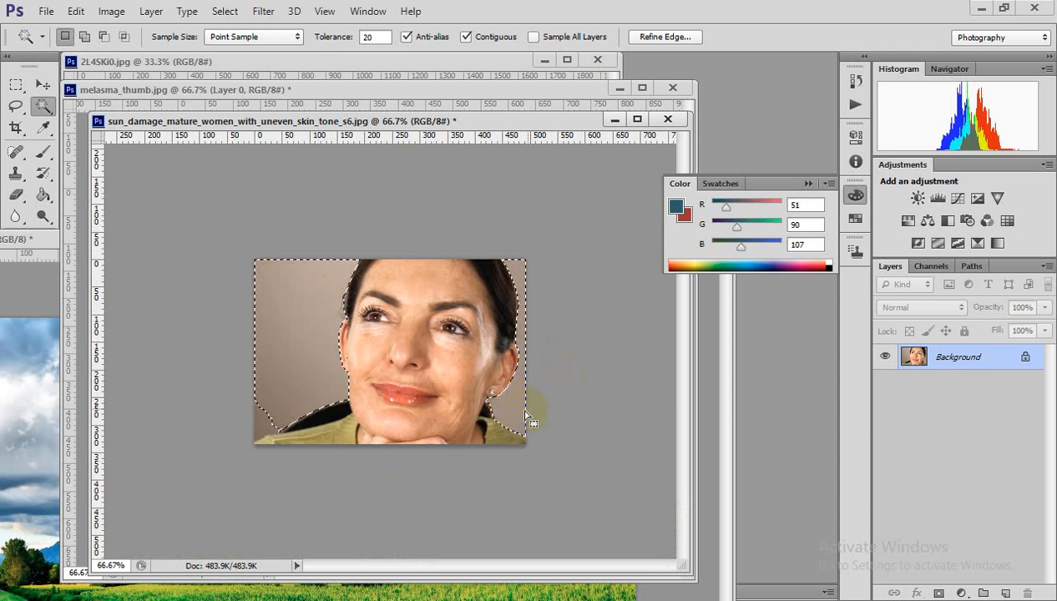
Add the small background gap just beneath the earring to the selection
{"action": "key", "text": "ctrl+plus"}
{"action": "key", "text": "ctrl+plus"}
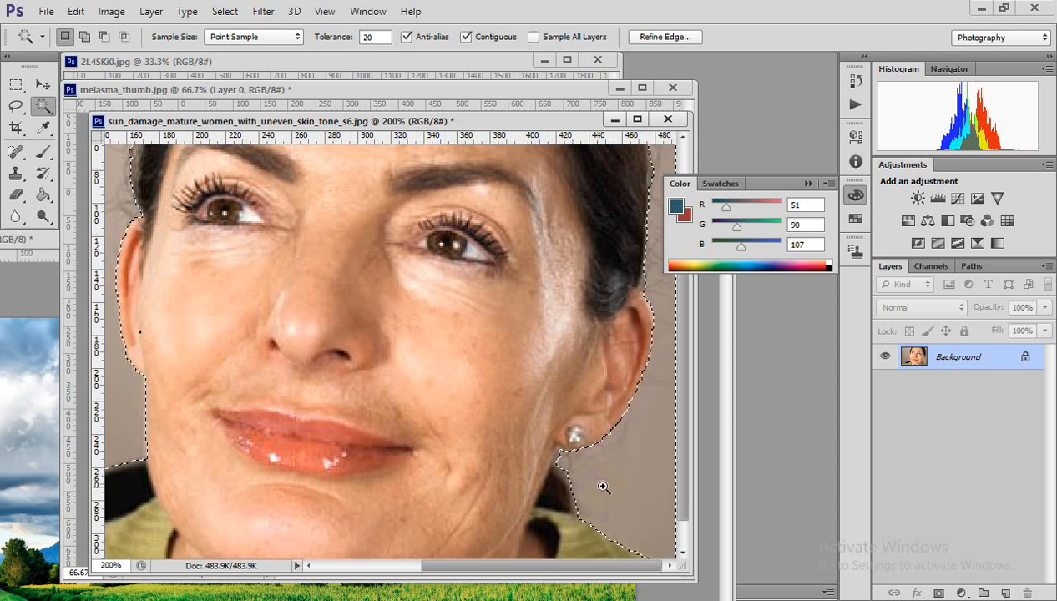
{"action": "key", "text": "shift"}
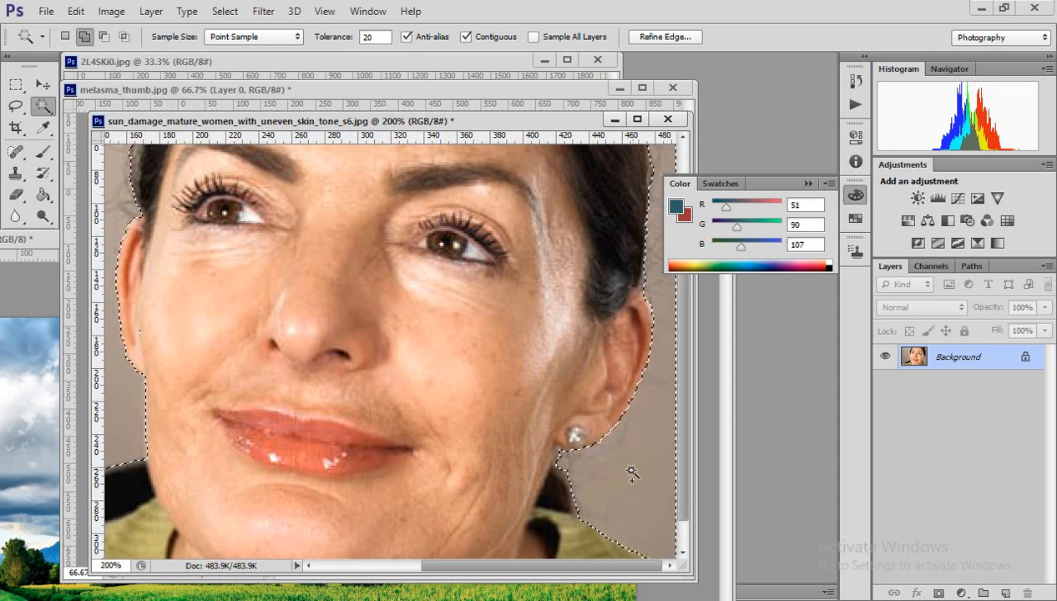
{"action": "left_click", "coordinate": [566, 451], "text": "shift"}
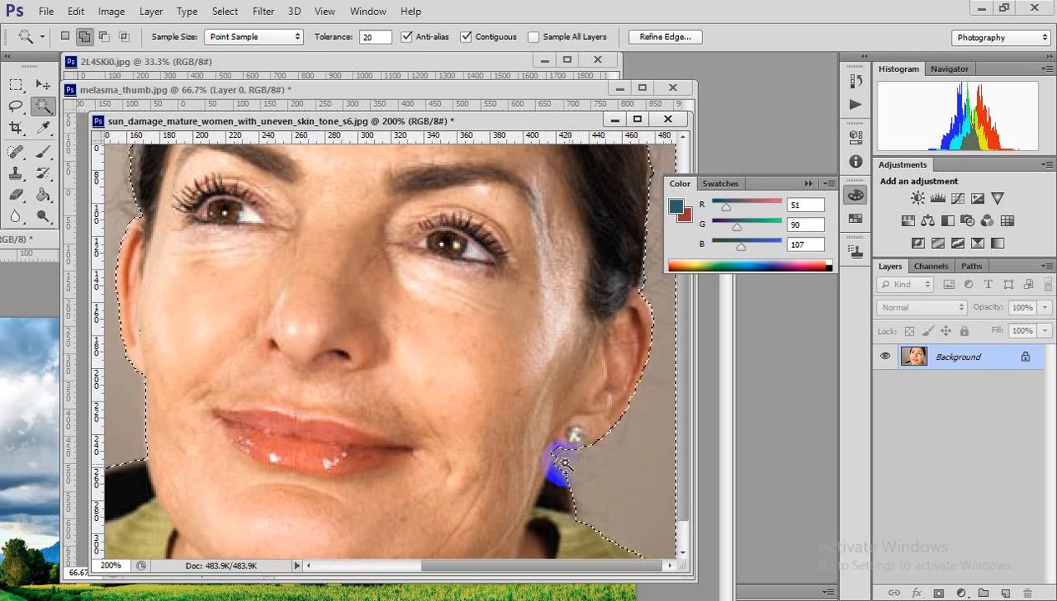
{"action": "left_click", "coordinate": [612, 414], "text": "alt"}
{"action": "scroll", "coordinate": [612, 413], "scroll_direction": "down", "scroll_amount": 3}
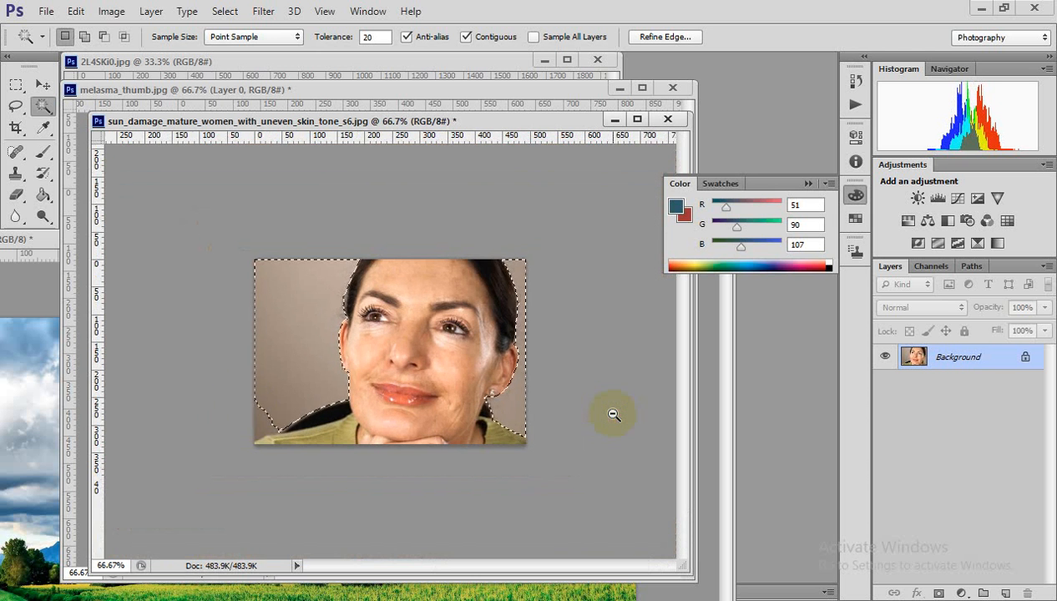
{"action": "key", "text": "ctrl+m"}
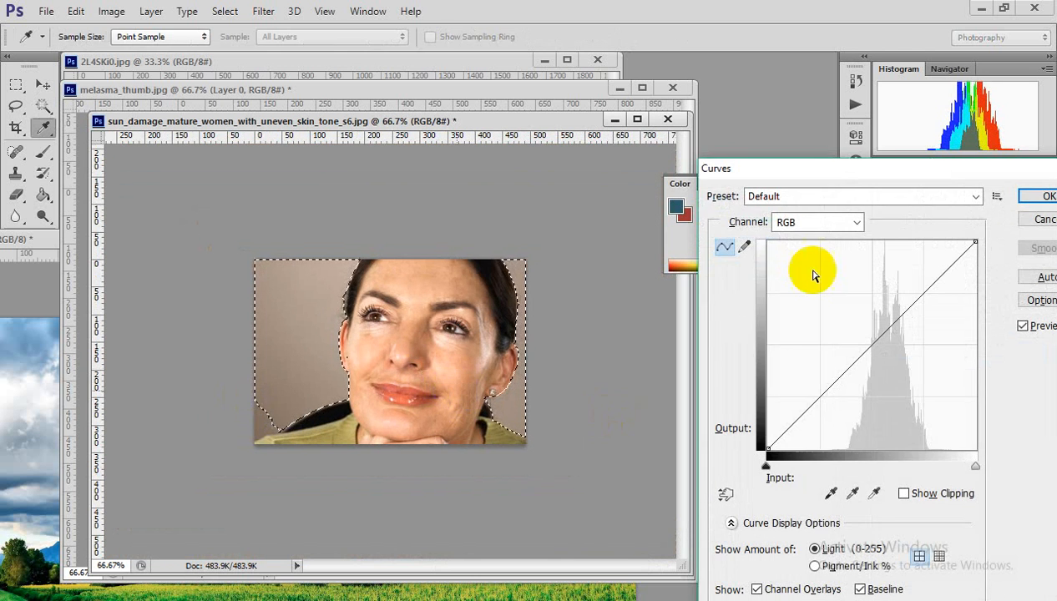
{"action": "left_click", "coordinate": [855, 222]}
{"action": "left_click", "coordinate": [809, 266]}
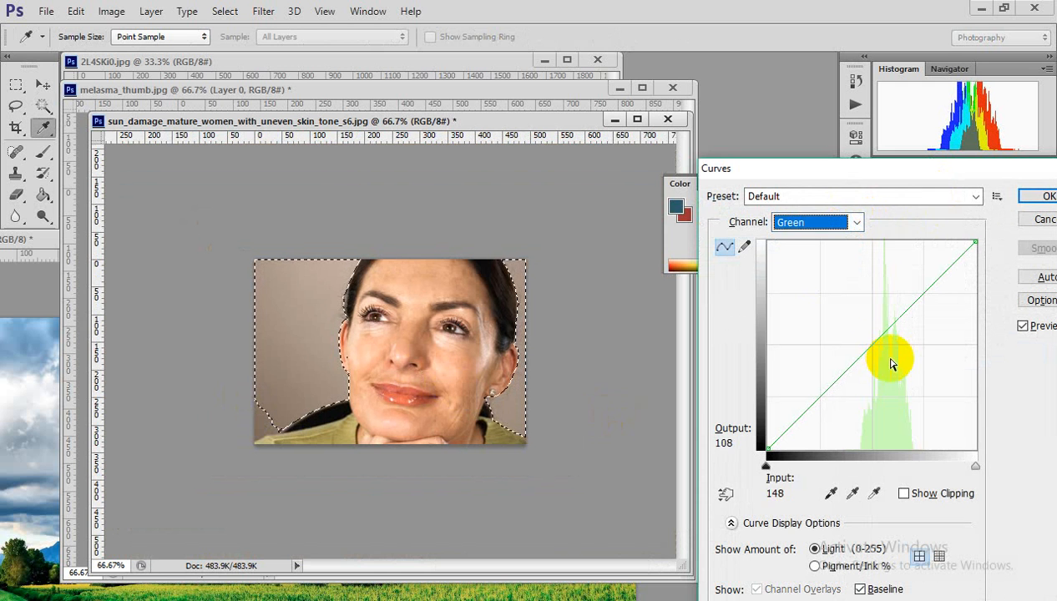
{"action": "left_click_drag", "start_coordinate": [884, 356], "coordinate": [835, 321]}
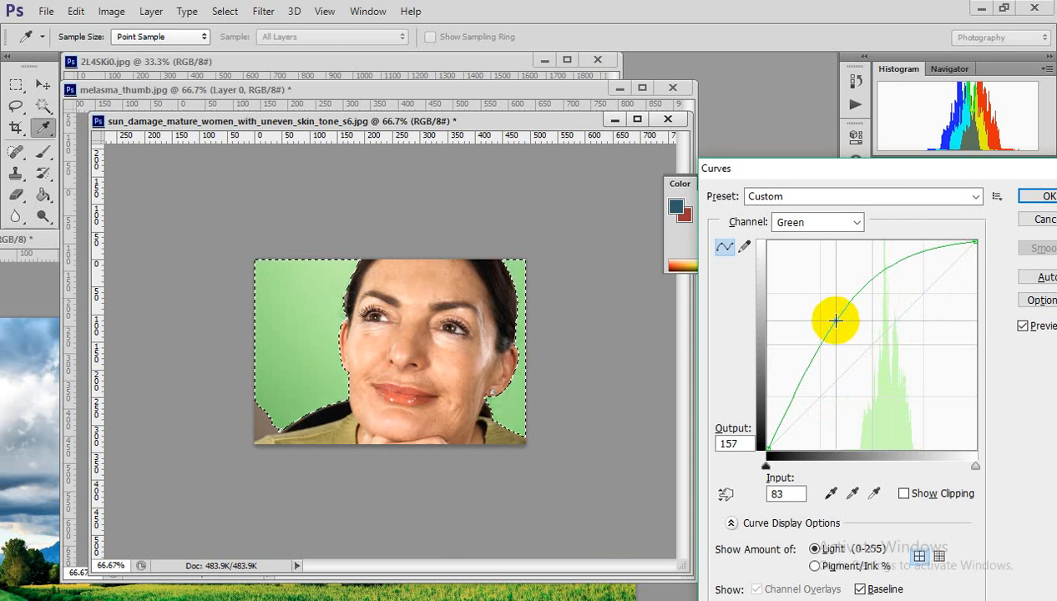
{"action": "left_click", "coordinate": [1041, 218]}
Add the remaining background corner above the shoulder to the selection and apply a Green channel curve from input 85 to output 154
{"action": "key", "text": "w"}
{"action": "left_click", "coordinate": [265, 431], "text": "shift"}
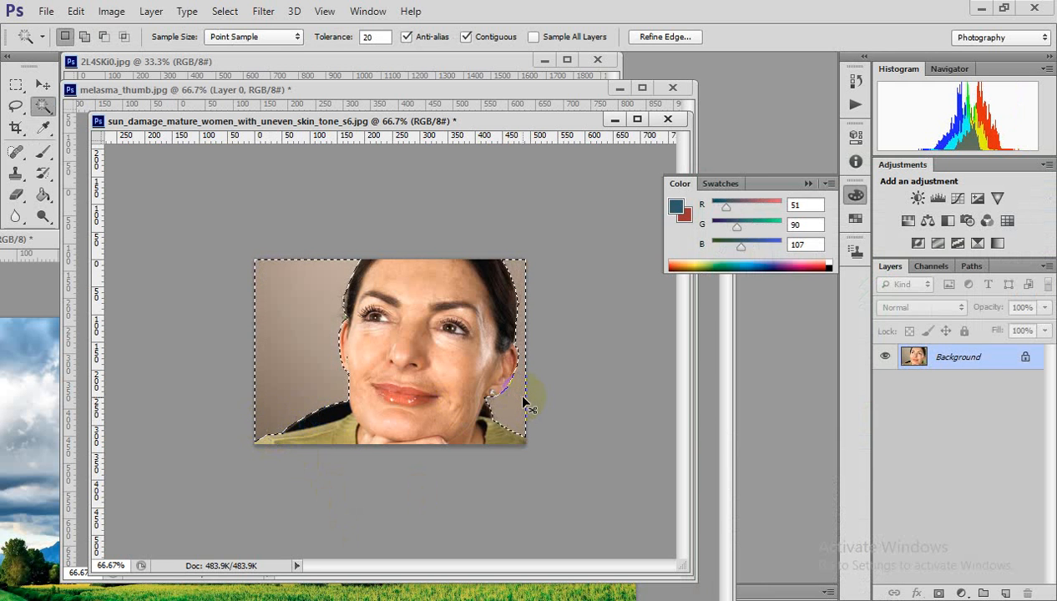
{"action": "key", "text": "ctrl+m"}
{"action": "left_click", "coordinate": [805, 224]}
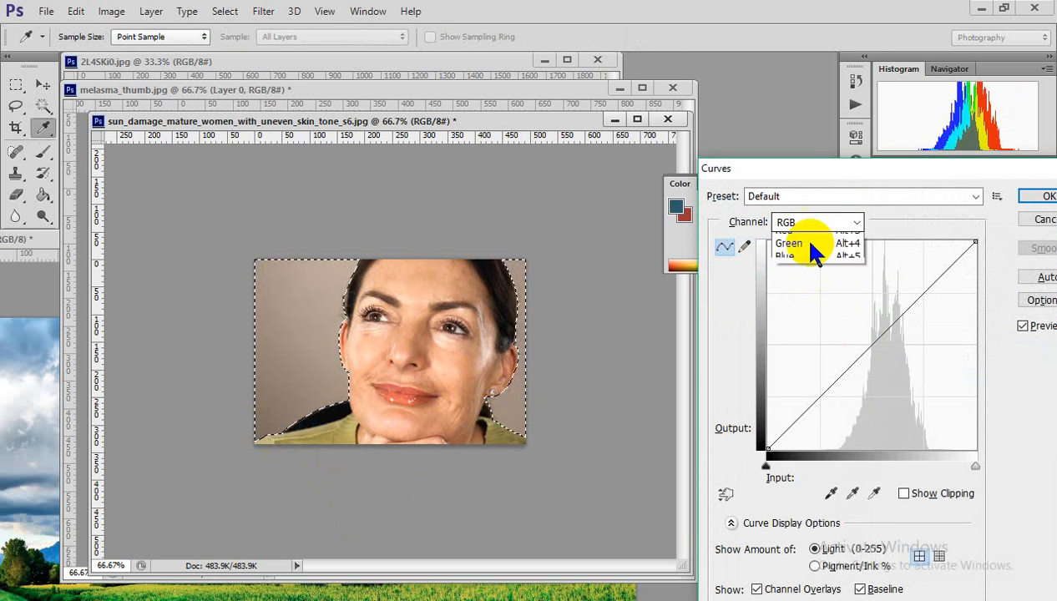
{"action": "left_click", "coordinate": [801, 264]}
{"action": "left_click_drag", "start_coordinate": [870, 337], "coordinate": [835, 323]}
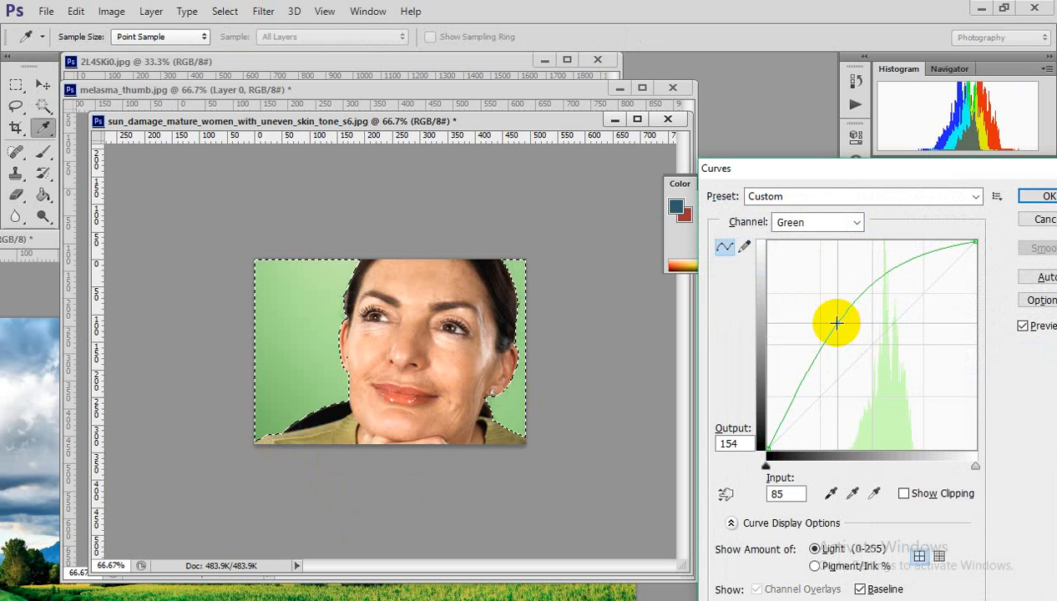
{"action": "left_click", "coordinate": [1034, 195]}
Clear the selection around the recolored background
{"action": "key", "text": "w"}
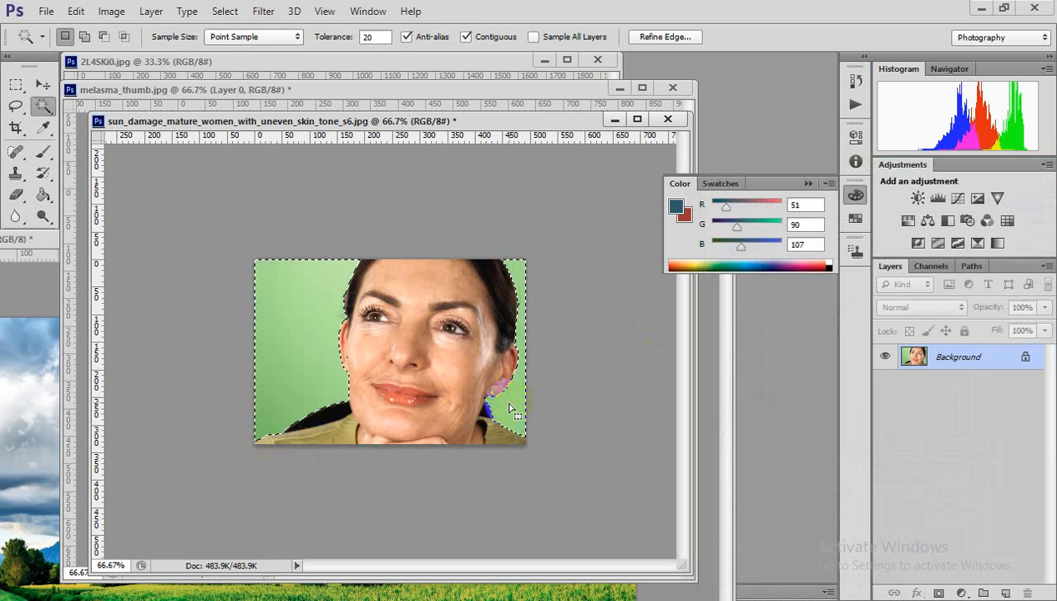
{"action": "left_click", "coordinate": [477, 434]}
{"action": "left_click", "coordinate": [357, 509]}
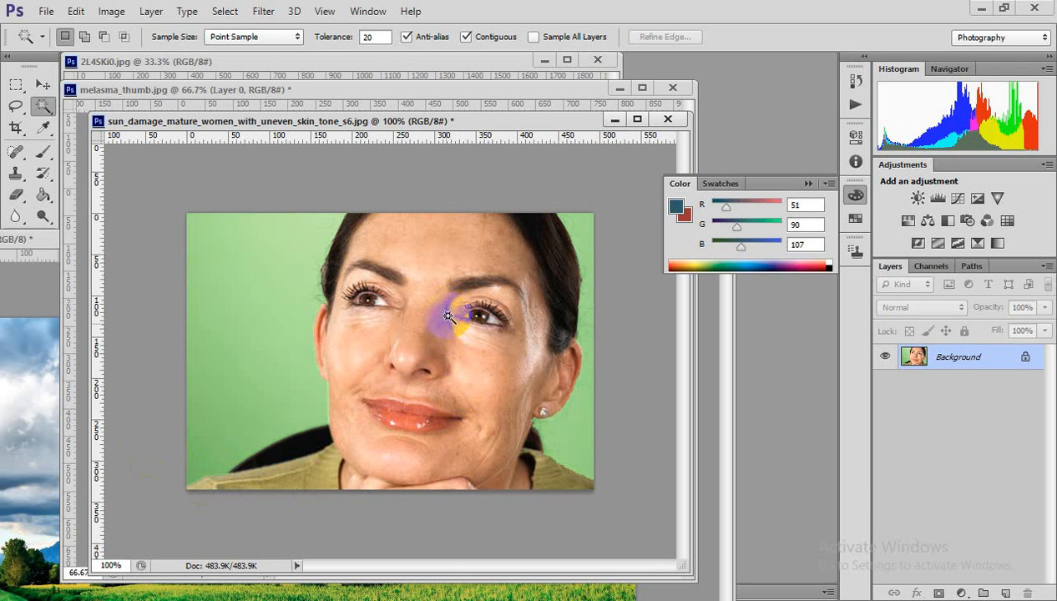
Try to select the facial skin with the Magic Wand, adding the forehead, nose, cheek and eye areas, and clear the selection
{"action": "left_click", "coordinate": [430, 274]}
{"action": "left_click", "coordinate": [468, 242], "text": "shift"}
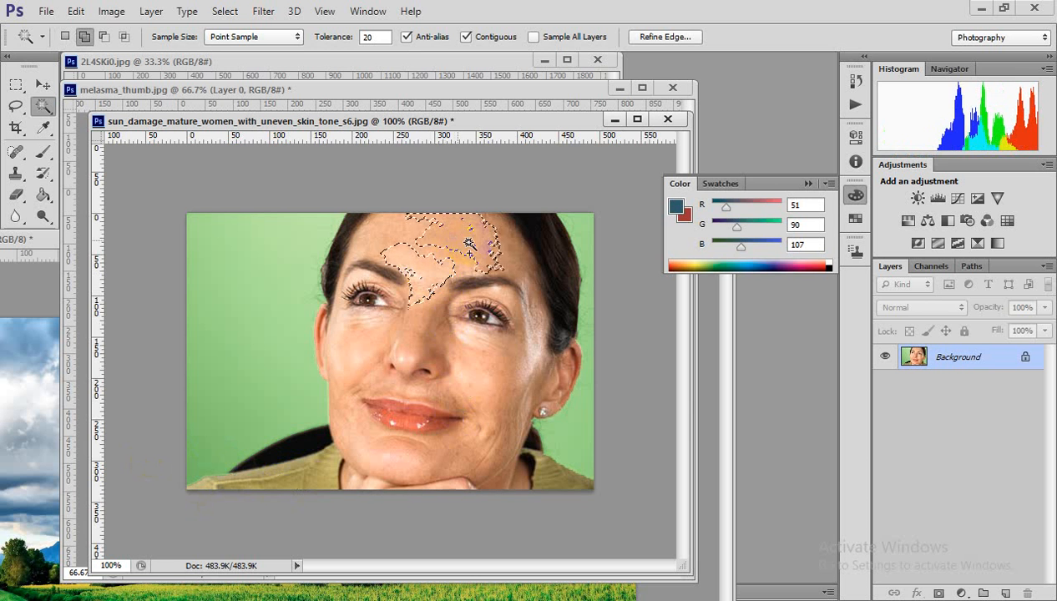
{"action": "left_click", "coordinate": [521, 251], "text": "shift"}
{"action": "left_click", "coordinate": [515, 278], "text": "shift"}
{"action": "left_click", "coordinate": [436, 318]}
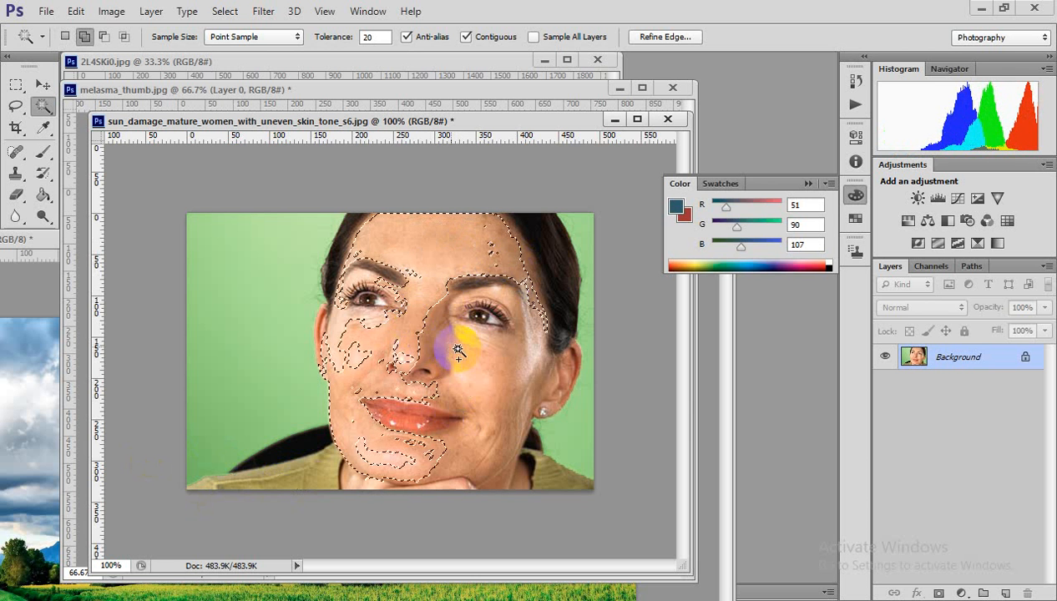
{"action": "left_click", "coordinate": [492, 326]}
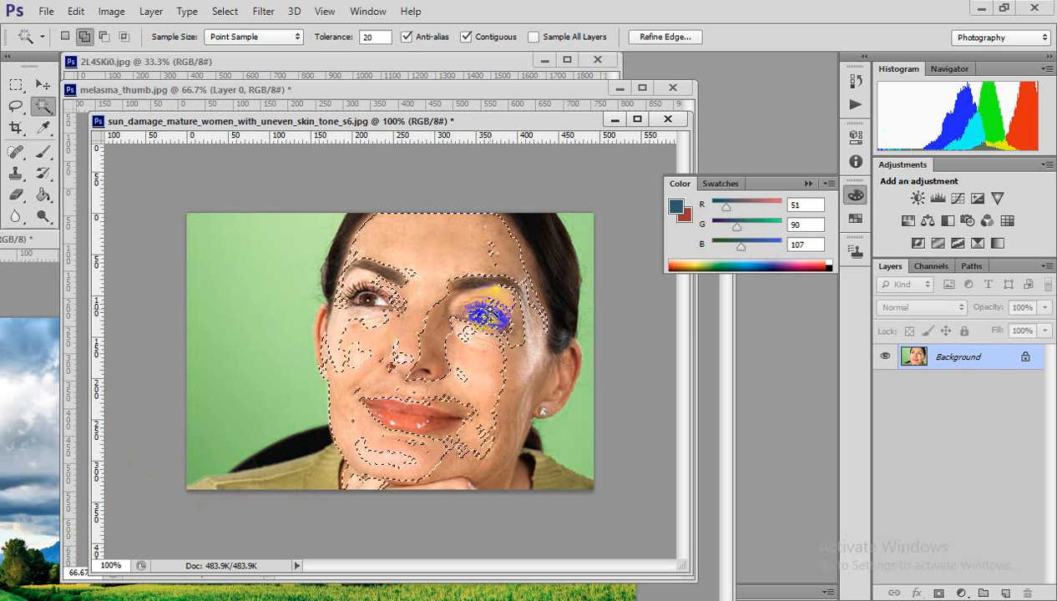
{"action": "left_click", "coordinate": [435, 325]}
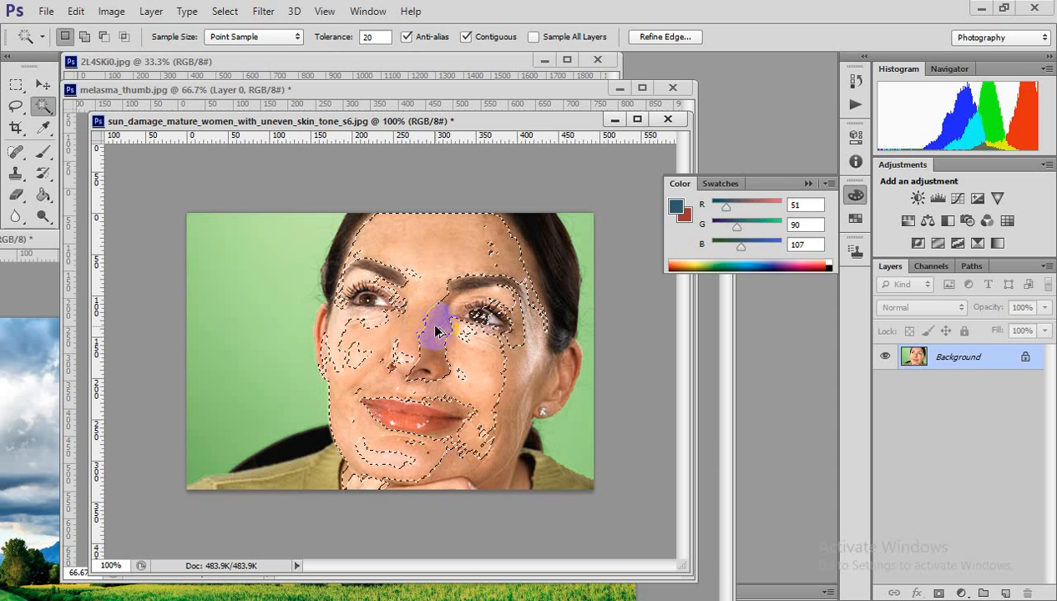
{"action": "key", "text": "alt"}
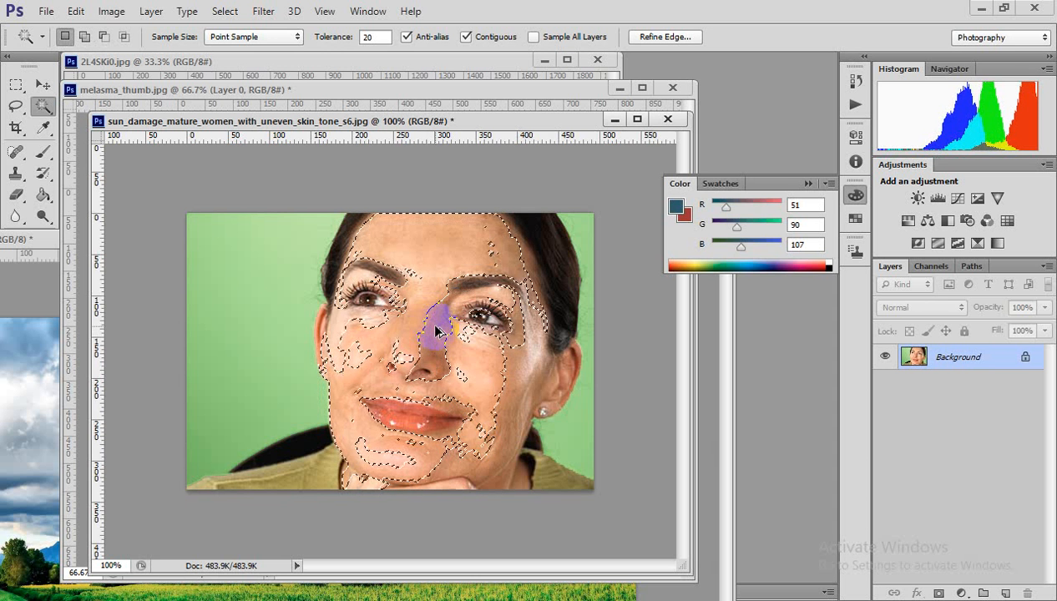
{"action": "left_click", "coordinate": [436, 327]}
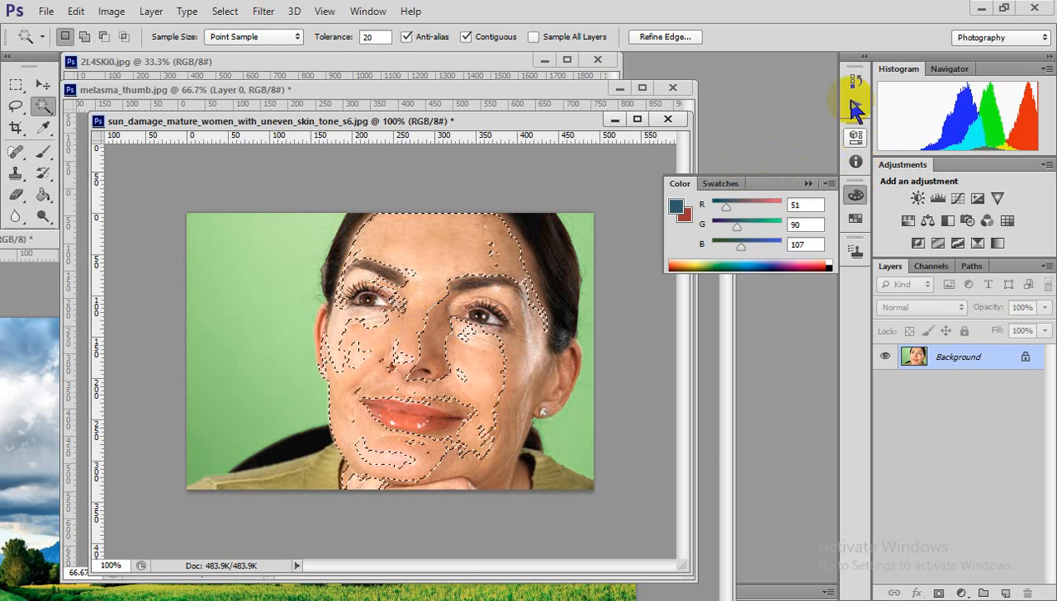
{"action": "key", "text": "ctrl+d"}
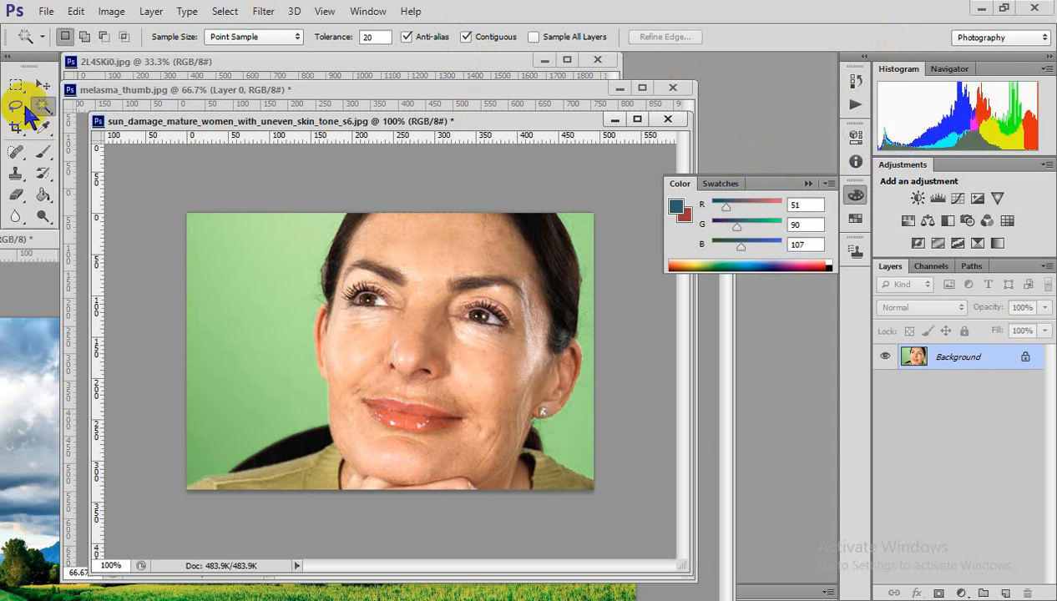
Switch to the Quick Selection tool and set it to add to the selection
{"action": "right_click", "coordinate": [43, 107]}
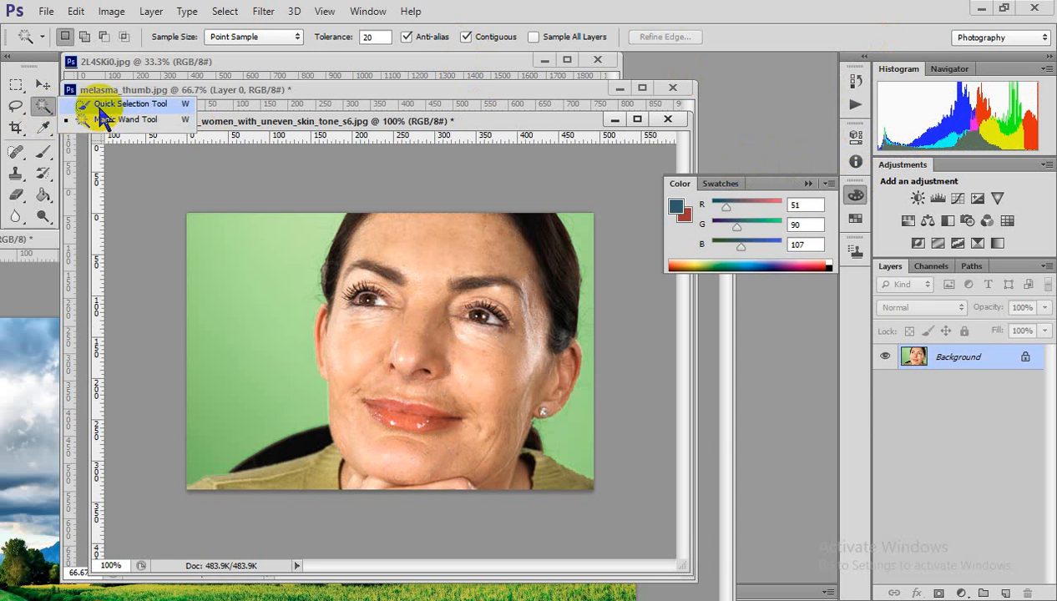
{"action": "left_click", "coordinate": [100, 105]}
{"action": "left_click", "coordinate": [389, 365]}
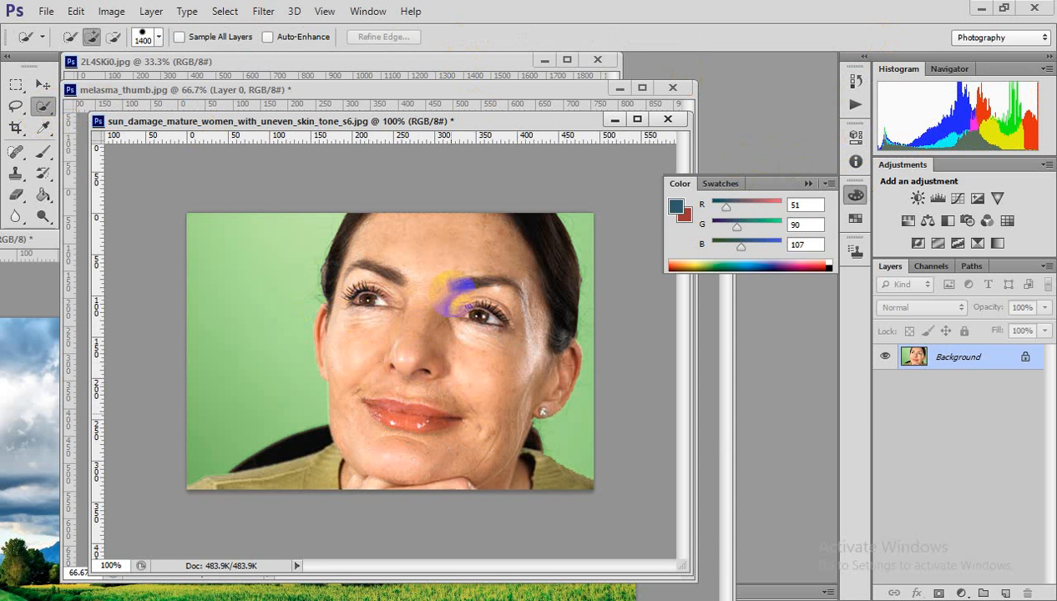
{"action": "left_click", "coordinate": [94, 38]}
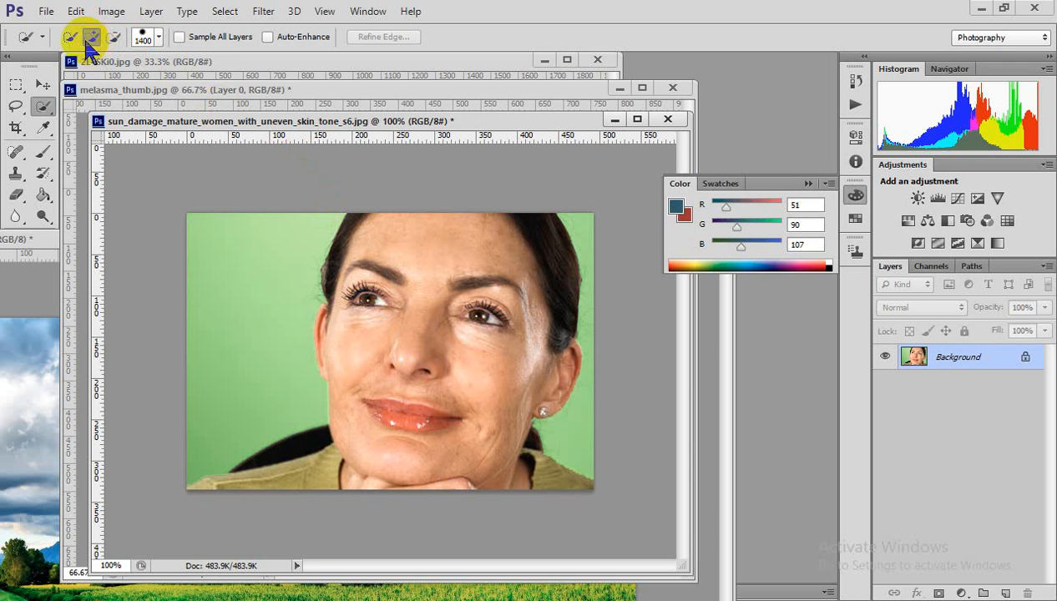
{"action": "left_click", "coordinate": [70, 37]}
{"action": "left_click", "coordinate": [91, 38]}
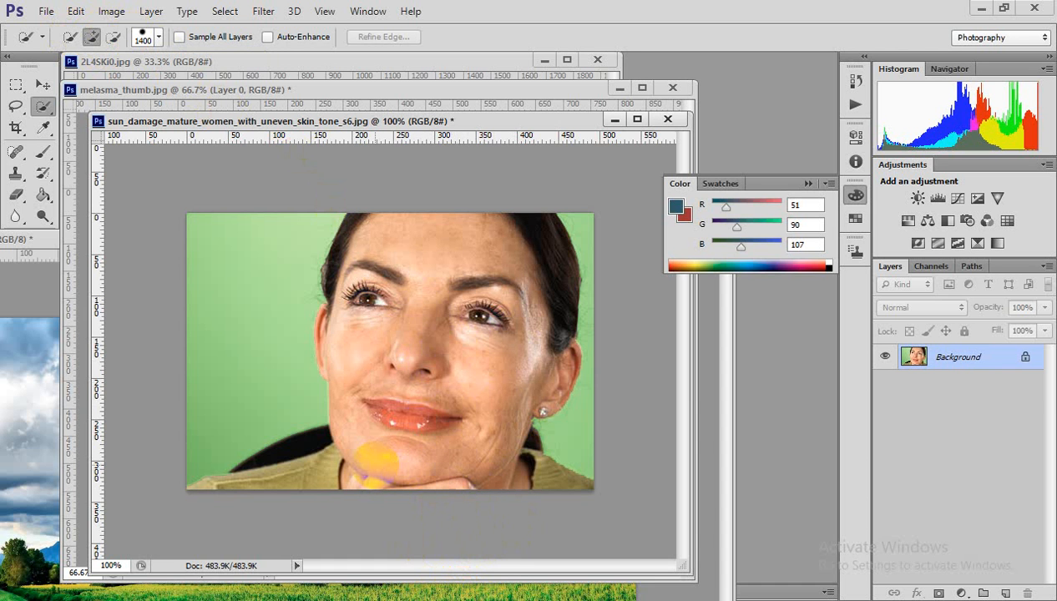
{"action": "right_click", "coordinate": [424, 288]}
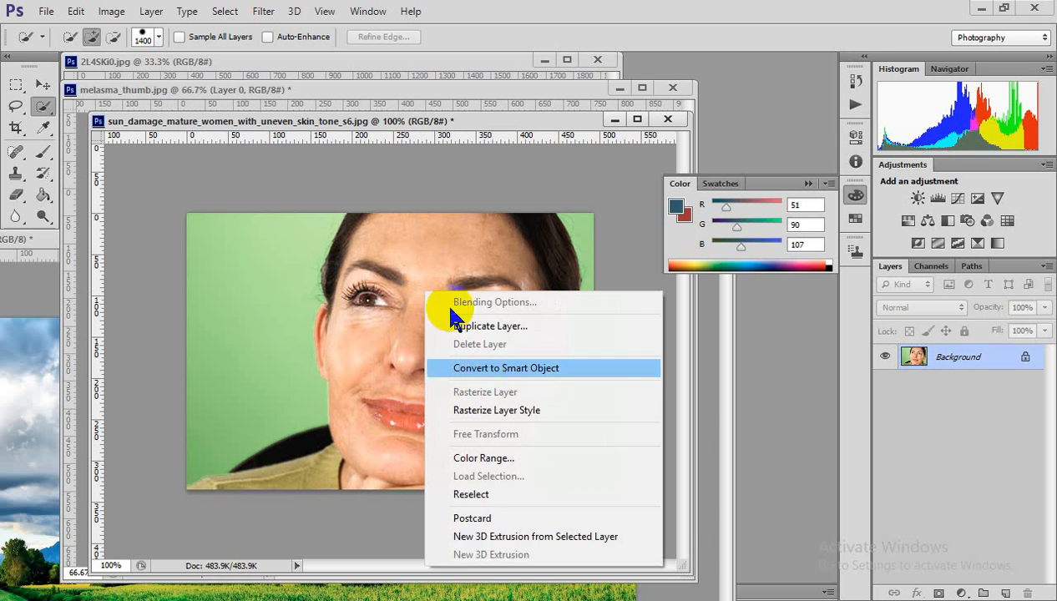
{"action": "left_click", "coordinate": [392, 272]}
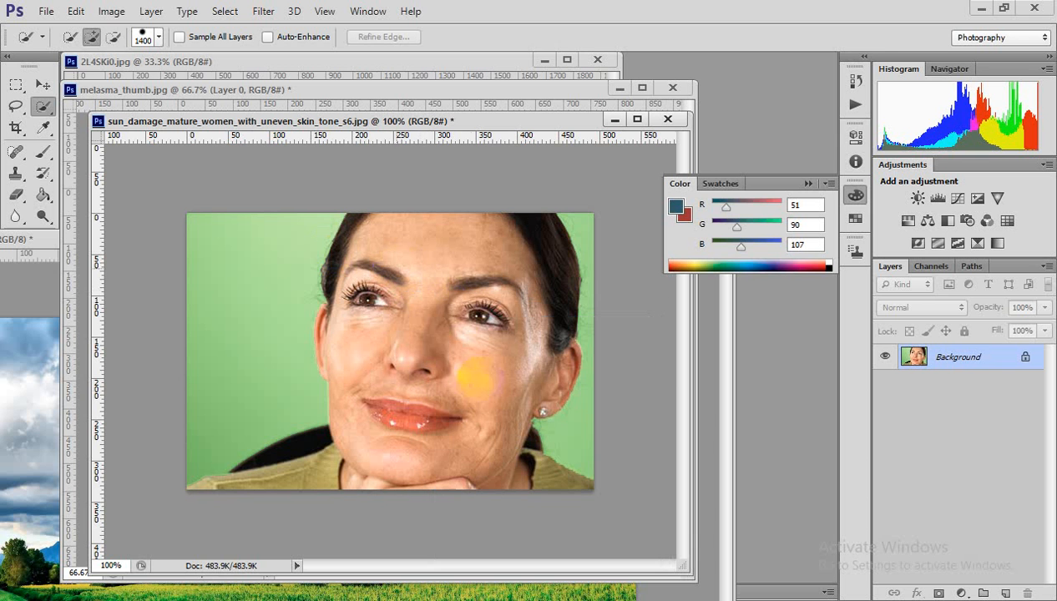
Set the Quick Selection brush to a size of 49 px and a hardness of 61%
{"action": "left_click", "coordinate": [158, 38]}
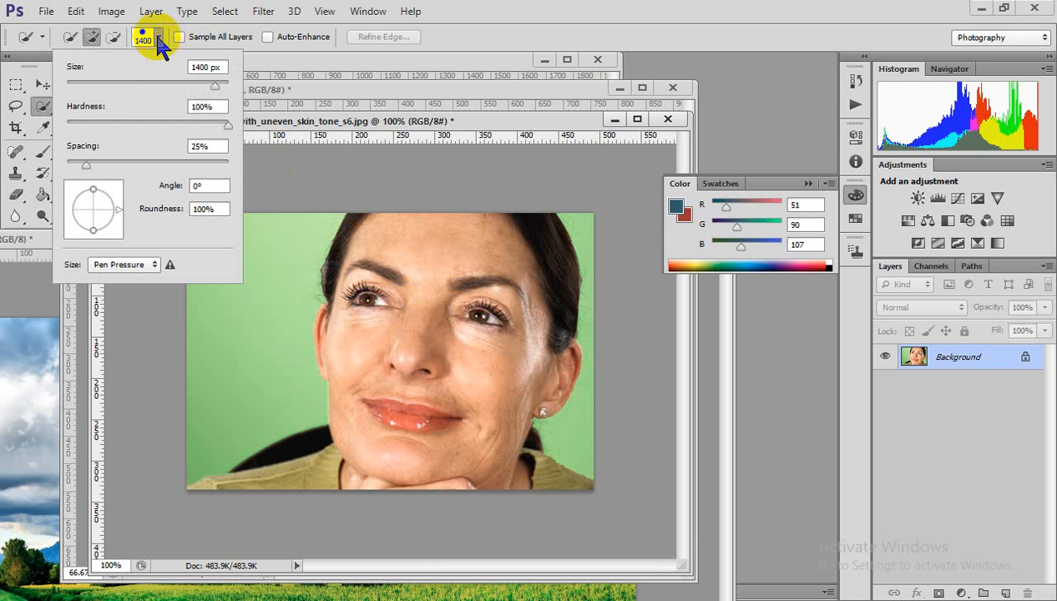
{"action": "left_click", "coordinate": [159, 40]}
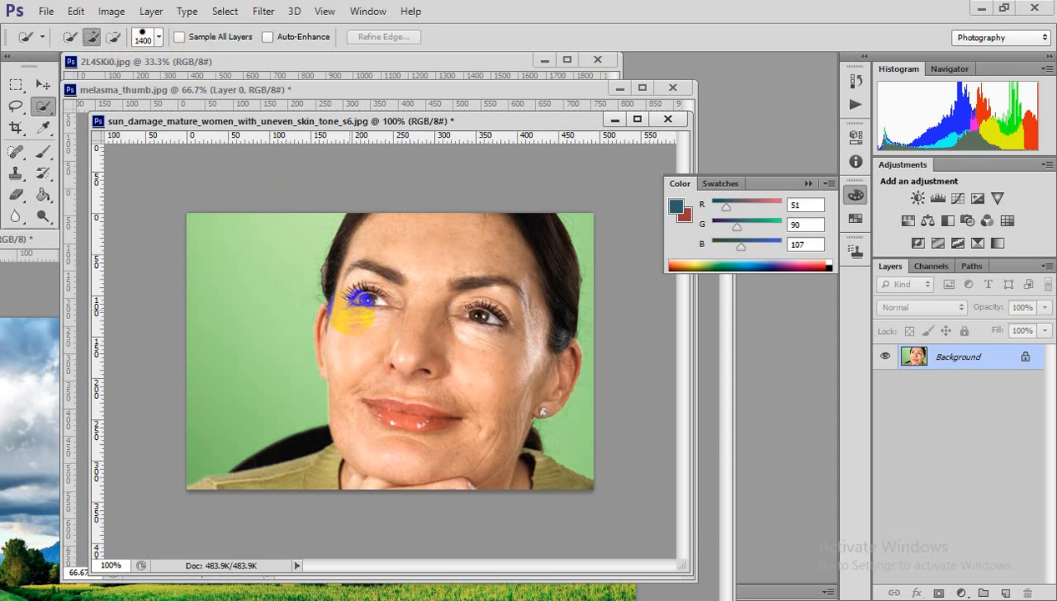
{"action": "left_click_drag", "start_coordinate": [363, 299], "coordinate": [367, 298]}
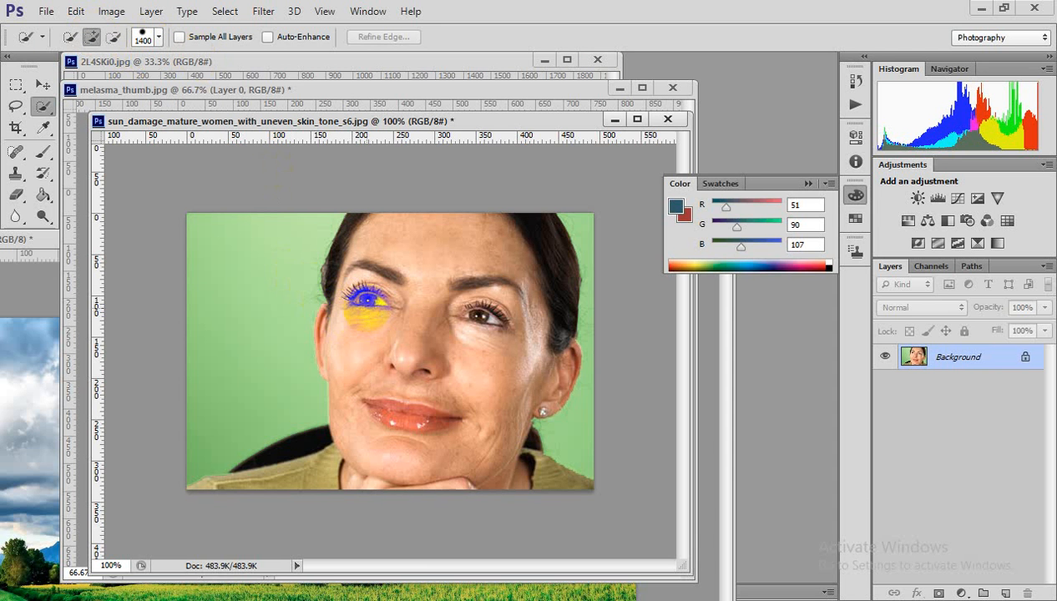
{"action": "left_click", "coordinate": [159, 38]}
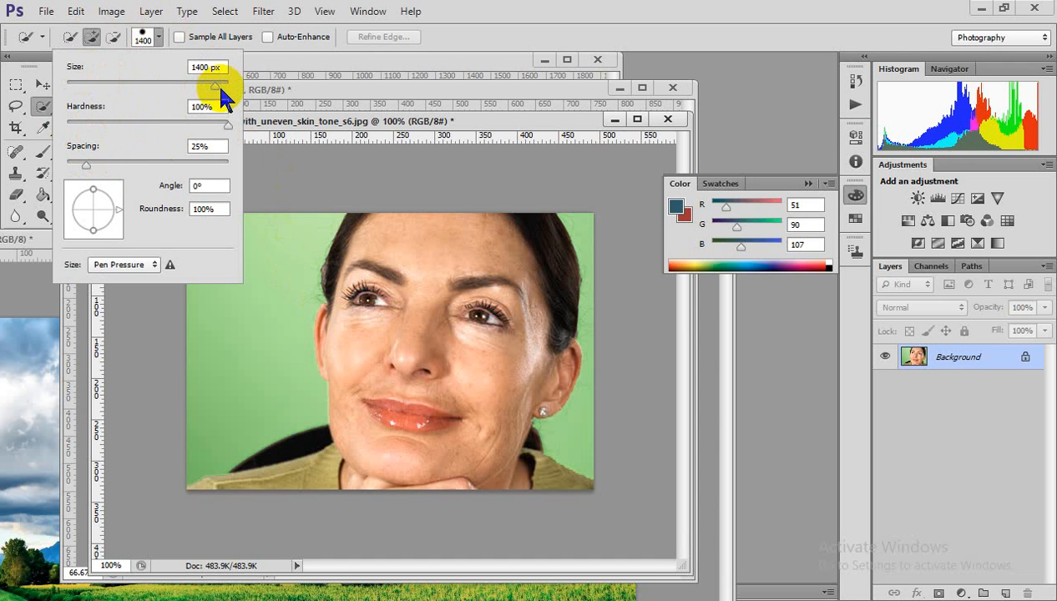
{"action": "left_click_drag", "start_coordinate": [213, 84], "coordinate": [84, 78]}
{"action": "left_click_drag", "start_coordinate": [325, 303], "coordinate": [345, 331]}
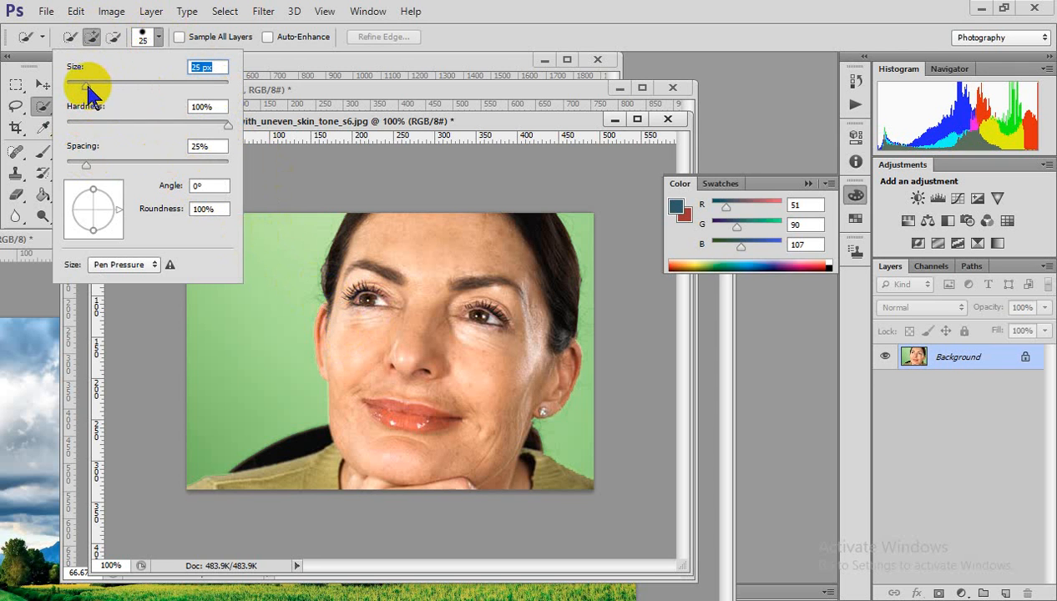
{"action": "left_click_drag", "start_coordinate": [86, 82], "coordinate": [98, 82]}
{"action": "left_click_drag", "start_coordinate": [227, 122], "coordinate": [164, 123]}
{"action": "left_click_drag", "start_coordinate": [359, 272], "coordinate": [390, 245]}
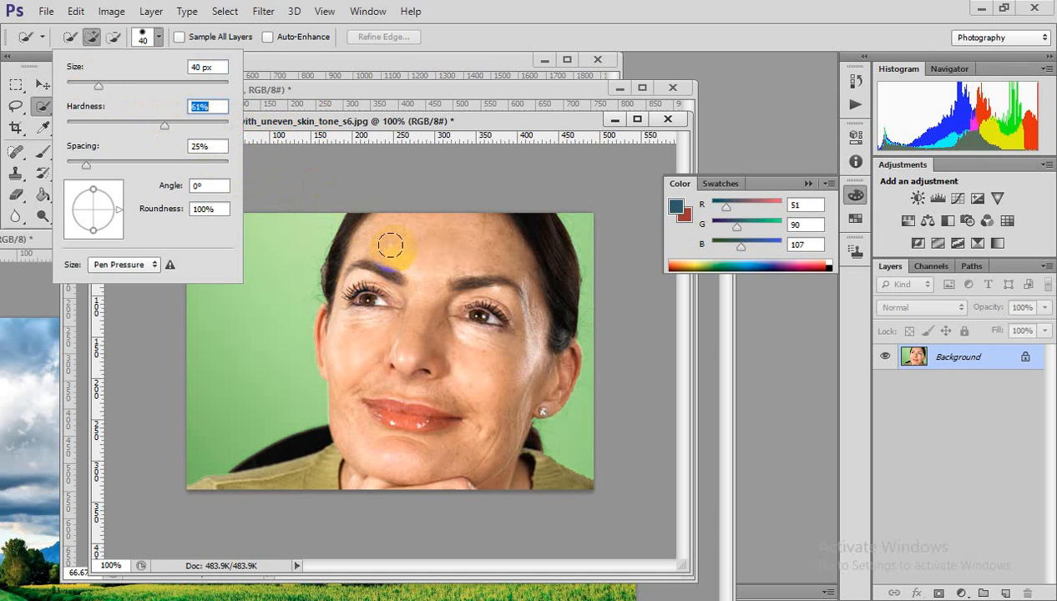
{"action": "left_click", "coordinate": [98, 86]}
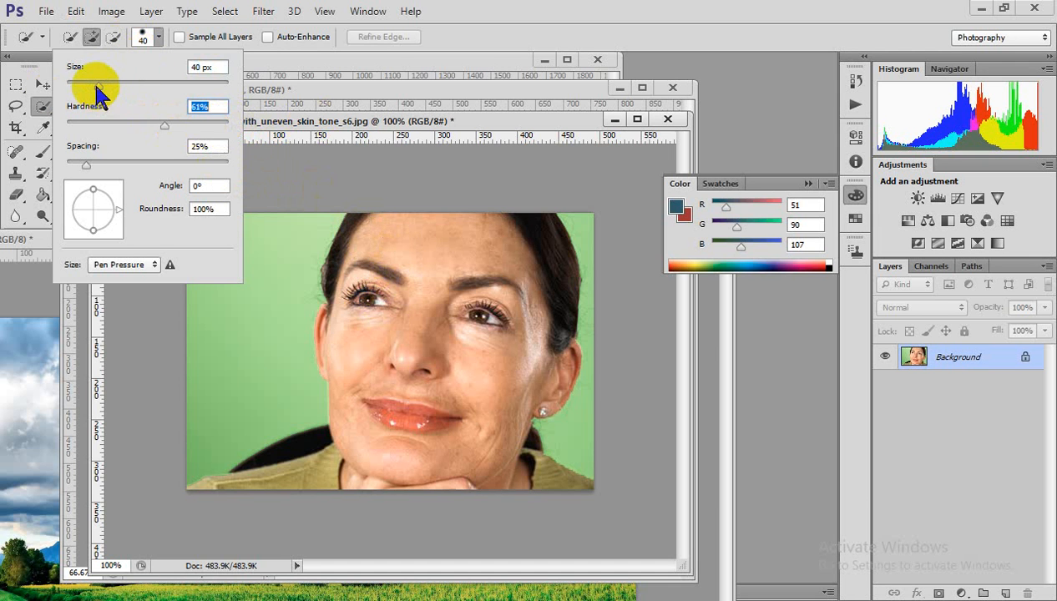
{"action": "left_click_drag", "start_coordinate": [99, 86], "coordinate": [104, 78]}
{"action": "left_click", "coordinate": [158, 36]}
Try to select the forehead, face, ear and neck with the Quick Selection tool, and clear the selection
{"action": "left_click_drag", "start_coordinate": [440, 335], "coordinate": [432, 317]}
{"action": "mouse_move", "coordinate": [403, 249]}
{"action": "left_mouse_down"}
{"action": "mouse_move", "coordinate": [415, 260]}
{"action": "mouse_move", "coordinate": [426, 243]}
{"action": "mouse_move", "coordinate": [418, 245]}
{"action": "left_mouse_up"}
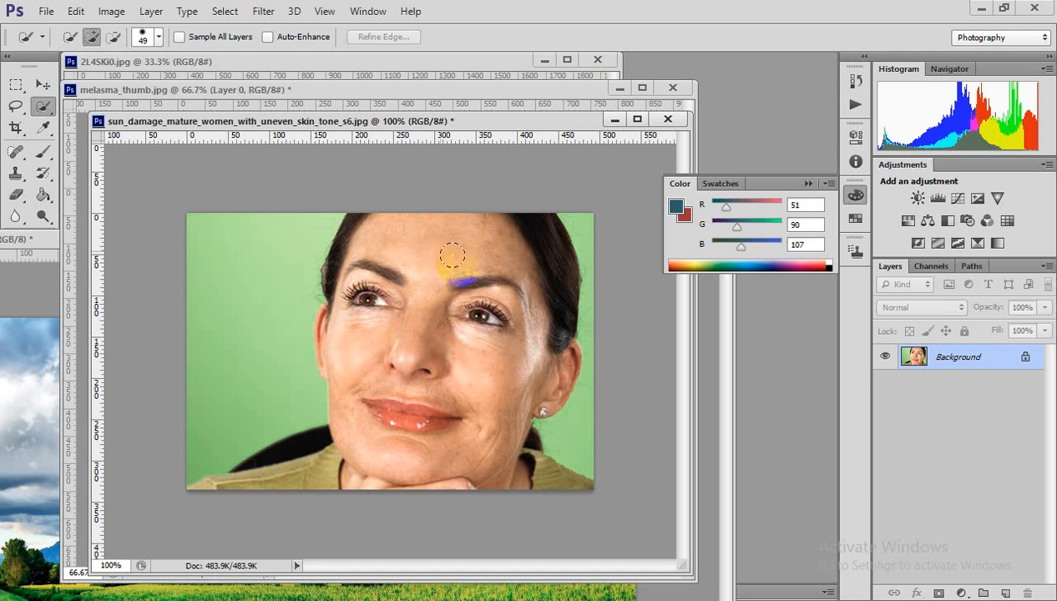
{"action": "left_click", "coordinate": [417, 252]}
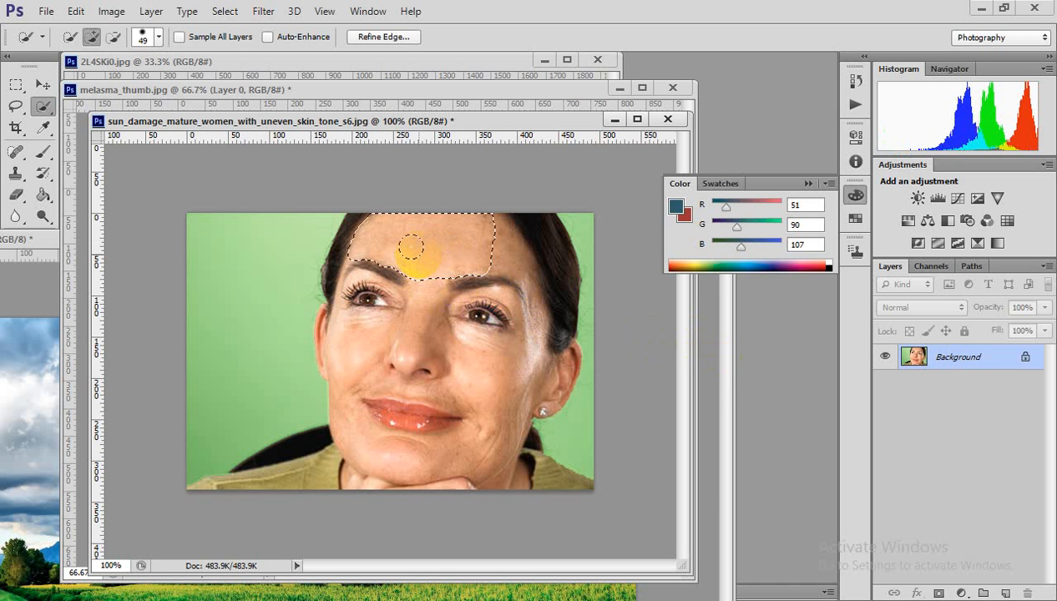
{"action": "mouse_move", "coordinate": [468, 274]}
{"action": "left_mouse_down"}
{"action": "mouse_move", "coordinate": [480, 281]}
{"action": "mouse_move", "coordinate": [472, 277]}
{"action": "mouse_move", "coordinate": [480, 305]}
{"action": "mouse_move", "coordinate": [472, 274]}
{"action": "left_mouse_up"}
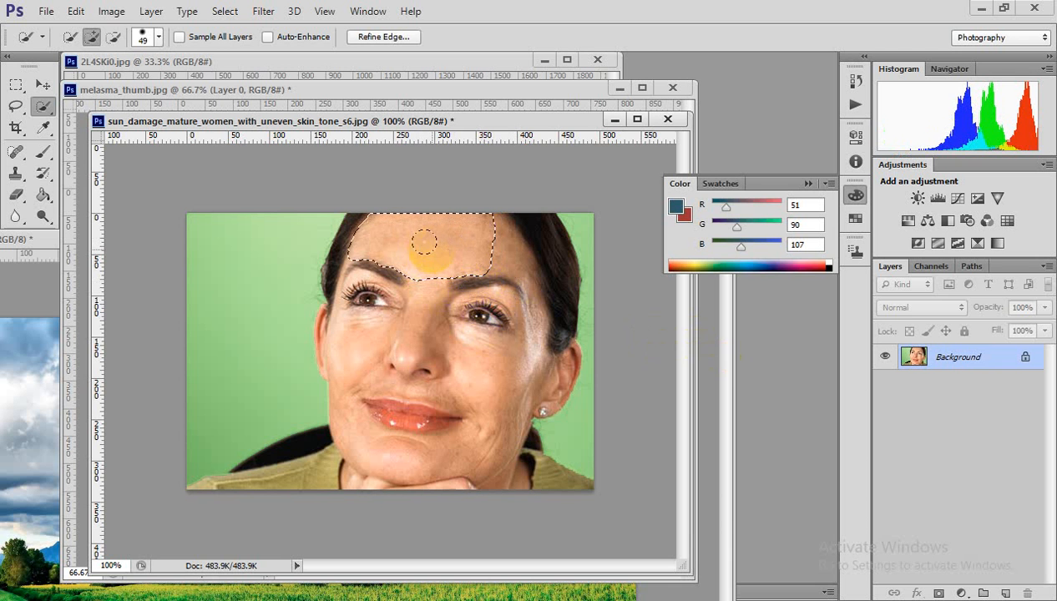
{"action": "mouse_move", "coordinate": [468, 280]}
{"action": "left_mouse_down"}
{"action": "mouse_move", "coordinate": [505, 300]}
{"action": "mouse_move", "coordinate": [512, 347]}
{"action": "mouse_move", "coordinate": [479, 425]}
{"action": "mouse_move", "coordinate": [408, 456]}
{"action": "mouse_move", "coordinate": [405, 470]}
{"action": "mouse_move", "coordinate": [436, 472]}
{"action": "left_mouse_up"}
{"action": "left_click", "coordinate": [555, 376]}
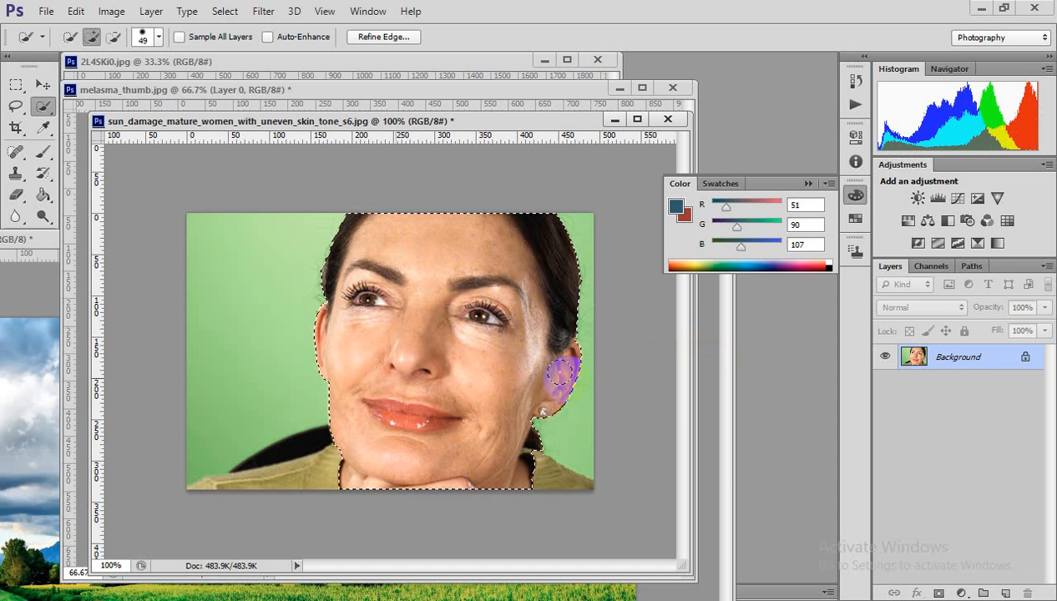
{"action": "left_click_drag", "start_coordinate": [526, 464], "coordinate": [538, 465]}
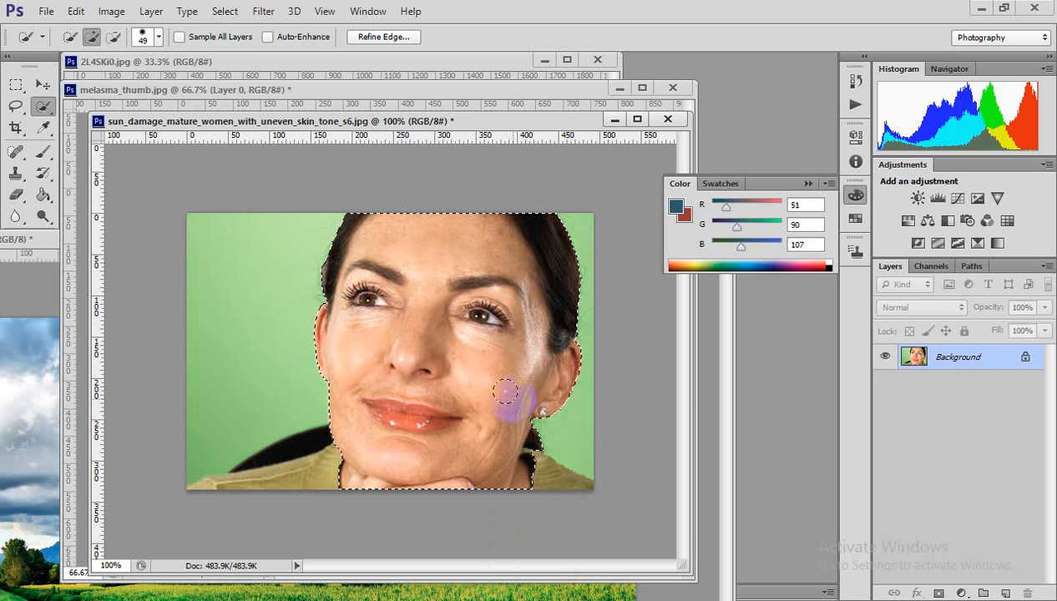
{"action": "left_click_drag", "start_coordinate": [377, 267], "coordinate": [349, 247]}
{"action": "mouse_move", "coordinate": [542, 276]}
{"action": "left_mouse_down"}
{"action": "mouse_move", "coordinate": [564, 312]}
{"action": "mouse_move", "coordinate": [559, 297]}
{"action": "left_mouse_up"}
{"action": "key", "text": "ctrl+d"}
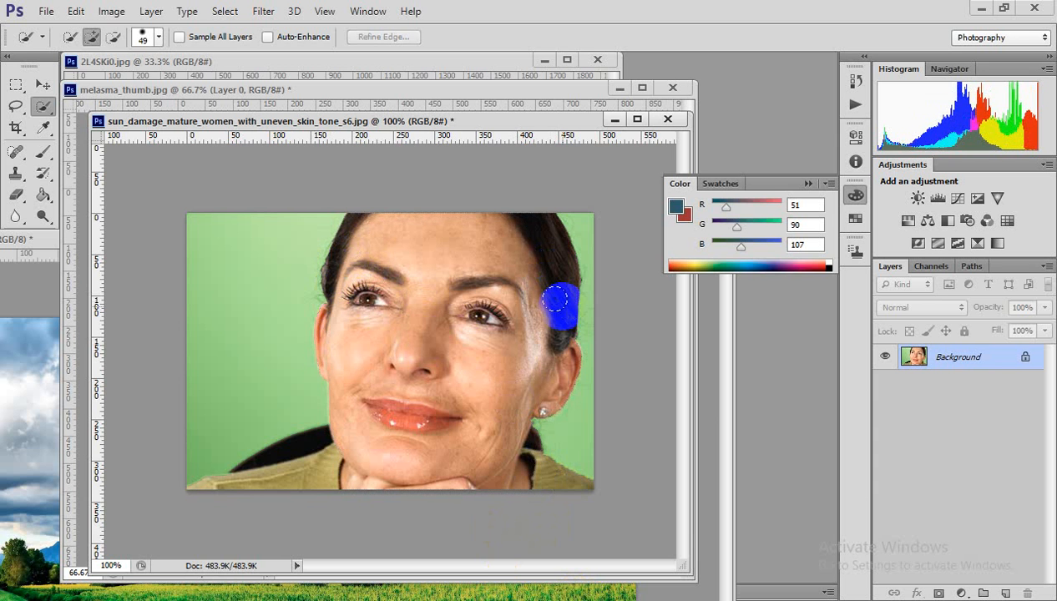
Lower the Quick Selection brush hardness to 14% and select the woman's whole head from forehead to chin
{"action": "left_click", "coordinate": [157, 36]}
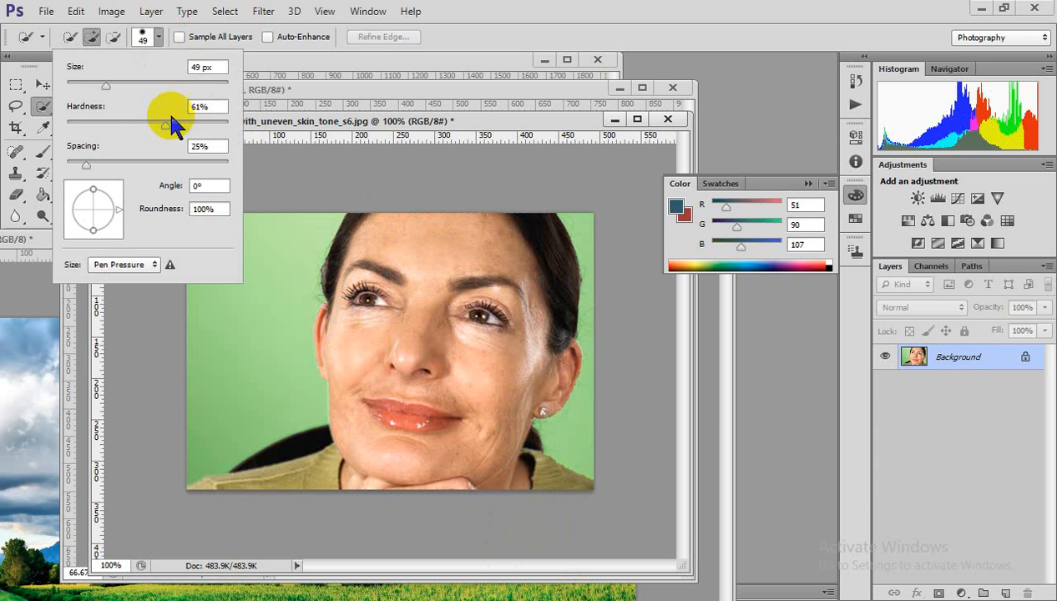
{"action": "left_click_drag", "start_coordinate": [167, 124], "coordinate": [90, 124]}
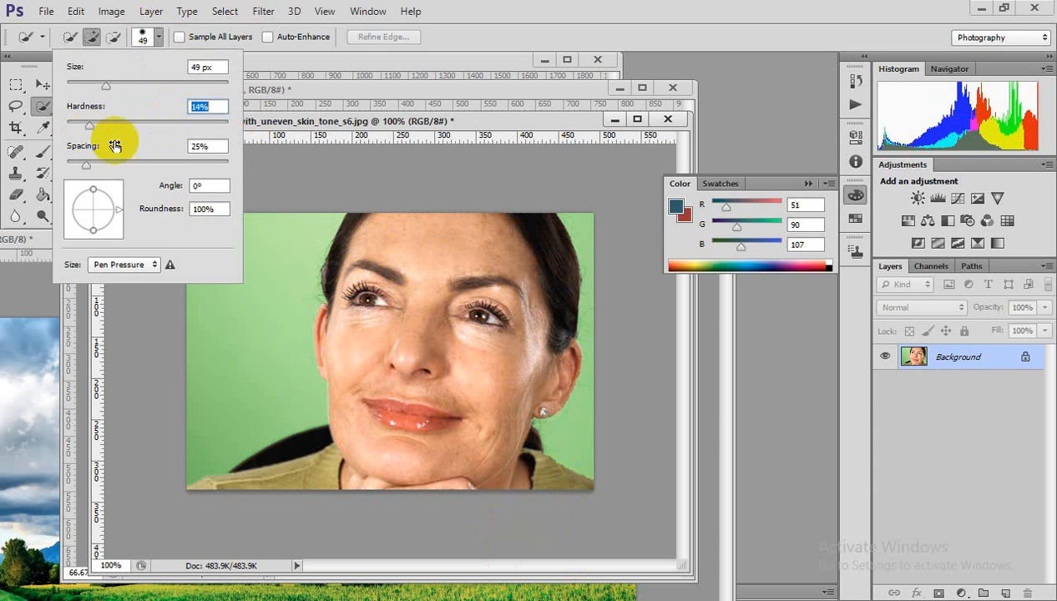
{"action": "left_click", "coordinate": [409, 243]}
{"action": "mouse_move", "coordinate": [420, 288]}
{"action": "left_mouse_down"}
{"action": "mouse_move", "coordinate": [476, 265]}
{"action": "mouse_move", "coordinate": [522, 326]}
{"action": "mouse_move", "coordinate": [483, 457]}
{"action": "mouse_move", "coordinate": [459, 483]}
{"action": "mouse_move", "coordinate": [414, 490]}
{"action": "mouse_move", "coordinate": [377, 474]}
{"action": "mouse_move", "coordinate": [451, 456]}
{"action": "left_mouse_up"}
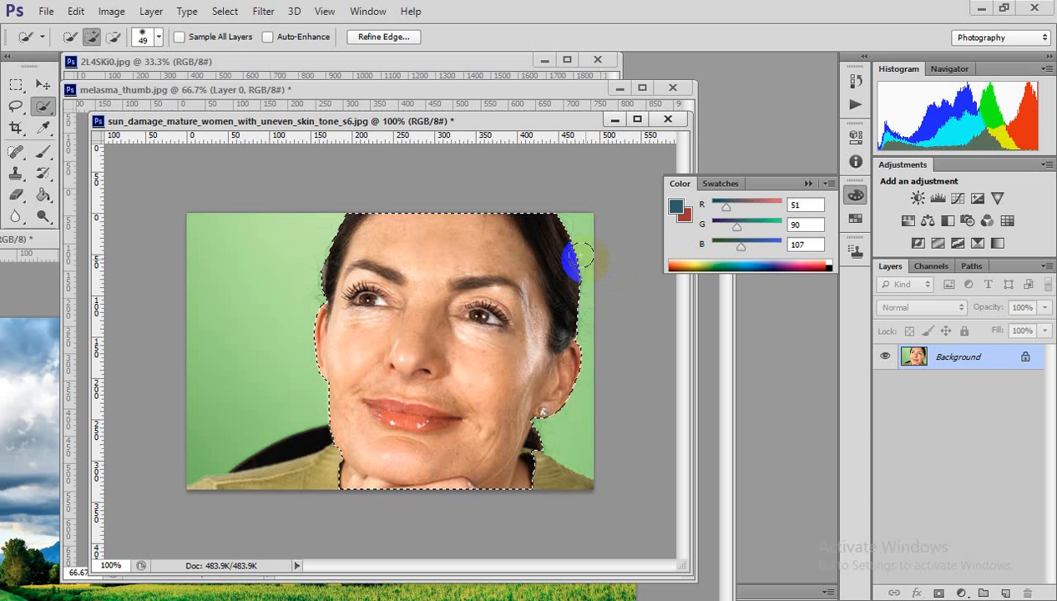
Subtract the upper part of the dark hair on the right side of the head from the selection
{"action": "left_click", "coordinate": [586, 260]}
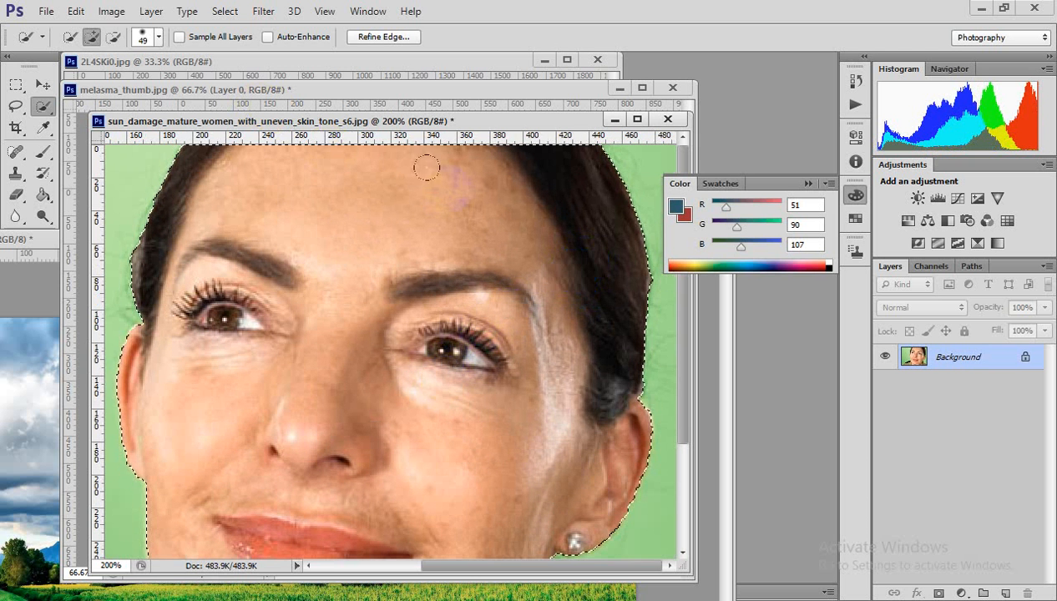
{"action": "mouse_move", "coordinate": [586, 195]}
{"action": "left_mouse_down"}
{"action": "mouse_move", "coordinate": [621, 317]}
{"action": "mouse_move", "coordinate": [547, 243]}
{"action": "mouse_move", "coordinate": [576, 200]}
{"action": "left_mouse_up"}
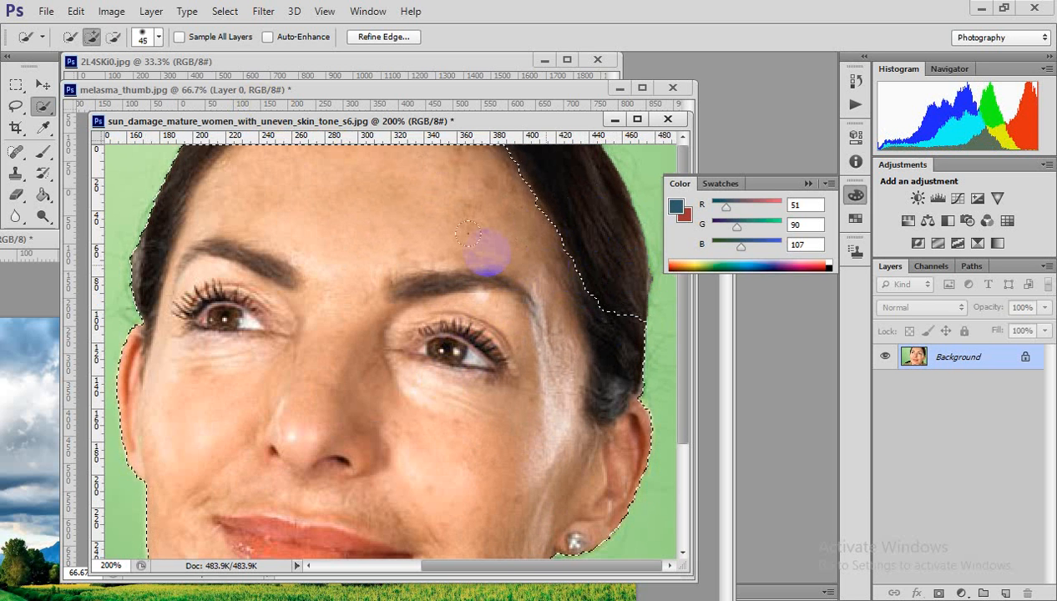
{"action": "left_click", "coordinate": [354, 185]}
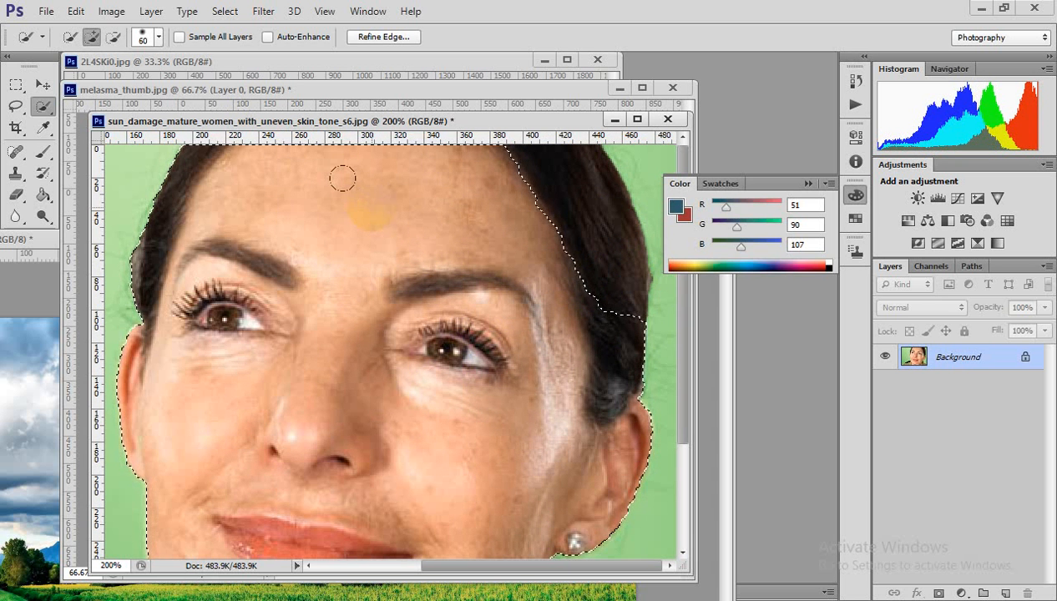
Subtract the remaining hair above the right-hand ear from the selection with a 25 px brush
{"action": "key", "text": "bracketright"}
{"action": "key", "text": "bracketright"}
{"action": "key", "text": "bracketright"}
{"action": "key", "text": "bracketright"}
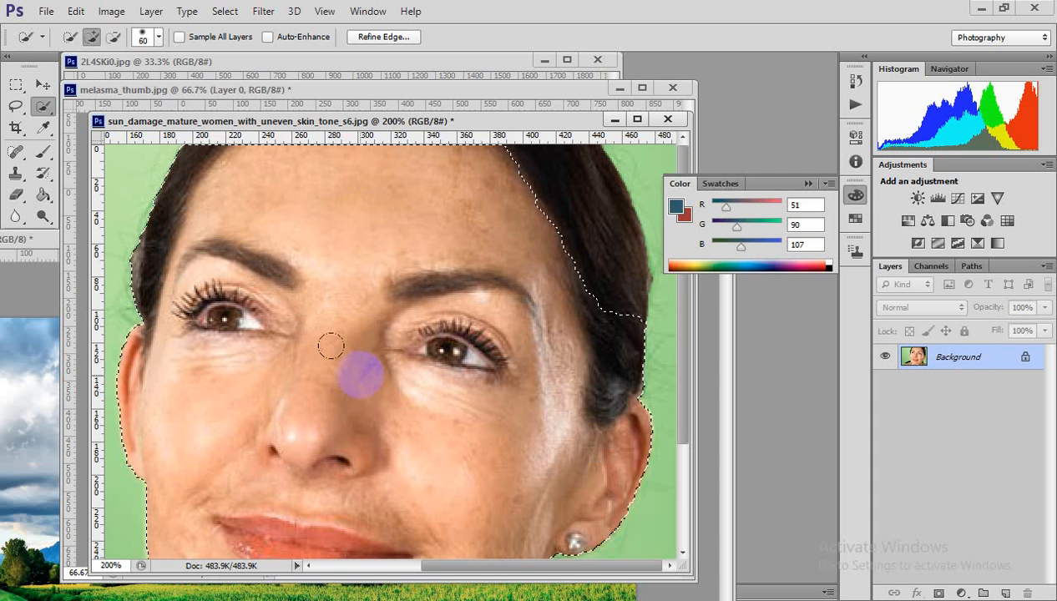
{"action": "left_click", "coordinate": [587, 205]}
{"action": "left_click", "coordinate": [558, 321]}
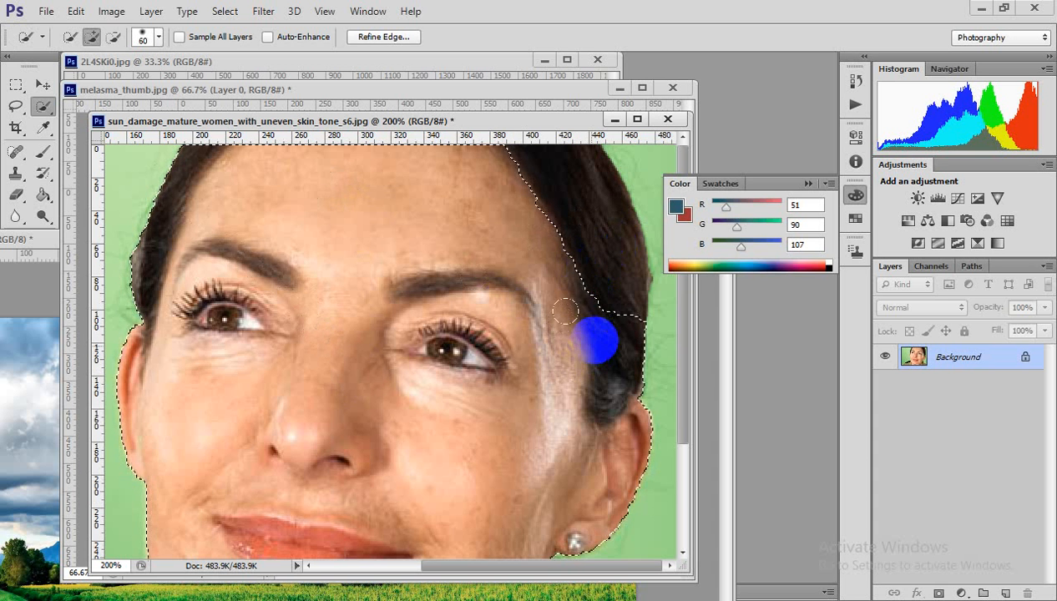
{"action": "left_click", "coordinate": [574, 260]}
{"action": "key", "text": "alt"}
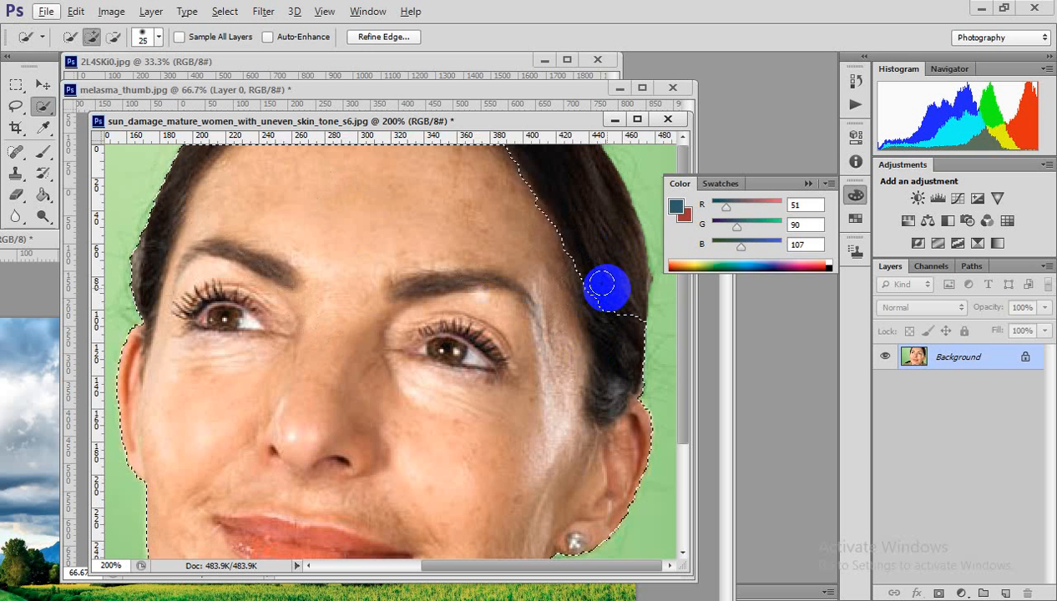
{"action": "mouse_move", "coordinate": [606, 288]}
{"action": "left_mouse_down"}
{"action": "mouse_move", "coordinate": [609, 405]}
{"action": "mouse_move", "coordinate": [632, 373]}
{"action": "mouse_move", "coordinate": [651, 378]}
{"action": "mouse_move", "coordinate": [632, 371]}
{"action": "mouse_move", "coordinate": [625, 431]}
{"action": "mouse_move", "coordinate": [632, 424]}
{"action": "left_mouse_up"}
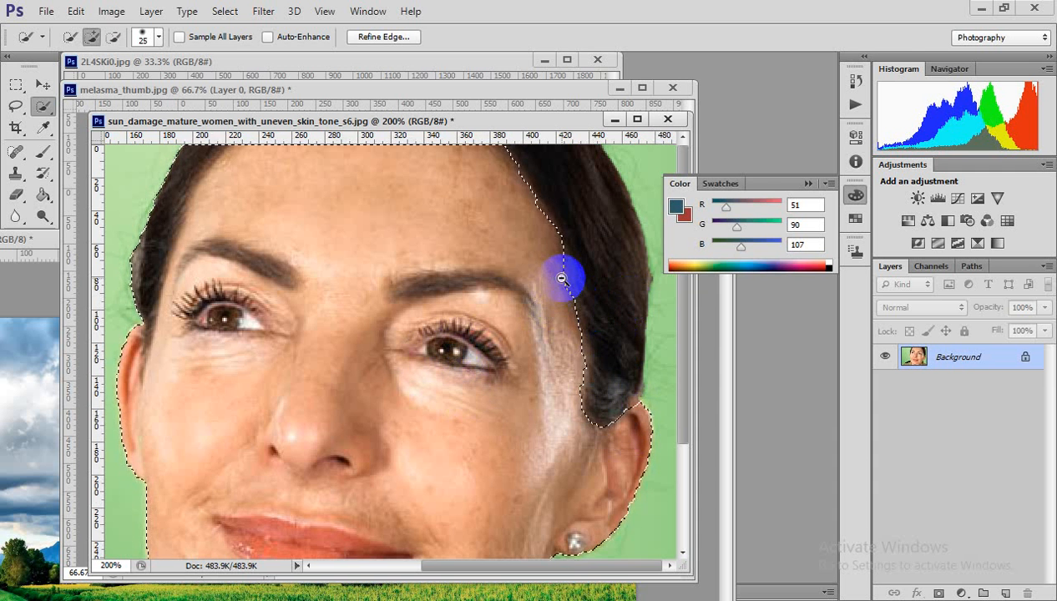
Subtract the hair on the left side of the head with a 10 px brush and add the ear's upper part back to the selection
{"action": "key", "text": "ctrl+minus"}
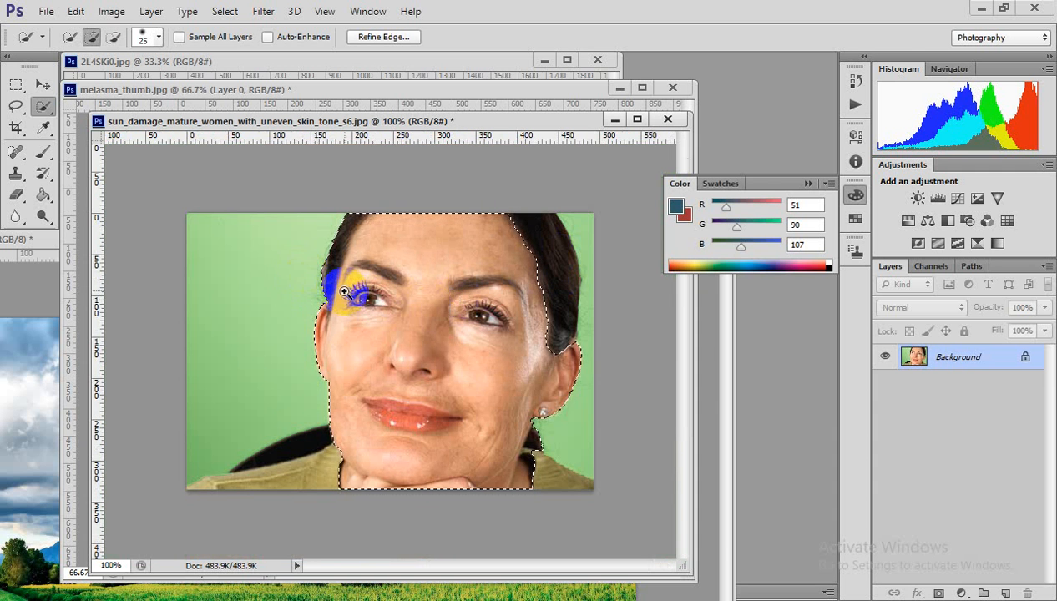
{"action": "scroll", "coordinate": [343, 288], "scroll_direction": "up", "scroll_amount": 2}
{"action": "left_click_drag", "start_coordinate": [335, 302], "coordinate": [354, 415]}
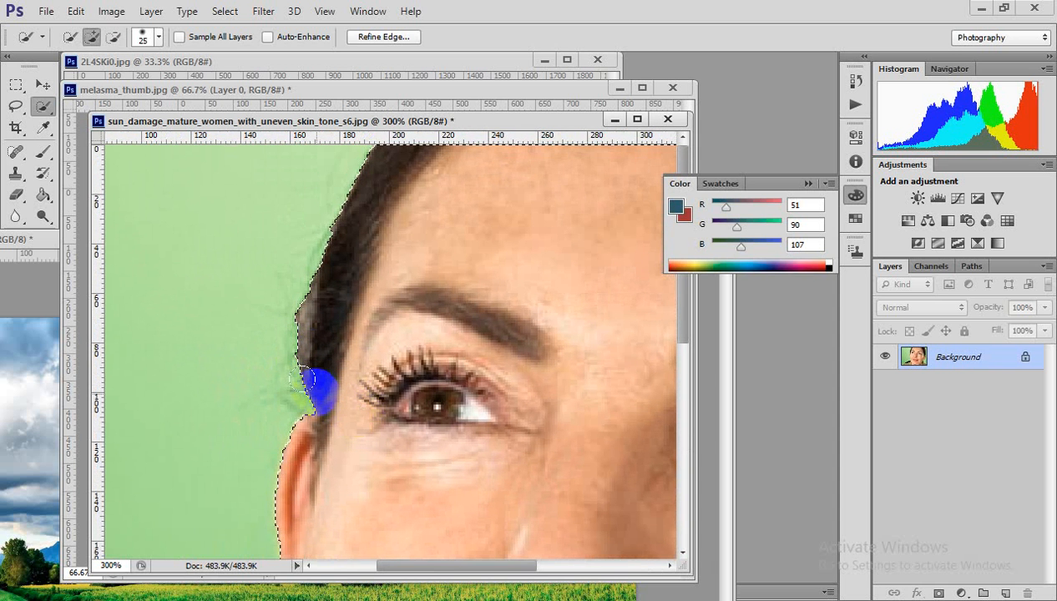
{"action": "key", "text": "bracketleft"}
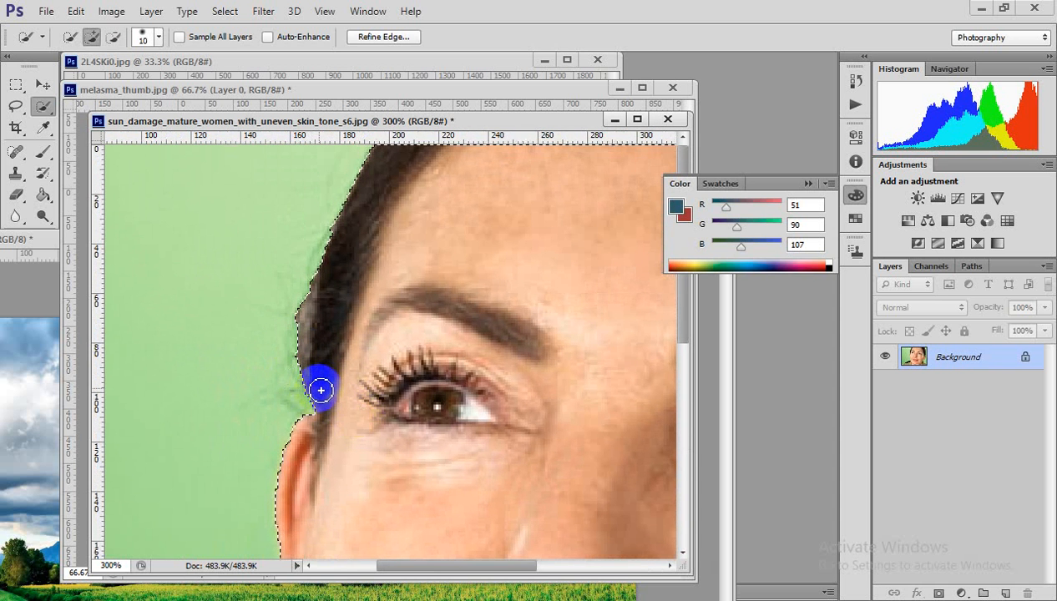
{"action": "mouse_move", "coordinate": [320, 390]}
{"action": "left_mouse_down"}
{"action": "mouse_move", "coordinate": [321, 452]}
{"action": "mouse_move", "coordinate": [347, 256]}
{"action": "mouse_move", "coordinate": [328, 319]}
{"action": "mouse_move", "coordinate": [387, 220]}
{"action": "left_mouse_up"}
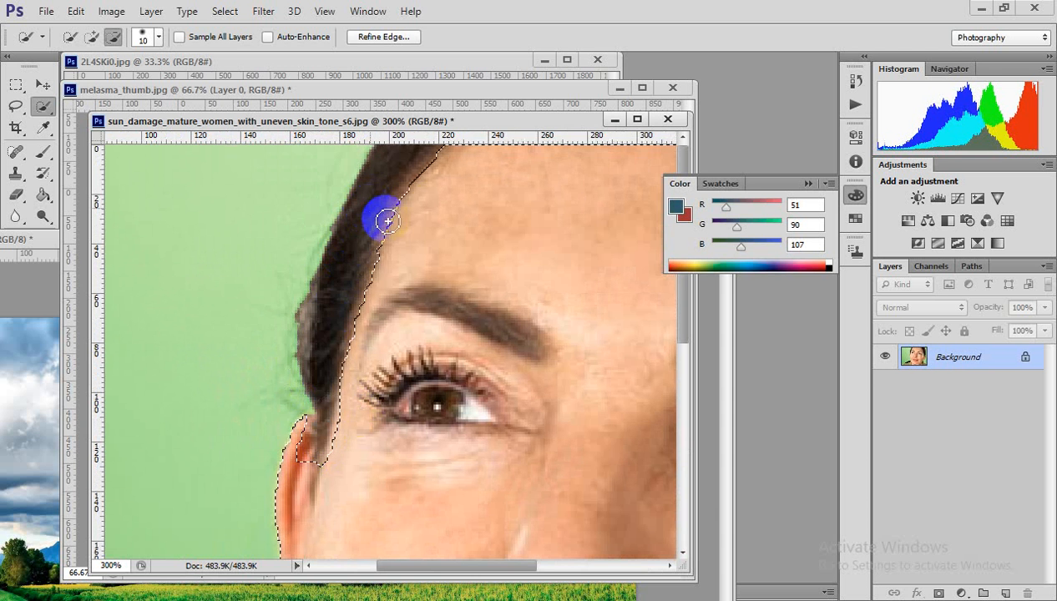
{"action": "scroll", "coordinate": [355, 301], "scroll_direction": "right", "scroll_amount": 5}
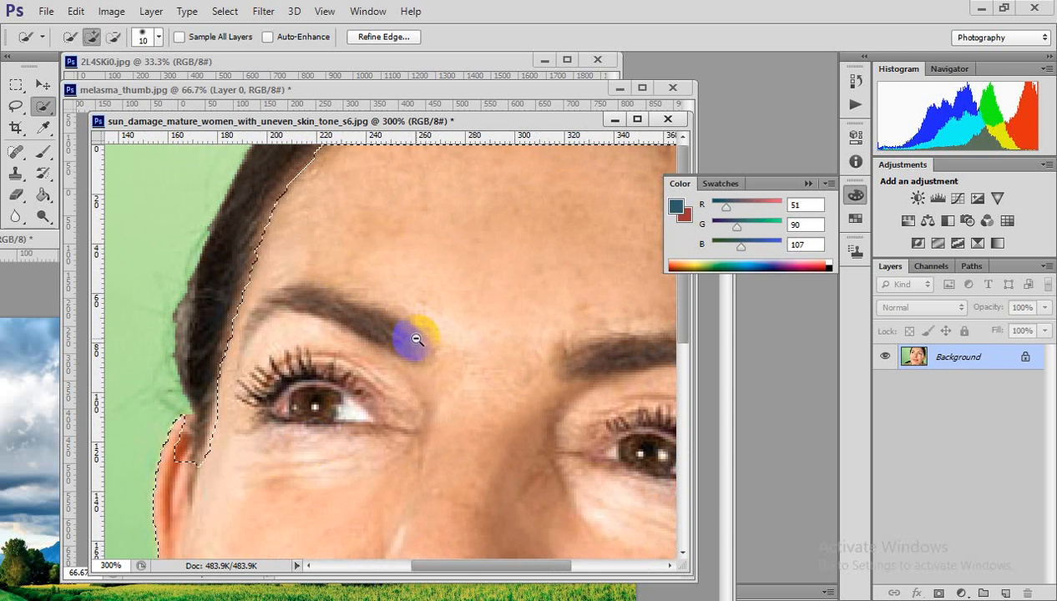
{"action": "mouse_move", "coordinate": [167, 494]}
{"action": "left_mouse_down"}
{"action": "mouse_move", "coordinate": [197, 460]}
{"action": "mouse_move", "coordinate": [192, 468]}
{"action": "mouse_move", "coordinate": [179, 452]}
{"action": "mouse_move", "coordinate": [182, 467]}
{"action": "mouse_move", "coordinate": [192, 443]}
{"action": "left_mouse_up"}
Try to subtract the right-hand eye from the face selection at 200% zoom and undo it
{"action": "left_click", "coordinate": [481, 362], "text": "alt"}
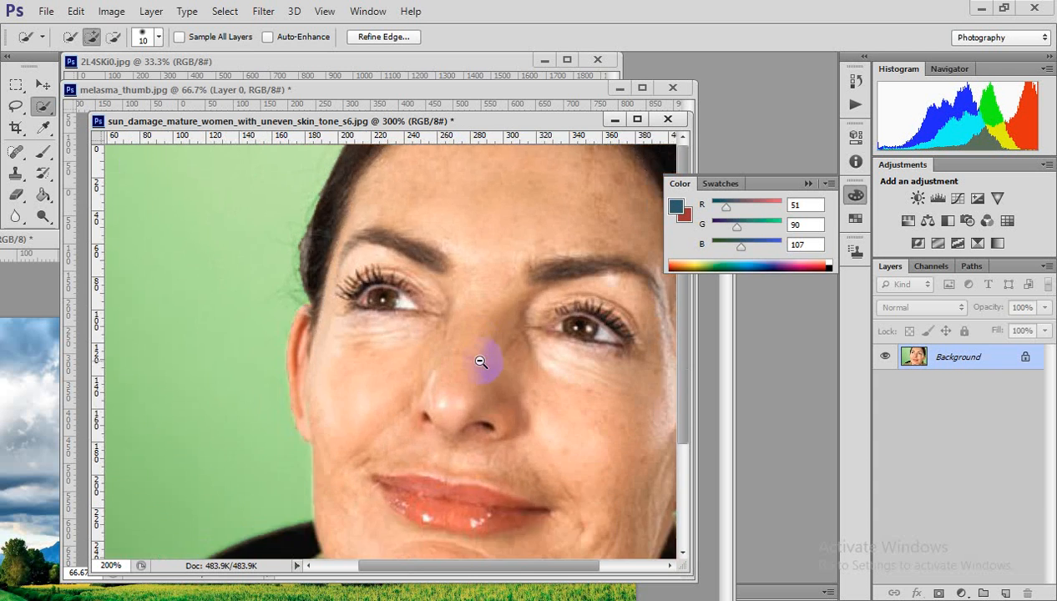
{"action": "scroll", "coordinate": [480, 361], "scroll_direction": "down", "scroll_amount": 1}
{"action": "scroll", "coordinate": [507, 342], "scroll_direction": "up", "scroll_amount": 1}
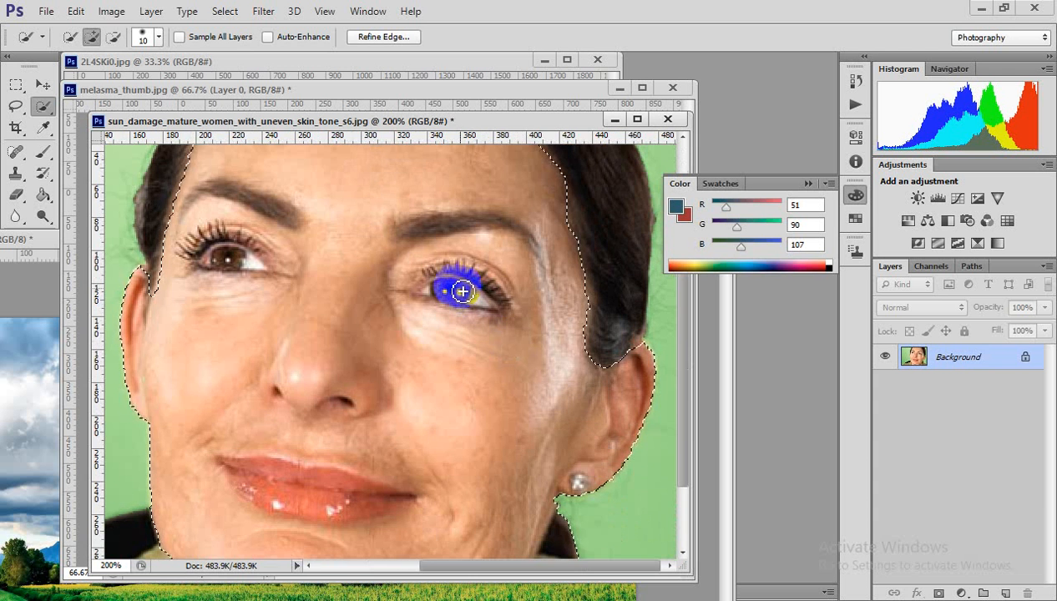
{"action": "mouse_move", "coordinate": [461, 290]}
{"action": "left_mouse_down"}
{"action": "mouse_move", "coordinate": [436, 289]}
{"action": "mouse_move", "coordinate": [467, 290]}
{"action": "mouse_move", "coordinate": [493, 313]}
{"action": "mouse_move", "coordinate": [467, 288]}
{"action": "left_mouse_up"}
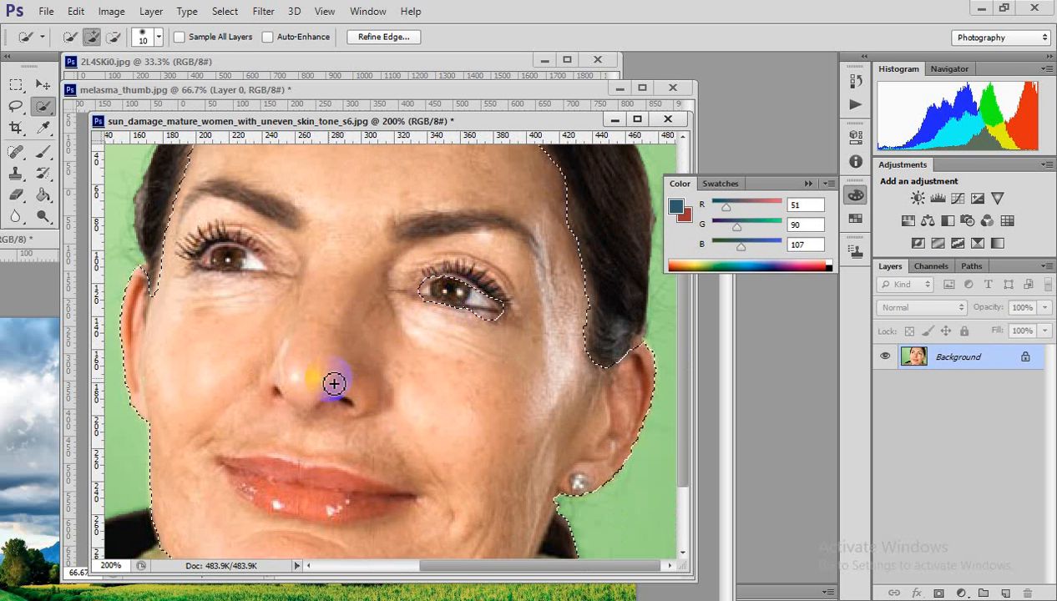
{"action": "key", "text": "ctrl+z"}
Subtract the right-hand eye, from its inner to its outer corner, from the face selection
{"action": "left_click", "coordinate": [490, 339], "text": "ctrl"}
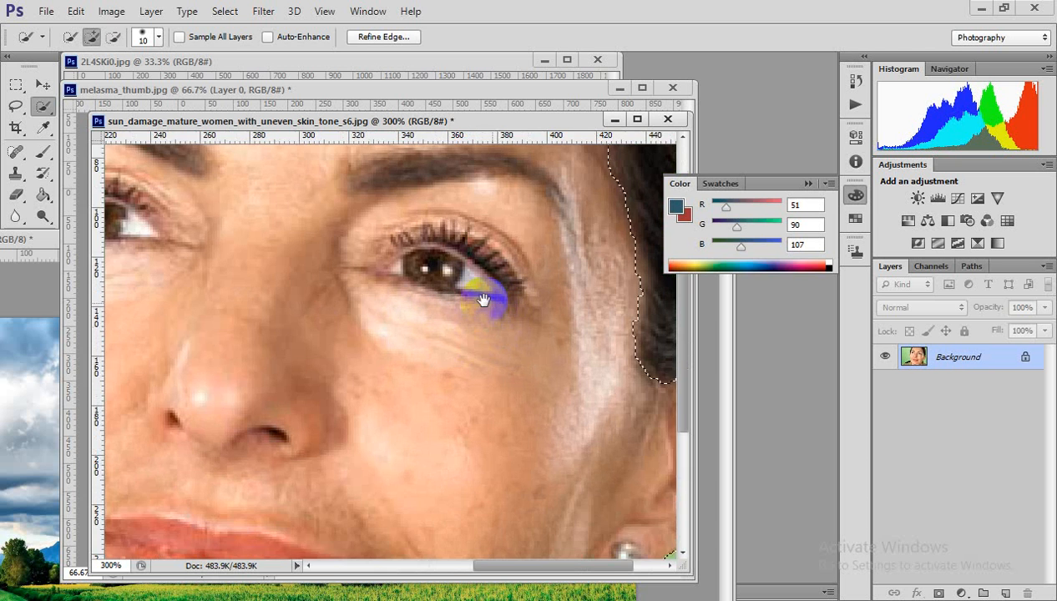
{"action": "left_click_drag", "start_coordinate": [482, 300], "coordinate": [439, 347]}
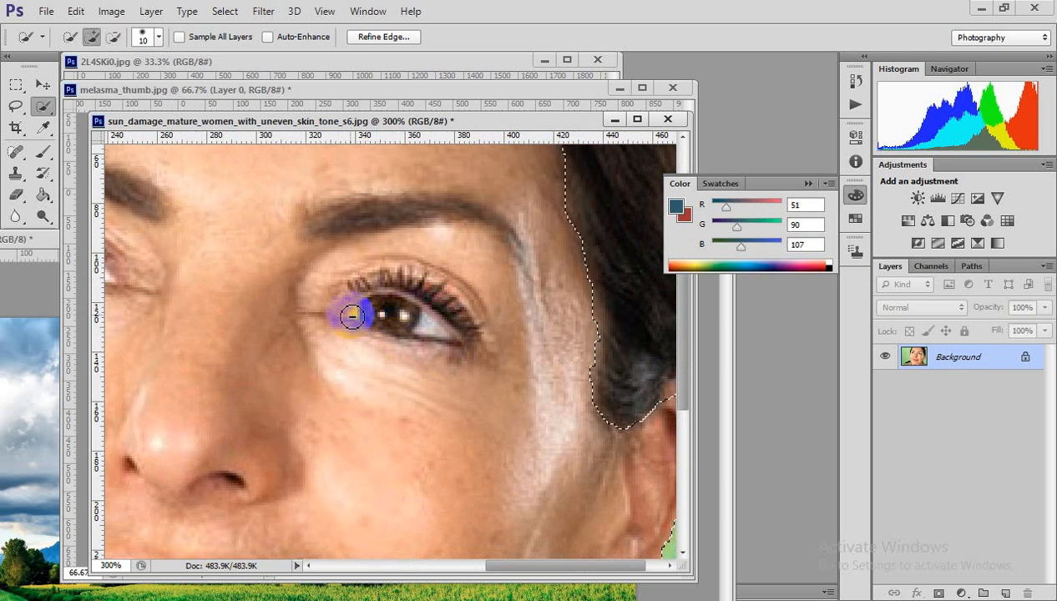
{"action": "mouse_move", "coordinate": [351, 316]}
{"action": "left_mouse_down"}
{"action": "mouse_move", "coordinate": [427, 314]}
{"action": "mouse_move", "coordinate": [432, 334]}
{"action": "mouse_move", "coordinate": [449, 339]}
{"action": "mouse_move", "coordinate": [425, 349]}
{"action": "mouse_move", "coordinate": [437, 357]}
{"action": "left_mouse_up"}
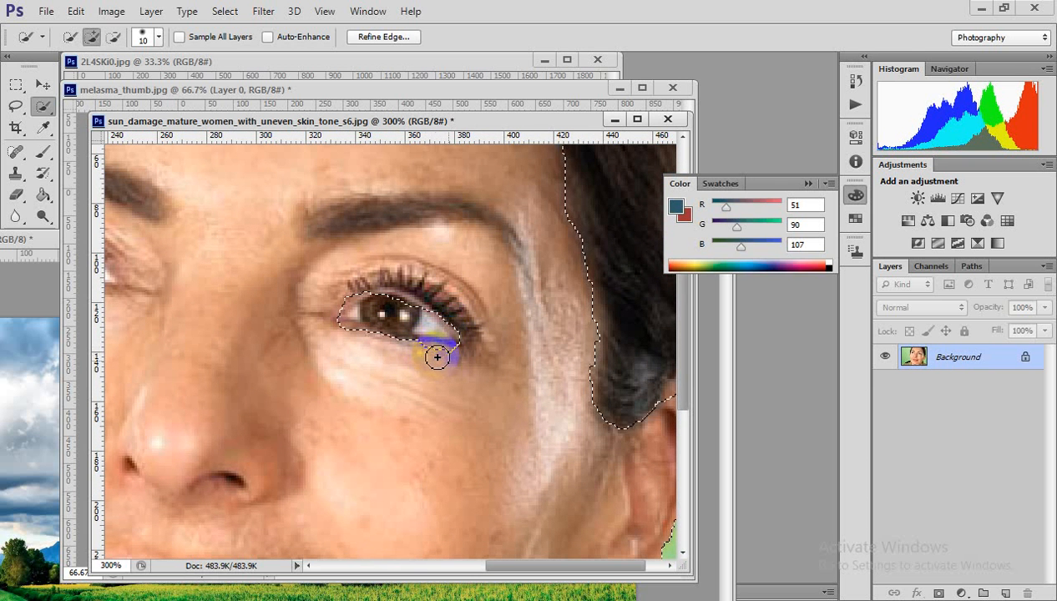
{"action": "scroll", "coordinate": [360, 397], "scroll_direction": "left", "scroll_amount": 5}
{"action": "scroll", "coordinate": [361, 397], "scroll_direction": "up", "scroll_amount": 2}
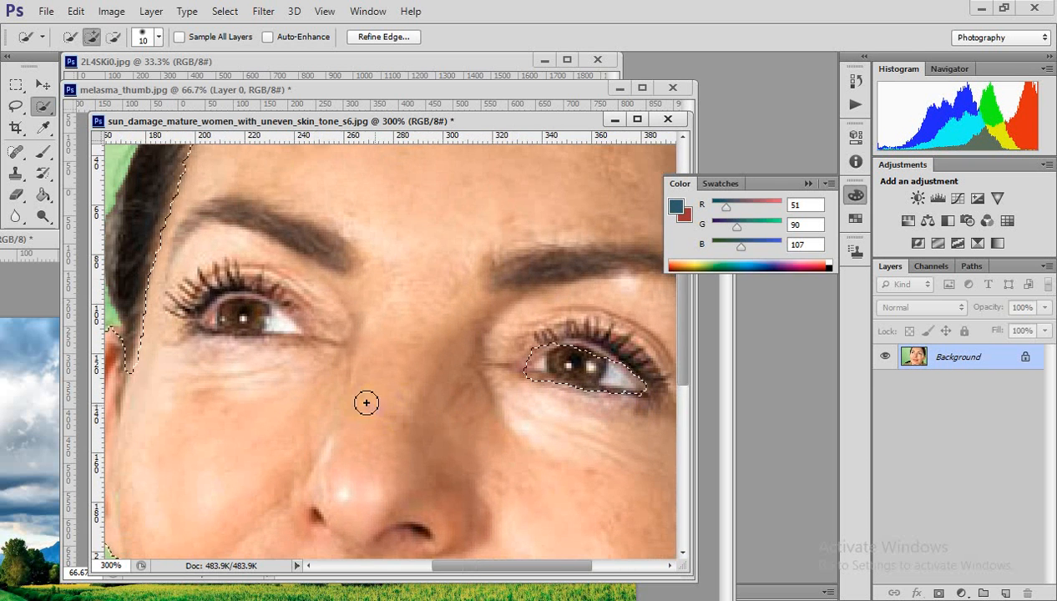
Subtract the left-hand eye, from its outer to its inner corner, from the face selection
{"action": "left_click", "coordinate": [300, 365]}
{"action": "mouse_move", "coordinate": [200, 295]}
{"action": "left_mouse_down"}
{"action": "mouse_move", "coordinate": [181, 298]}
{"action": "mouse_move", "coordinate": [222, 294]}
{"action": "mouse_move", "coordinate": [180, 302]}
{"action": "mouse_move", "coordinate": [248, 295]}
{"action": "left_mouse_up"}
{"action": "left_click", "coordinate": [253, 309]}
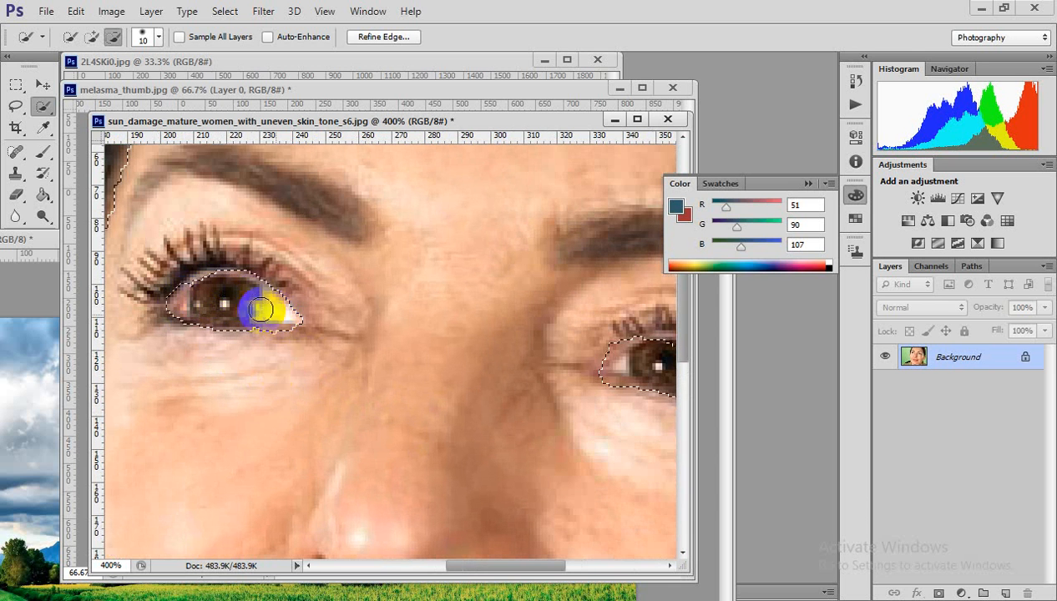
{"action": "mouse_move", "coordinate": [284, 335]}
{"action": "left_mouse_down"}
{"action": "mouse_move", "coordinate": [301, 343]}
{"action": "mouse_move", "coordinate": [267, 345]}
{"action": "left_mouse_up"}
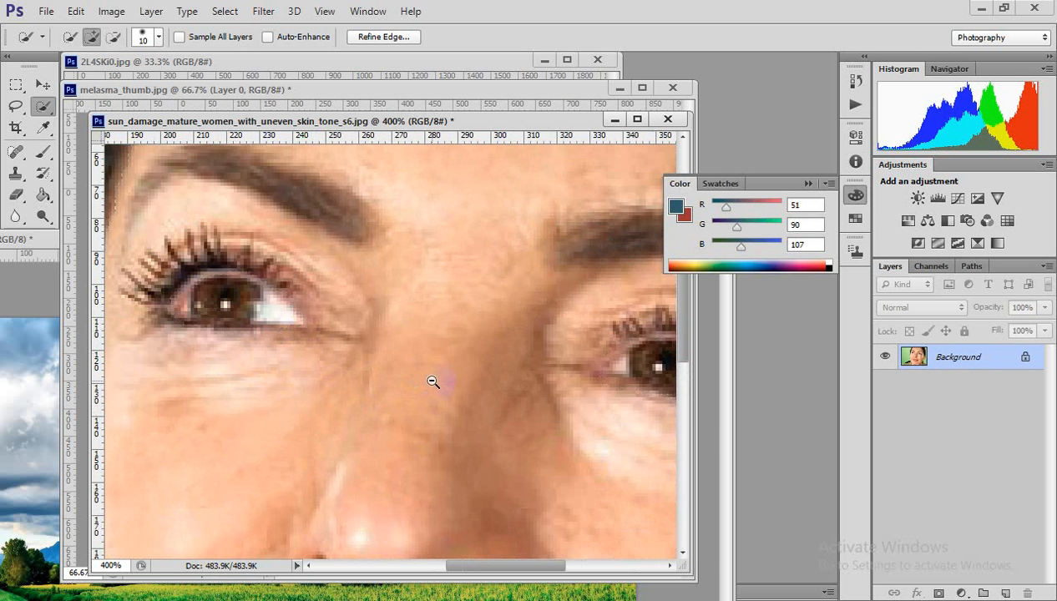
{"action": "key", "text": "ctrl+1"}
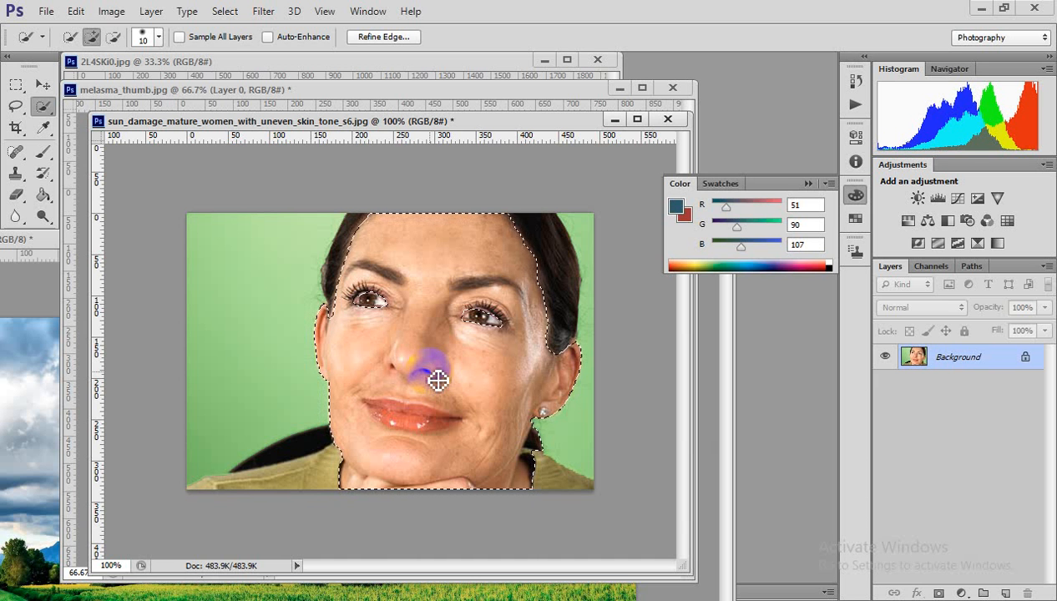
Try darkening the selected facial skin with Curves, first with two curve points, and again with a single point at input 183, output 97
{"action": "key", "text": "ctrl+m"}
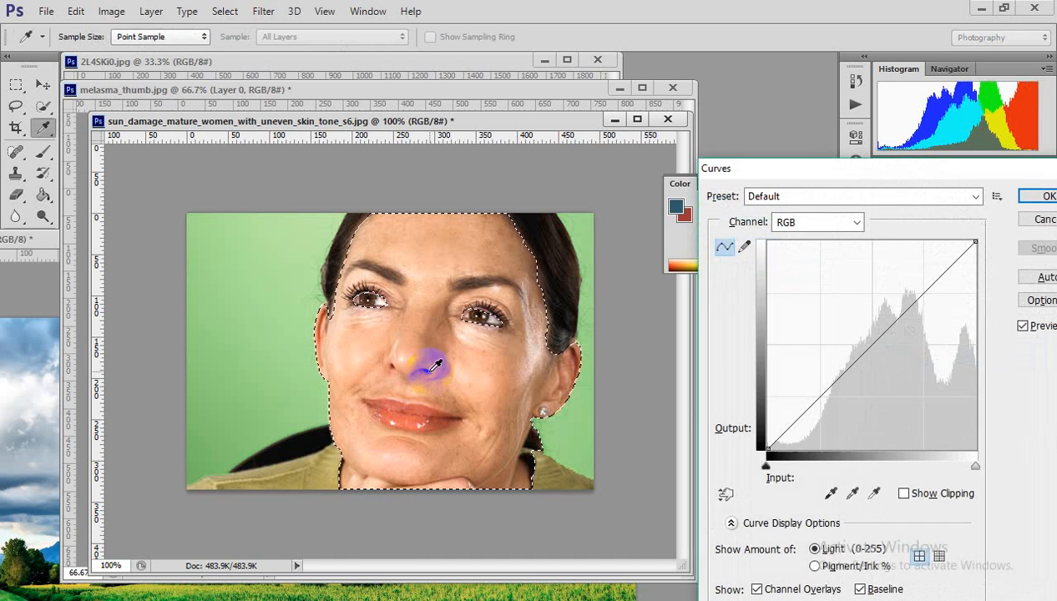
{"action": "left_click_drag", "start_coordinate": [857, 357], "coordinate": [867, 381]}
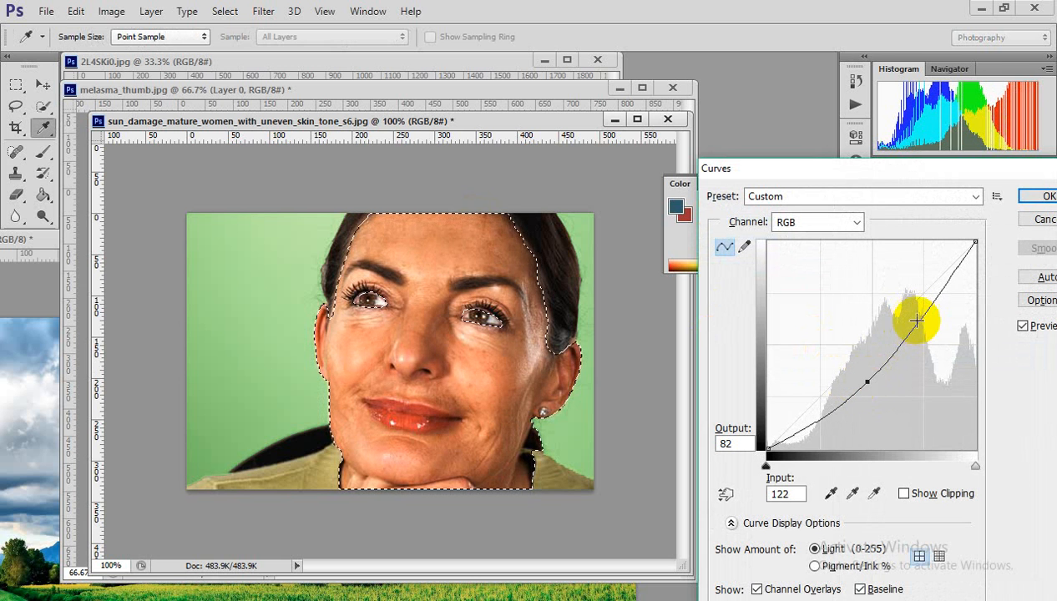
{"action": "left_click_drag", "start_coordinate": [915, 319], "coordinate": [926, 332]}
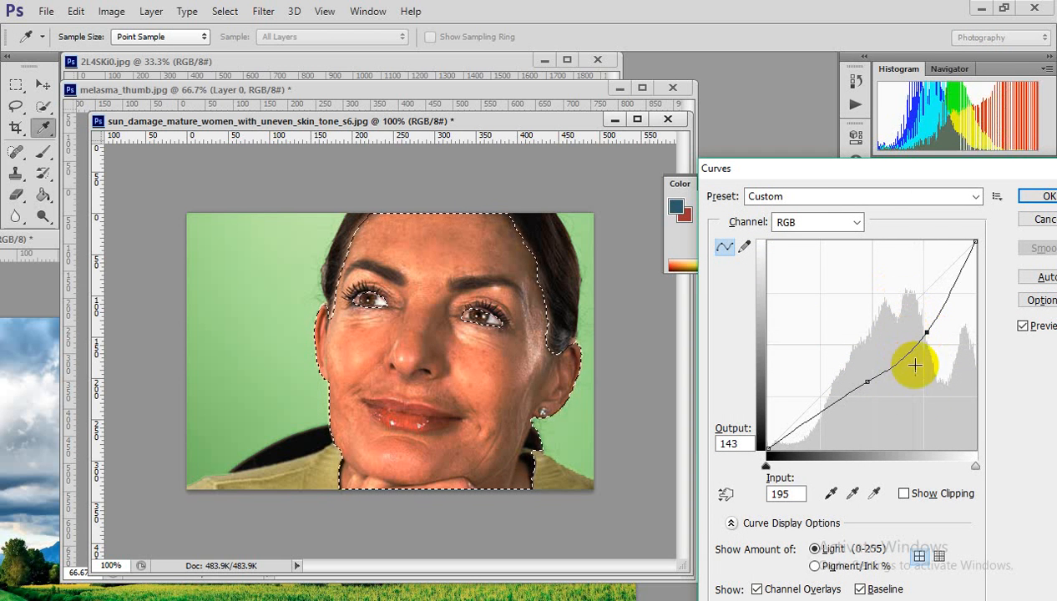
{"action": "left_click", "coordinate": [1042, 221]}
{"action": "key", "text": "ctrl+m"}
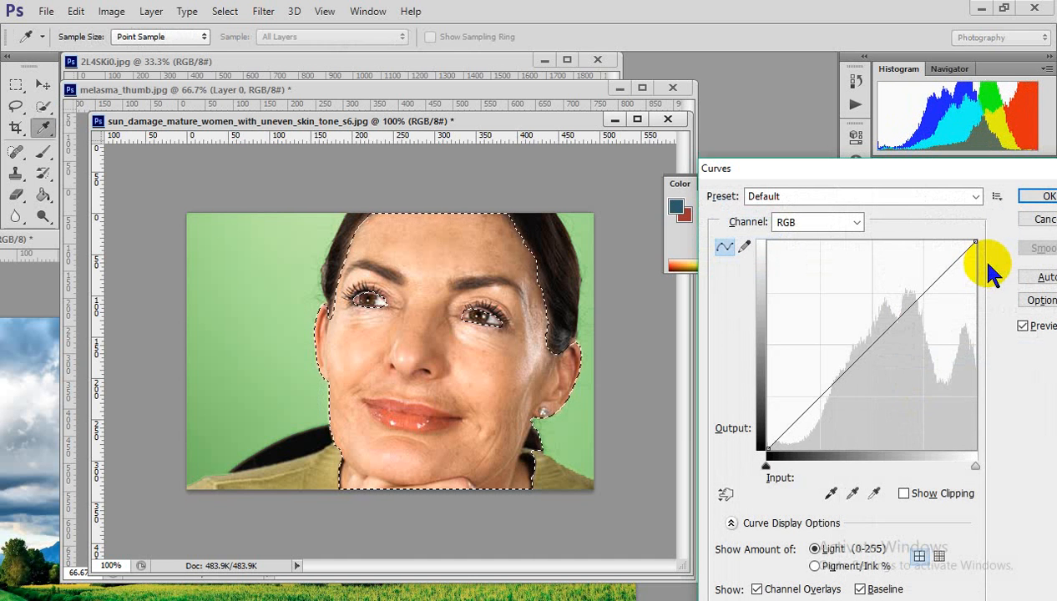
{"action": "left_click_drag", "start_coordinate": [873, 335], "coordinate": [916, 369]}
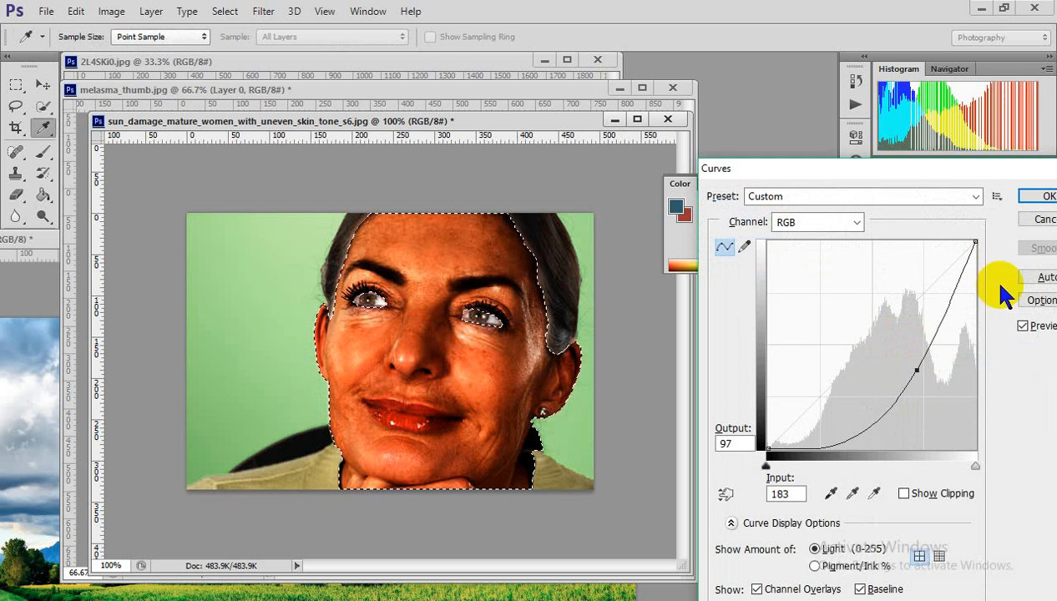
{"action": "left_click", "coordinate": [1043, 219]}
Convert the selected facial skin to black and white with Reds at -131% and Yellows at 115%
{"action": "left_click", "coordinate": [91, 37]}
{"action": "left_click", "coordinate": [111, 11]}
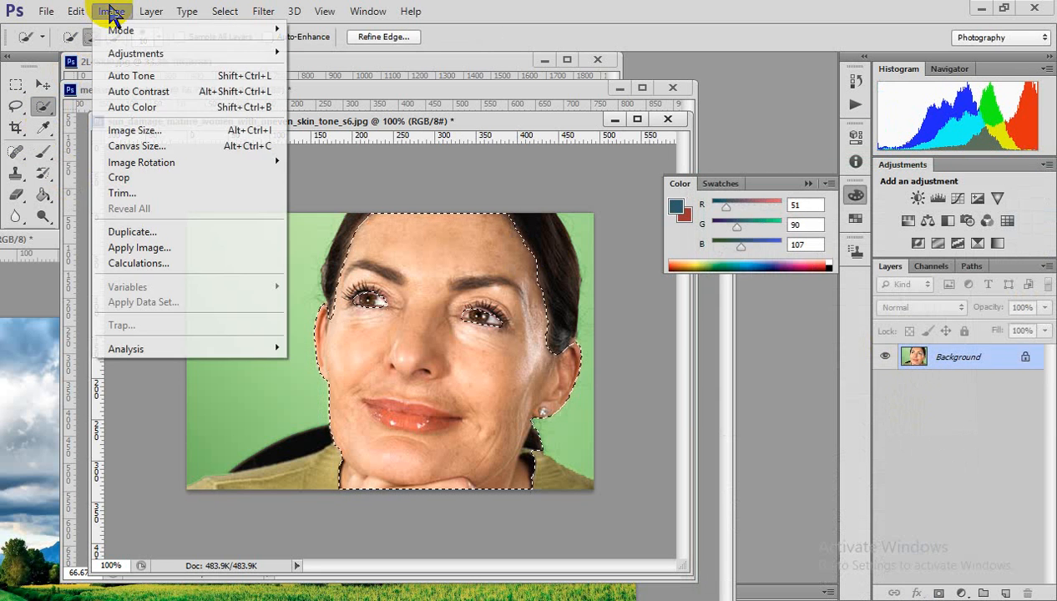
{"action": "mouse_move", "coordinate": [144, 52]}
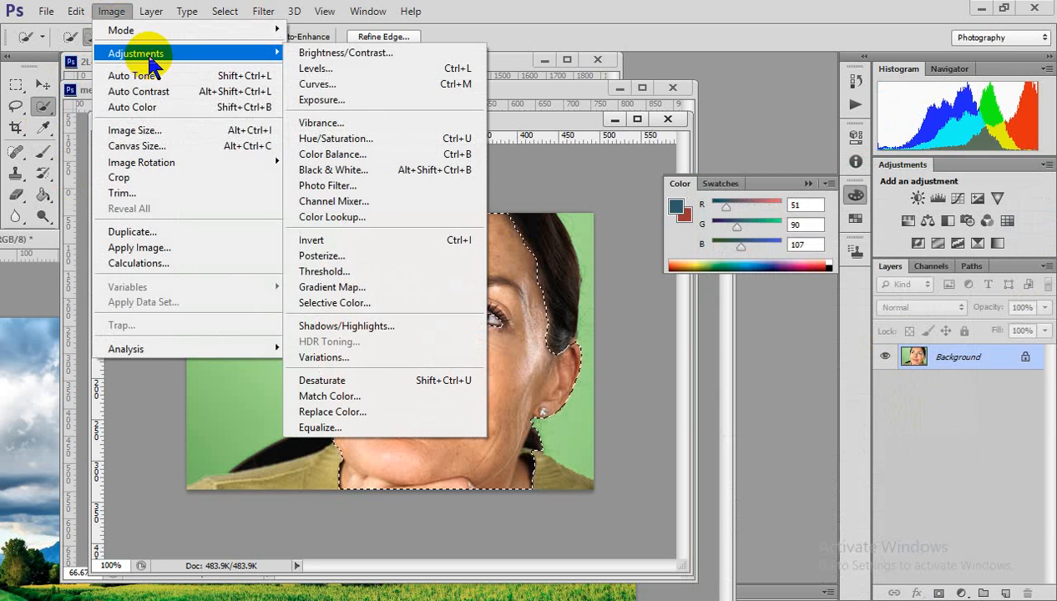
{"action": "left_click", "coordinate": [333, 170]}
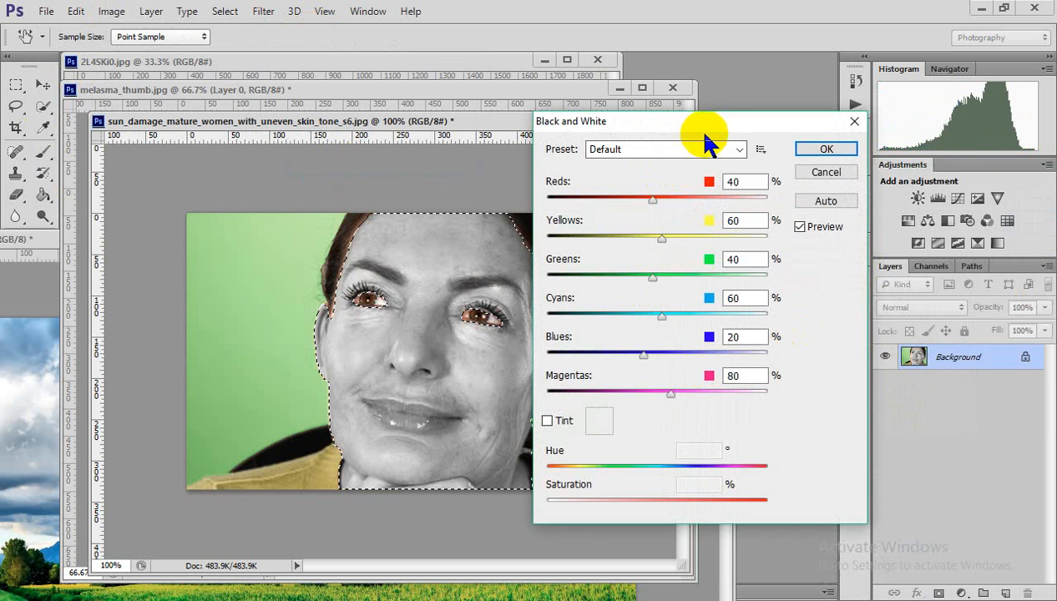
{"action": "left_click_drag", "start_coordinate": [705, 133], "coordinate": [798, 136]}
{"action": "left_click_drag", "start_coordinate": [782, 221], "coordinate": [697, 220]}
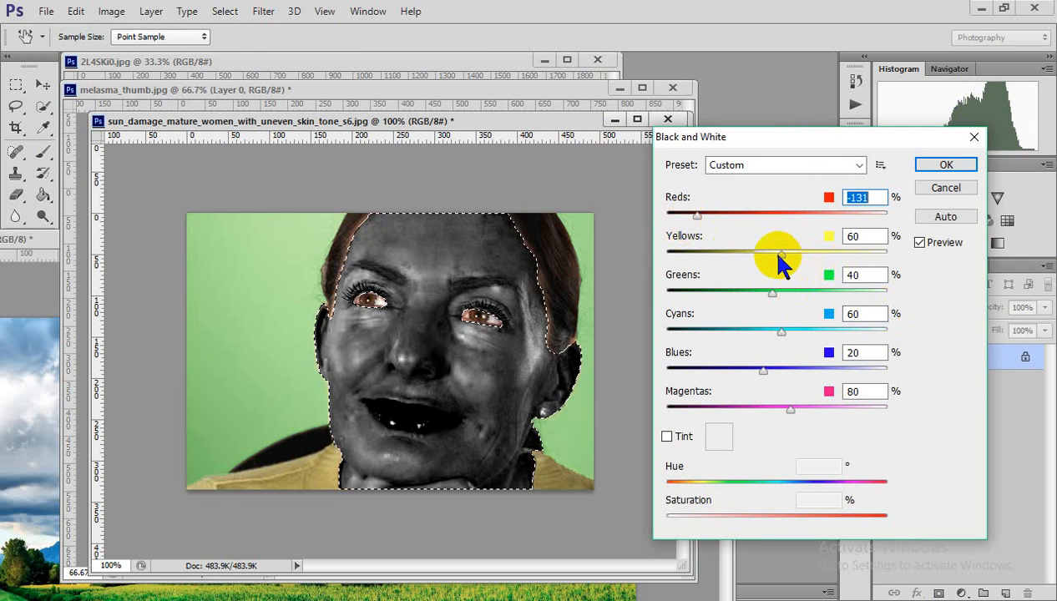
{"action": "left_click_drag", "start_coordinate": [778, 256], "coordinate": [806, 263]}
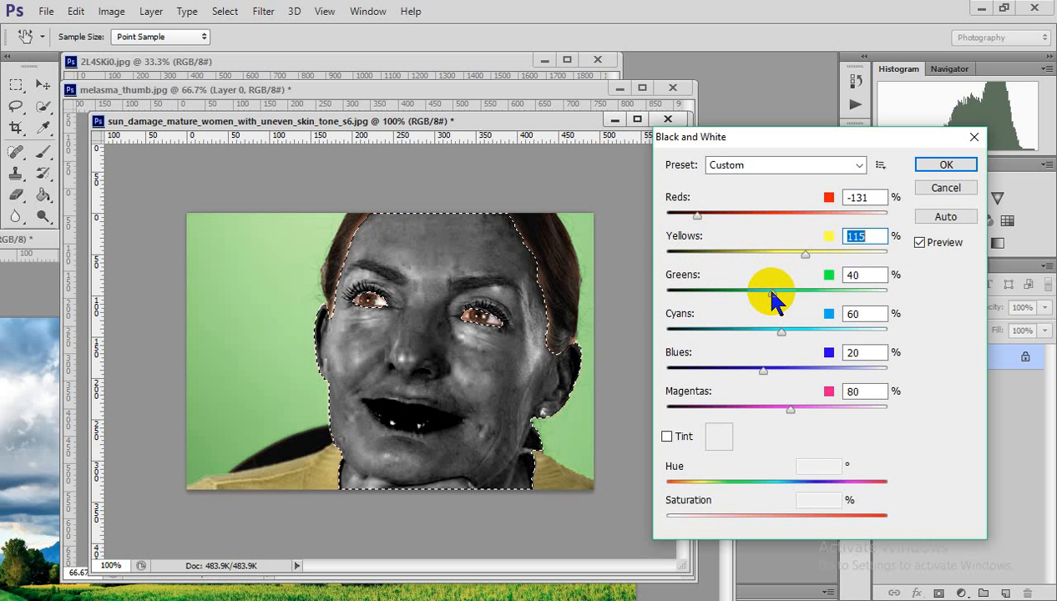
{"action": "left_click", "coordinate": [945, 164]}
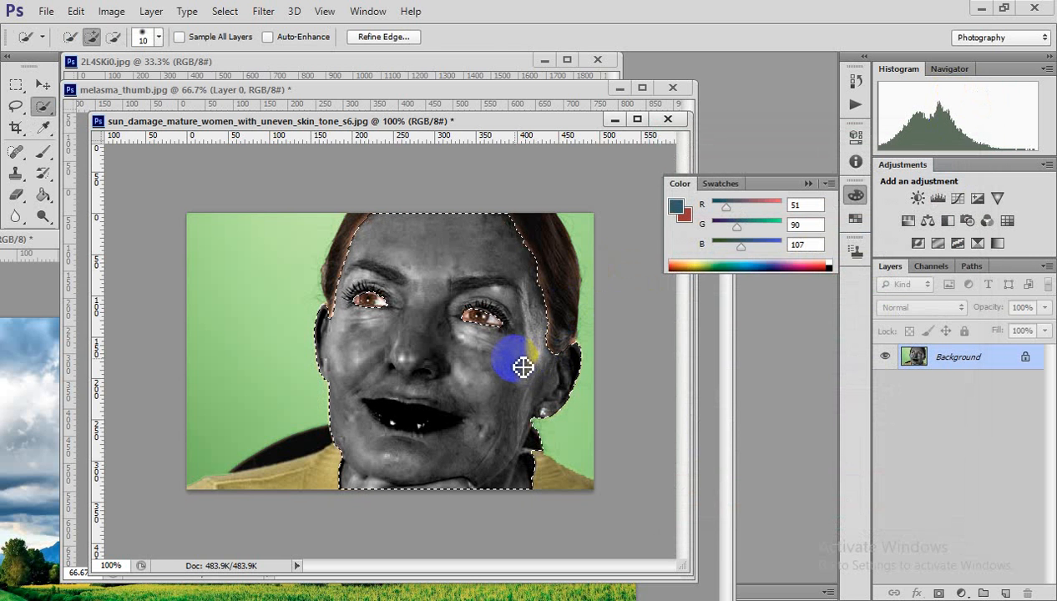
{"action": "key", "text": "i"}
{"action": "key", "text": "shift+BackSpace"}
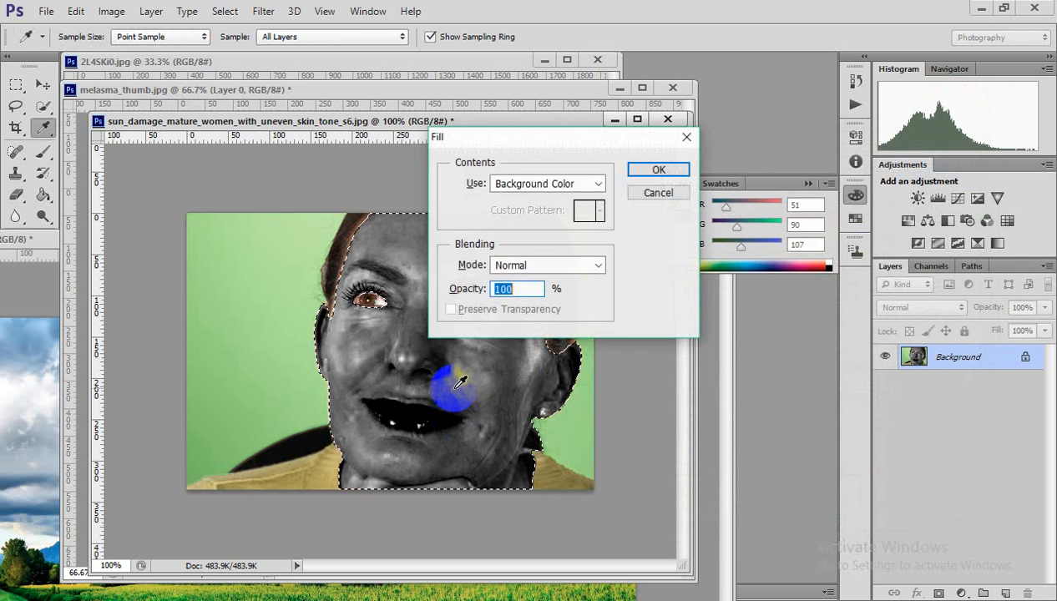
{"action": "left_click", "coordinate": [659, 193]}
{"action": "key", "text": "w"}
Convert the locked Background into a regular layer, then delete the selected facial skin and undo the deletion
{"action": "double_click", "coordinate": [968, 357]}
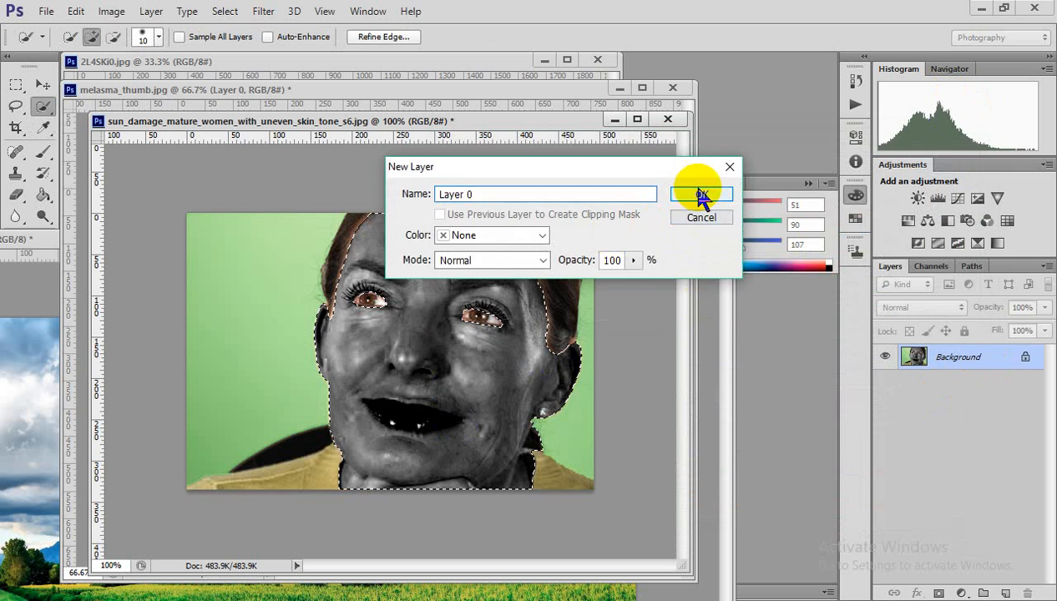
{"action": "left_click", "coordinate": [701, 195]}
{"action": "key", "text": "Delete"}
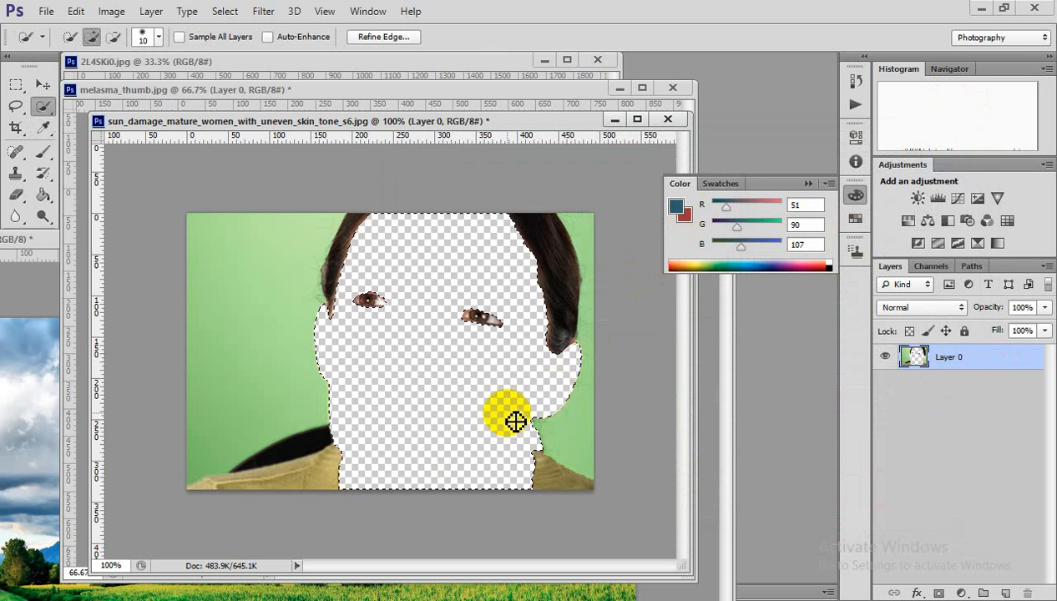
{"action": "key", "text": "ctrl+z"}
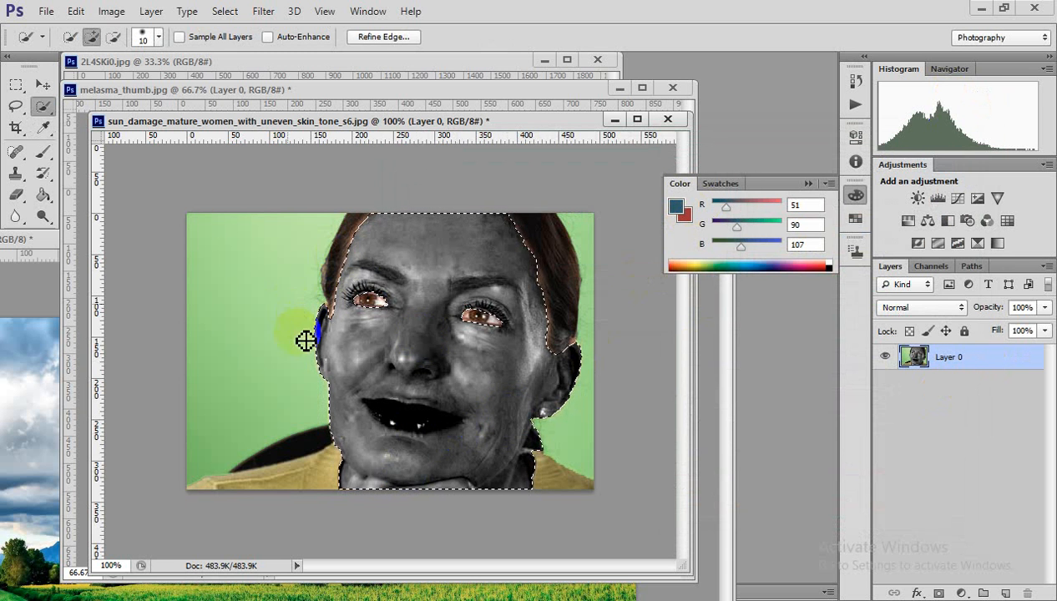
Clear the face selection and select the blackened lips with the Quick Selection tool
{"action": "key", "text": "ctrl+d"}
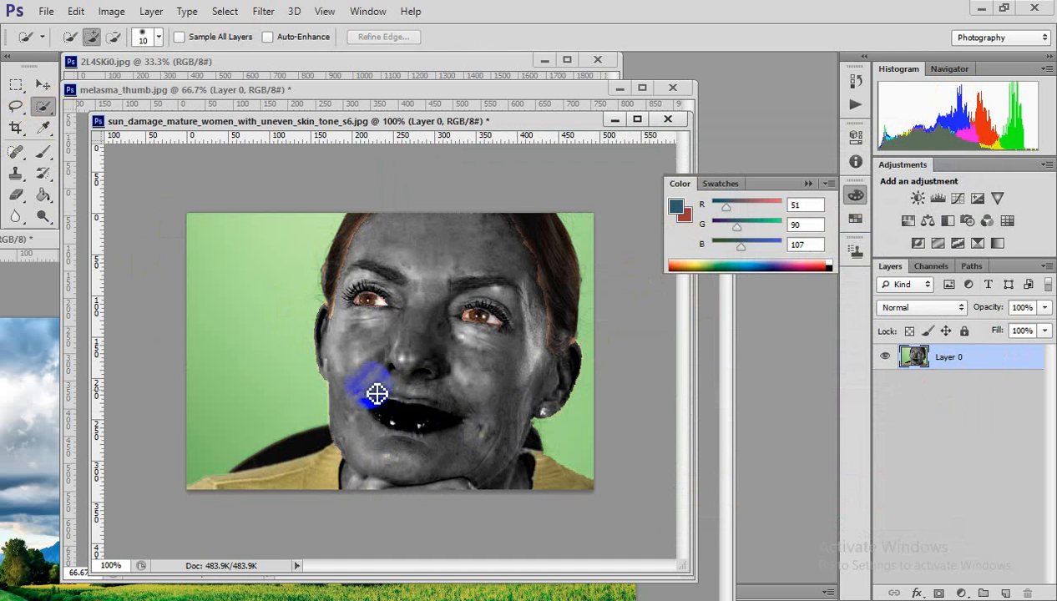
{"action": "left_click_drag", "start_coordinate": [448, 434], "coordinate": [449, 439]}
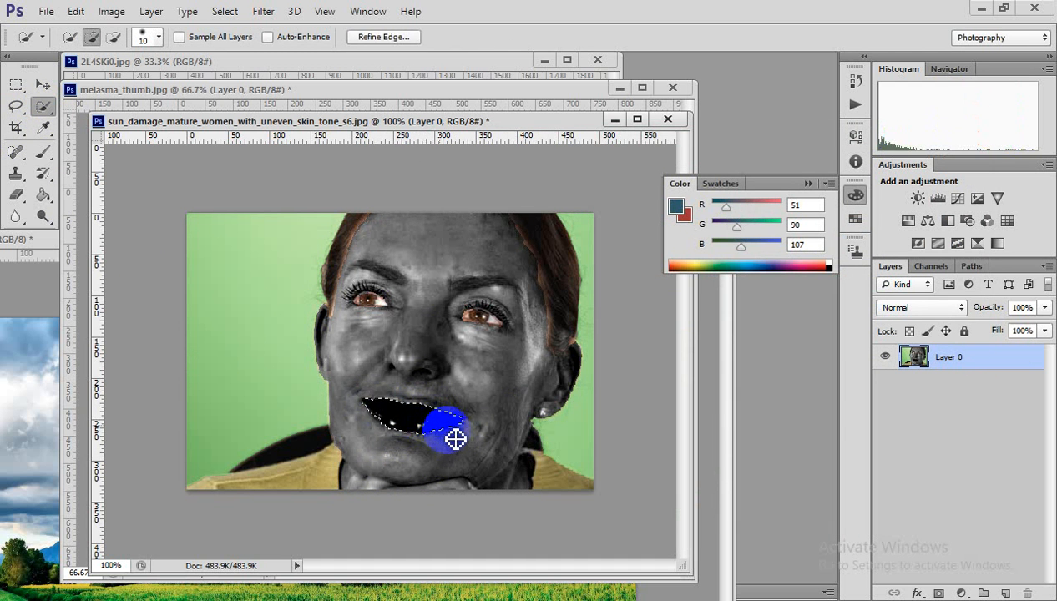
Try brightening the selected lips with an RGB Curves adjustment
{"action": "key", "text": "ctrl+m"}
{"action": "left_click", "coordinate": [699, 207]}
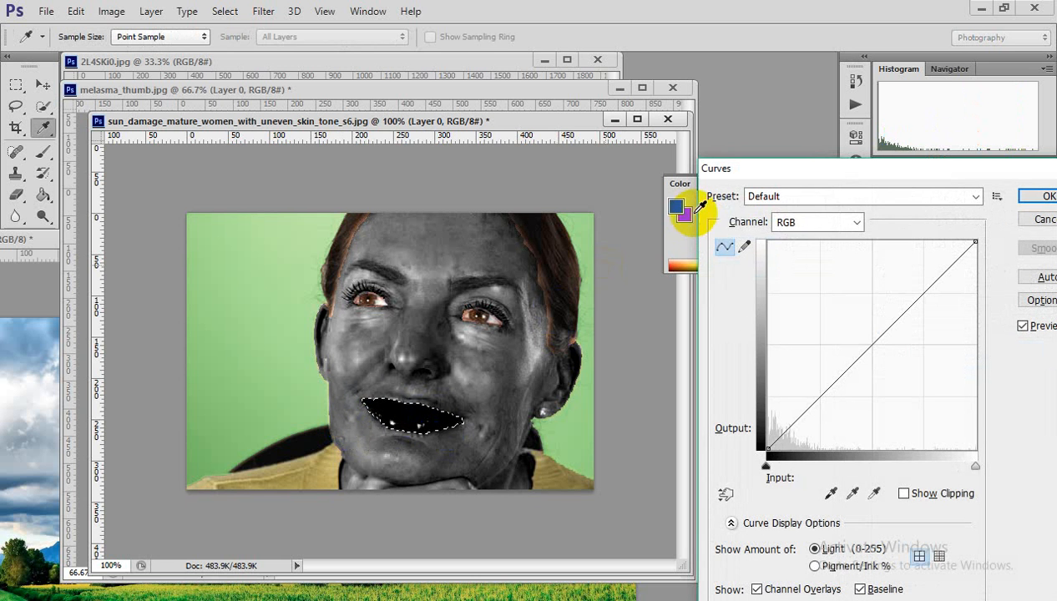
{"action": "left_click", "coordinate": [795, 230]}
{"action": "left_click", "coordinate": [800, 238]}
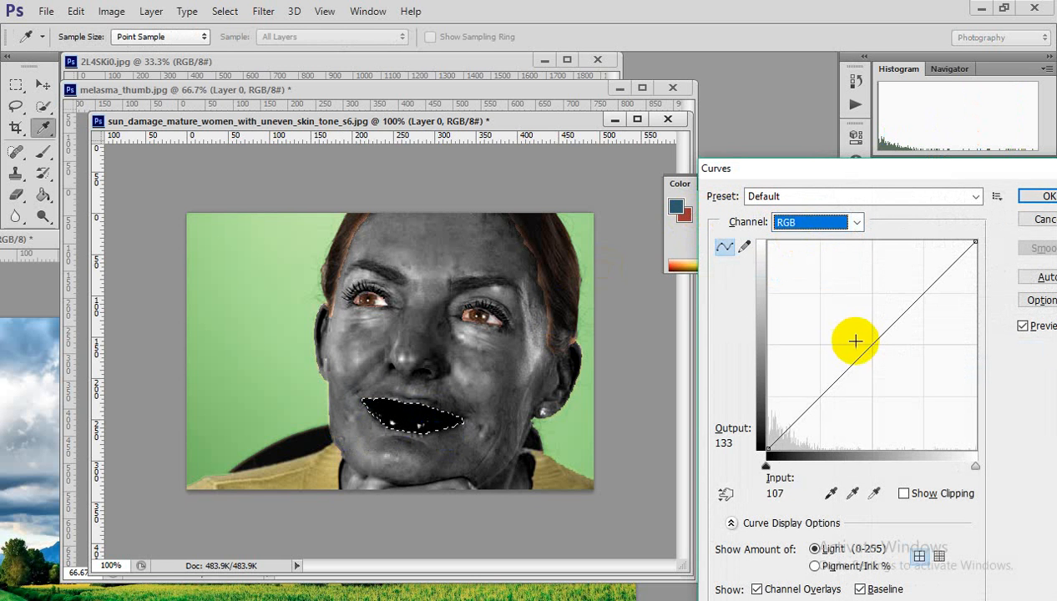
{"action": "left_click_drag", "start_coordinate": [860, 350], "coordinate": [762, 273]}
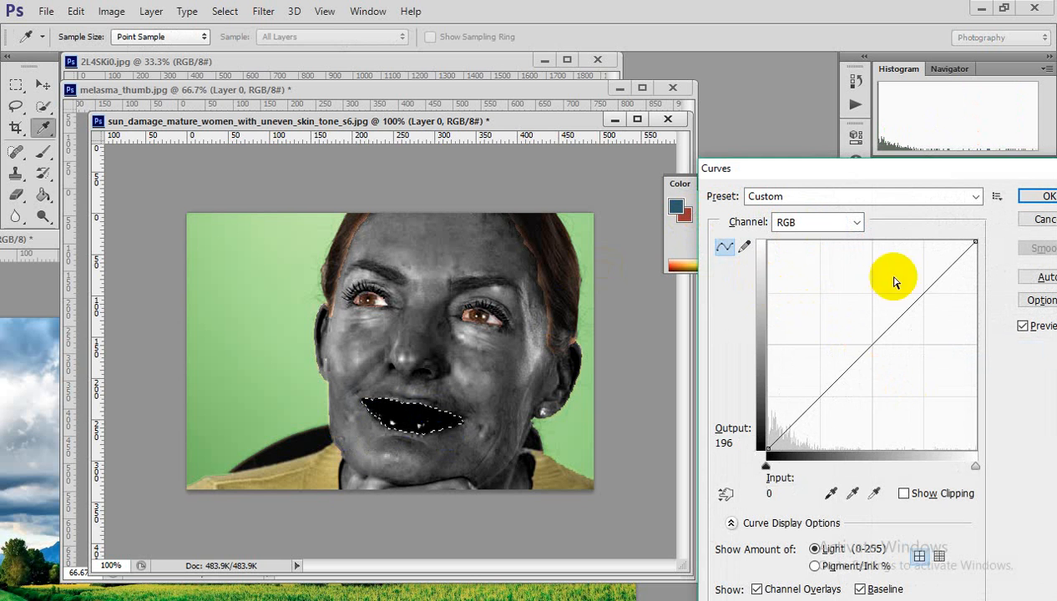
{"action": "left_click", "coordinate": [1042, 219]}
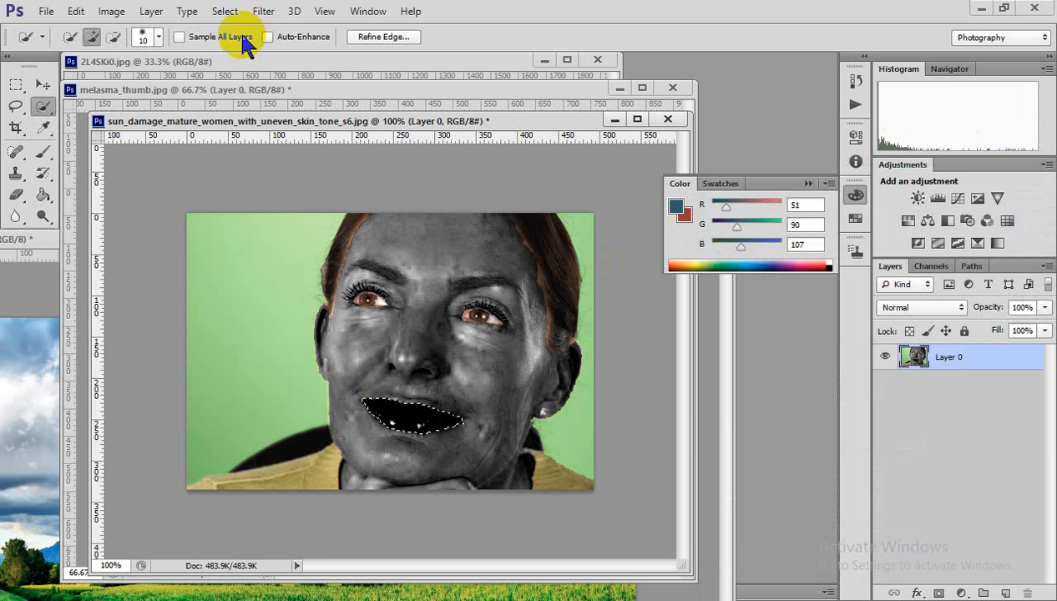
Try tinting the selected lips with Color Balance midtones at +100 red, -100 magenta and -100 yellow
{"action": "left_click", "coordinate": [152, 12]}
{"action": "mouse_move", "coordinate": [111, 10]}
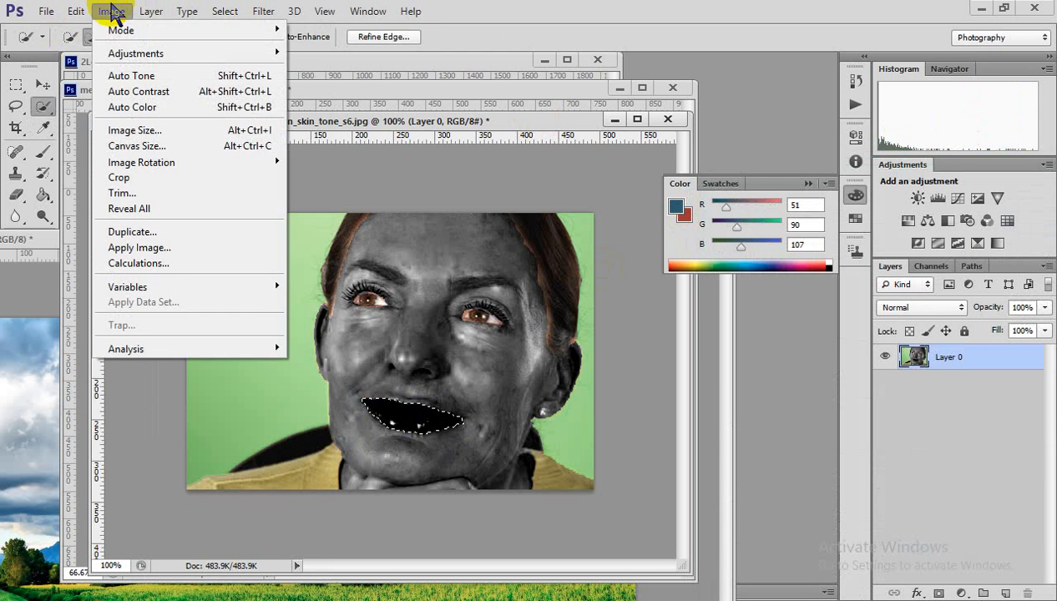
{"action": "mouse_move", "coordinate": [244, 46]}
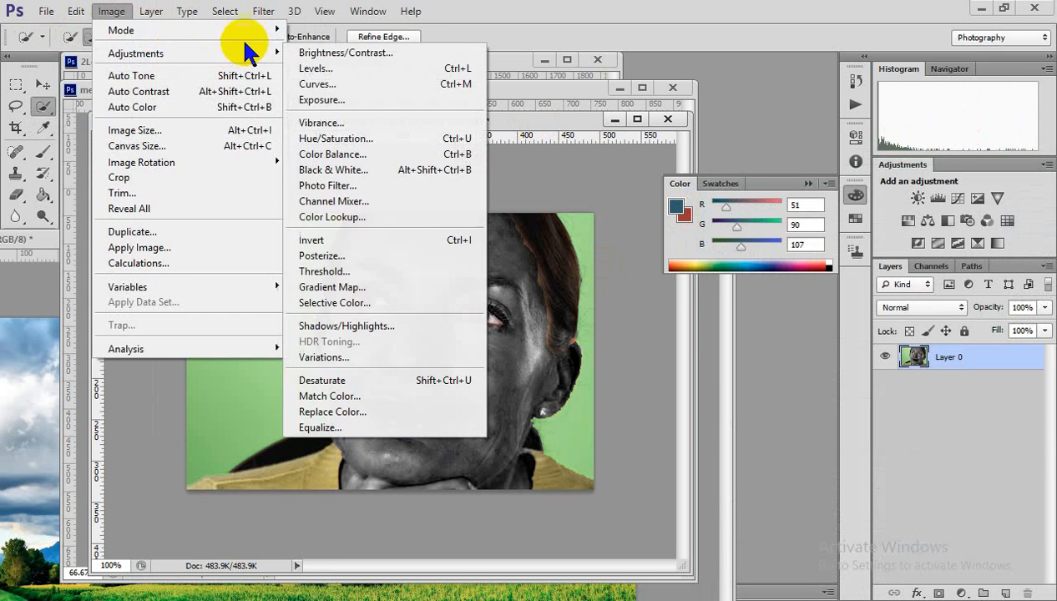
{"action": "left_click", "coordinate": [334, 155]}
{"action": "left_click_drag", "start_coordinate": [531, 146], "coordinate": [705, 153]}
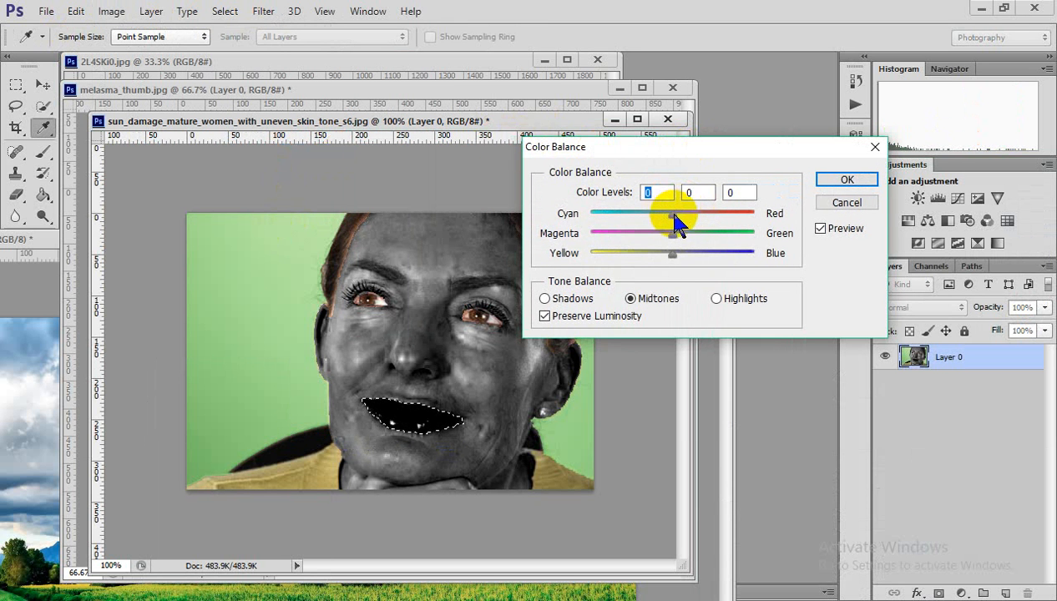
{"action": "left_click_drag", "start_coordinate": [674, 215], "coordinate": [837, 208]}
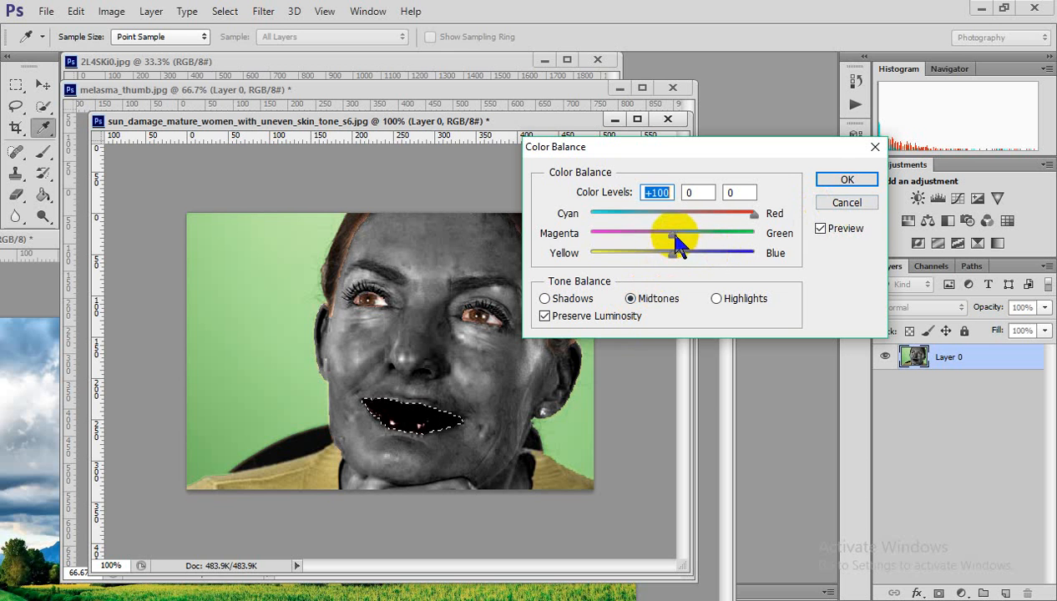
{"action": "left_click_drag", "start_coordinate": [672, 234], "coordinate": [591, 235]}
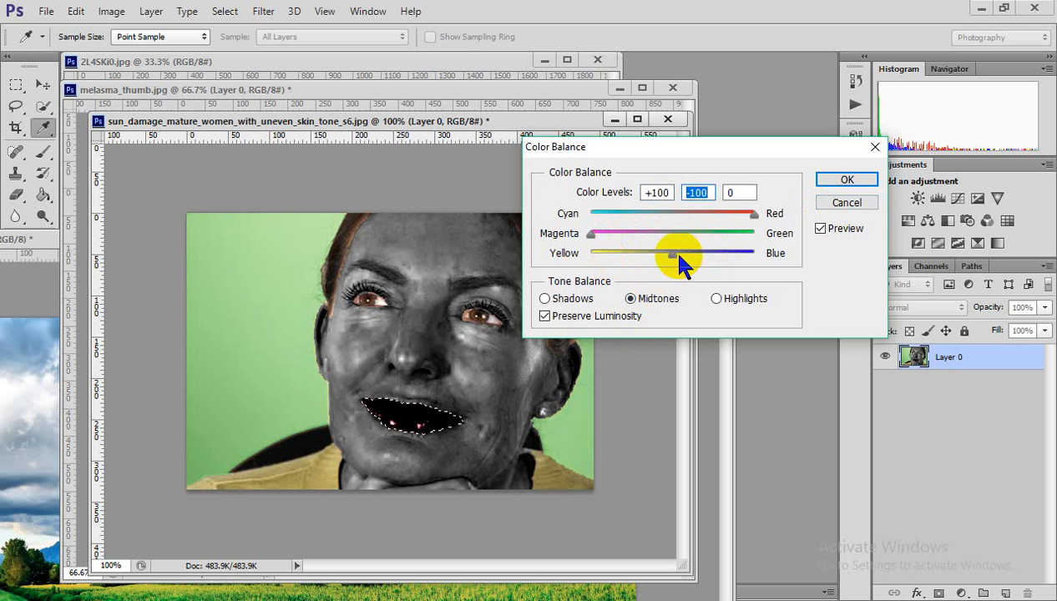
{"action": "left_click_drag", "start_coordinate": [671, 251], "coordinate": [538, 263]}
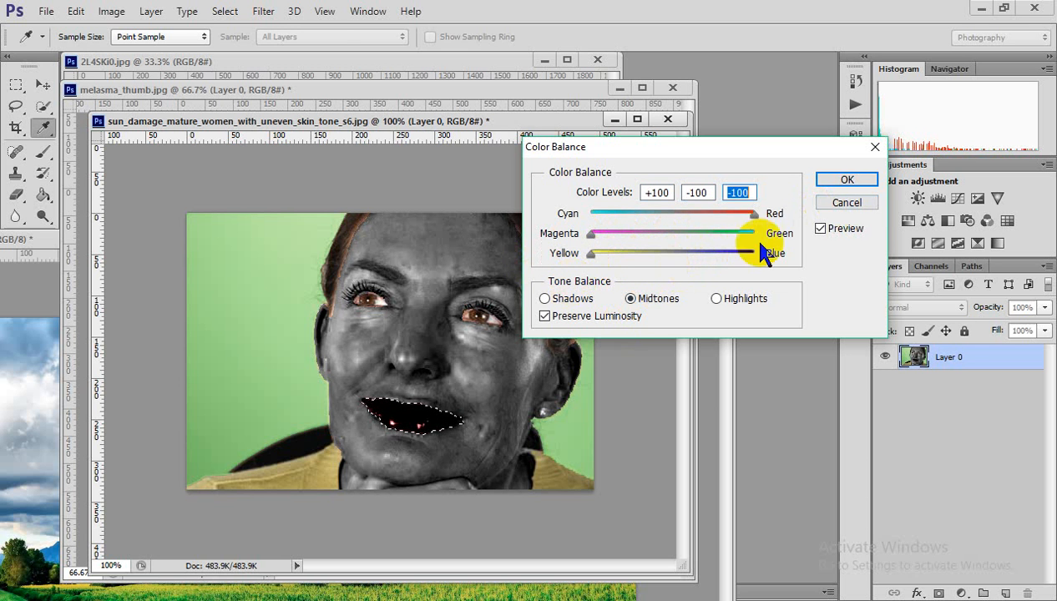
{"action": "left_click", "coordinate": [848, 205]}
{"action": "key", "text": "w"}
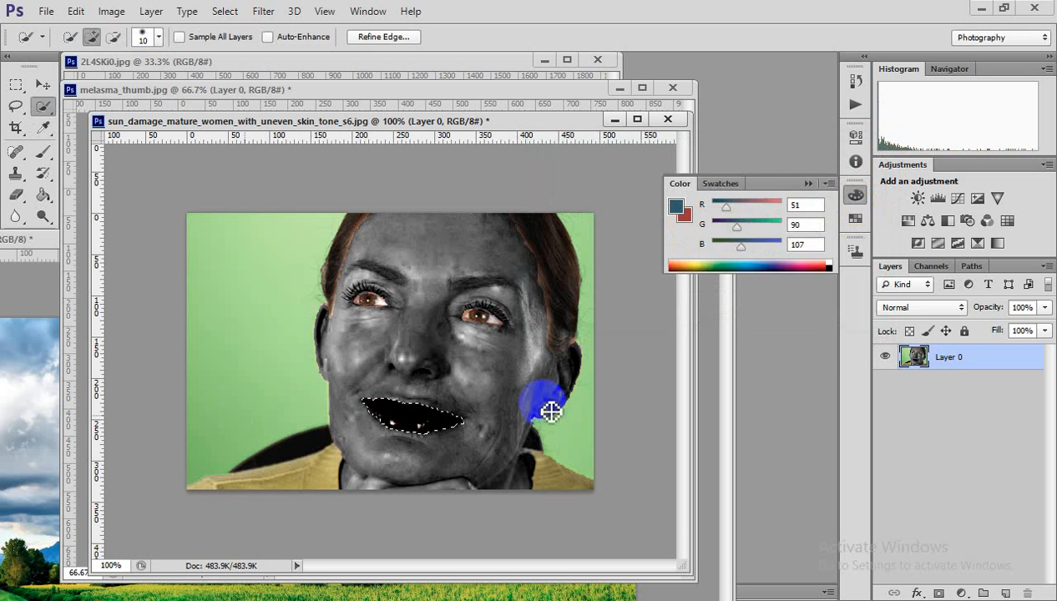
Clear the lip selection and activate the Lasso tool
{"action": "left_click", "coordinate": [502, 355], "text": "alt"}
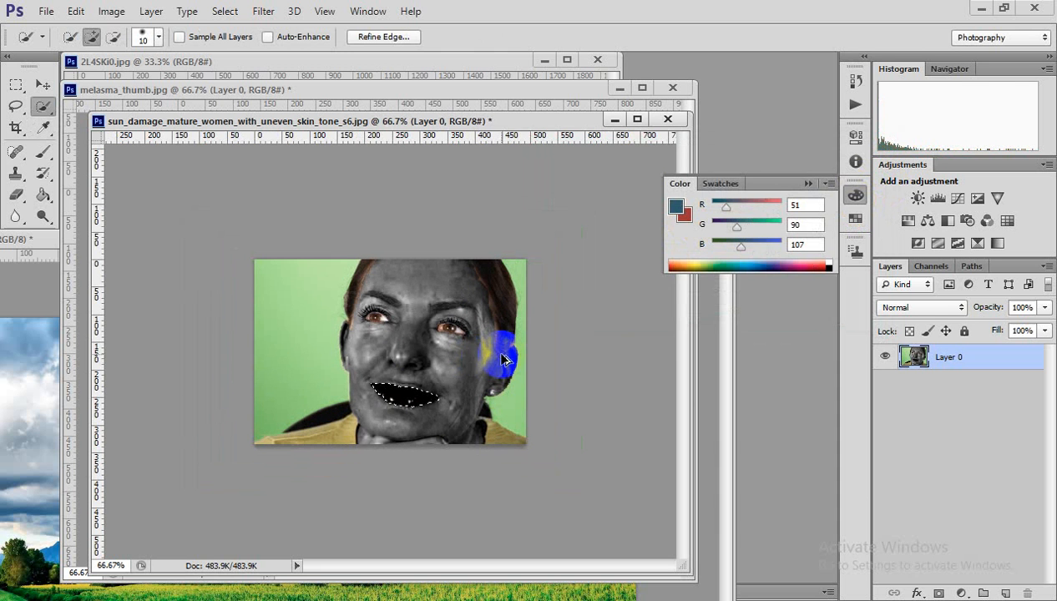
{"action": "key", "text": "ctrl+d"}
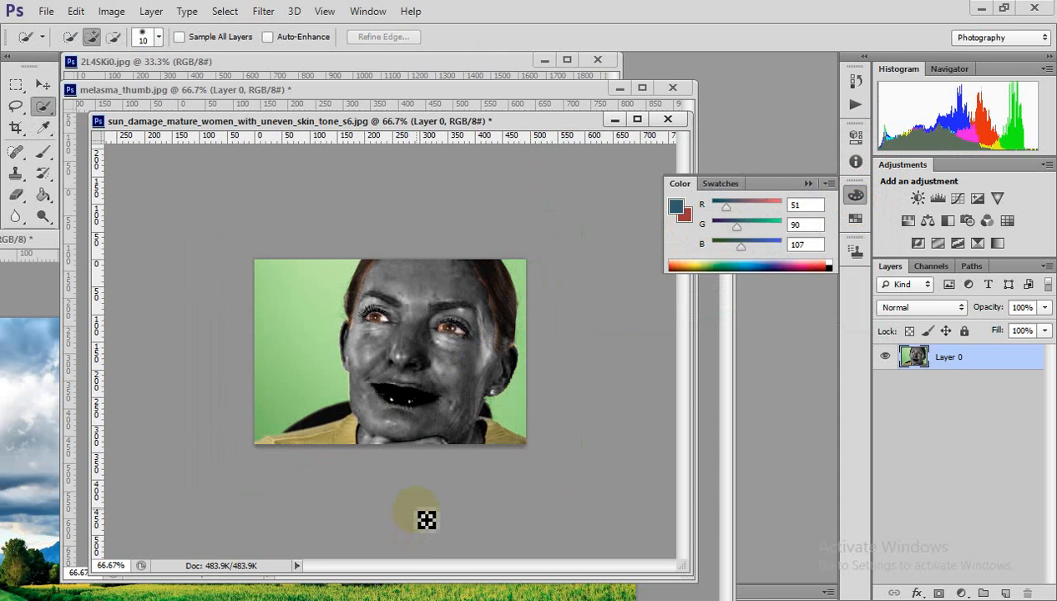
{"action": "left_click", "coordinate": [466, 343], "text": "ctrl"}
{"action": "left_click", "coordinate": [528, 332], "text": "ctrl"}
{"action": "left_click", "coordinate": [528, 331], "text": "ctrl"}
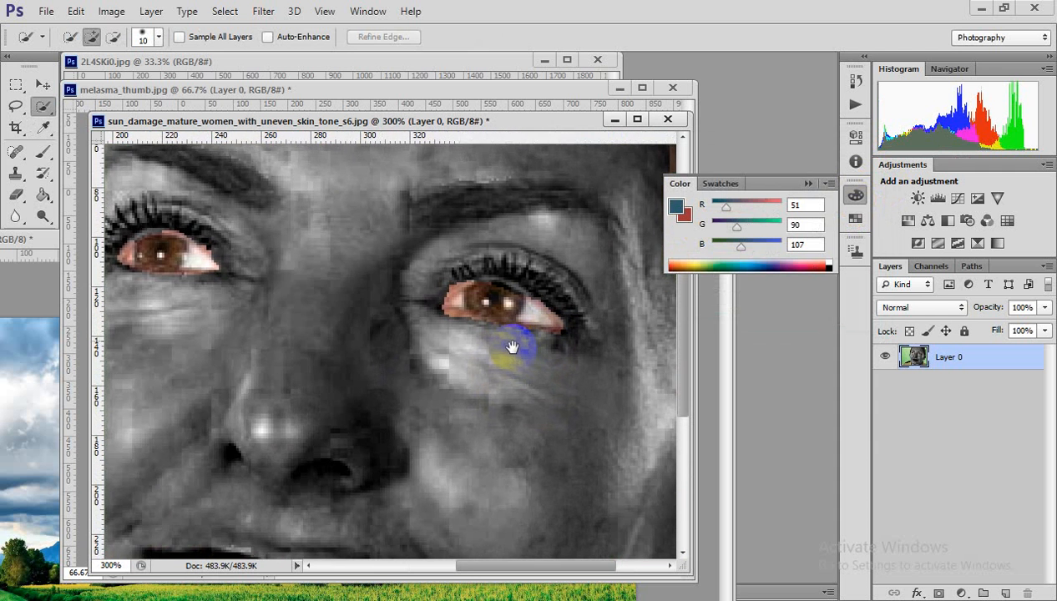
{"action": "left_click", "coordinate": [15, 112]}
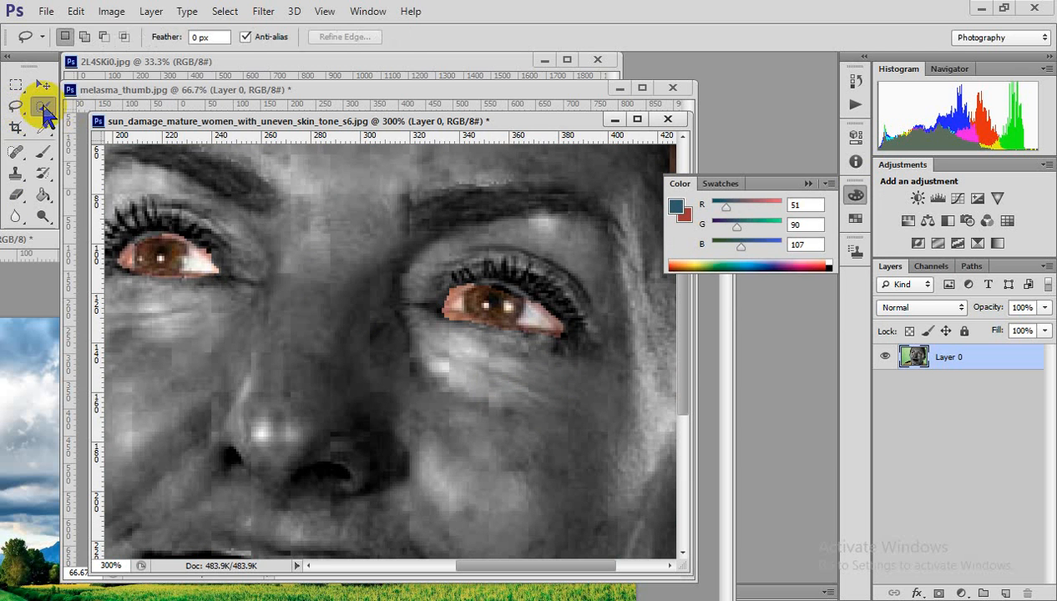
Activate the Quick Selection tool and step back through the edits to the original color portrait with the face selected
{"action": "left_click", "coordinate": [43, 109]}
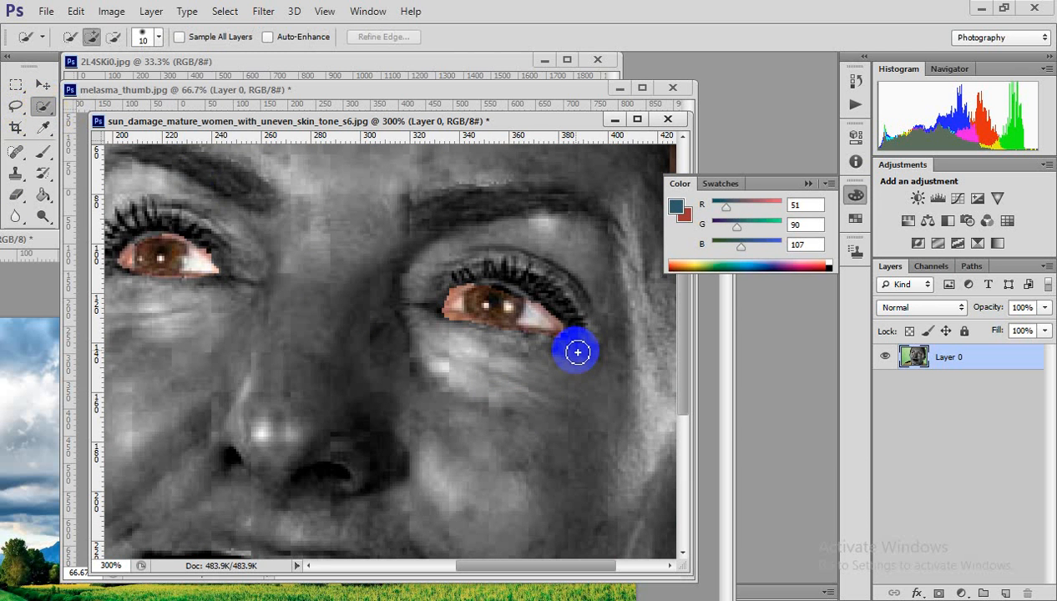
{"action": "left_click", "coordinate": [544, 380], "text": "alt"}
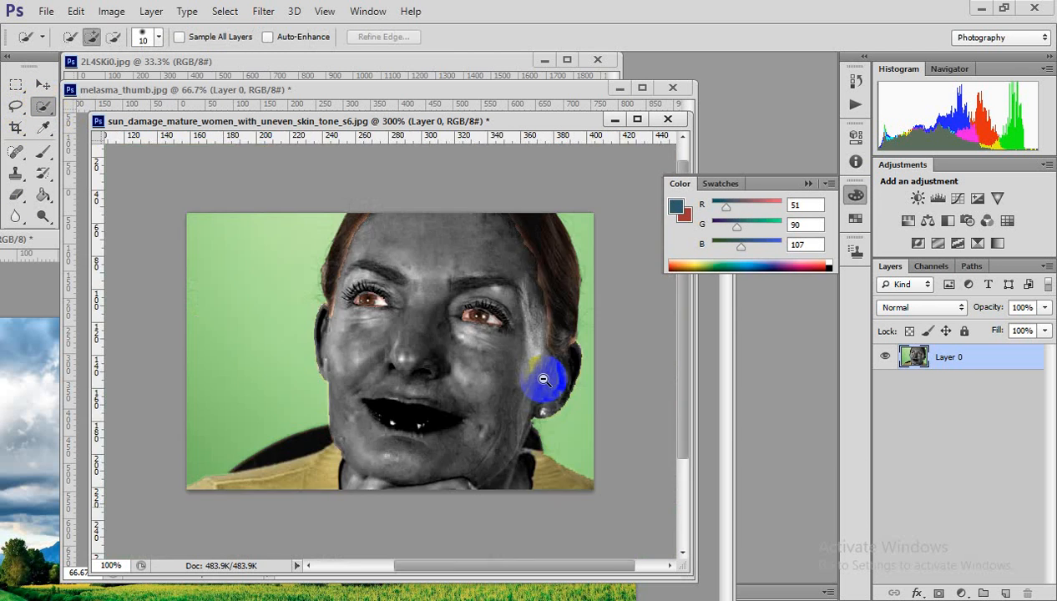
{"action": "left_click", "coordinate": [545, 375], "text": "alt"}
{"action": "left_click", "coordinate": [543, 382], "text": "alt"}
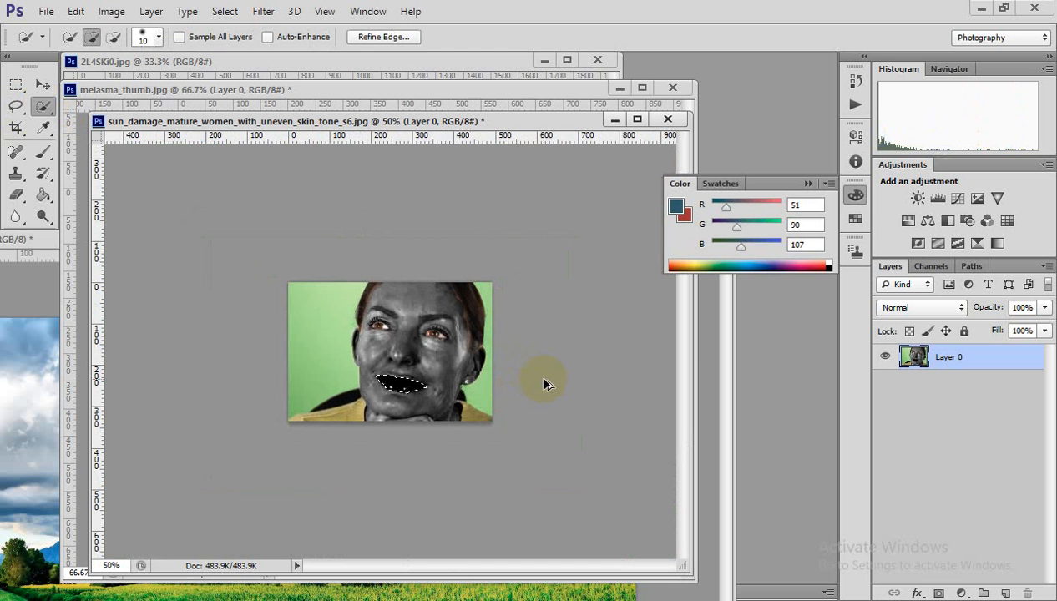
{"action": "key", "text": "ctrl+d"}
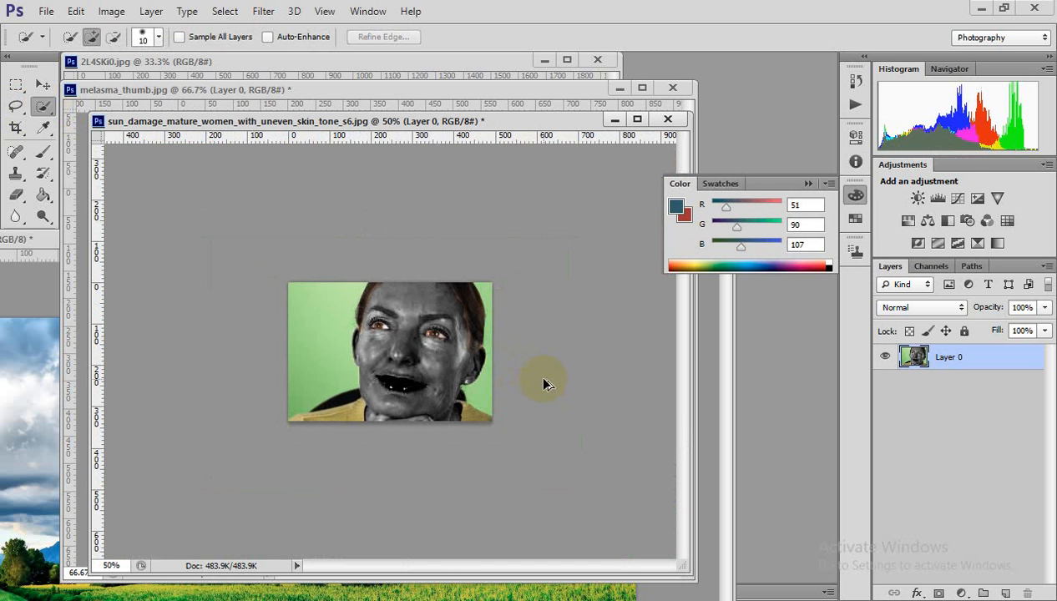
{"action": "key", "text": "ctrl+alt+z"}
{"action": "key", "text": "ctrl+alt+z"}
{"action": "key", "text": "ctrl+alt+z"}
{"action": "key", "text": "ctrl+alt+z"}
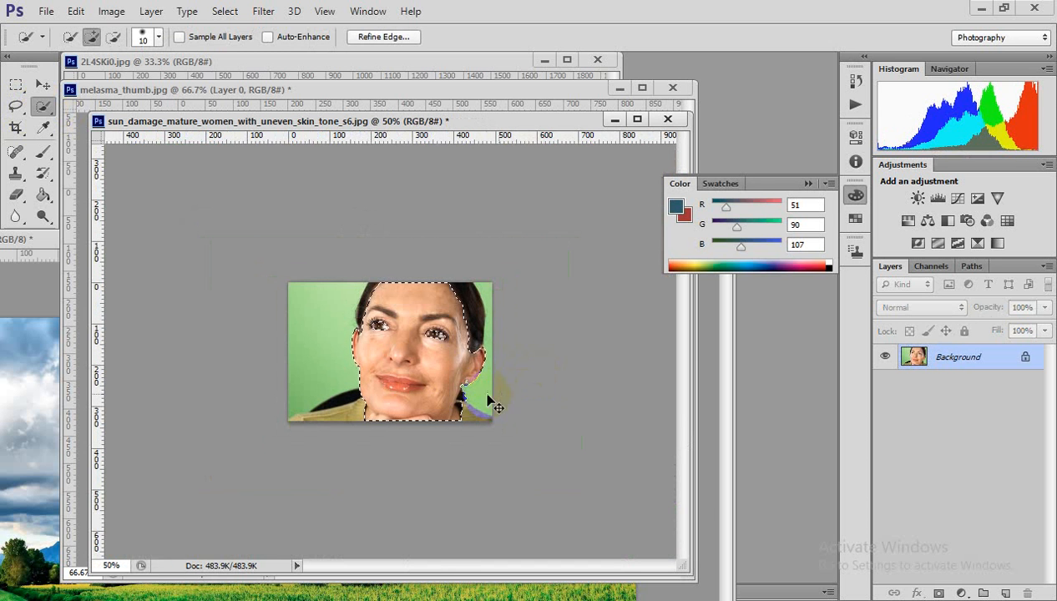
{"action": "left_click", "coordinate": [436, 365], "text": "ctrl"}
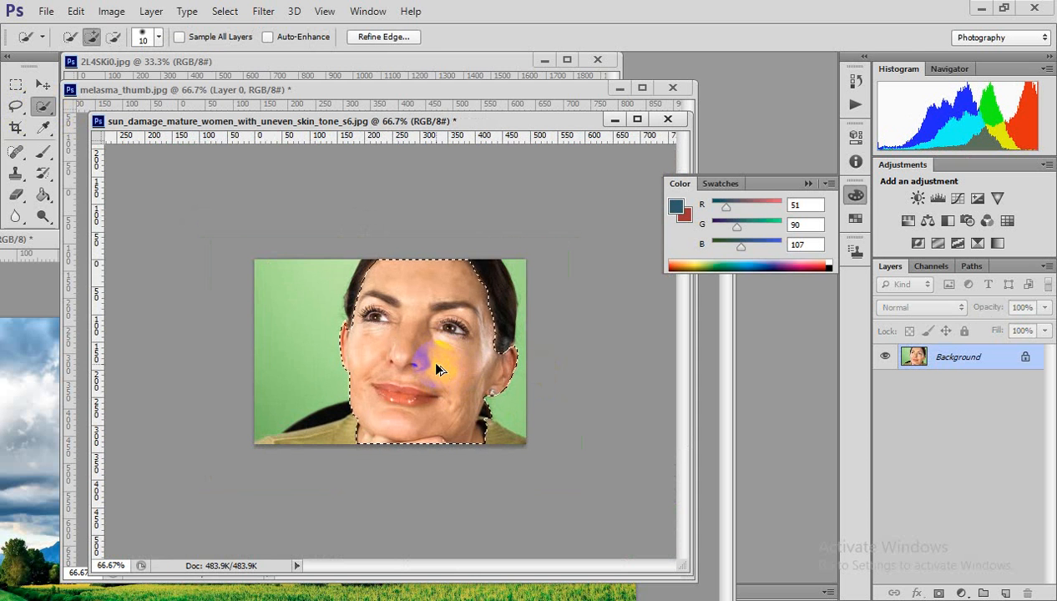
Try a Black & White adjustment on the selected face with yellows at -35% and reds at -30%, and cancel it
{"action": "left_click", "coordinate": [114, 12]}
{"action": "left_click", "coordinate": [121, 11]}
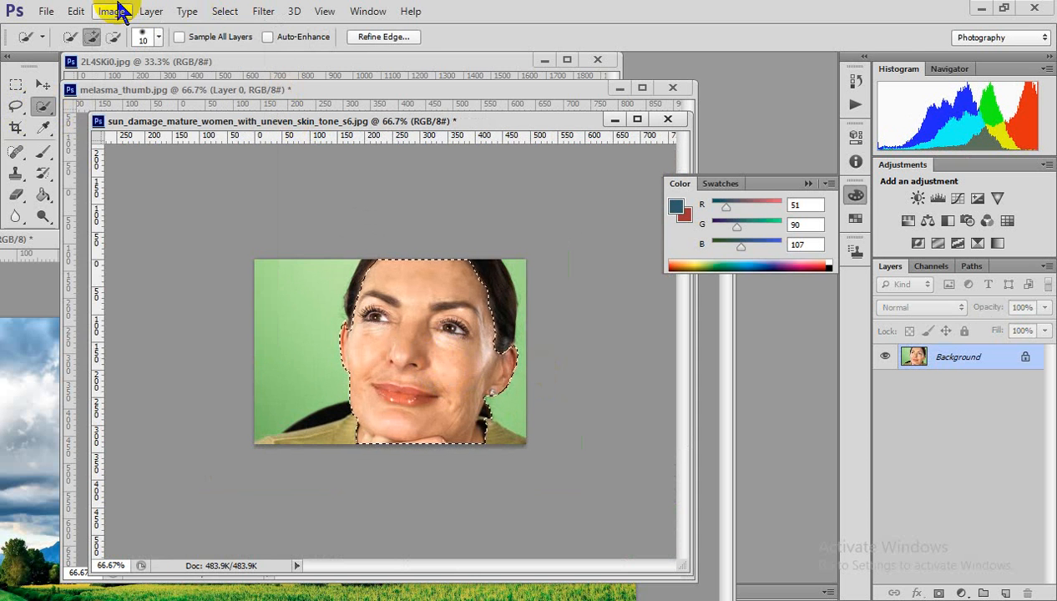
{"action": "left_click", "coordinate": [119, 10]}
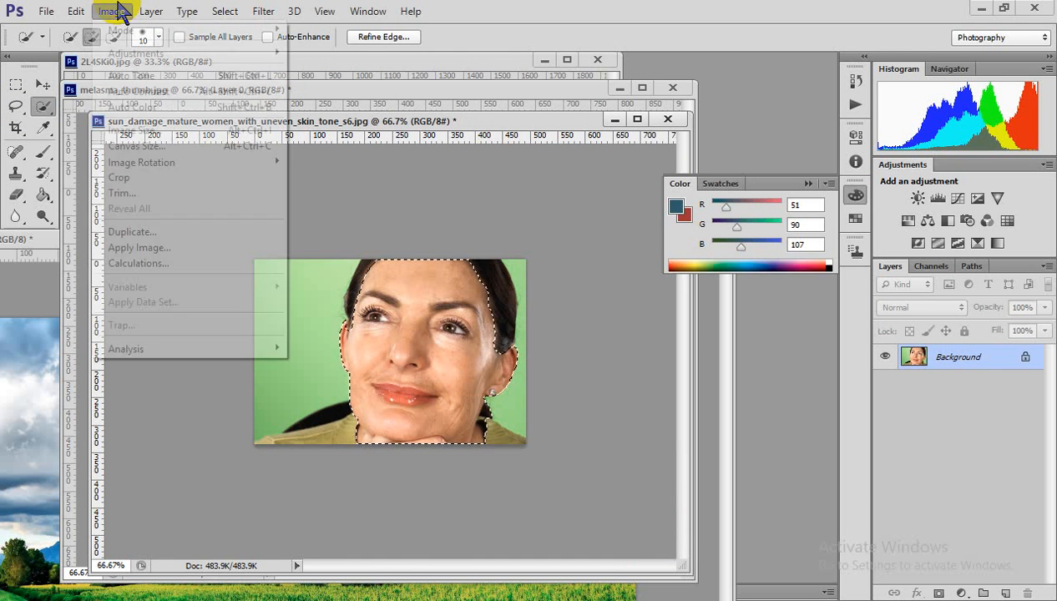
{"action": "mouse_move", "coordinate": [148, 55]}
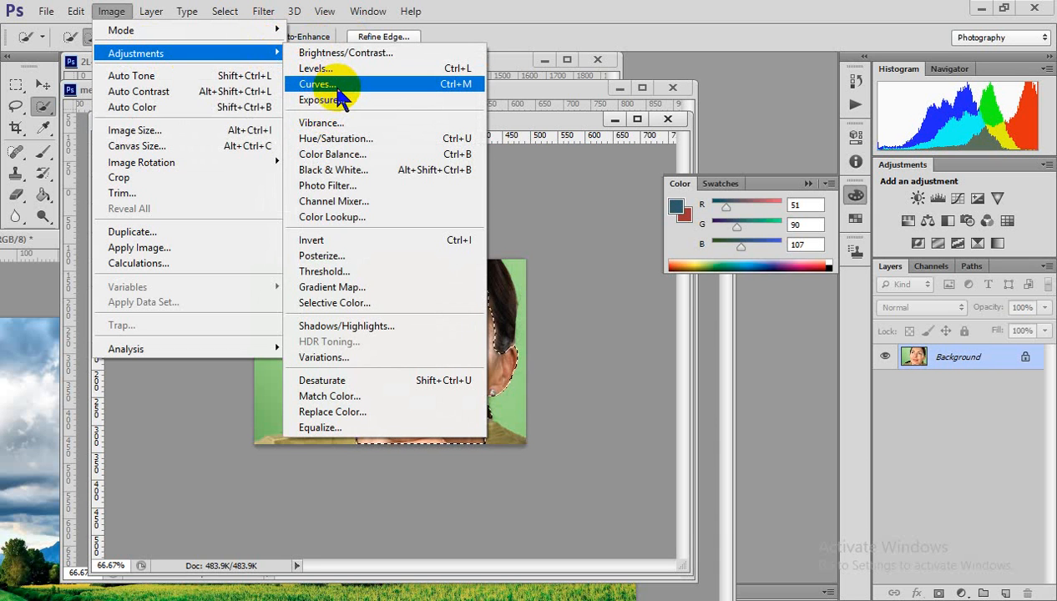
{"action": "left_click", "coordinate": [350, 176]}
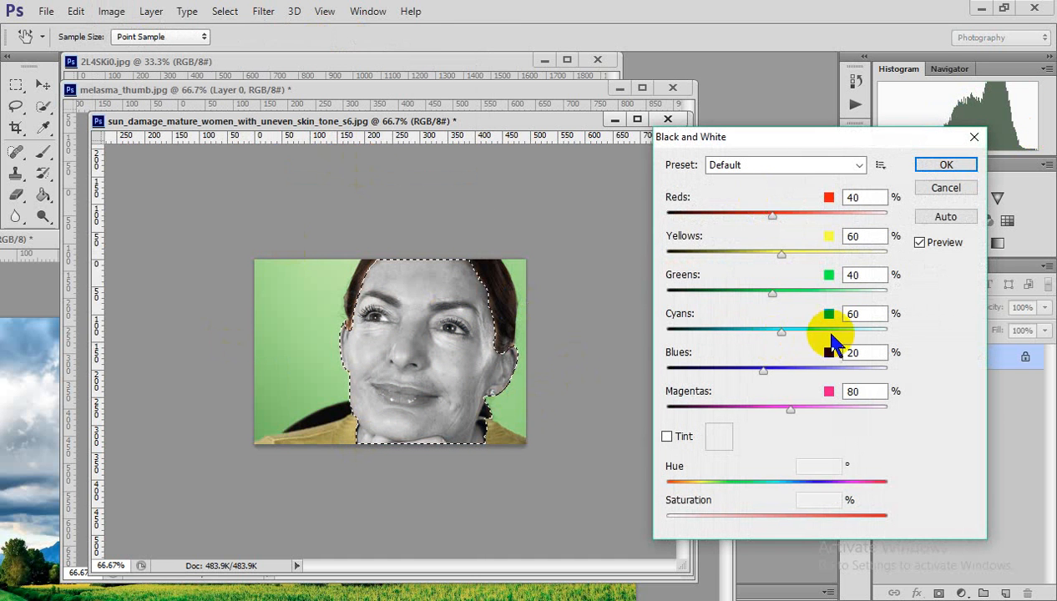
{"action": "left_click_drag", "start_coordinate": [777, 256], "coordinate": [739, 265]}
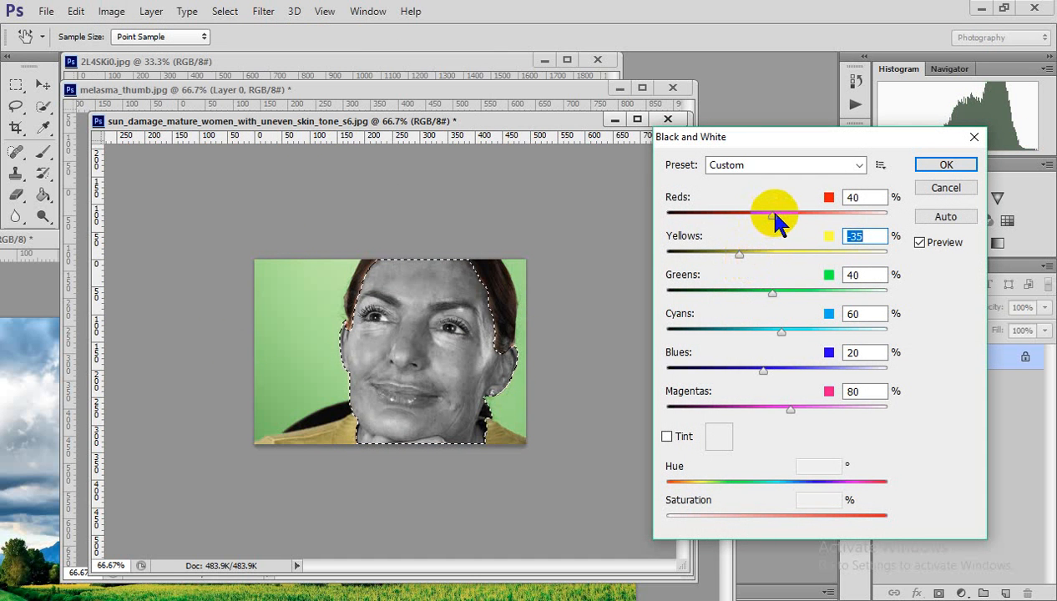
{"action": "left_click_drag", "start_coordinate": [775, 213], "coordinate": [741, 219]}
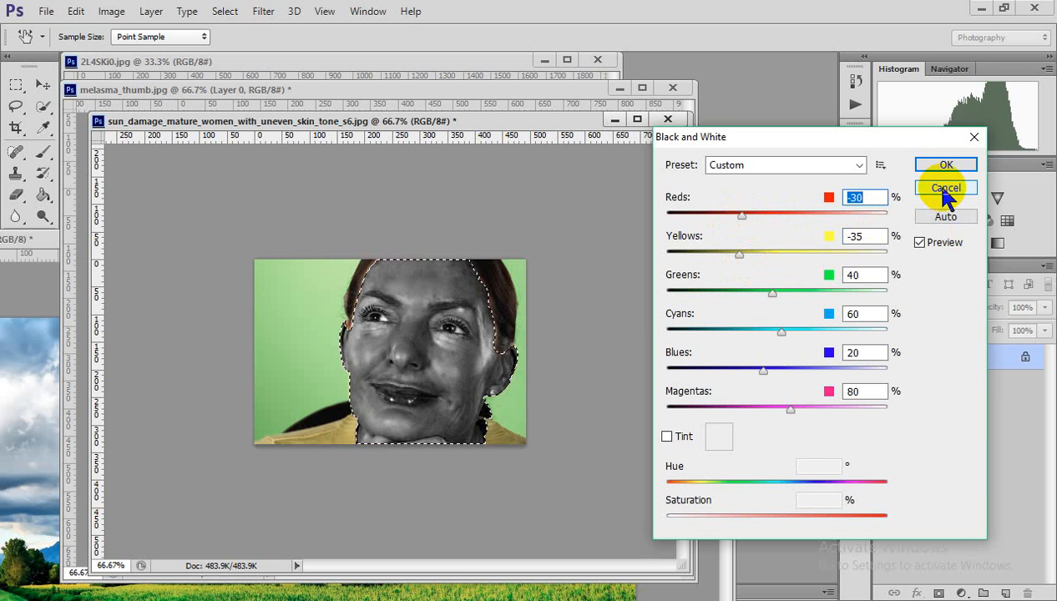
{"action": "left_click", "coordinate": [943, 188]}
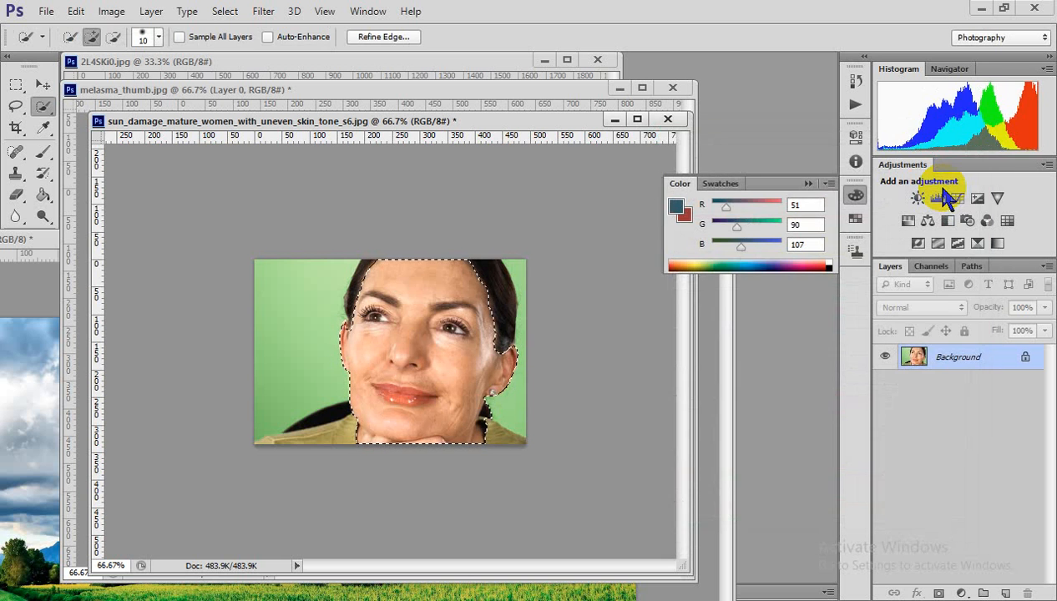
Convert the selected face to black and white with reds at -28% and yellows at 13%
{"action": "left_click", "coordinate": [111, 10]}
{"action": "mouse_move", "coordinate": [183, 53]}
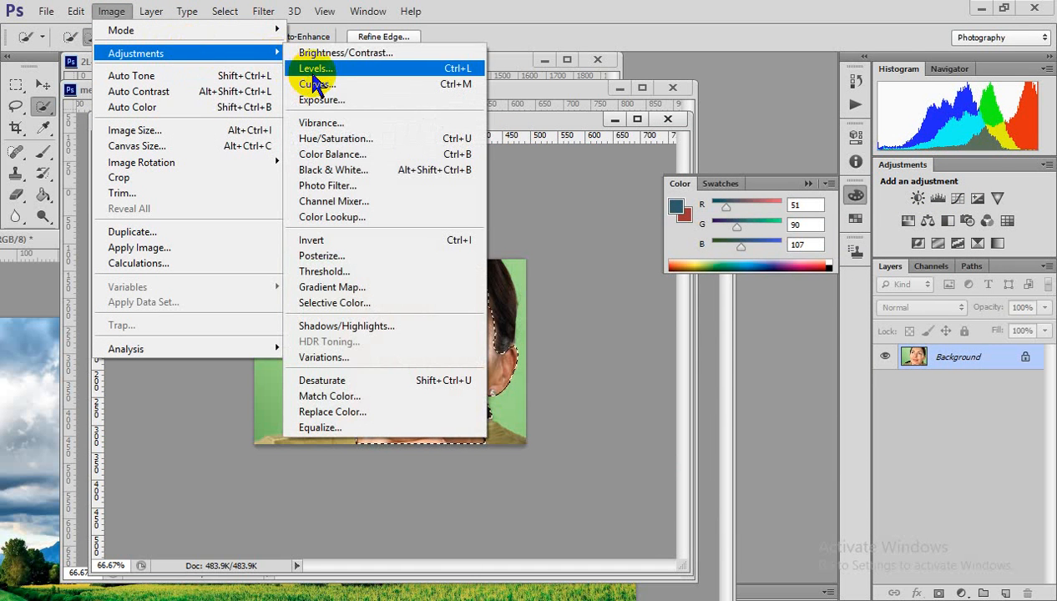
{"action": "left_click", "coordinate": [368, 177]}
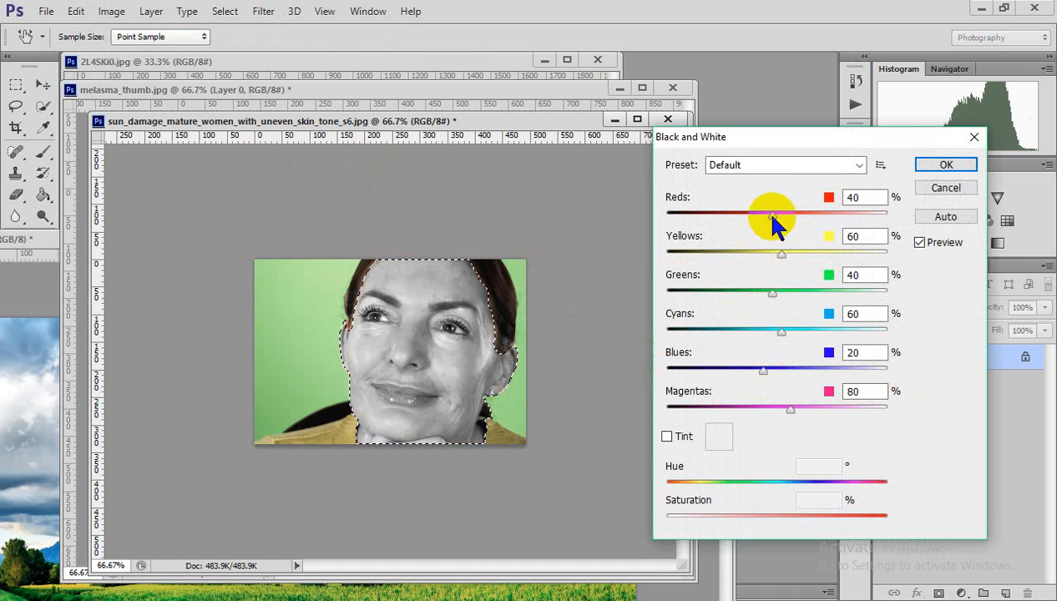
{"action": "left_click_drag", "start_coordinate": [773, 219], "coordinate": [761, 258]}
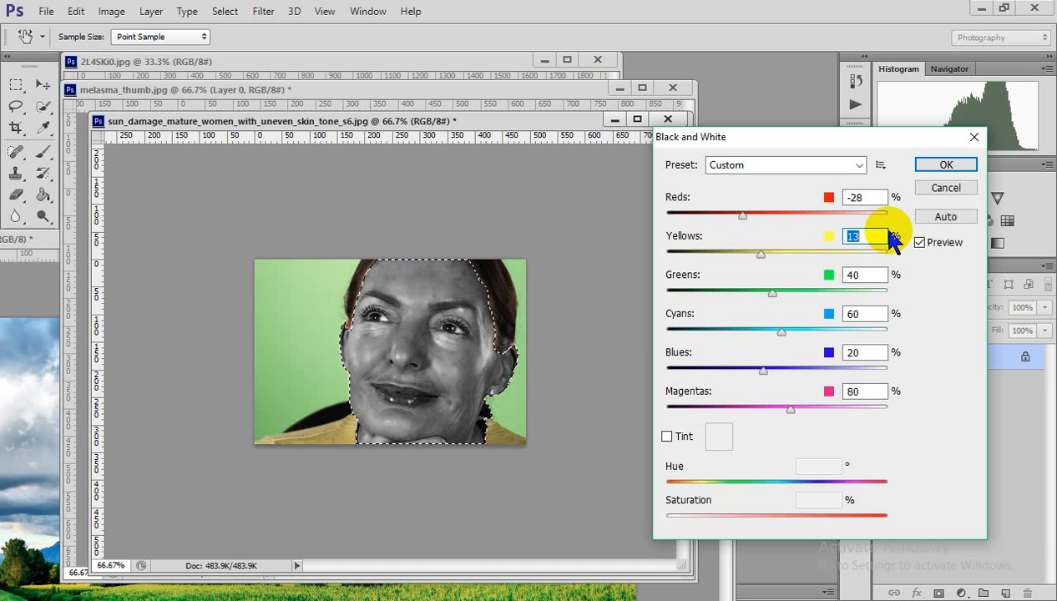
{"action": "left_click", "coordinate": [946, 165]}
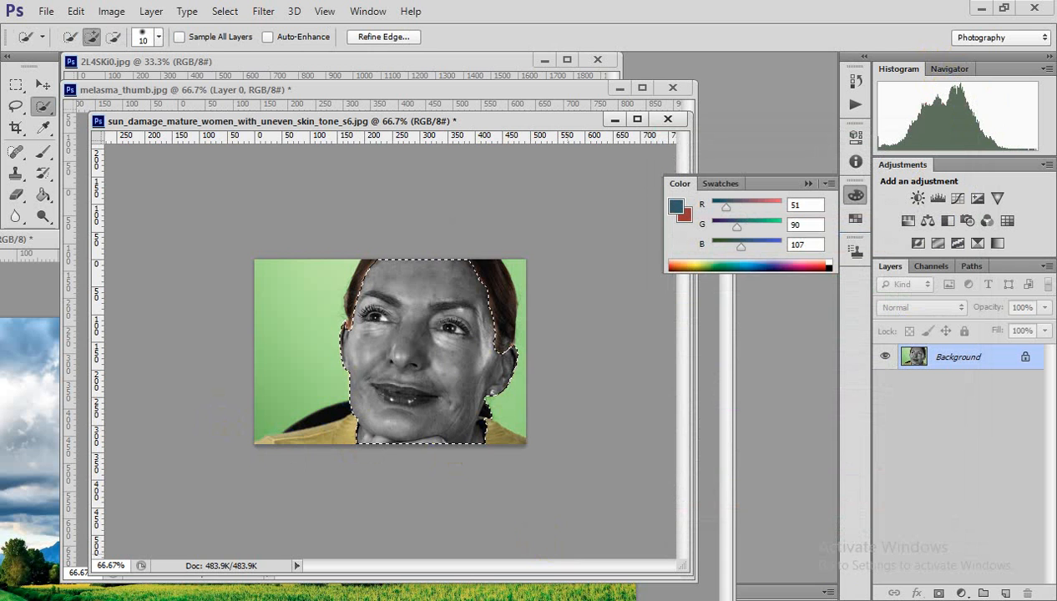
{"action": "left_click", "coordinate": [887, 593]}
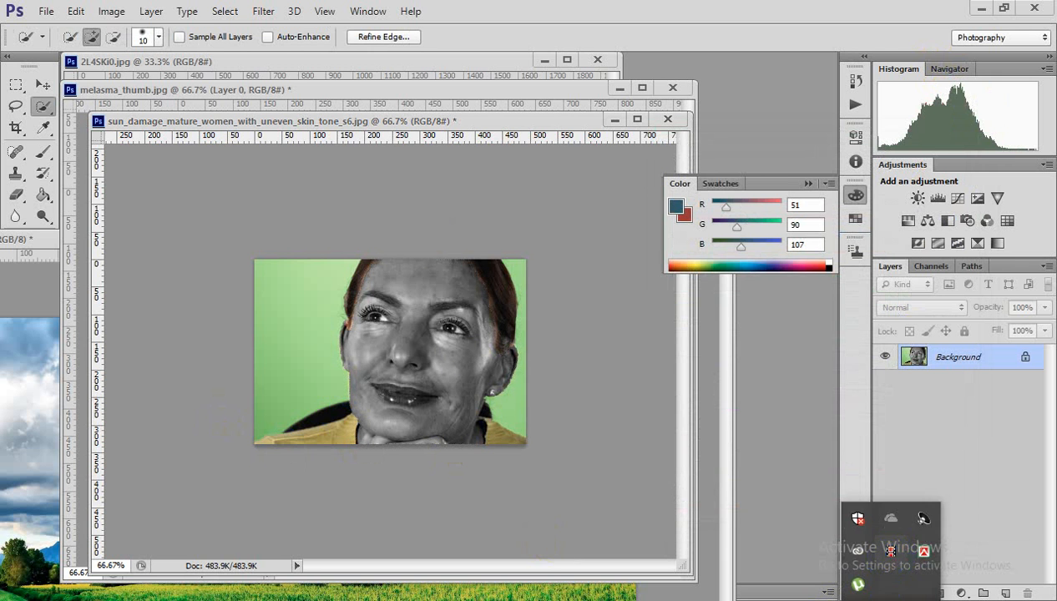
{"action": "left_click", "coordinate": [412, 377]}
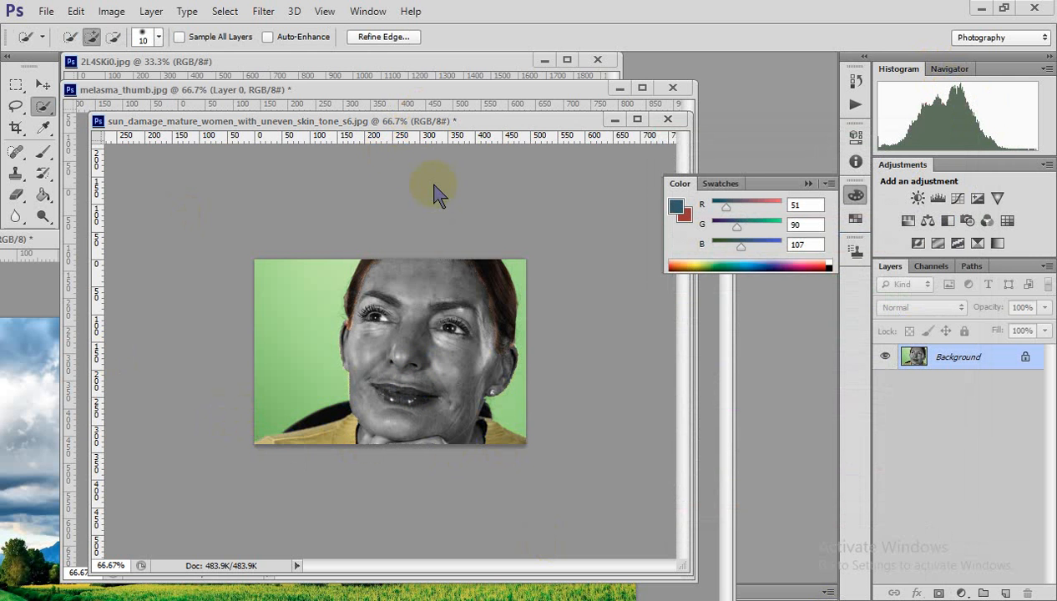
Move the portrait window down to uncover melasma_thumb.jpg and close that image without saving its changes
{"action": "left_click_drag", "start_coordinate": [451, 121], "coordinate": [458, 165]}
{"action": "left_click", "coordinate": [406, 390]}
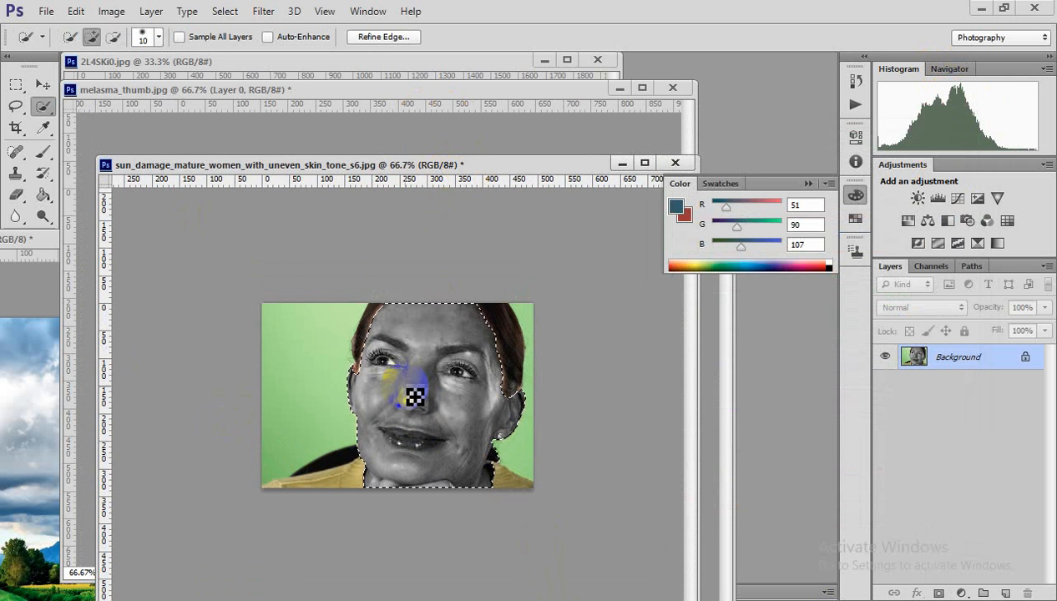
{"action": "left_click", "coordinate": [481, 112]}
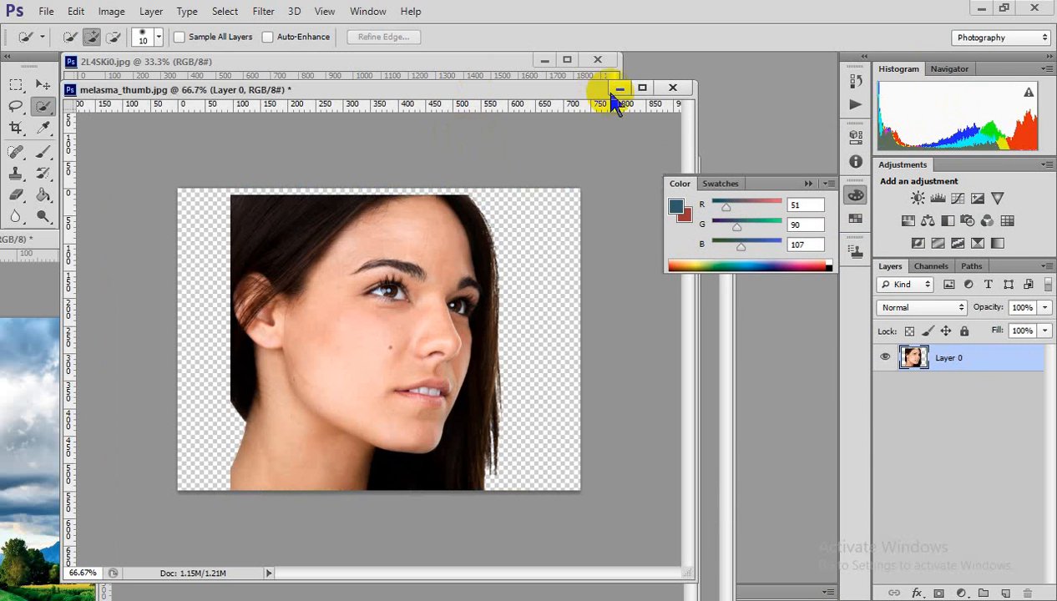
{"action": "left_click", "coordinate": [676, 90]}
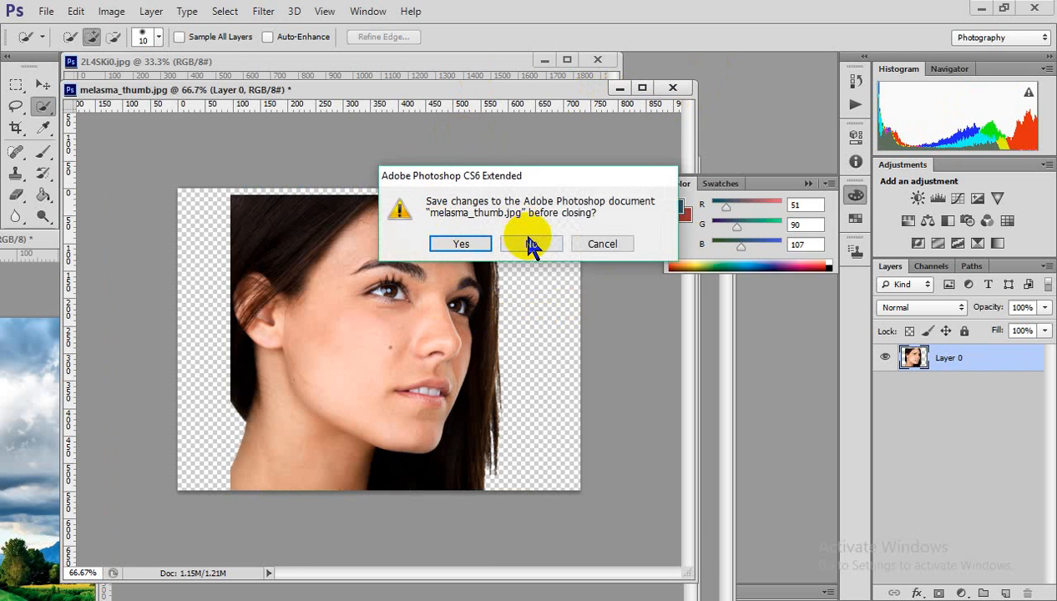
{"action": "left_click", "coordinate": [516, 242]}
Convert the river landscape 2L4SKi0.jpg to black and white with yellows at 171%, greens at 72%, blues at -16% and magentas at -37%
{"action": "left_click", "coordinate": [501, 79]}
{"action": "left_click", "coordinate": [243, 164]}
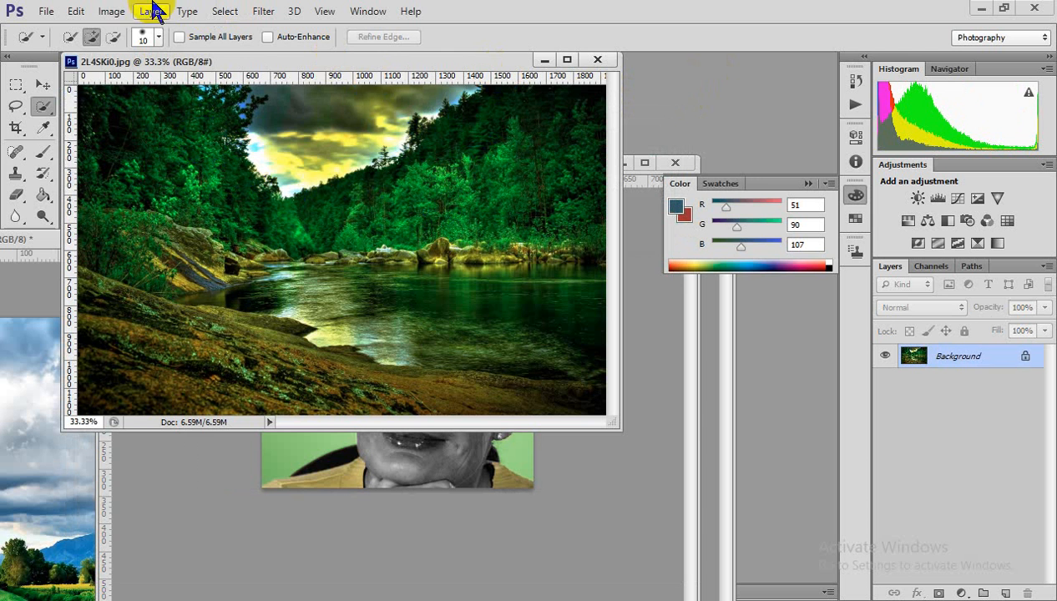
{"action": "left_click", "coordinate": [112, 14]}
{"action": "mouse_move", "coordinate": [154, 53]}
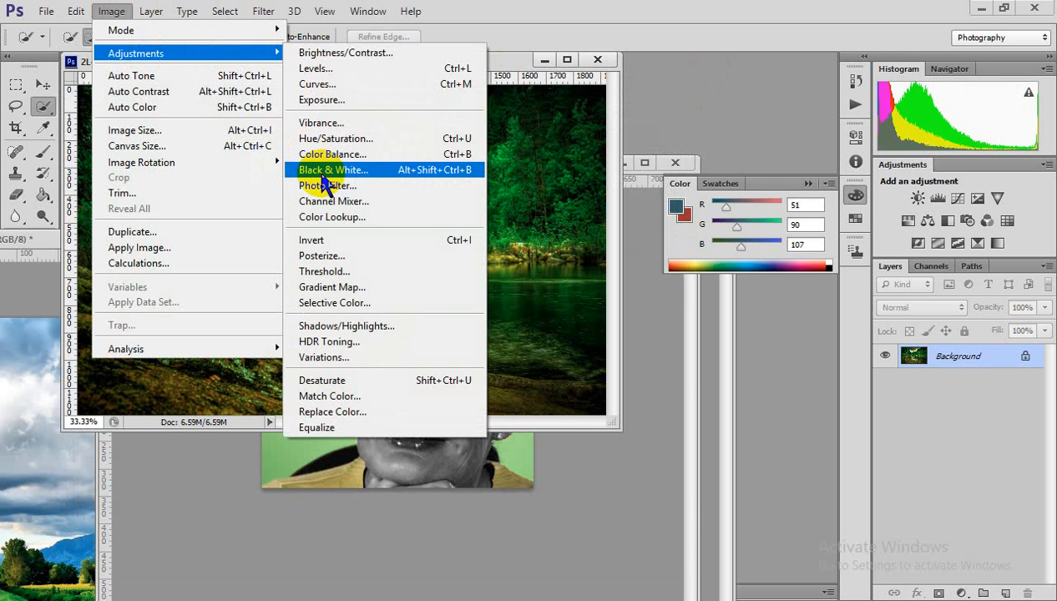
{"action": "left_click", "coordinate": [326, 171]}
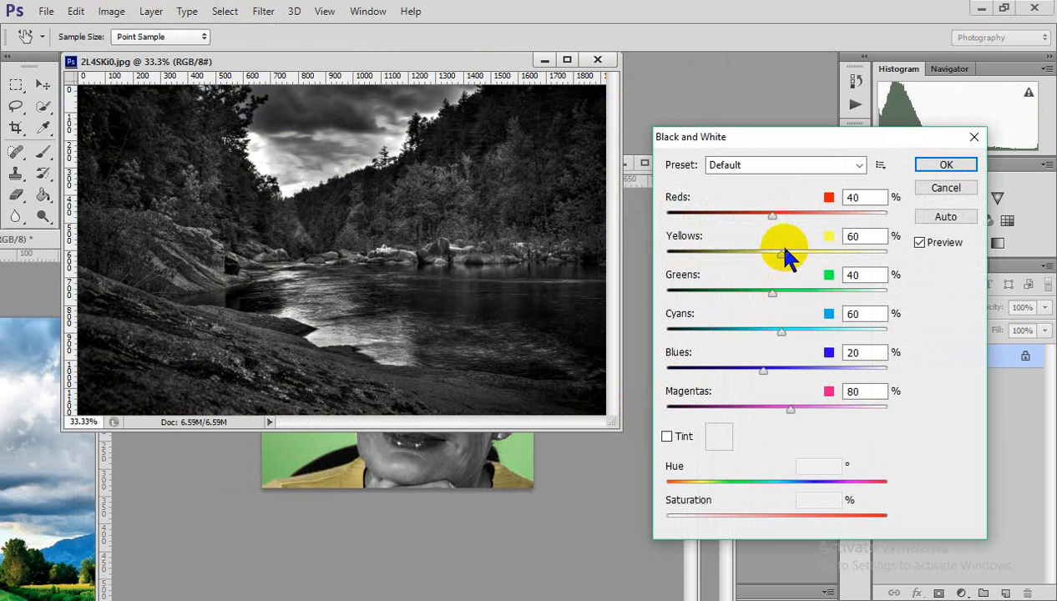
{"action": "left_click_drag", "start_coordinate": [786, 253], "coordinate": [831, 254]}
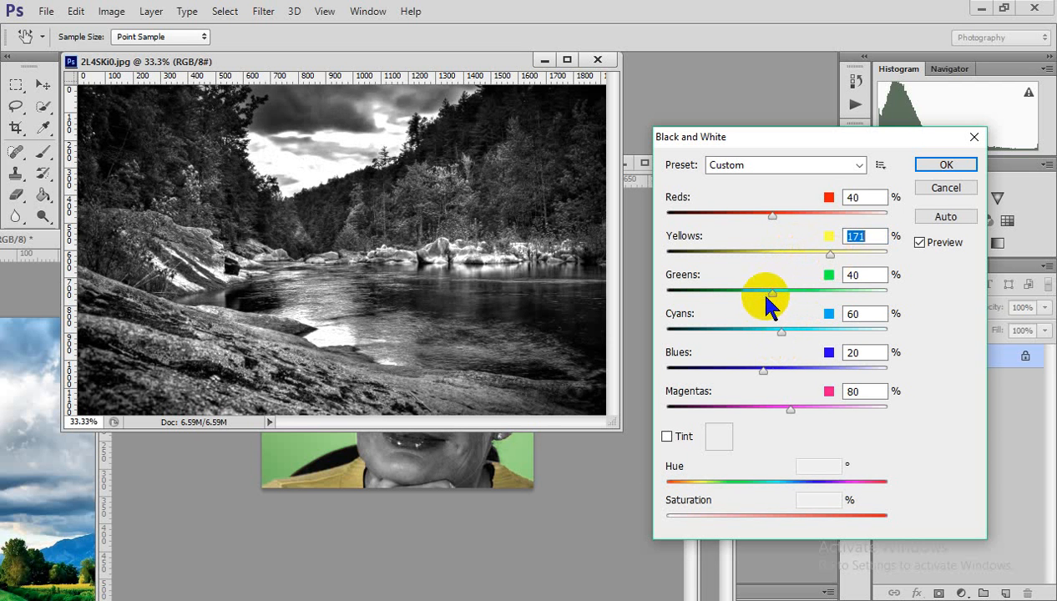
{"action": "mouse_move", "coordinate": [765, 297]}
{"action": "left_mouse_down"}
{"action": "mouse_move", "coordinate": [737, 306]}
{"action": "mouse_move", "coordinate": [785, 294]}
{"action": "left_mouse_up"}
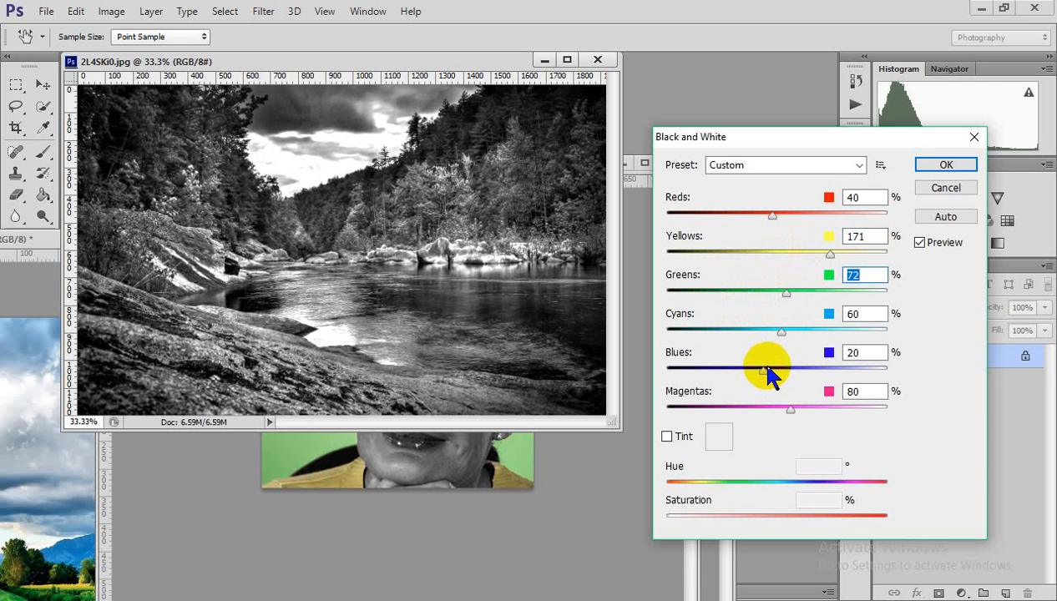
{"action": "left_click_drag", "start_coordinate": [763, 371], "coordinate": [788, 373]}
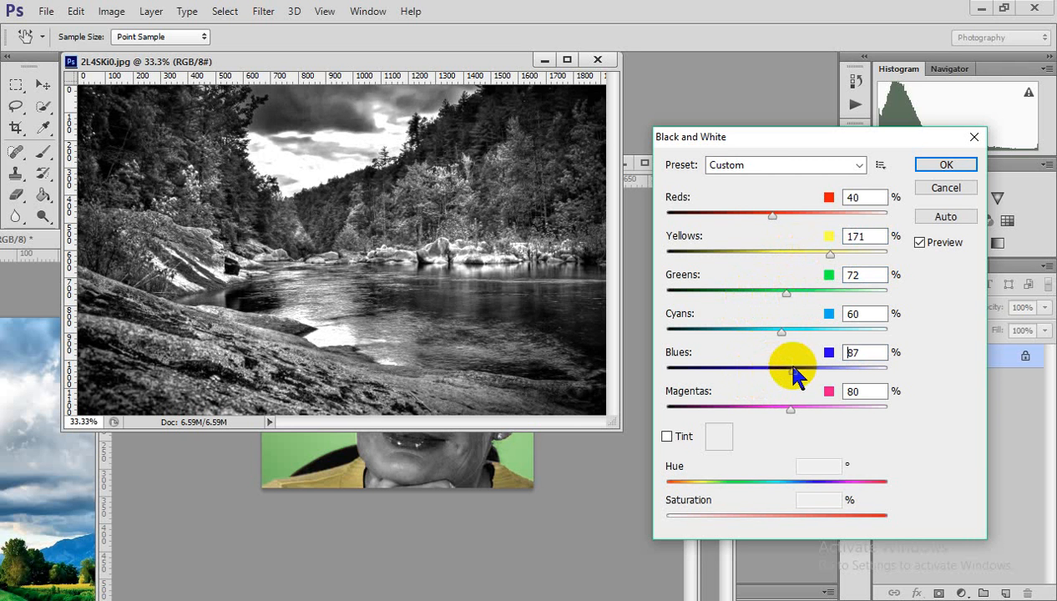
{"action": "left_click", "coordinate": [748, 370]}
{"action": "left_click_drag", "start_coordinate": [790, 420], "coordinate": [738, 419]}
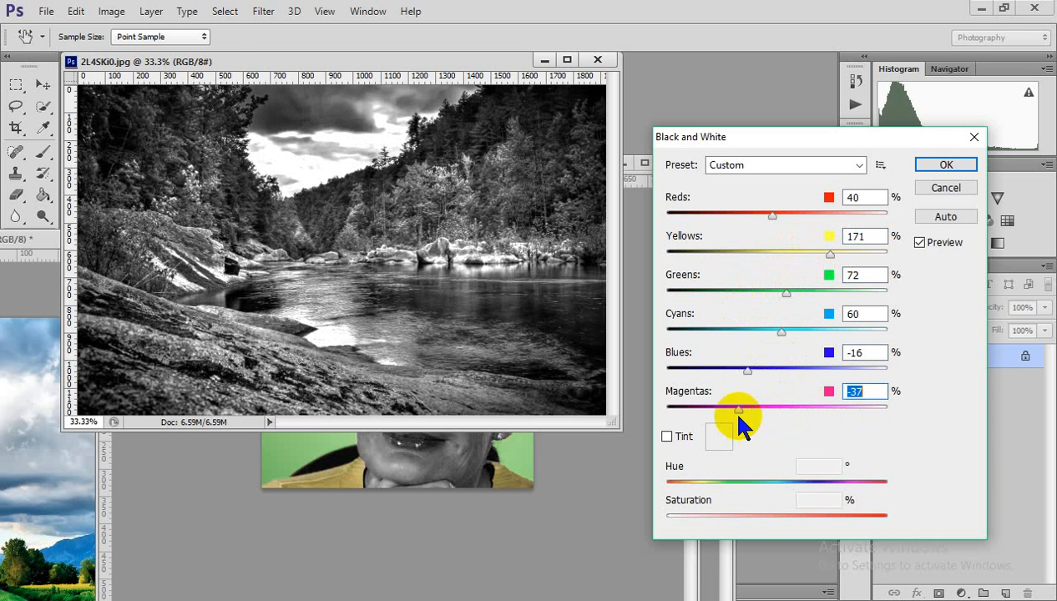
{"action": "left_click", "coordinate": [949, 167]}
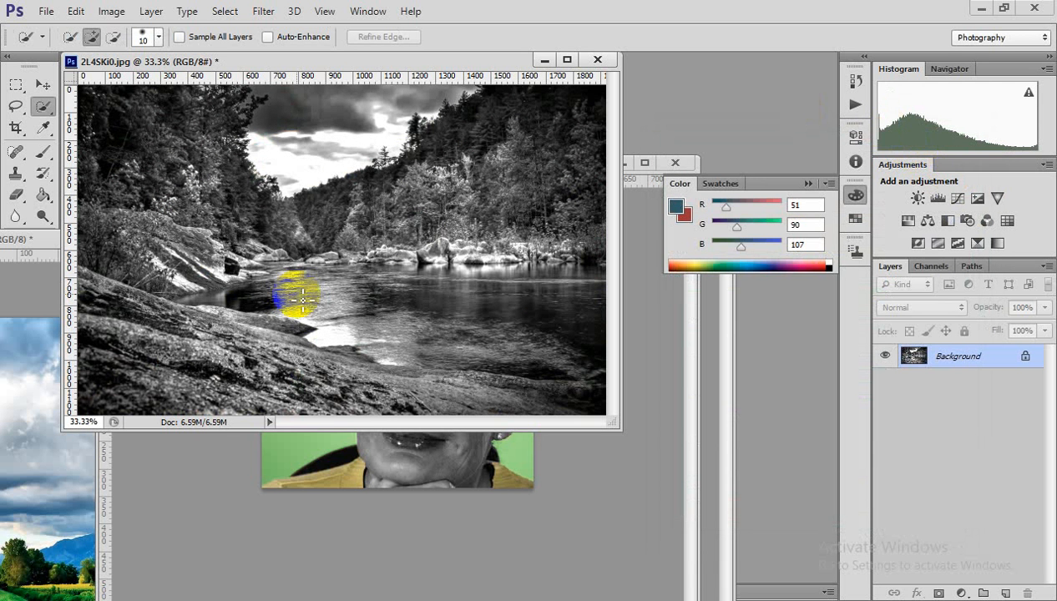
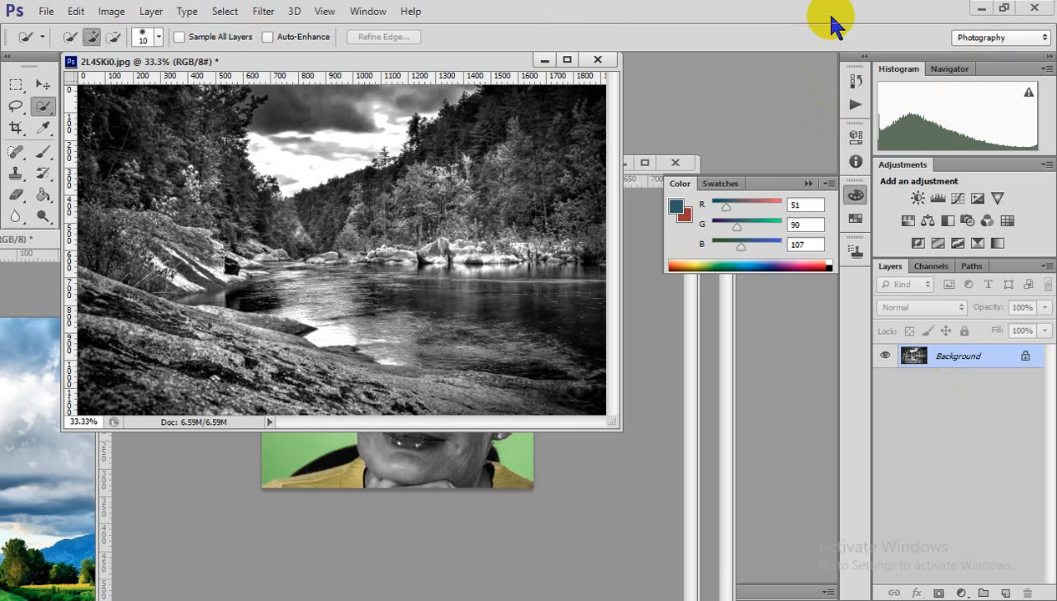
Shift the river image window aside and bring the 14.jpg landscape window into full view in front
{"action": "left_click", "coordinate": [571, 123]}
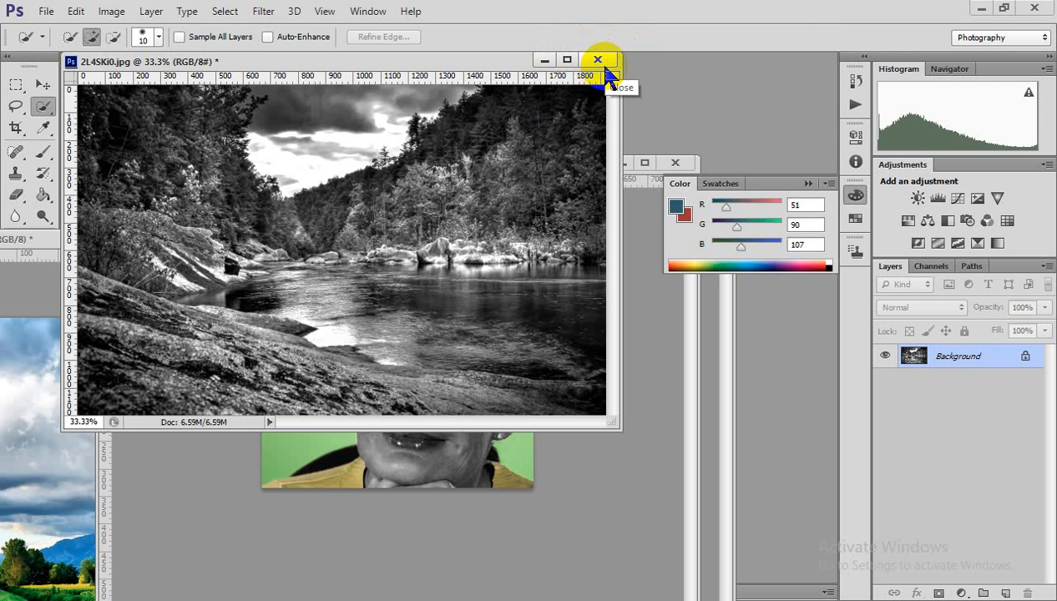
{"action": "left_click_drag", "start_coordinate": [425, 63], "coordinate": [387, 106]}
{"action": "left_click_drag", "start_coordinate": [33, 238], "coordinate": [202, 110]}
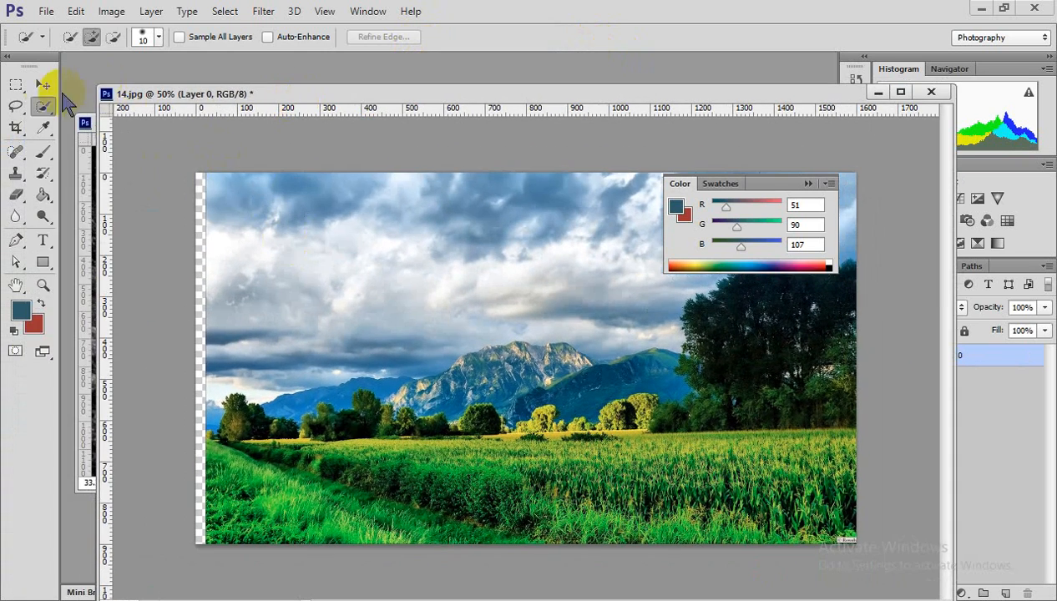
{"action": "left_click", "coordinate": [43, 84]}
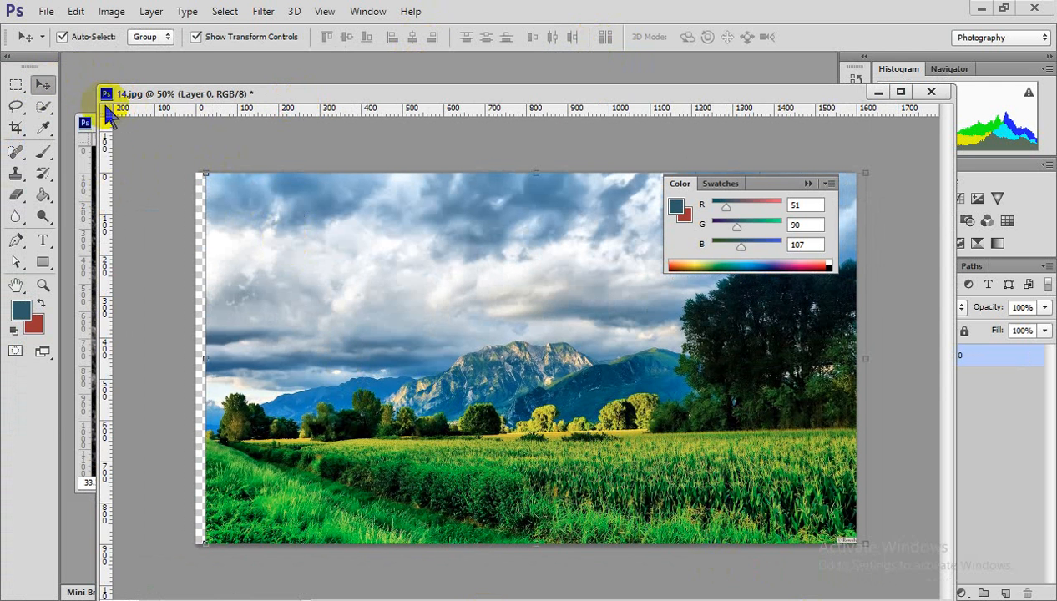
{"action": "left_click", "coordinate": [45, 11]}
{"action": "left_click", "coordinate": [64, 46]}
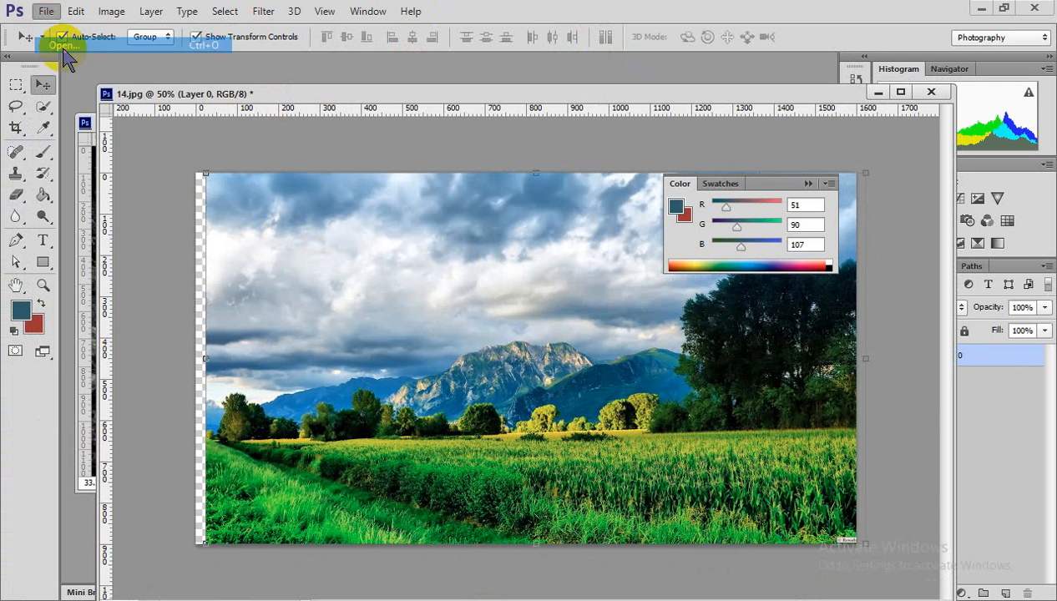
{"action": "left_click", "coordinate": [501, 188]}
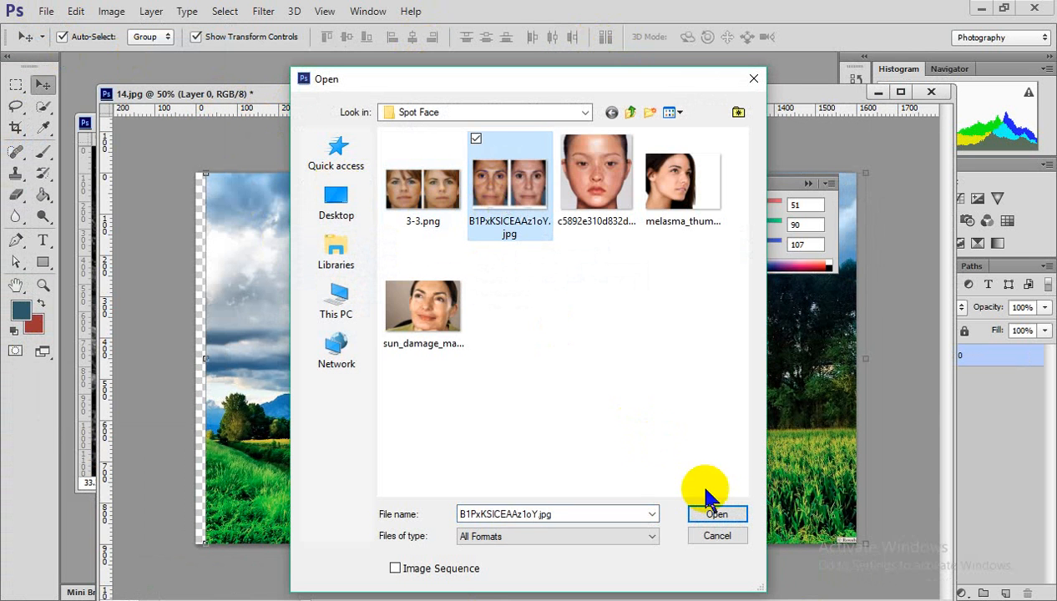
{"action": "left_click", "coordinate": [716, 512]}
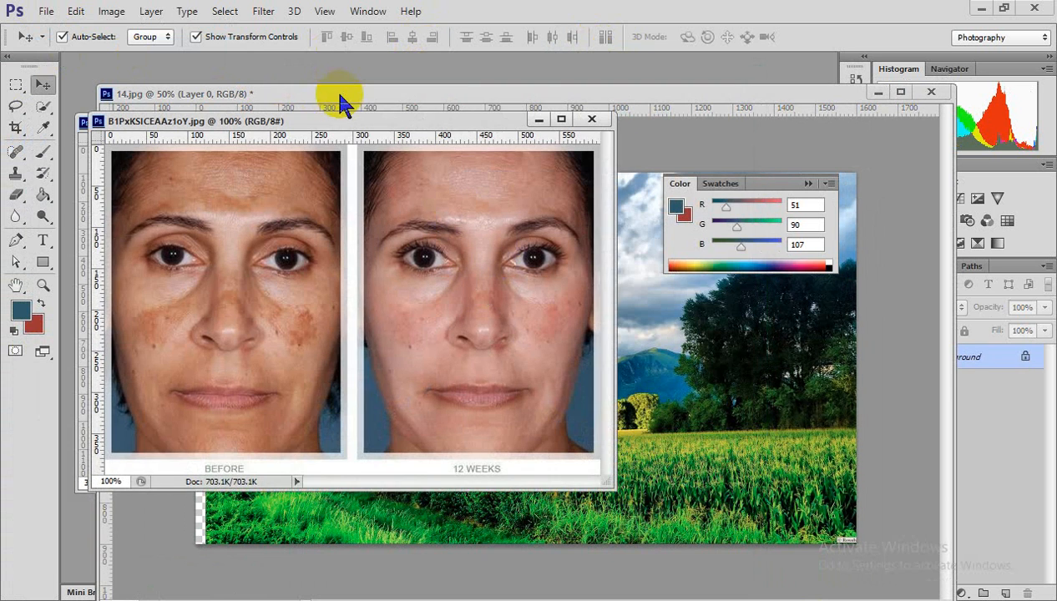
{"action": "left_click_drag", "start_coordinate": [330, 118], "coordinate": [350, 117]}
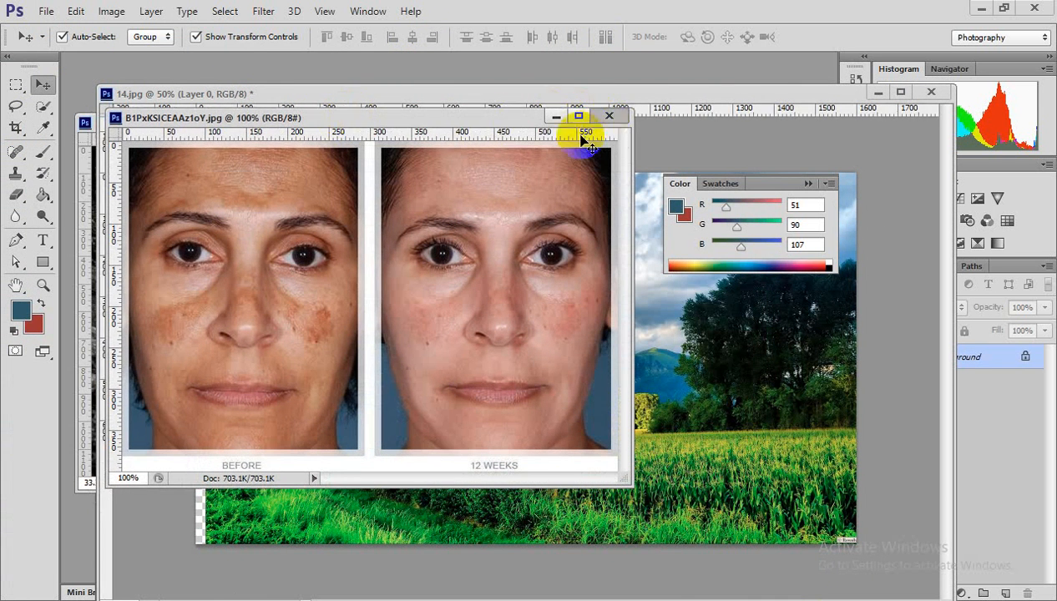
{"action": "left_click", "coordinate": [609, 115]}
Place B1PxKSICEAAz1oY.jpg into the 14.jpg landscape and position it over the clouds and mountains in the image's left half
{"action": "left_click_drag", "start_coordinate": [495, 92], "coordinate": [465, 65]}
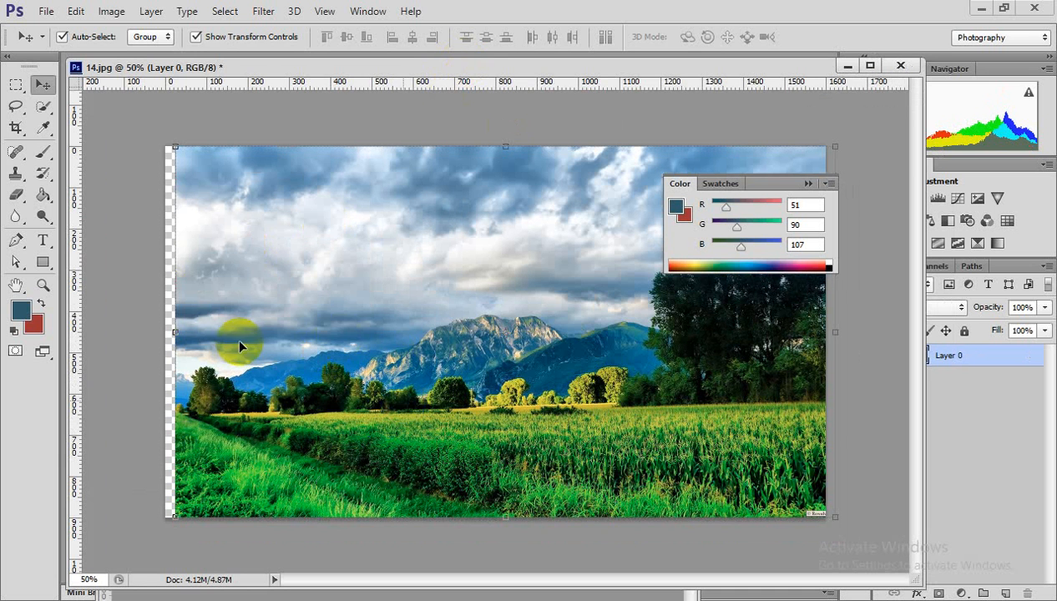
{"action": "left_click", "coordinate": [46, 11]}
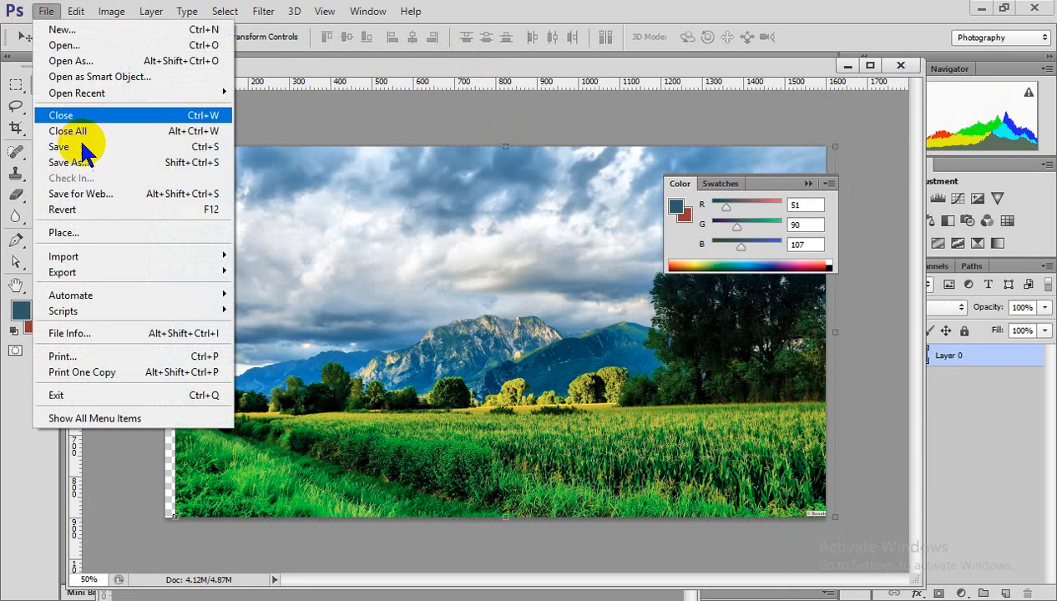
{"action": "left_click", "coordinate": [75, 231]}
{"action": "left_click", "coordinate": [430, 200]}
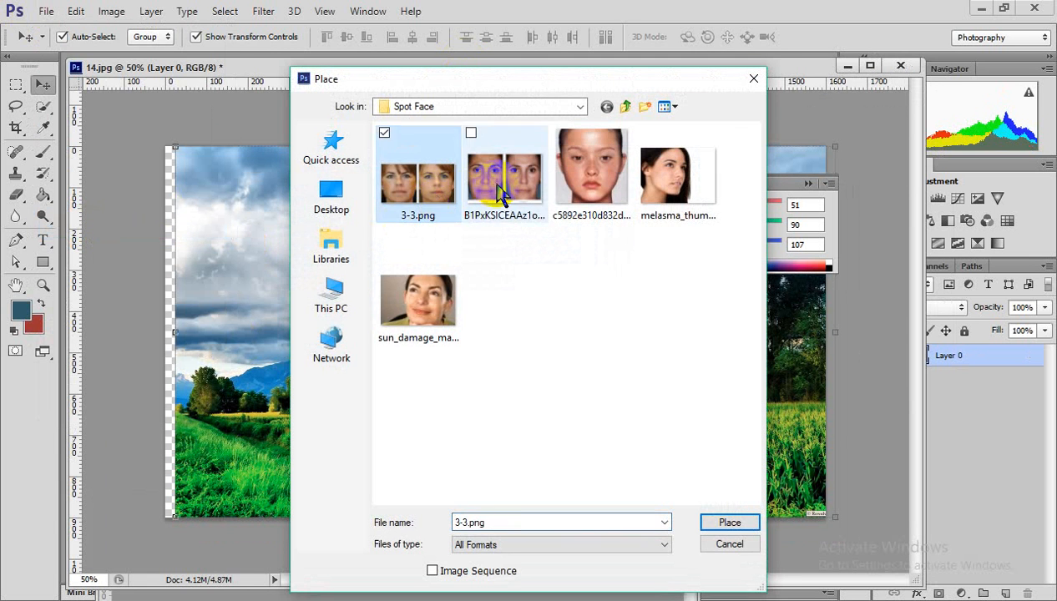
{"action": "left_click", "coordinate": [501, 192]}
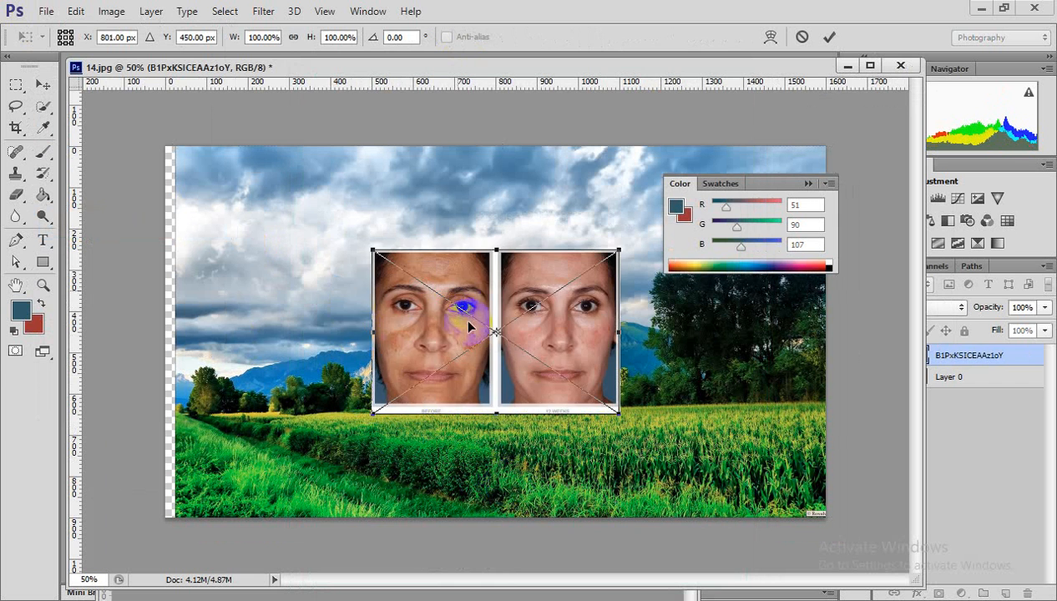
{"action": "left_click_drag", "start_coordinate": [431, 306], "coordinate": [332, 315]}
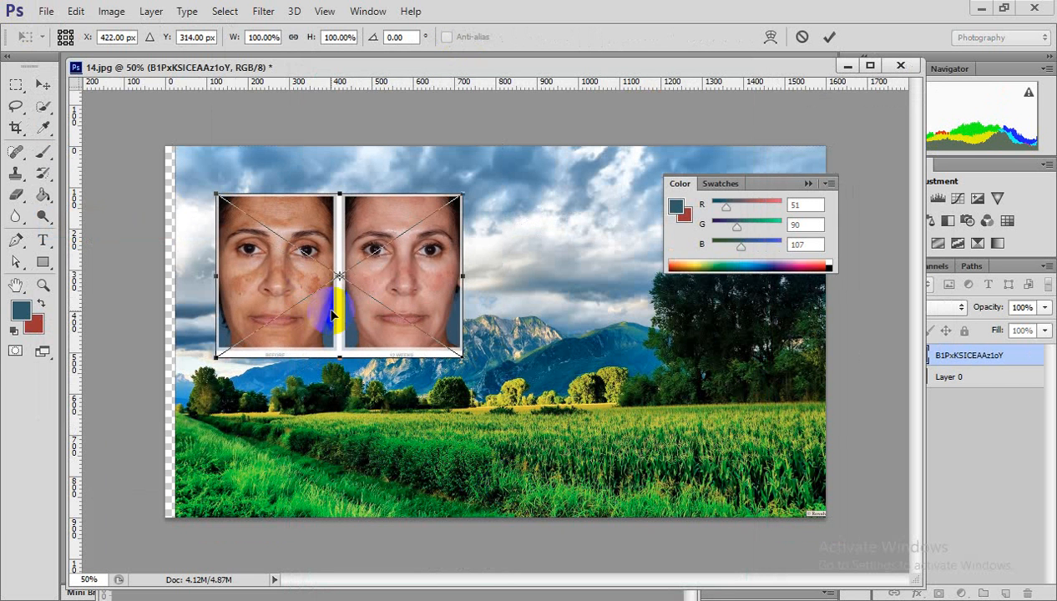
{"action": "key", "text": "Return"}
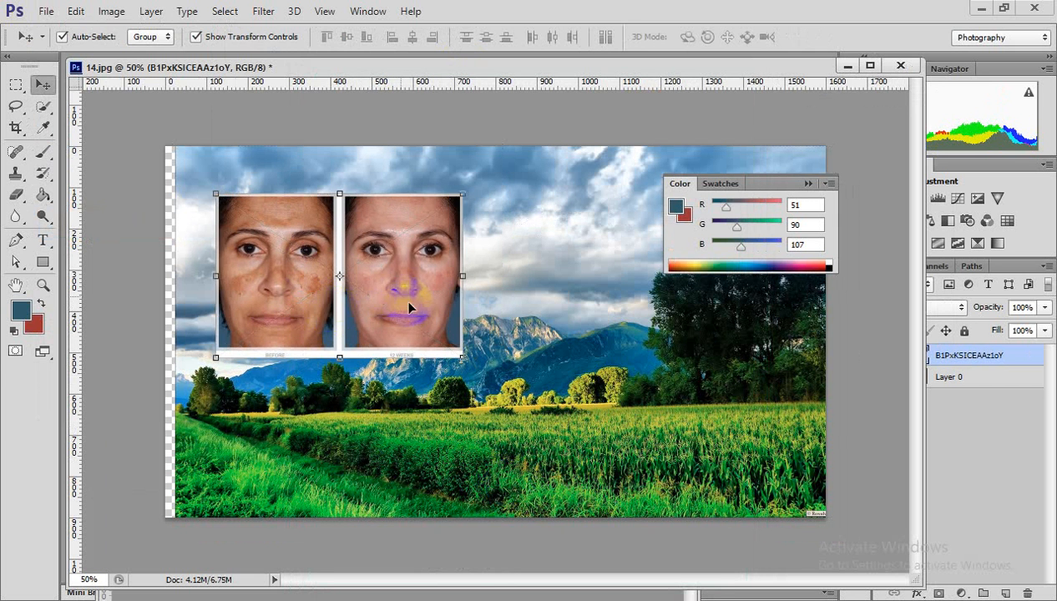
{"action": "left_click_drag", "start_coordinate": [401, 293], "coordinate": [428, 336]}
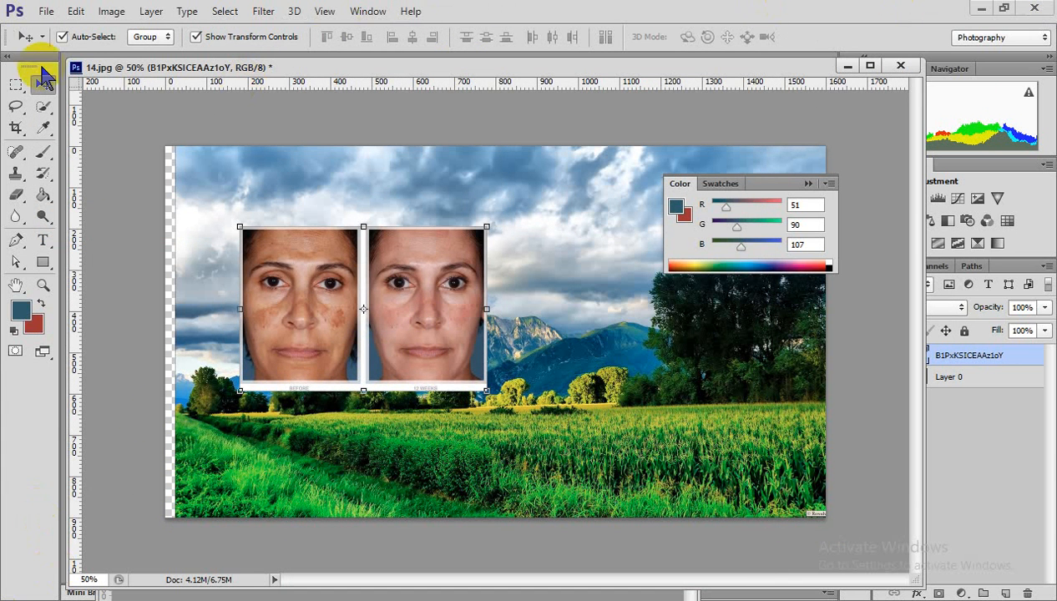
Activate the Quick Selection tool and browse the Ref Image folders for a file to open, ending in the Men Face folder
{"action": "left_click", "coordinate": [44, 125]}
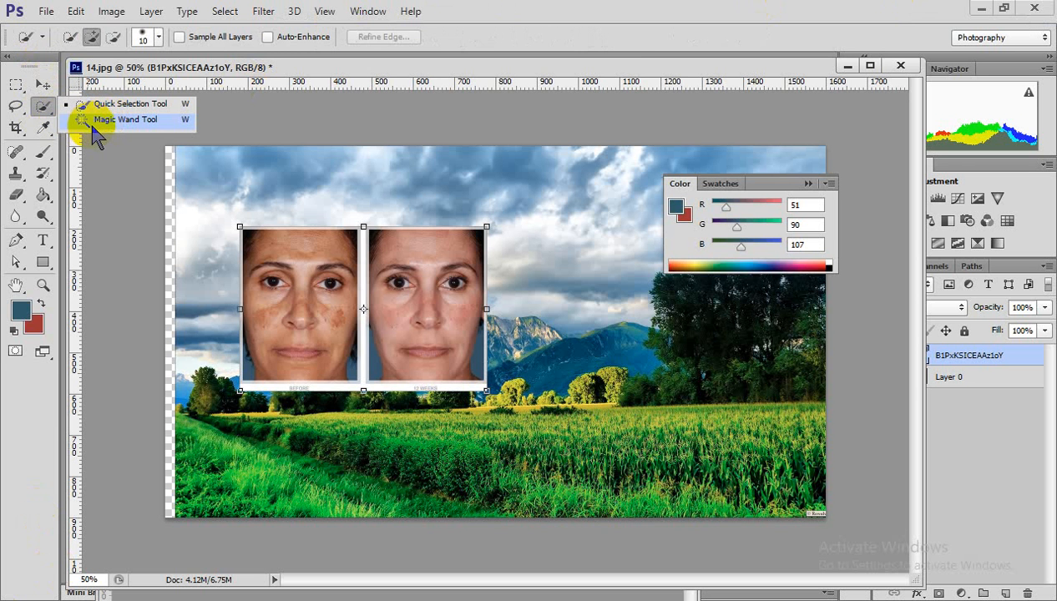
{"action": "left_click", "coordinate": [43, 11]}
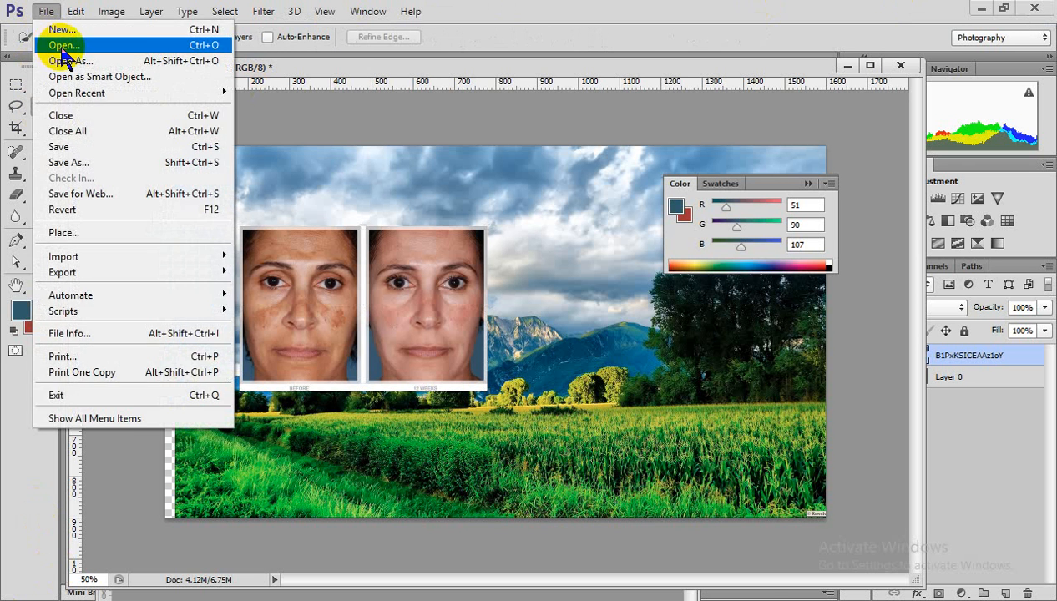
{"action": "left_click", "coordinate": [40, 42]}
{"action": "left_click", "coordinate": [630, 111]}
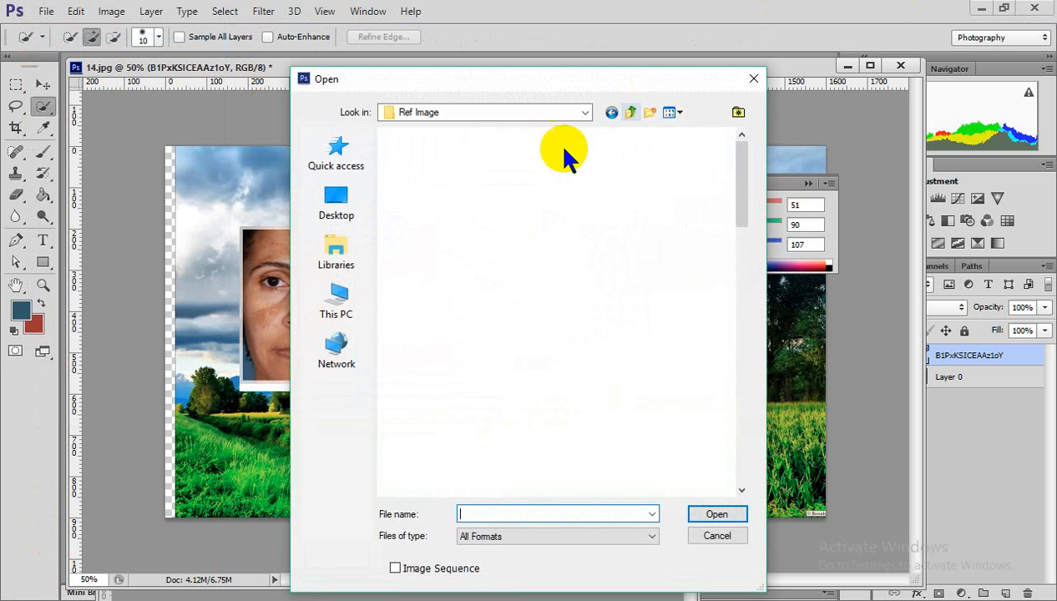
{"action": "double_click", "coordinate": [505, 179]}
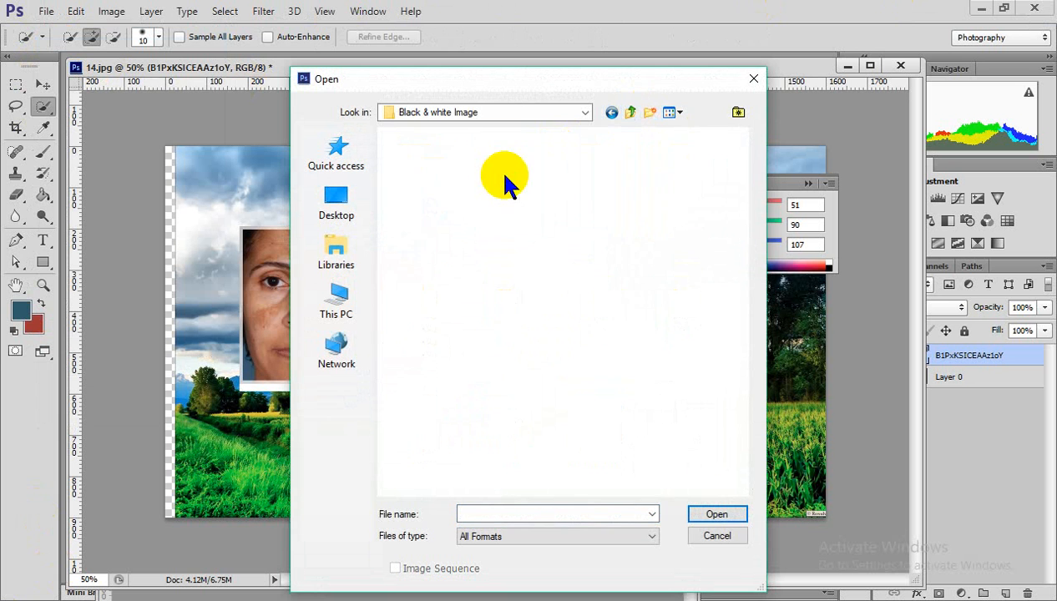
{"action": "left_click", "coordinate": [629, 111]}
{"action": "double_click", "coordinate": [684, 179]}
{"action": "left_click", "coordinate": [630, 112]}
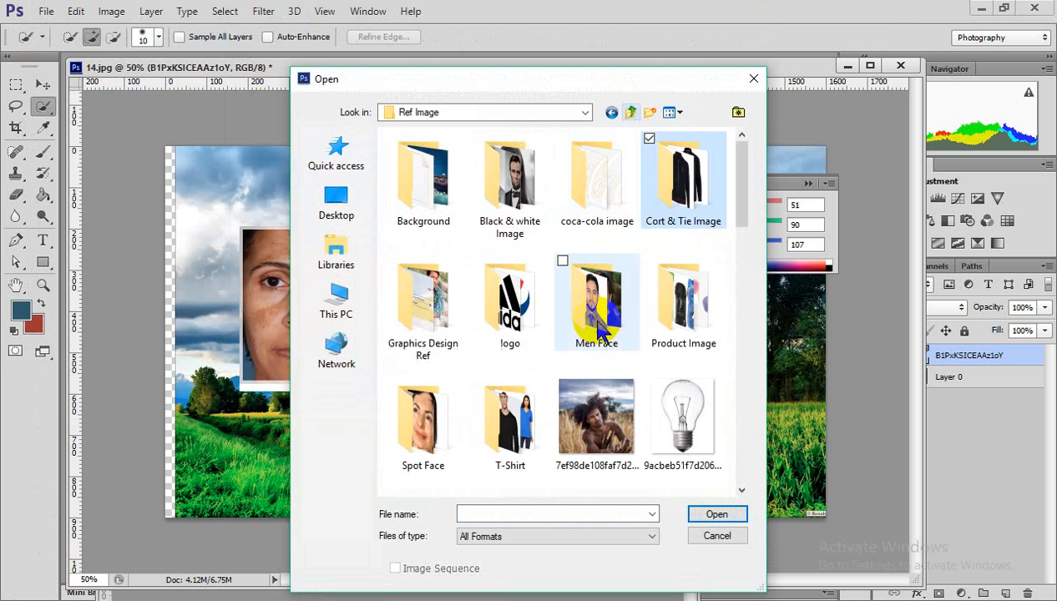
{"action": "double_click", "coordinate": [608, 309]}
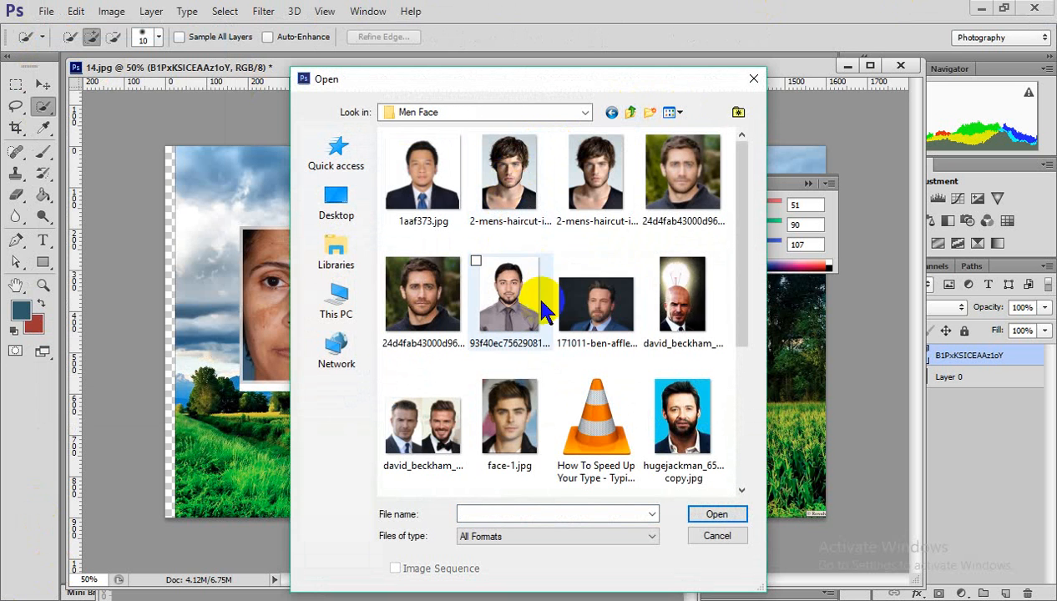
{"action": "left_click", "coordinate": [434, 171]}
{"action": "left_click", "coordinate": [724, 516]}
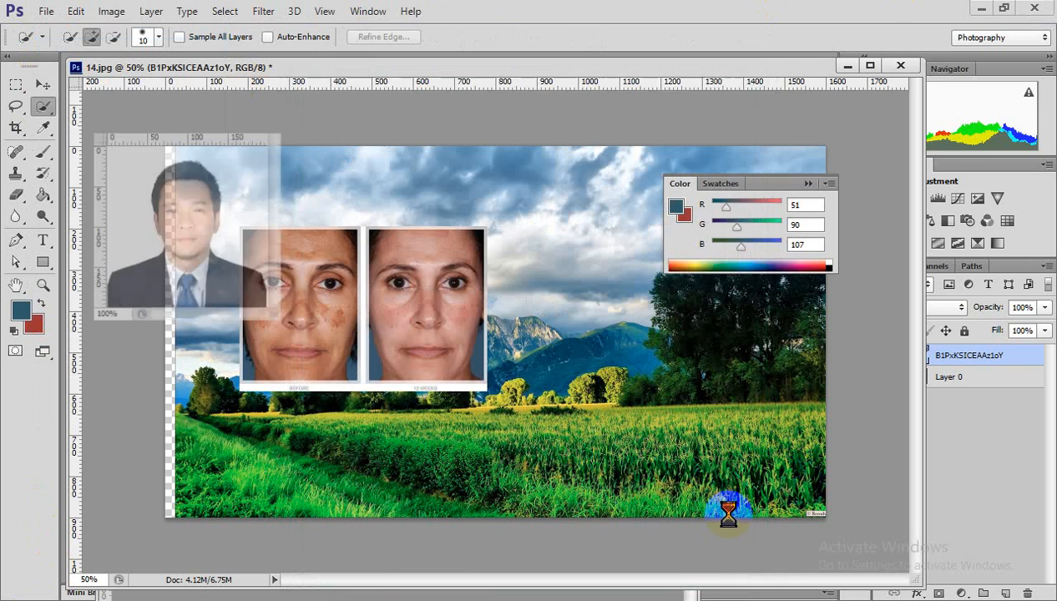
{"action": "left_click", "coordinate": [261, 120]}
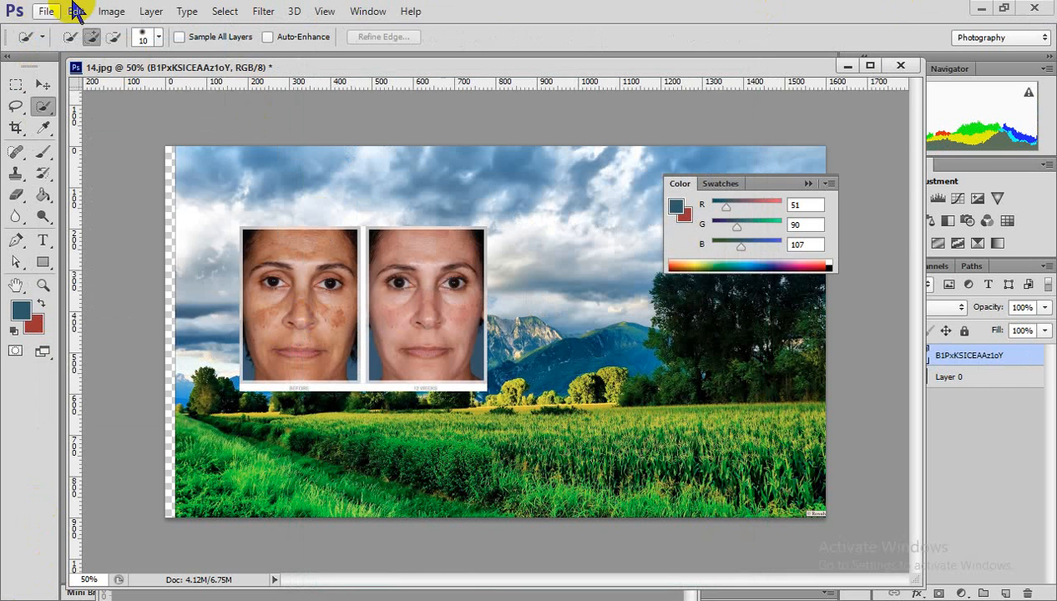
Open passport-007.jpg from the Men Face folder and enlarge its window so the whole portrait has space around it
{"action": "left_click", "coordinate": [46, 10]}
{"action": "left_click", "coordinate": [74, 46]}
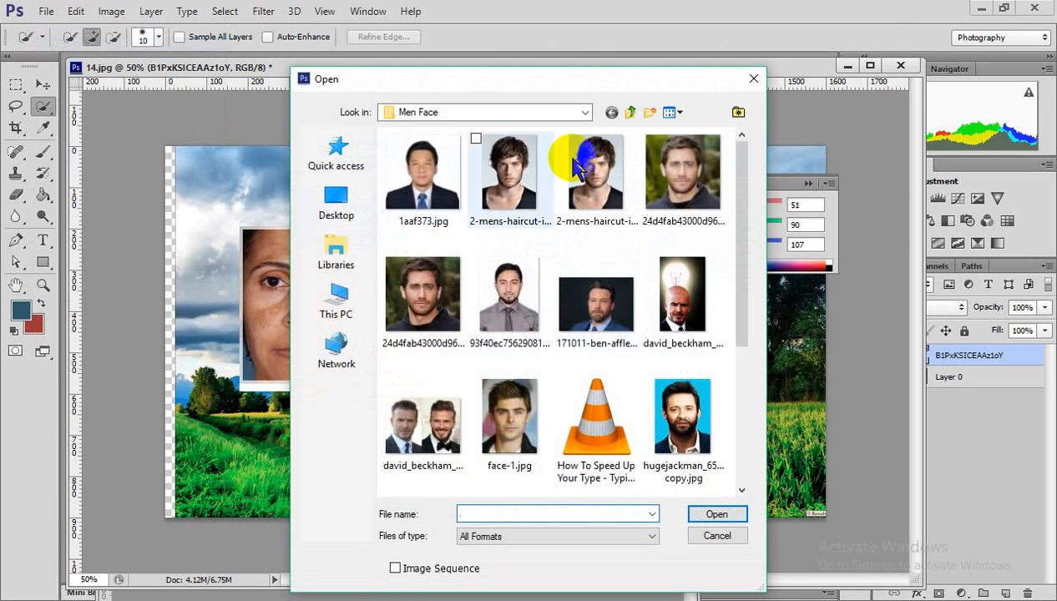
{"action": "scroll", "coordinate": [666, 325], "scroll_direction": "down", "scroll_amount": 3}
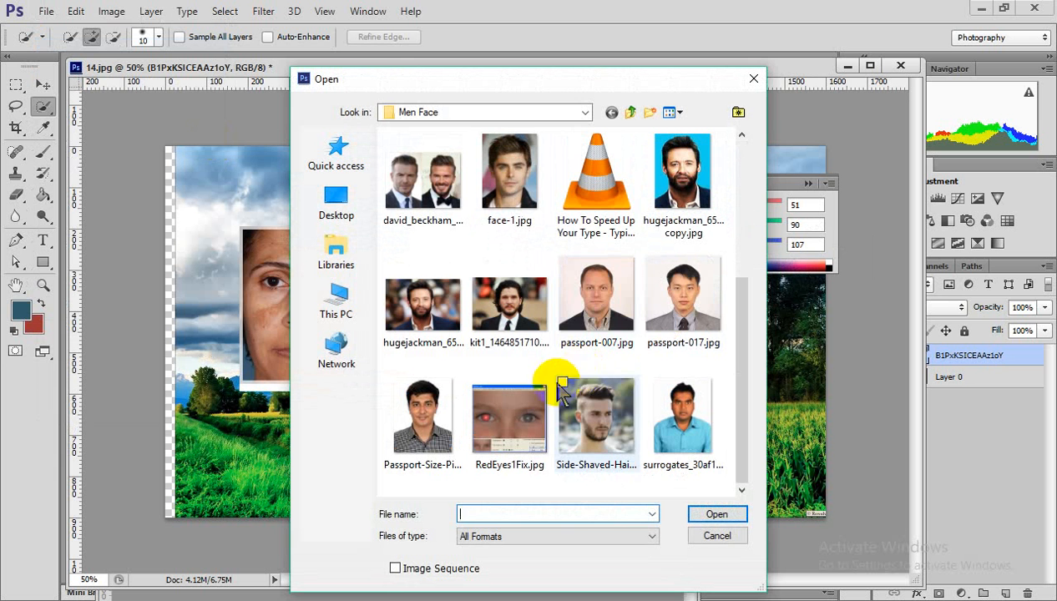
{"action": "left_click", "coordinate": [602, 318]}
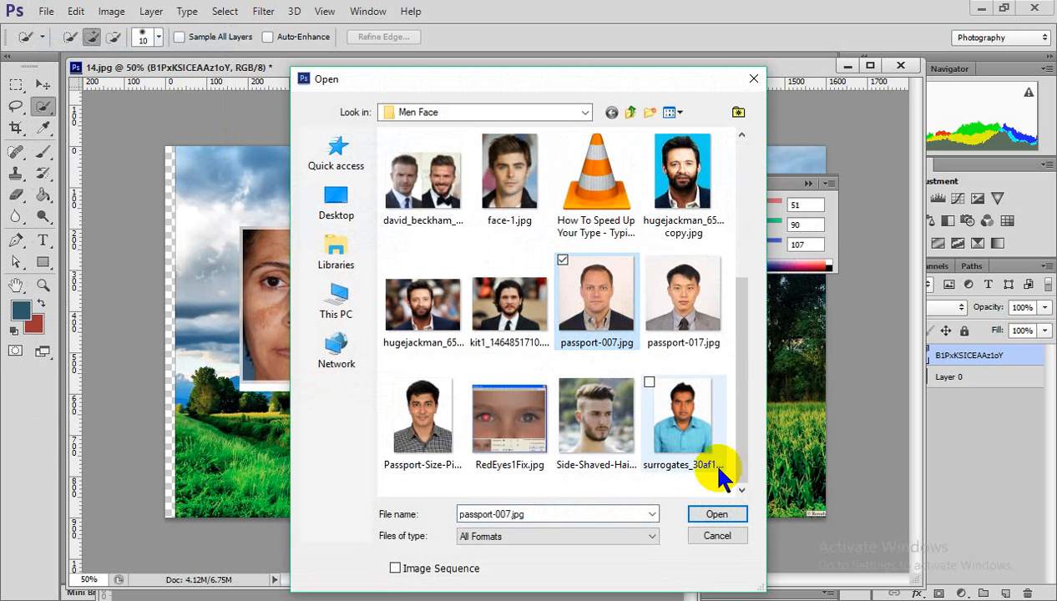
{"action": "left_click", "coordinate": [715, 518]}
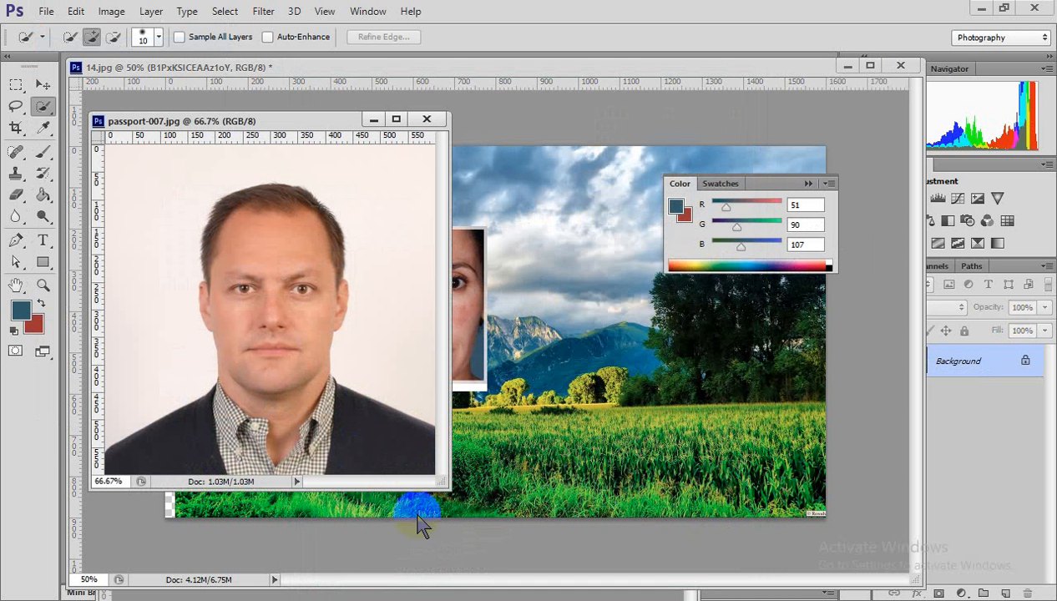
{"action": "left_click_drag", "start_coordinate": [443, 487], "coordinate": [577, 573]}
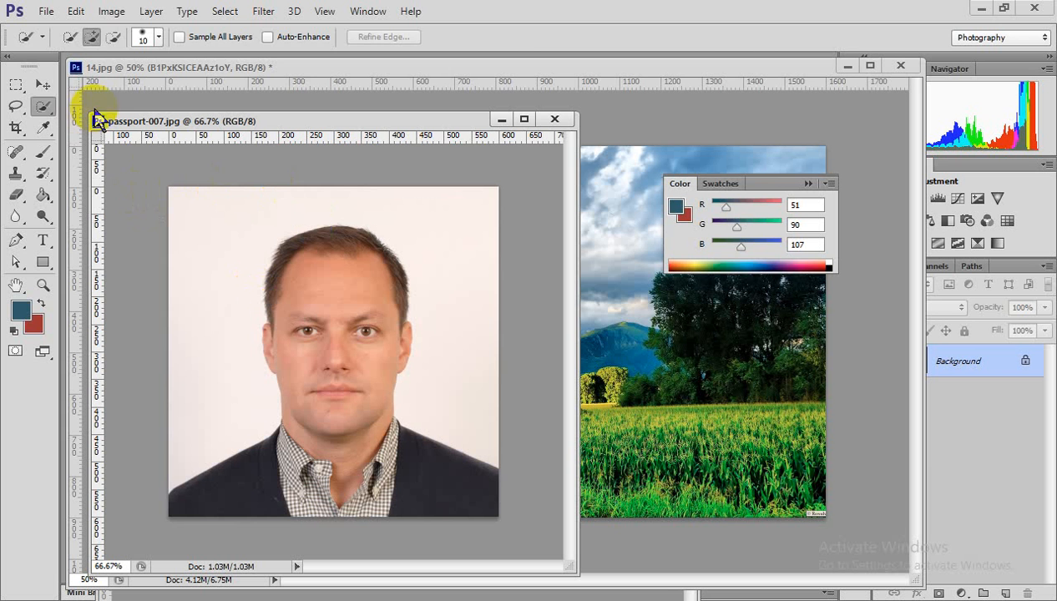
Try the Quick Selection tool across the light background of the passport portrait, and clear that selection
{"action": "left_click", "coordinate": [42, 84]}
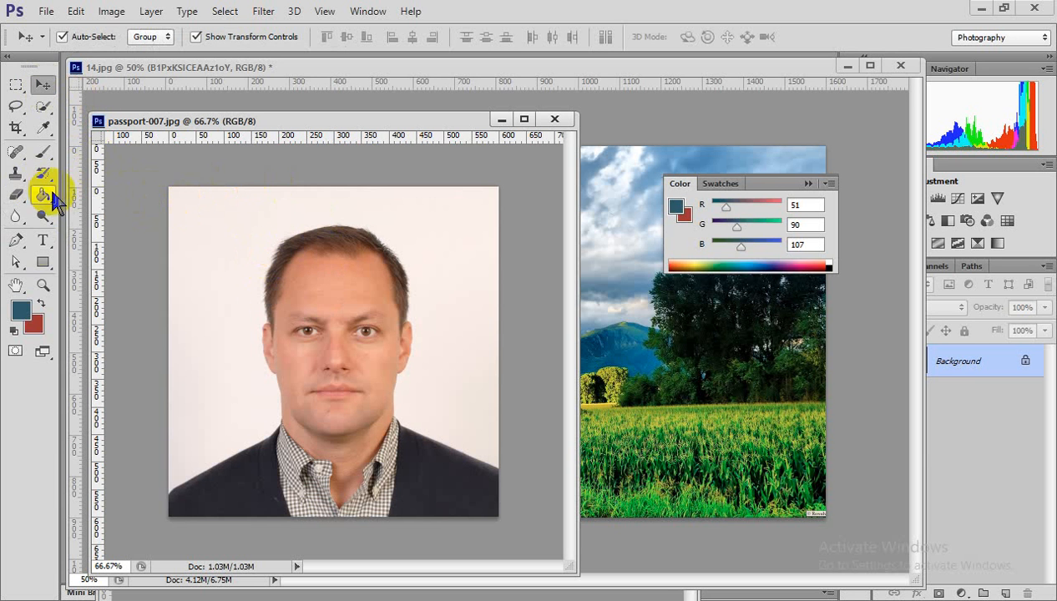
{"action": "left_click", "coordinate": [43, 106]}
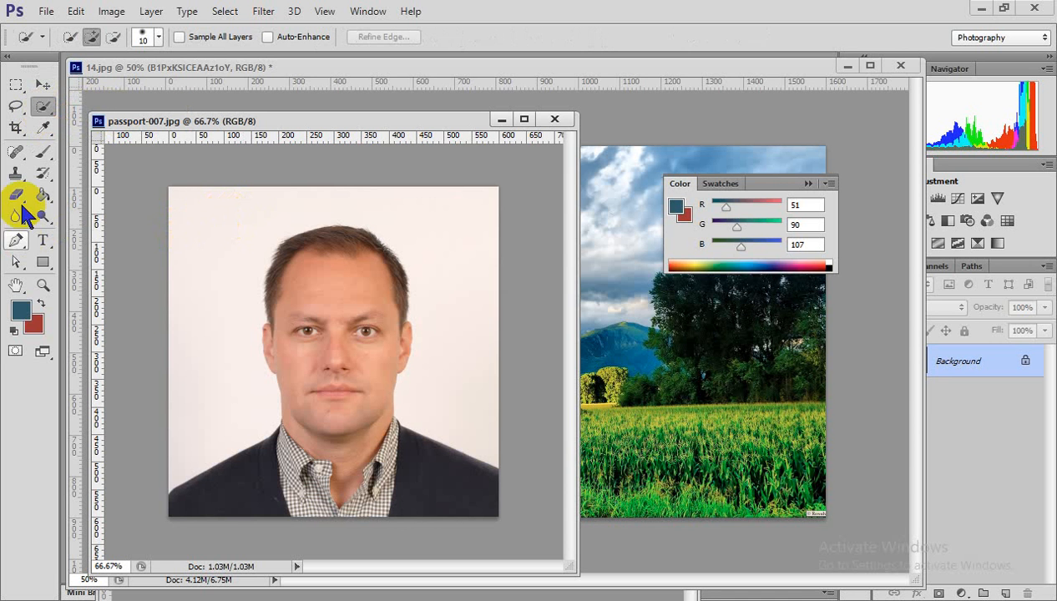
{"action": "left_click", "coordinate": [46, 107]}
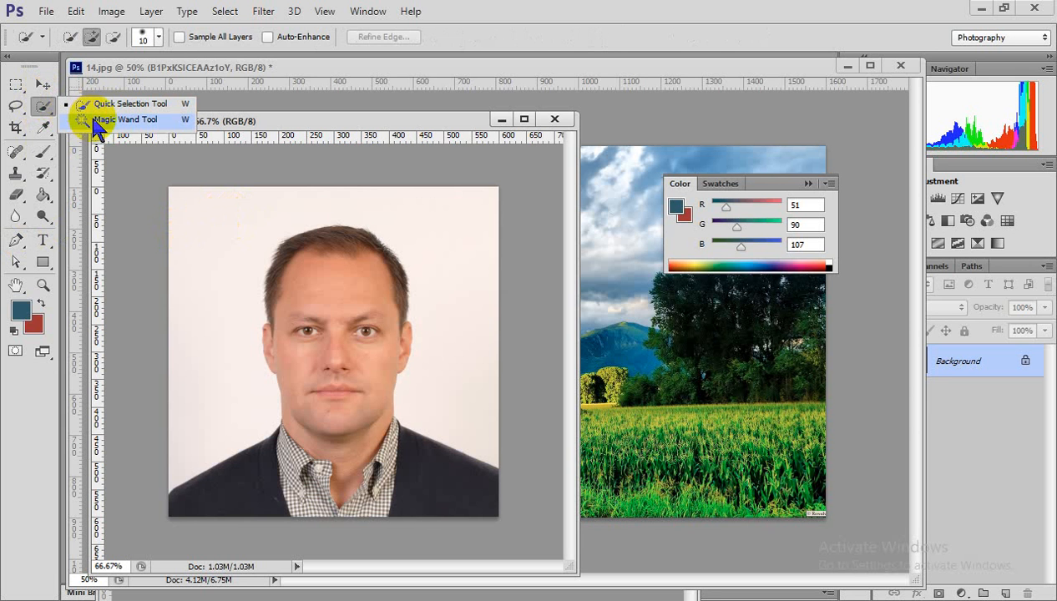
{"action": "left_click", "coordinate": [118, 122]}
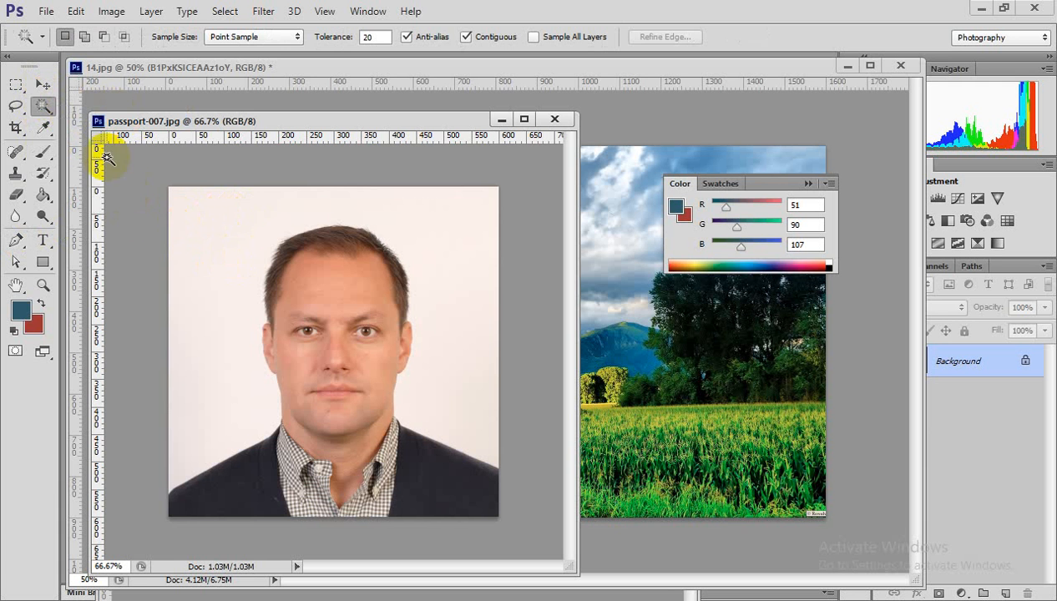
{"action": "left_click_drag", "start_coordinate": [50, 108], "coordinate": [90, 107]}
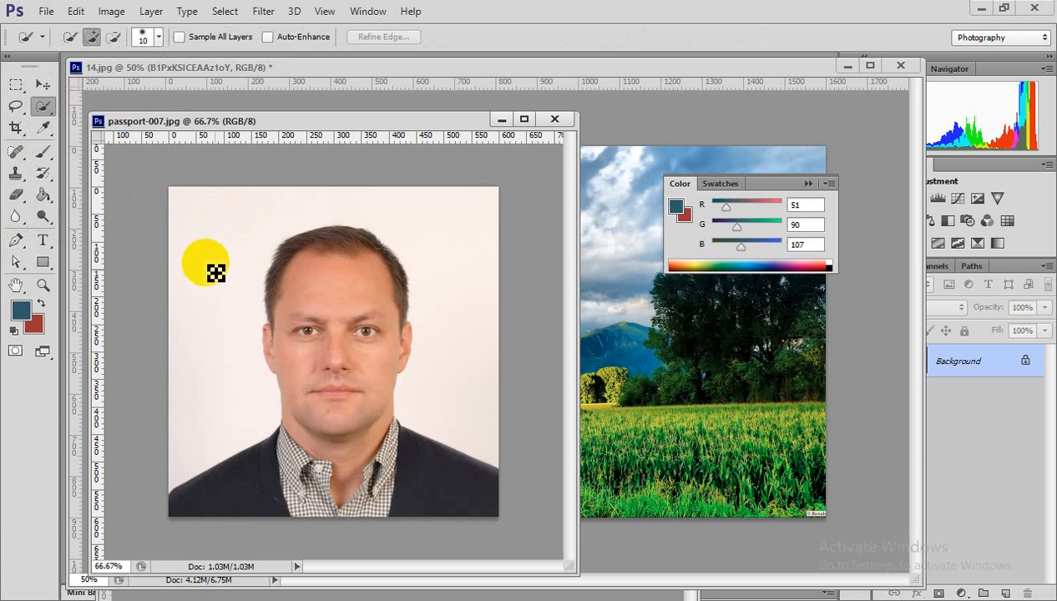
{"action": "mouse_move", "coordinate": [240, 255]}
{"action": "left_mouse_down"}
{"action": "mouse_move", "coordinate": [243, 215]}
{"action": "mouse_move", "coordinate": [229, 238]}
{"action": "mouse_move", "coordinate": [399, 223]}
{"action": "mouse_move", "coordinate": [429, 253]}
{"action": "left_mouse_up"}
{"action": "key", "text": "ctrl+d"}
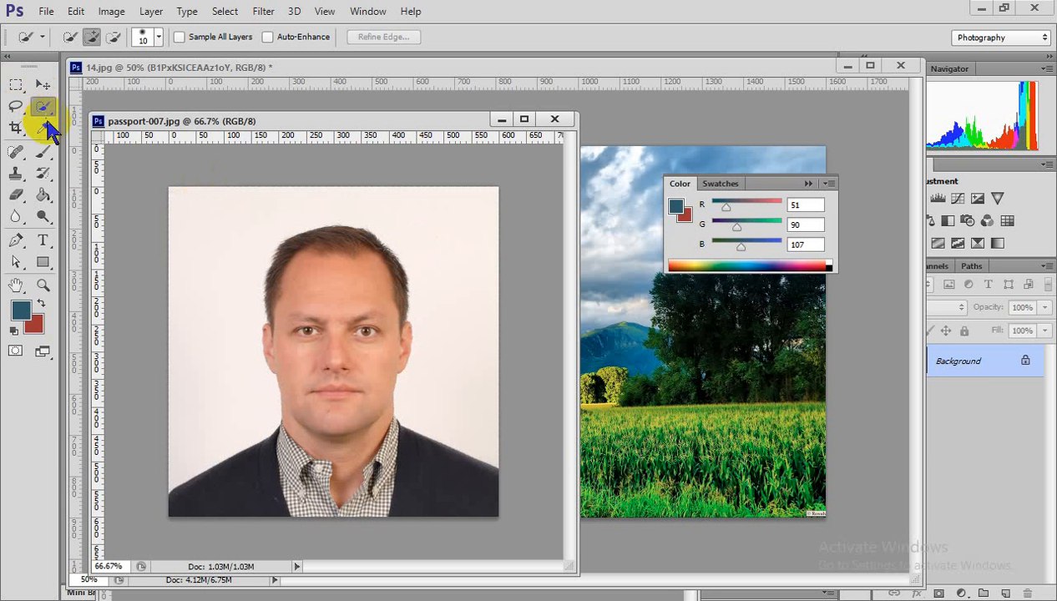
Select the portrait's whole light background with the Magic Wand at tolerance 20, adding the missed area above the right shoulder
{"action": "left_click_drag", "start_coordinate": [43, 116], "coordinate": [115, 127]}
{"action": "left_click", "coordinate": [376, 36]}
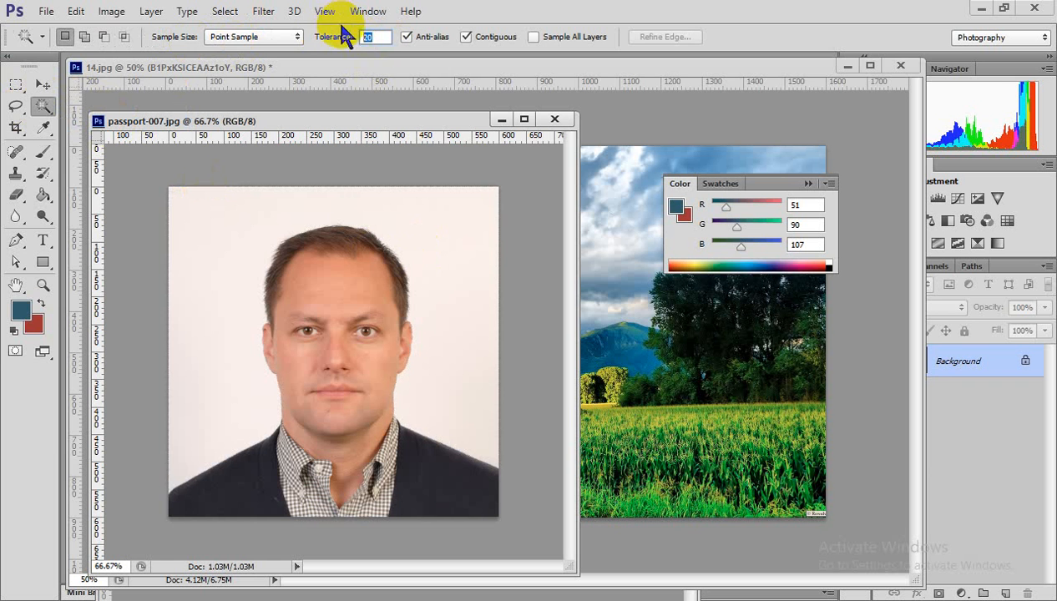
{"action": "left_click", "coordinate": [185, 264]}
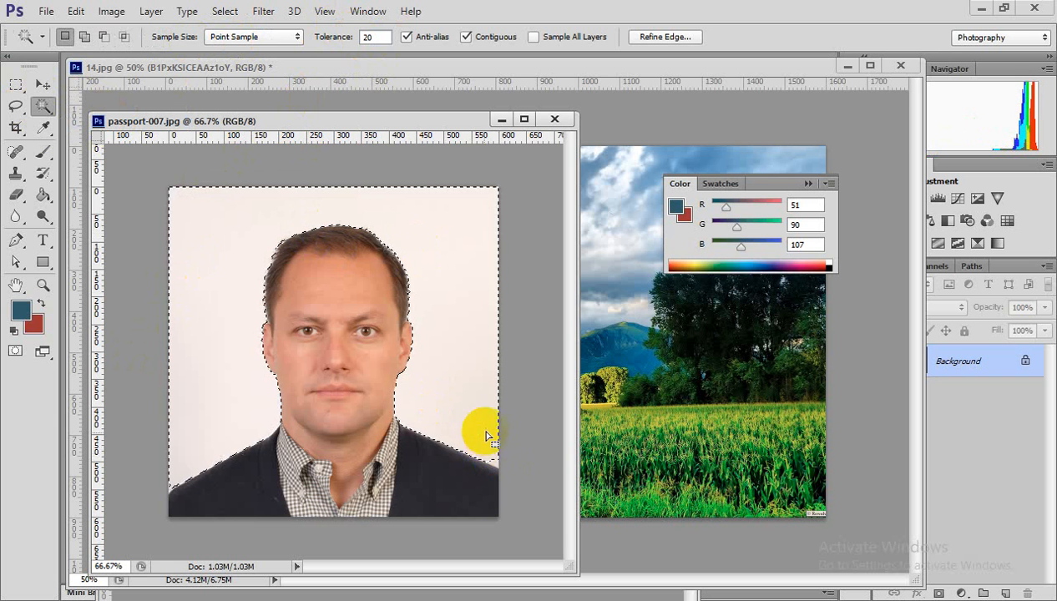
{"action": "key", "text": "shift"}
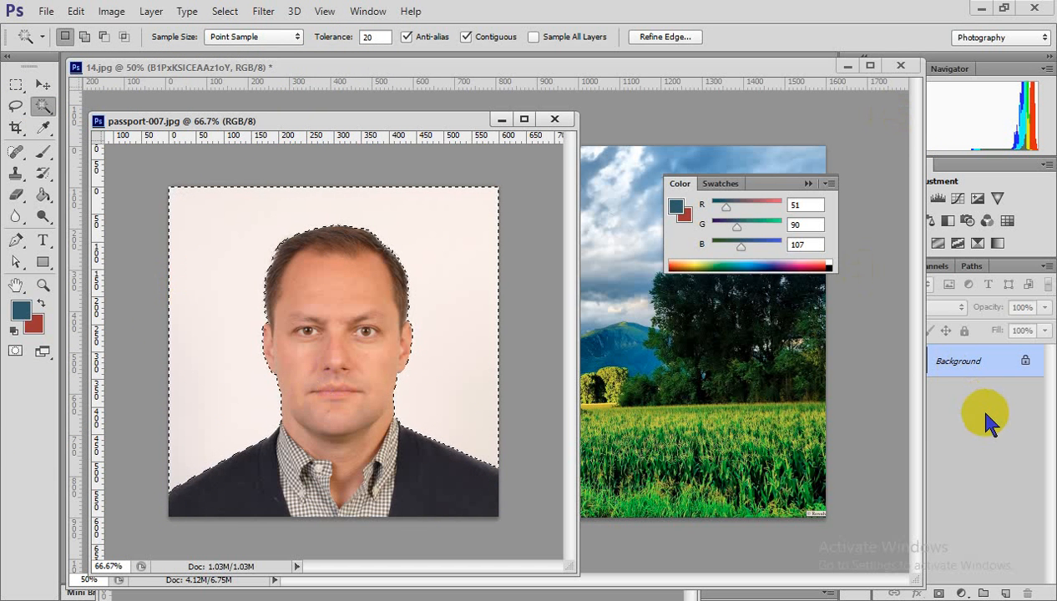
Narrow the 14.jpg window and move it lower to uncover the layers, and bring passport-007.jpg to the front
{"action": "left_click_drag", "start_coordinate": [925, 129], "coordinate": [854, 144]}
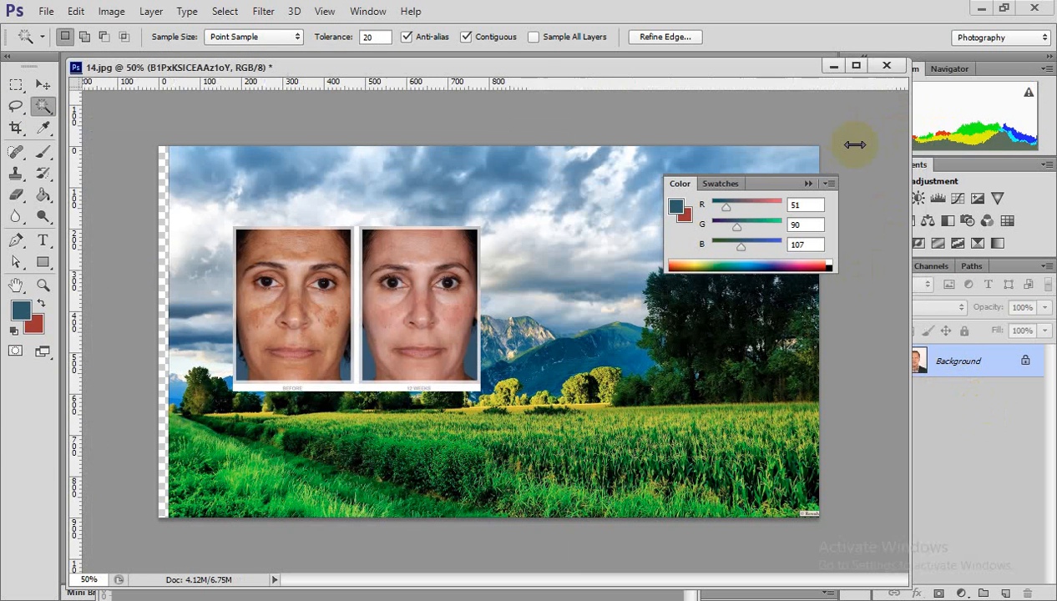
{"action": "left_click_drag", "start_coordinate": [609, 71], "coordinate": [622, 319]}
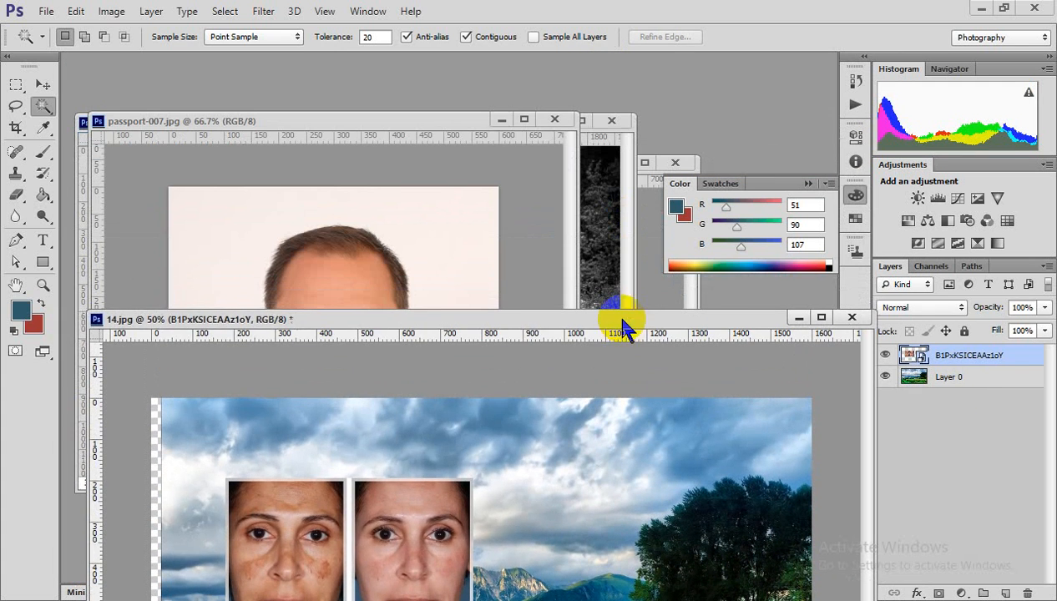
{"action": "left_click", "coordinate": [495, 142]}
Convert the portrait's Background into an editable layer, delete the selected light backdrop, and clear the selection
{"action": "double_click", "coordinate": [903, 367]}
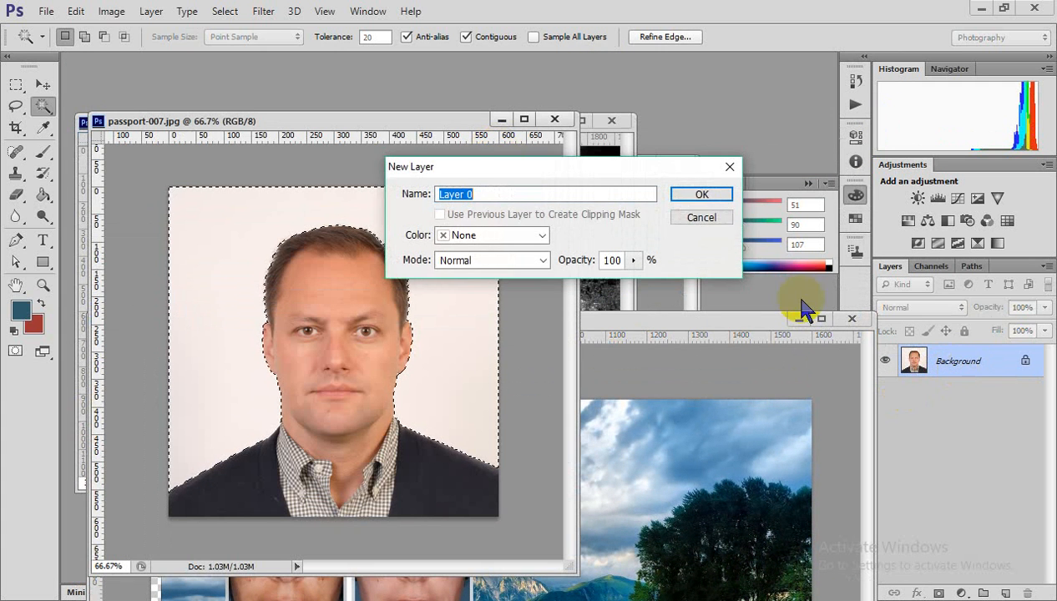
{"action": "left_click", "coordinate": [701, 195]}
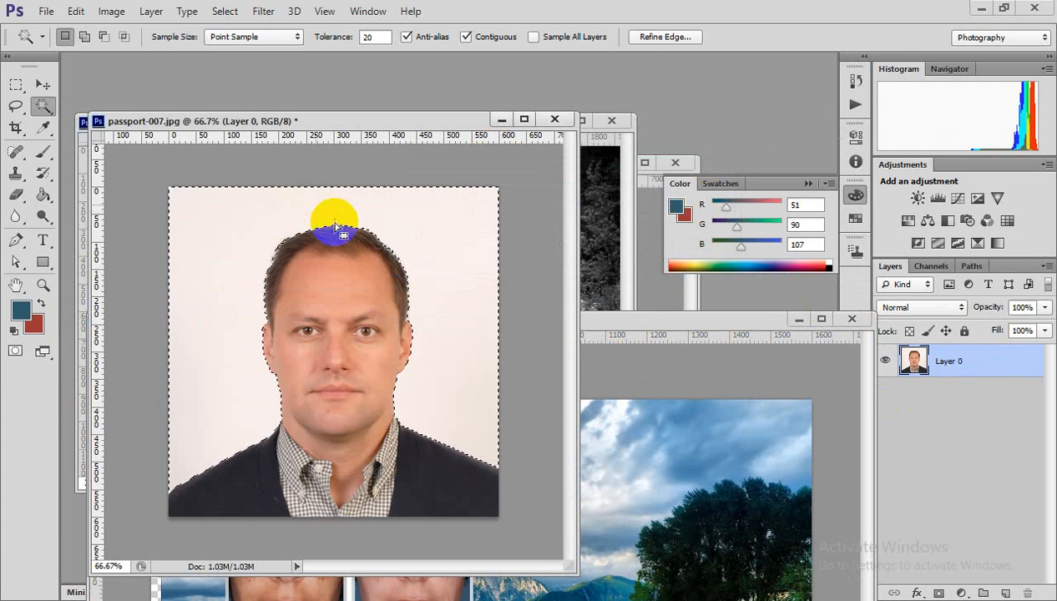
{"action": "key", "text": "Delete"}
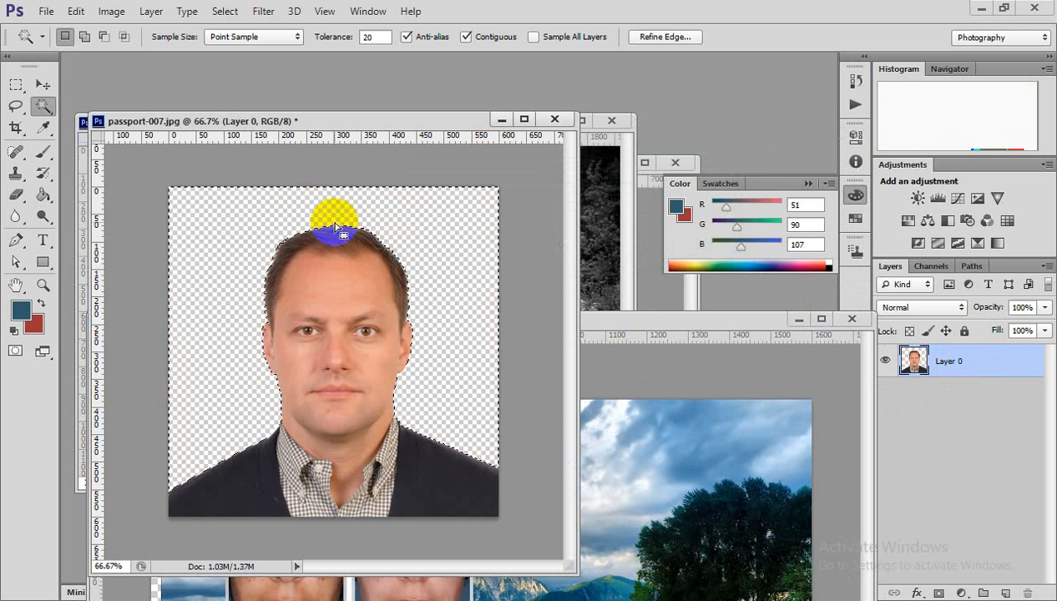
{"action": "key", "text": "ctrl+d"}
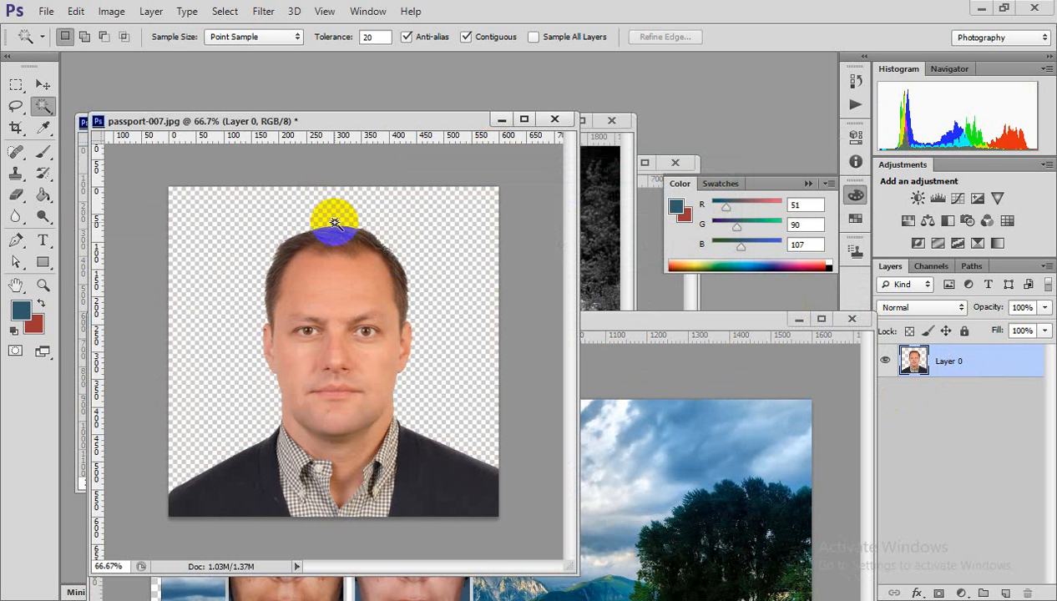
Add a new layer above the portrait and fill it with light blue, RGB 51, 204, 255, using the Paint Bucket
{"action": "left_click", "coordinate": [951, 482]}
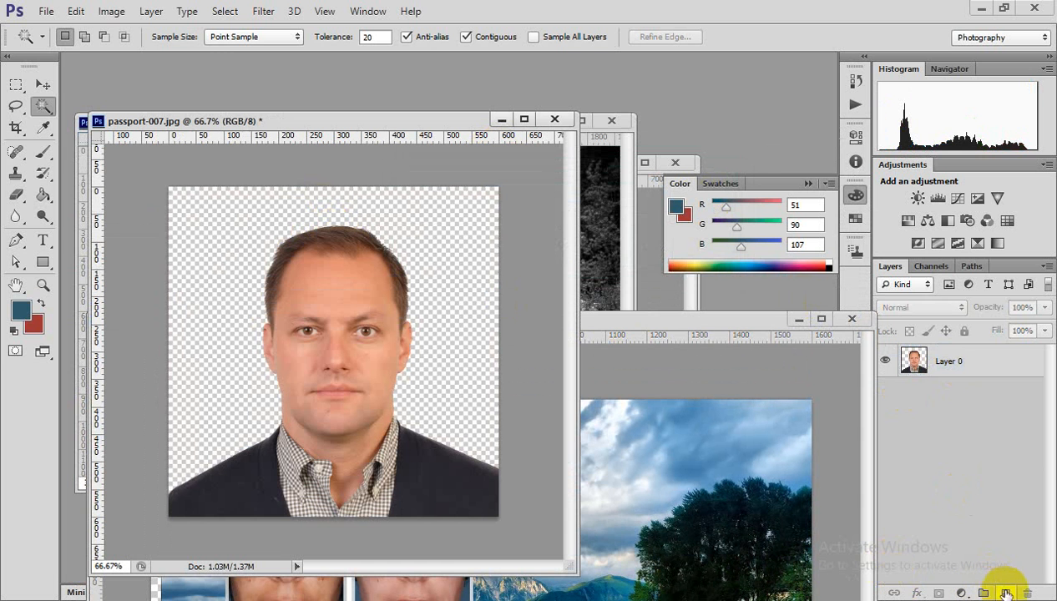
{"action": "left_click", "coordinate": [1005, 592]}
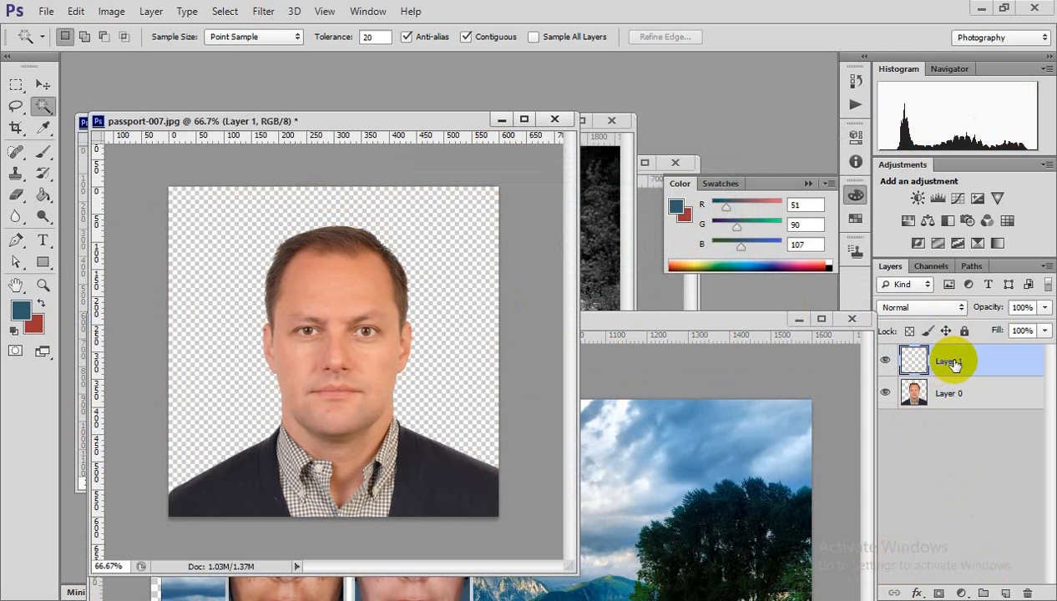
{"action": "left_click", "coordinate": [43, 194]}
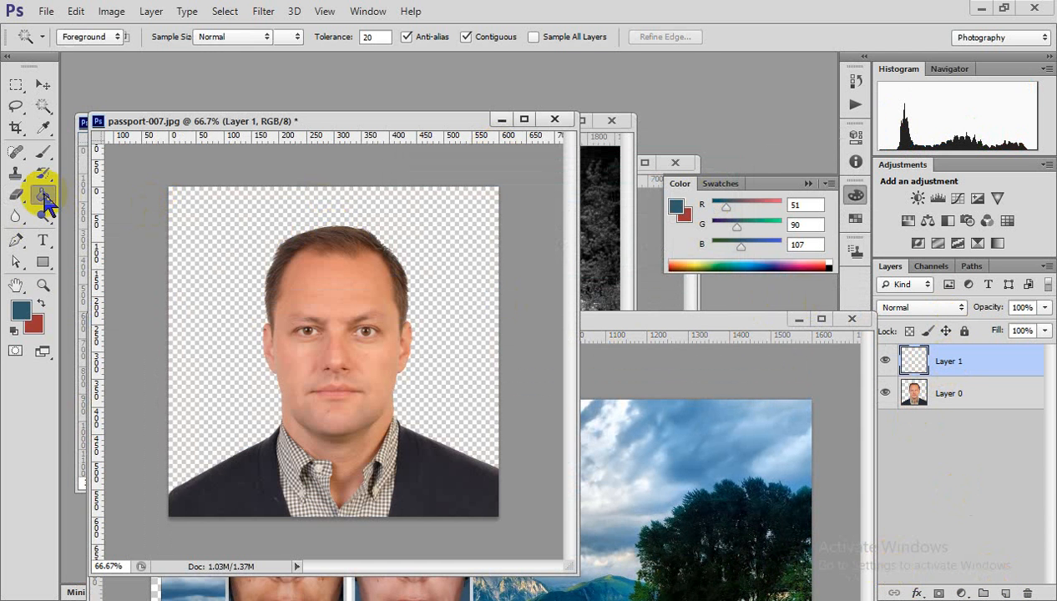
{"action": "left_click", "coordinate": [29, 313]}
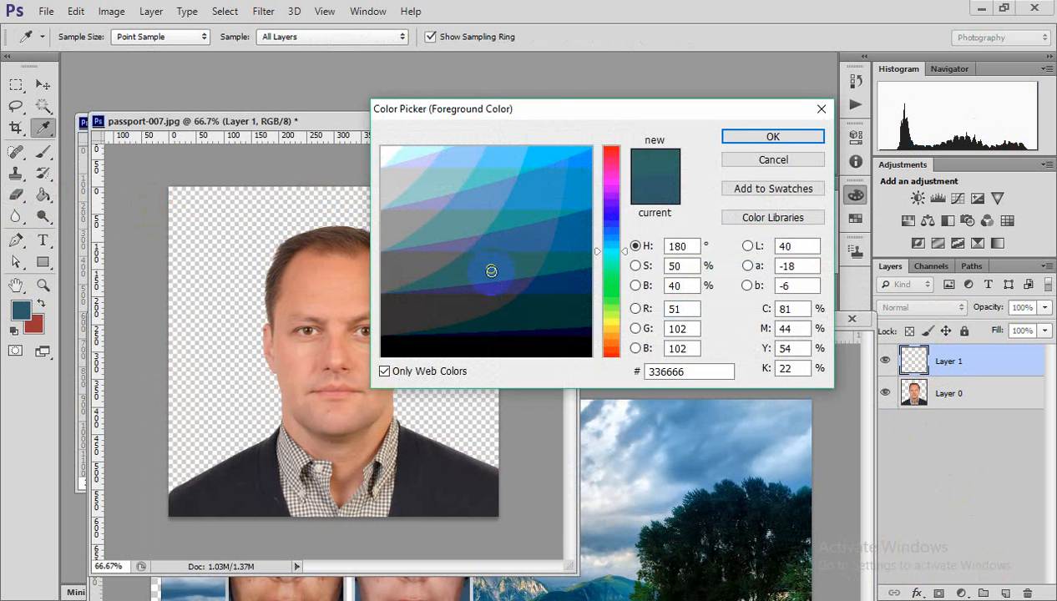
{"action": "left_click_drag", "start_coordinate": [486, 267], "coordinate": [555, 107]}
{"action": "left_click", "coordinate": [756, 136]}
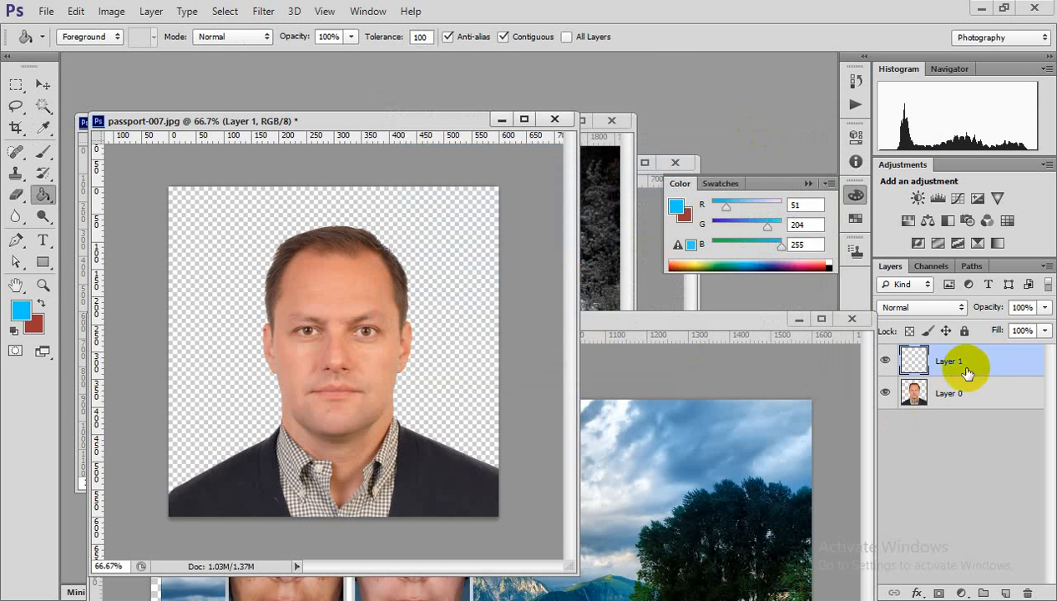
{"action": "left_click", "coordinate": [216, 230]}
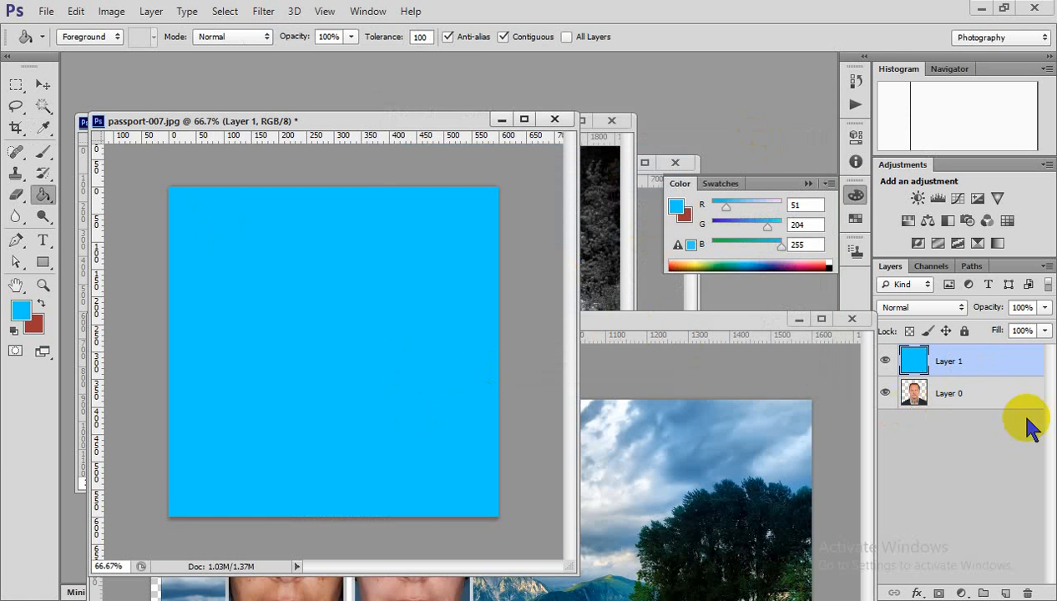
Reorder the layers so the blue Layer 1 sits beneath the portrait's Layer 0
{"action": "left_click", "coordinate": [958, 395]}
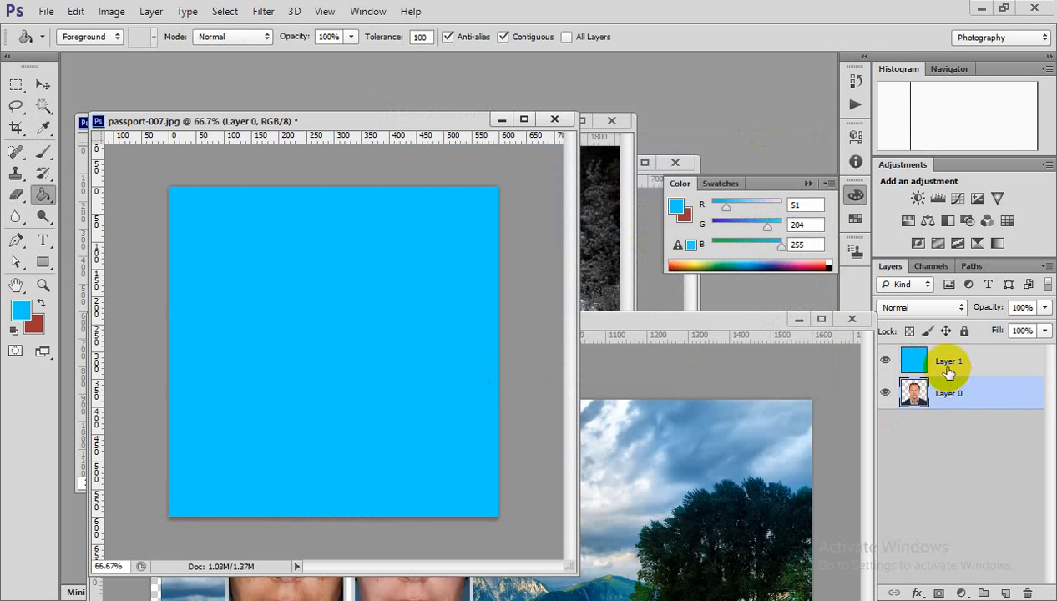
{"action": "left_click", "coordinate": [943, 360]}
{"action": "left_click", "coordinate": [950, 455]}
{"action": "left_click", "coordinate": [943, 361]}
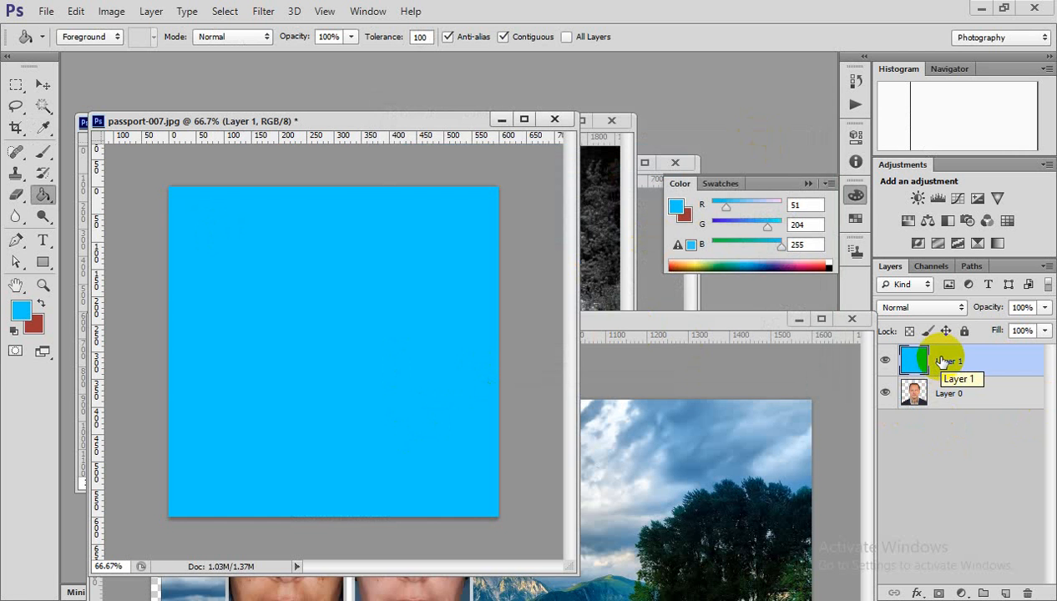
{"action": "left_click_drag", "start_coordinate": [940, 362], "coordinate": [962, 424]}
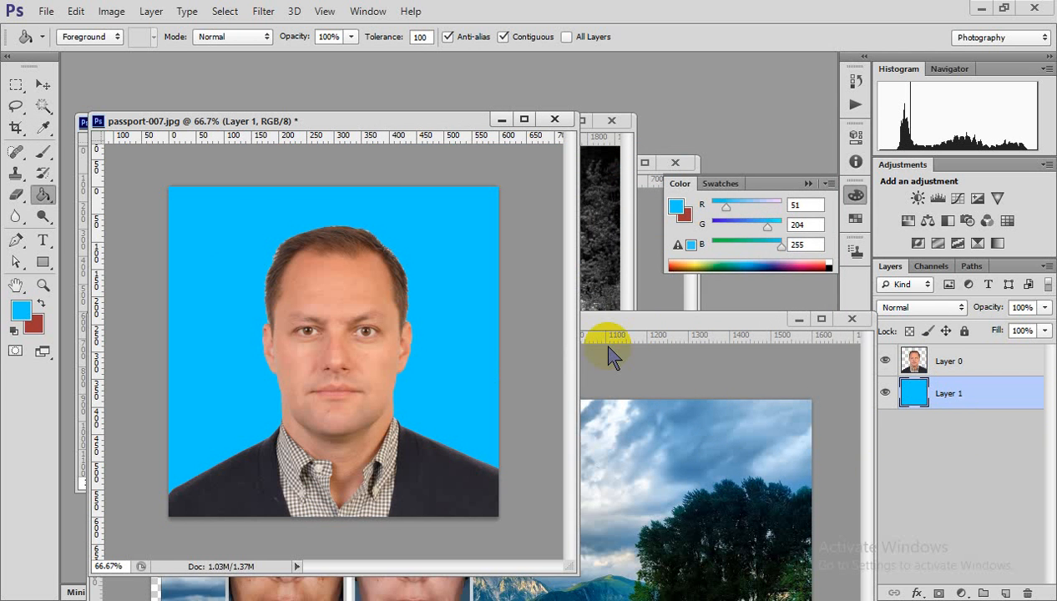
Undo the layer reordering, the blue fill and the creation of the new layer
{"action": "key", "text": "ctrl+bracketright"}
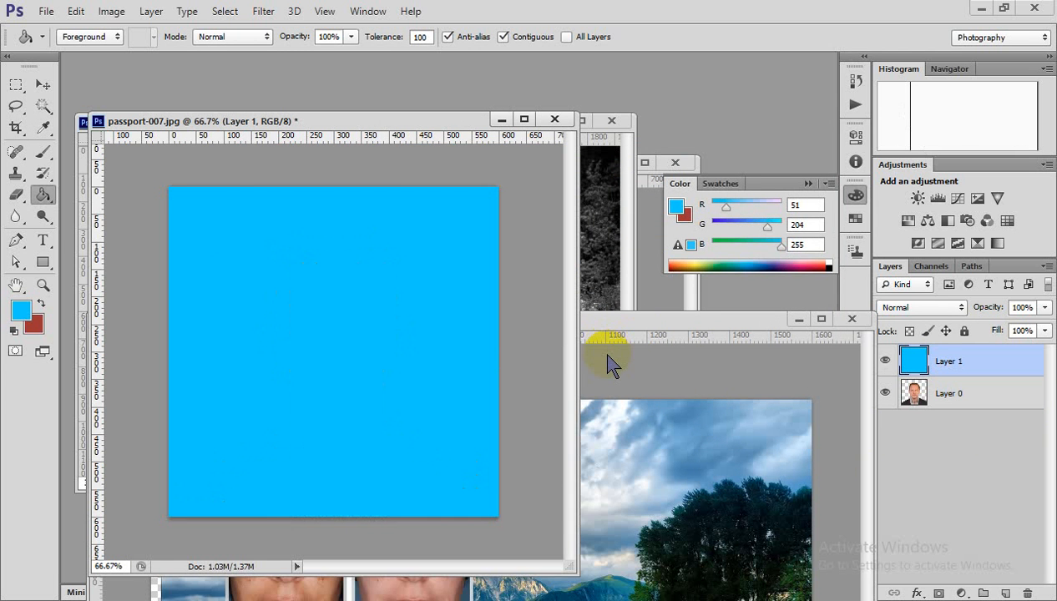
{"action": "key", "text": "ctrl+alt+z"}
{"action": "key", "text": "ctrl+alt+z"}
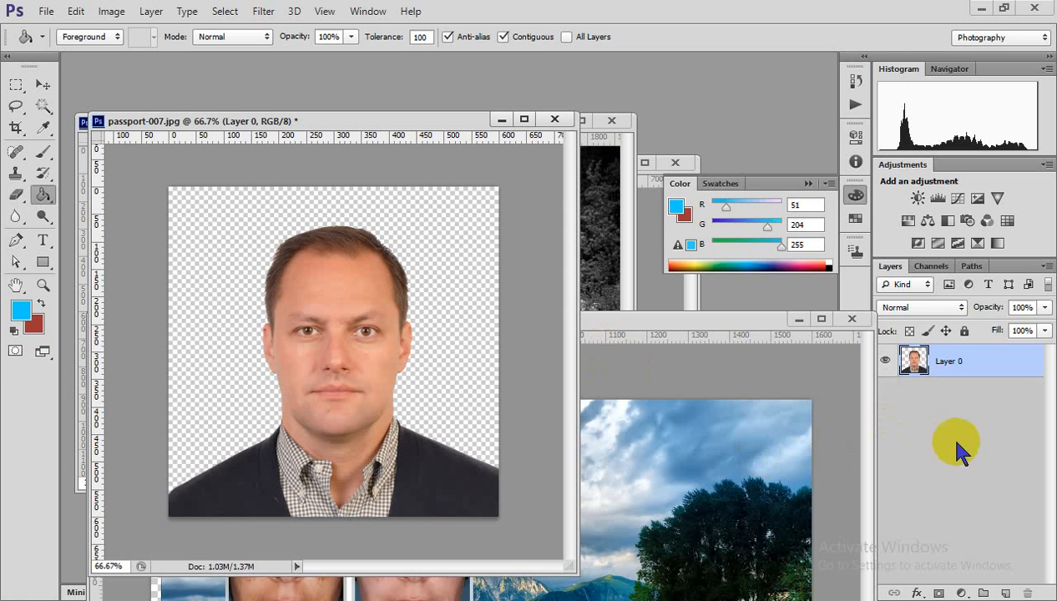
Add a new empty layer above the portrait layer
{"action": "left_click", "coordinate": [957, 443]}
{"action": "left_click", "coordinate": [950, 368]}
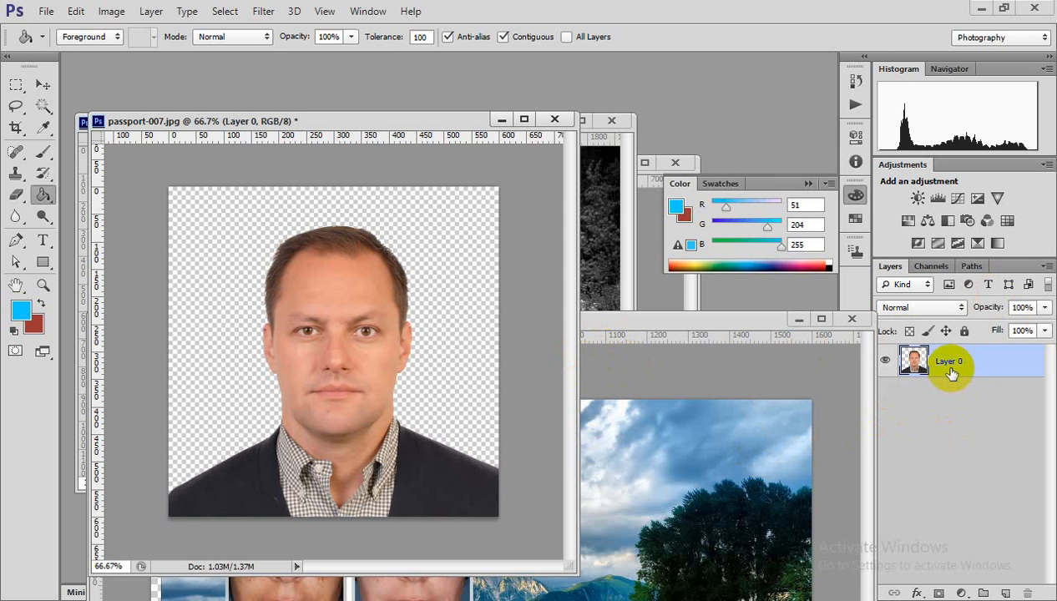
{"action": "left_click", "coordinate": [1005, 593]}
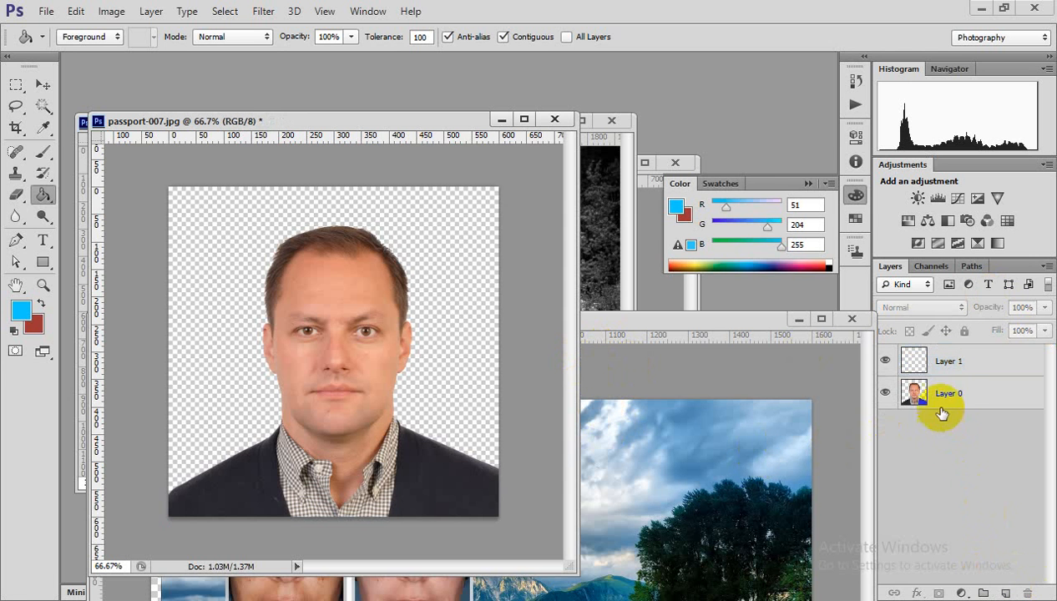
Fill the transparent area around the man directly on Layer 0 with light blue, and shift the whole layer down and right
{"action": "left_click", "coordinate": [950, 393]}
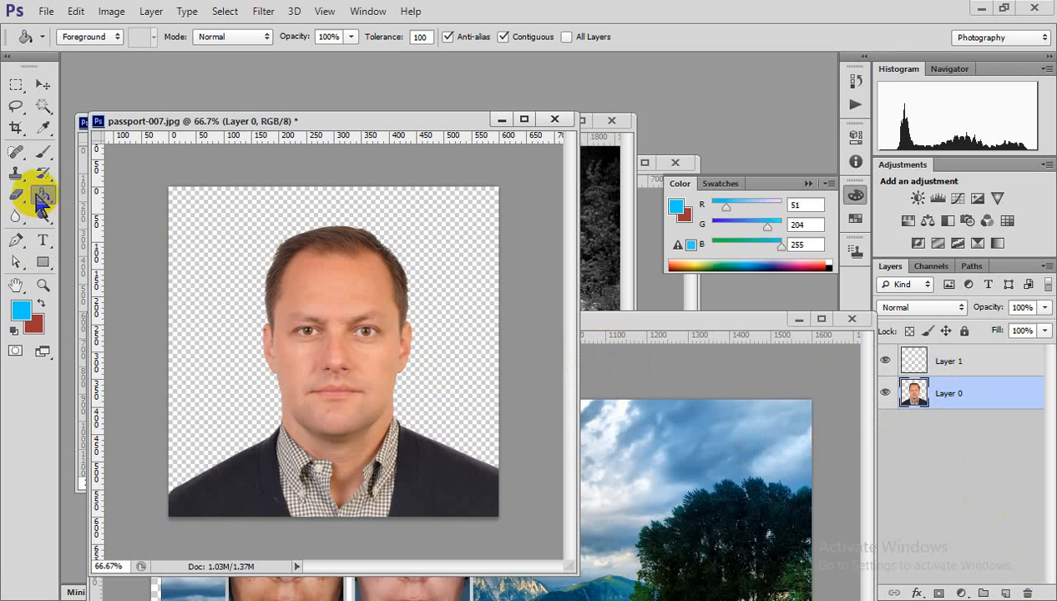
{"action": "left_click", "coordinate": [227, 233]}
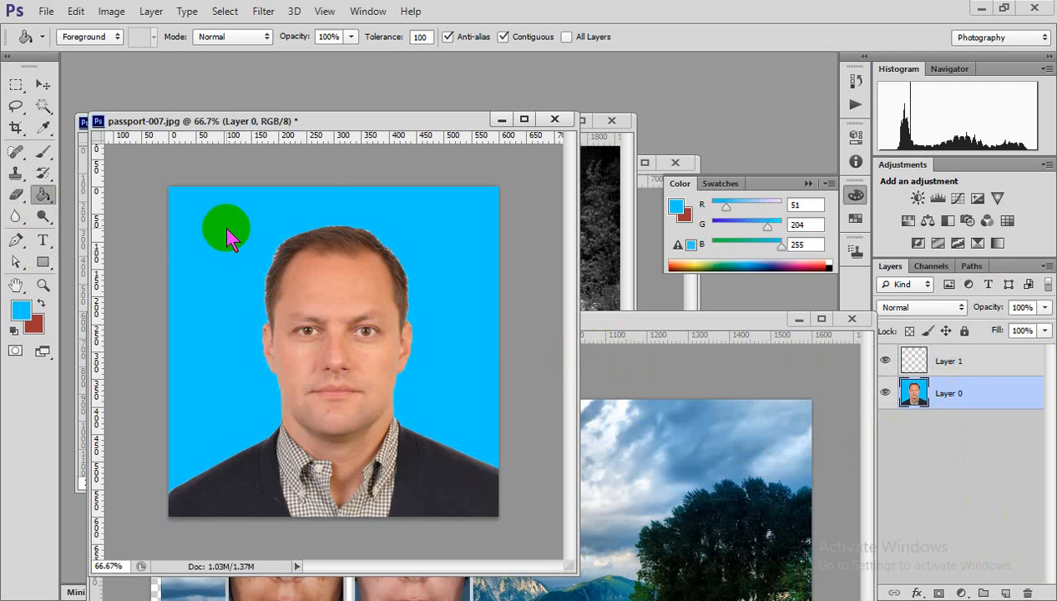
{"action": "left_click", "coordinate": [43, 84]}
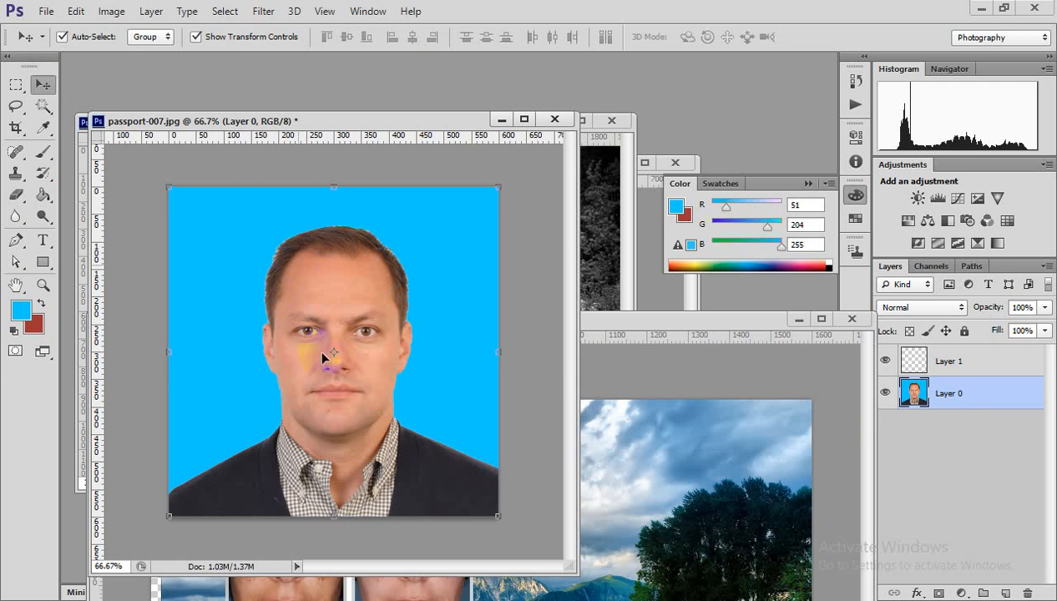
{"action": "left_click_drag", "start_coordinate": [303, 349], "coordinate": [301, 397]}
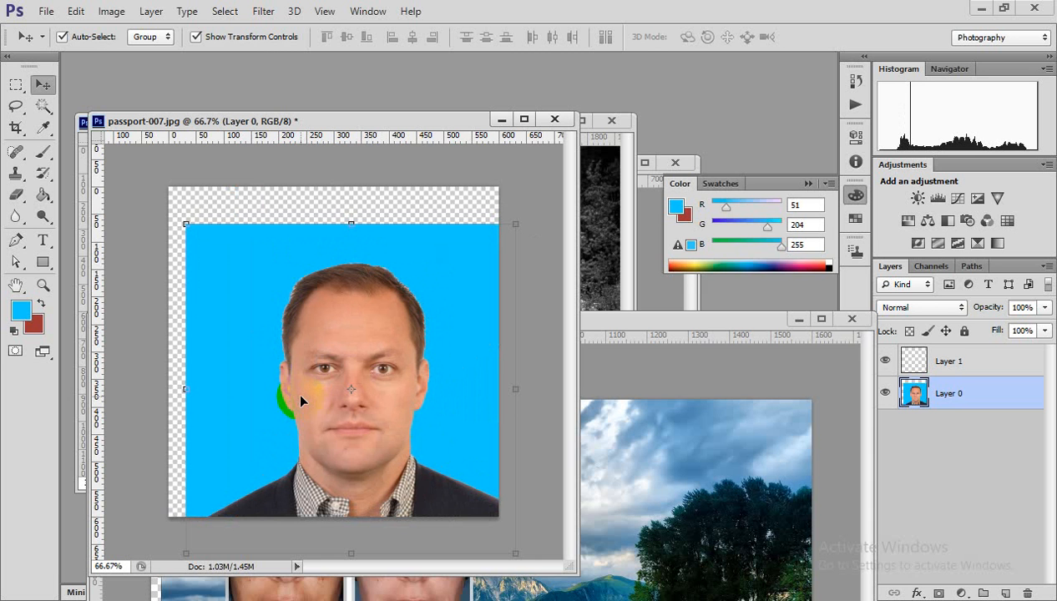
Undo the layer shift and the blue fill made on the portrait layer
{"action": "key", "text": "ctrl+alt+z"}
{"action": "key", "text": "ctrl+alt+z"}
{"action": "key", "text": "ctrl+alt+z"}
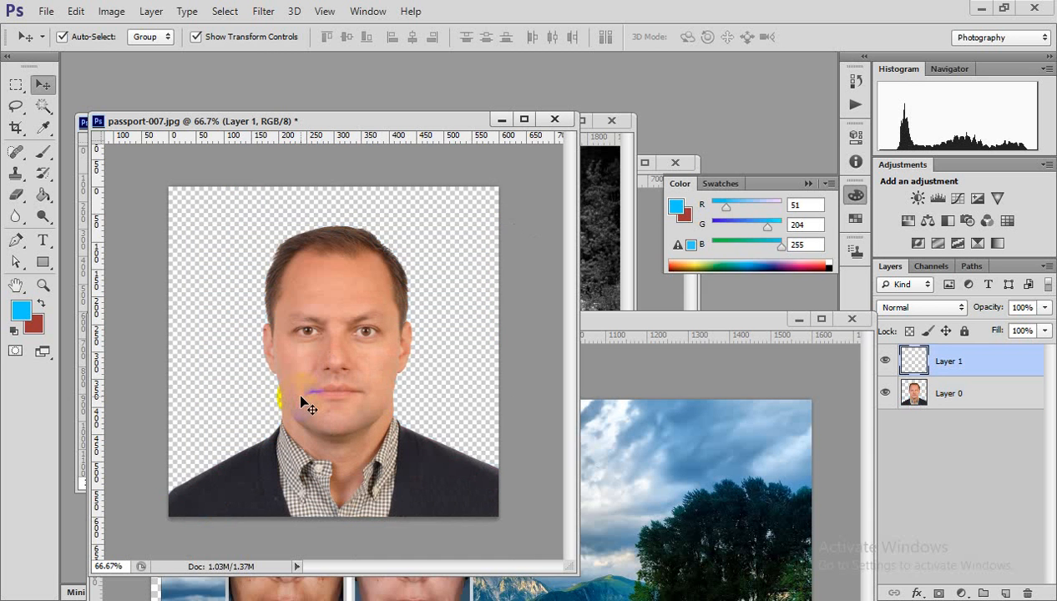
Fill the empty Layer 1 with light blue using the Paint Bucket and place it beneath the portrait's Layer 0
{"action": "left_click", "coordinate": [951, 417]}
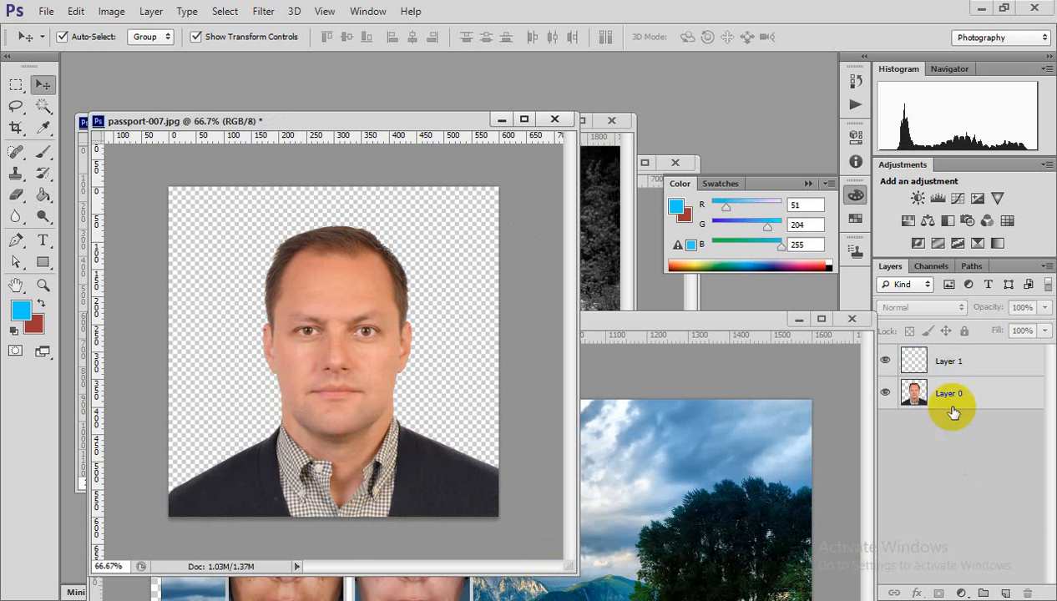
{"action": "left_click", "coordinate": [965, 364]}
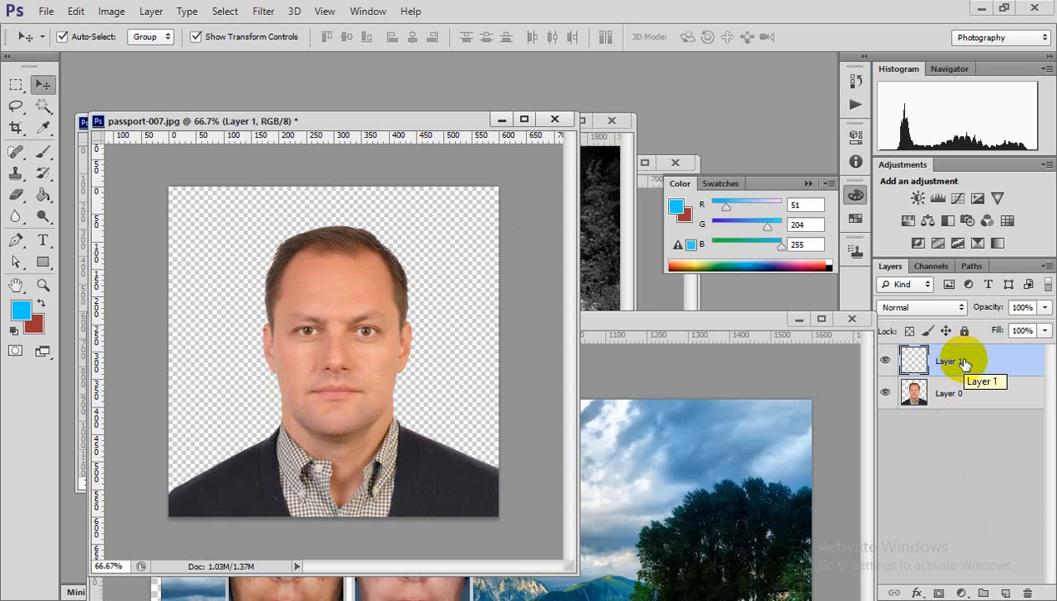
{"action": "left_click", "coordinate": [933, 475]}
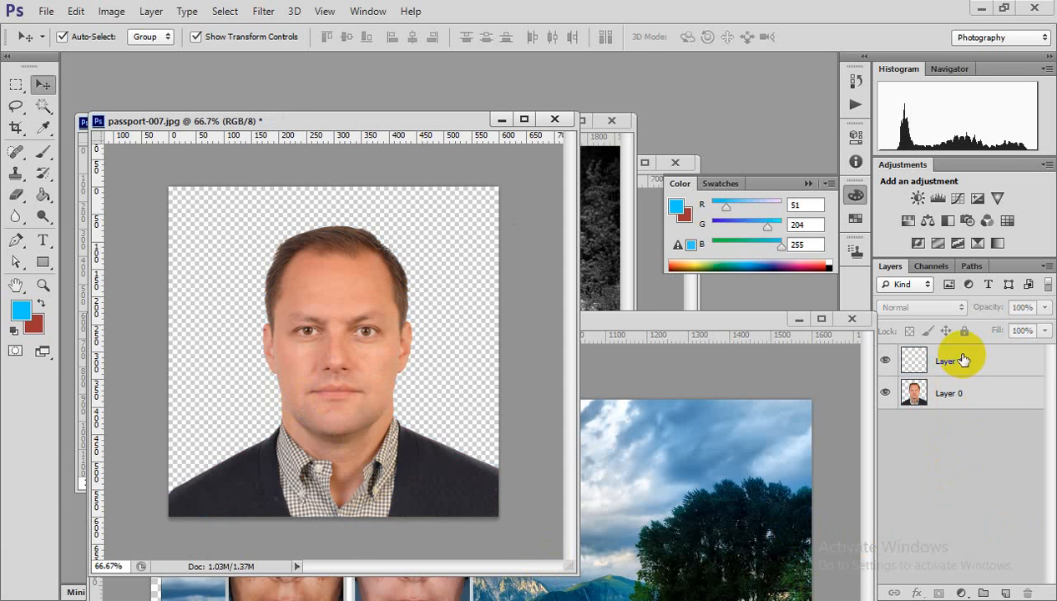
{"action": "left_click", "coordinate": [954, 361]}
{"action": "left_click", "coordinate": [43, 195]}
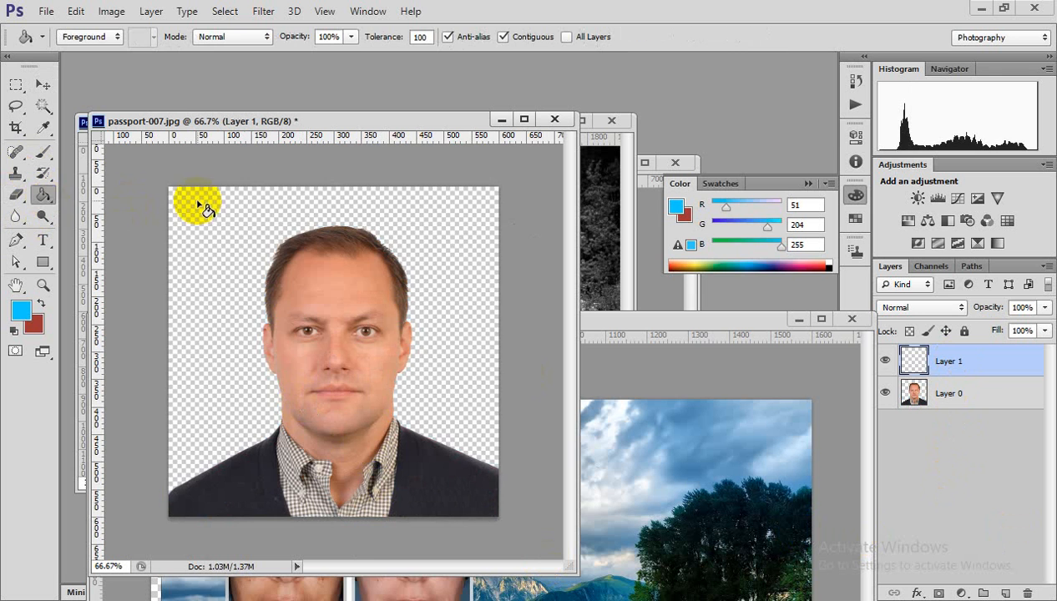
{"action": "left_click", "coordinate": [199, 202]}
{"action": "left_click", "coordinate": [43, 84]}
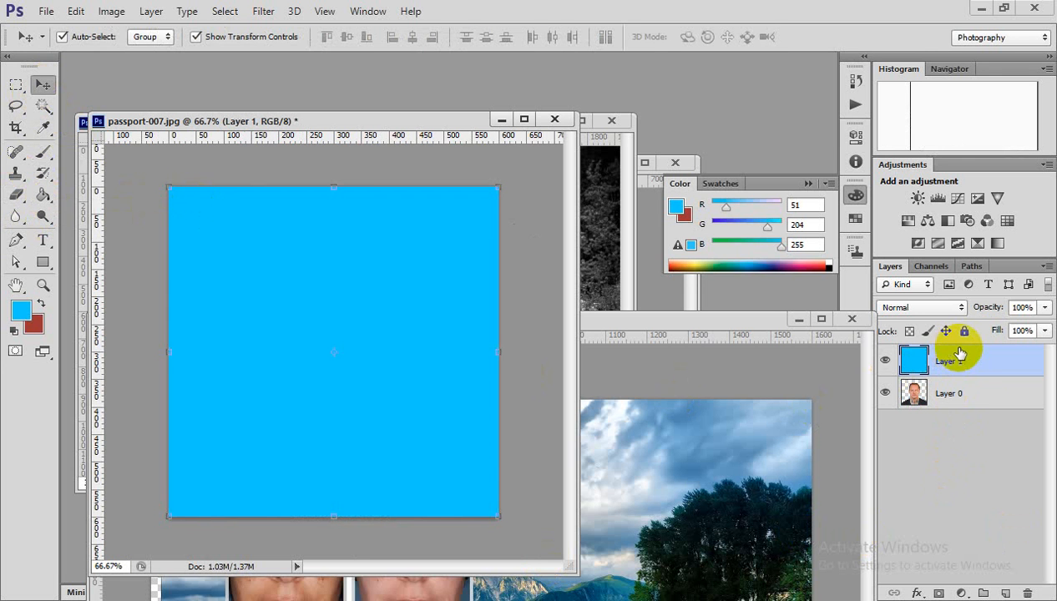
{"action": "left_click_drag", "start_coordinate": [951, 358], "coordinate": [963, 443]}
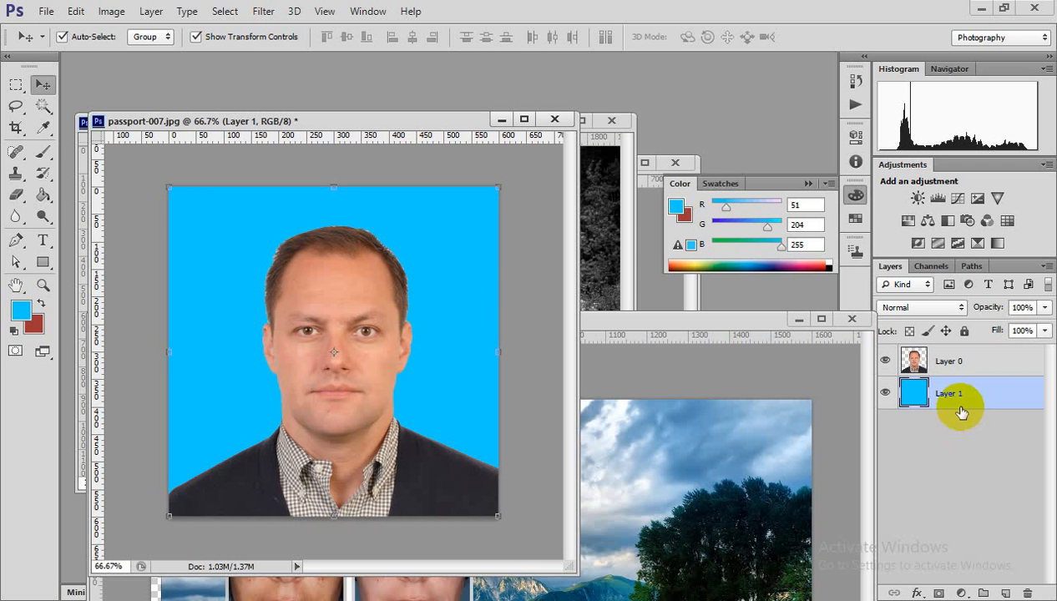
Try moving the cut-out portrait on Layer 0 separately over the blue background, and undo the move
{"action": "left_click", "coordinate": [980, 366]}
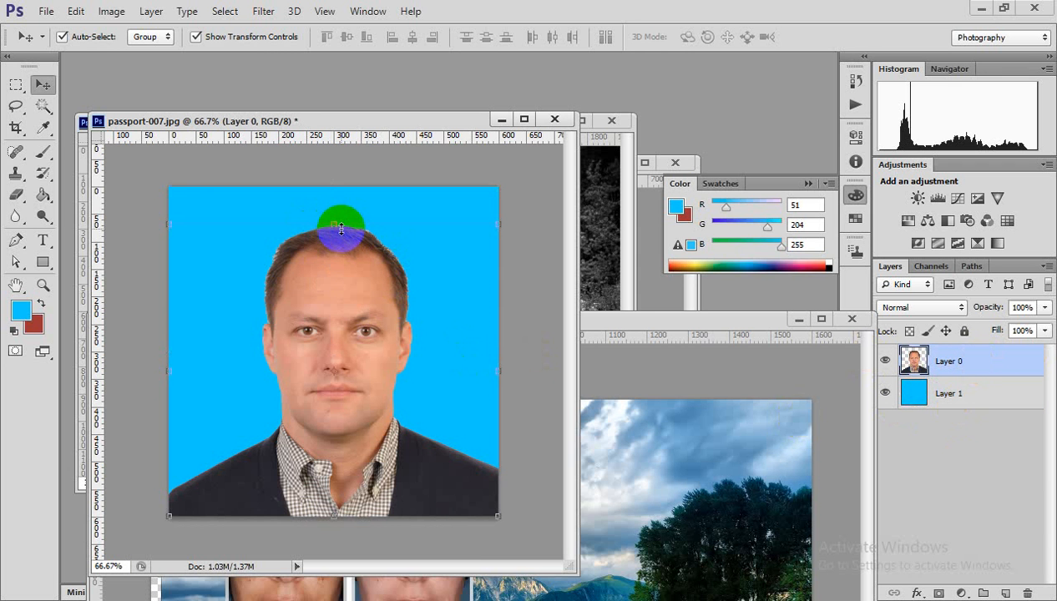
{"action": "left_click_drag", "start_coordinate": [342, 378], "coordinate": [381, 355]}
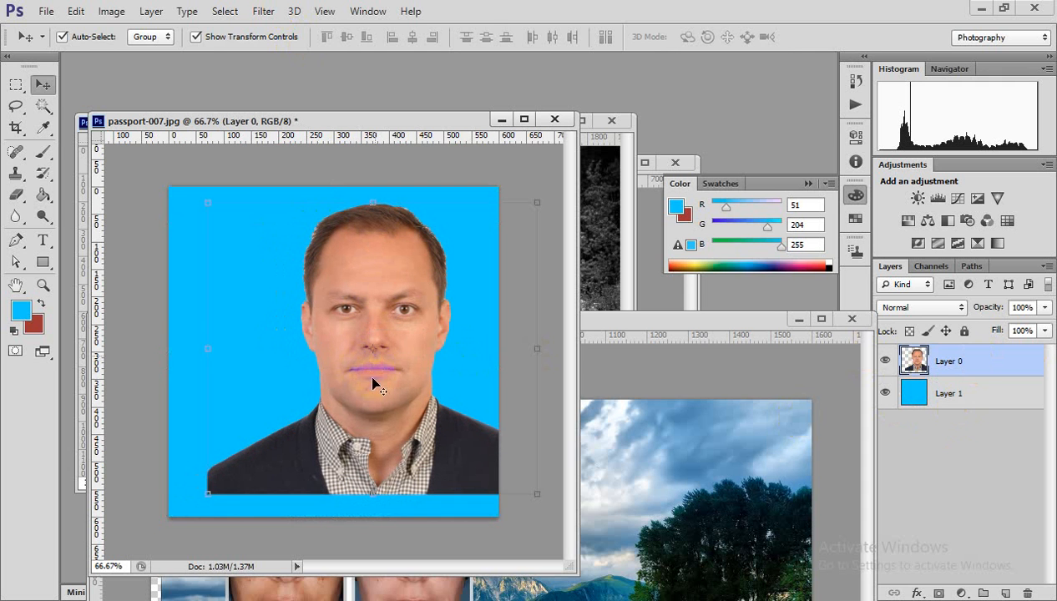
{"action": "key", "text": "ctrl+t"}
{"action": "key", "text": "ctrl+z"}
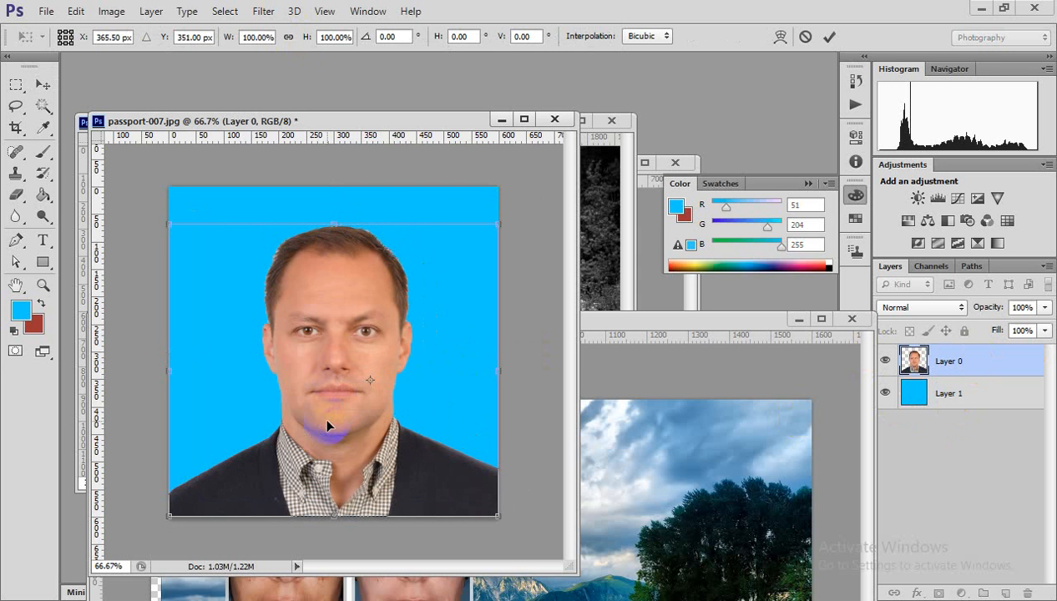
{"action": "left_click", "coordinate": [346, 178]}
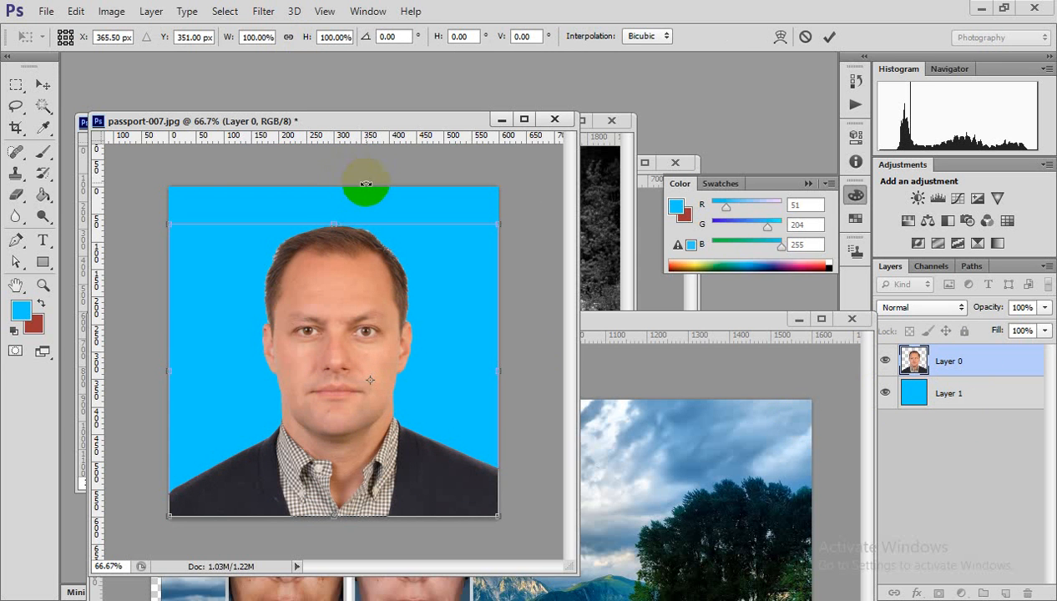
Transform the blue Layer 1 to half its width from its right edge, so it covers only the image's left half
{"action": "left_click", "coordinate": [401, 199]}
{"action": "mouse_move", "coordinate": [498, 351]}
{"action": "left_mouse_down"}
{"action": "mouse_move", "coordinate": [306, 348]}
{"action": "mouse_move", "coordinate": [333, 349]}
{"action": "left_mouse_up"}
{"action": "left_click", "coordinate": [259, 288]}
{"action": "double_click", "coordinate": [227, 191]}
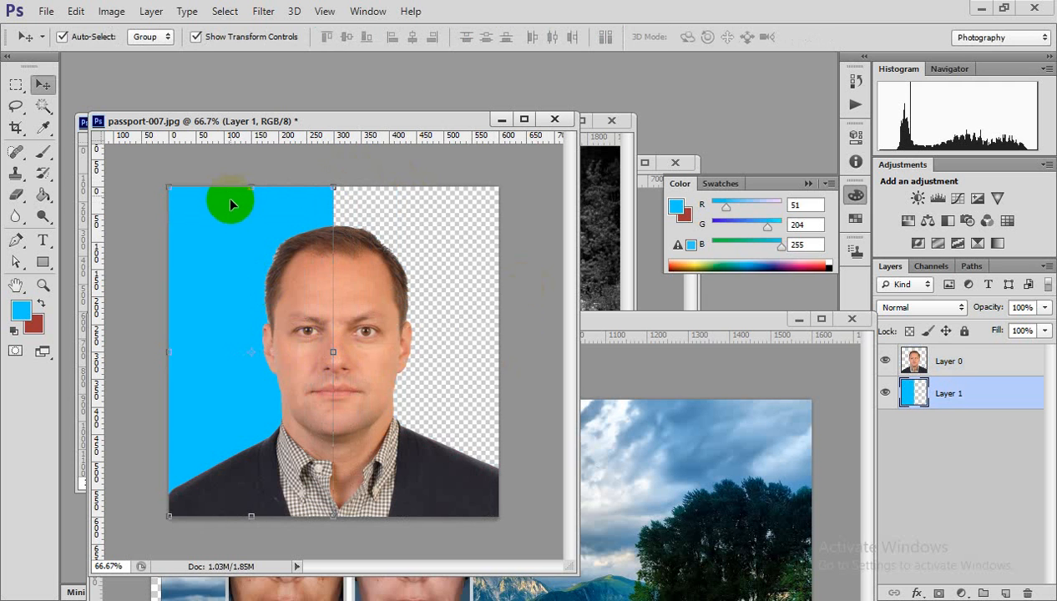
Duplicate the blue half-layer onto the image's right half and fill the copy with dark red, RGB 153, 51, 51
{"action": "left_click_drag", "start_coordinate": [228, 219], "coordinate": [495, 405]}
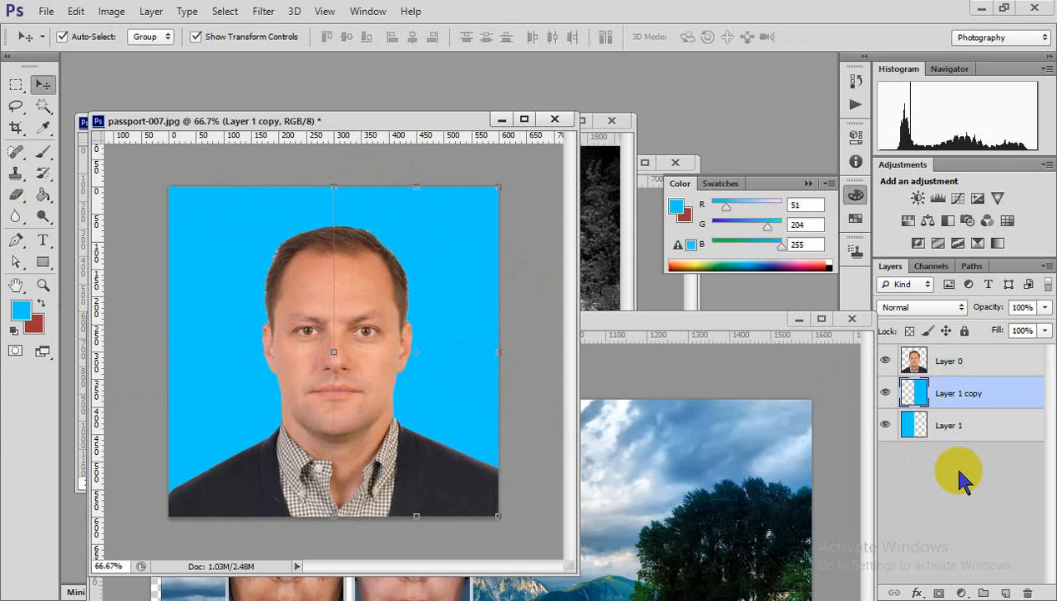
{"action": "left_click", "coordinate": [40, 303]}
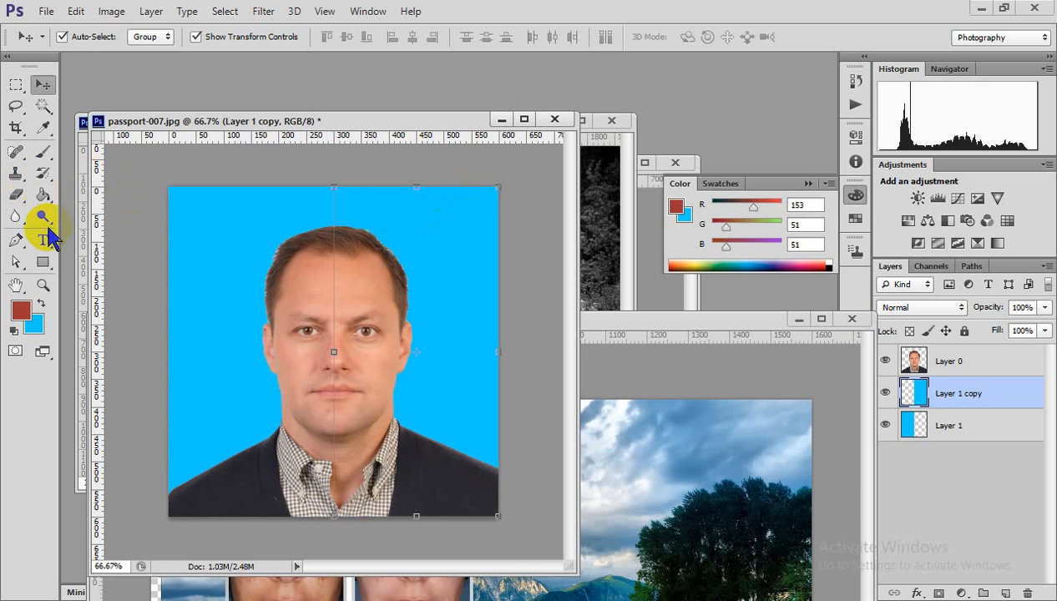
{"action": "left_click", "coordinate": [38, 198]}
{"action": "left_click", "coordinate": [386, 214]}
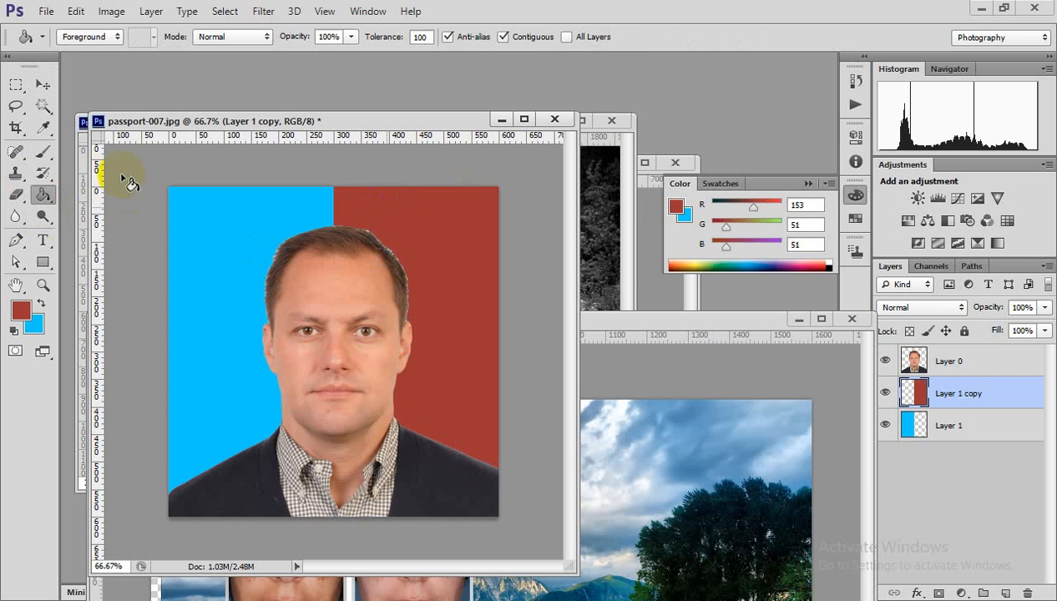
{"action": "left_click", "coordinate": [42, 84]}
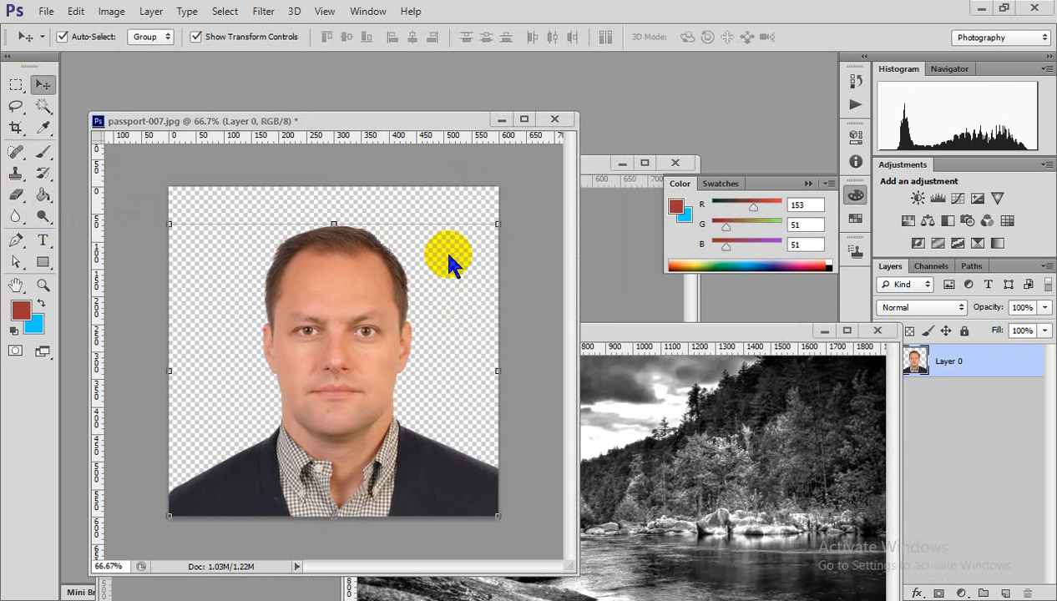
Copy the black-and-white river landscape from 2L4SKi0.jpg into the passport document and place it beneath the portrait's Layer 0
{"action": "left_click", "coordinate": [672, 420]}
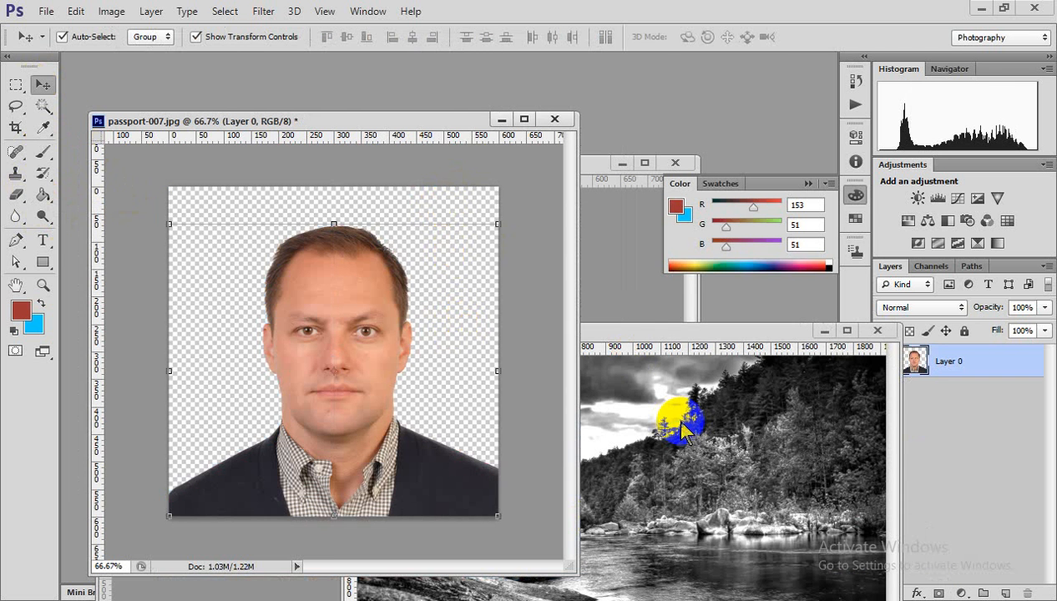
{"action": "left_click_drag", "start_coordinate": [700, 472], "coordinate": [427, 302]}
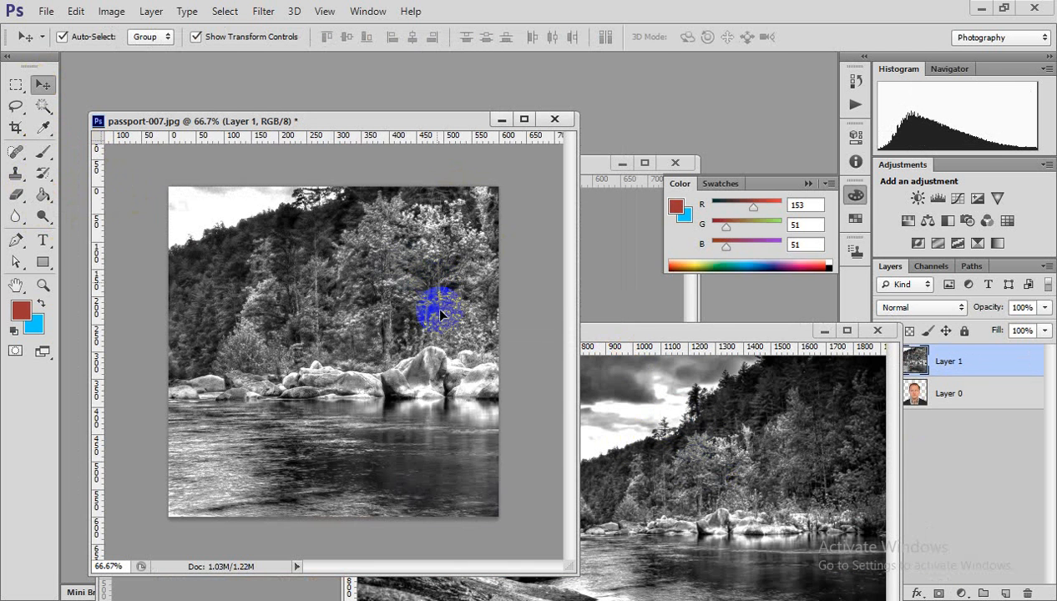
{"action": "left_click", "coordinate": [973, 363]}
{"action": "left_click_drag", "start_coordinate": [973, 362], "coordinate": [969, 438]}
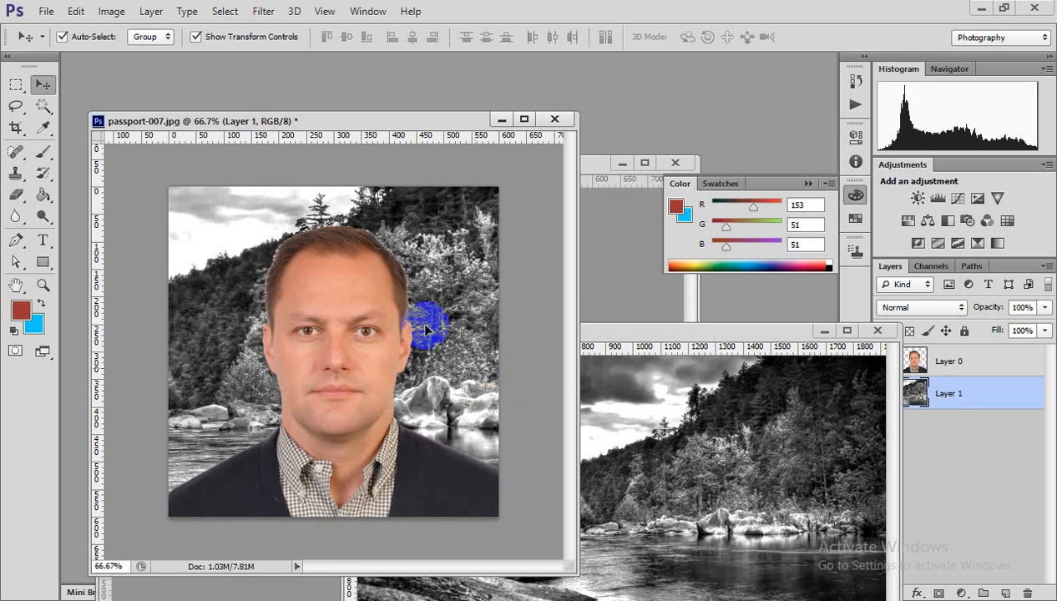
{"action": "left_click", "coordinate": [979, 437]}
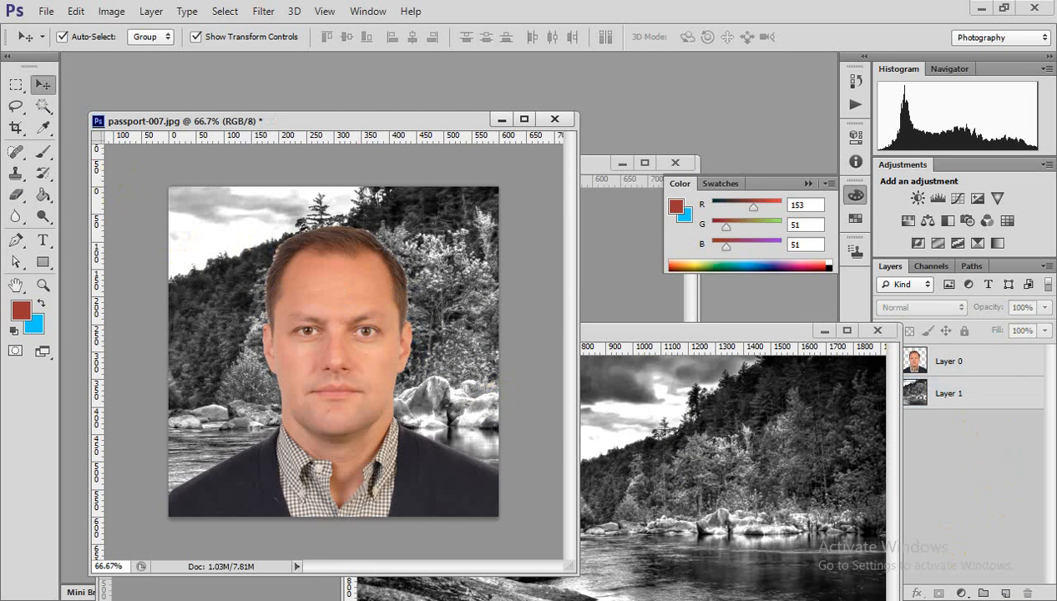
Close the 2L4SKi0.jpg landscape document without saving its changes
{"action": "left_click", "coordinate": [868, 332]}
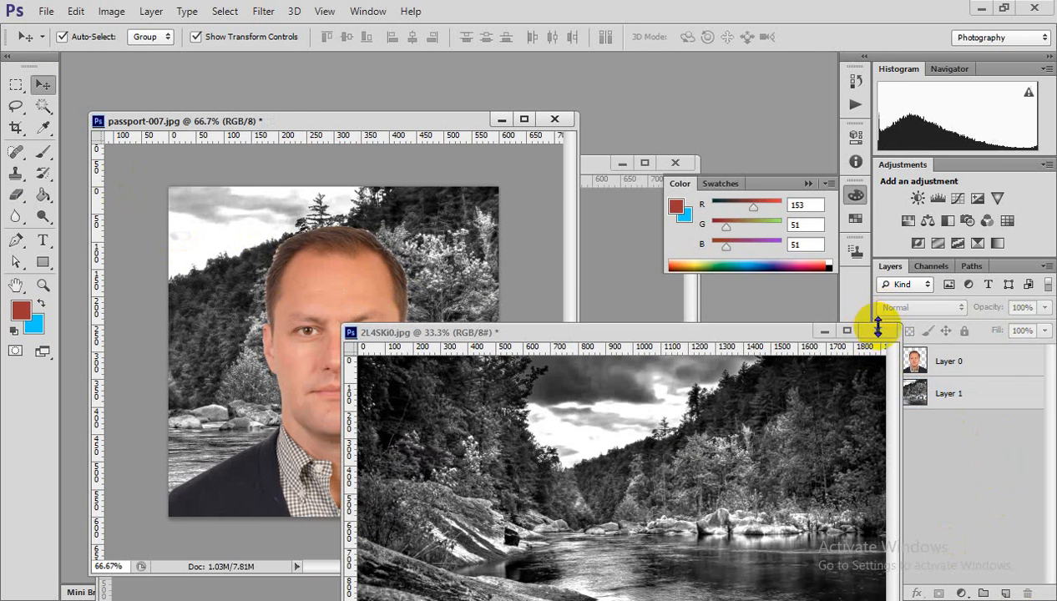
{"action": "left_click", "coordinate": [877, 331]}
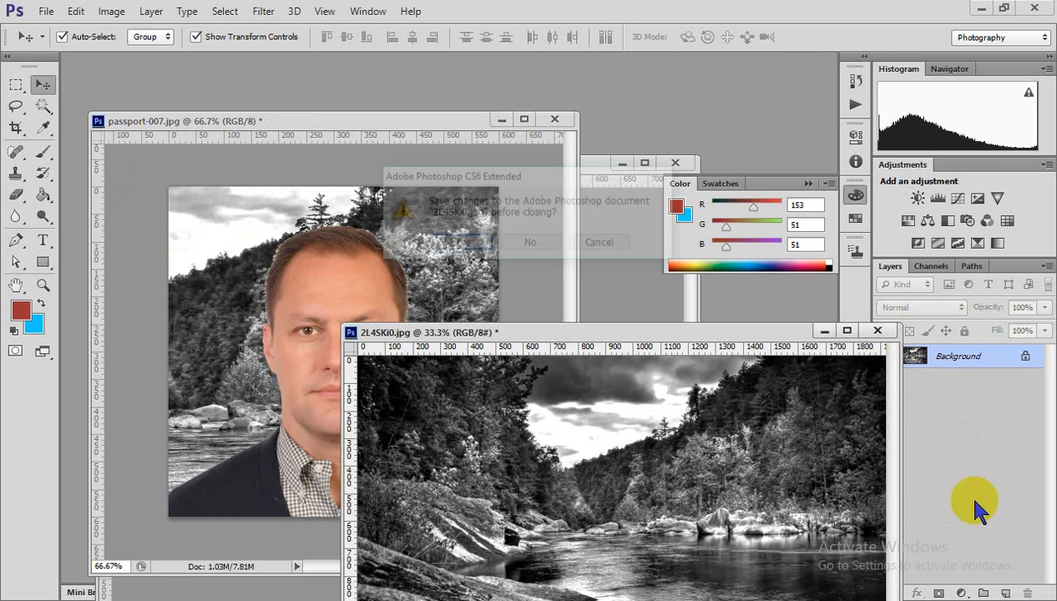
{"action": "left_click", "coordinate": [519, 242]}
Add a new layer, fill it with dark red using the Paint Bucket, and place it between the portrait and the landscape
{"action": "left_click", "coordinate": [1005, 593]}
{"action": "left_click", "coordinate": [931, 406]}
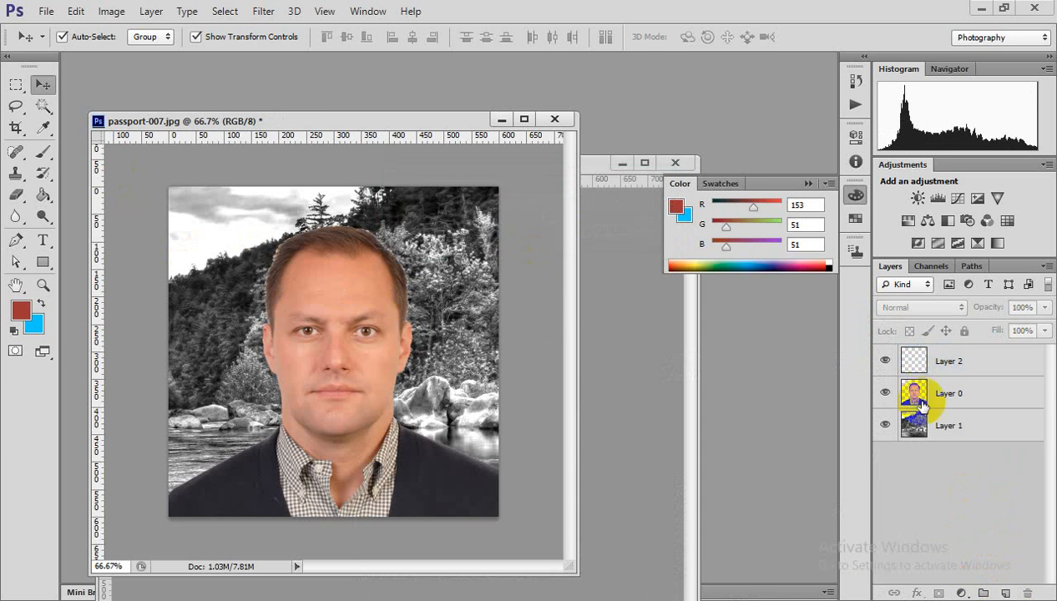
{"action": "left_click", "coordinate": [937, 357]}
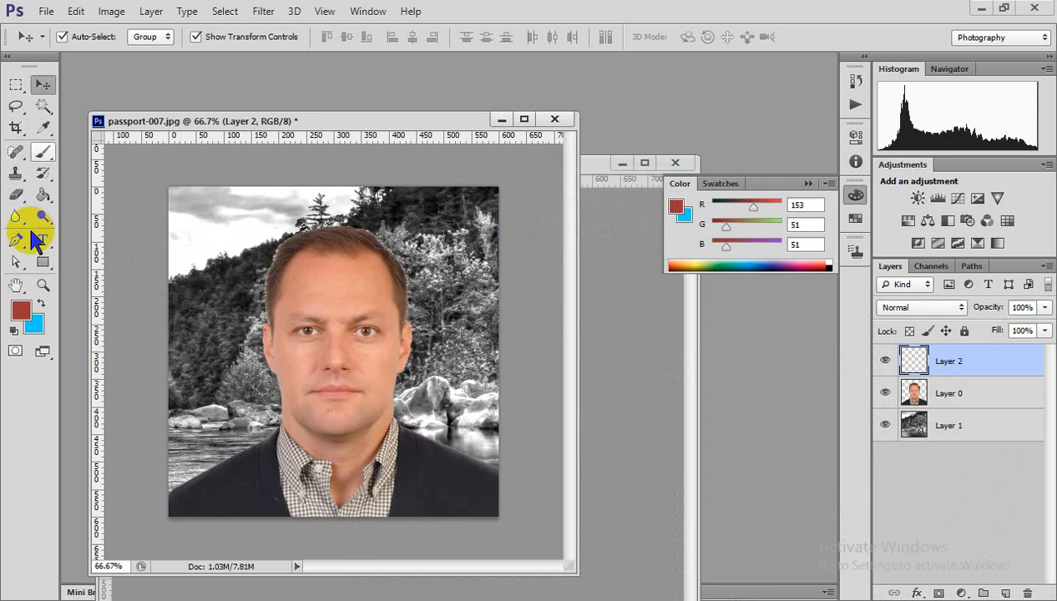
{"action": "left_click", "coordinate": [43, 195]}
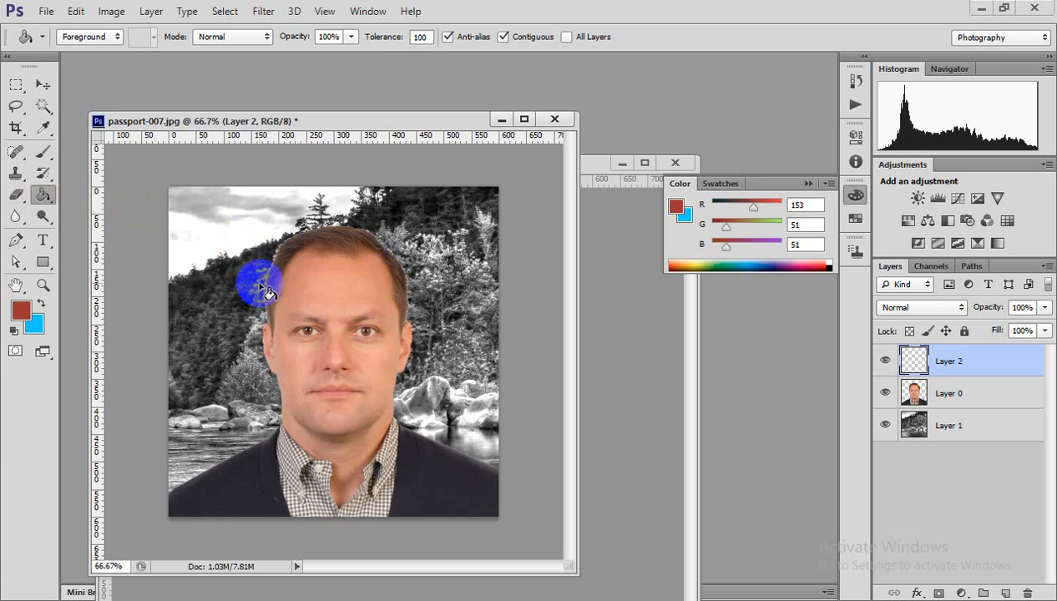
{"action": "left_click_drag", "start_coordinate": [260, 276], "coordinate": [293, 262]}
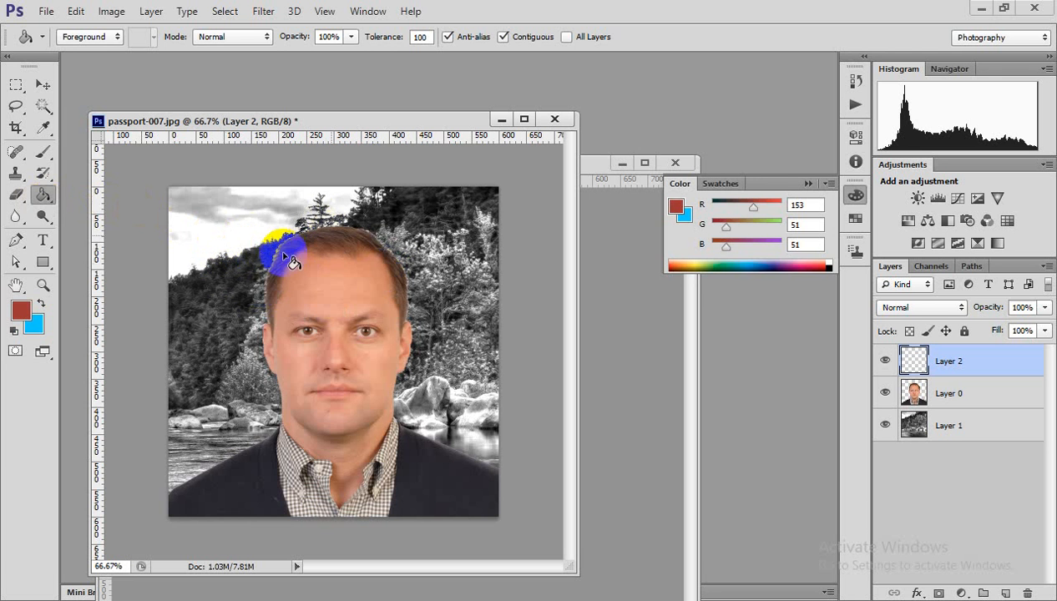
{"action": "left_click", "coordinate": [213, 218]}
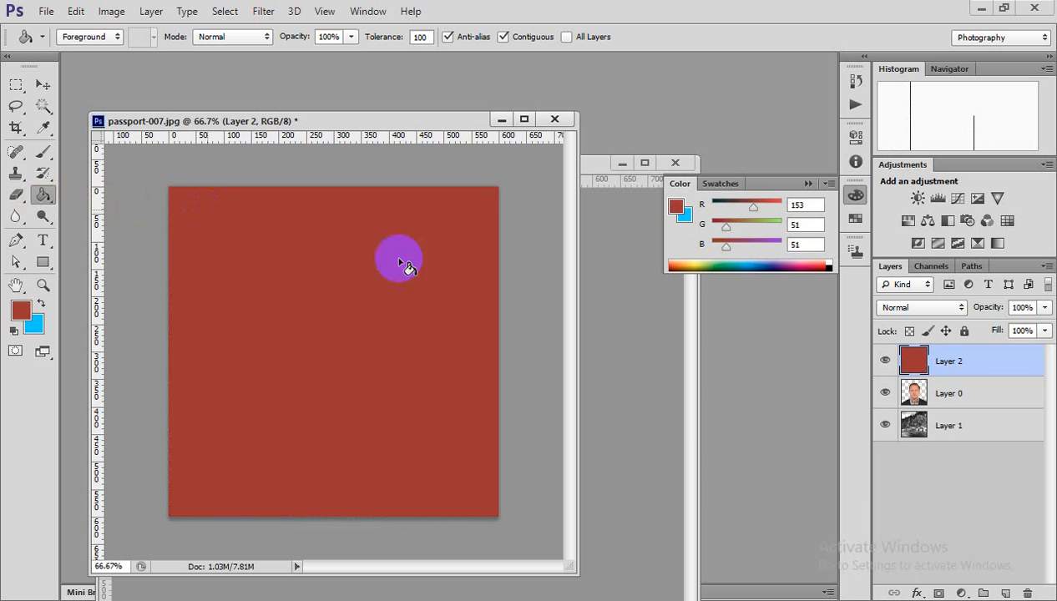
{"action": "left_click_drag", "start_coordinate": [945, 396], "coordinate": [965, 360]}
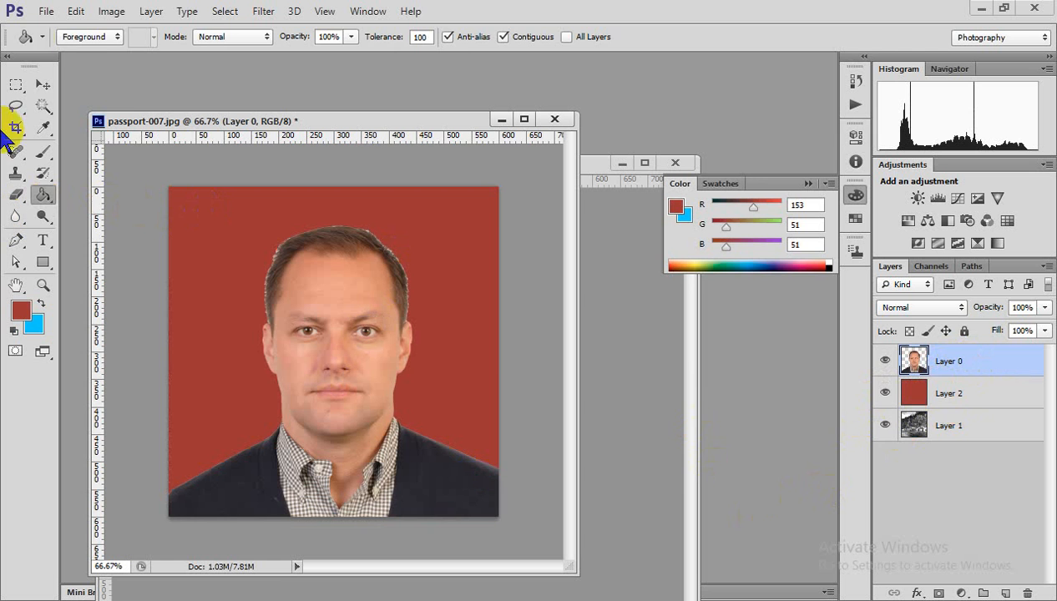
Transform the red Layer 2 to 50% width from its right edge, so it covers only the image's left half
{"action": "left_click", "coordinate": [41, 83]}
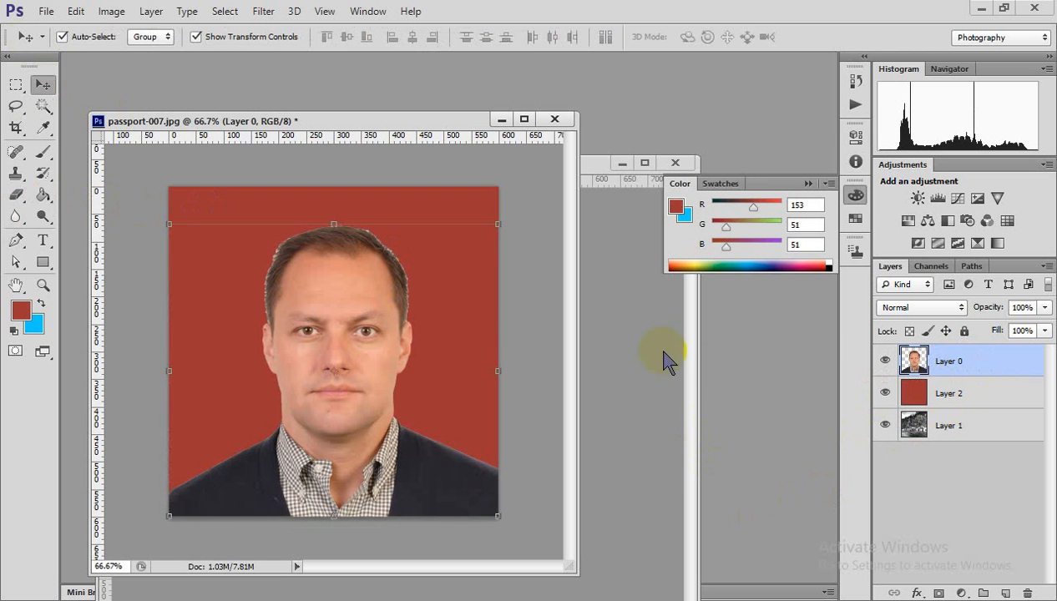
{"action": "left_click", "coordinate": [981, 402]}
{"action": "left_click_drag", "start_coordinate": [498, 351], "coordinate": [338, 361]}
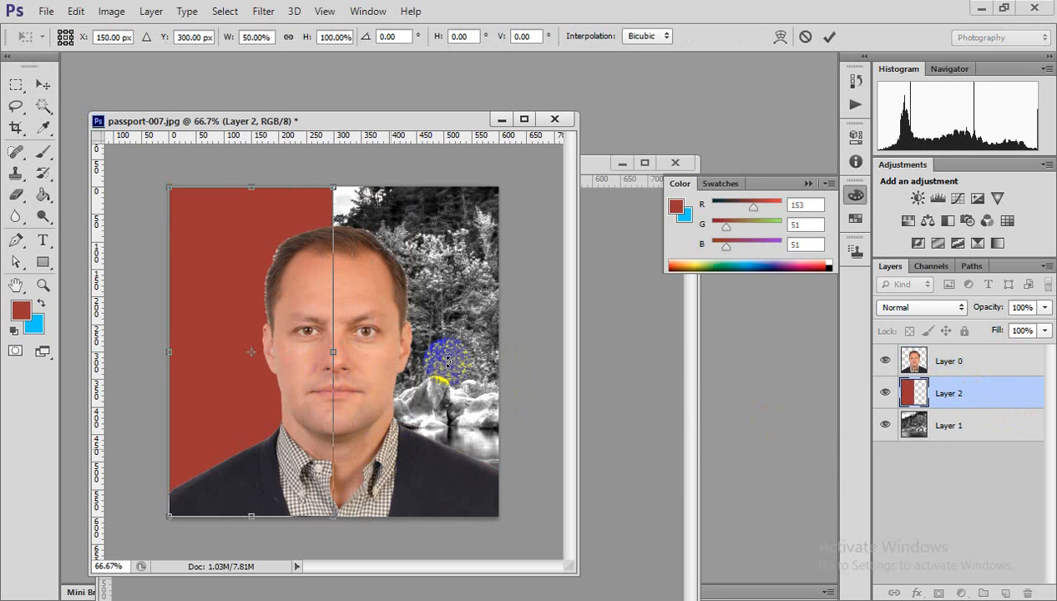
{"action": "key", "text": "Return"}
{"action": "left_click", "coordinate": [443, 317]}
{"action": "left_click", "coordinate": [363, 285]}
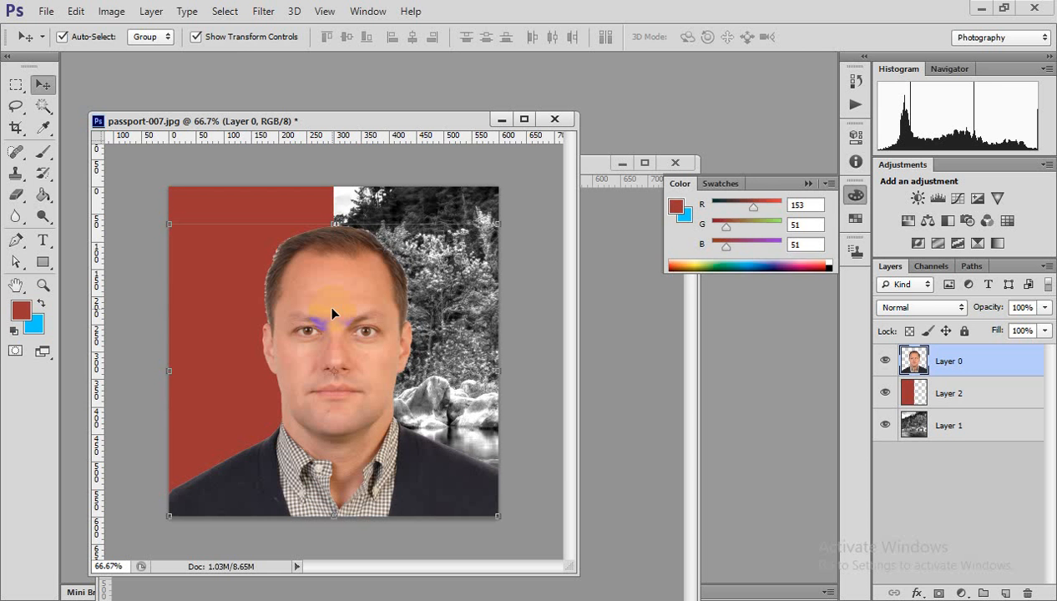
{"action": "left_click", "coordinate": [45, 10]}
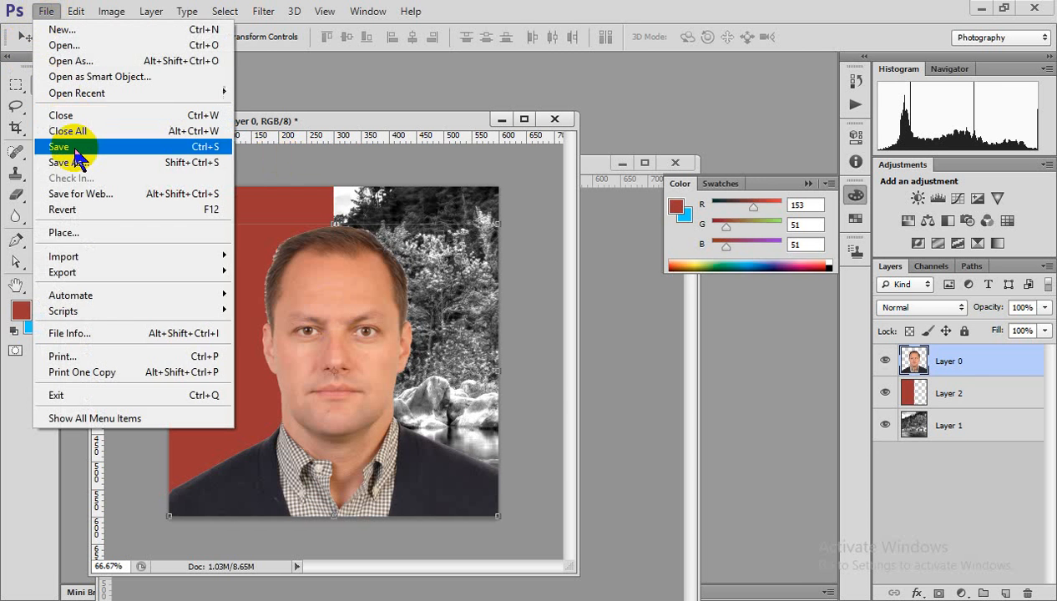
{"action": "left_click", "coordinate": [76, 163]}
{"action": "left_click", "coordinate": [541, 395]}
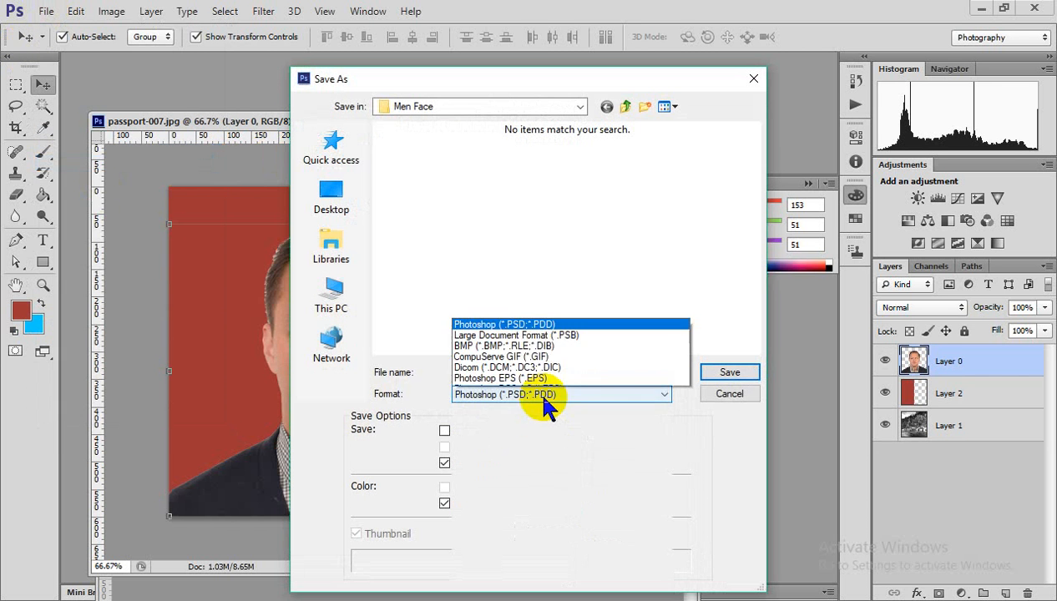
{"action": "left_click", "coordinate": [705, 376]}
{"action": "left_click", "coordinate": [718, 392]}
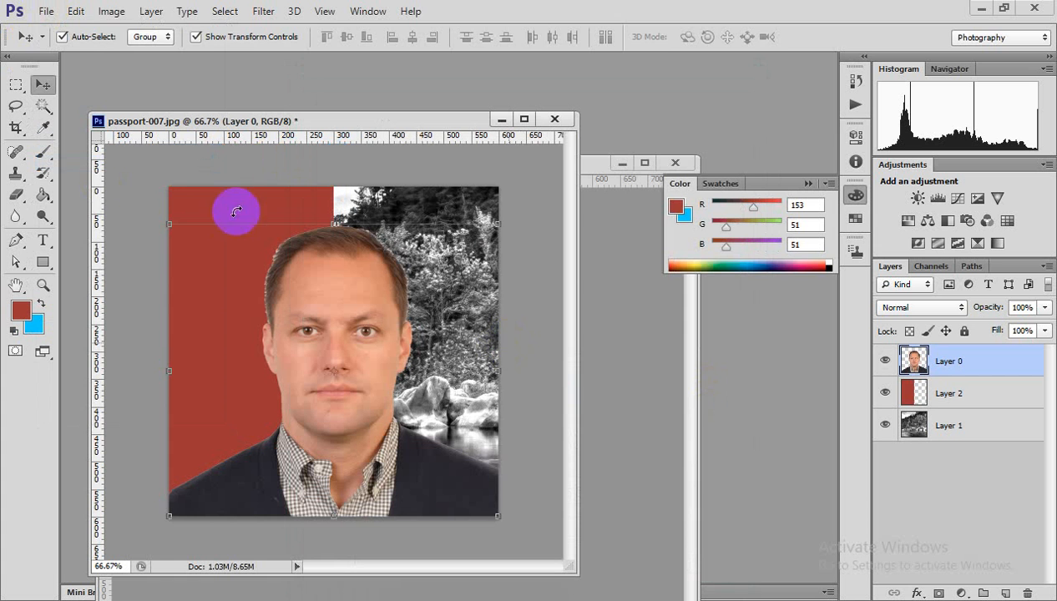
{"action": "left_click_drag", "start_coordinate": [236, 211], "coordinate": [234, 205]}
{"action": "key", "text": "Return"}
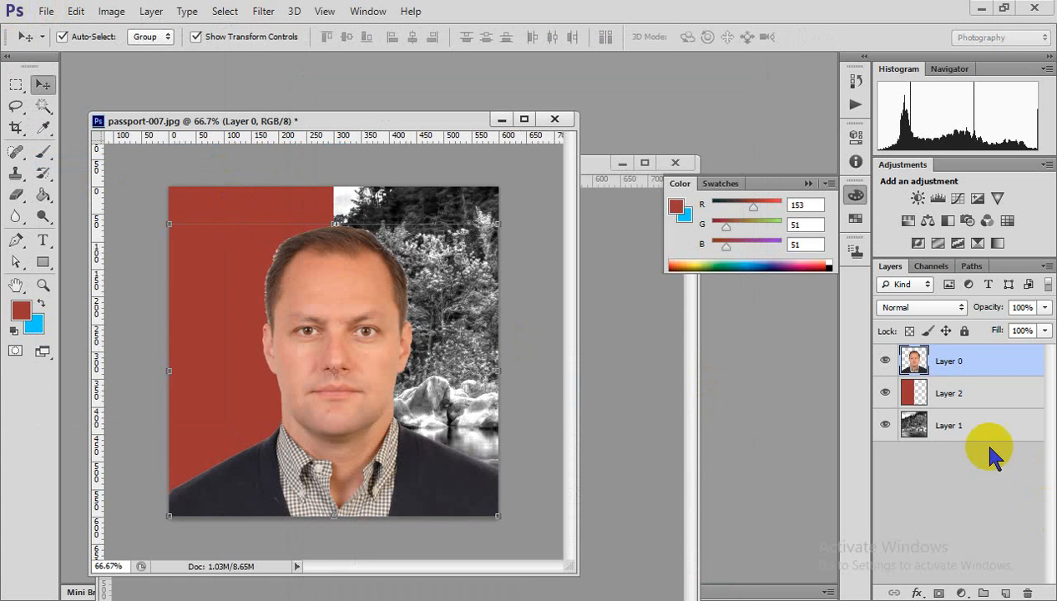
Select Layer 2 and set the foreground color to turquoise, RGB 0, 255, 204
{"action": "left_click", "coordinate": [941, 393]}
{"action": "left_click", "coordinate": [20, 312]}
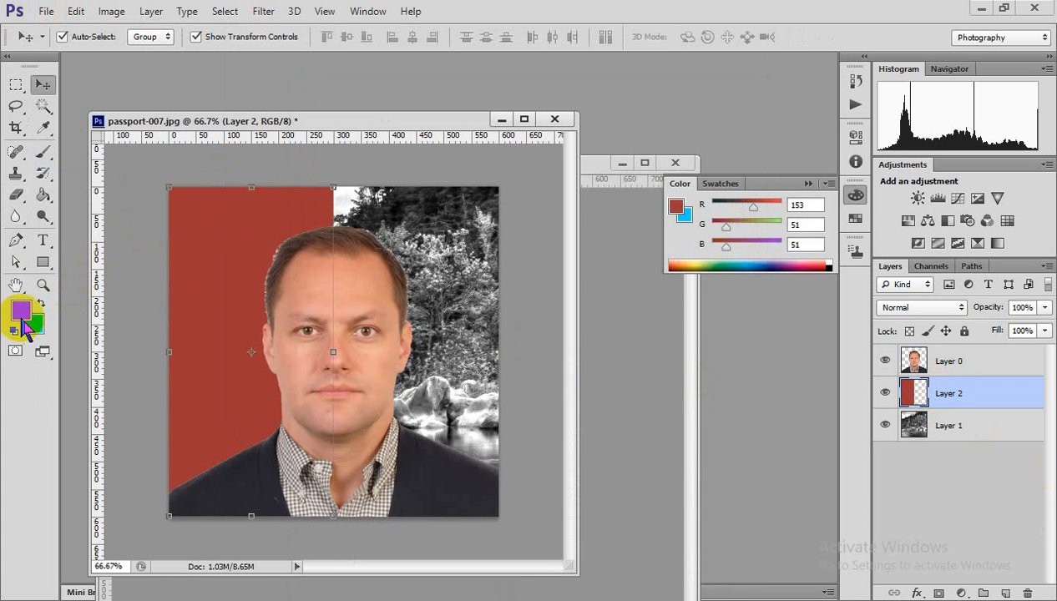
{"action": "left_click_drag", "start_coordinate": [519, 235], "coordinate": [370, 102]}
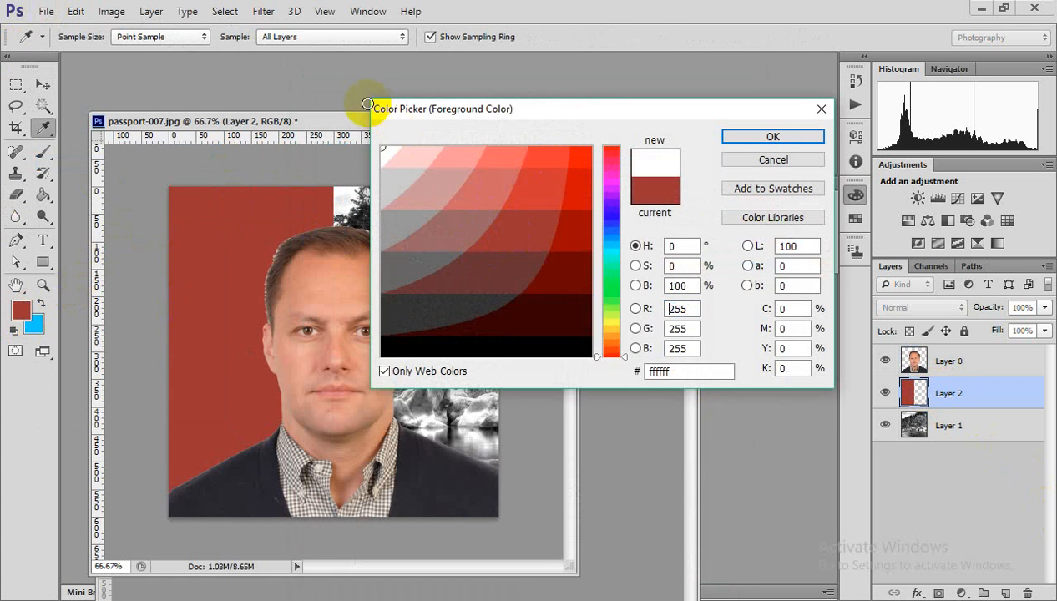
{"action": "left_click", "coordinate": [616, 260]}
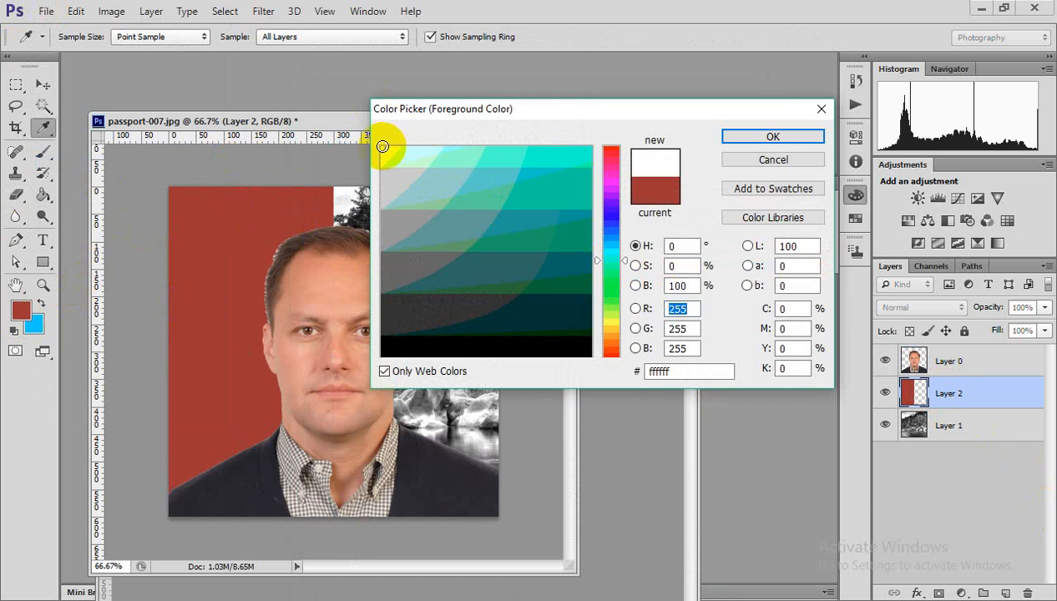
{"action": "left_click_drag", "start_coordinate": [383, 146], "coordinate": [591, 147]}
{"action": "left_click", "coordinate": [773, 138]}
{"action": "key", "text": "v"}
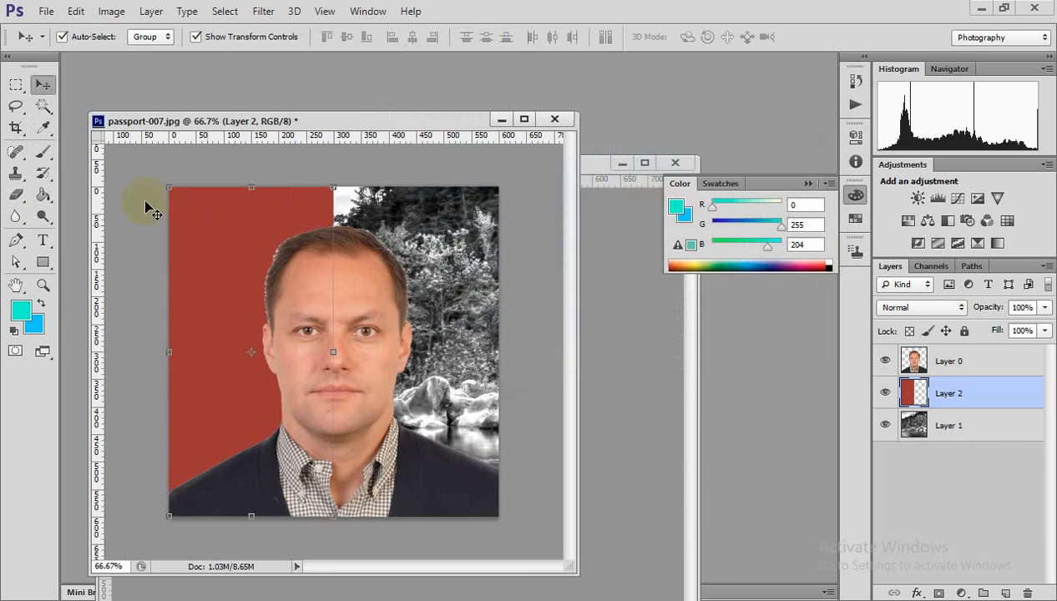
Fill the red half on Layer 2 with the turquoise foreground color using the Paint Bucket, and deselect the layer
{"action": "left_click", "coordinate": [44, 194]}
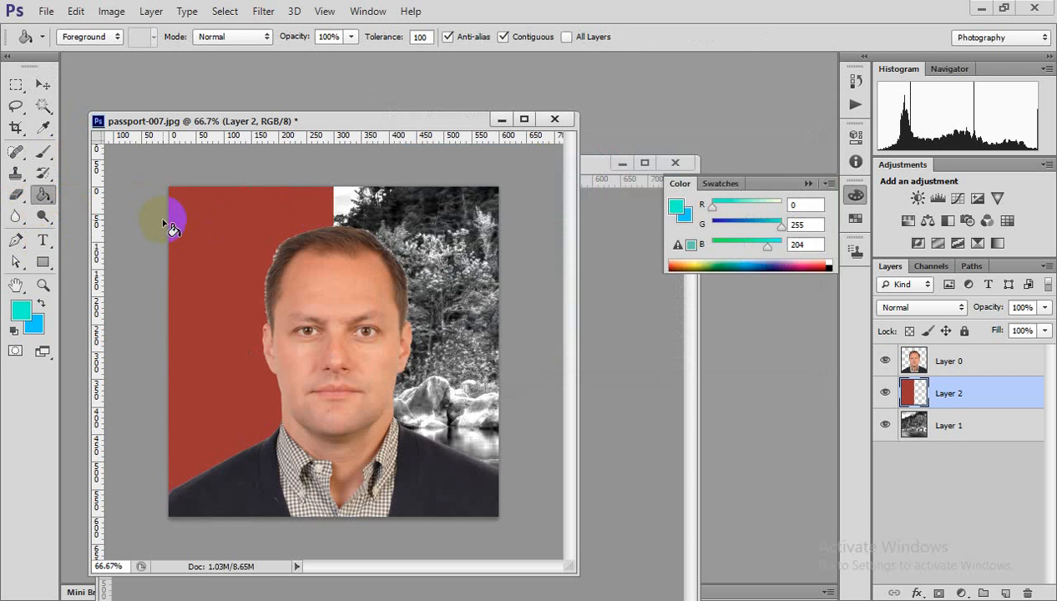
{"action": "left_click", "coordinate": [171, 228]}
{"action": "left_click", "coordinate": [44, 86]}
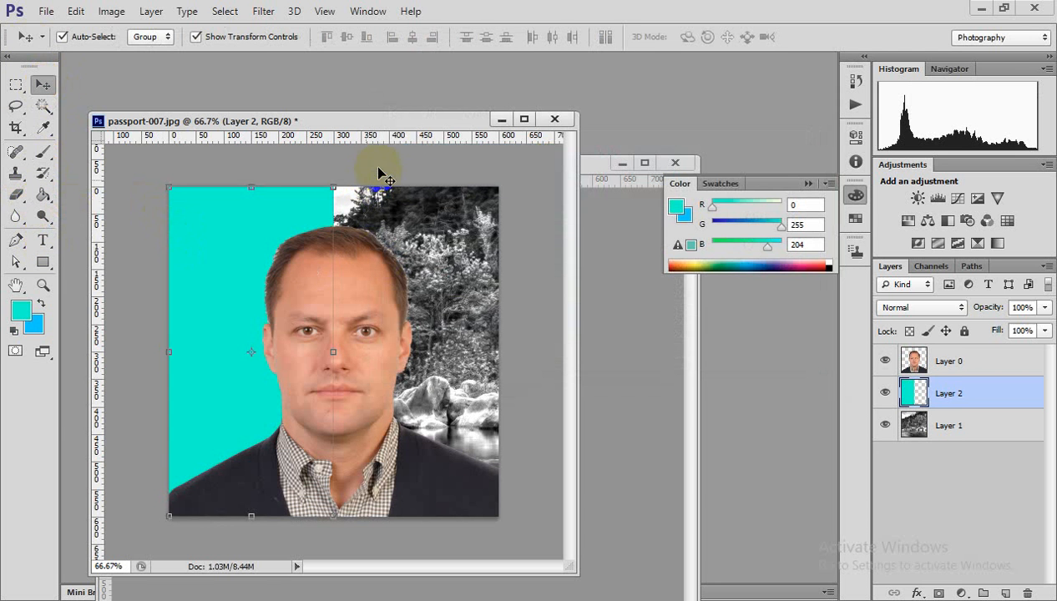
{"action": "left_click", "coordinate": [404, 186]}
Save a JPEG copy of the composite to the Desktop as passport-007.jpg, accepting the JPEG options
{"action": "left_click", "coordinate": [46, 11]}
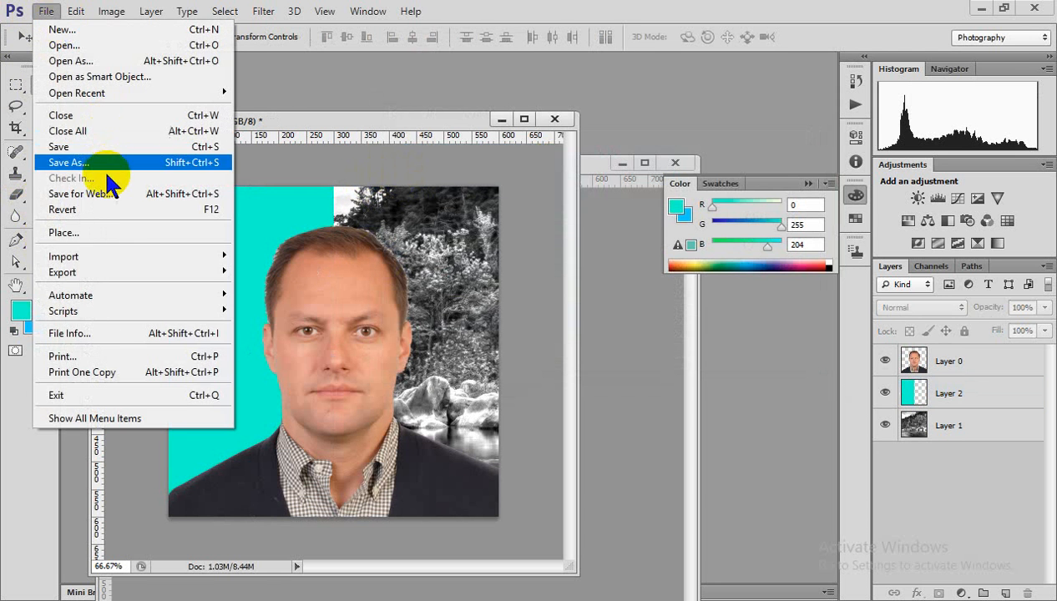
{"action": "left_click", "coordinate": [105, 161]}
{"action": "left_click", "coordinate": [567, 394]}
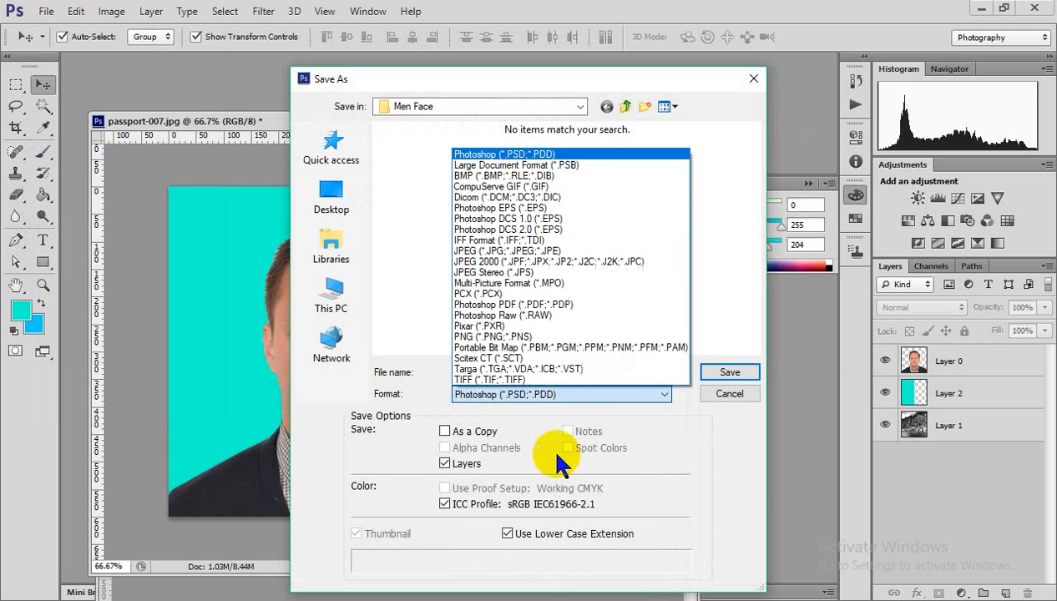
{"action": "left_click", "coordinate": [501, 256]}
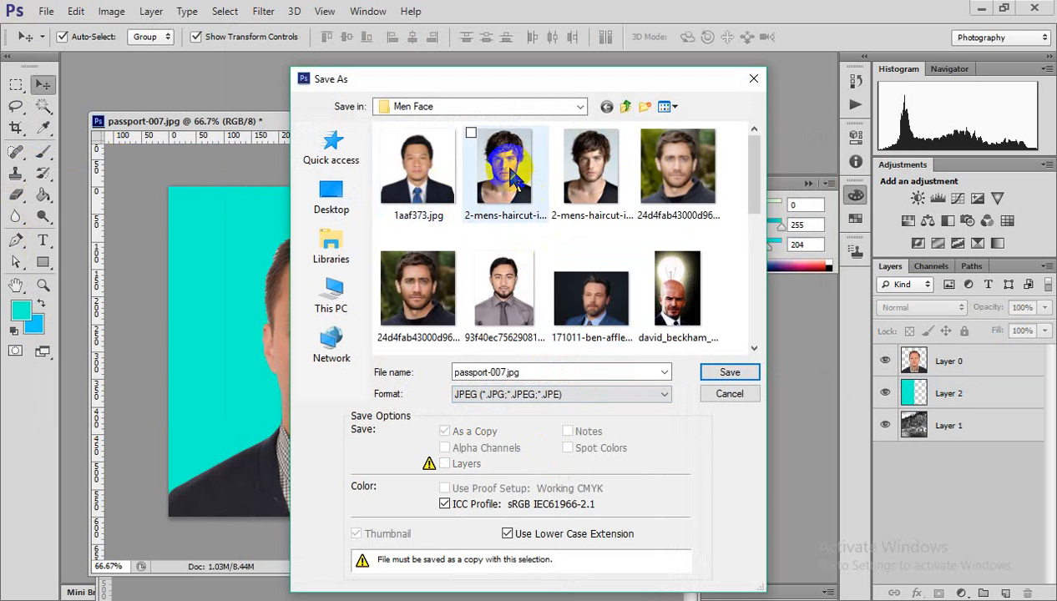
{"action": "left_click", "coordinate": [338, 194]}
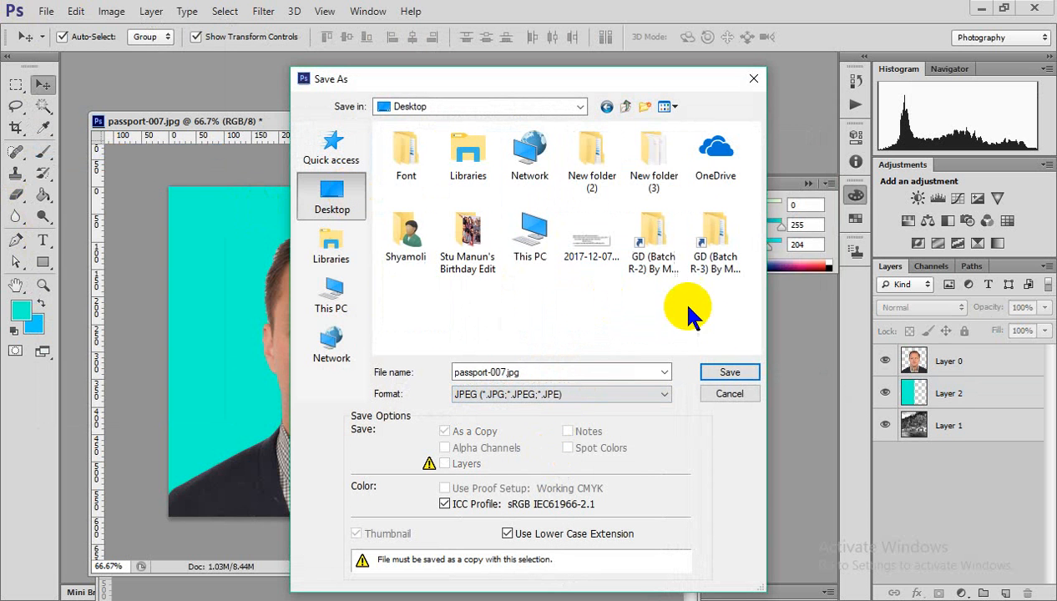
{"action": "left_click", "coordinate": [722, 373]}
{"action": "left_click", "coordinate": [662, 152]}
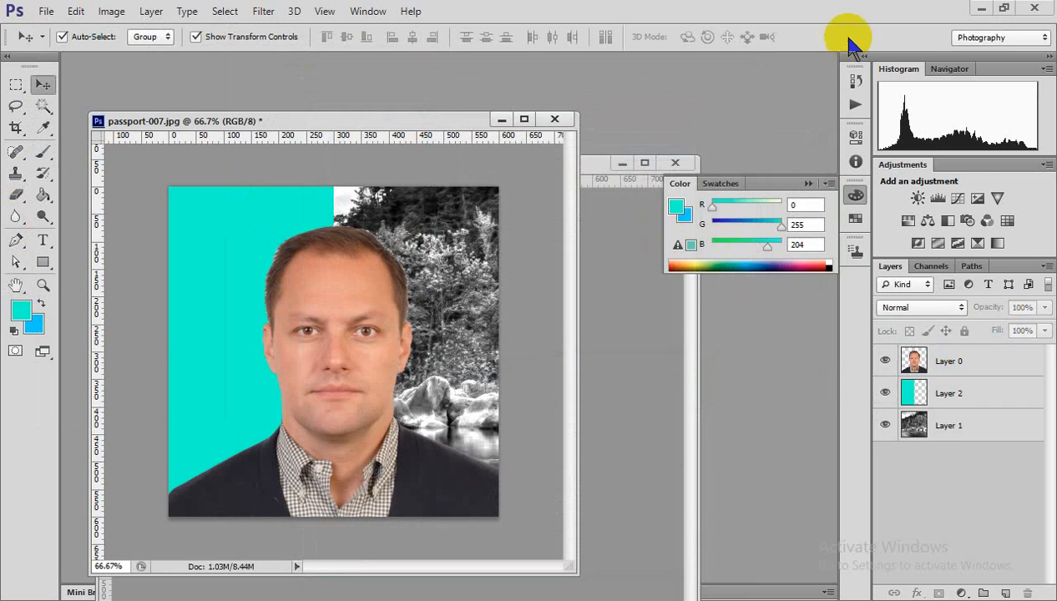
Switch to the desktop and open the exported passport-007.jpg in Photos to check the image
{"action": "left_click", "coordinate": [981, 9]}
{"action": "double_click", "coordinate": [92, 350]}
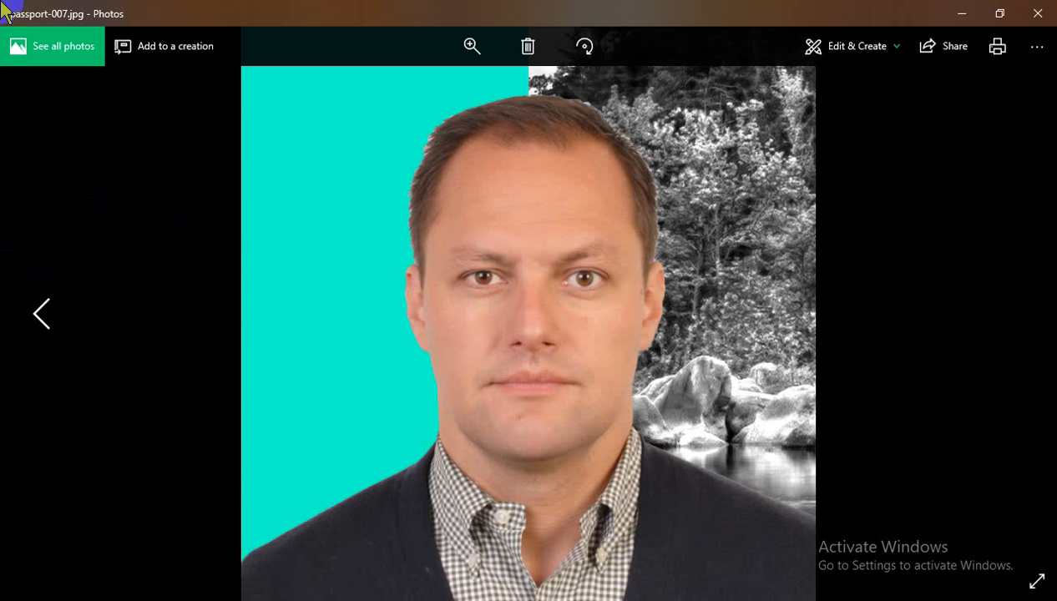
Close the exported photo, return to Photoshop, make the portrait on Layer 0 active and move its document window higher
{"action": "left_click", "coordinate": [1037, 13]}
{"action": "left_click", "coordinate": [529, 576]}
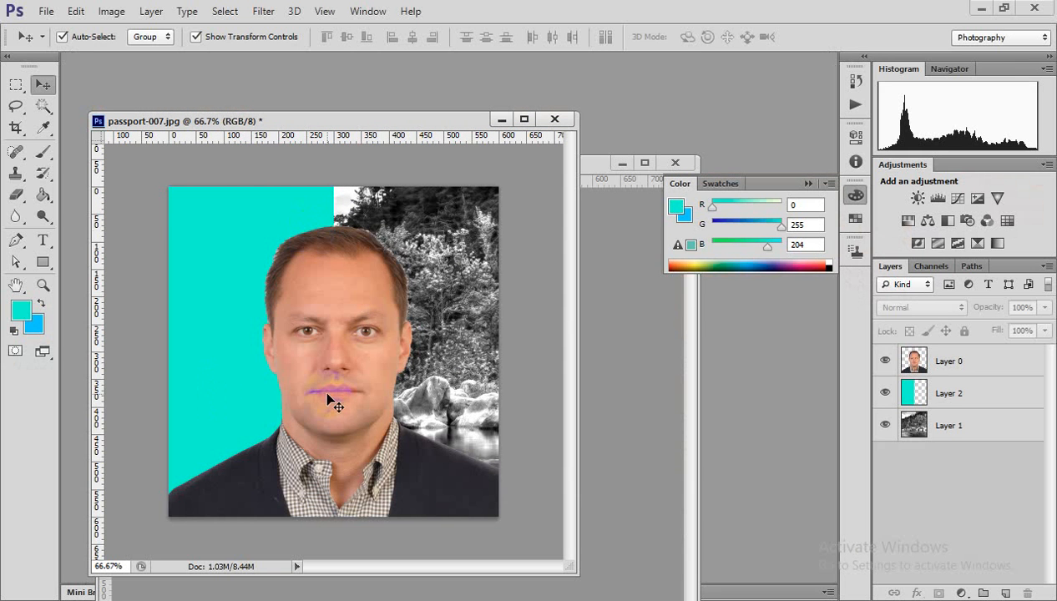
{"action": "left_click", "coordinate": [461, 495]}
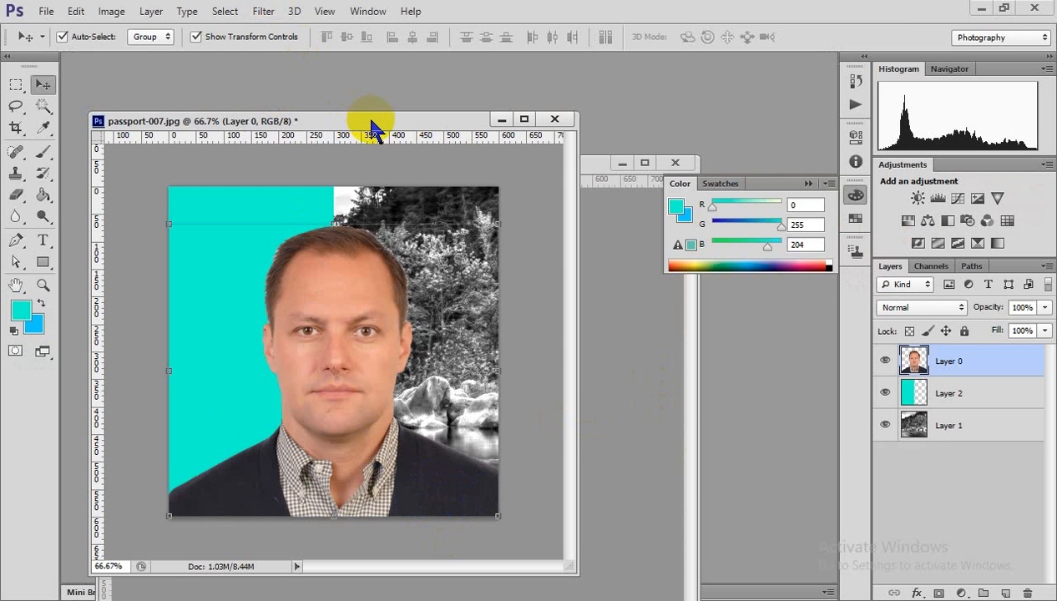
{"action": "left_click_drag", "start_coordinate": [371, 122], "coordinate": [384, 59]}
Select both sides of the dark jacket on Layer 0 with the Quick Selection tool at brush size 10
{"action": "key", "text": "ctrl+plus"}
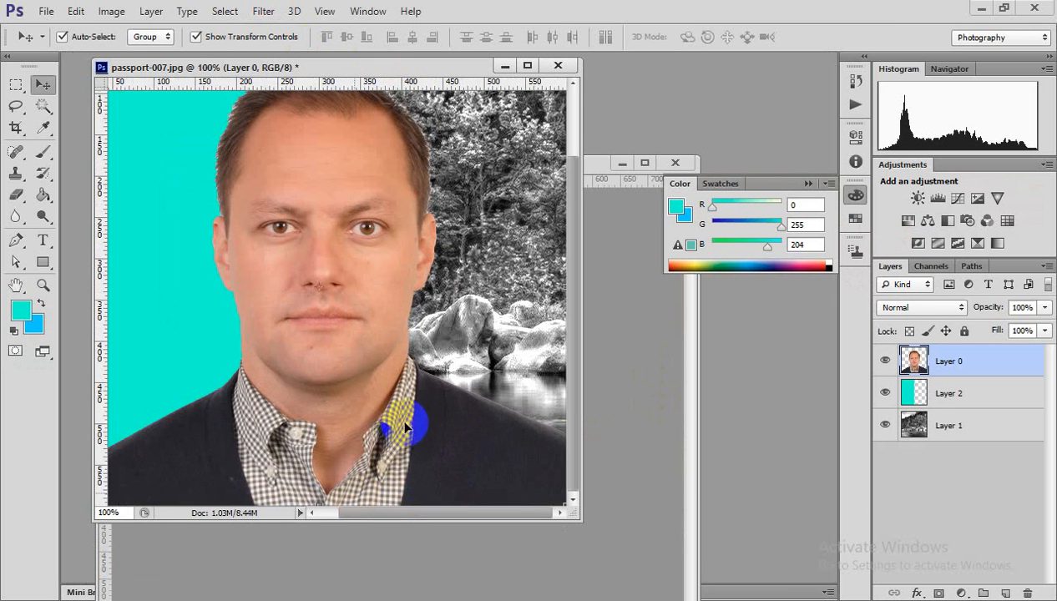
{"action": "key", "text": "ctrl+minus"}
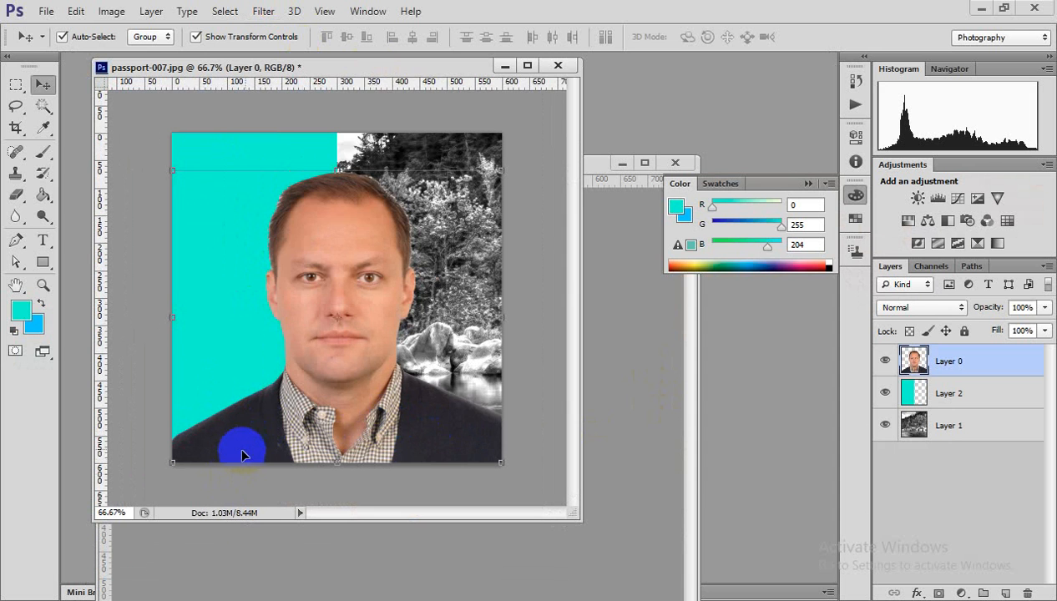
{"action": "left_click", "coordinate": [240, 454]}
{"action": "left_click", "coordinate": [239, 454]}
{"action": "left_click", "coordinate": [239, 454]}
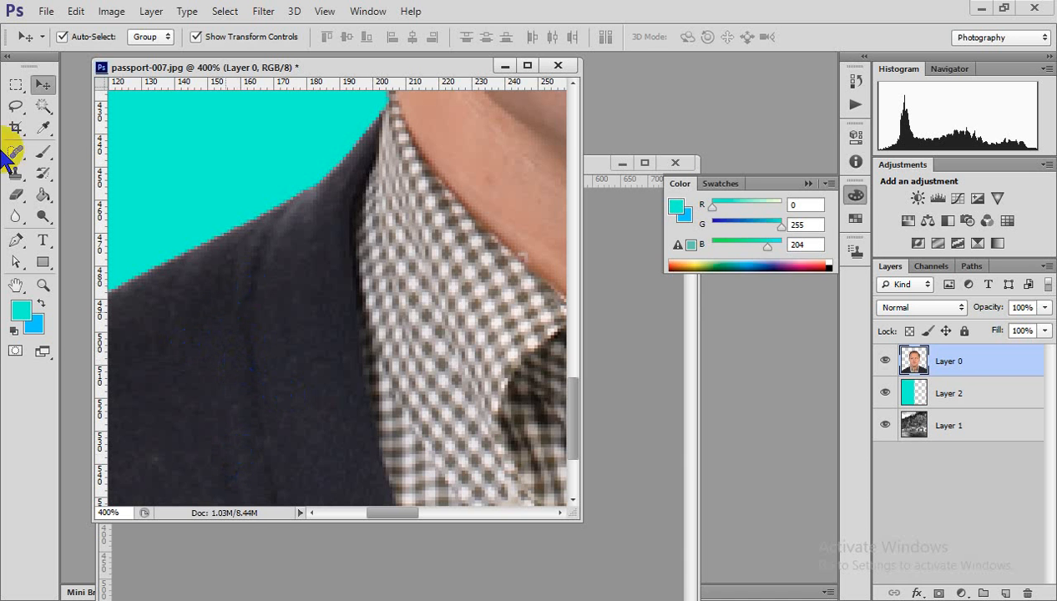
{"action": "left_click", "coordinate": [45, 108]}
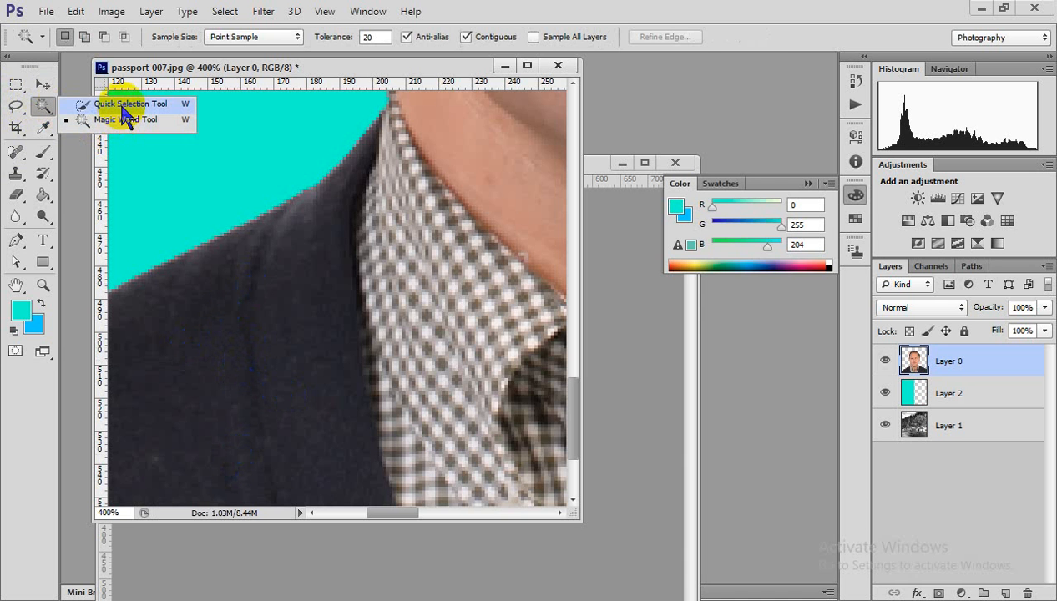
{"action": "left_click", "coordinate": [125, 106]}
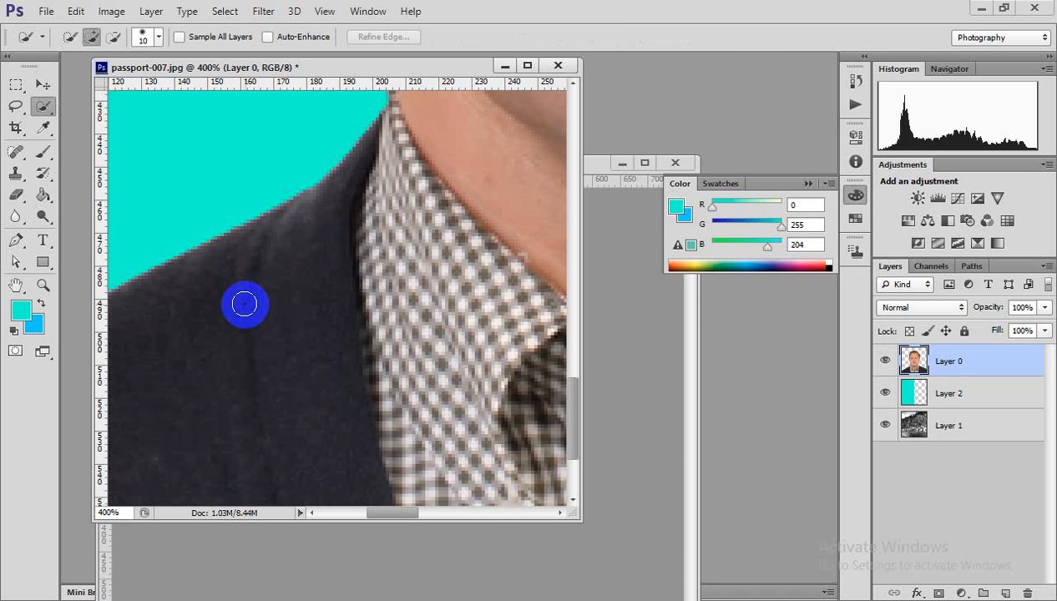
{"action": "key", "text": "ctrl+minus"}
{"action": "key", "text": "ctrl+minus"}
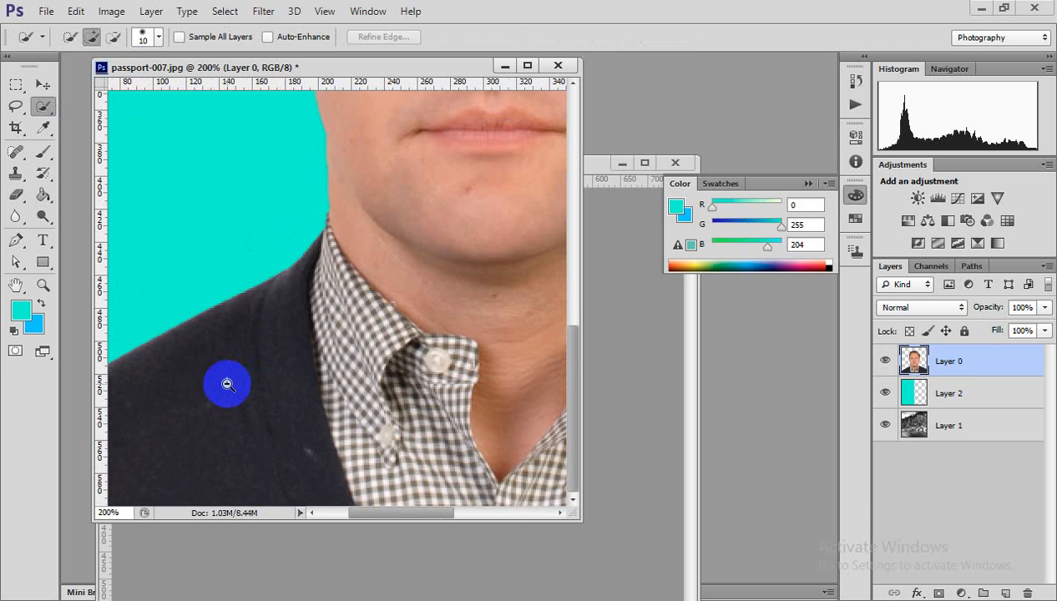
{"action": "key", "text": "ctrl+minus"}
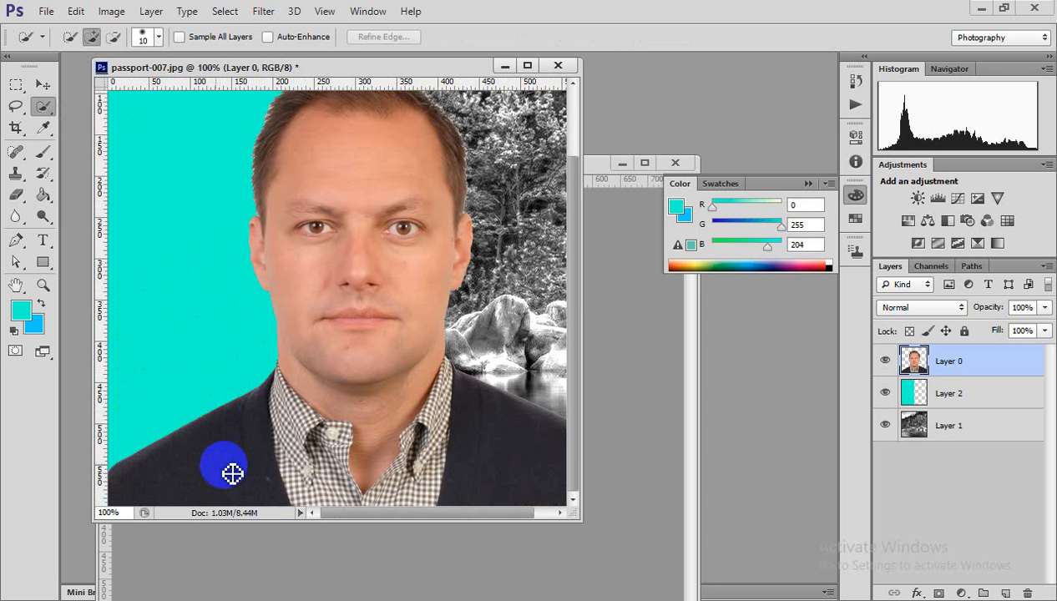
{"action": "left_click", "coordinate": [234, 469]}
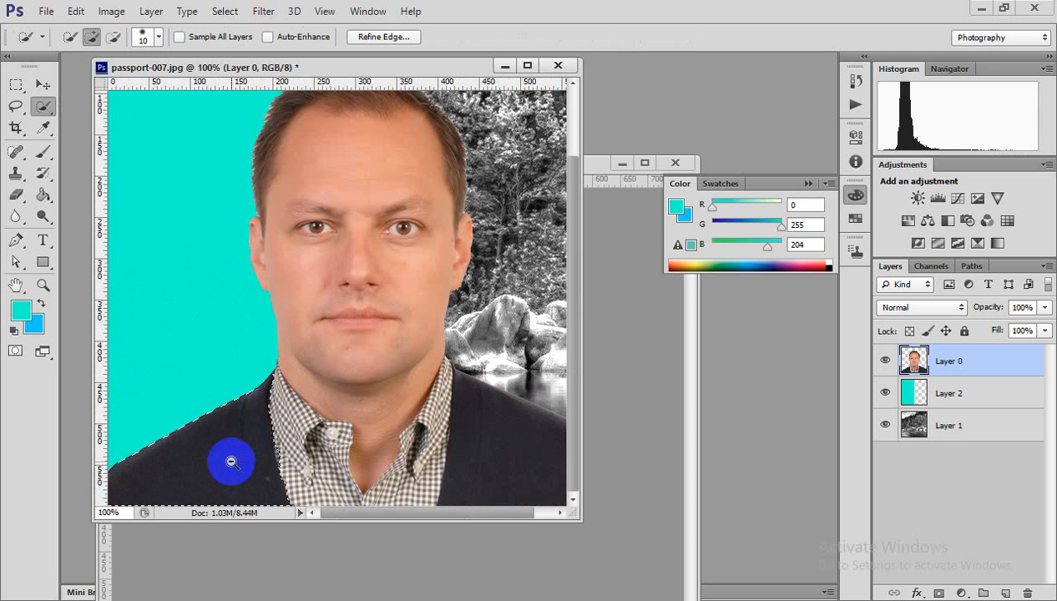
{"action": "left_click", "coordinate": [232, 461], "text": "alt"}
{"action": "left_click", "coordinate": [430, 425]}
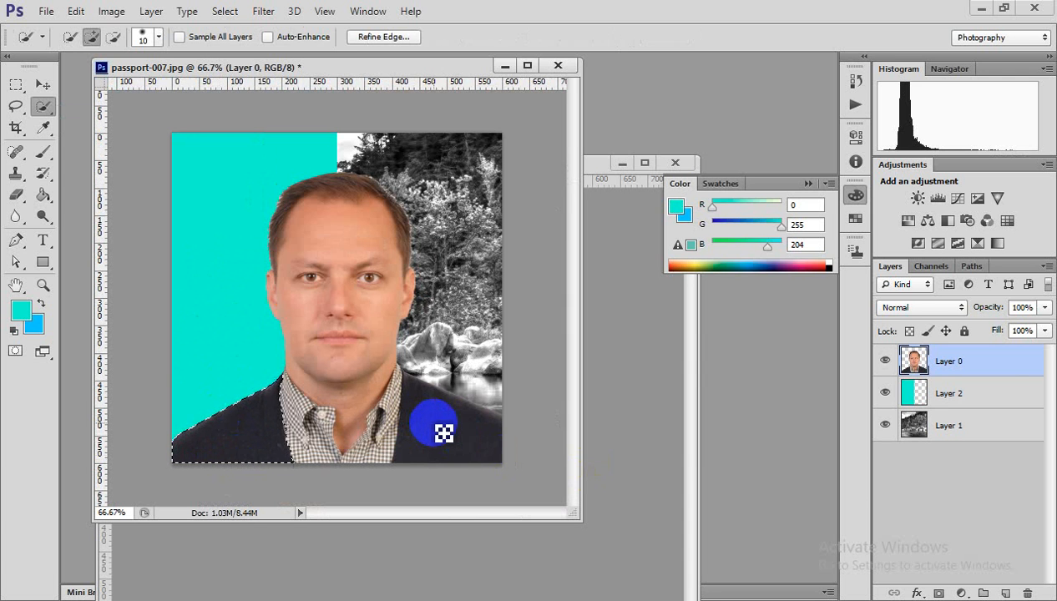
{"action": "mouse_move", "coordinate": [443, 432]}
{"action": "left_mouse_down"}
{"action": "mouse_move", "coordinate": [470, 437]}
{"action": "mouse_move", "coordinate": [429, 400]}
{"action": "mouse_move", "coordinate": [390, 475]}
{"action": "left_mouse_up"}
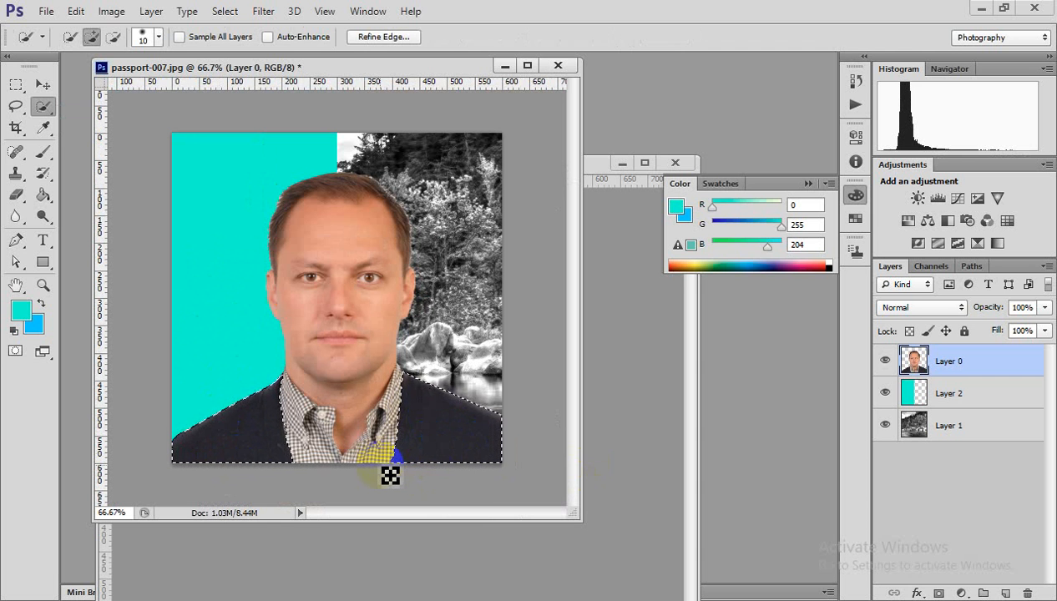
Open Curves for the jacket selection and raise the Green channel's midpoint to output 142 at input 115
{"action": "key", "text": "ctrl+m"}
{"action": "left_click", "coordinate": [826, 219]}
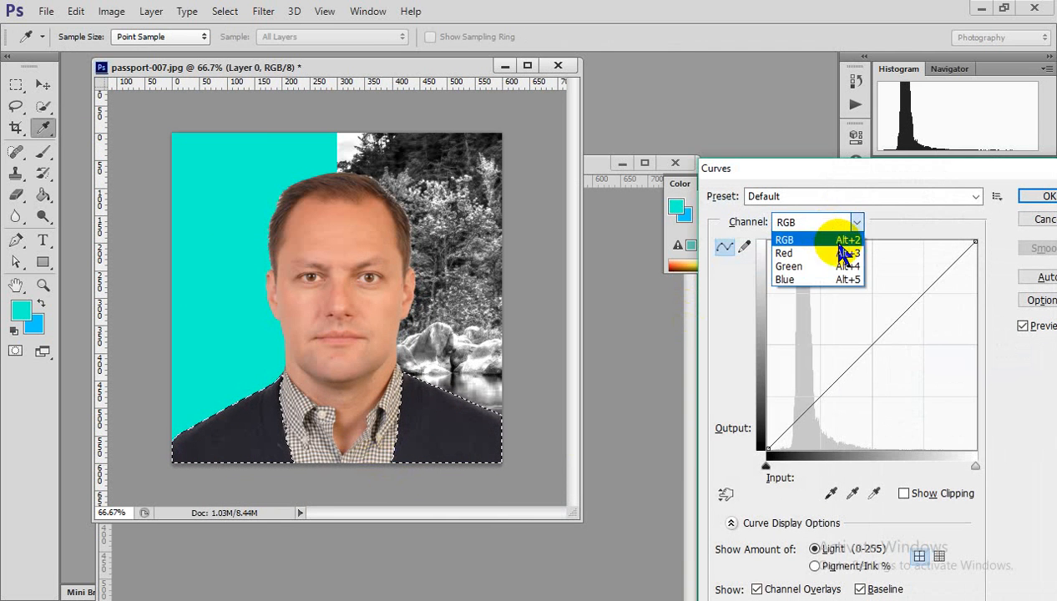
{"action": "left_click", "coordinate": [824, 267]}
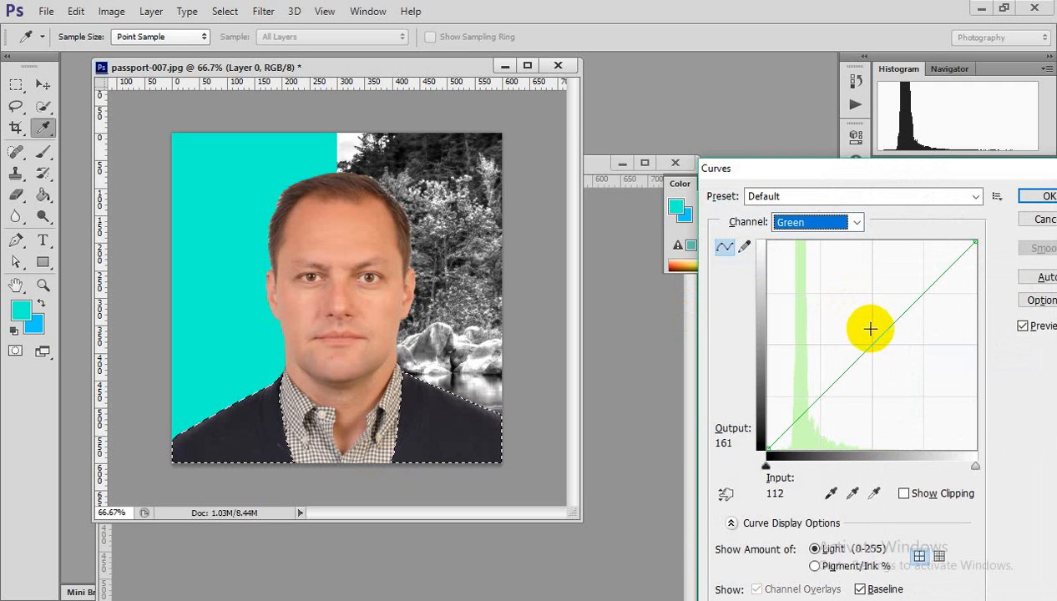
{"action": "mouse_move", "coordinate": [878, 339]}
{"action": "left_mouse_down"}
{"action": "mouse_move", "coordinate": [844, 325]}
{"action": "mouse_move", "coordinate": [863, 335]}
{"action": "left_mouse_up"}
Raise the Blue channel's curve to about output 177 at input 78, apply the Curves adjustment and deselect the jacket
{"action": "left_click", "coordinate": [840, 220]}
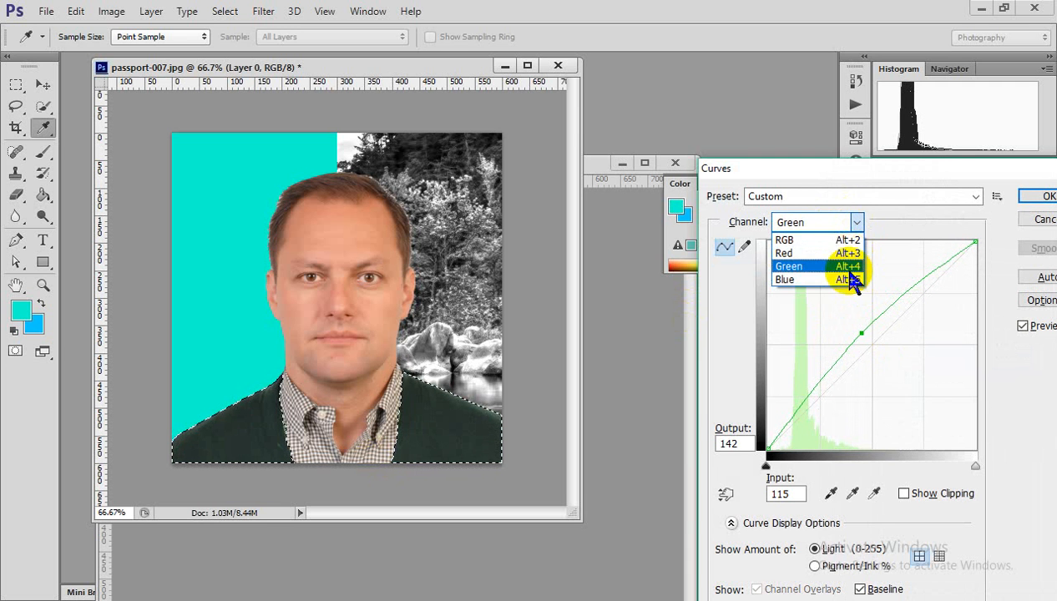
{"action": "left_click", "coordinate": [848, 281]}
{"action": "left_click_drag", "start_coordinate": [875, 341], "coordinate": [832, 306]}
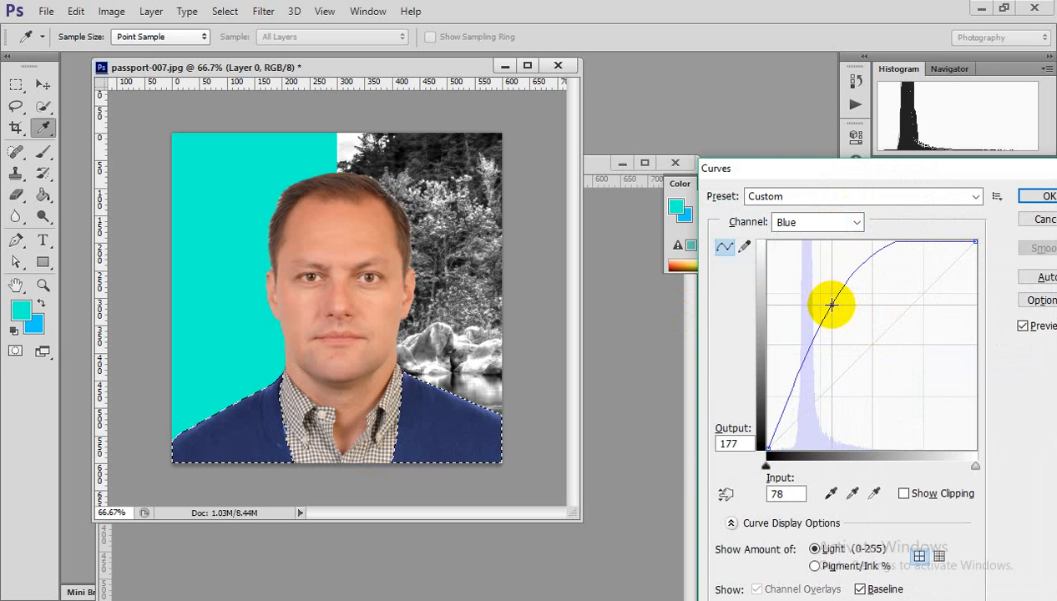
{"action": "left_click", "coordinate": [1039, 197]}
{"action": "key", "text": "ctrl+d"}
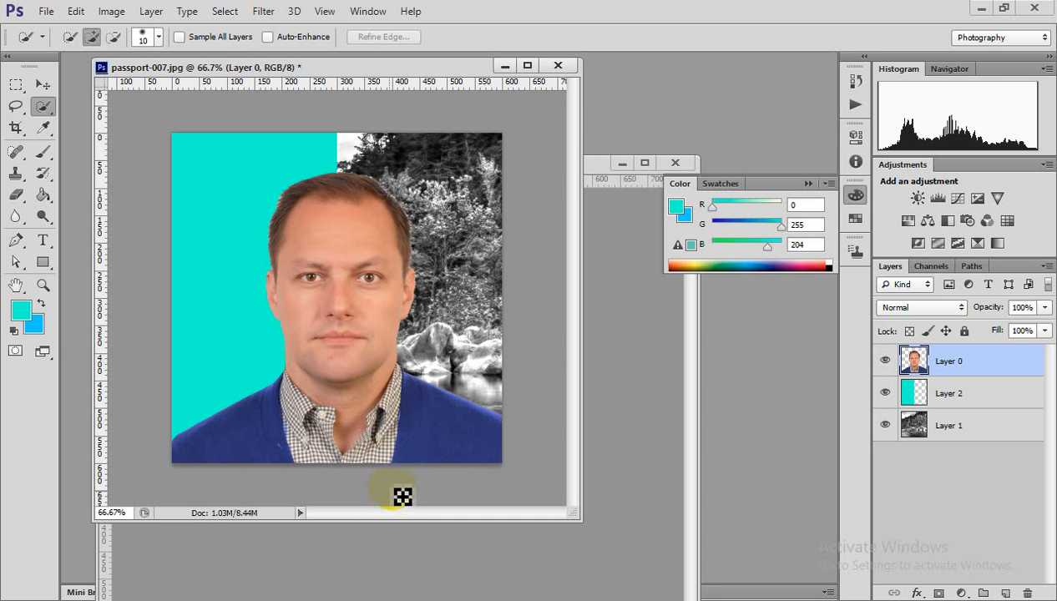
Select the checked shirt from collar to collar with the Quick Selection tool, enlarging the brush to 20
{"action": "left_click", "coordinate": [370, 469]}
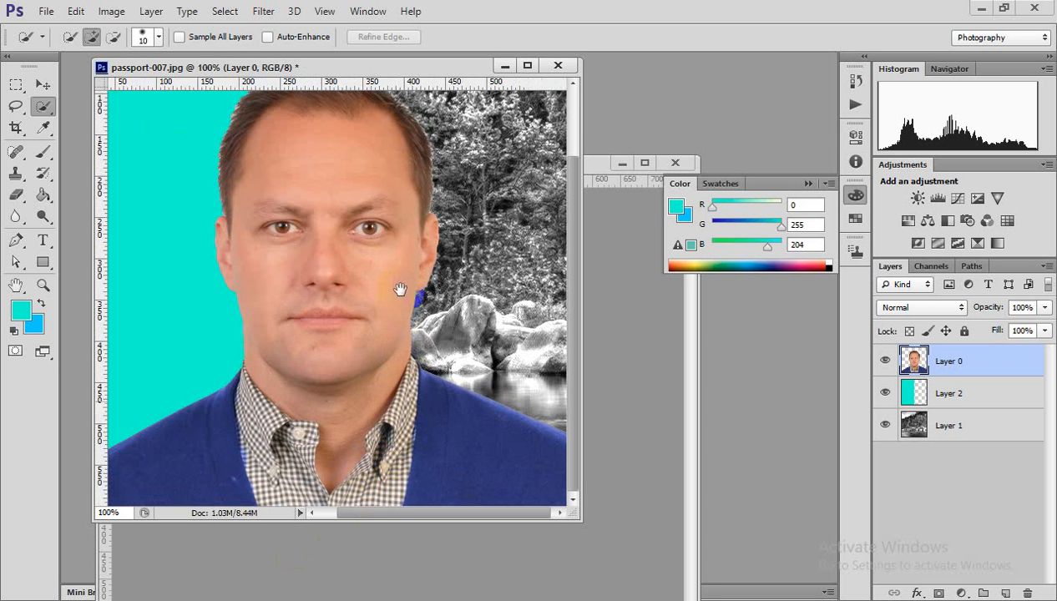
{"action": "left_click", "coordinate": [383, 485]}
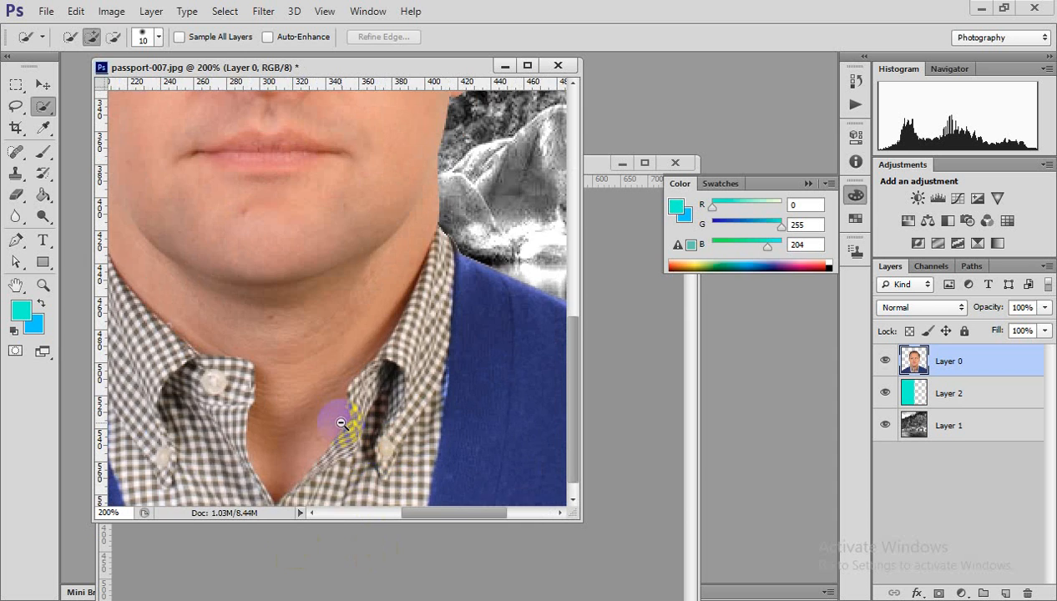
{"action": "left_click", "coordinate": [342, 425], "text": "alt"}
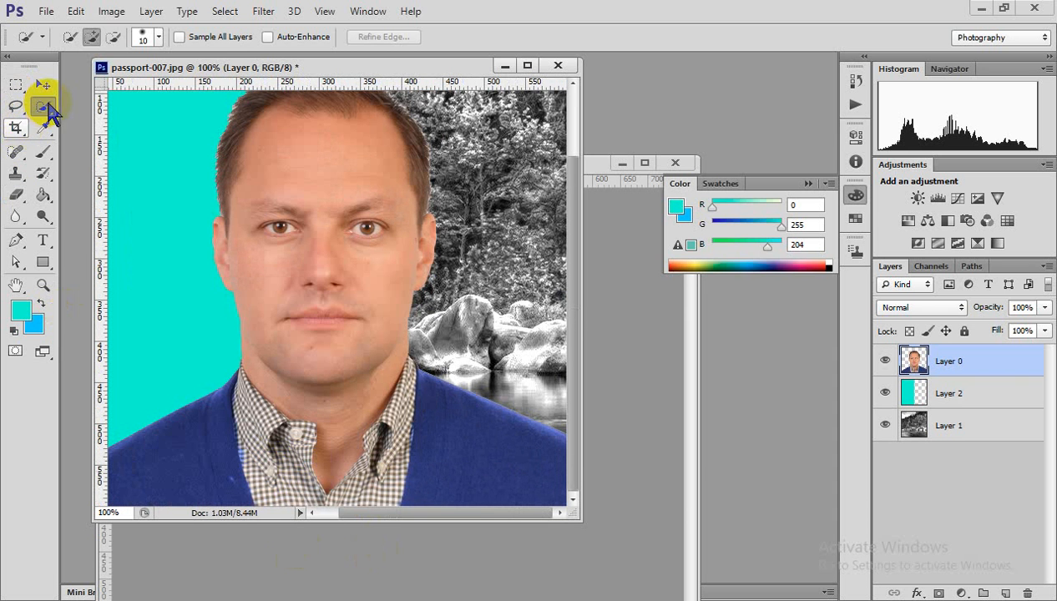
{"action": "mouse_move", "coordinate": [274, 477]}
{"action": "left_mouse_down"}
{"action": "mouse_move", "coordinate": [249, 396]}
{"action": "mouse_move", "coordinate": [306, 471]}
{"action": "mouse_move", "coordinate": [311, 442]}
{"action": "mouse_move", "coordinate": [312, 489]}
{"action": "mouse_move", "coordinate": [287, 477]}
{"action": "left_mouse_up"}
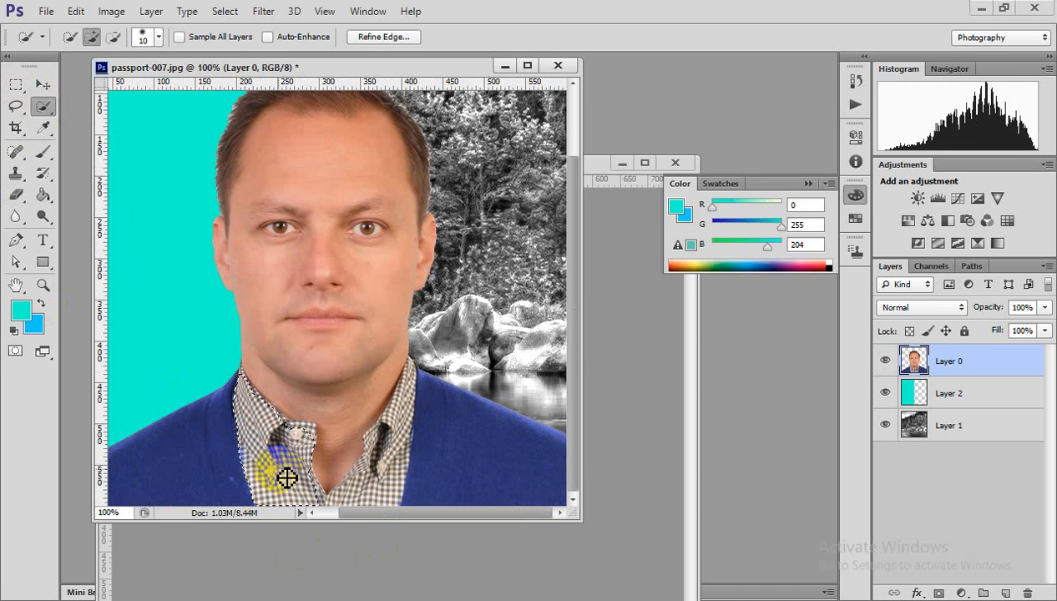
{"action": "key", "text": "bracketright"}
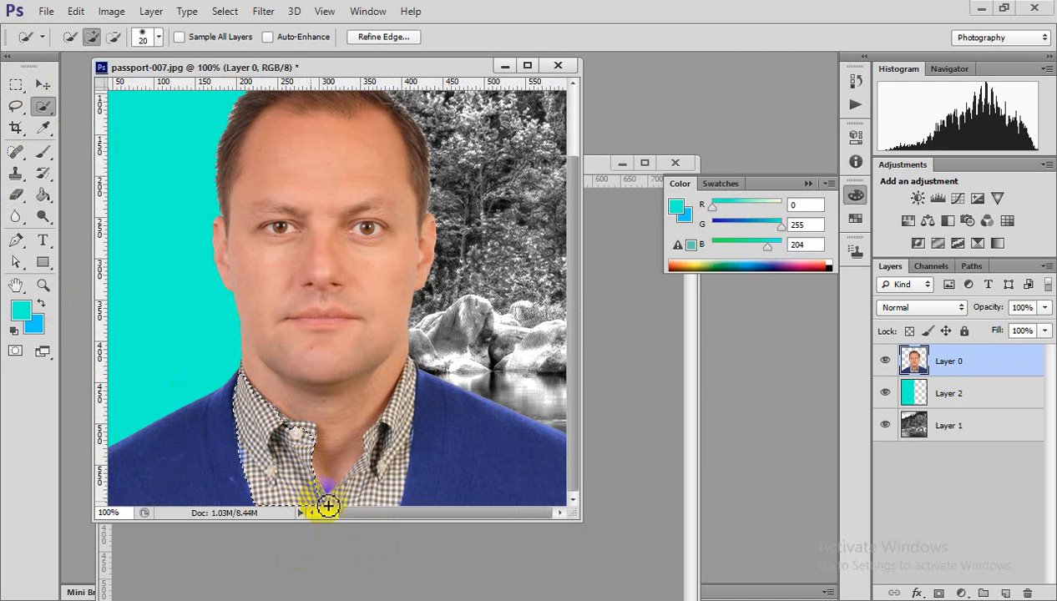
{"action": "mouse_move", "coordinate": [327, 505]}
{"action": "left_mouse_down"}
{"action": "mouse_move", "coordinate": [375, 489]}
{"action": "mouse_move", "coordinate": [406, 416]}
{"action": "mouse_move", "coordinate": [405, 434]}
{"action": "mouse_move", "coordinate": [378, 448]}
{"action": "mouse_move", "coordinate": [377, 475]}
{"action": "mouse_move", "coordinate": [349, 505]}
{"action": "mouse_move", "coordinate": [376, 474]}
{"action": "mouse_move", "coordinate": [348, 482]}
{"action": "mouse_move", "coordinate": [321, 461]}
{"action": "mouse_move", "coordinate": [322, 436]}
{"action": "mouse_move", "coordinate": [278, 433]}
{"action": "mouse_move", "coordinate": [247, 382]}
{"action": "mouse_move", "coordinate": [318, 442]}
{"action": "mouse_move", "coordinate": [390, 379]}
{"action": "left_mouse_up"}
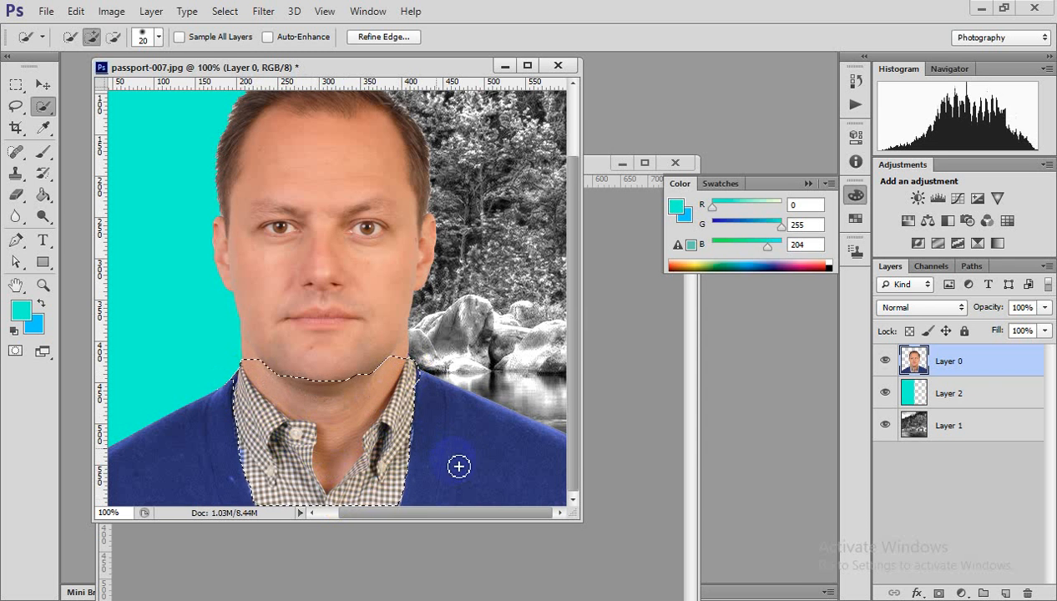
Reduce the Quick Selection brush to 8 and subtract the jacket overlap beside the collar on the landscape side
{"action": "scroll", "coordinate": [432, 409], "scroll_direction": "up", "scroll_amount": 1}
{"action": "scroll", "coordinate": [400, 276], "scroll_direction": "up", "scroll_amount": 1}
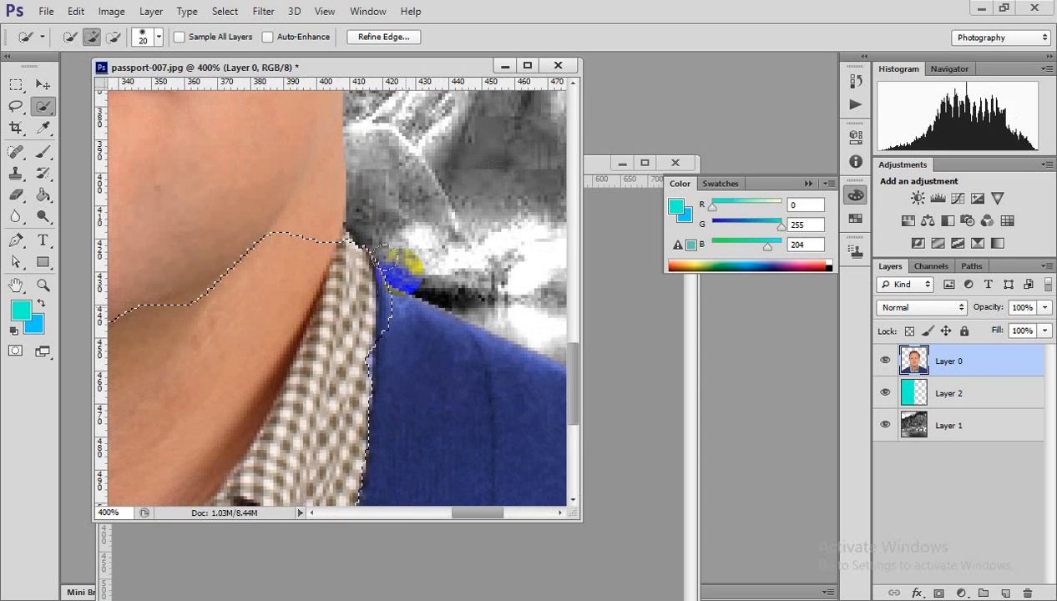
{"action": "left_click_drag", "start_coordinate": [386, 259], "coordinate": [400, 280]}
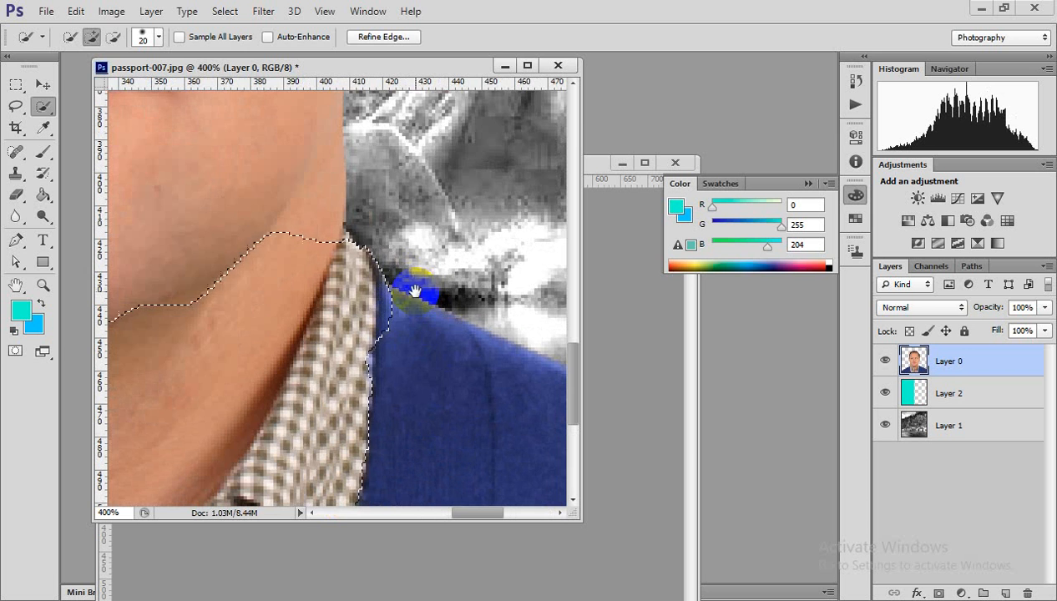
{"action": "scroll", "coordinate": [414, 291], "scroll_direction": "up", "scroll_amount": 2}
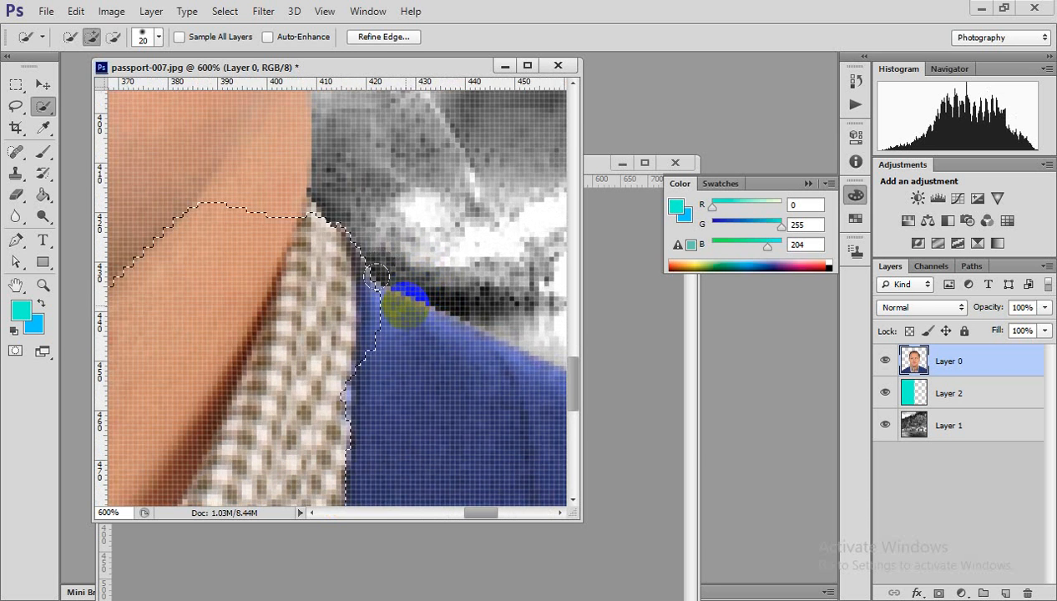
{"action": "key", "text": "bracketleft"}
{"action": "key", "text": "bracketleft"}
{"action": "key", "text": "bracketleft"}
{"action": "key", "text": "bracketleft"}
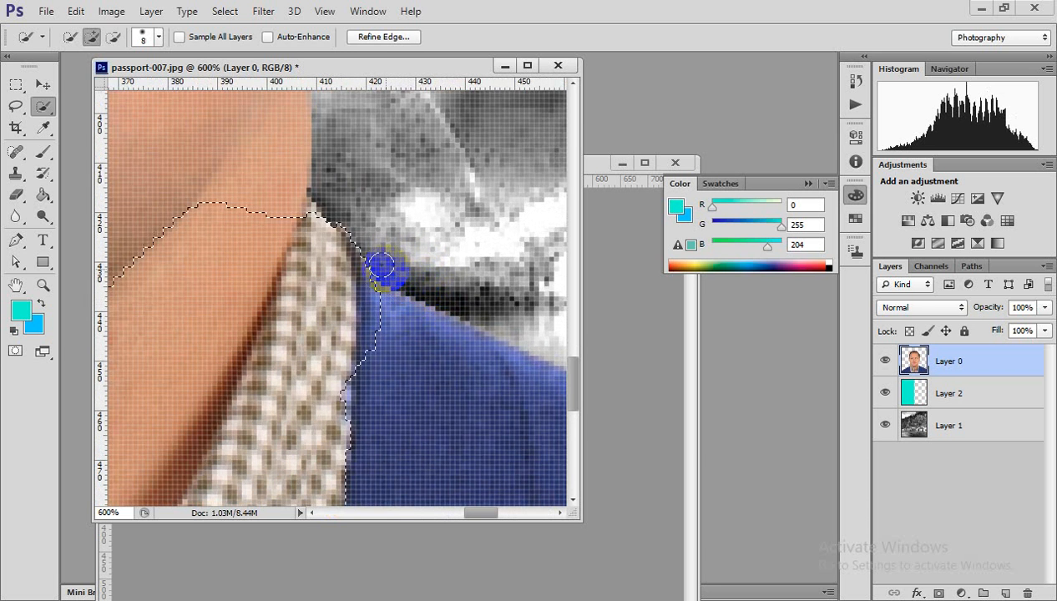
{"action": "left_click_drag", "start_coordinate": [382, 266], "coordinate": [383, 358]}
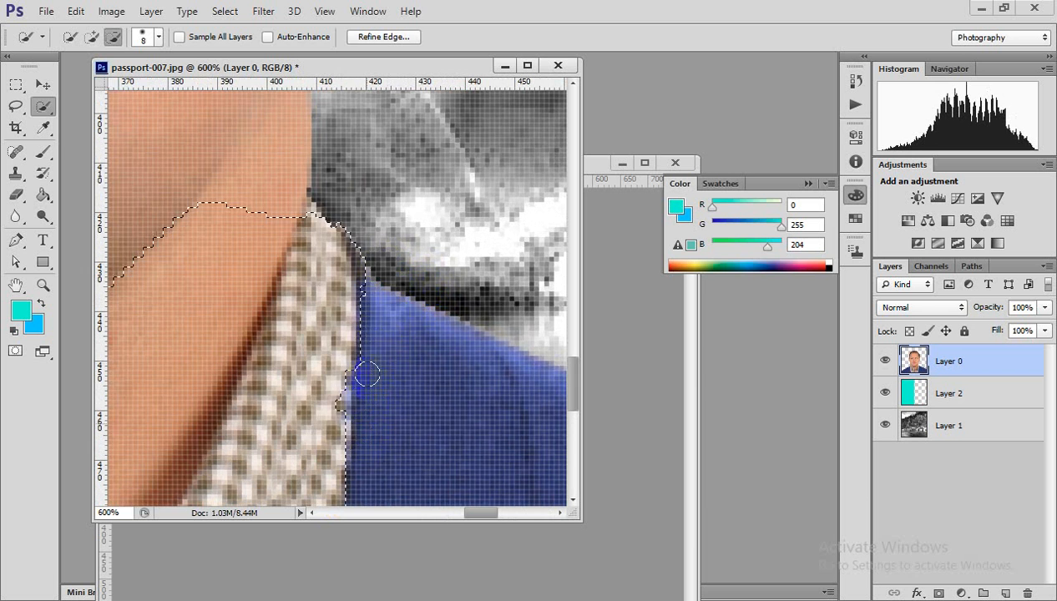
{"action": "mouse_move", "coordinate": [351, 393]}
{"action": "left_mouse_down"}
{"action": "mouse_move", "coordinate": [341, 413]}
{"action": "mouse_move", "coordinate": [331, 354]}
{"action": "mouse_move", "coordinate": [326, 440]}
{"action": "mouse_move", "coordinate": [326, 366]}
{"action": "mouse_move", "coordinate": [400, 295]}
{"action": "mouse_move", "coordinate": [378, 265]}
{"action": "mouse_move", "coordinate": [368, 427]}
{"action": "mouse_move", "coordinate": [319, 356]}
{"action": "mouse_move", "coordinate": [331, 372]}
{"action": "mouse_move", "coordinate": [318, 248]}
{"action": "mouse_move", "coordinate": [313, 361]}
{"action": "mouse_move", "coordinate": [366, 389]}
{"action": "mouse_move", "coordinate": [397, 354]}
{"action": "left_mouse_up"}
Subtract the neck skin beside the landscape-side collar from the selection and touch up the collar's inner edge
{"action": "scroll", "coordinate": [396, 354], "scroll_direction": "down", "scroll_amount": 1}
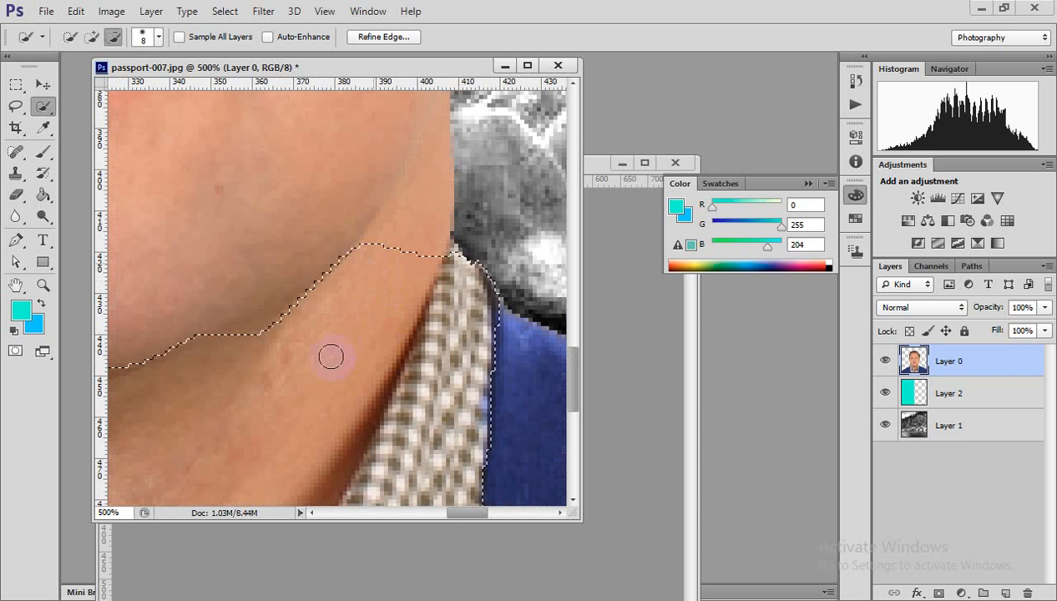
{"action": "mouse_move", "coordinate": [331, 356]}
{"action": "left_mouse_down"}
{"action": "mouse_move", "coordinate": [372, 265]}
{"action": "mouse_move", "coordinate": [397, 240]}
{"action": "mouse_move", "coordinate": [390, 301]}
{"action": "mouse_move", "coordinate": [423, 243]}
{"action": "mouse_move", "coordinate": [302, 501]}
{"action": "mouse_move", "coordinate": [368, 382]}
{"action": "left_mouse_up"}
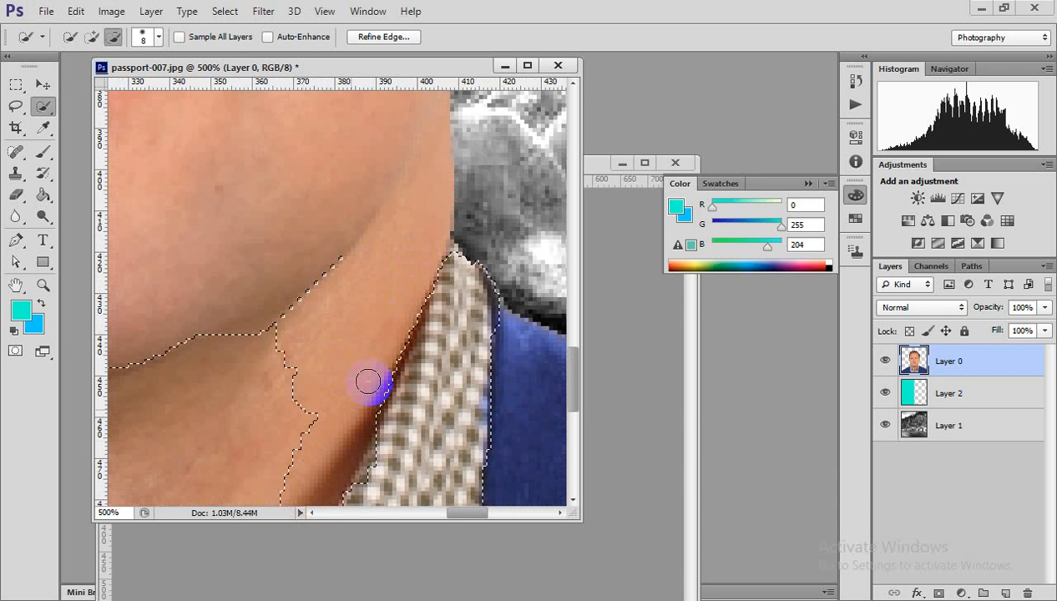
{"action": "scroll", "coordinate": [370, 382], "scroll_direction": "down", "scroll_amount": 1}
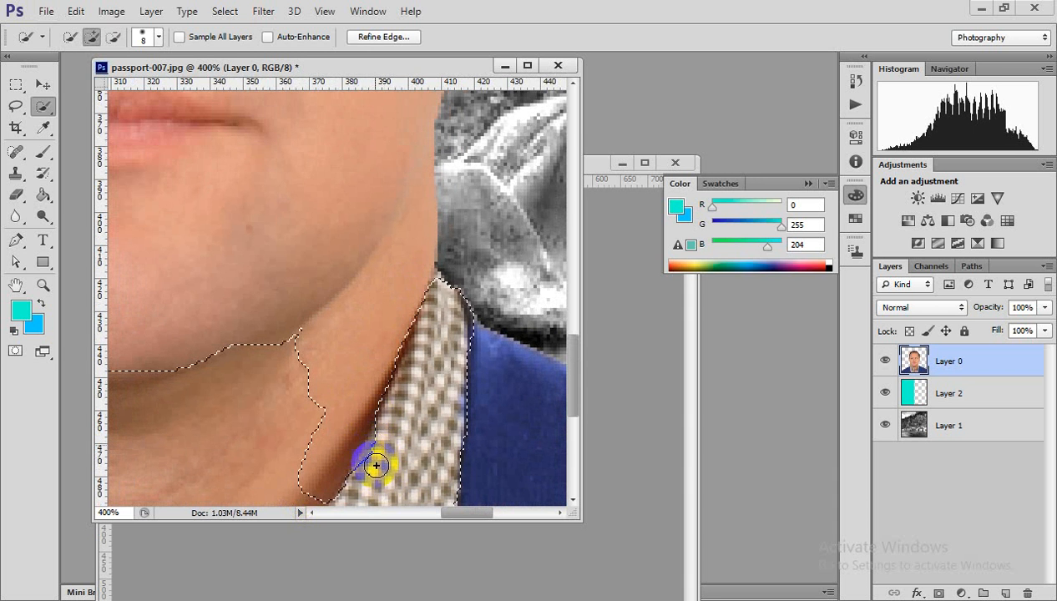
{"action": "left_click_drag", "start_coordinate": [376, 466], "coordinate": [371, 465]}
{"action": "scroll", "coordinate": [294, 418], "scroll_direction": "down", "scroll_amount": 2}
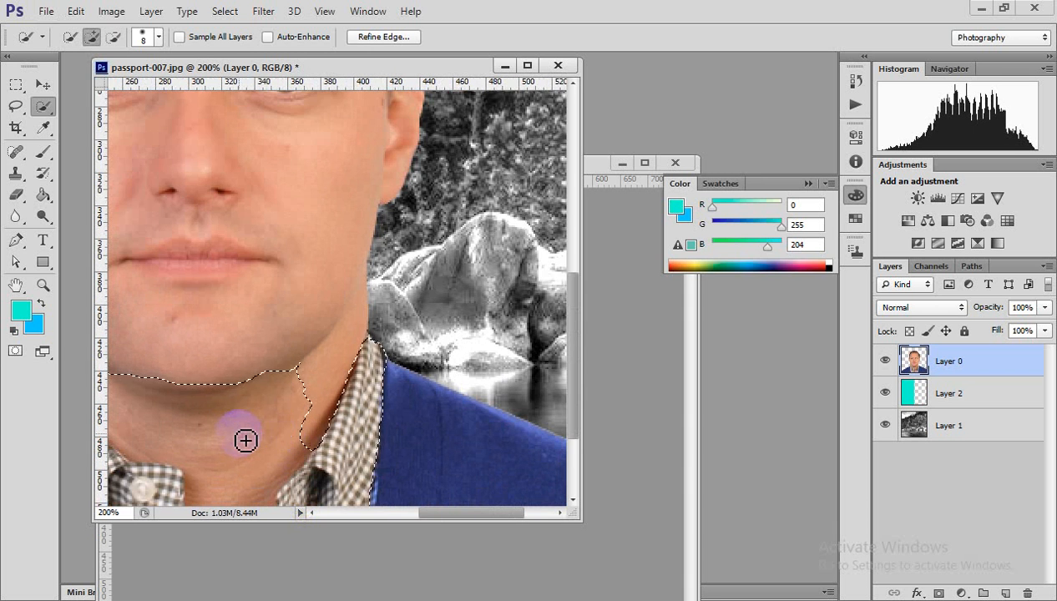
Enlarge the Quick Selection brush to 30 and subtract the neck skin beneath the chin from the shirt selection
{"action": "key", "text": "bracketright"}
{"action": "key", "text": "bracketright"}
{"action": "key", "text": "bracketright"}
{"action": "key", "text": "bracketright"}
{"action": "key", "text": "bracketright"}
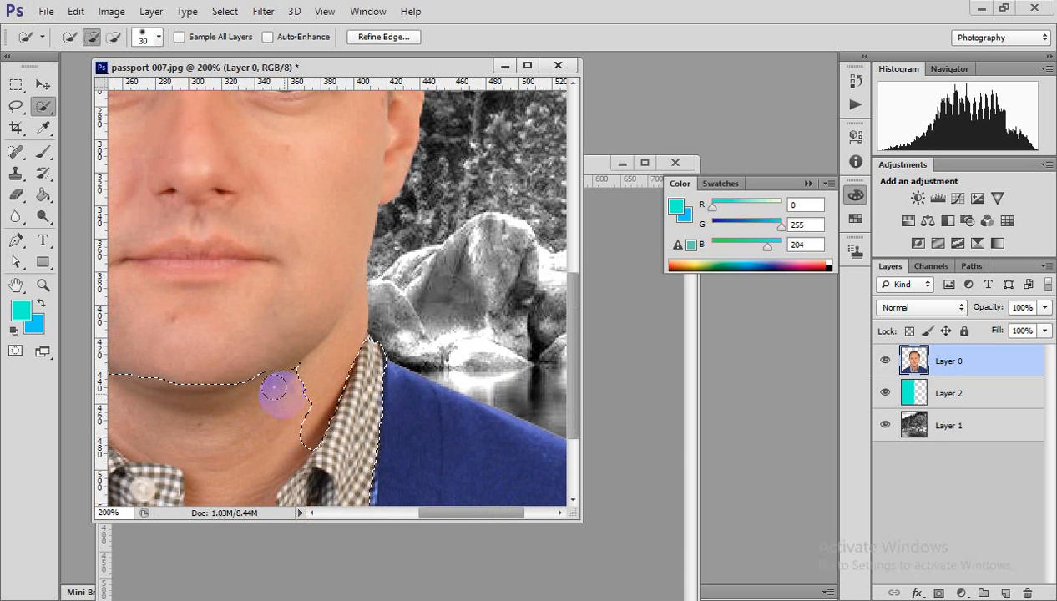
{"action": "mouse_move", "coordinate": [275, 388]}
{"action": "left_mouse_down"}
{"action": "mouse_move", "coordinate": [277, 401]}
{"action": "mouse_move", "coordinate": [252, 417]}
{"action": "mouse_move", "coordinate": [273, 424]}
{"action": "mouse_move", "coordinate": [238, 468]}
{"action": "mouse_move", "coordinate": [158, 400]}
{"action": "mouse_move", "coordinate": [220, 440]}
{"action": "left_mouse_up"}
{"action": "scroll", "coordinate": [346, 425], "scroll_direction": "left", "scroll_amount": 4}
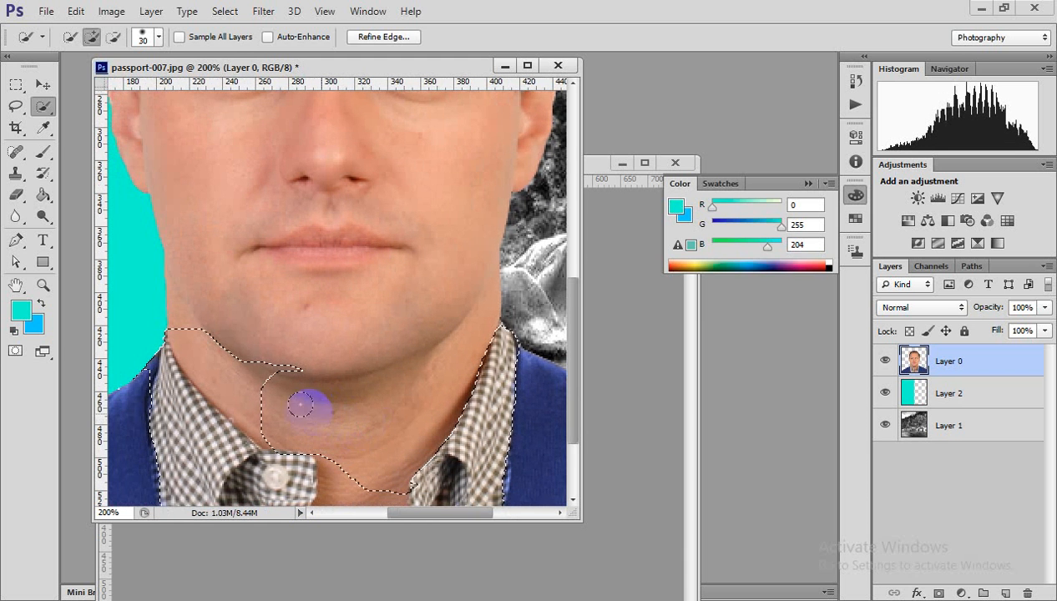
{"action": "mouse_move", "coordinate": [301, 405]}
{"action": "left_mouse_down"}
{"action": "mouse_move", "coordinate": [253, 368]}
{"action": "mouse_move", "coordinate": [228, 387]}
{"action": "mouse_move", "coordinate": [265, 417]}
{"action": "left_mouse_up"}
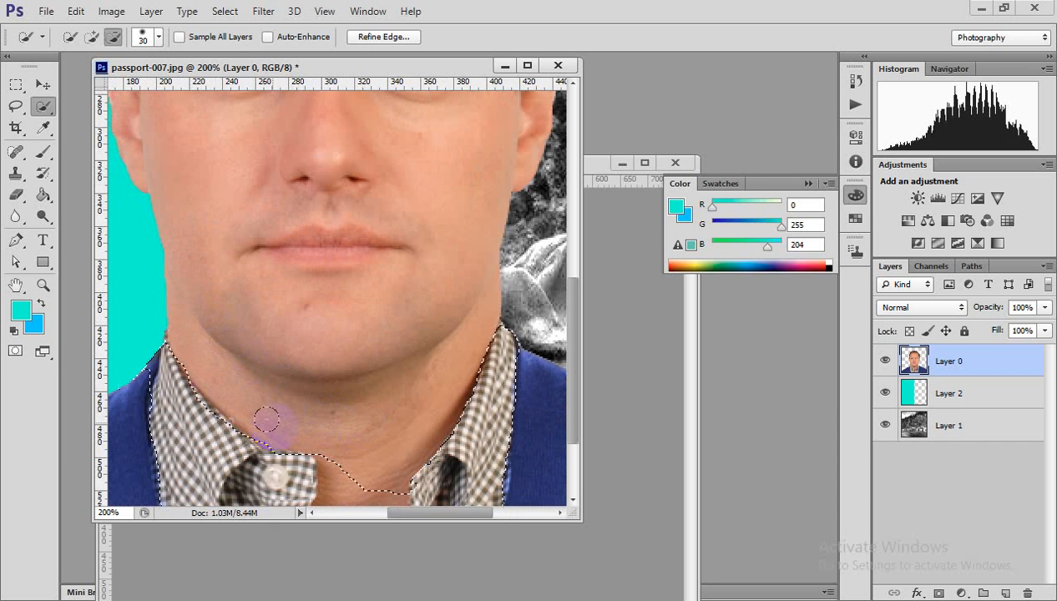
Subtract the bare skin inside the shirt's open V neckline from the selection
{"action": "left_click_drag", "start_coordinate": [407, 453], "coordinate": [382, 335]}
{"action": "left_click", "coordinate": [367, 361]}
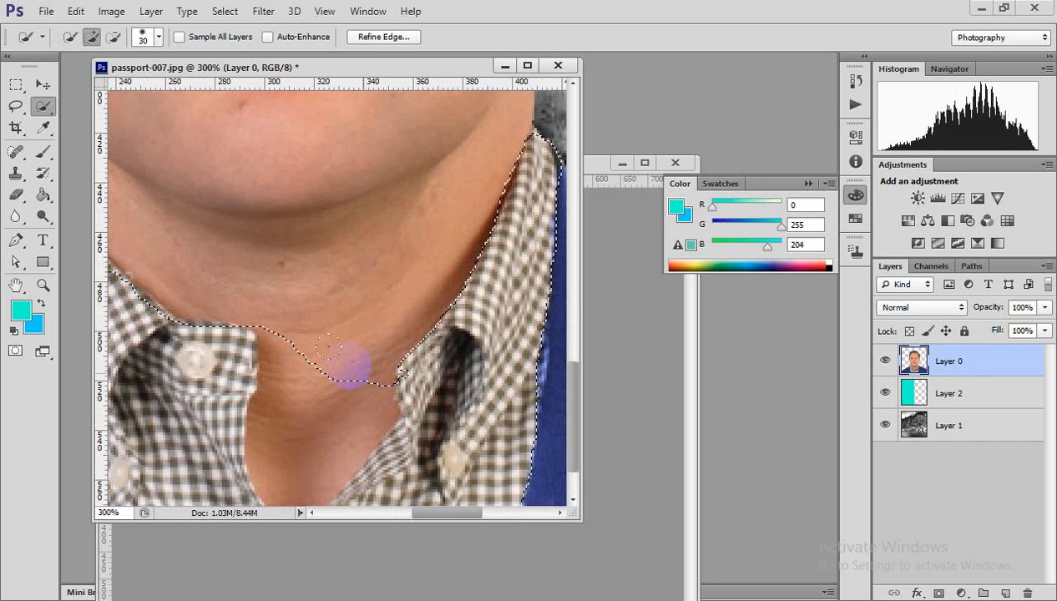
{"action": "mouse_move", "coordinate": [347, 365]}
{"action": "left_mouse_down"}
{"action": "mouse_move", "coordinate": [293, 471]}
{"action": "mouse_move", "coordinate": [278, 359]}
{"action": "mouse_move", "coordinate": [292, 330]}
{"action": "left_mouse_up"}
{"action": "left_click_drag", "start_coordinate": [346, 420], "coordinate": [342, 277]}
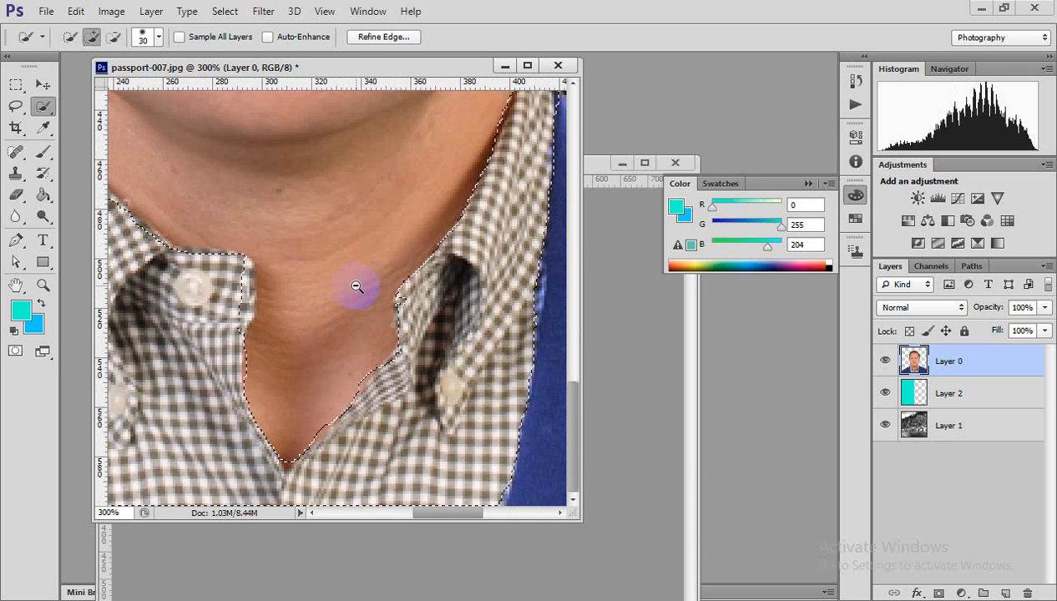
Add the edge of the buttoned collar flap to the selection and subtract the area beside the turquoise-side collar
{"action": "left_click", "coordinate": [359, 285], "text": "ctrl+alt"}
{"action": "left_click", "coordinate": [248, 359]}
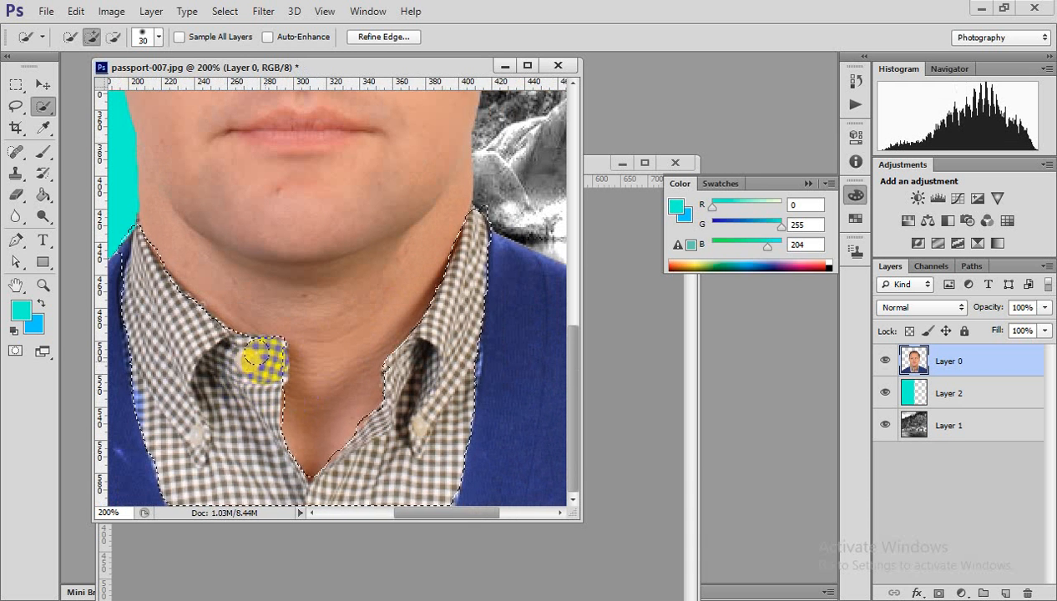
{"action": "left_click", "coordinate": [256, 362]}
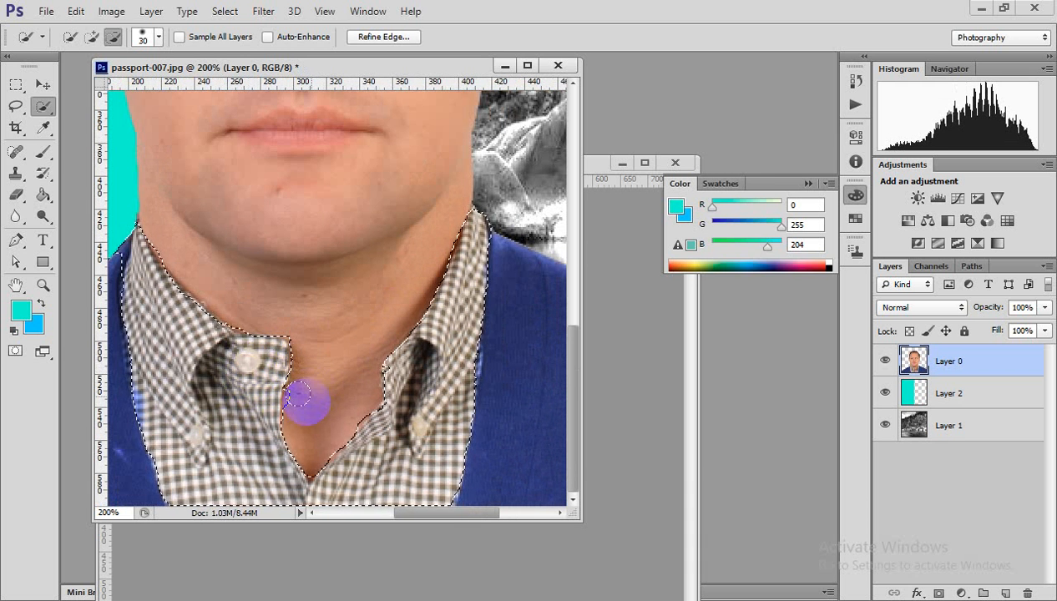
{"action": "left_click_drag", "start_coordinate": [160, 366], "coordinate": [255, 405]}
{"action": "left_click", "coordinate": [170, 278]}
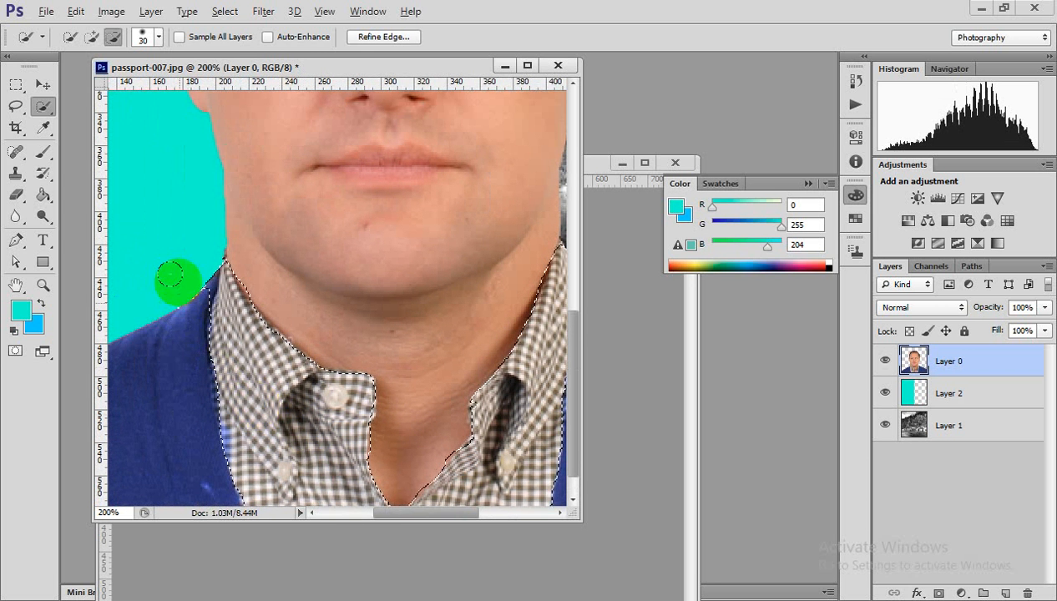
{"action": "left_click", "coordinate": [187, 267]}
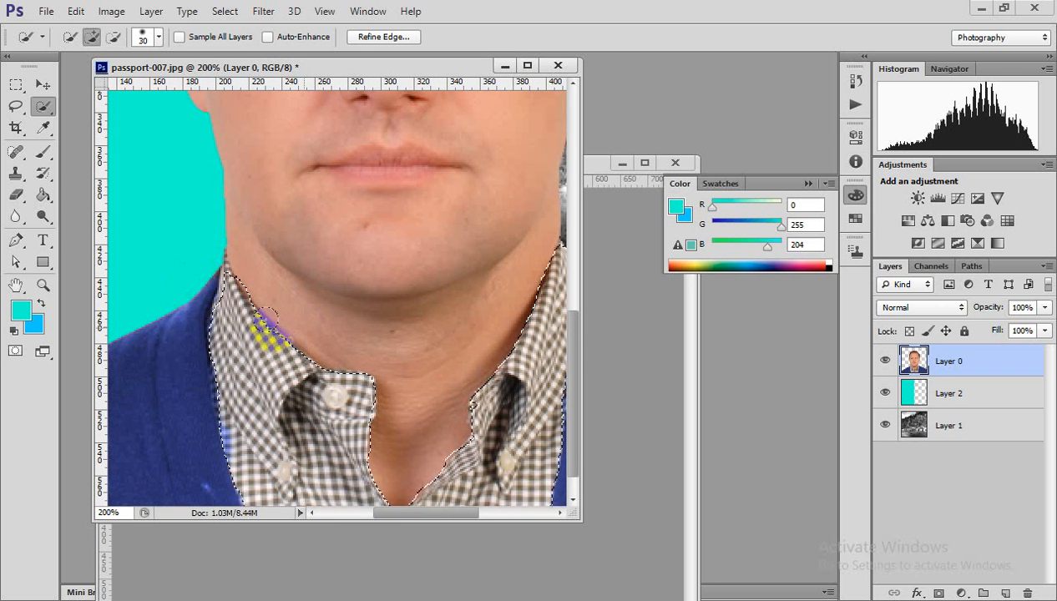
Reduce the Quick Selection brush to 8 and extend the selection up to the collar tip on the turquoise side
{"action": "left_click", "coordinate": [226, 284], "text": "ctrl"}
{"action": "left_click", "coordinate": [226, 283], "text": "ctrl"}
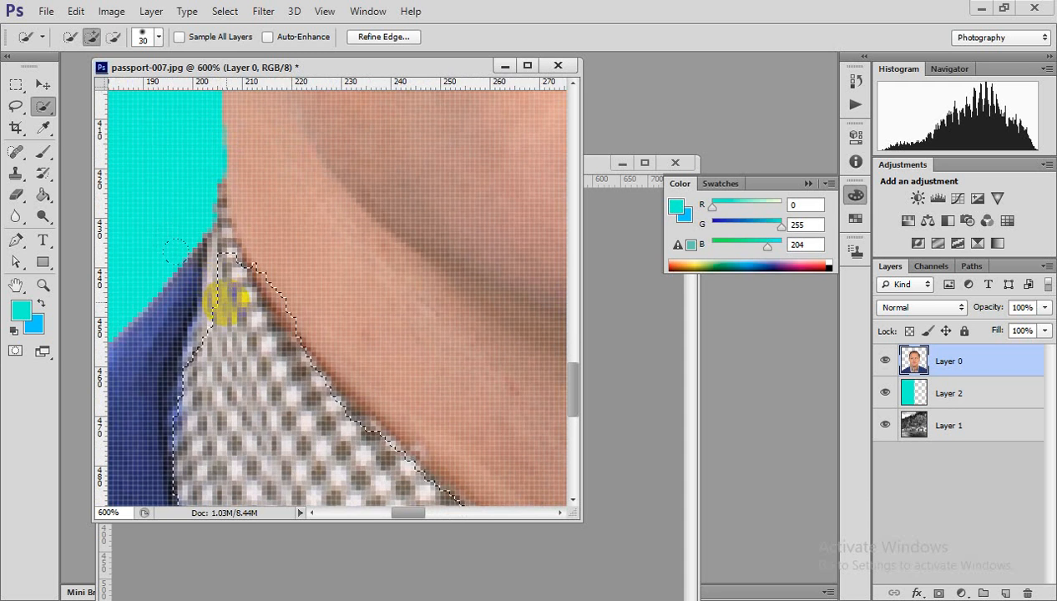
{"action": "key", "text": "bracketleft"}
{"action": "key", "text": "bracketleft"}
{"action": "key", "text": "bracketleft"}
{"action": "key", "text": "bracketleft"}
{"action": "key", "text": "bracketleft"}
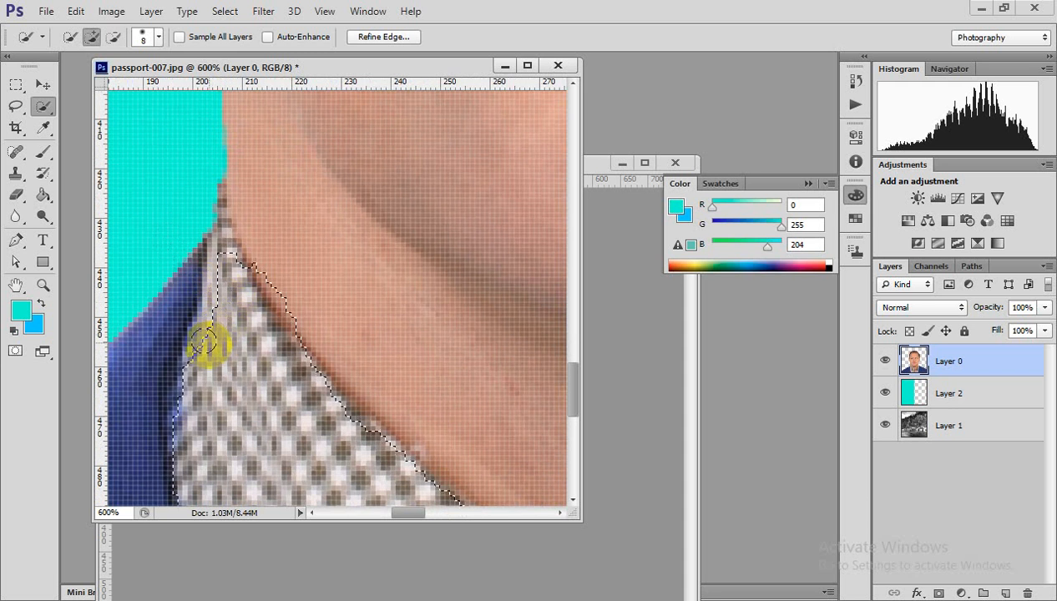
{"action": "left_click", "coordinate": [220, 287], "text": "alt"}
{"action": "mouse_move", "coordinate": [220, 288]}
{"action": "left_mouse_down"}
{"action": "mouse_move", "coordinate": [229, 235]}
{"action": "mouse_move", "coordinate": [217, 214]}
{"action": "left_mouse_up"}
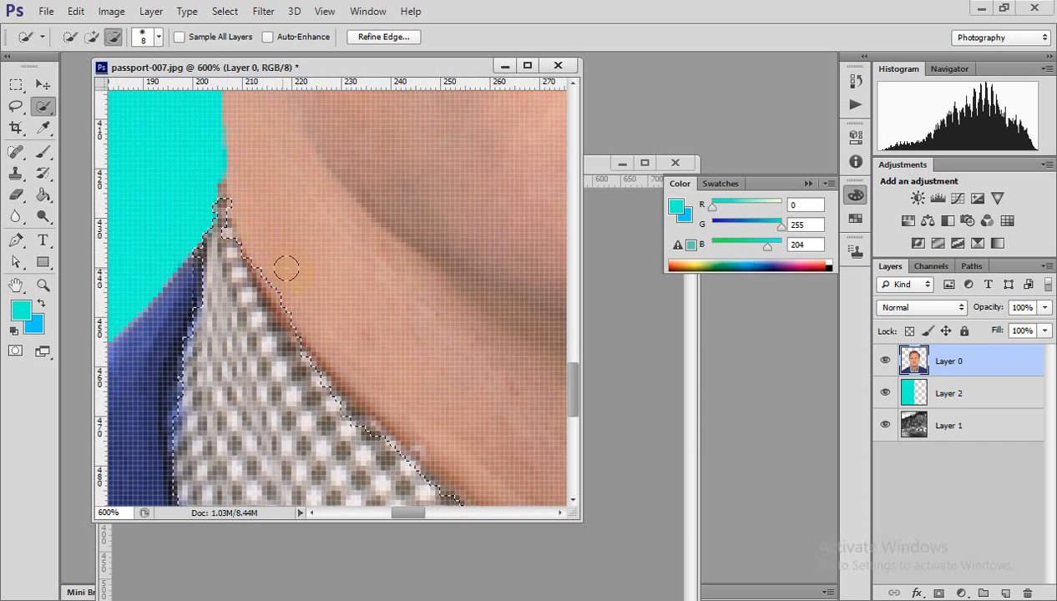
Start a Levels adjustment on the selected shirt and set the Red channel's midtone input to 1.75
{"action": "left_click", "coordinate": [429, 396], "text": "alt"}
{"action": "left_click", "coordinate": [429, 396], "text": "alt"}
{"action": "left_click", "coordinate": [429, 396], "text": "alt"}
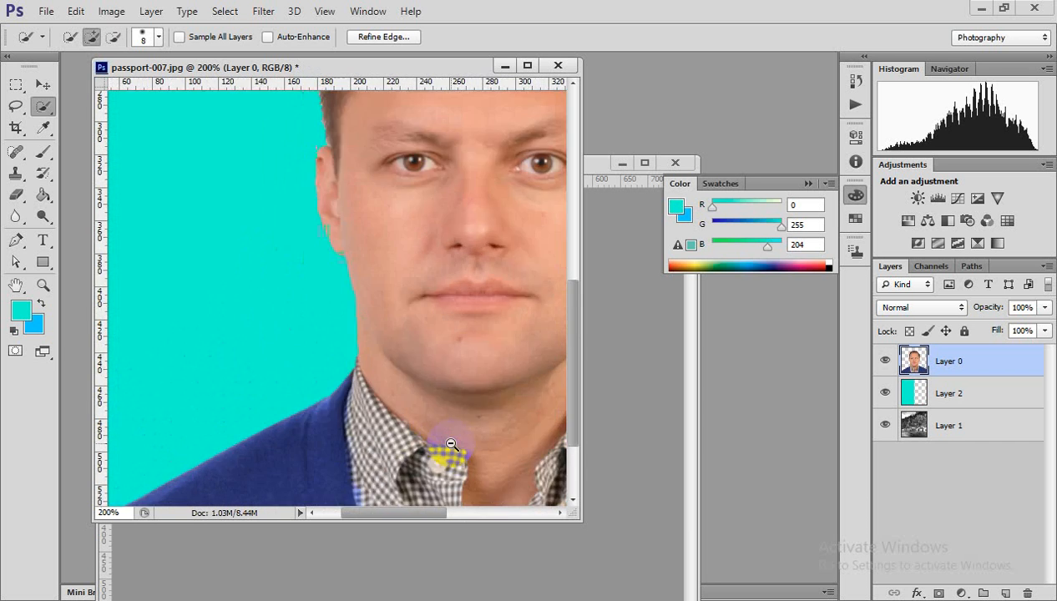
{"action": "left_click", "coordinate": [429, 395], "text": "alt"}
{"action": "left_click", "coordinate": [443, 476], "text": "alt"}
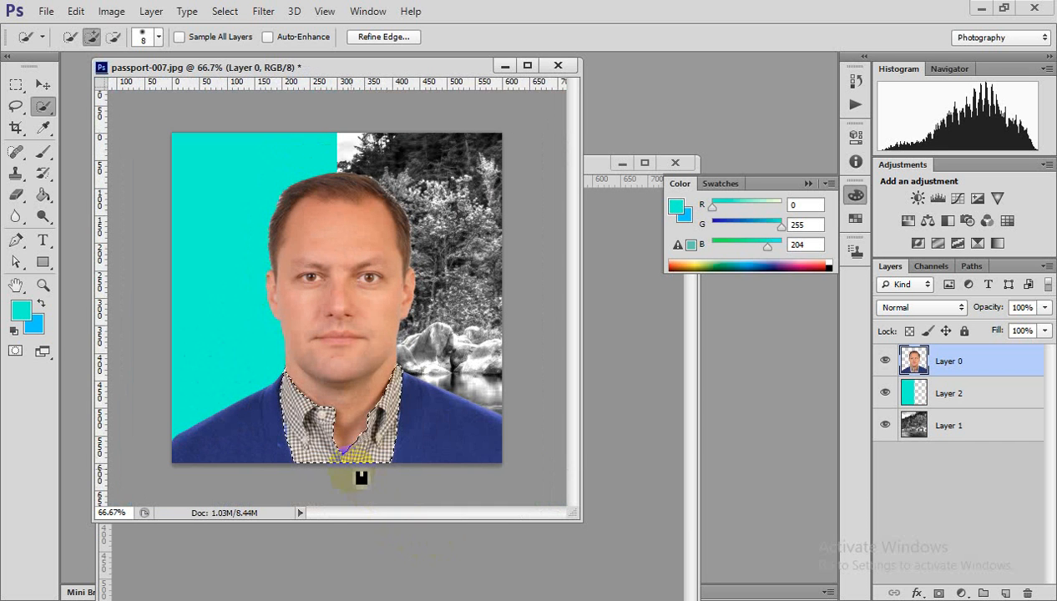
{"action": "key", "text": "ctrl+m"}
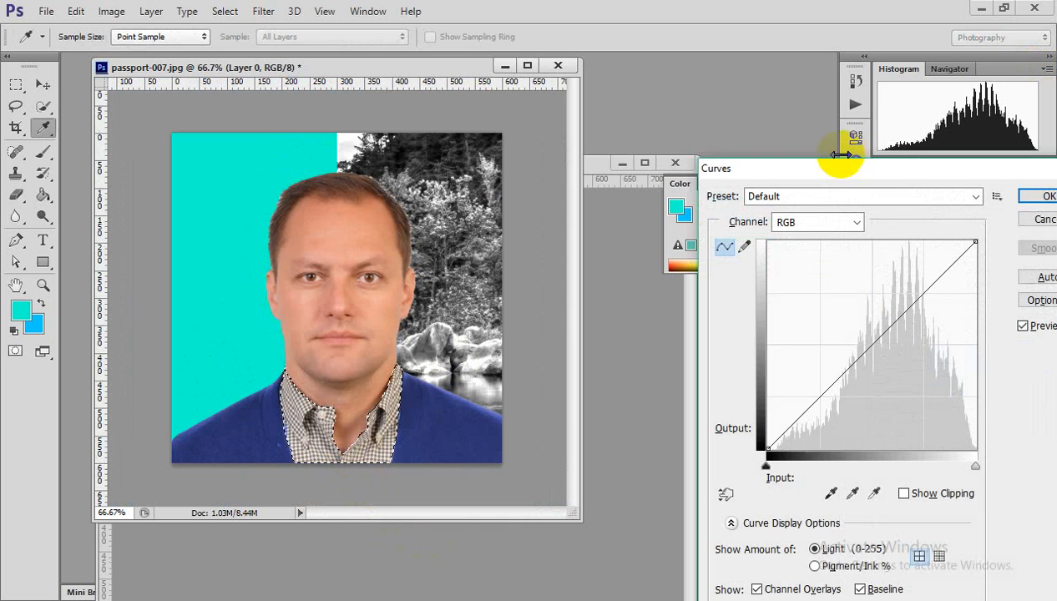
{"action": "left_click", "coordinate": [1038, 210]}
{"action": "key", "text": "ctrl+l"}
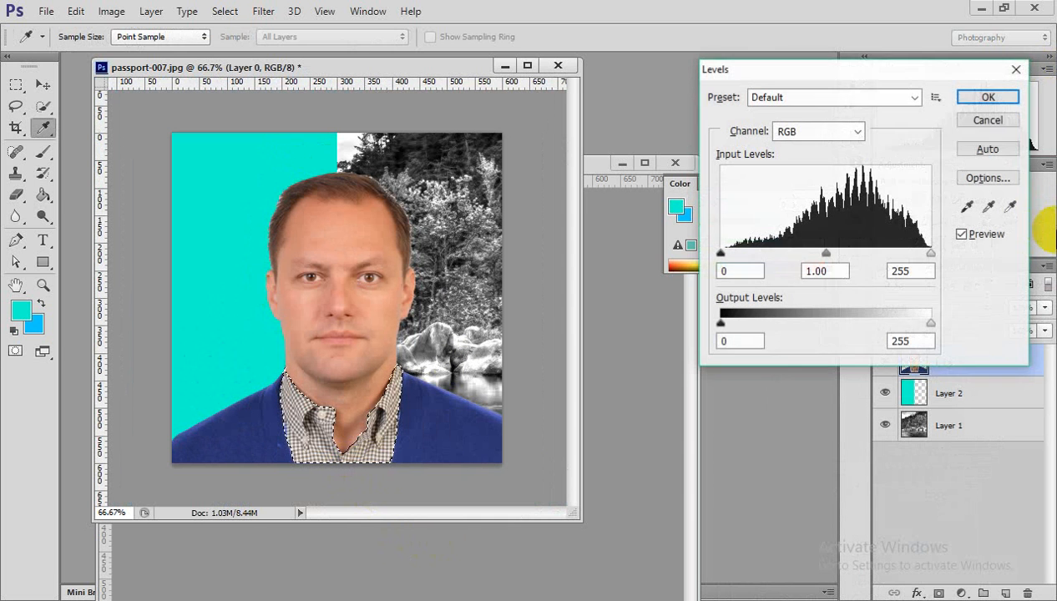
{"action": "left_click", "coordinate": [850, 131]}
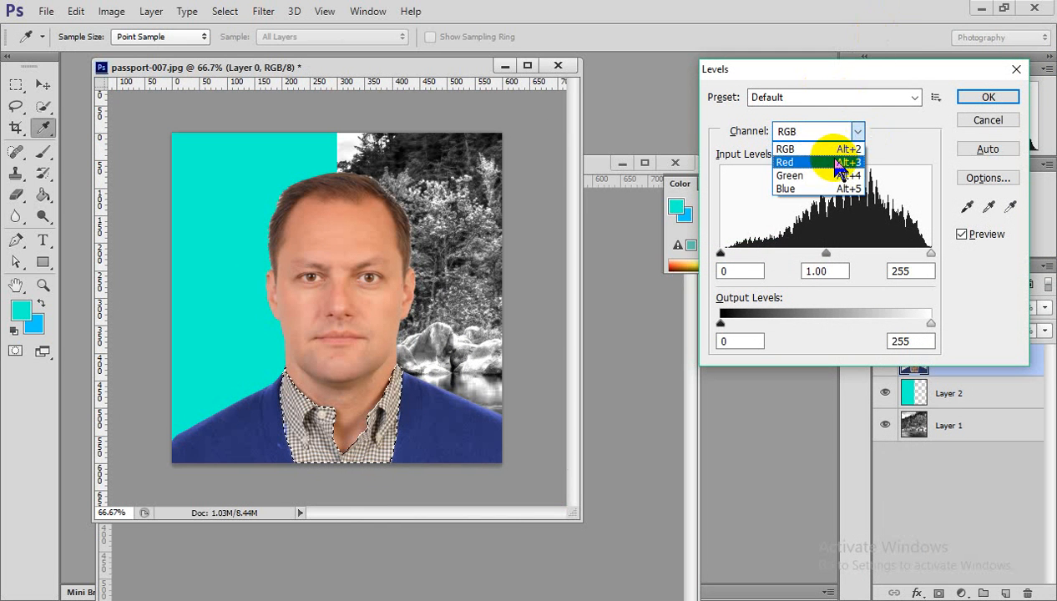
{"action": "left_click", "coordinate": [835, 163]}
{"action": "left_click_drag", "start_coordinate": [826, 253], "coordinate": [785, 254]}
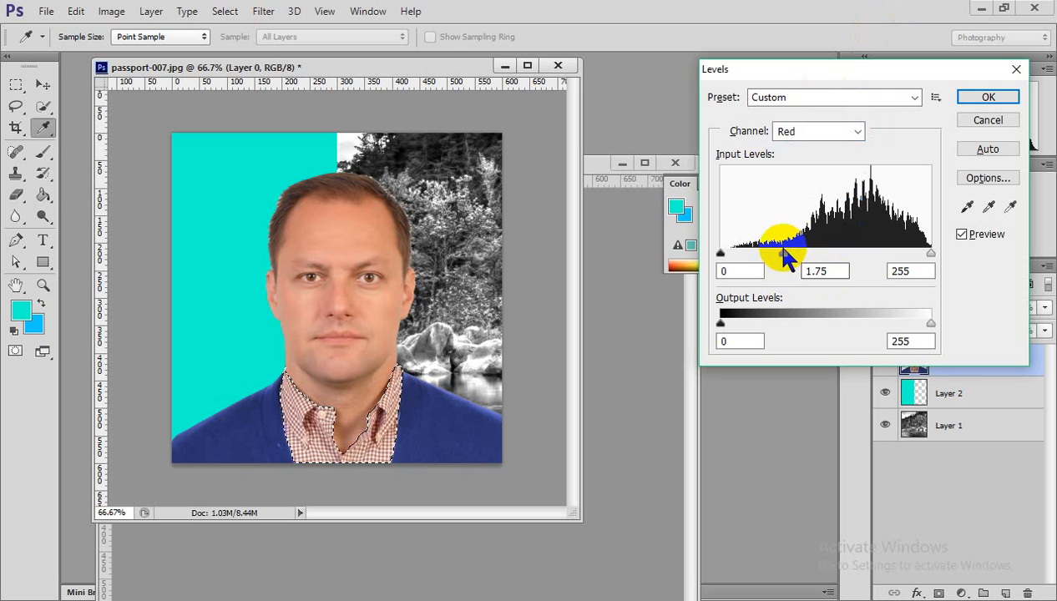
Set the Green channel's midtone input to 0.54 and apply the Levels adjustment to the shirt
{"action": "left_click", "coordinate": [831, 131]}
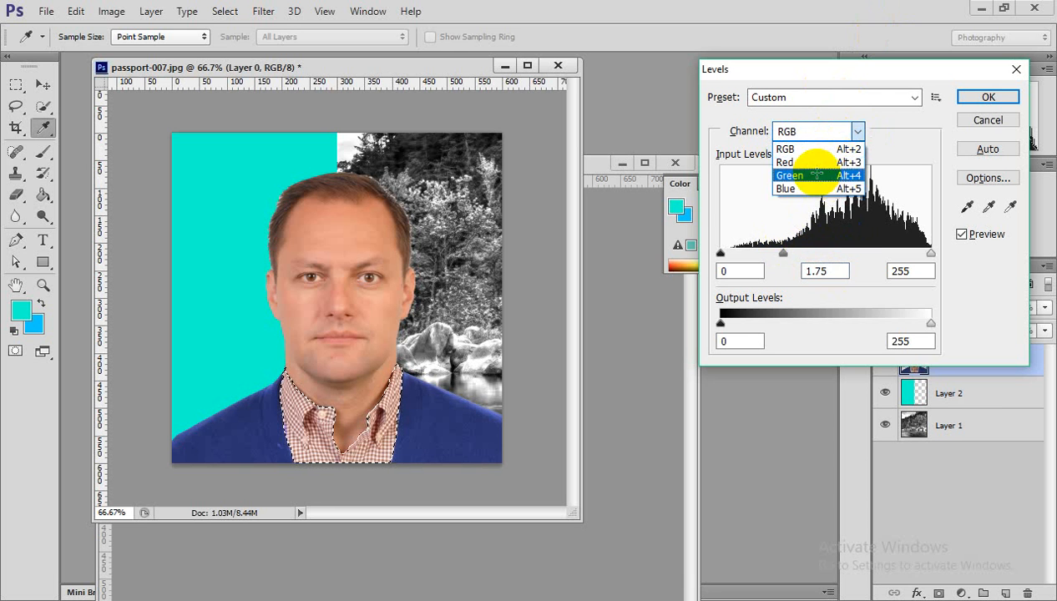
{"action": "left_click", "coordinate": [816, 174]}
{"action": "left_click_drag", "start_coordinate": [825, 253], "coordinate": [864, 252]}
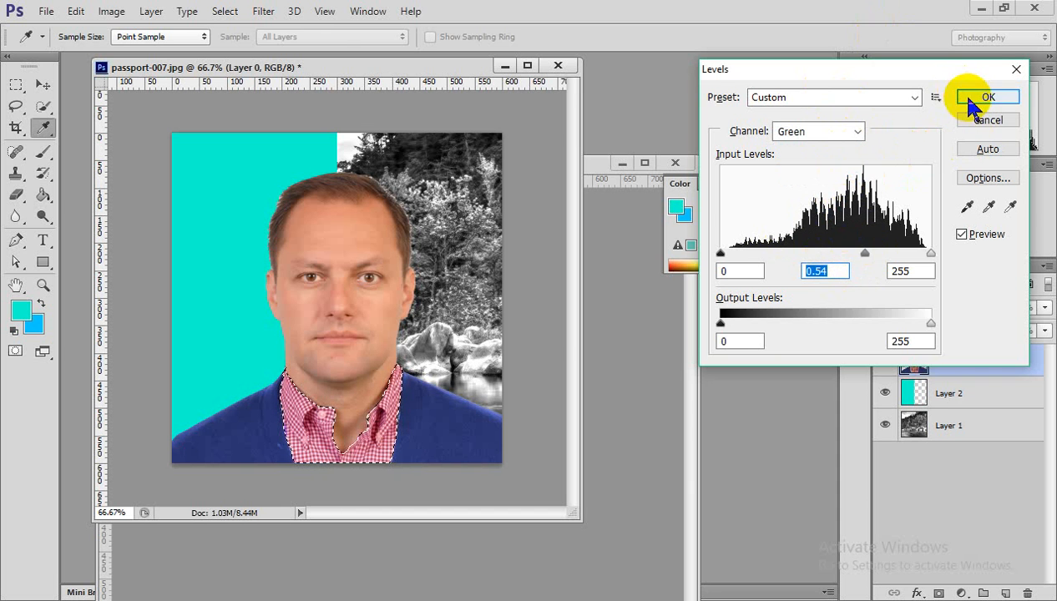
{"action": "key", "text": "Return"}
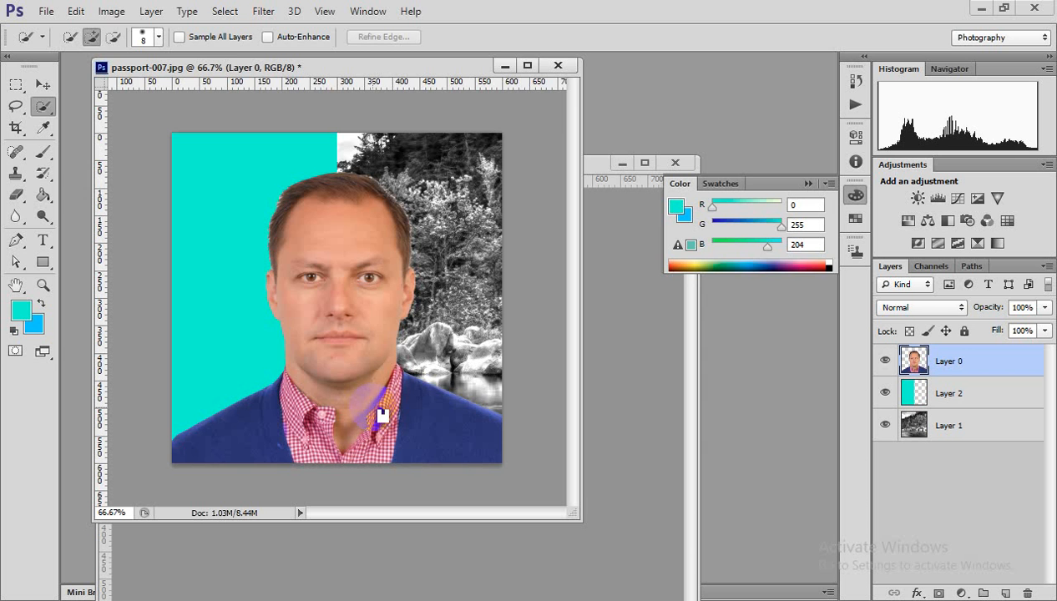
Try extreme lightening and darkening of the reselected shirt with the RGB curve, cancel the Curves adjustment and deselect
{"action": "scroll", "coordinate": [327, 450], "scroll_direction": "up", "scroll_amount": 3}
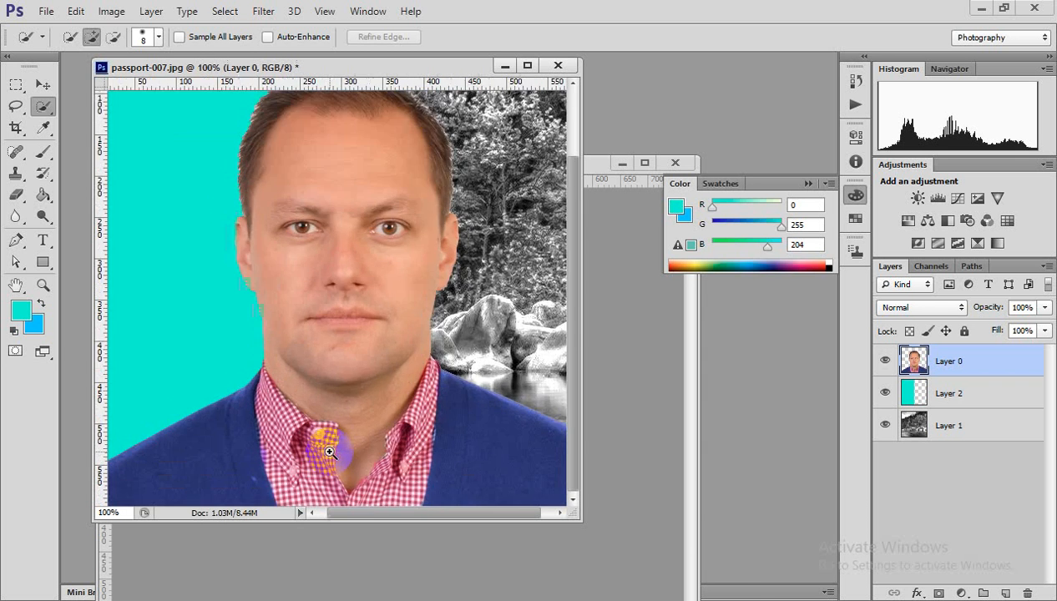
{"action": "mouse_move", "coordinate": [327, 450]}
{"action": "left_mouse_down"}
{"action": "mouse_move", "coordinate": [359, 314]}
{"action": "mouse_move", "coordinate": [361, 354]}
{"action": "left_mouse_up"}
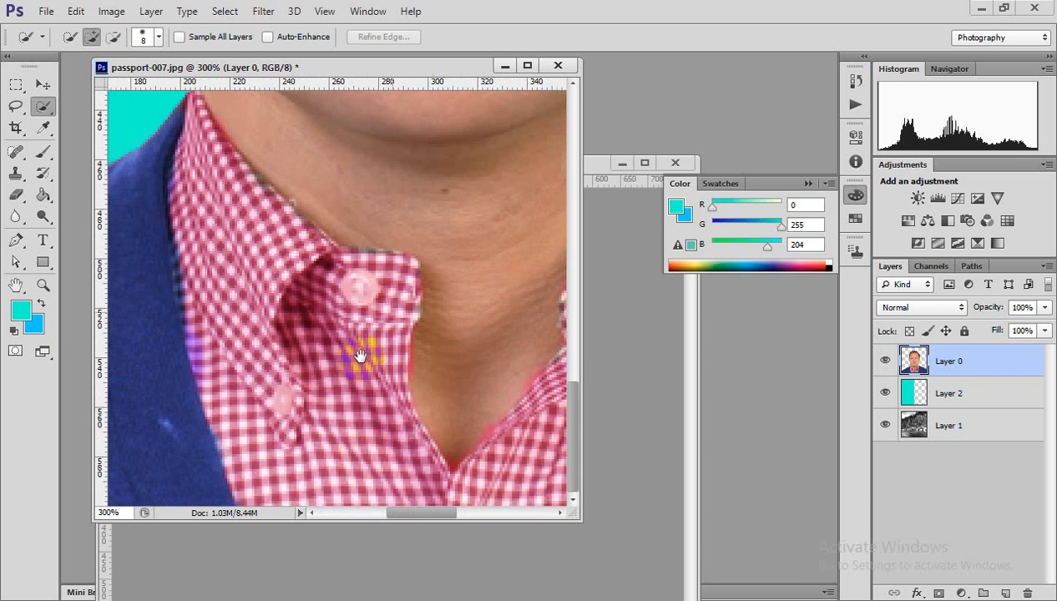
{"action": "left_click", "coordinate": [364, 423]}
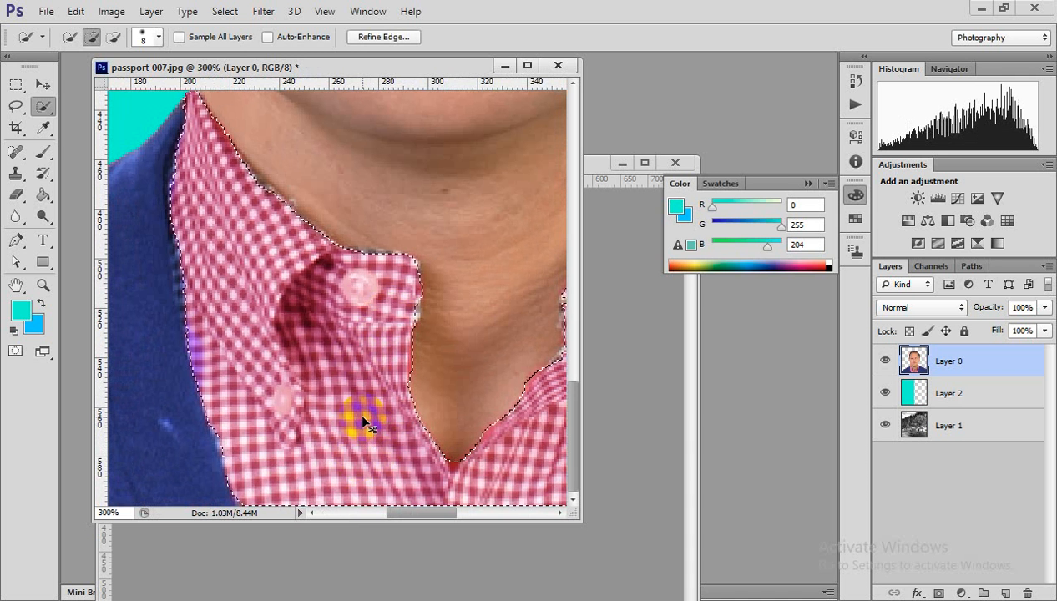
{"action": "key", "text": "ctrl+m"}
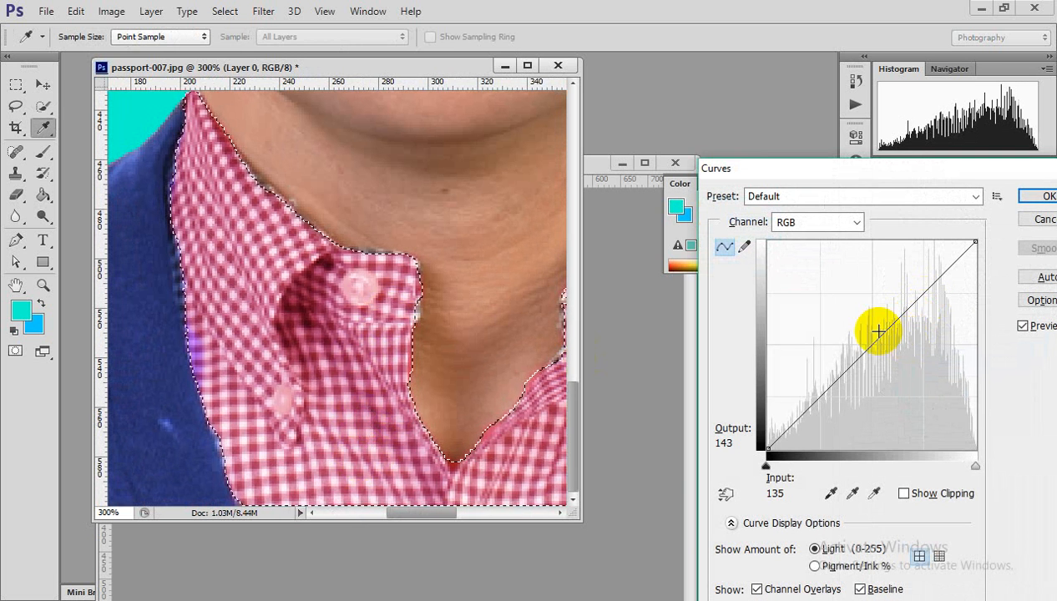
{"action": "left_click_drag", "start_coordinate": [877, 334], "coordinate": [799, 271]}
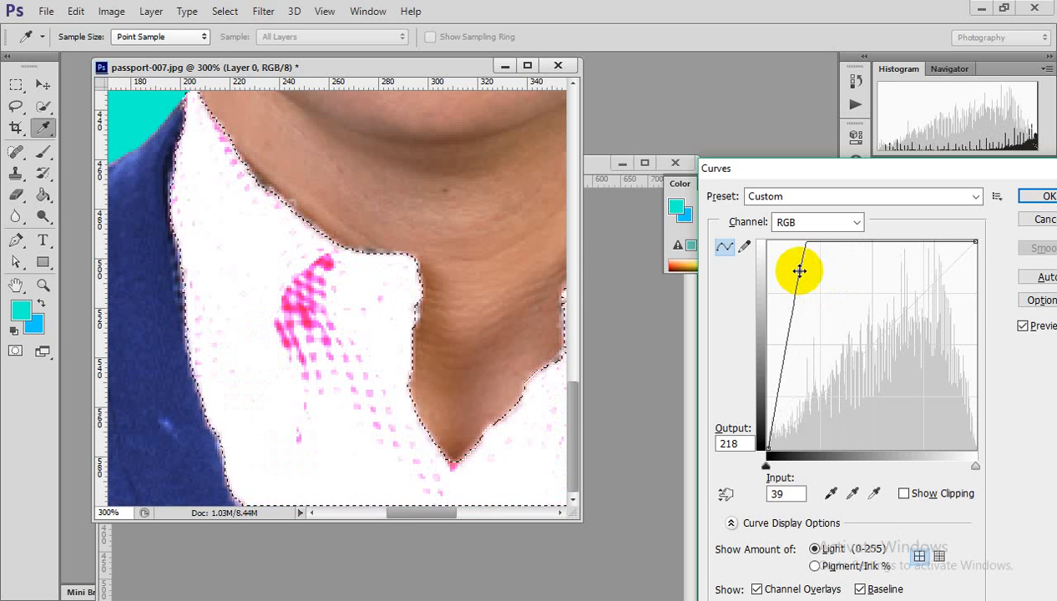
{"action": "left_click_drag", "start_coordinate": [799, 270], "coordinate": [956, 415]}
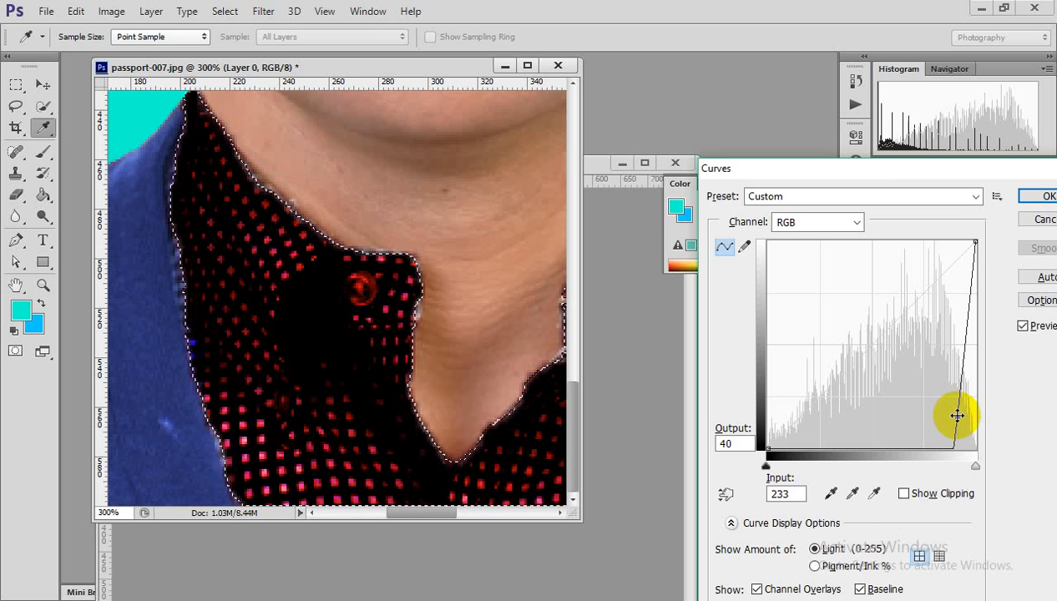
{"action": "left_click_drag", "start_coordinate": [956, 416], "coordinate": [777, 245]}
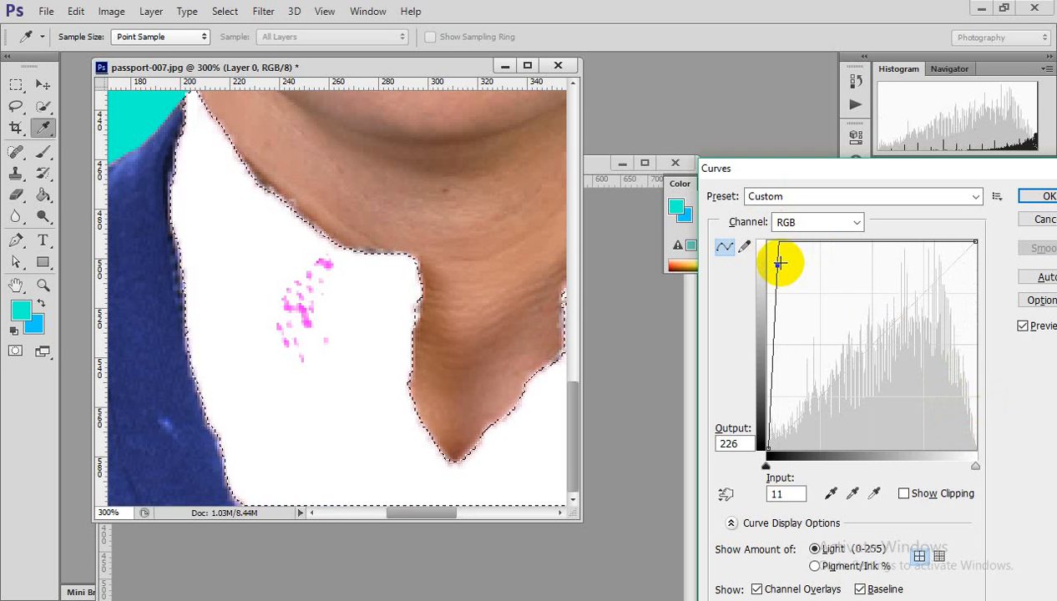
{"action": "left_click_drag", "start_coordinate": [778, 263], "coordinate": [869, 355]}
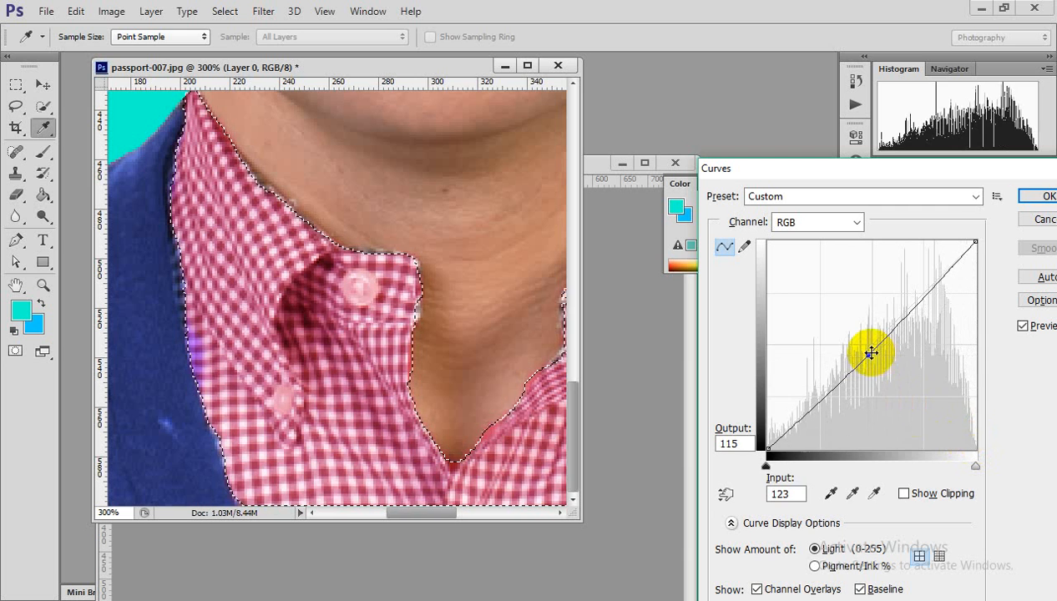
{"action": "left_click", "coordinate": [1035, 222]}
{"action": "key", "text": "w"}
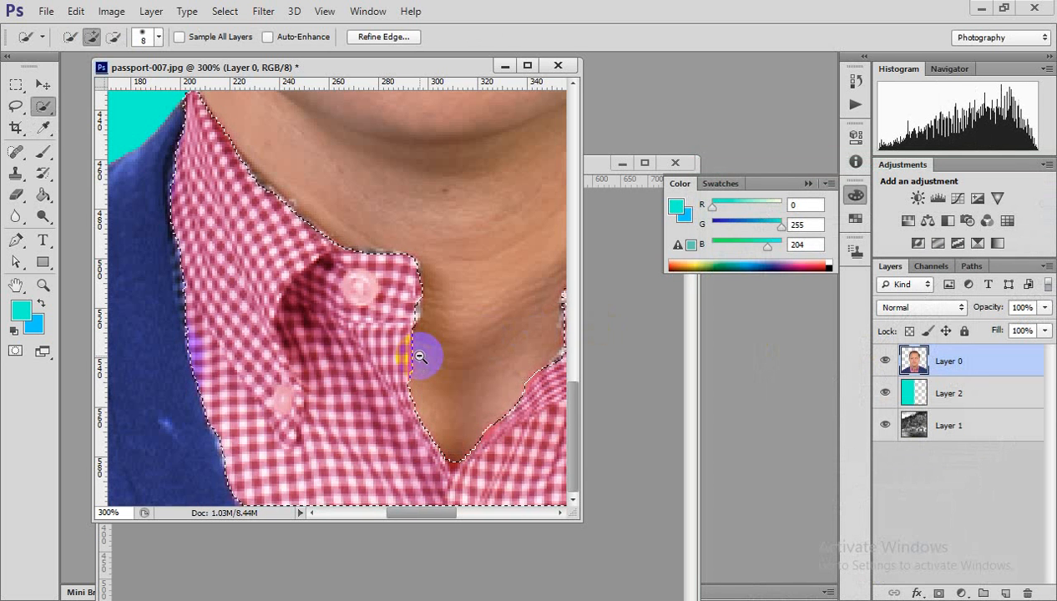
{"action": "key", "text": "ctrl+1"}
{"action": "key", "text": "ctrl+minus"}
{"action": "mouse_move", "coordinate": [391, 416]}
{"action": "left_mouse_down"}
{"action": "mouse_move", "coordinate": [396, 394]}
{"action": "mouse_move", "coordinate": [389, 402]}
{"action": "mouse_move", "coordinate": [413, 421]}
{"action": "left_mouse_up"}
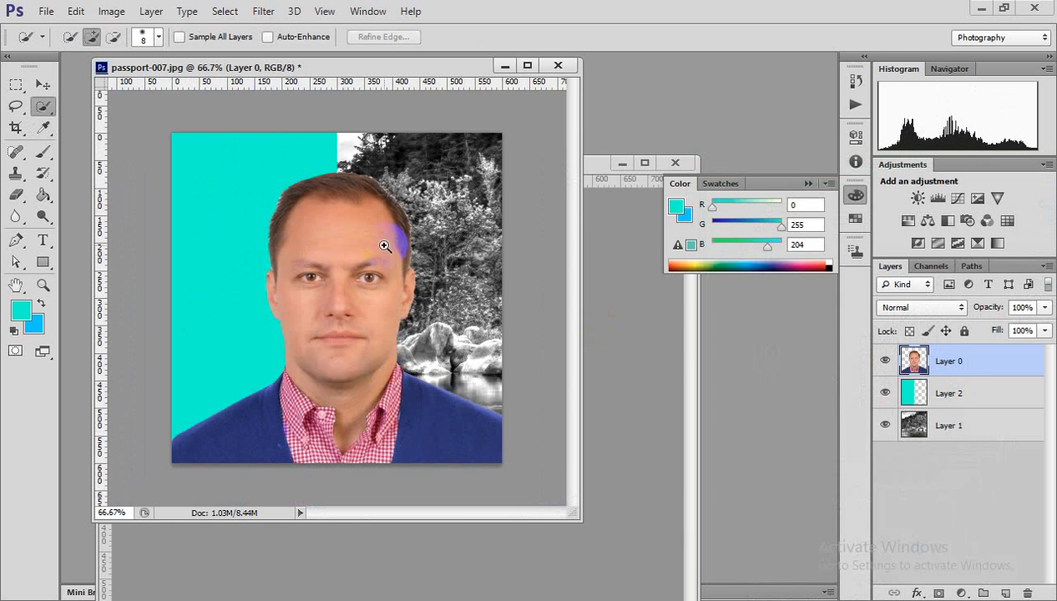
Select the man's hair along the hairline using the Magic Wand tool
{"action": "left_click", "coordinate": [337, 215], "text": "ctrl"}
{"action": "left_click", "coordinate": [336, 214], "text": "ctrl"}
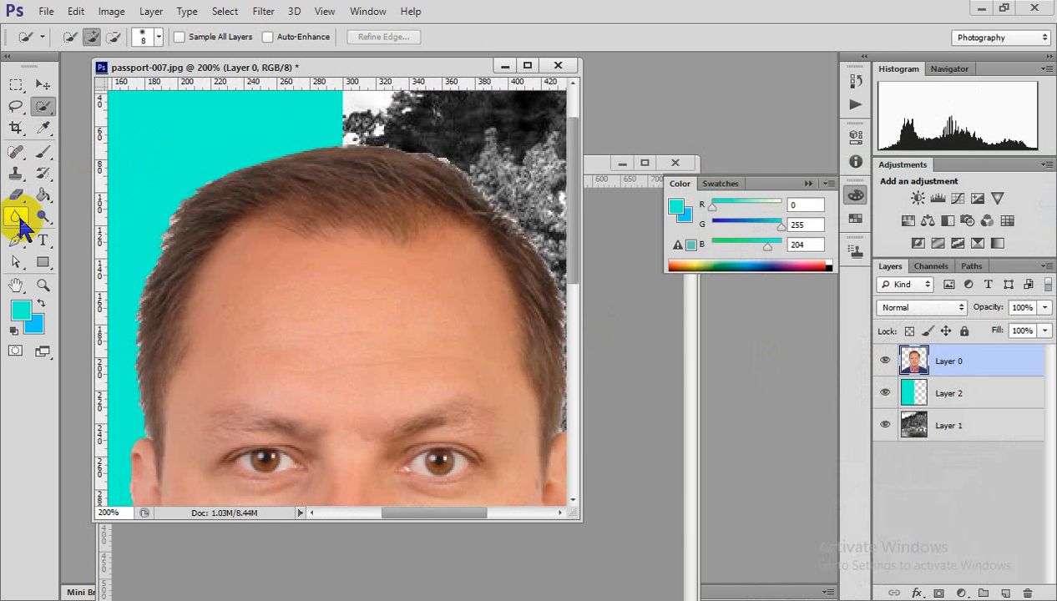
{"action": "right_click", "coordinate": [43, 107]}
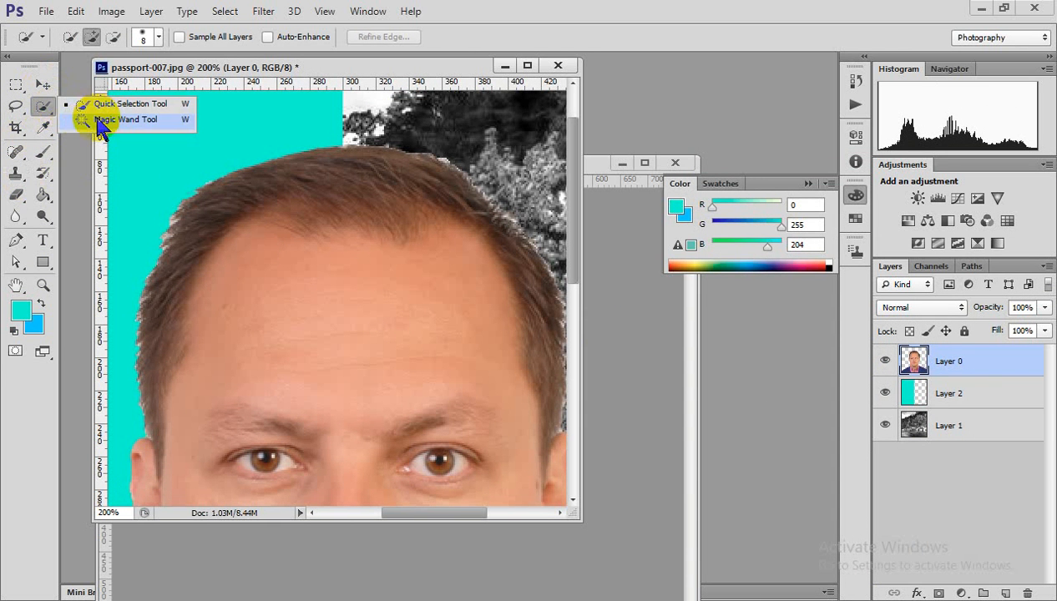
{"action": "left_click", "coordinate": [94, 122]}
{"action": "left_click", "coordinate": [318, 182]}
{"action": "mouse_move", "coordinate": [336, 192]}
{"action": "left_mouse_down"}
{"action": "mouse_move", "coordinate": [248, 189]}
{"action": "mouse_move", "coordinate": [189, 224]}
{"action": "mouse_move", "coordinate": [198, 237]}
{"action": "mouse_move", "coordinate": [171, 288]}
{"action": "mouse_move", "coordinate": [154, 432]}
{"action": "mouse_move", "coordinate": [162, 370]}
{"action": "mouse_move", "coordinate": [150, 298]}
{"action": "mouse_move", "coordinate": [189, 211]}
{"action": "mouse_move", "coordinate": [260, 179]}
{"action": "mouse_move", "coordinate": [370, 165]}
{"action": "mouse_move", "coordinate": [478, 181]}
{"action": "mouse_move", "coordinate": [454, 206]}
{"action": "mouse_move", "coordinate": [462, 181]}
{"action": "mouse_move", "coordinate": [527, 277]}
{"action": "mouse_move", "coordinate": [537, 409]}
{"action": "mouse_move", "coordinate": [552, 424]}
{"action": "mouse_move", "coordinate": [547, 323]}
{"action": "mouse_move", "coordinate": [518, 240]}
{"action": "mouse_move", "coordinate": [473, 193]}
{"action": "mouse_move", "coordinate": [379, 228]}
{"action": "mouse_move", "coordinate": [390, 222]}
{"action": "mouse_move", "coordinate": [304, 216]}
{"action": "mouse_move", "coordinate": [261, 197]}
{"action": "mouse_move", "coordinate": [237, 213]}
{"action": "mouse_move", "coordinate": [232, 238]}
{"action": "mouse_move", "coordinate": [238, 215]}
{"action": "mouse_move", "coordinate": [237, 236]}
{"action": "mouse_move", "coordinate": [253, 225]}
{"action": "mouse_move", "coordinate": [347, 235]}
{"action": "left_mouse_up"}
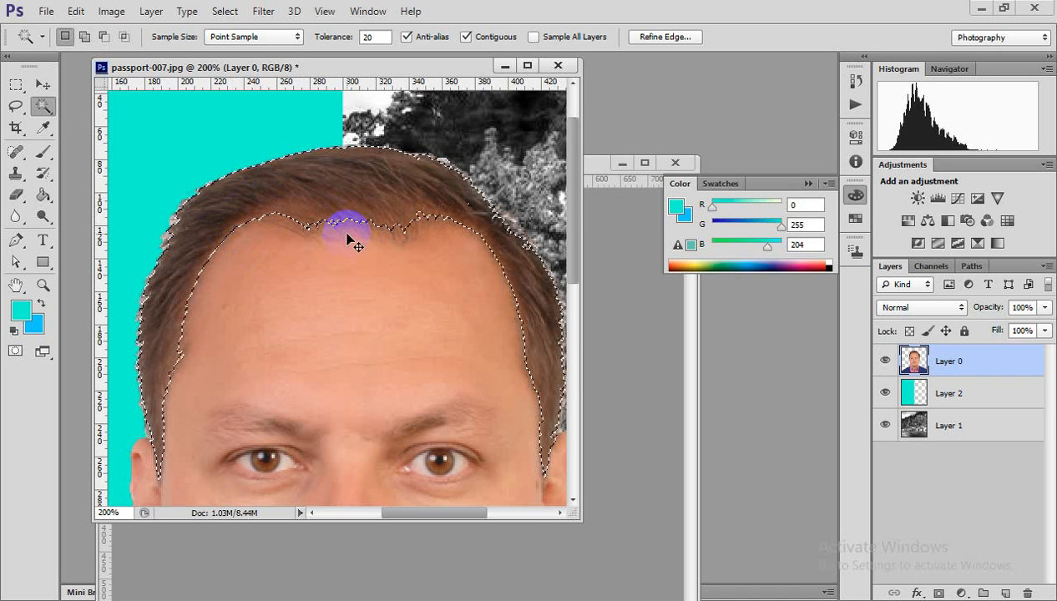
Darken the selected hair with an RGB Curves point at input 165, output 127, apply it and deselect
{"action": "key", "text": "ctrl+m"}
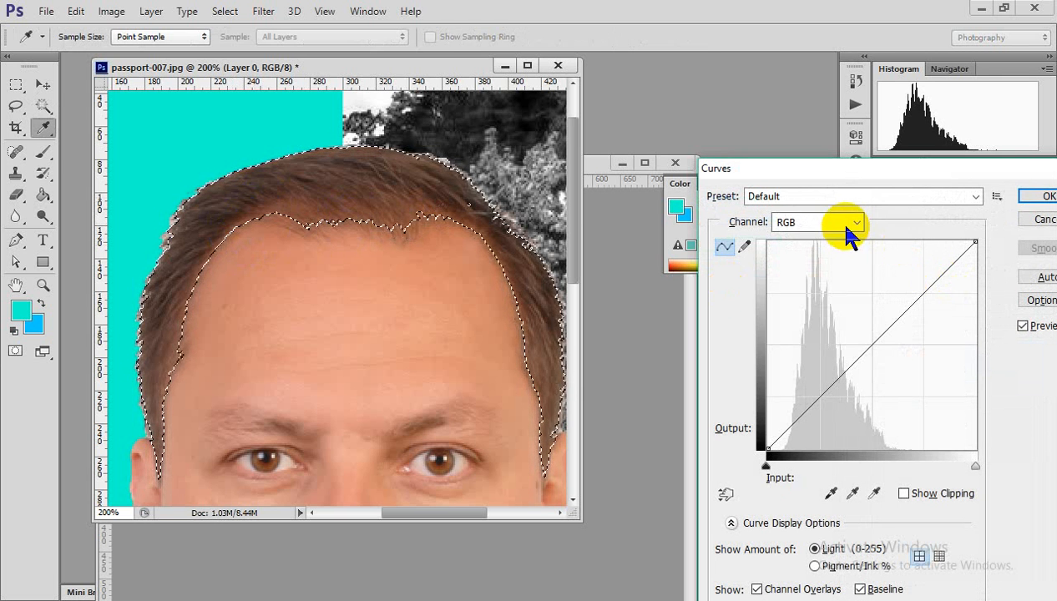
{"action": "left_click_drag", "start_coordinate": [888, 326], "coordinate": [902, 345]}
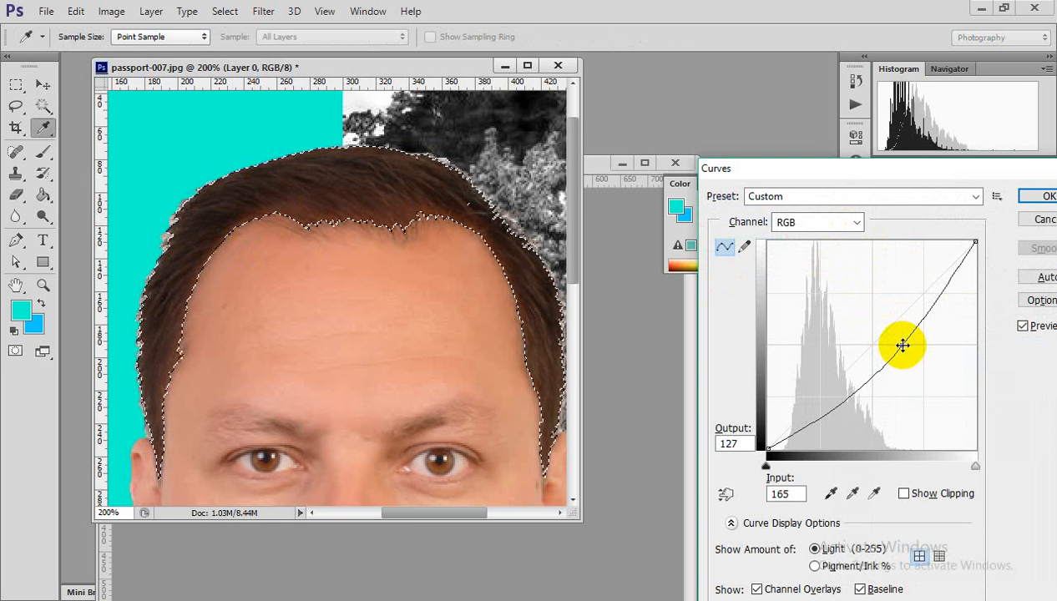
{"action": "left_click", "coordinate": [1045, 196]}
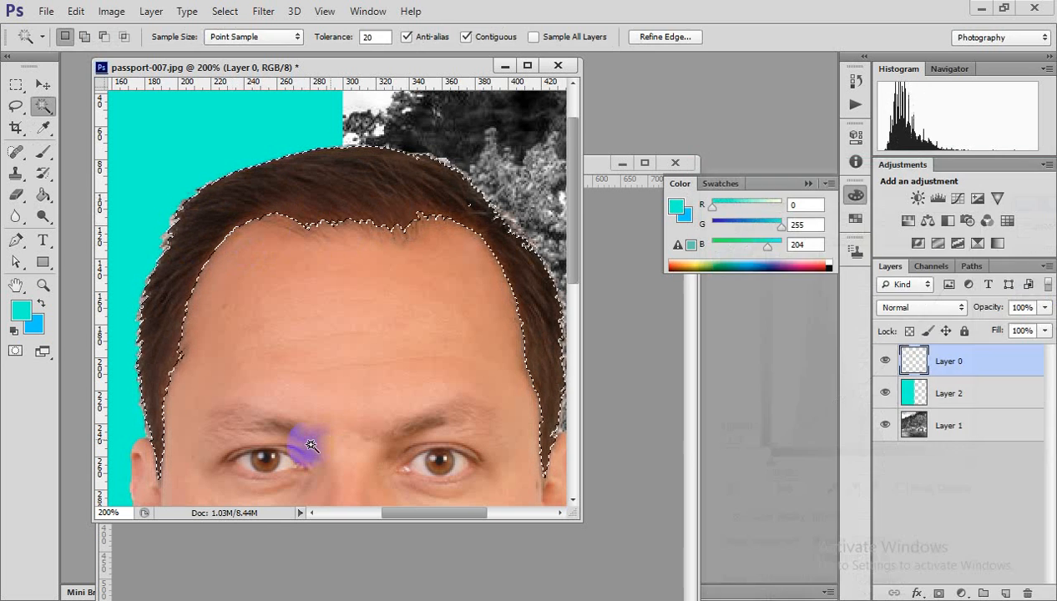
{"action": "key", "text": "ctrl+d"}
{"action": "left_click", "coordinate": [418, 351], "text": "ctrl+alt"}
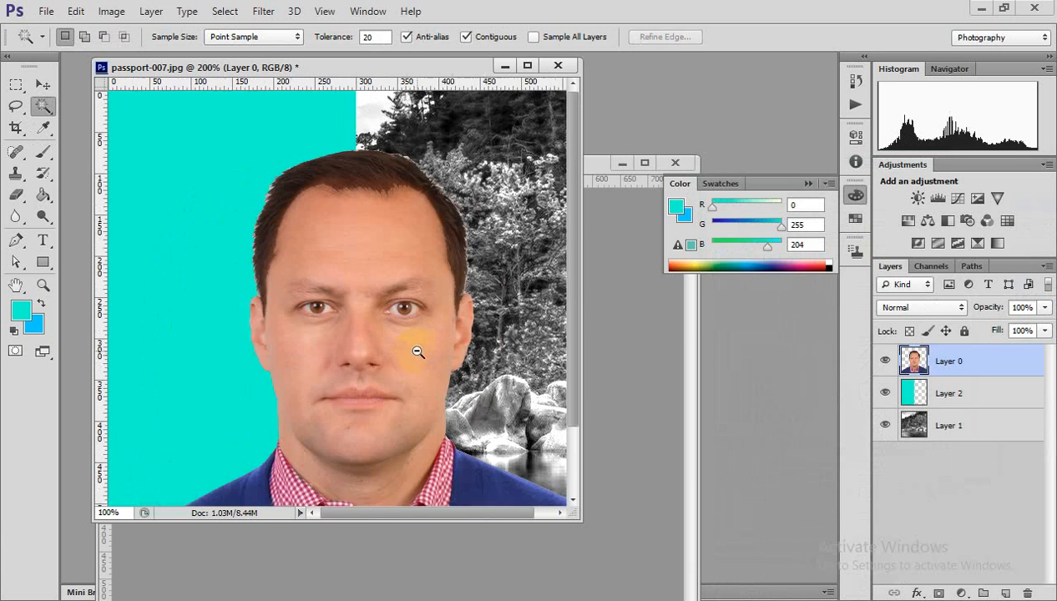
{"action": "left_click", "coordinate": [418, 351], "text": "ctrl+alt"}
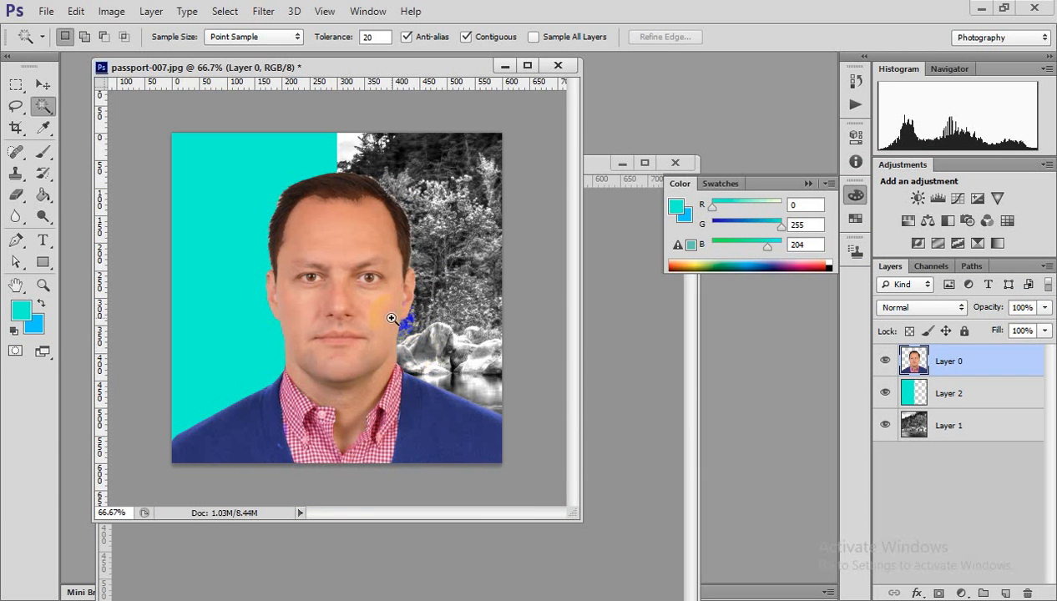
{"action": "left_click", "coordinate": [393, 319], "text": "ctrl"}
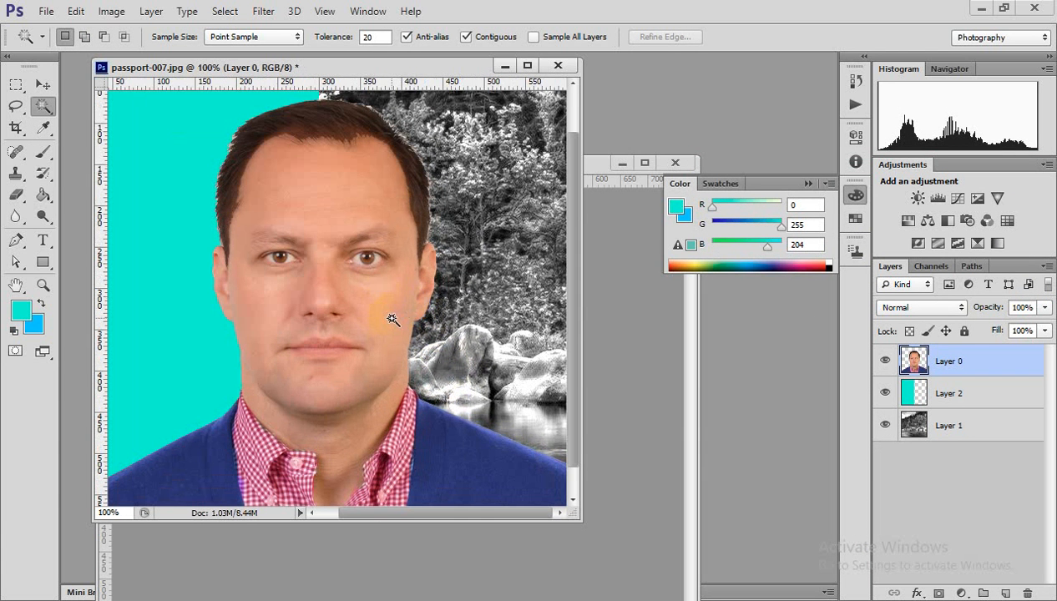
{"action": "left_click", "coordinate": [392, 319], "text": "ctrl+alt"}
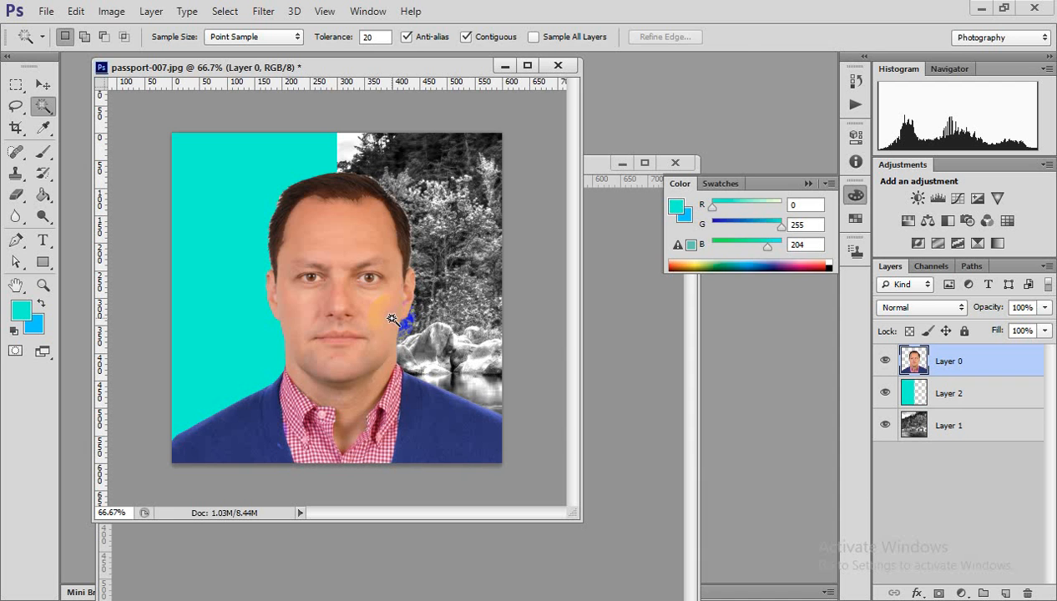
Start saving a copy of the edited portrait in JPEG format to the Desktop
{"action": "left_click", "coordinate": [44, 85]}
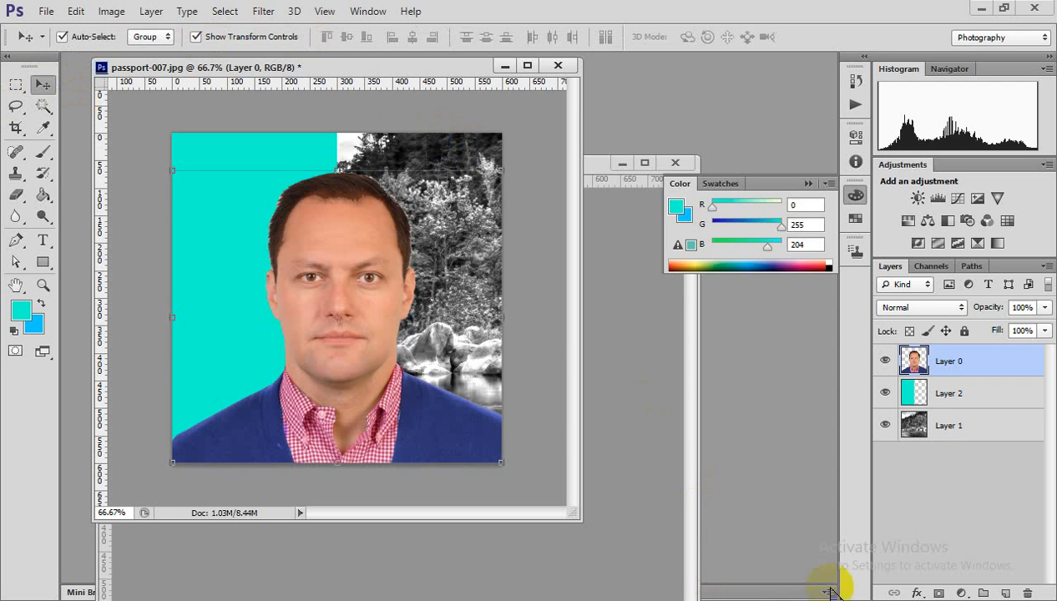
{"action": "left_click", "coordinate": [888, 598]}
{"action": "left_click", "coordinate": [889, 558]}
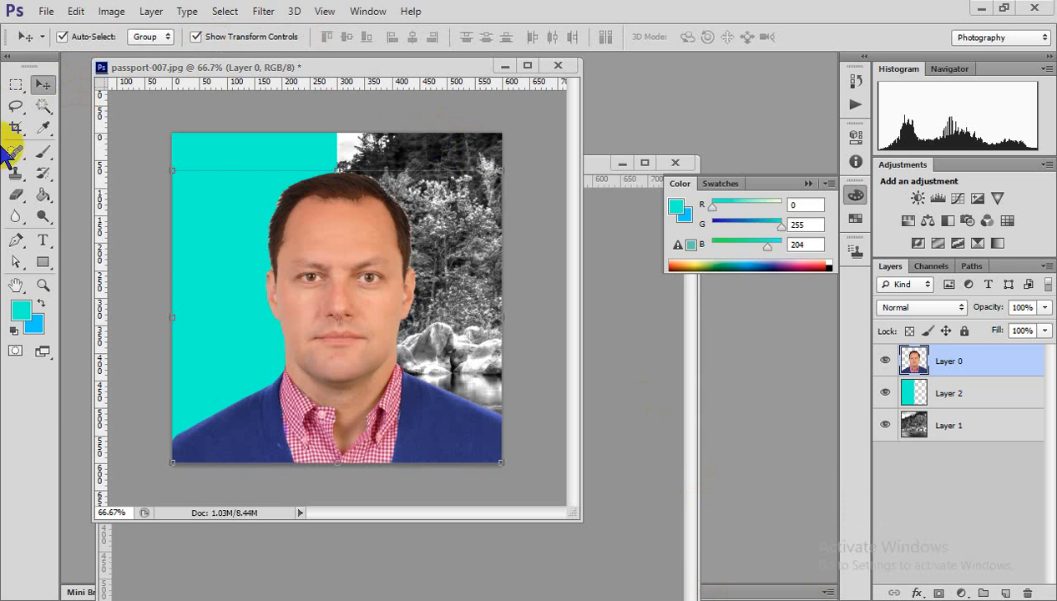
{"action": "left_click", "coordinate": [46, 11]}
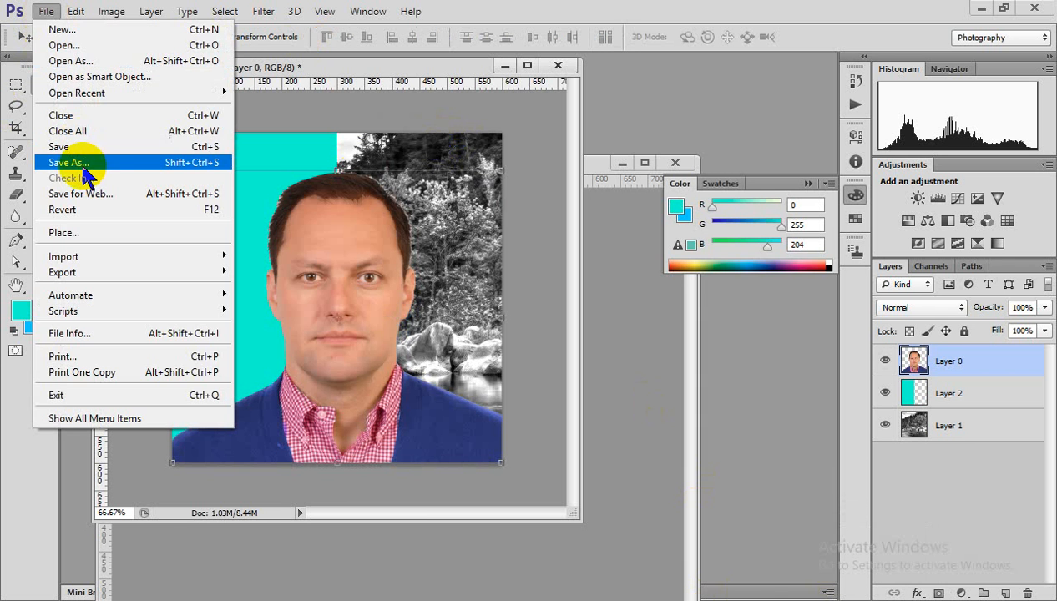
{"action": "left_click", "coordinate": [83, 167]}
{"action": "left_click", "coordinate": [501, 394]}
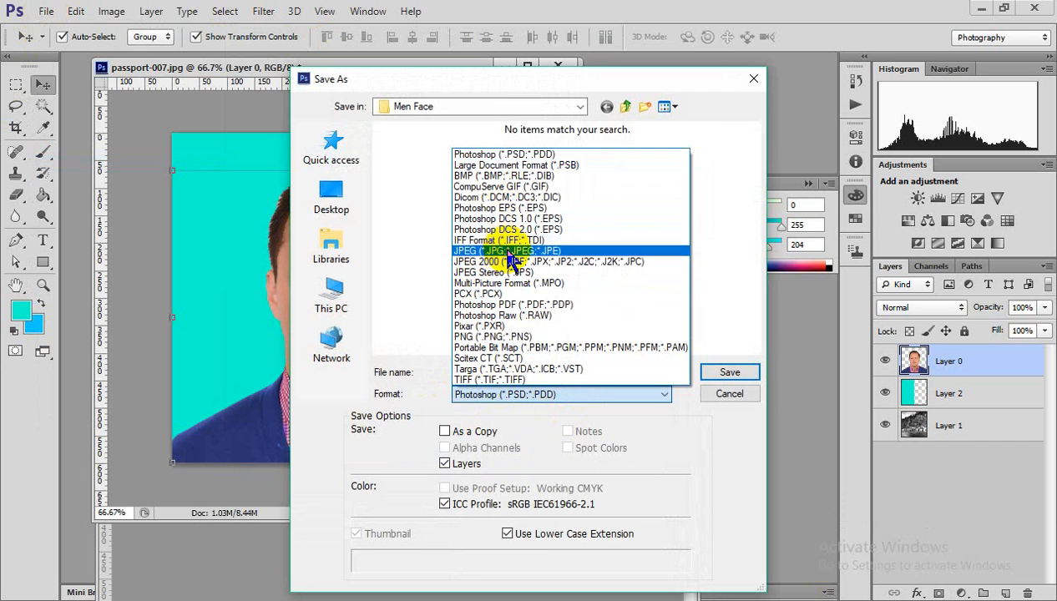
{"action": "left_click", "coordinate": [510, 251]}
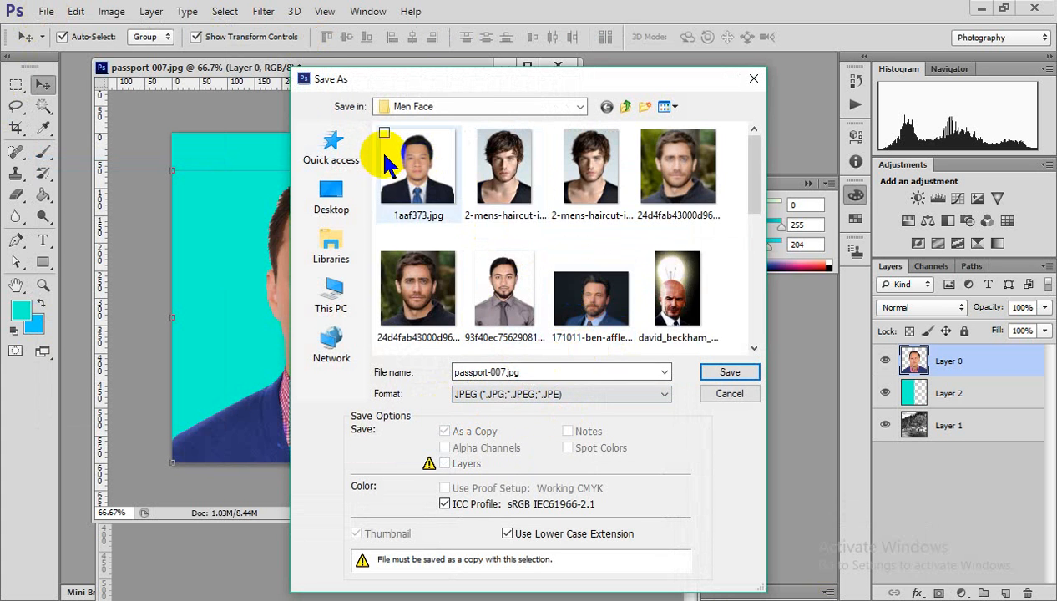
{"action": "left_click", "coordinate": [319, 205]}
{"action": "left_click", "coordinate": [406, 313]}
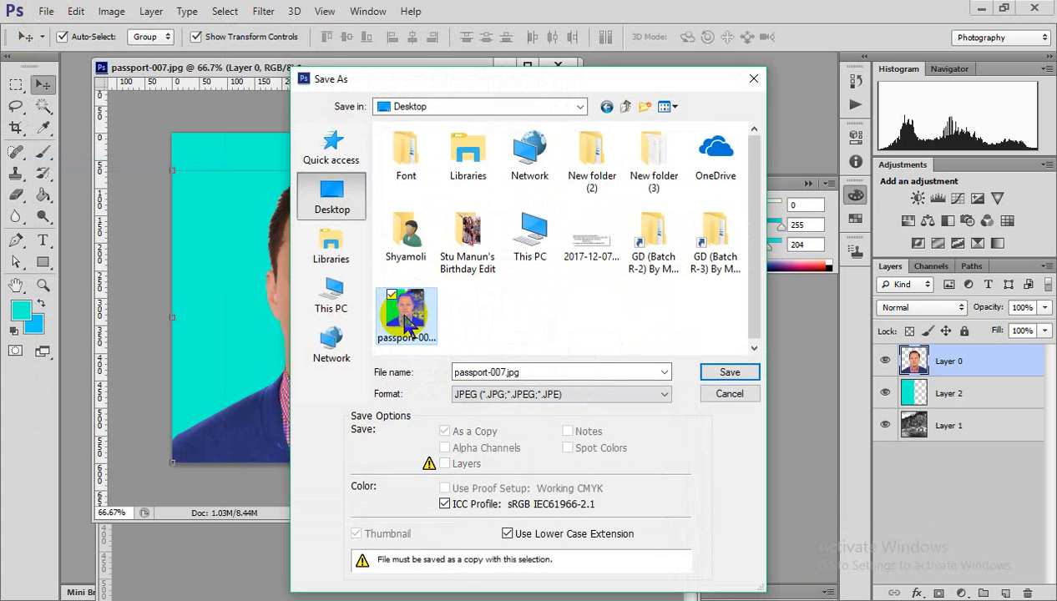
Name the copy passport-008.jpg and save it at Maximum JPEG quality 12 with the Baseline Optimized format
{"action": "left_click", "coordinate": [515, 368]}
{"action": "left_click", "coordinate": [511, 371]}
{"action": "key", "text": "Left"}
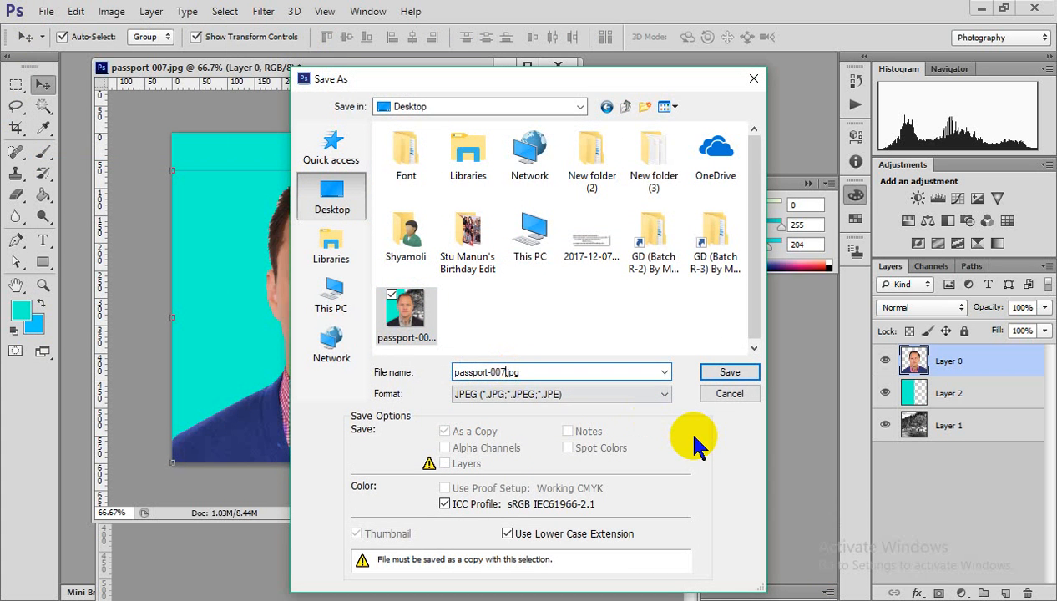
{"action": "key", "text": "BackSpace"}
{"action": "type", "text": "8"}
{"action": "key", "text": "Return"}
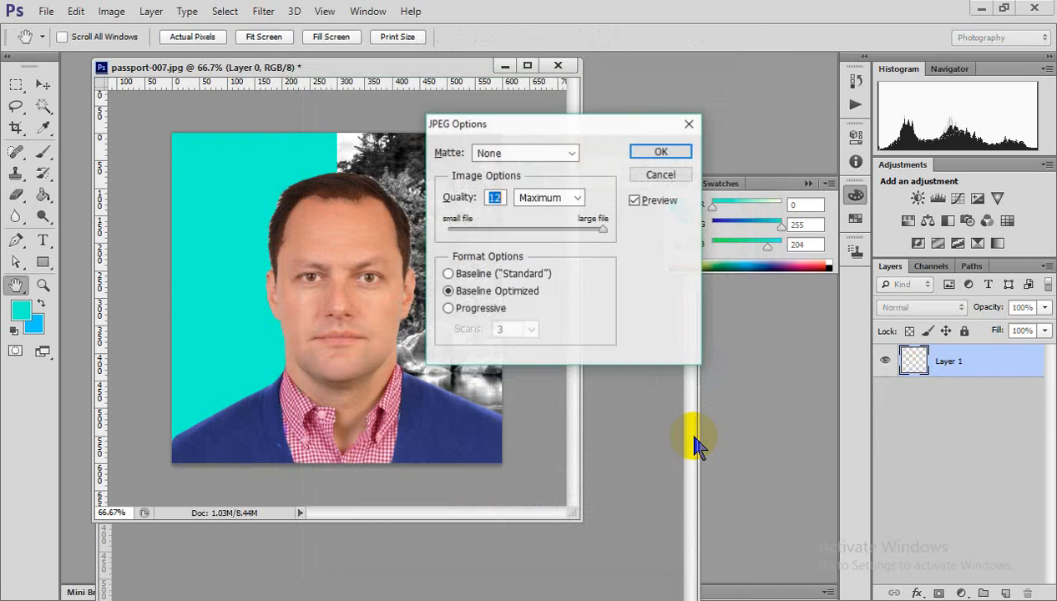
{"action": "key", "text": "Return"}
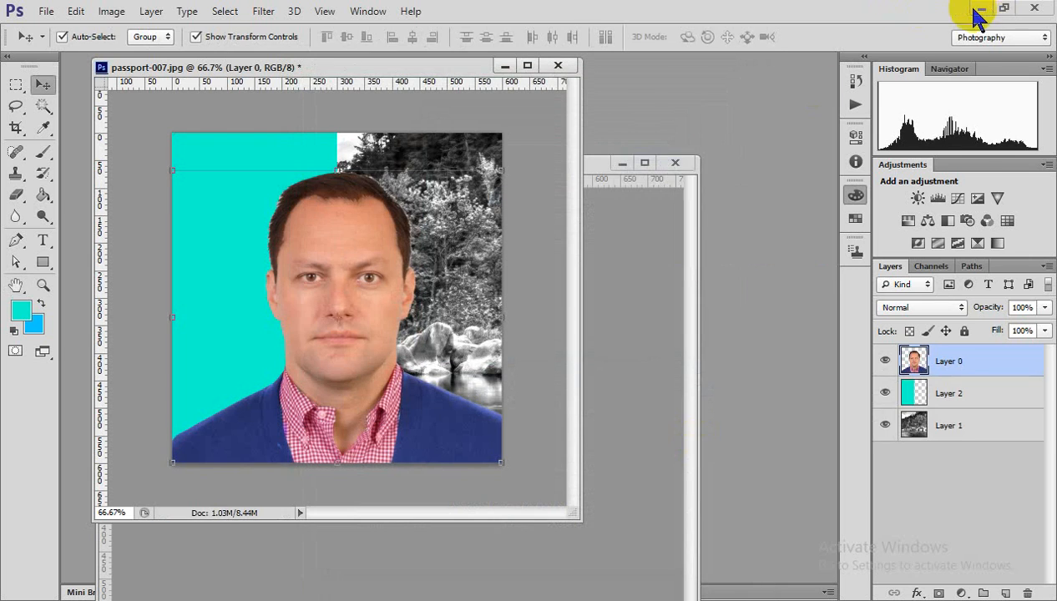
Open passport-008.jpg from the desktop in Photos and compare its jacket, shirt and hair colors with passport-007.jpg
{"action": "left_click", "coordinate": [982, 10]}
{"action": "double_click", "coordinate": [106, 451]}
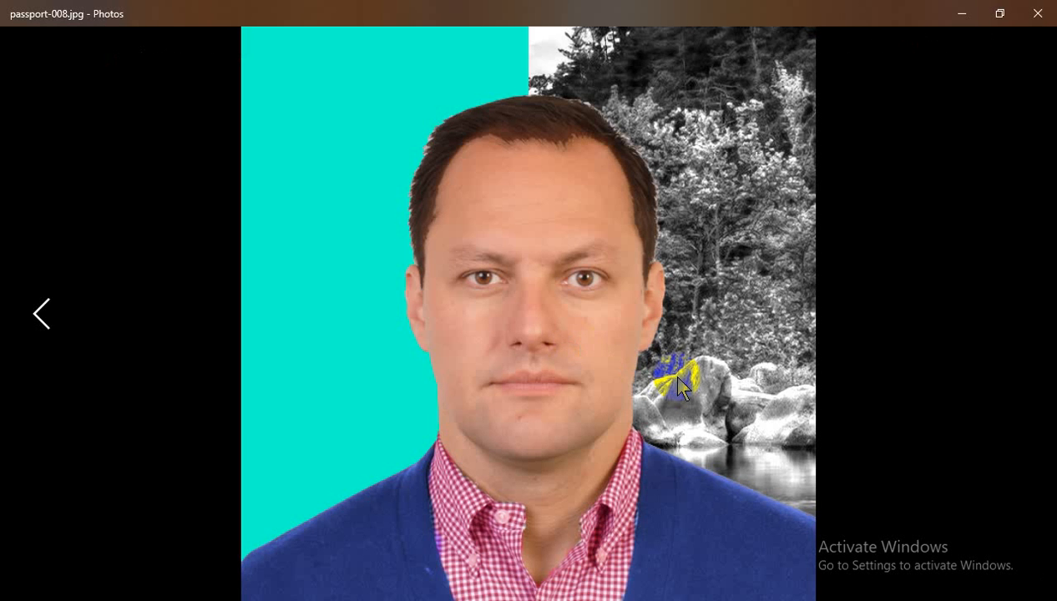
{"action": "key", "text": "Left"}
{"action": "key", "text": "Right"}
{"action": "key", "text": "Left"}
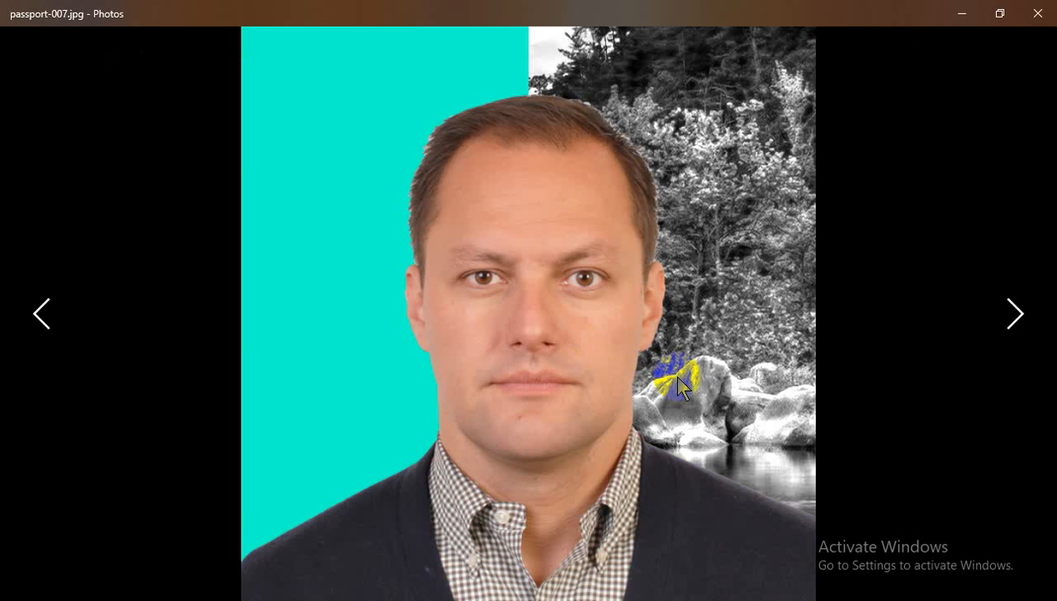
{"action": "key", "text": "Right"}
{"action": "key", "text": "Left"}
{"action": "key", "text": "Right"}
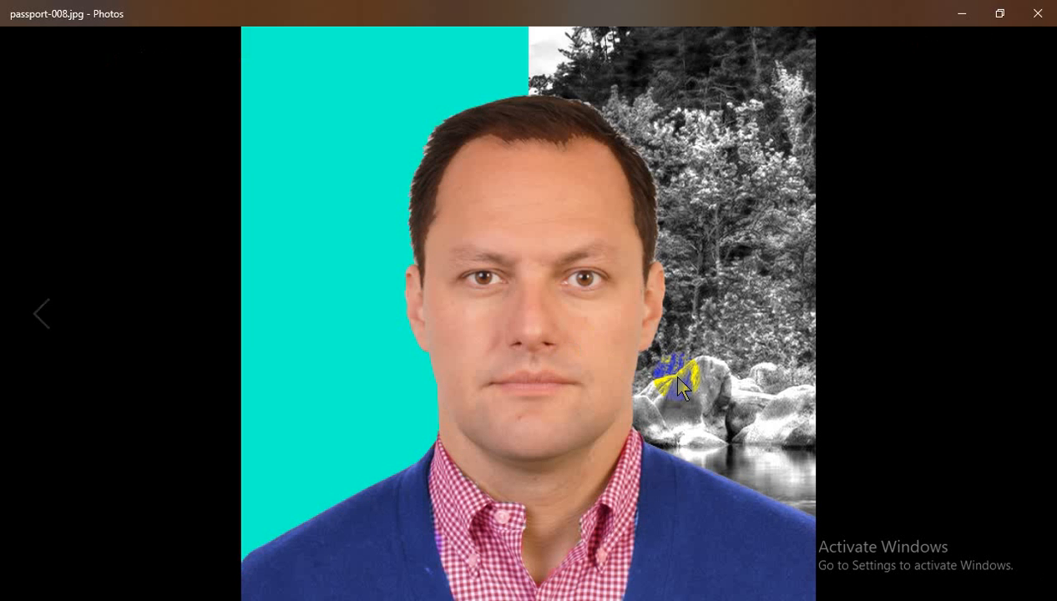
{"action": "key", "text": "Left"}
{"action": "key", "text": "Right"}
{"action": "key", "text": "Left"}
{"action": "key", "text": "Right"}
{"action": "key", "text": "Left"}
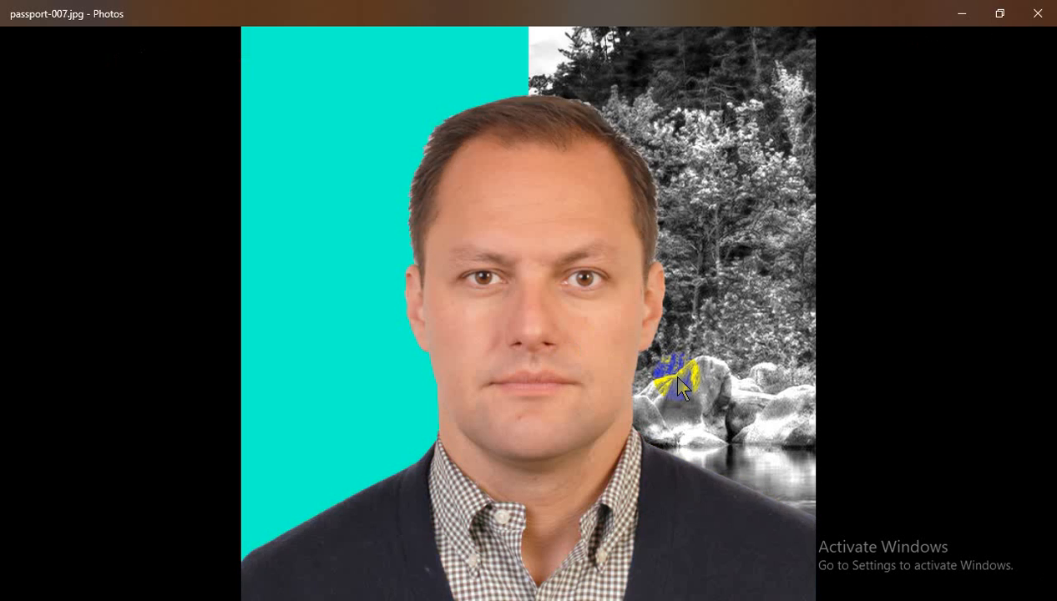
{"action": "key", "text": "Right"}
{"action": "key", "text": "Left"}
{"action": "key", "text": "Right"}
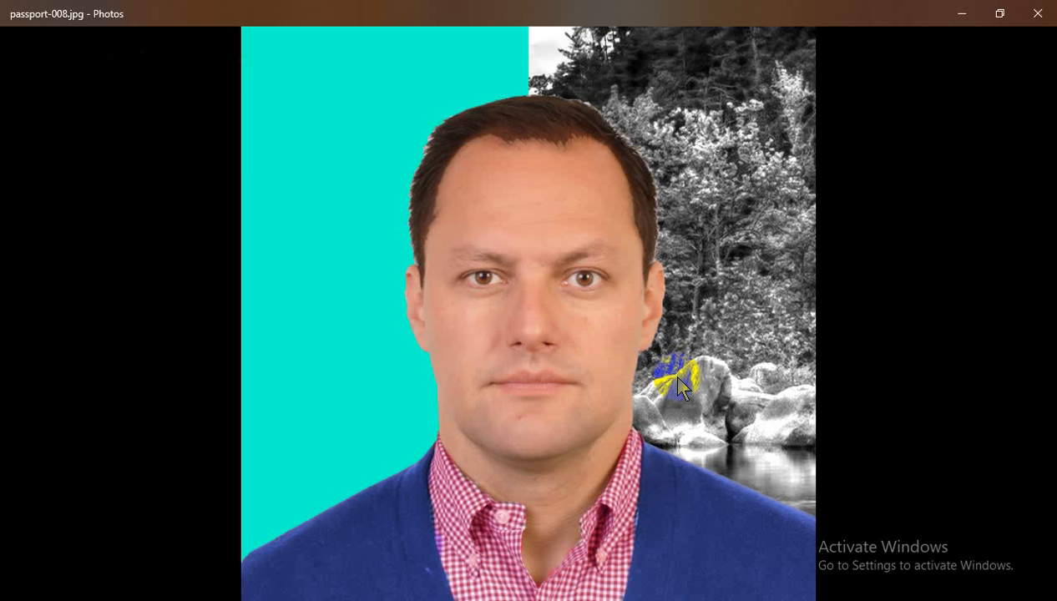